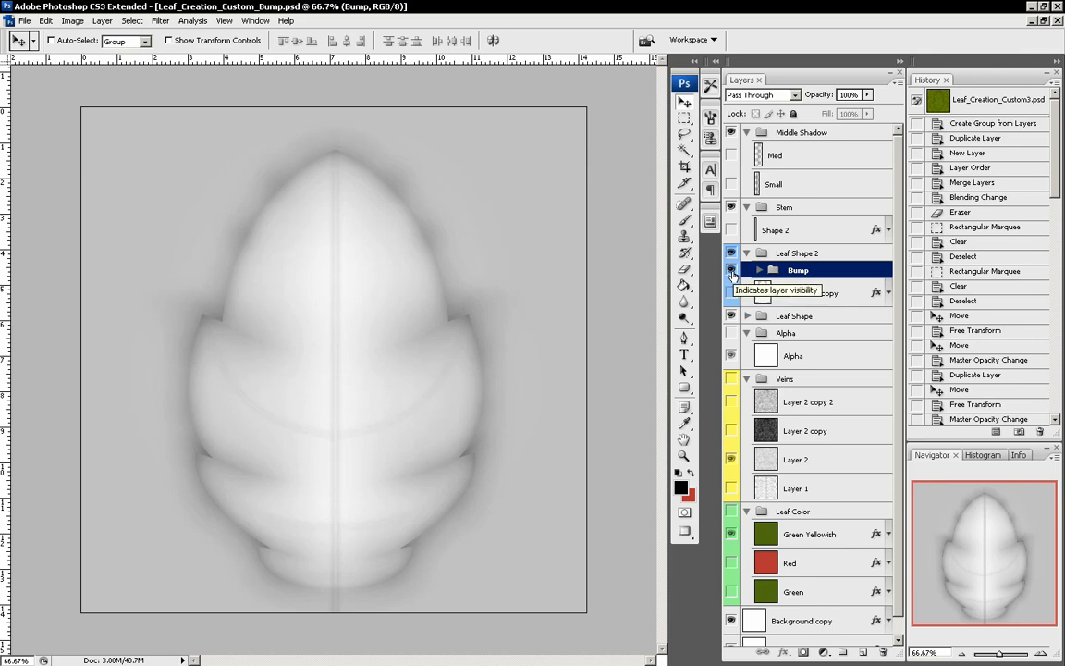
Hide the Bump group and Background copy layer, and show Shape 2 Leaf copy, the Leaf Color group and the Veins group
click(731, 269)
click(731, 293)
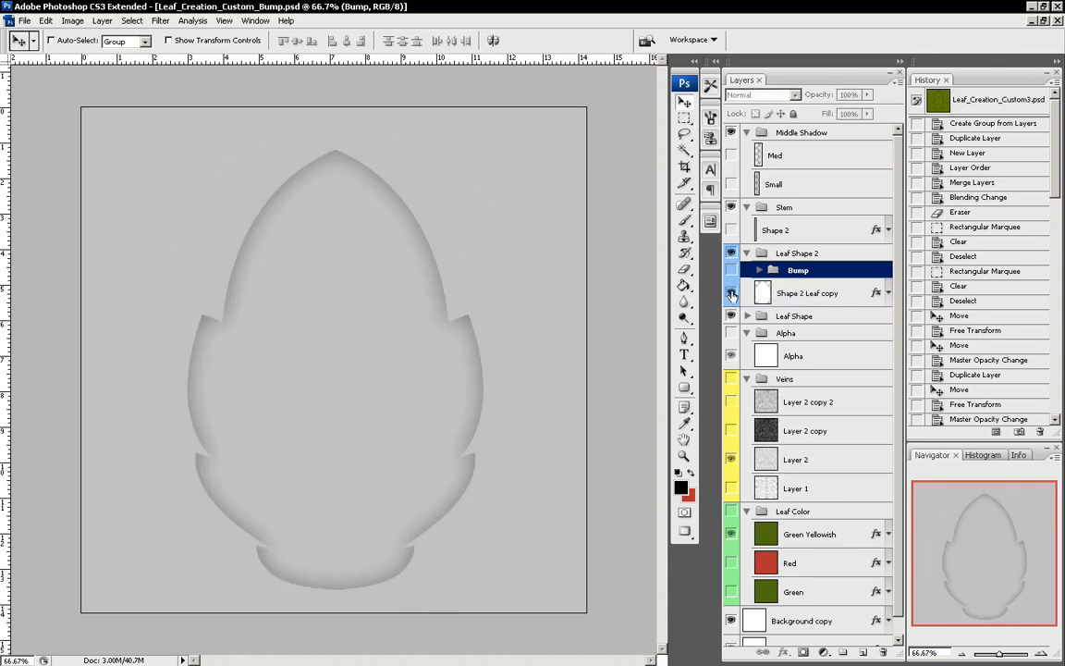
scroll(822, 476, down, 1)
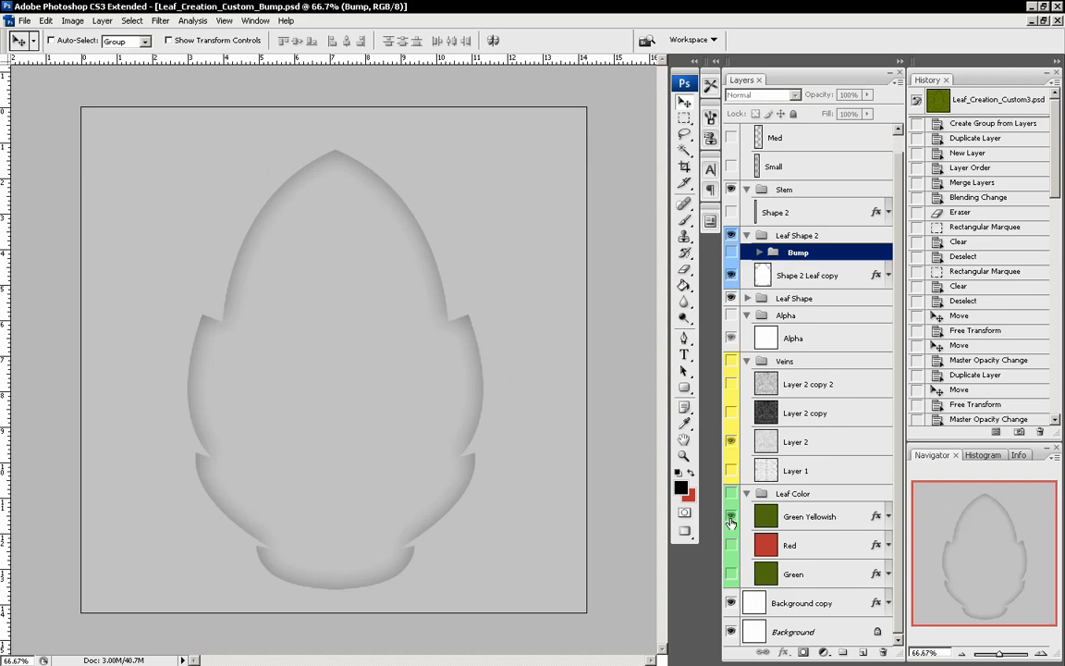
click(731, 495)
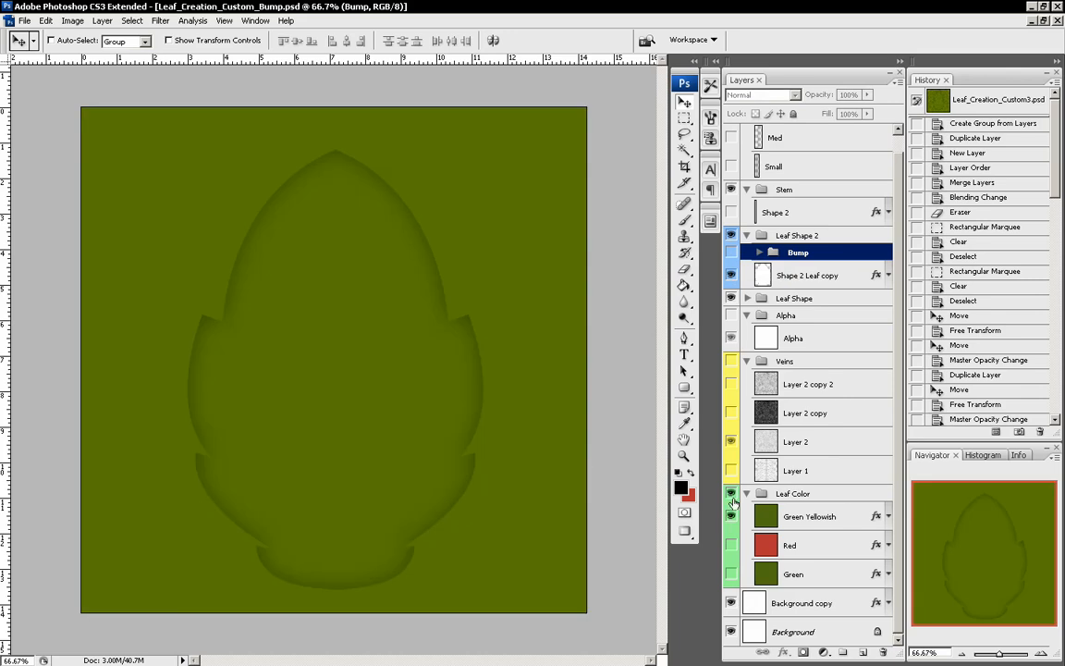
click(731, 602)
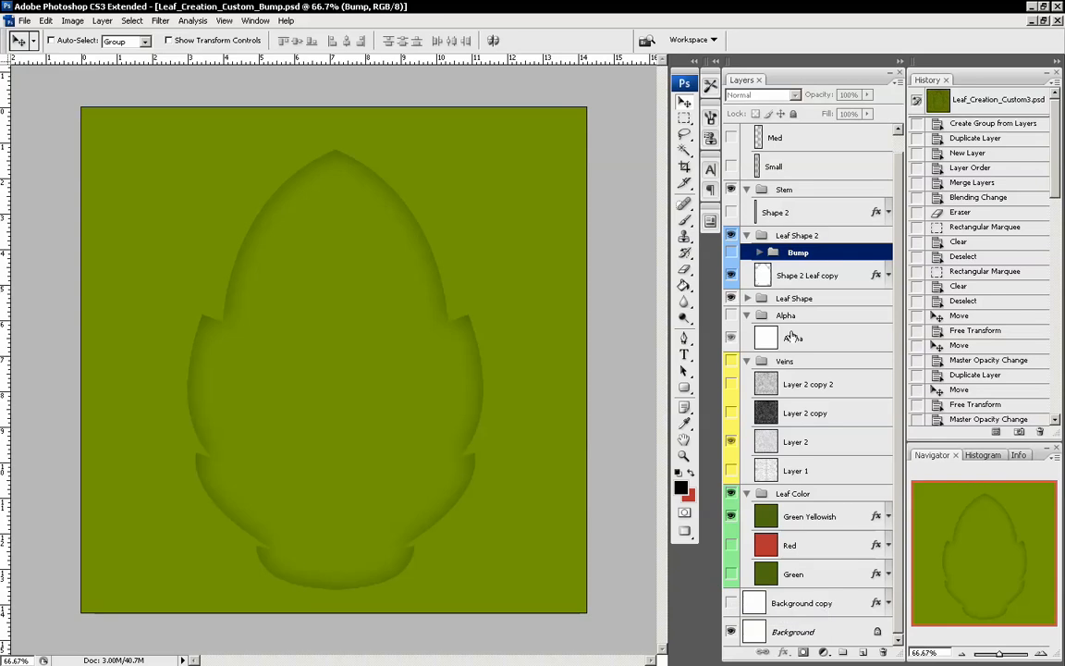
scroll(793, 338, up, 1)
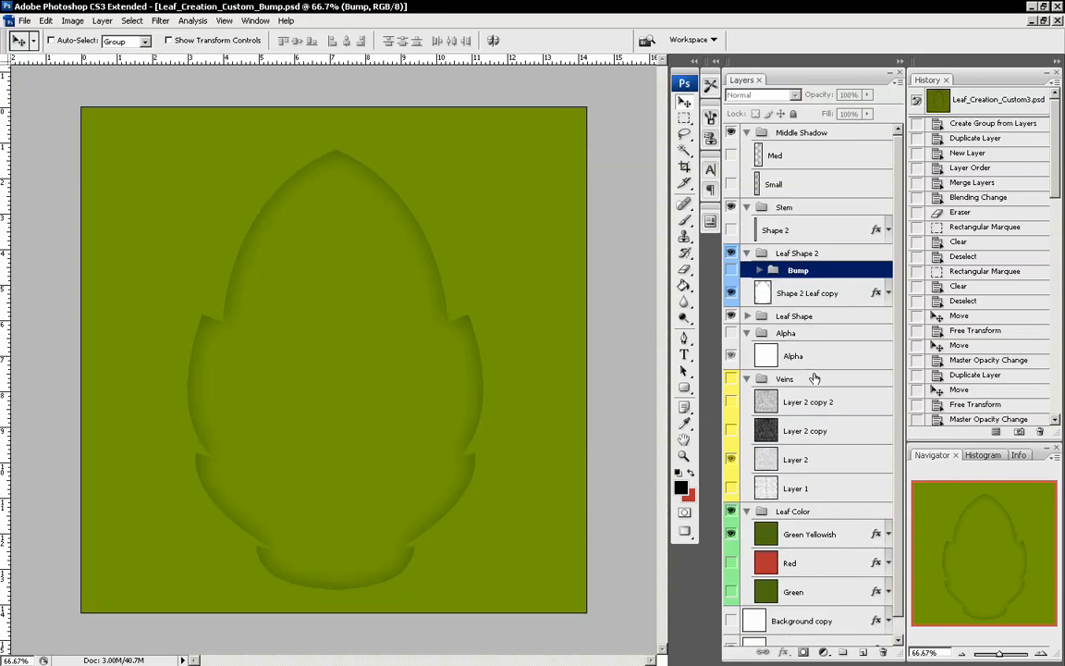
click(731, 379)
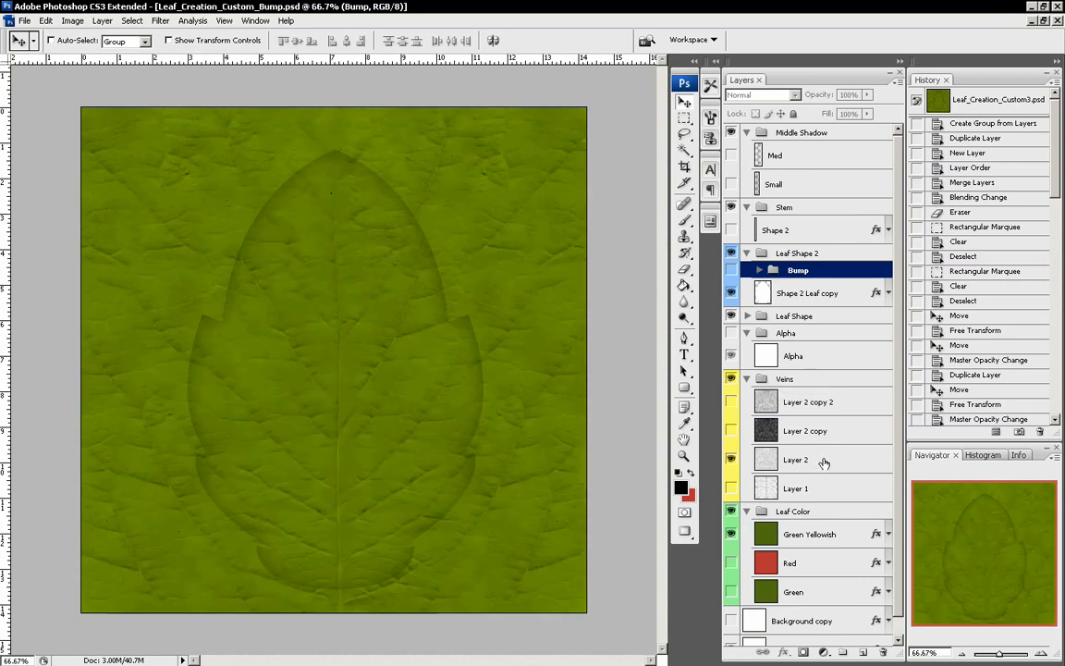
Reduce the opacity of Layer 2 in the Veins group to 44%
click(785, 460)
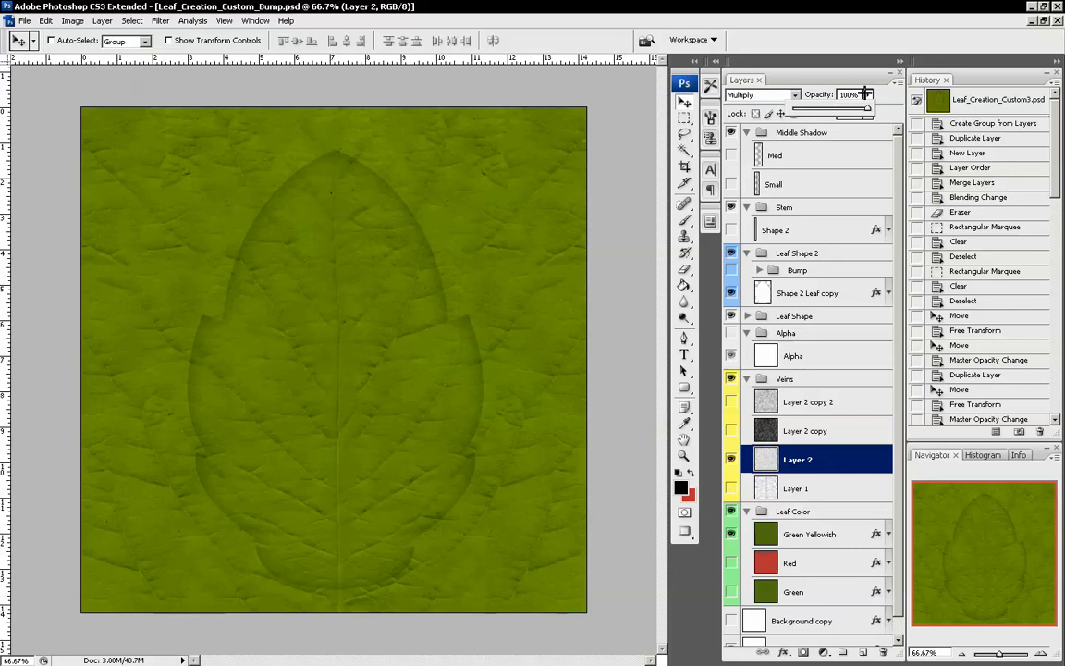
drag(867, 94, 829, 105)
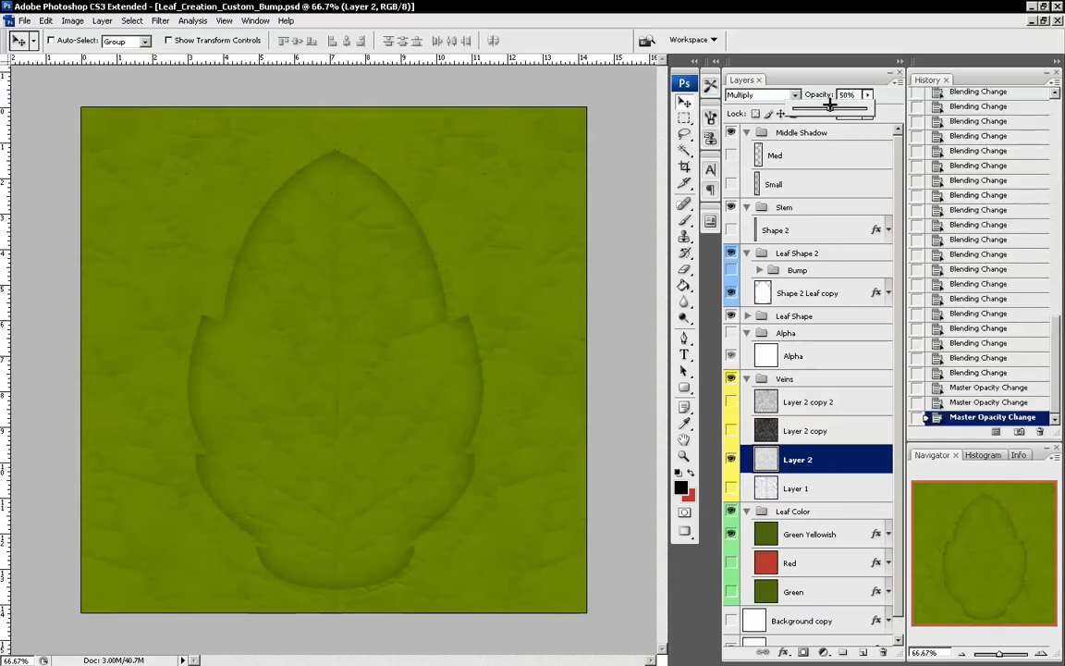
drag(829, 105, 825, 105)
Duplicate Layer 2 in the Veins group, hide the original and invert the copy's colors
drag(838, 460, 862, 651)
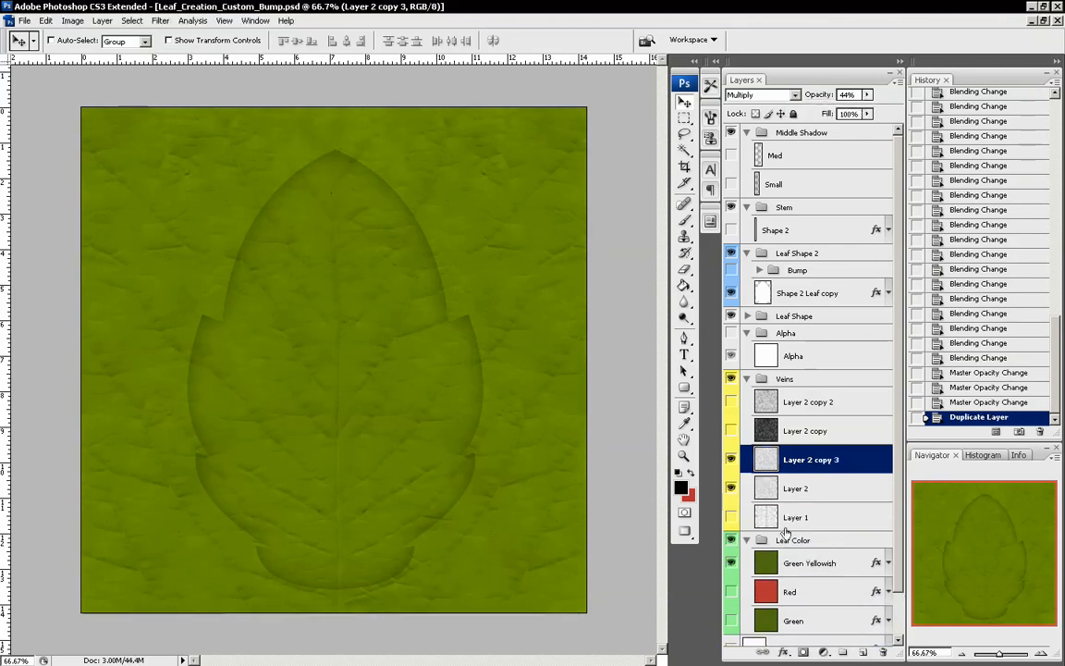
click(730, 487)
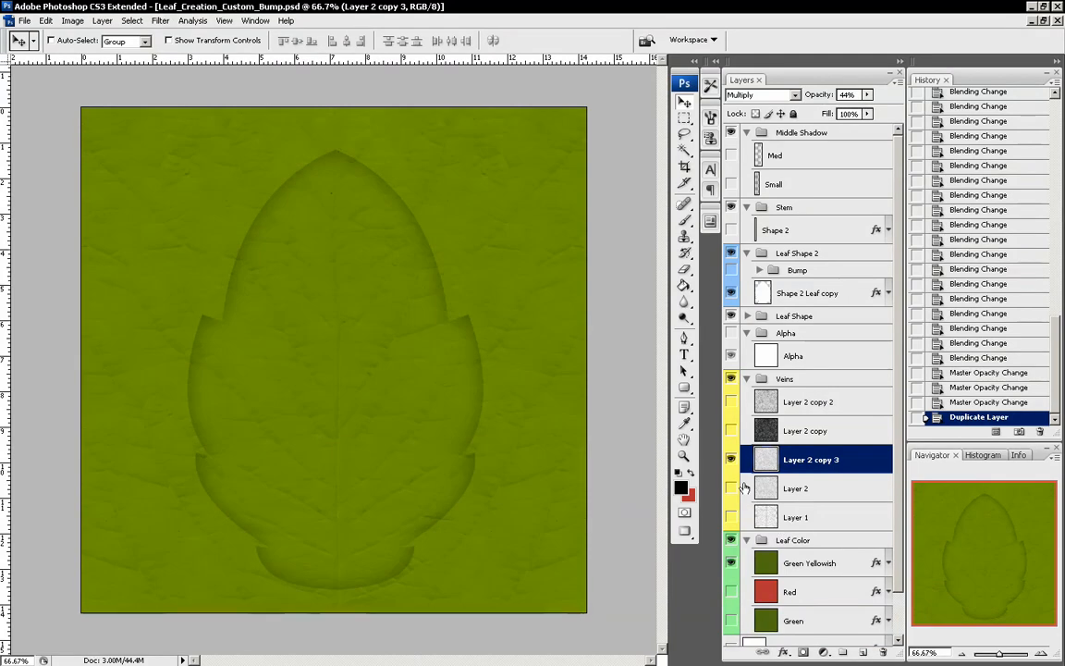
key(ctrl+i)
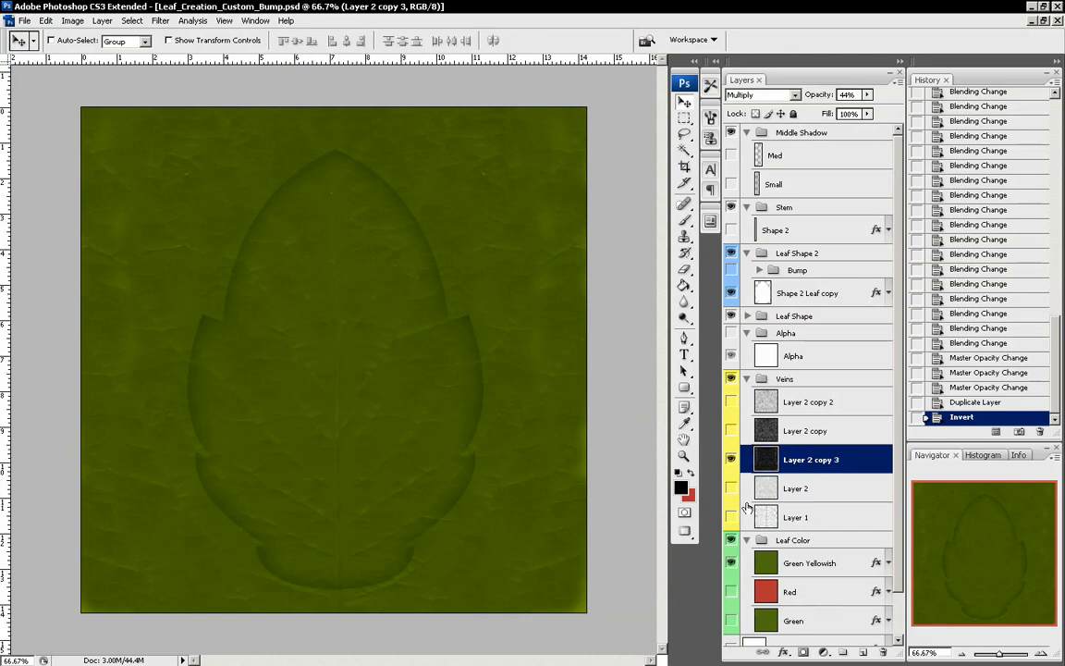
Apply Levels to the inverted veins layer with the white input at 151 and the midtones at 3.31
key(ctrl+l)
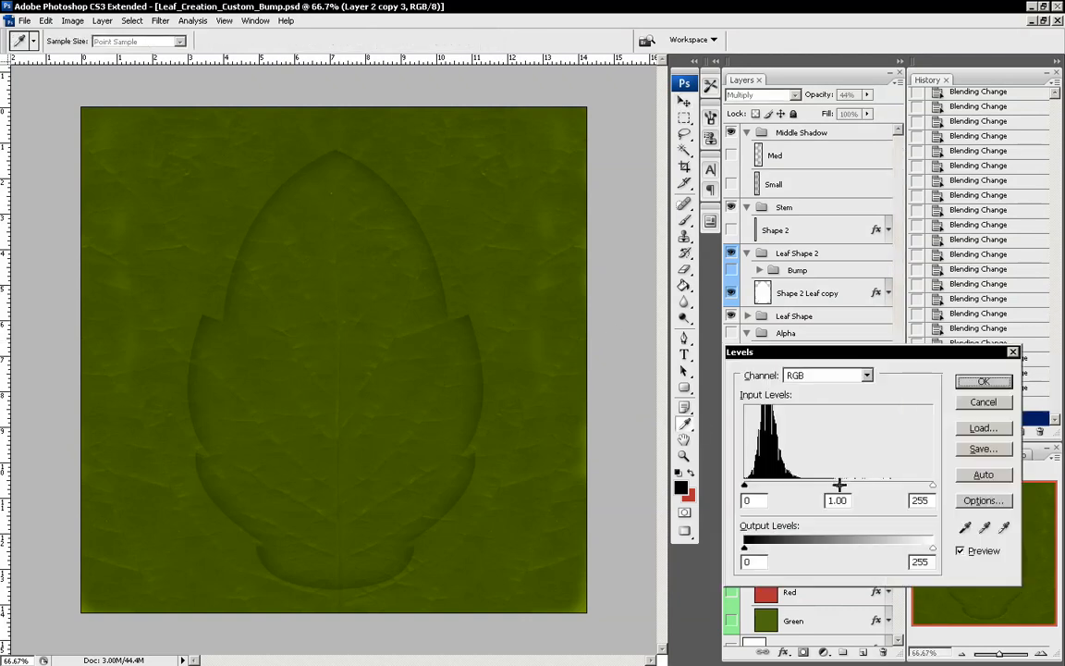
drag(839, 484, 801, 485)
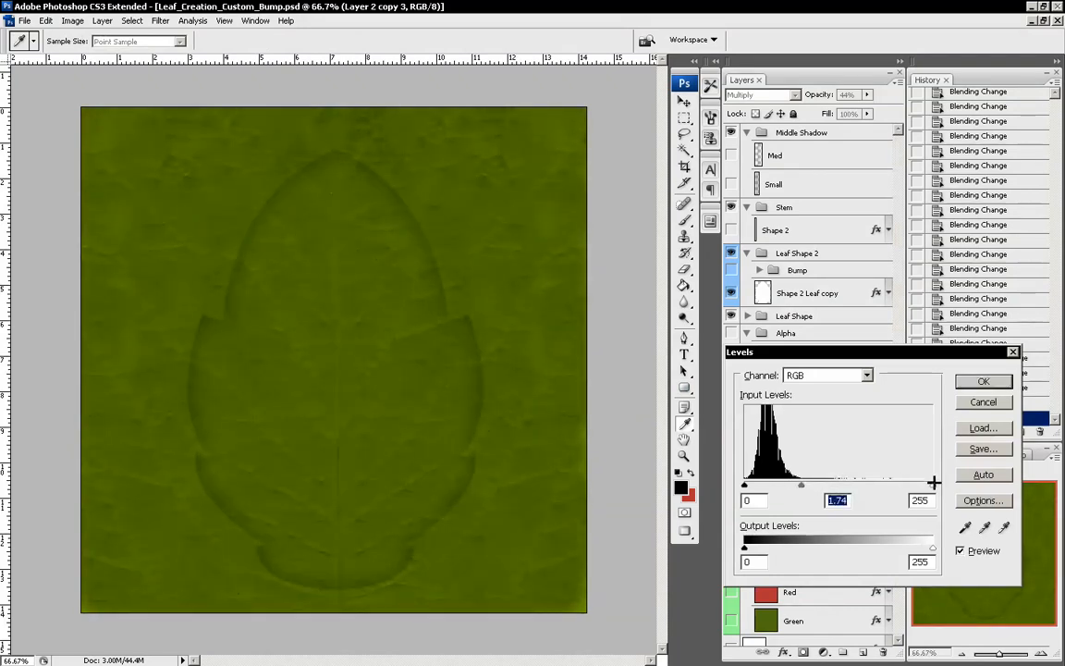
drag(932, 482, 855, 434)
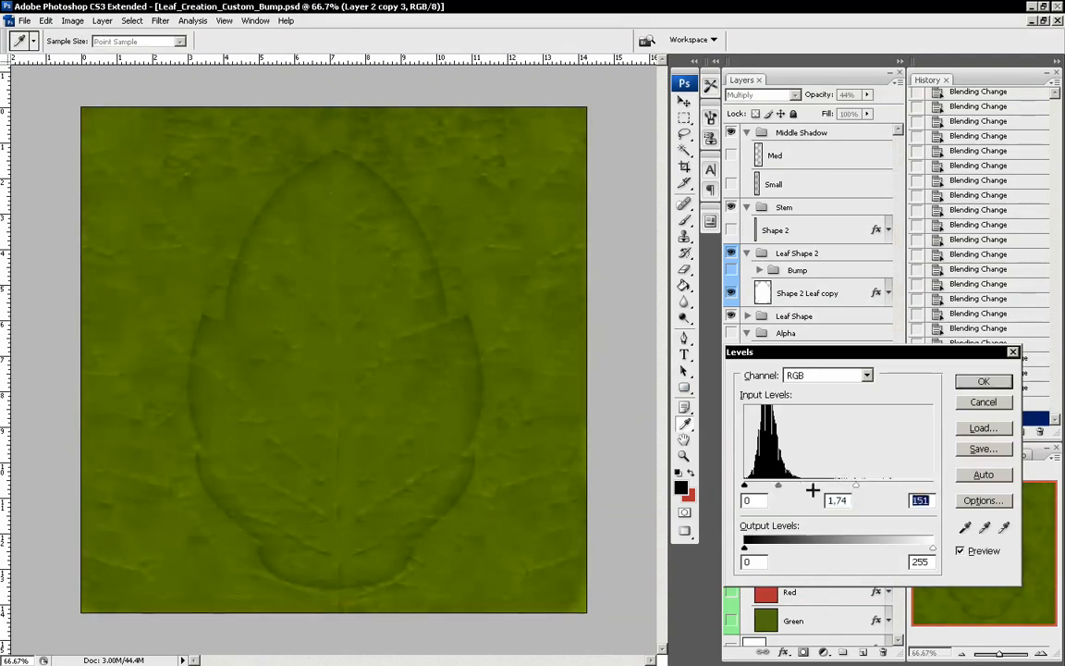
drag(777, 484, 755, 485)
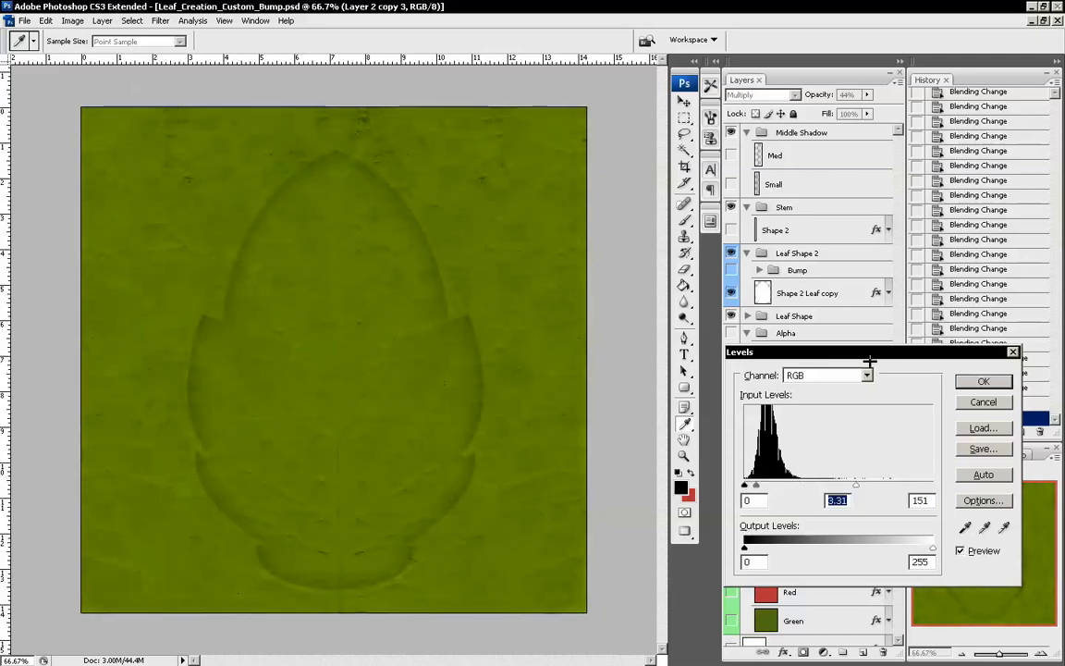
key(Return)
Set the opacity of Layer 2 copy 3 to 33% and compare the leaf with and without it
click(867, 95)
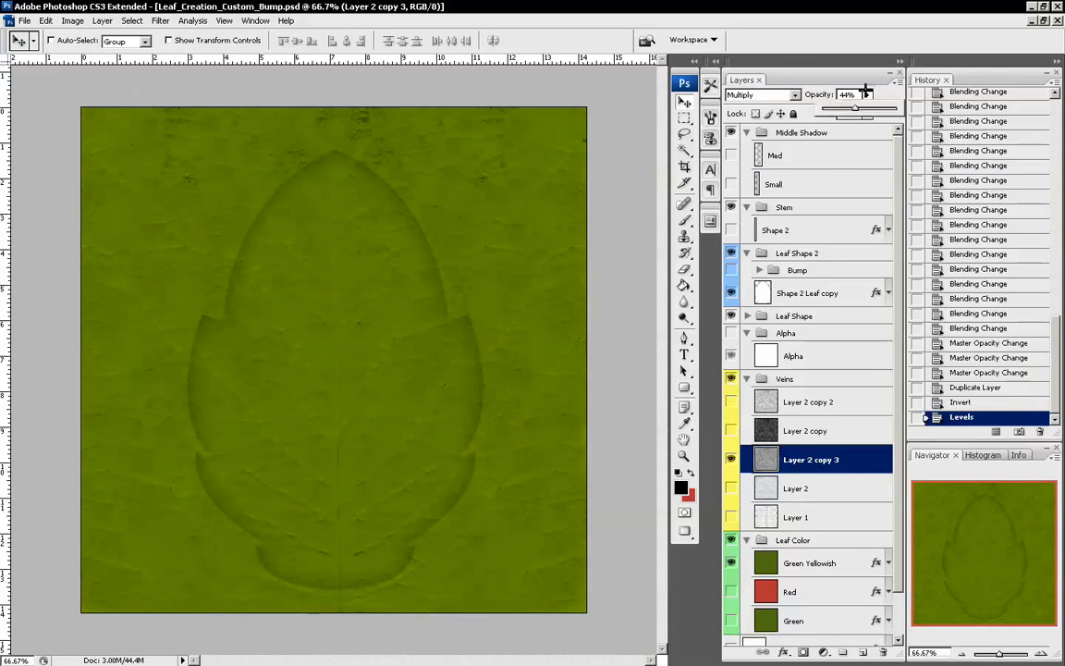
drag(859, 105, 839, 107)
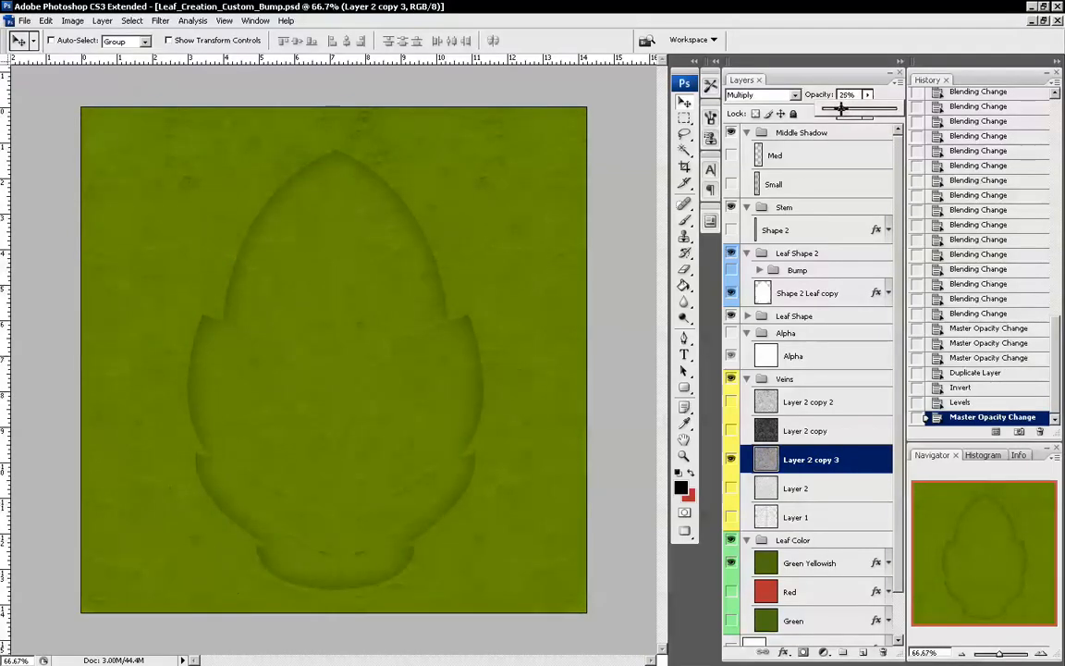
drag(841, 107, 846, 107)
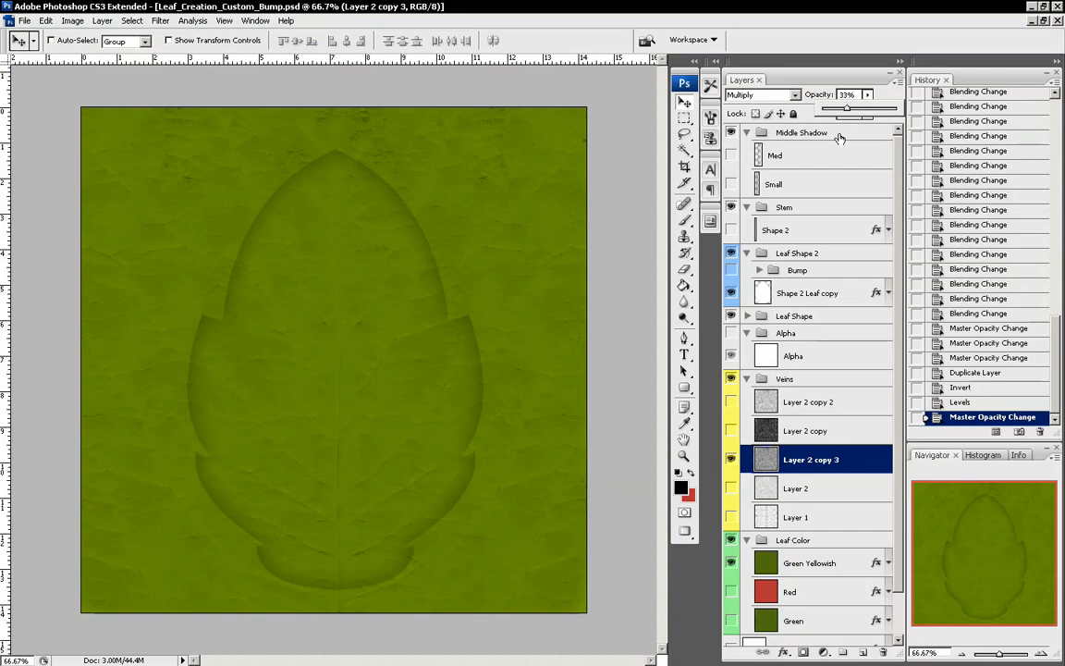
click(731, 460)
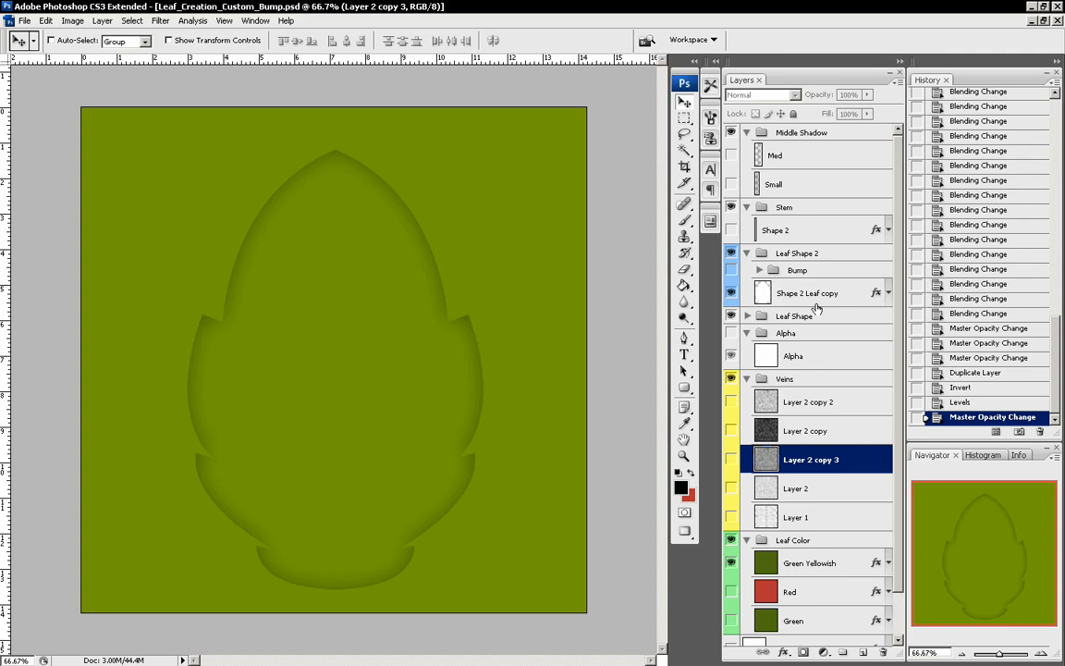
click(731, 458)
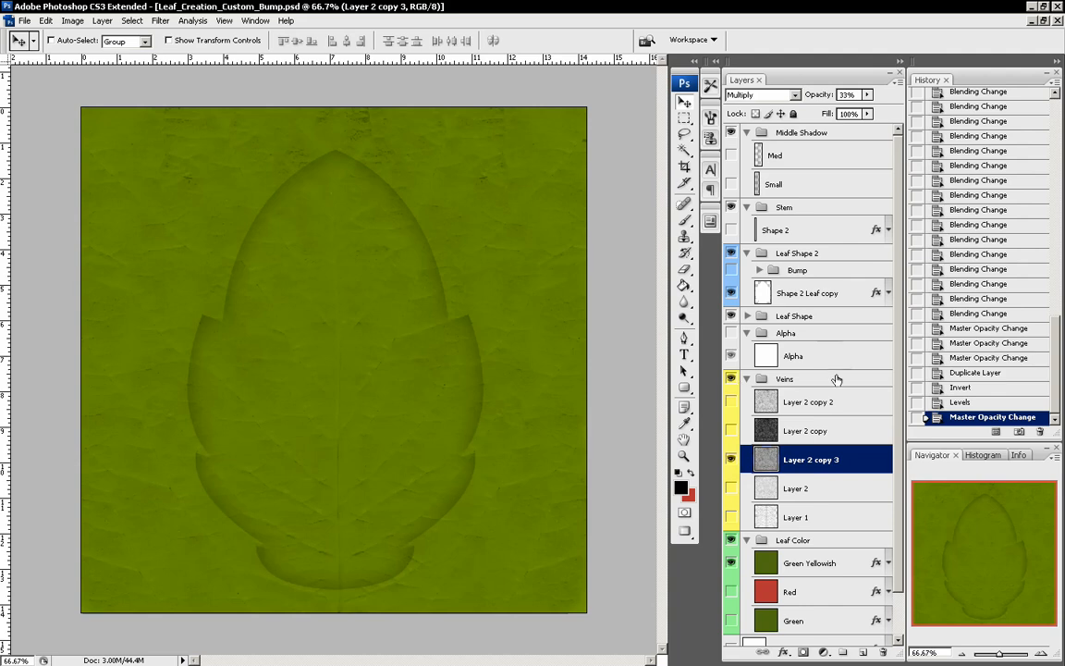
Lower the Inner Shadow opacity of the Shape 2 Leaf copy layer to 17%
click(819, 229)
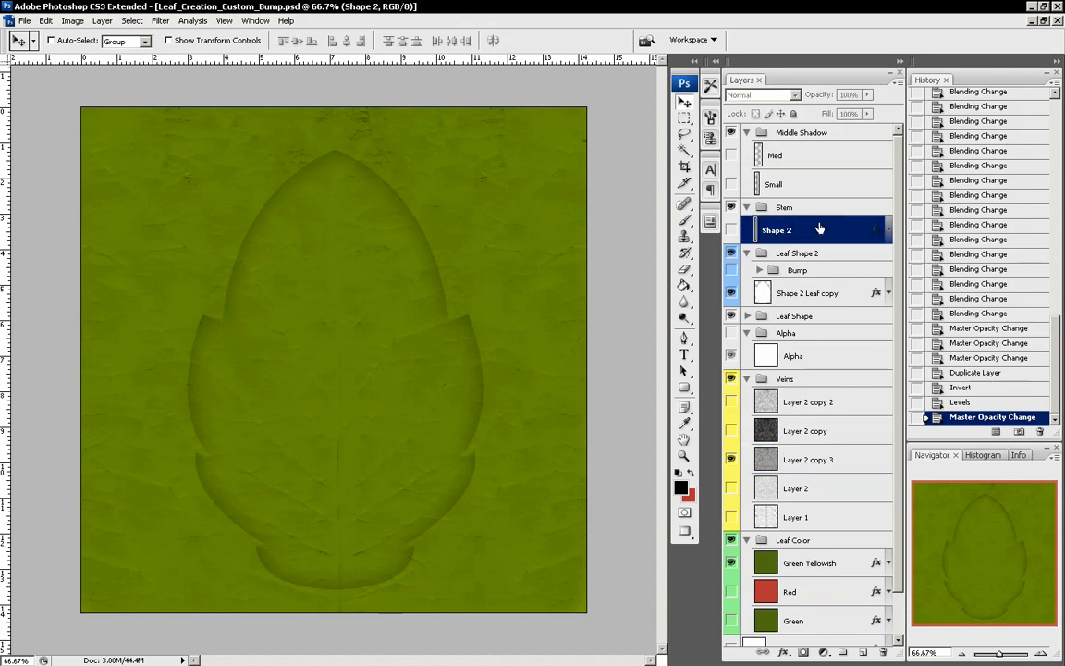
click(818, 294)
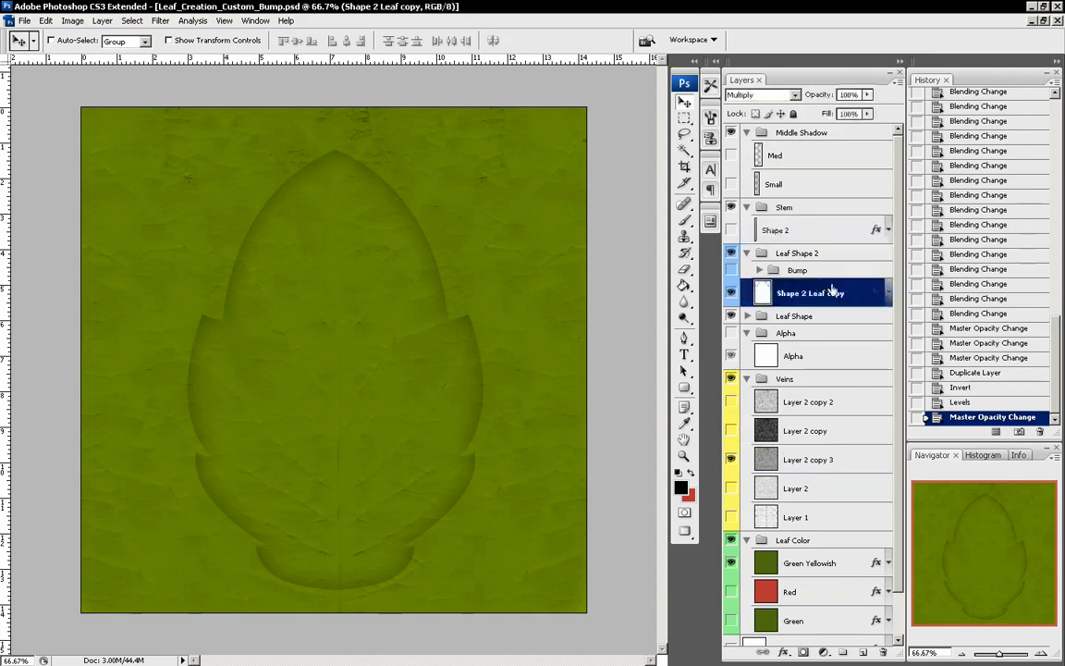
double_click(832, 292)
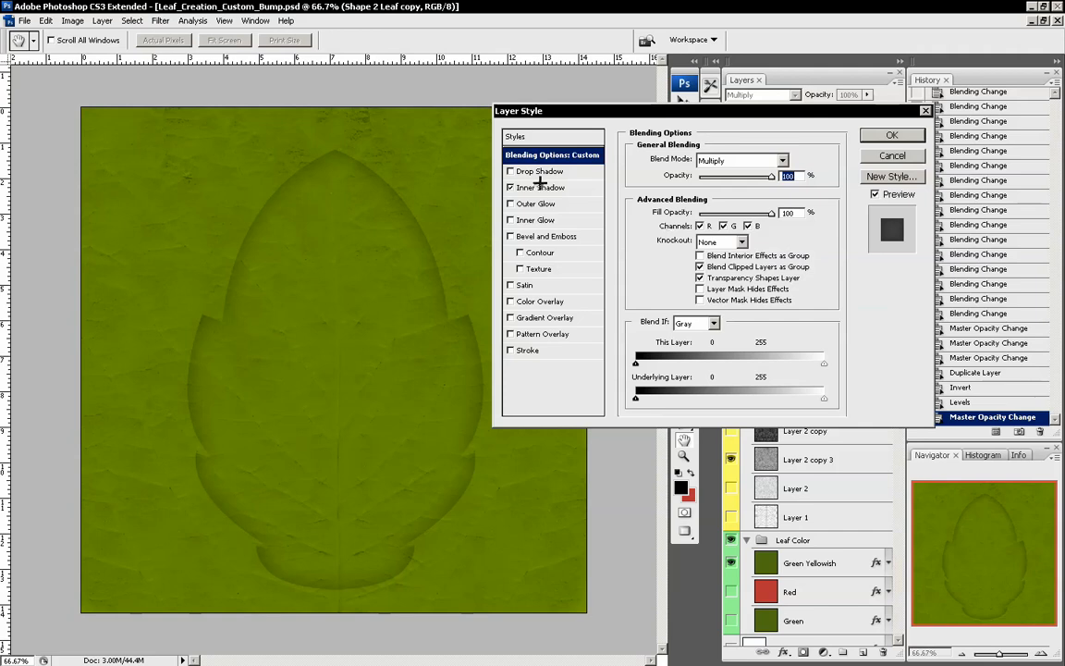
click(545, 187)
drag(703, 175, 691, 175)
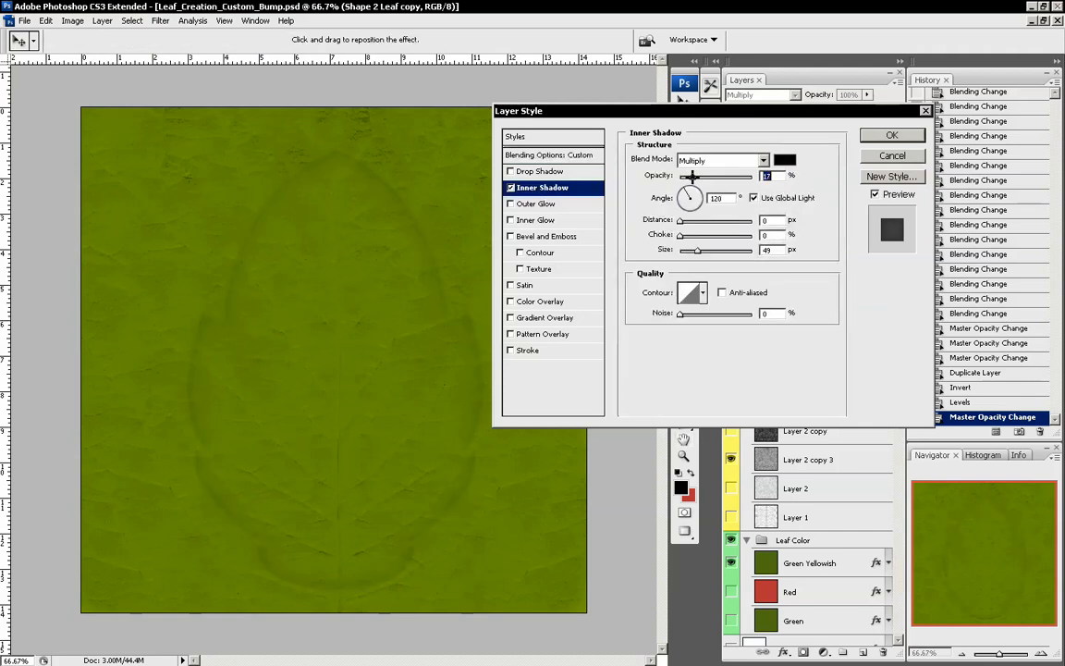
click(869, 138)
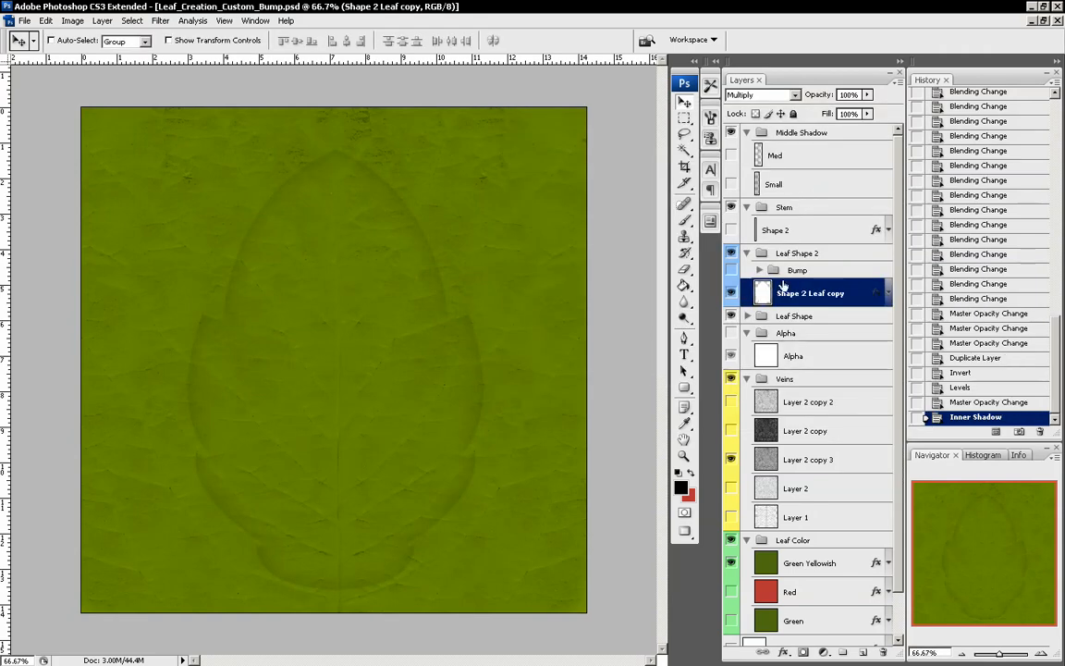
Expand the Bump group inside Leaf Shape 2 and make the group visible
scroll(730, 365, down, 1)
scroll(730, 365, up, 1)
click(759, 270)
scroll(835, 363, down, 1)
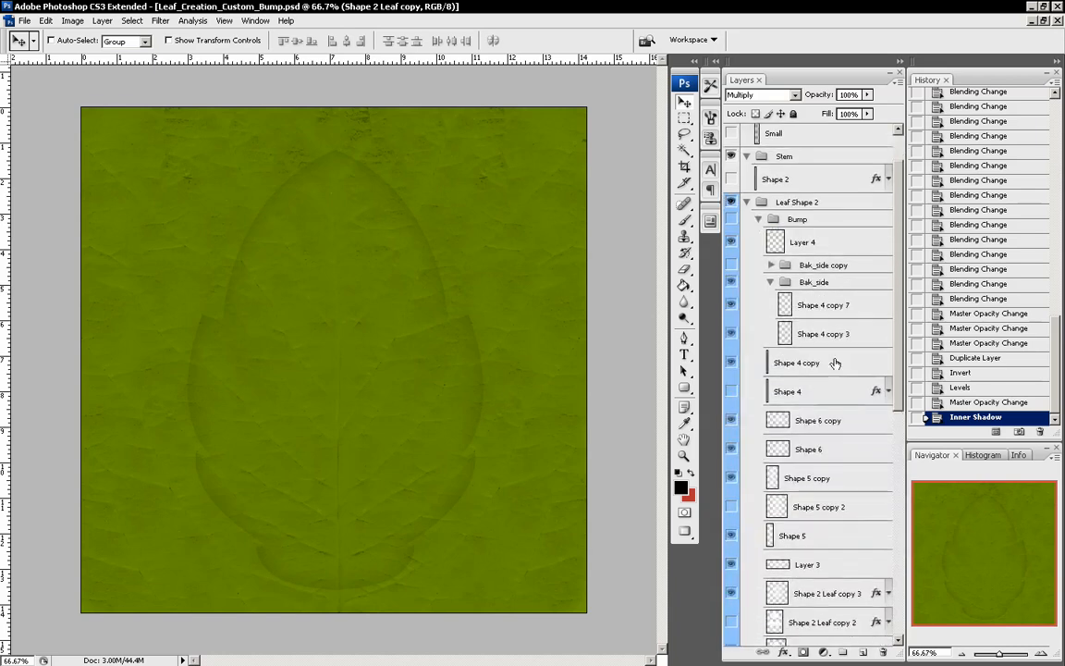
scroll(834, 363, up, 1)
click(731, 239)
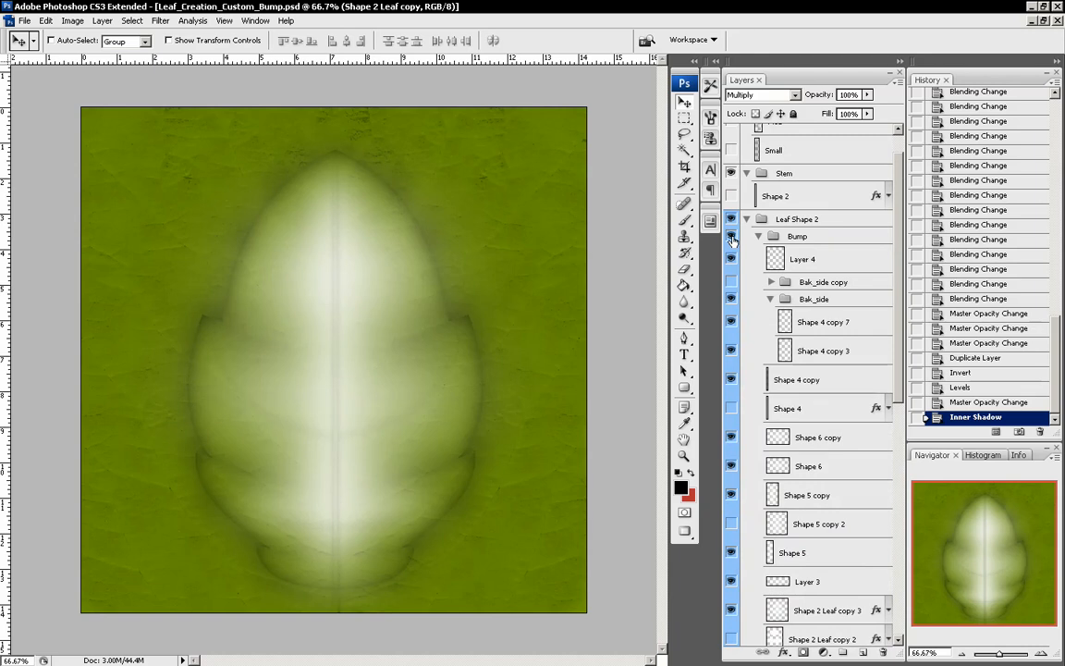
scroll(829, 386, down, 1)
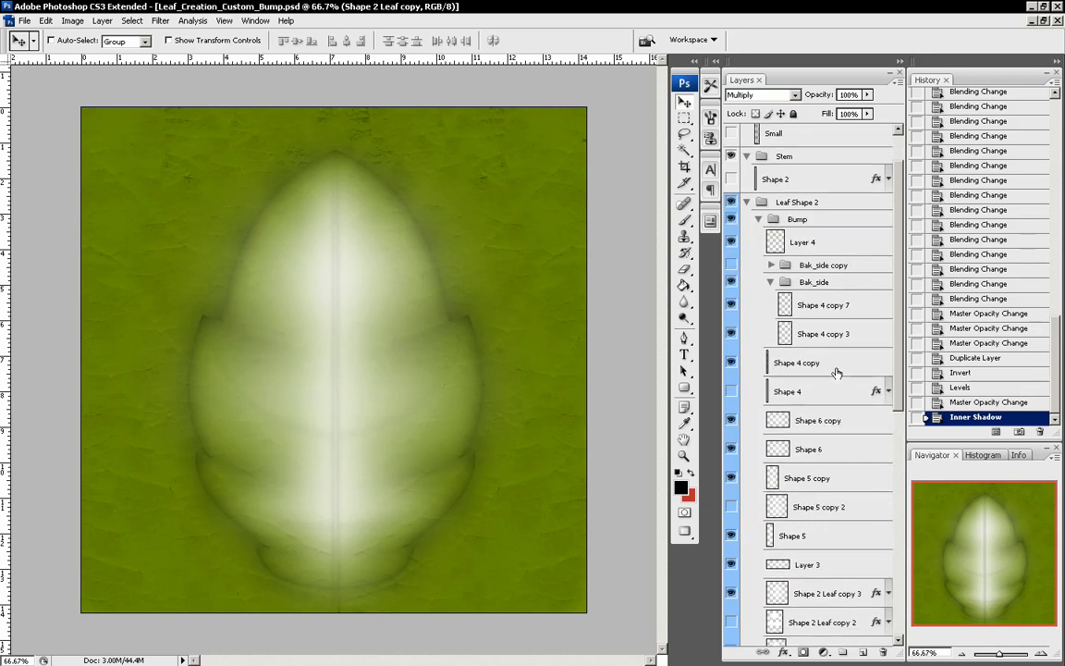
Toggle the visibility of individual layers in the Bump group, such as Shape 4 copy, to check what each contributes
click(802, 362)
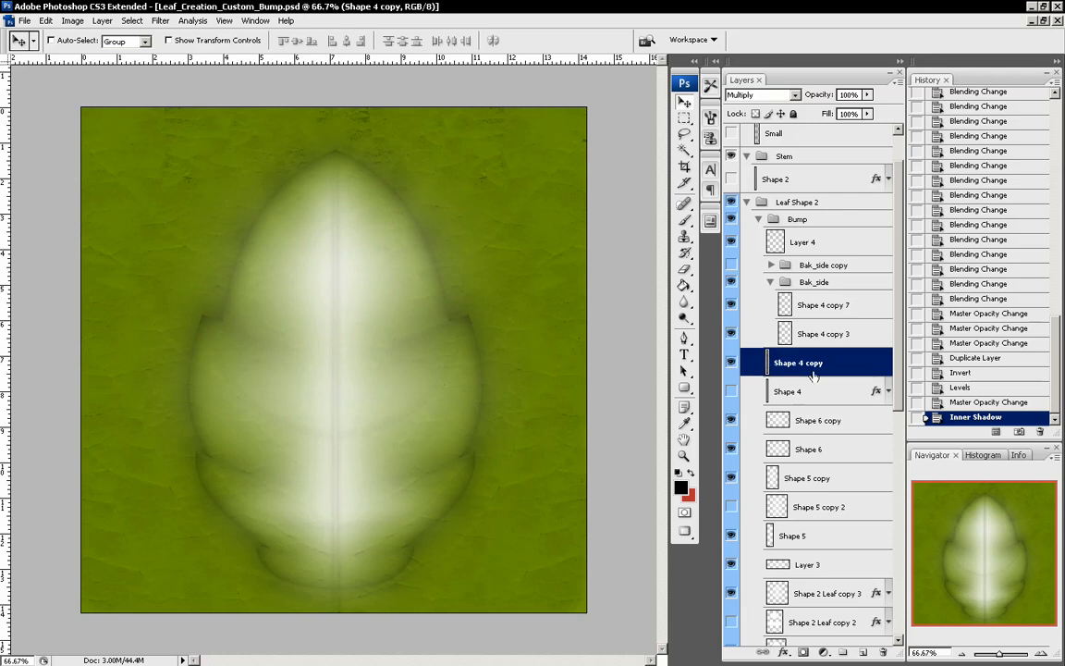
click(731, 364)
click(731, 364)
click(733, 425)
click(734, 425)
click(730, 309)
Duplicate the Shape 4 copy and Shape 4 copy 7 layers and move both duplicates into the Stem group above Shape 2
drag(841, 363, 863, 652)
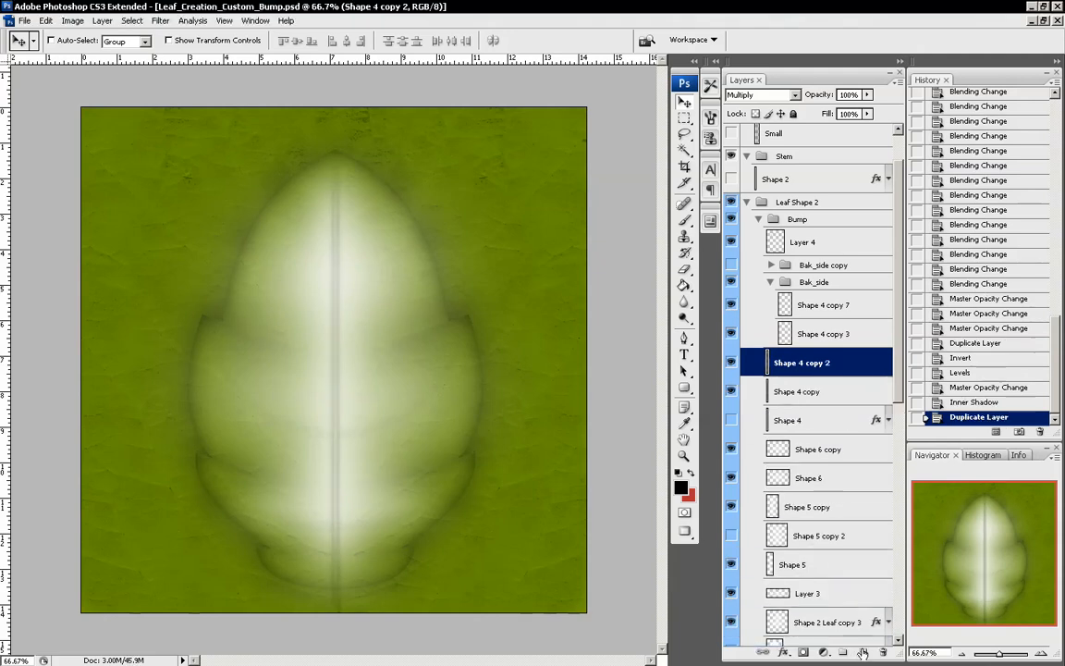
drag(848, 367, 841, 177)
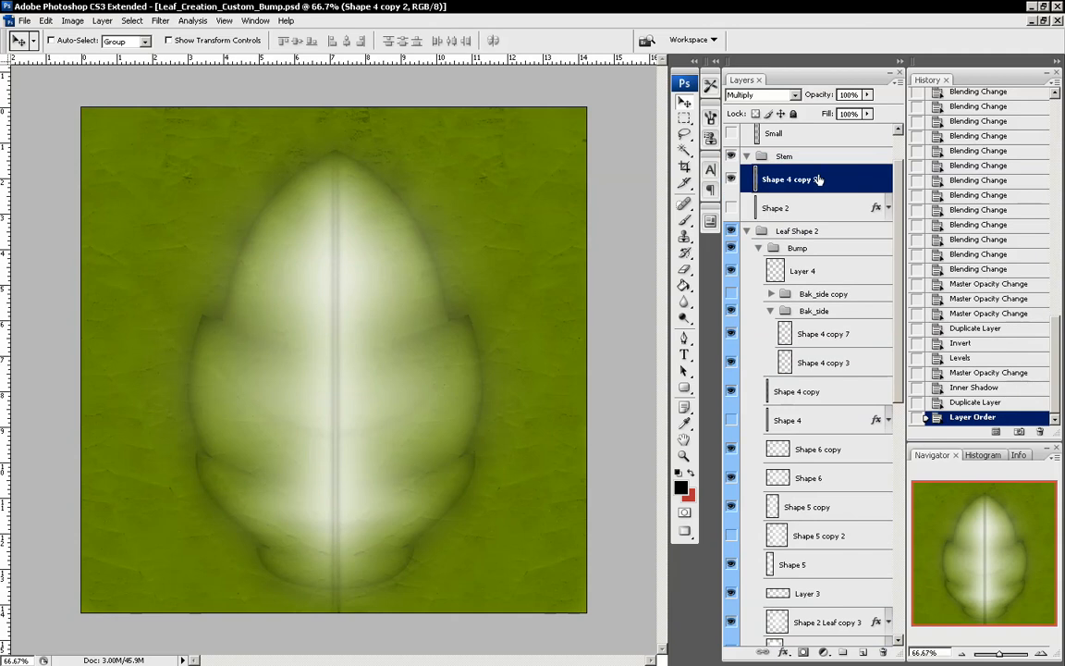
click(834, 338)
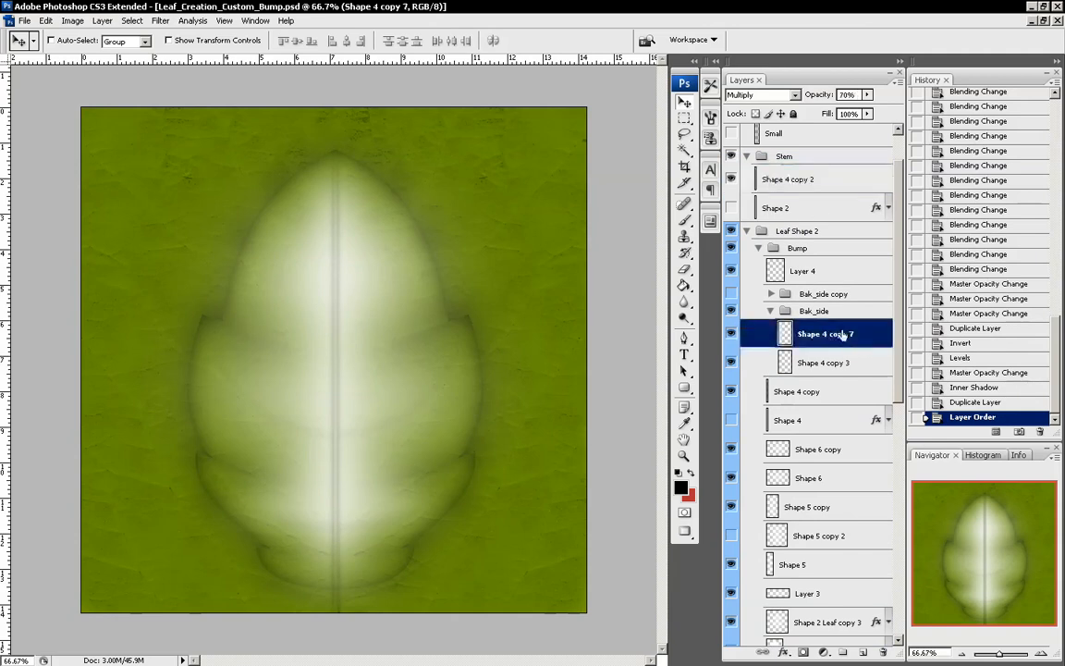
drag(842, 334, 863, 652)
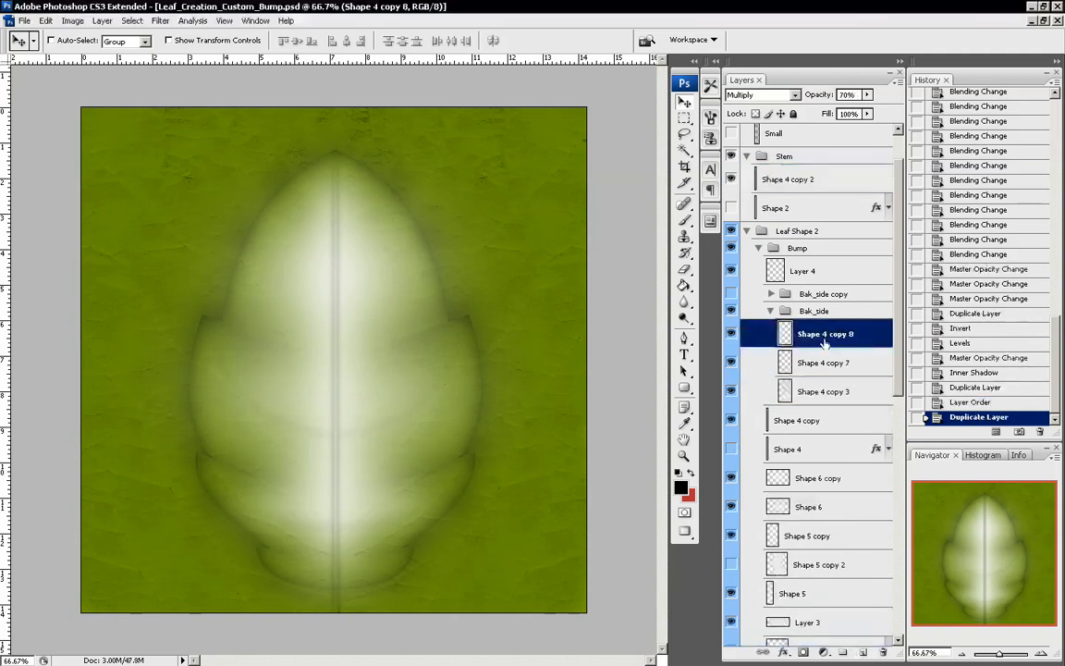
drag(826, 333, 795, 194)
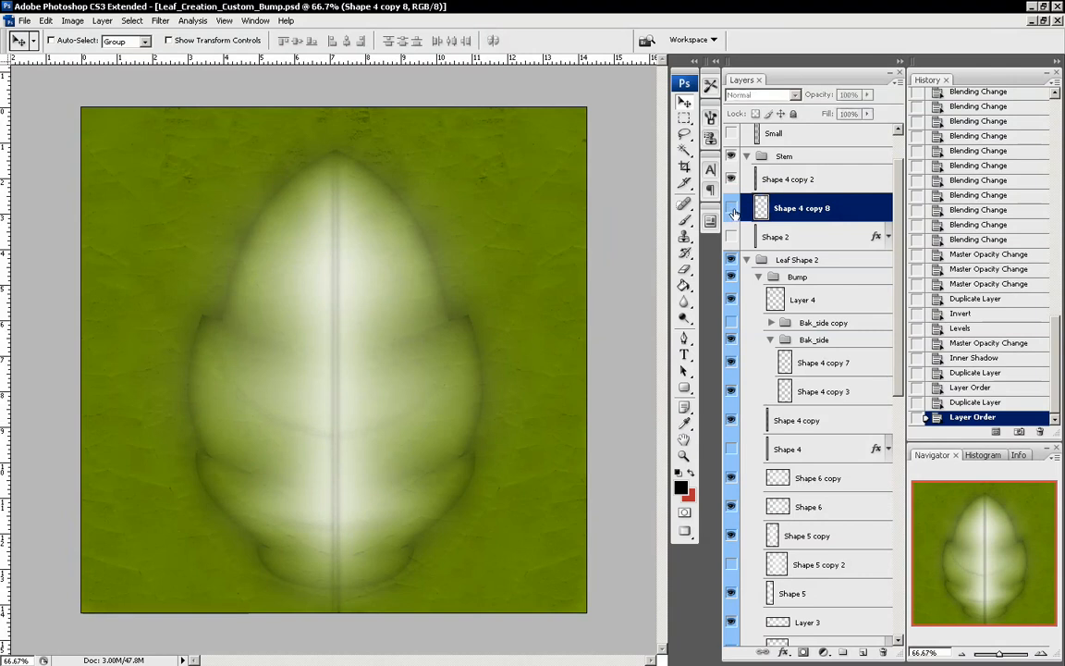
Delete the Shape 4 copy 8 layer from the Stem group
right_click(767, 199)
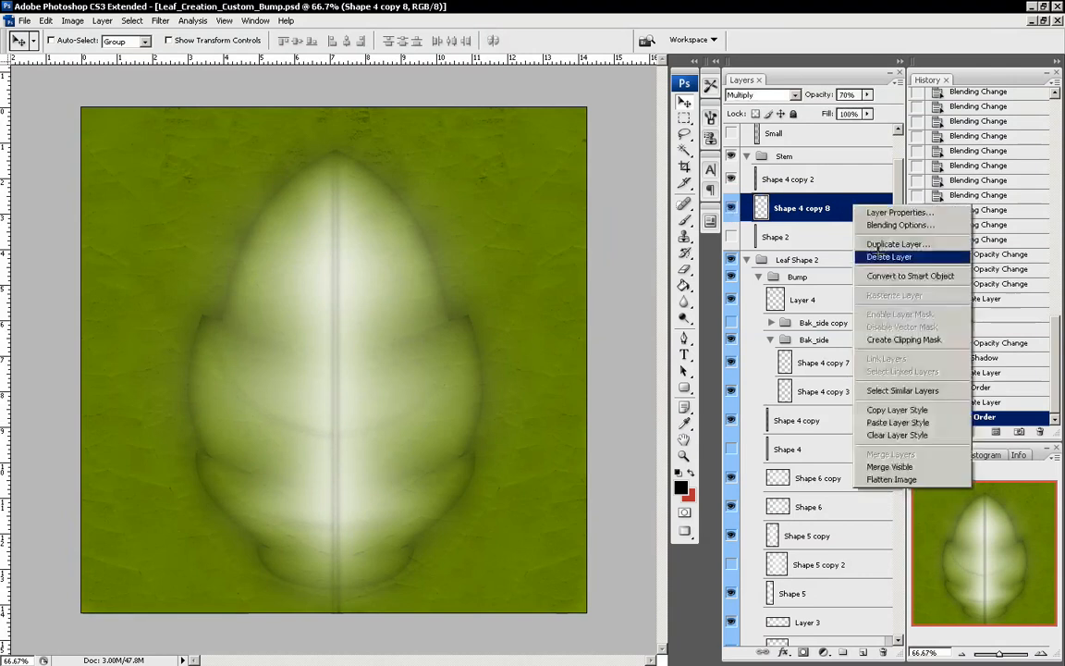
click(813, 253)
click(457, 256)
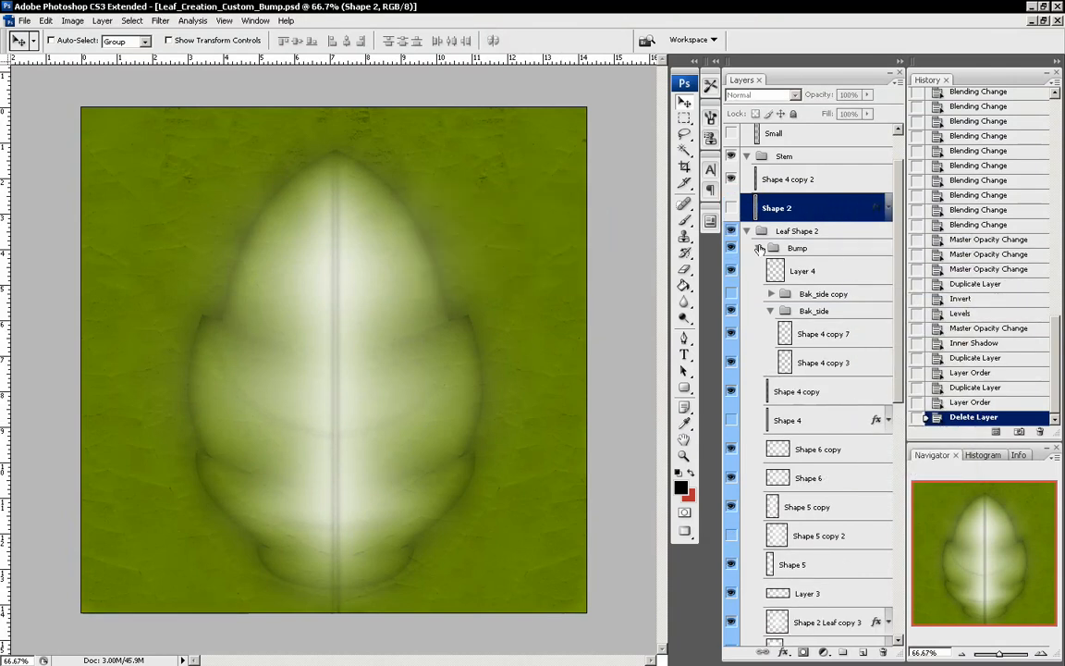
Check the contents of the Bak_side copy group, and collapse and hide the Bump group
click(770, 293)
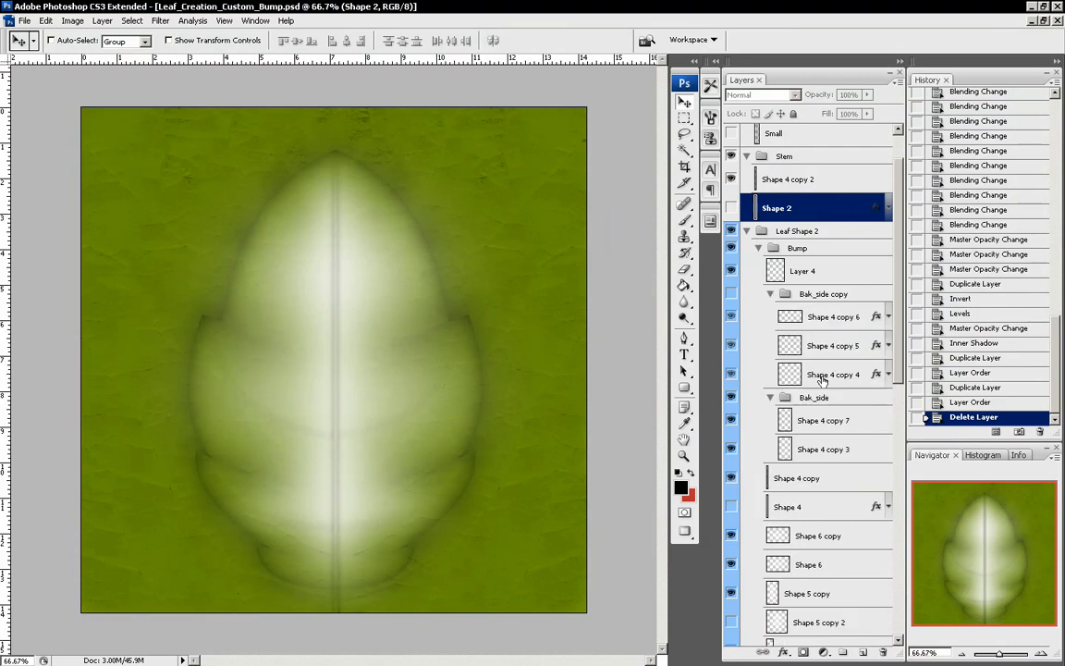
click(771, 293)
click(758, 250)
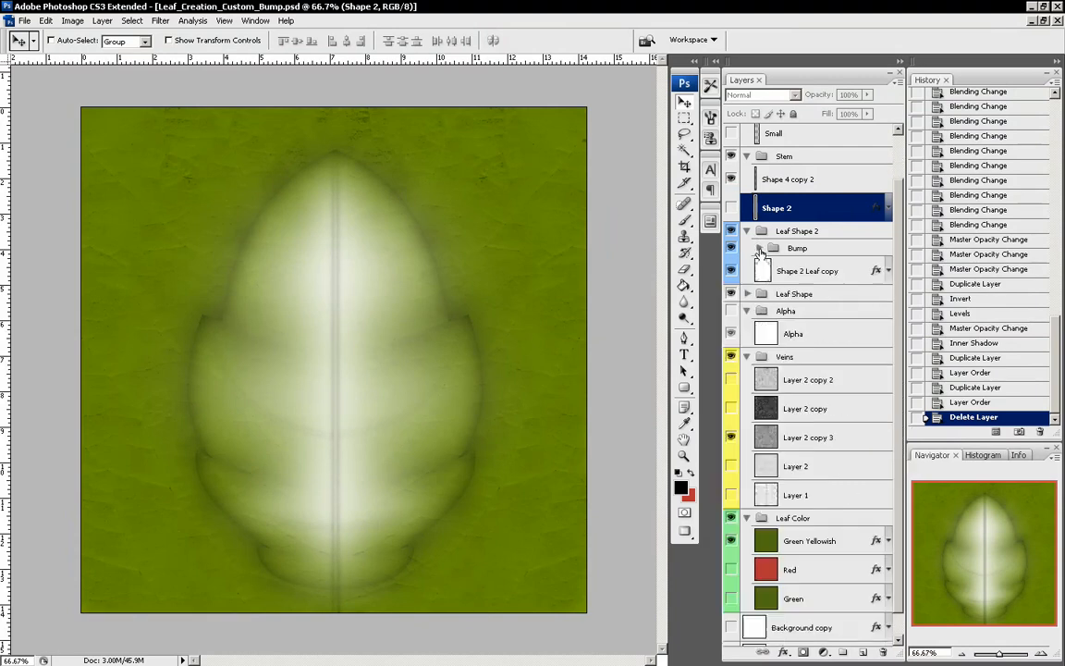
click(730, 249)
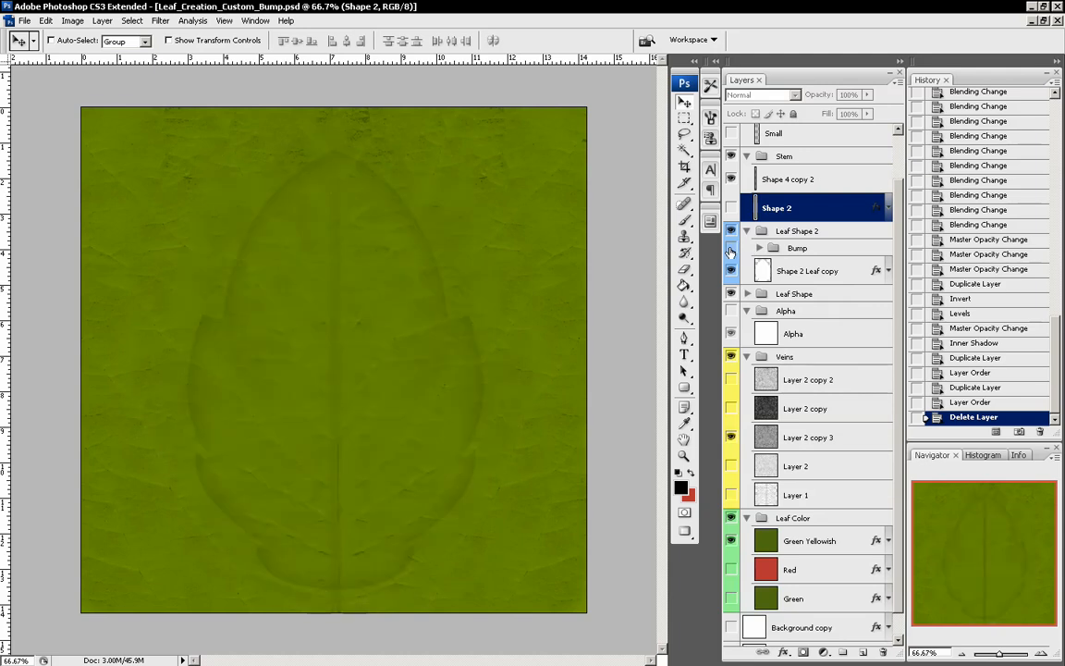
Check the effect of the Shape 4 copy 2 layer in the Stem group and delete it
click(731, 179)
click(835, 185)
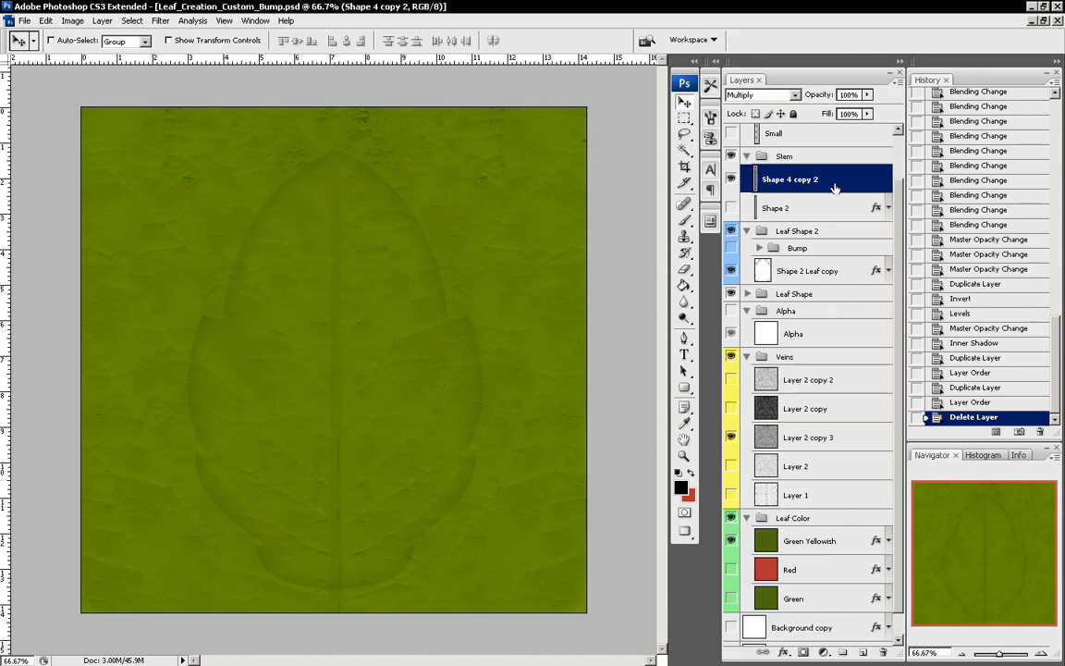
right_click(832, 185)
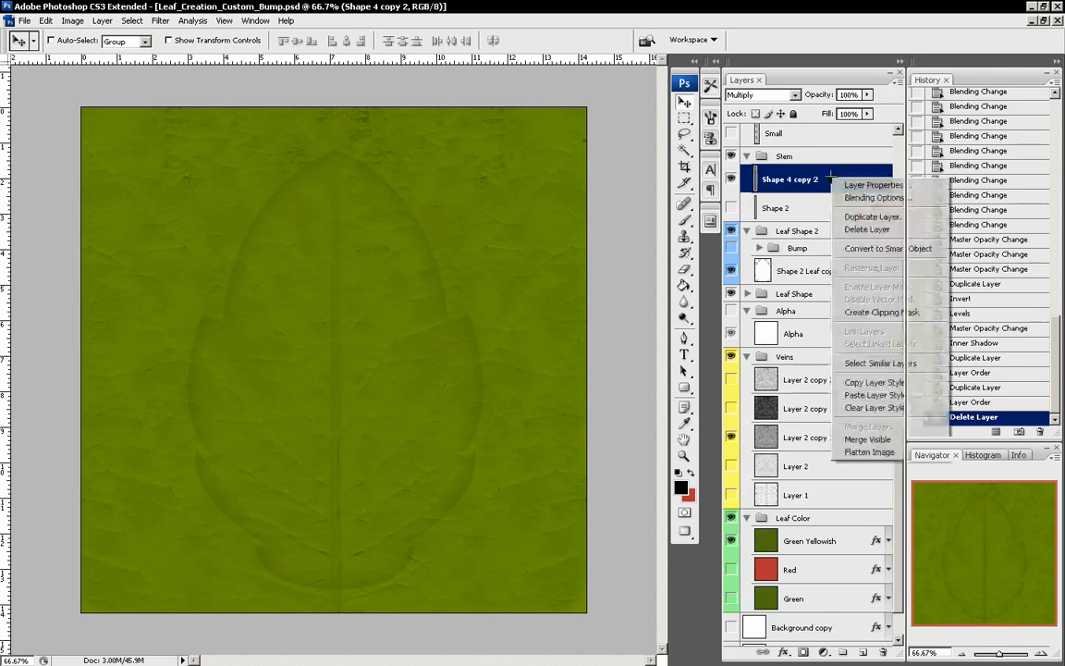
click(786, 197)
click(474, 257)
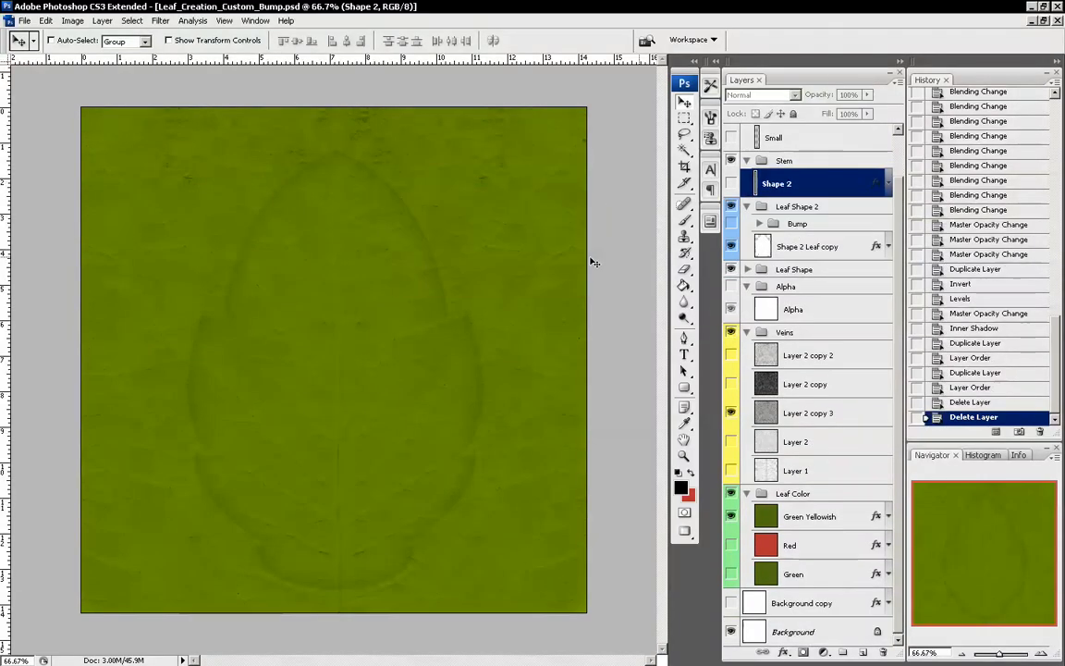
Duplicate the Shape 4 layer of the Bump group and move the duplicate out, directly below Shape 2 under Stem
click(758, 223)
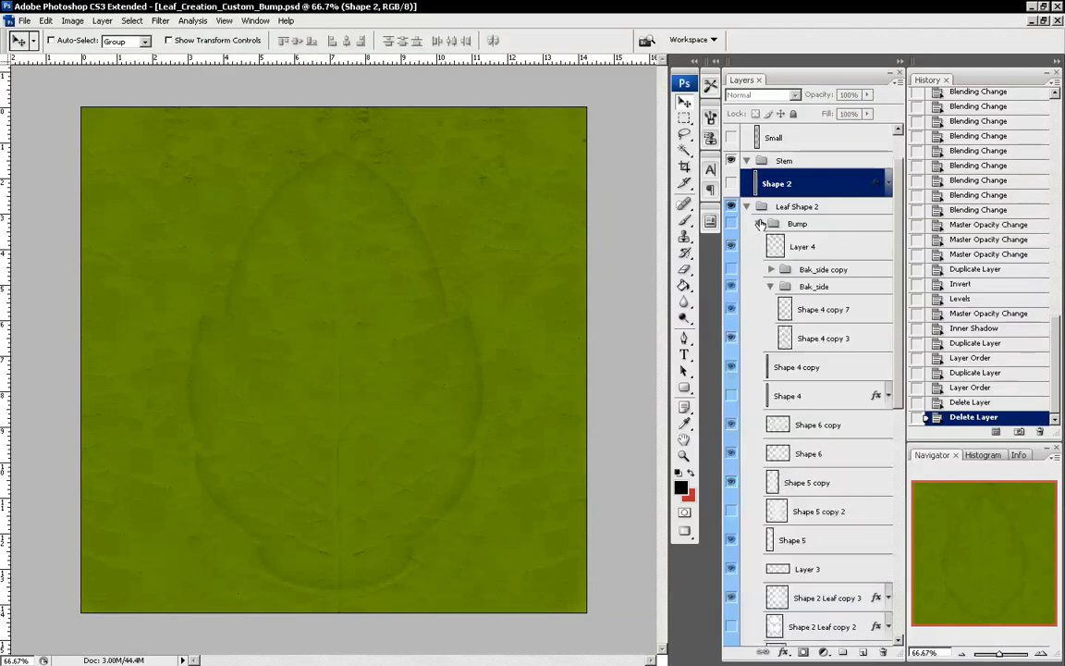
click(827, 399)
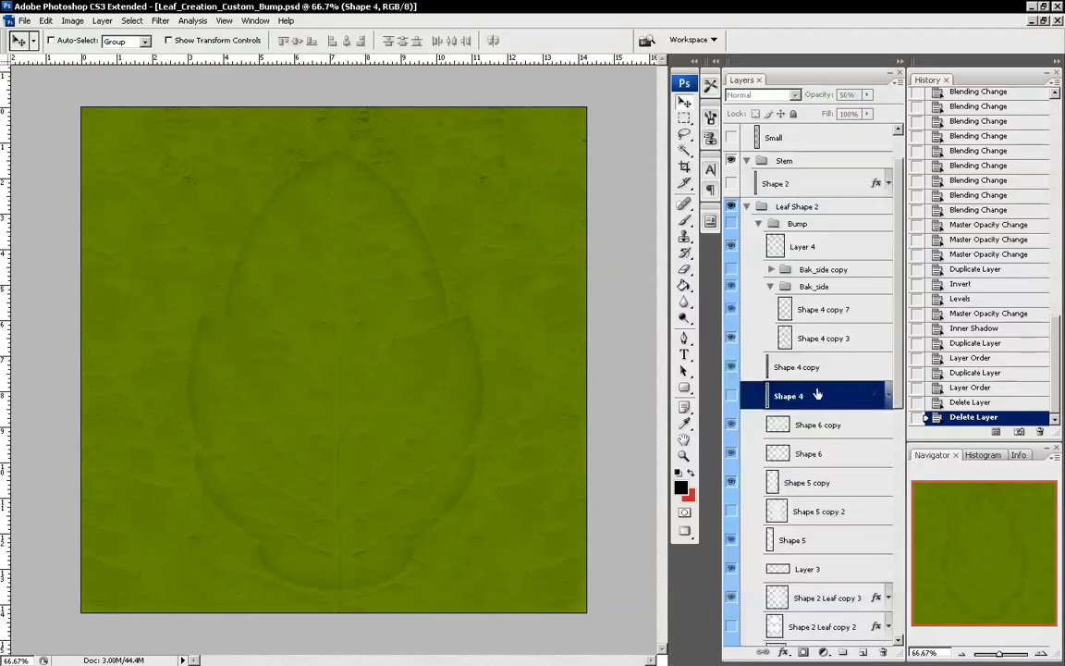
drag(817, 394, 863, 652)
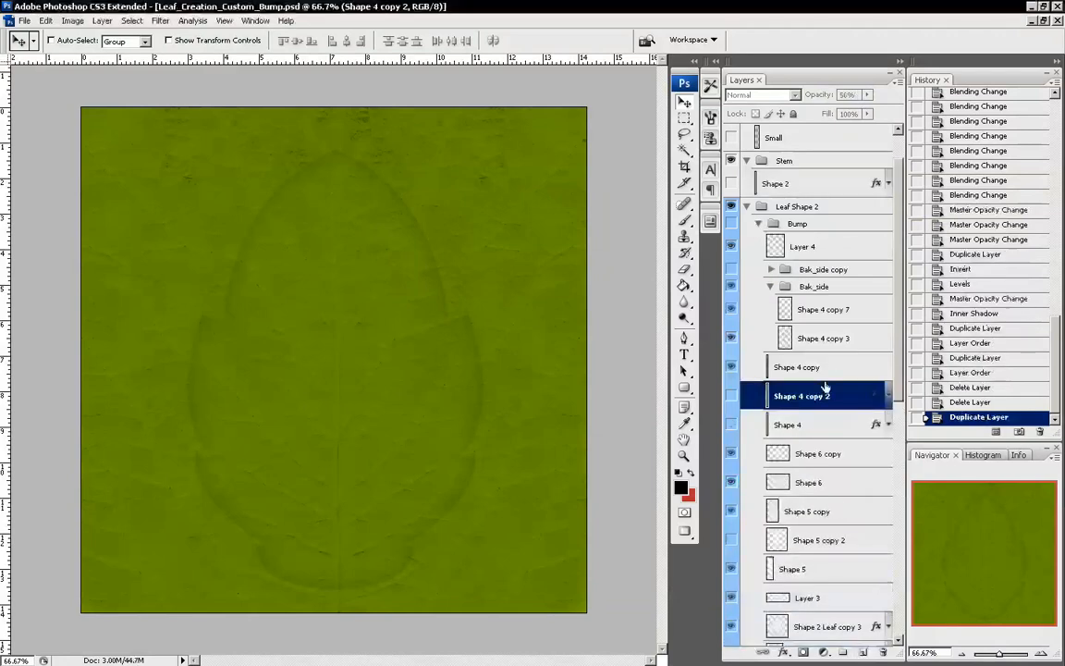
drag(822, 395, 813, 196)
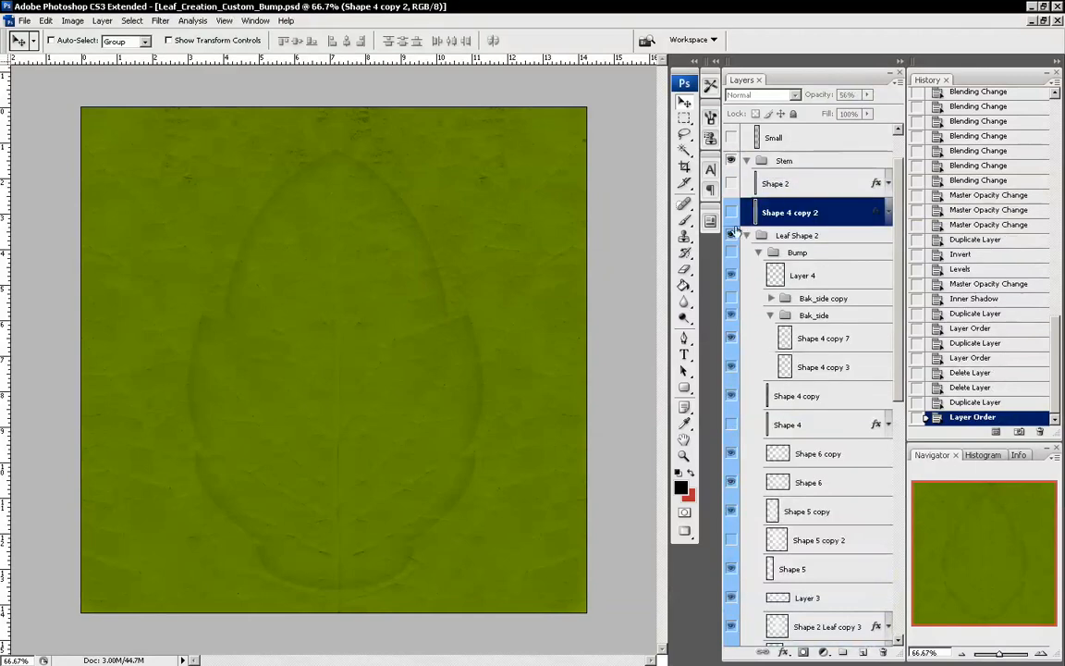
Collapse the Bump group and make the Shape 4 copy 2 layer visible
click(731, 235)
click(731, 236)
click(757, 253)
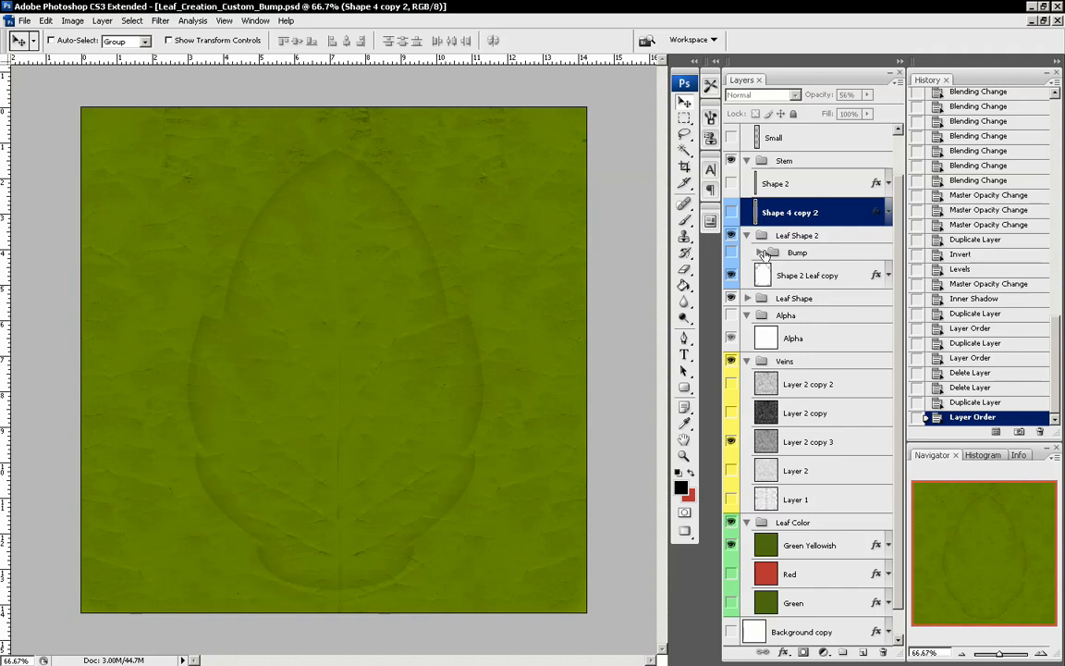
click(730, 212)
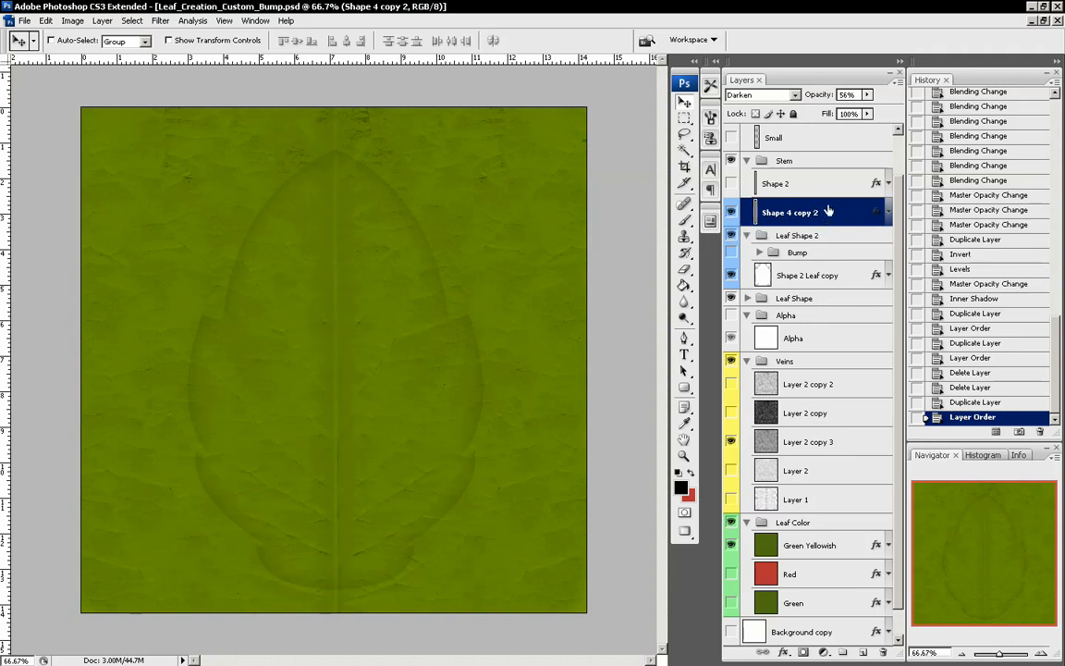
Add a Color Overlay effect to the Shape 4 copy 2 layer with the yellow-green color eeff63
double_click(878, 211)
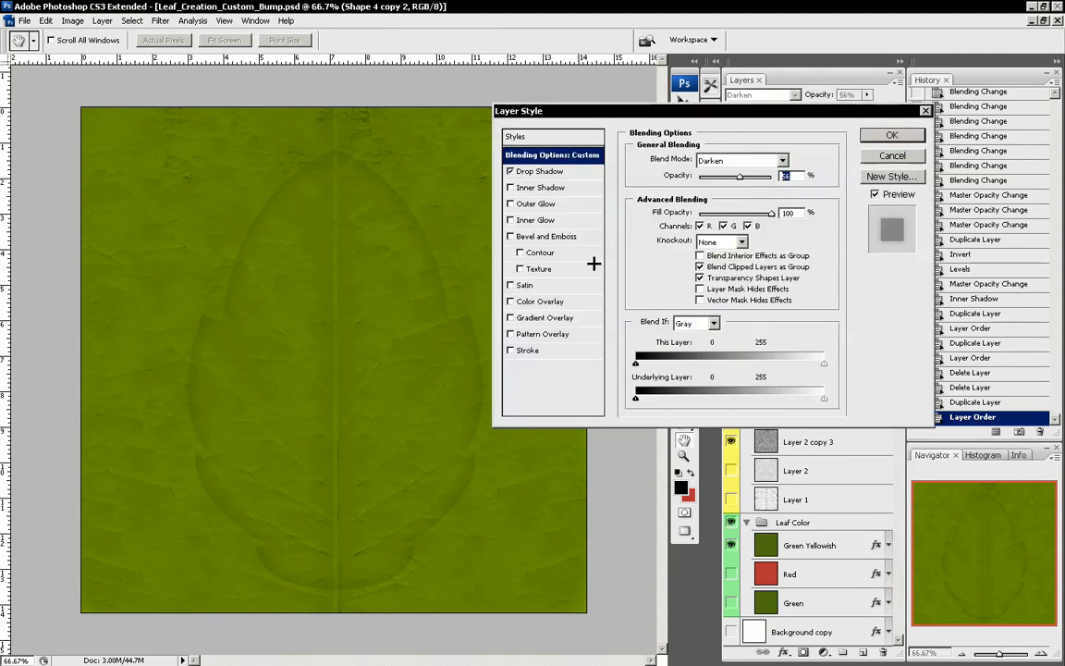
click(510, 301)
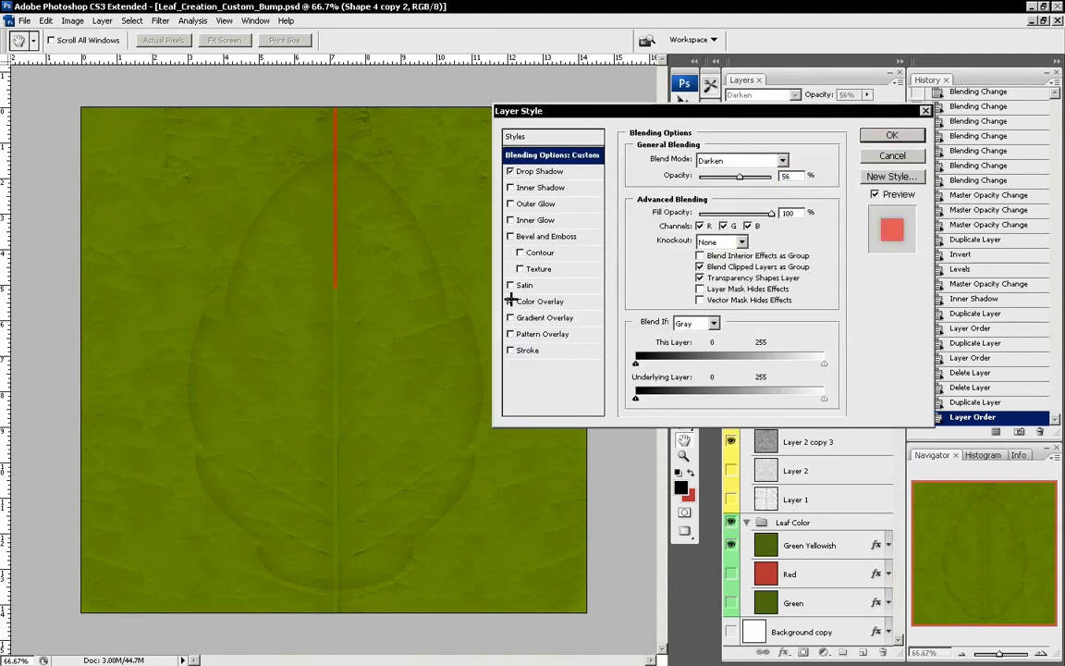
click(540, 301)
click(776, 162)
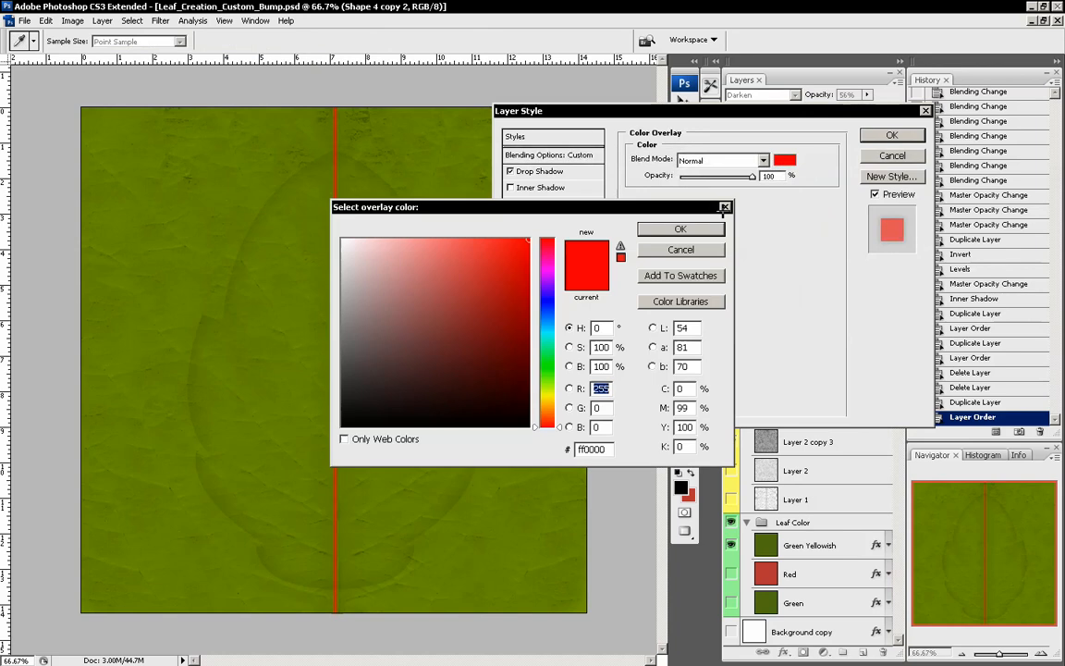
drag(547, 422, 547, 392)
drag(479, 207, 562, 196)
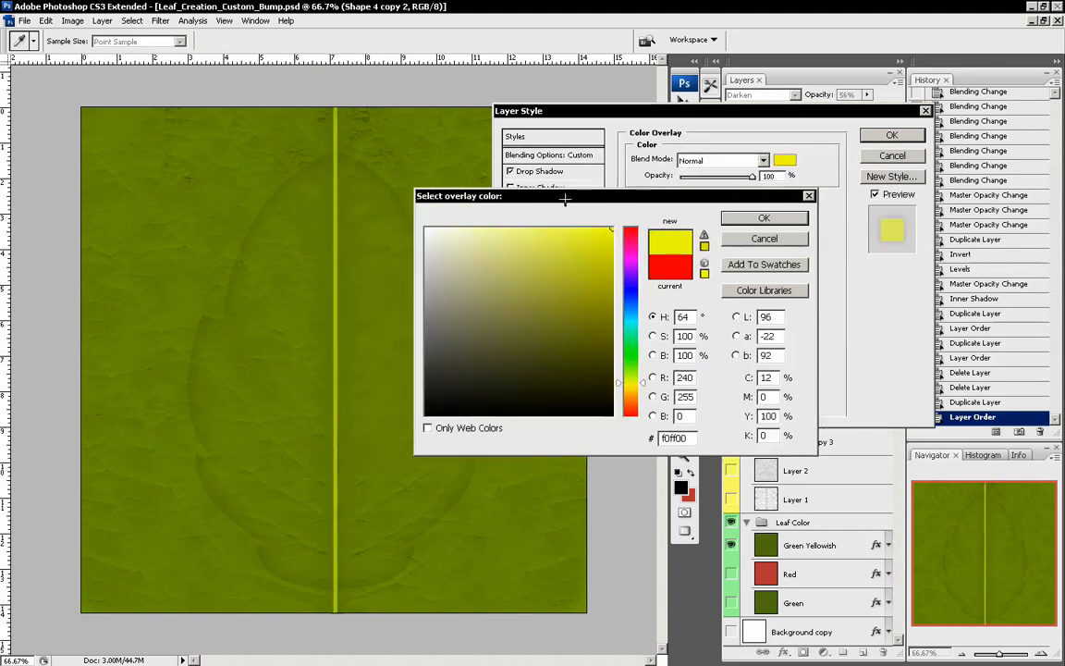
mouse_move(520, 231)
mouse_down()
mouse_move(534, 243)
mouse_move(540, 228)
mouse_up()
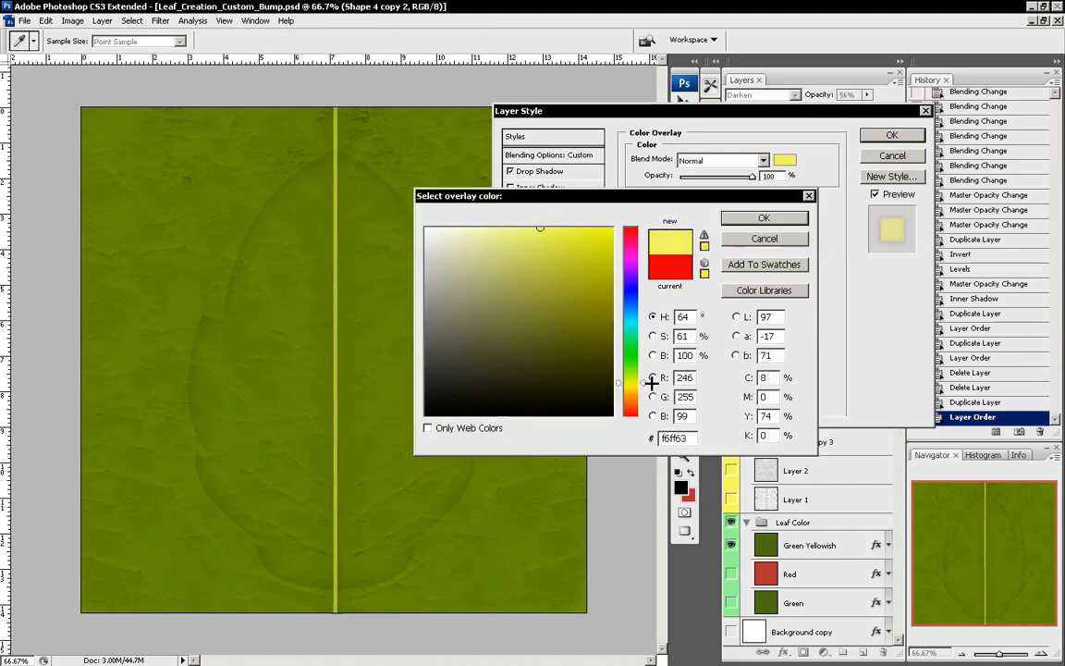
click(629, 373)
drag(631, 376, 632, 381)
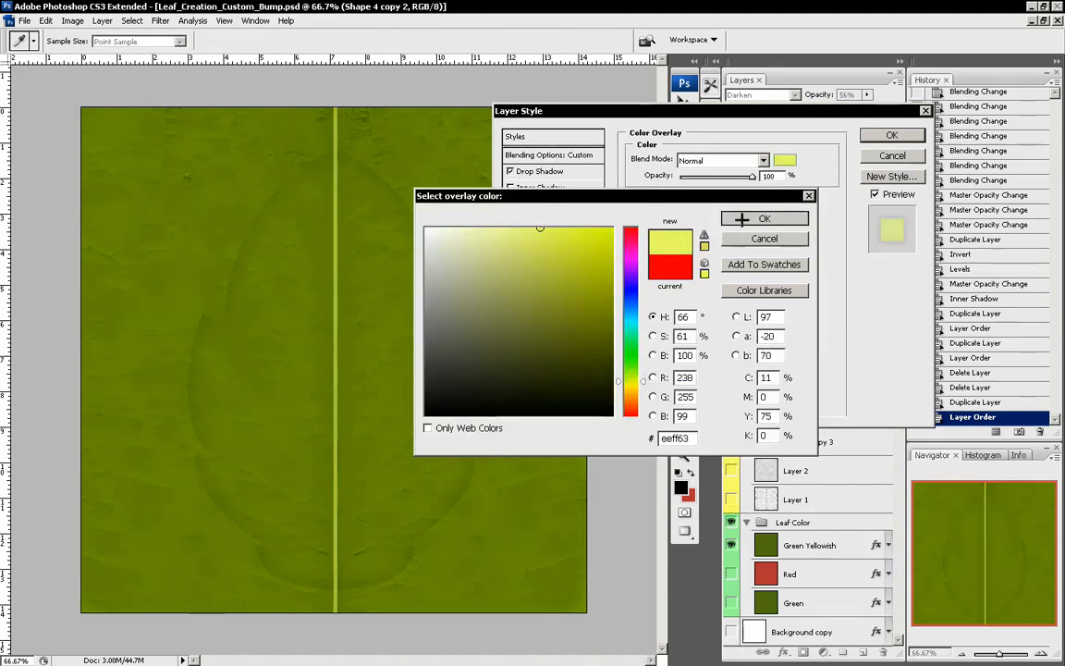
click(765, 217)
Try blend modes such as Multiply, Color Burn and Lighten on the Color Overlay and return it to Normal
click(695, 160)
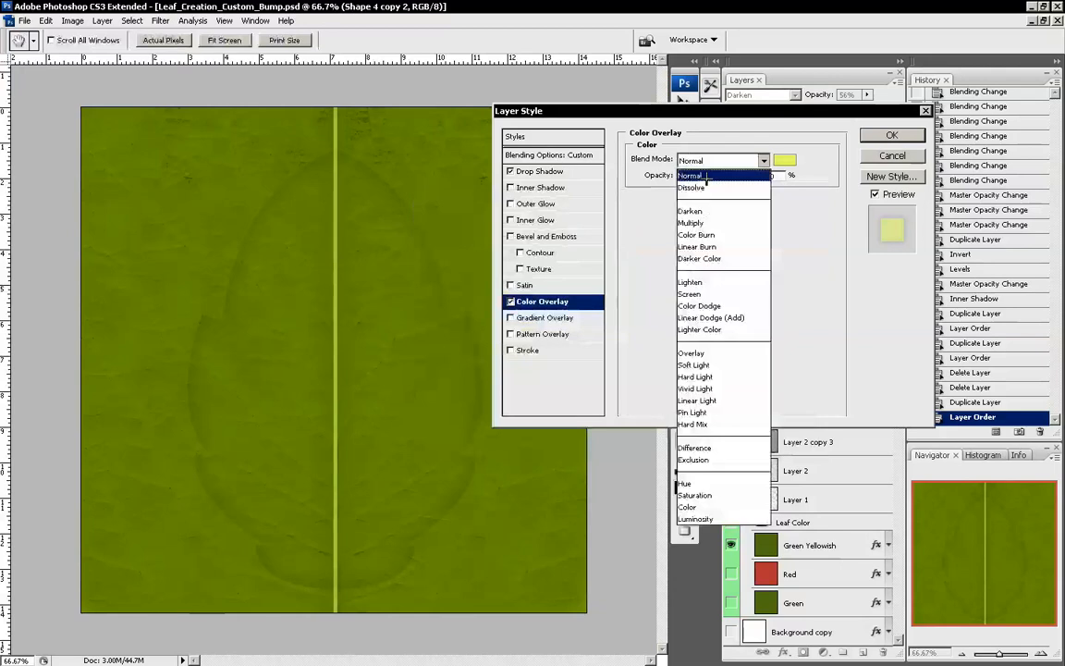
click(718, 224)
scroll(718, 156, down, 1)
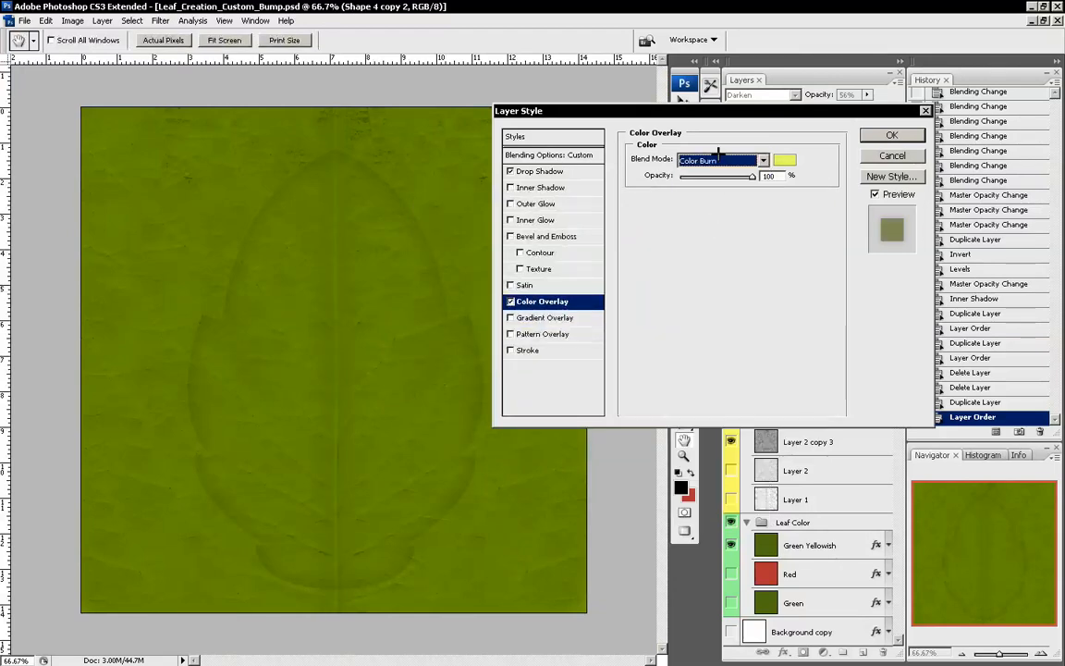
scroll(717, 156, down, 3)
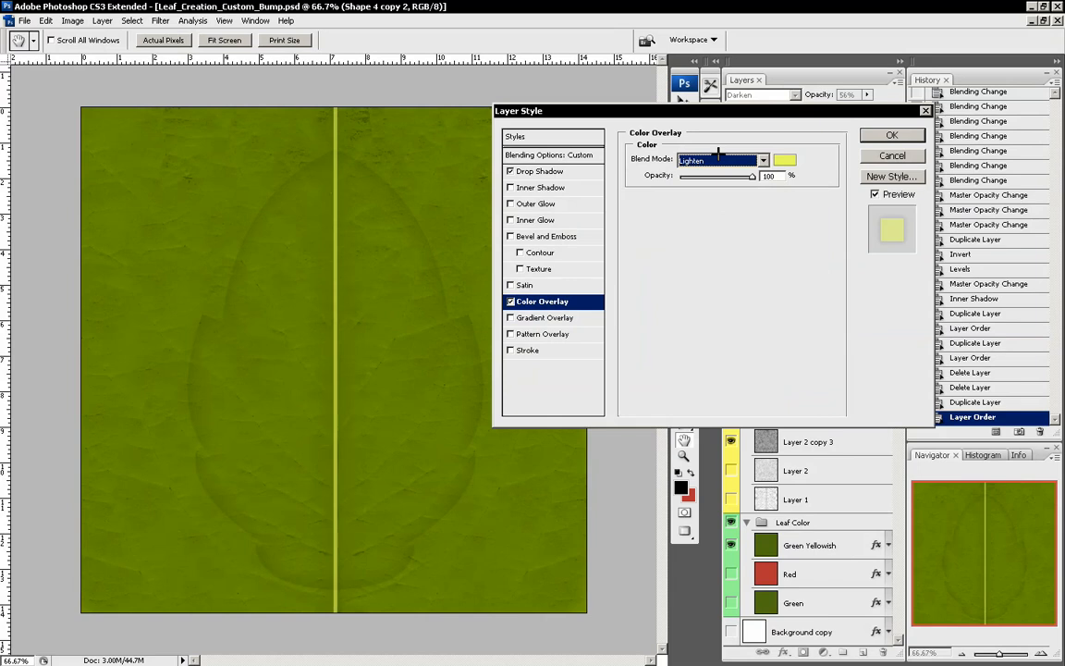
scroll(717, 156, down, 1)
click(718, 159)
click(717, 172)
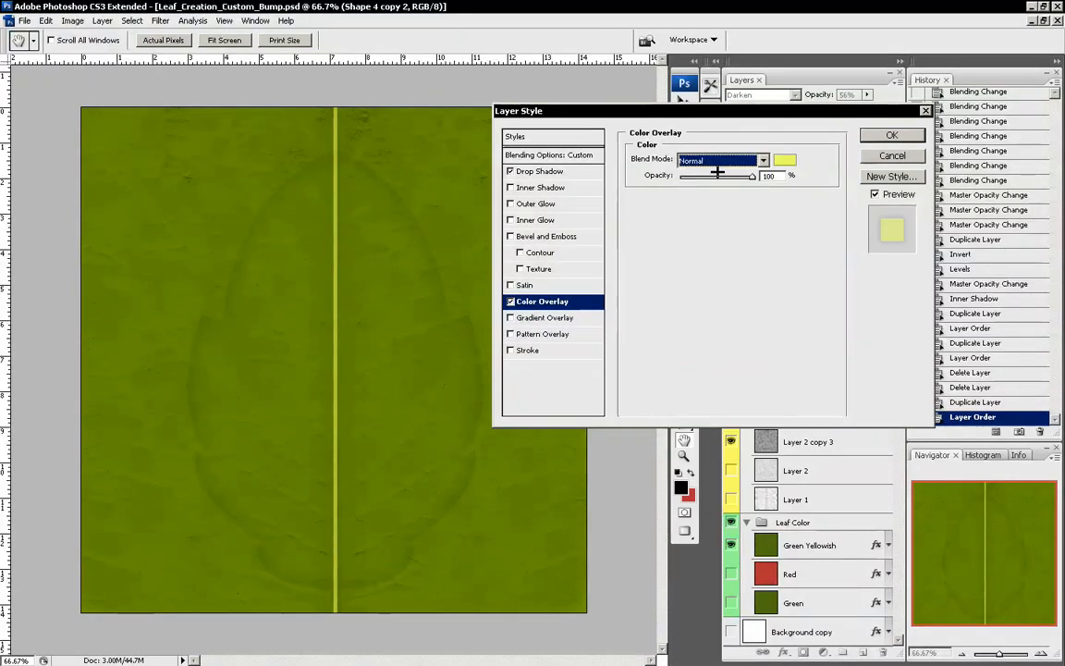
Enable the Inner Shadow effect with 60% opacity, 17% choke and a 4 px size
click(547, 188)
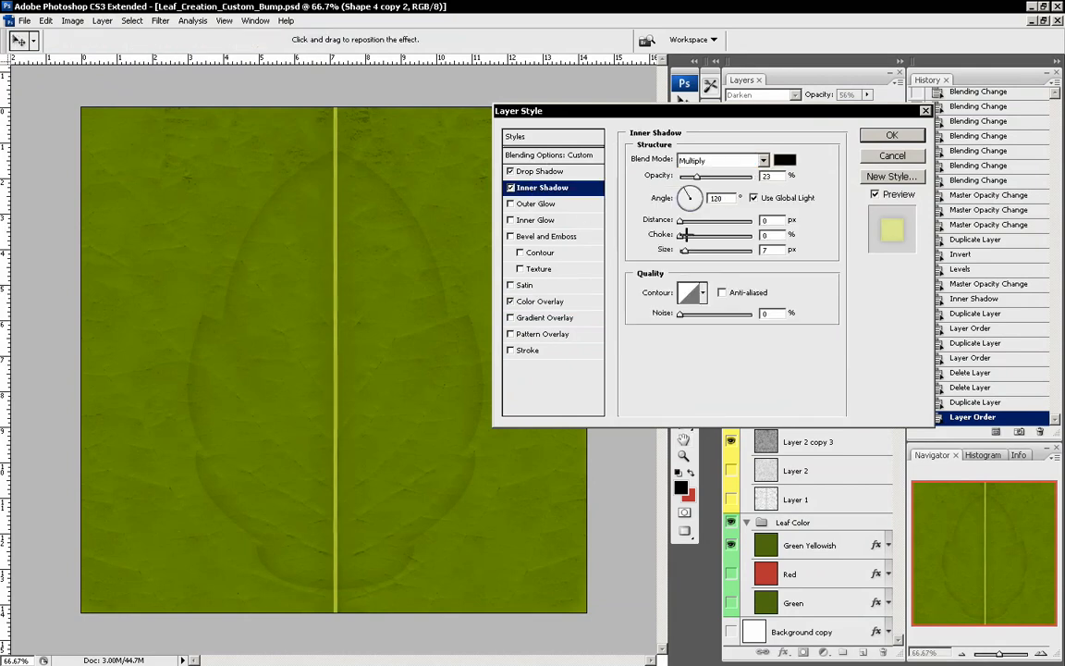
drag(684, 251, 687, 251)
drag(695, 175, 708, 176)
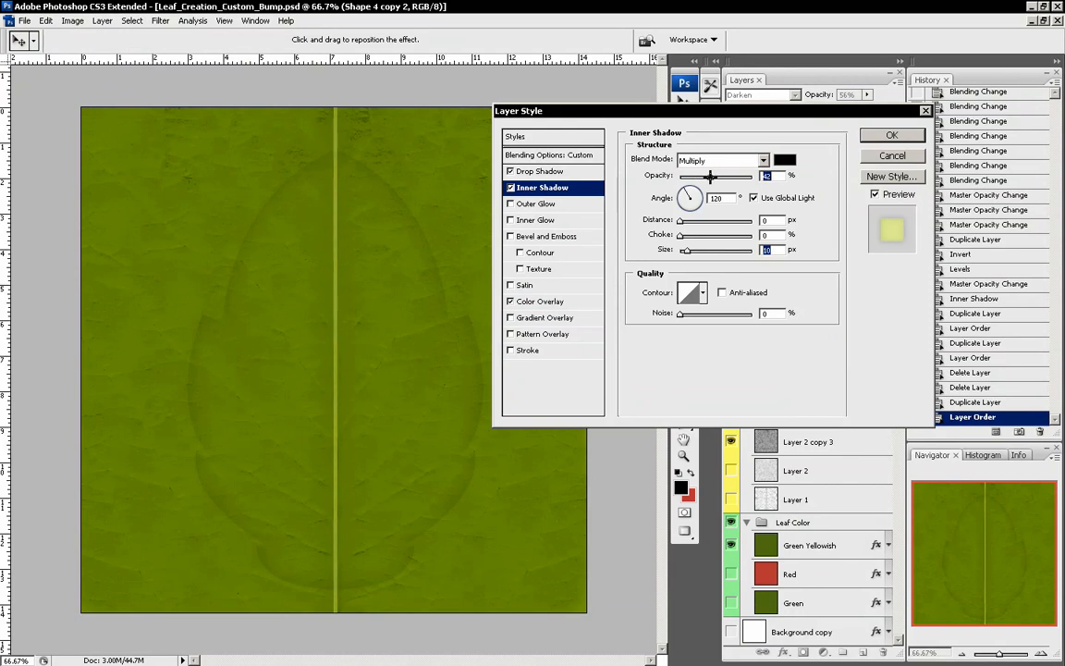
drag(686, 251, 693, 235)
drag(708, 176, 723, 176)
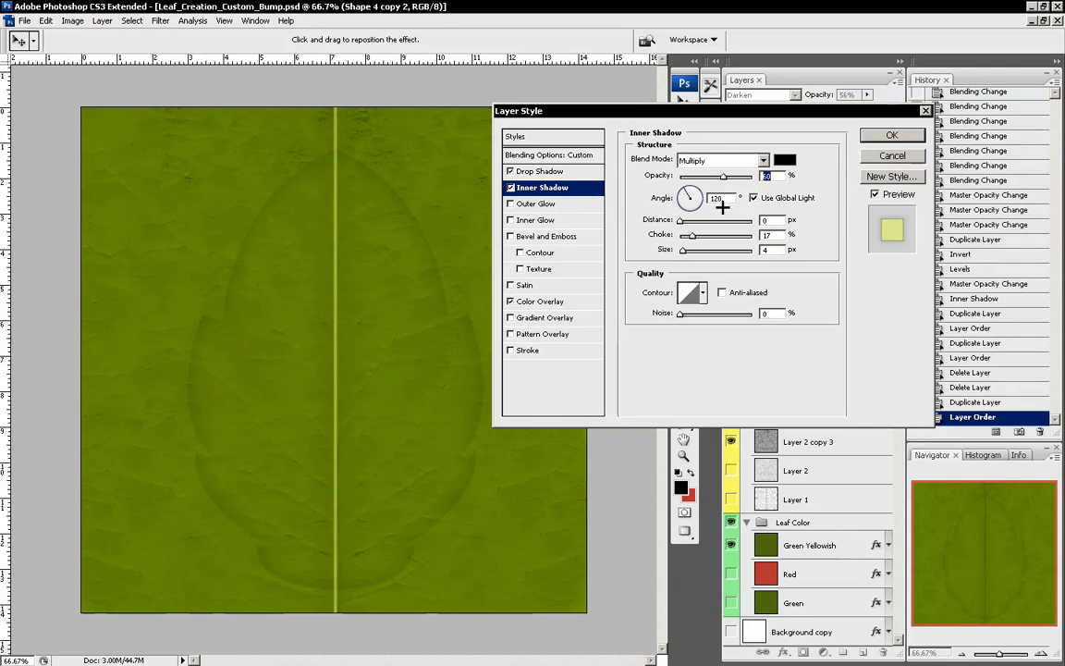
Lower the Color Overlay opacity to 70%, and set the Drop Shadow to 19% opacity and a 21 px size
click(550, 301)
mouse_move(723, 175)
mouse_down()
mouse_move(706, 180)
mouse_move(757, 184)
mouse_move(720, 183)
mouse_move(730, 187)
mouse_up()
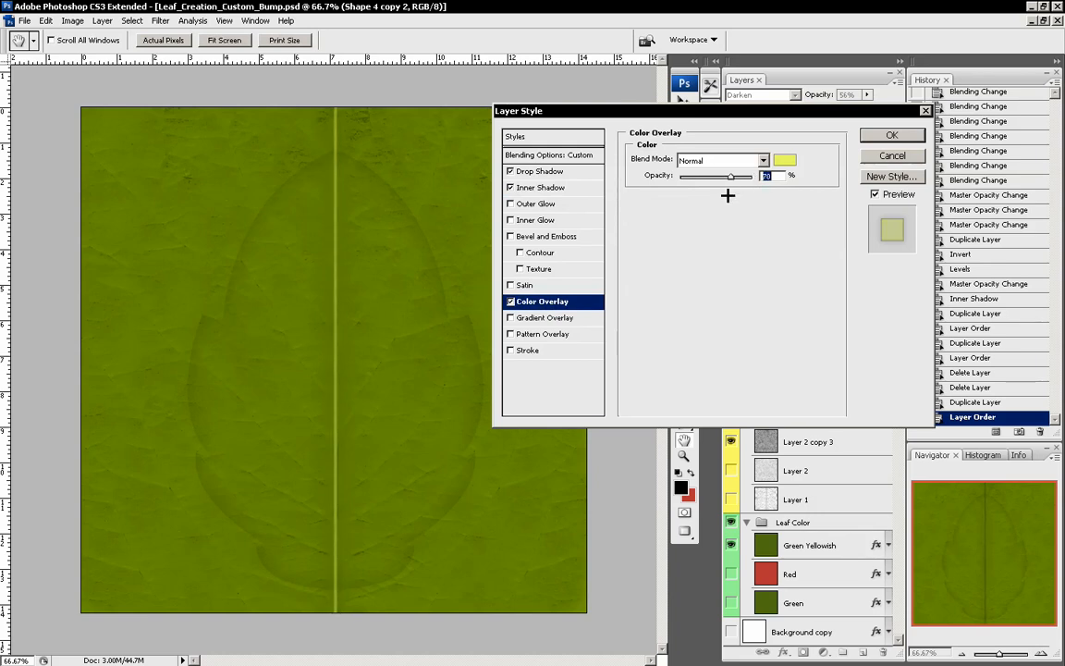
click(560, 172)
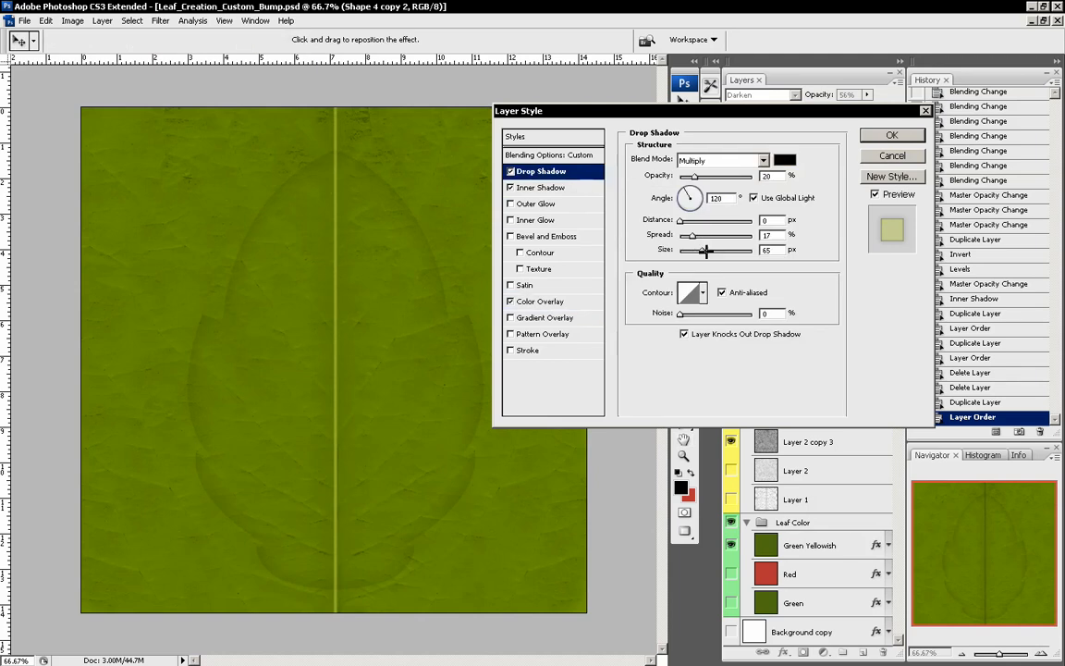
drag(693, 176, 688, 175)
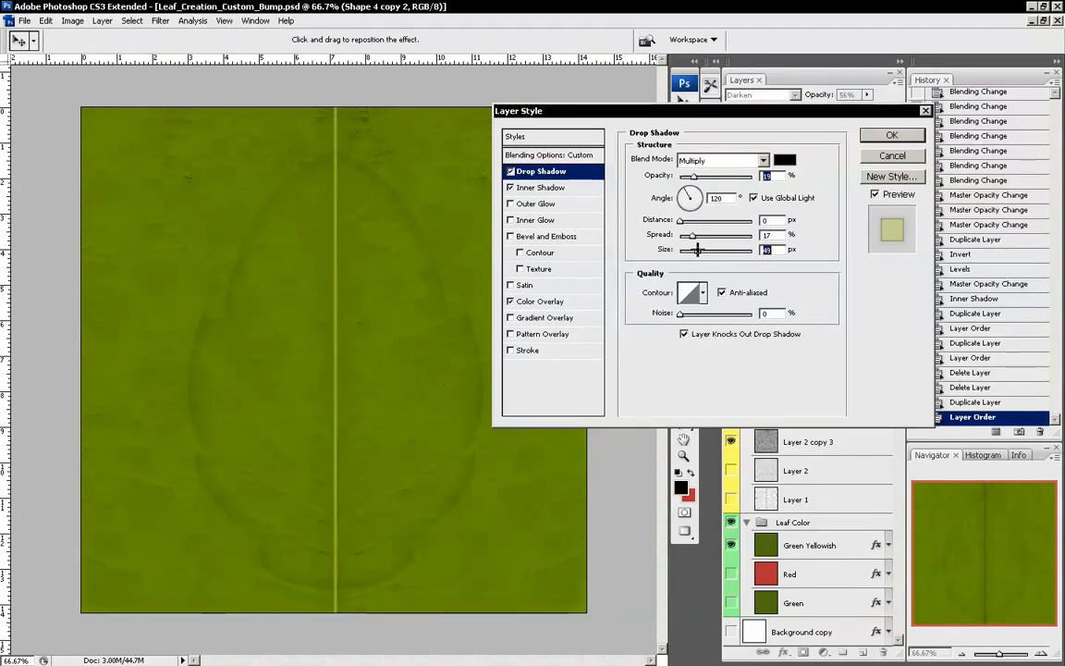
drag(701, 249, 688, 249)
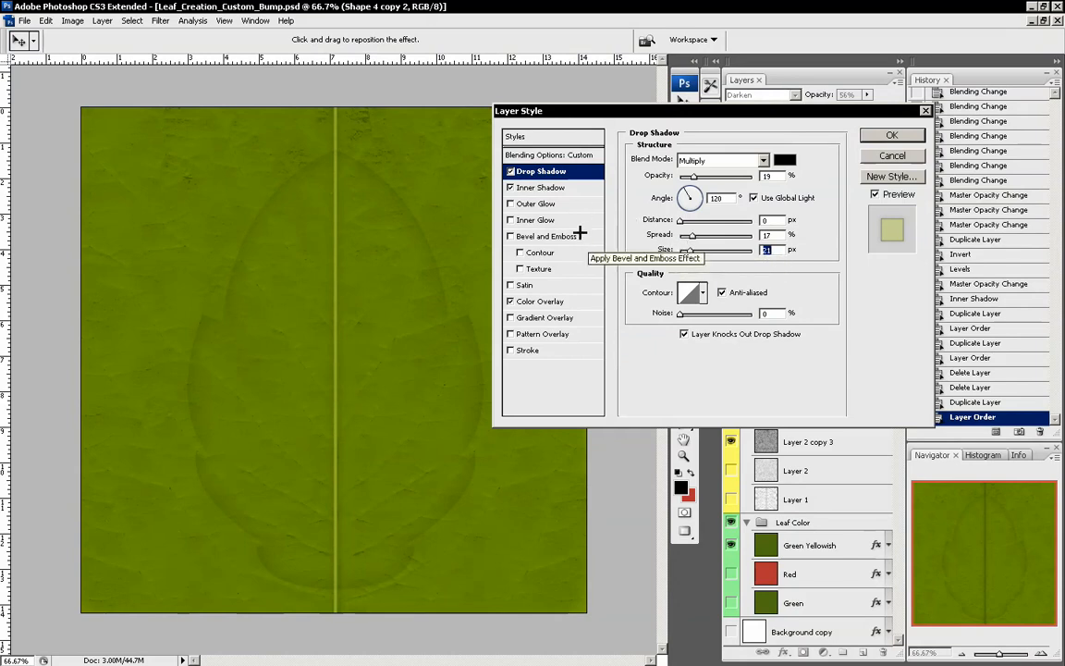
Add an Outer Glow effect to the Shape 4 copy 2 layer with the yellow color ffff00
click(538, 203)
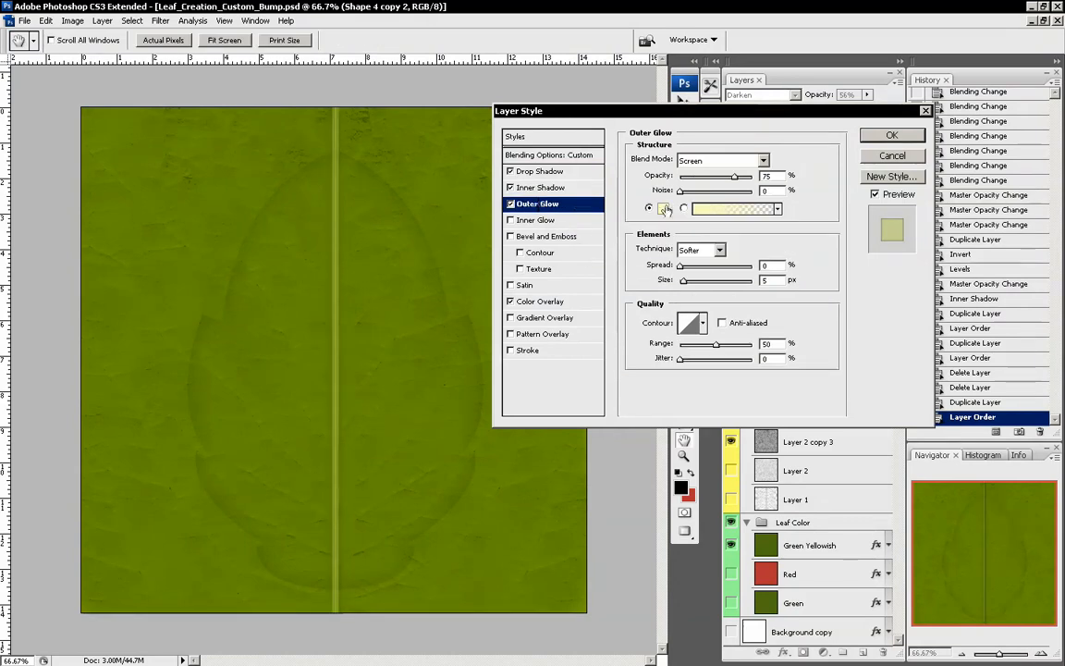
click(663, 209)
drag(527, 236, 639, 197)
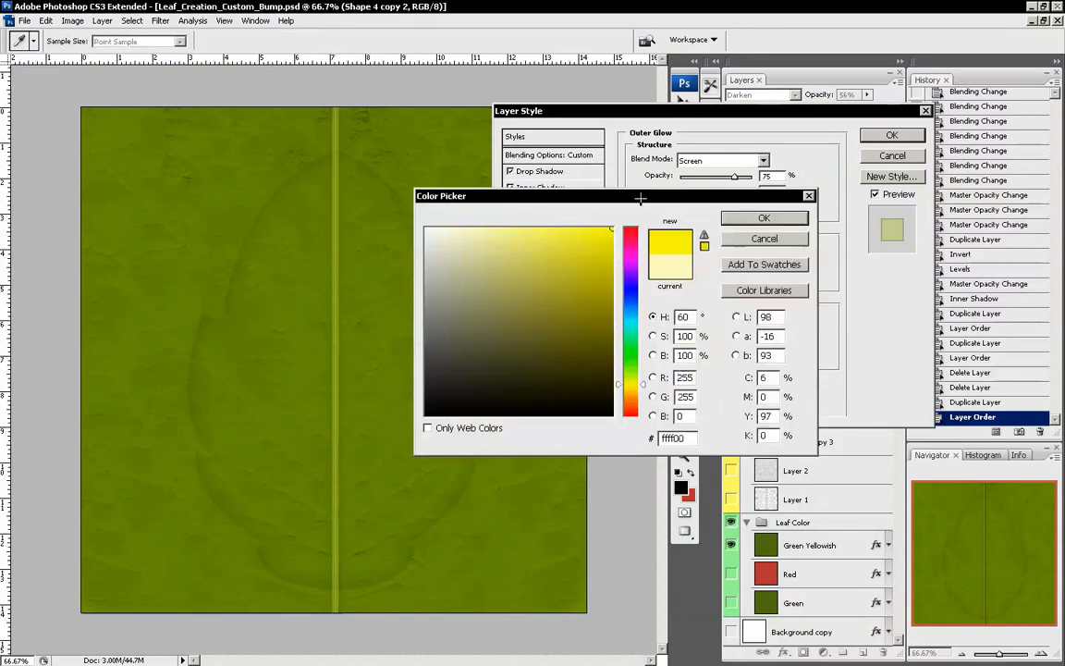
click(740, 221)
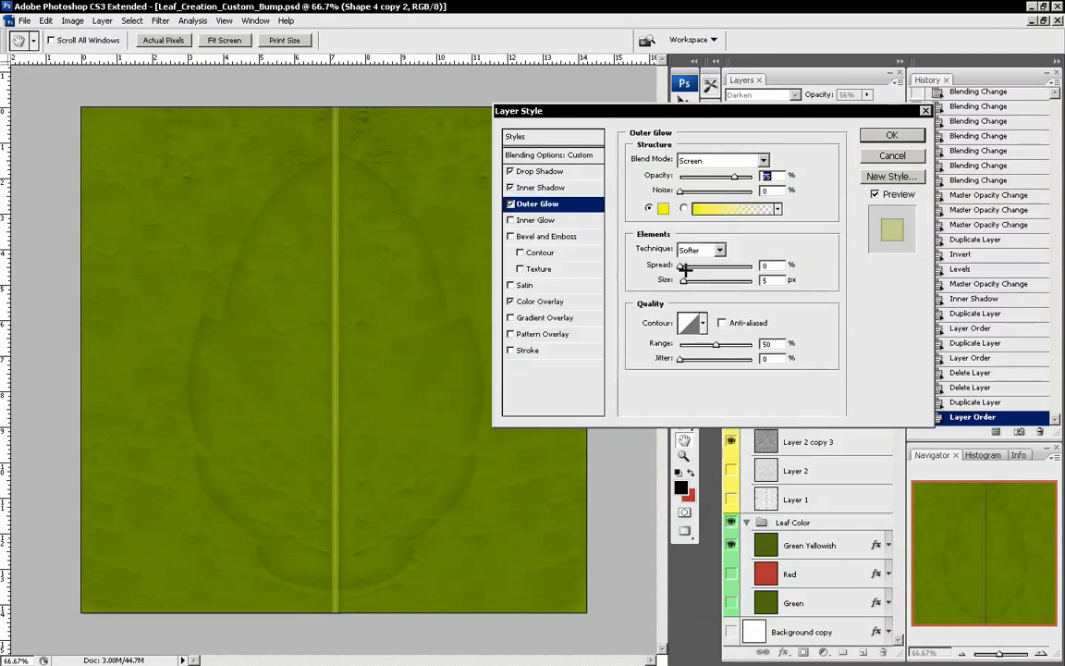
Set the Outer Glow to 39% opacity and a 21 px size with a slight spread, and apply the layer style
mouse_move(684, 280)
mouse_down()
mouse_move(695, 281)
mouse_move(689, 269)
mouse_up()
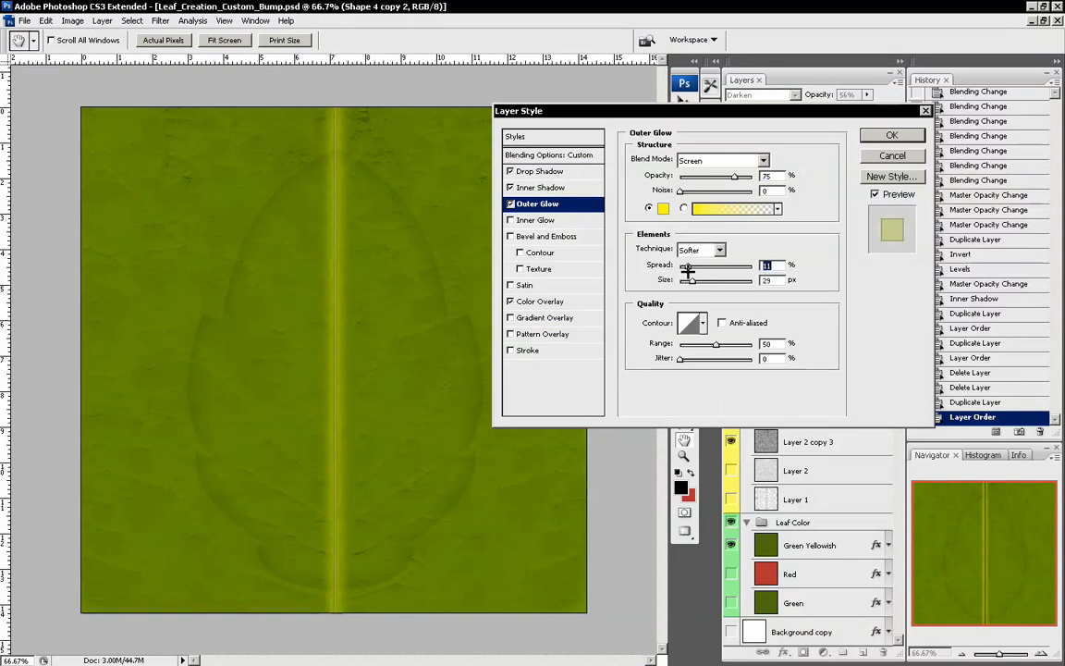
drag(735, 176, 705, 176)
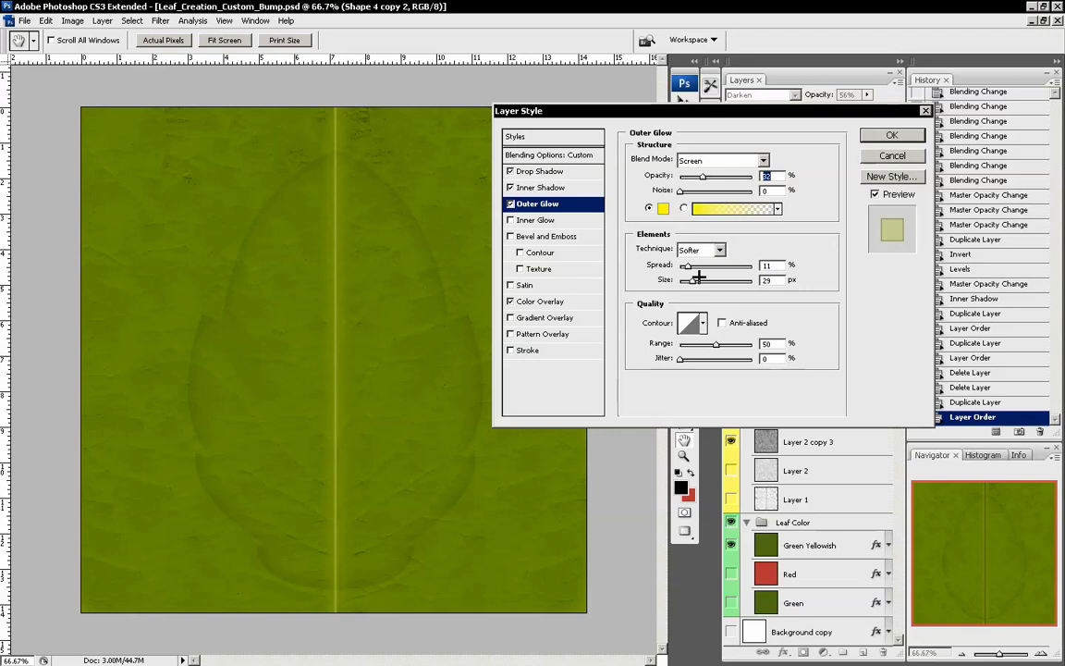
drag(692, 280, 694, 279)
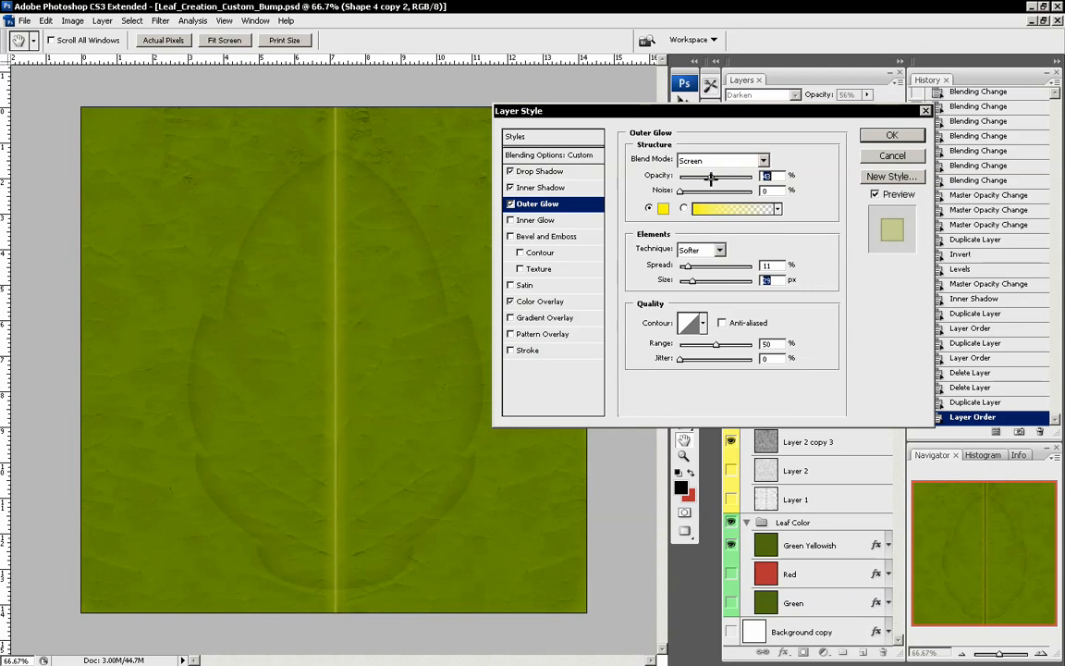
drag(702, 175, 706, 177)
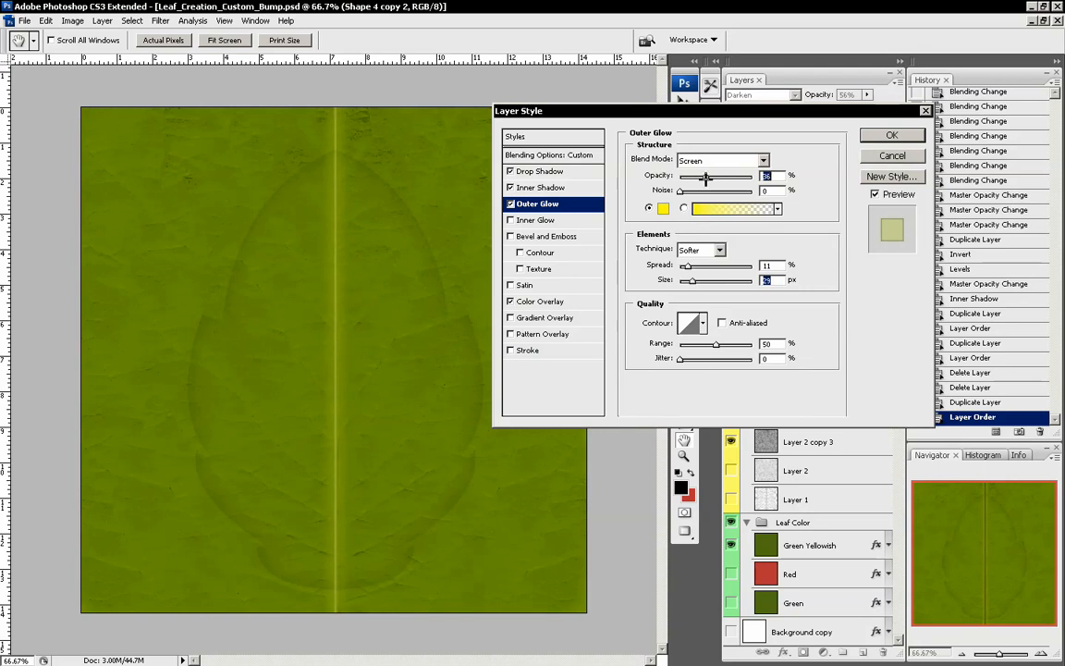
drag(688, 266, 689, 280)
click(693, 280)
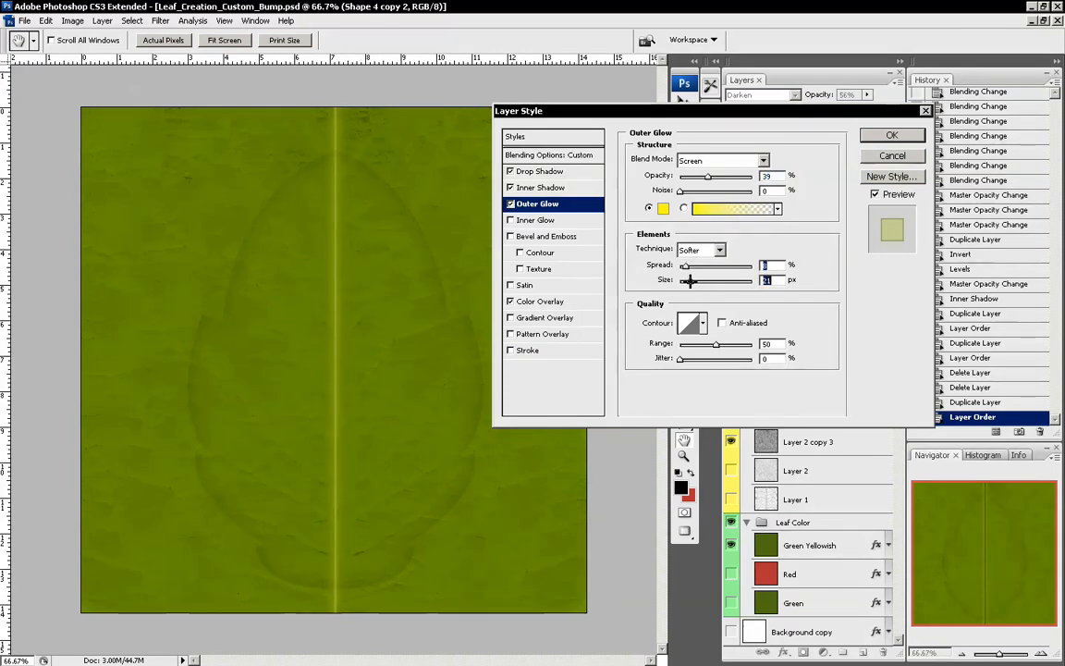
click(889, 134)
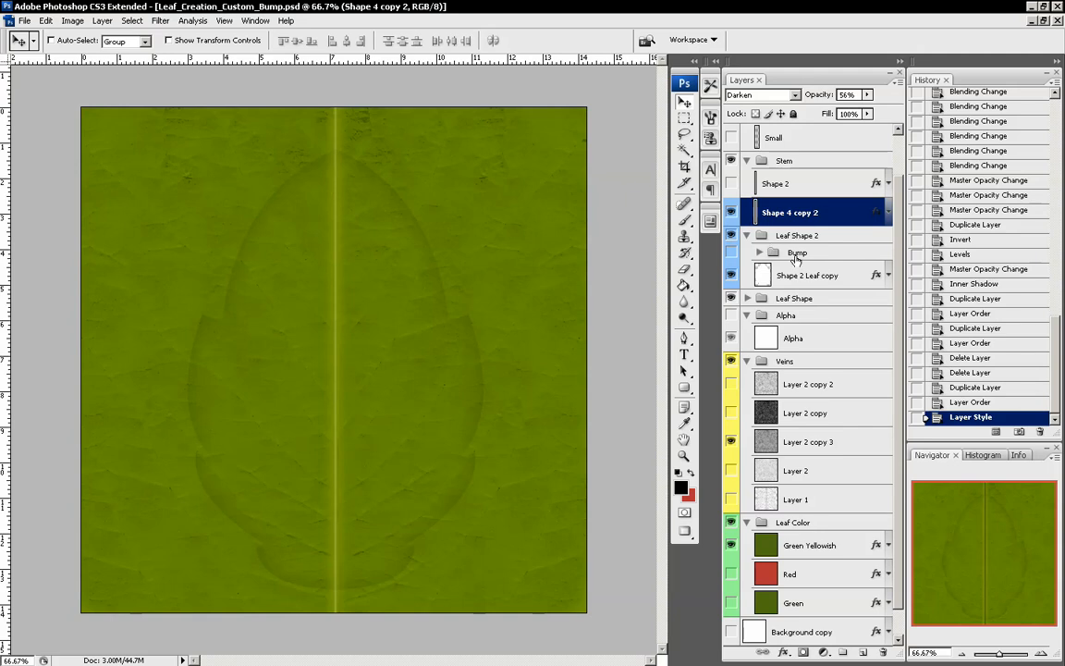
Duplicate the Bak_side copy group from the Bump folder, and place the visible duplicate at the top of the Stem group
click(797, 239)
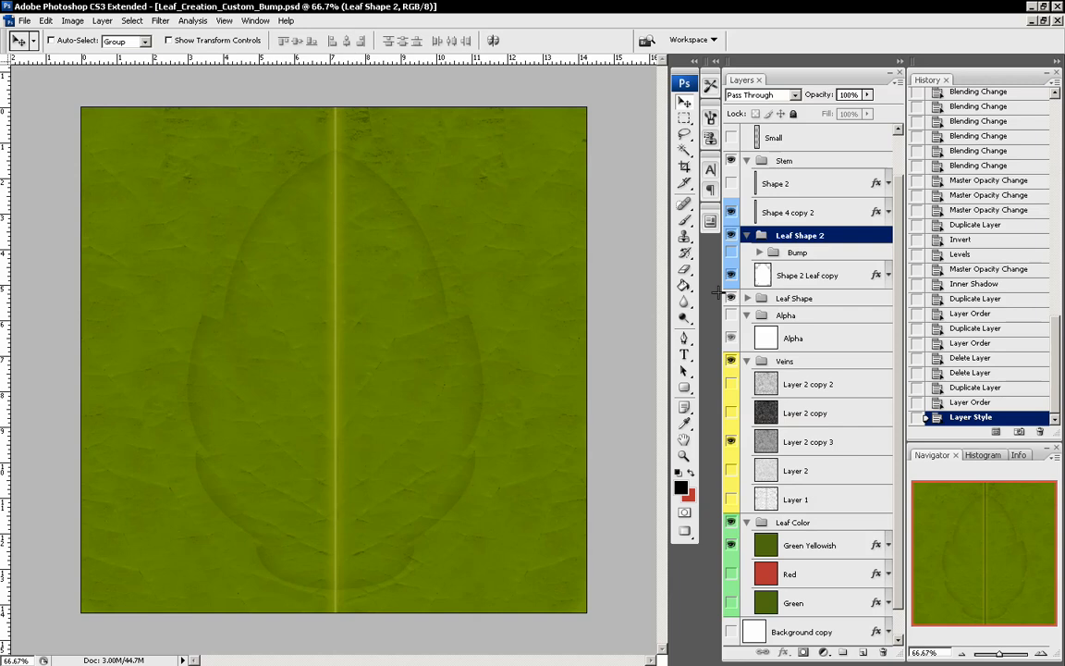
click(759, 252)
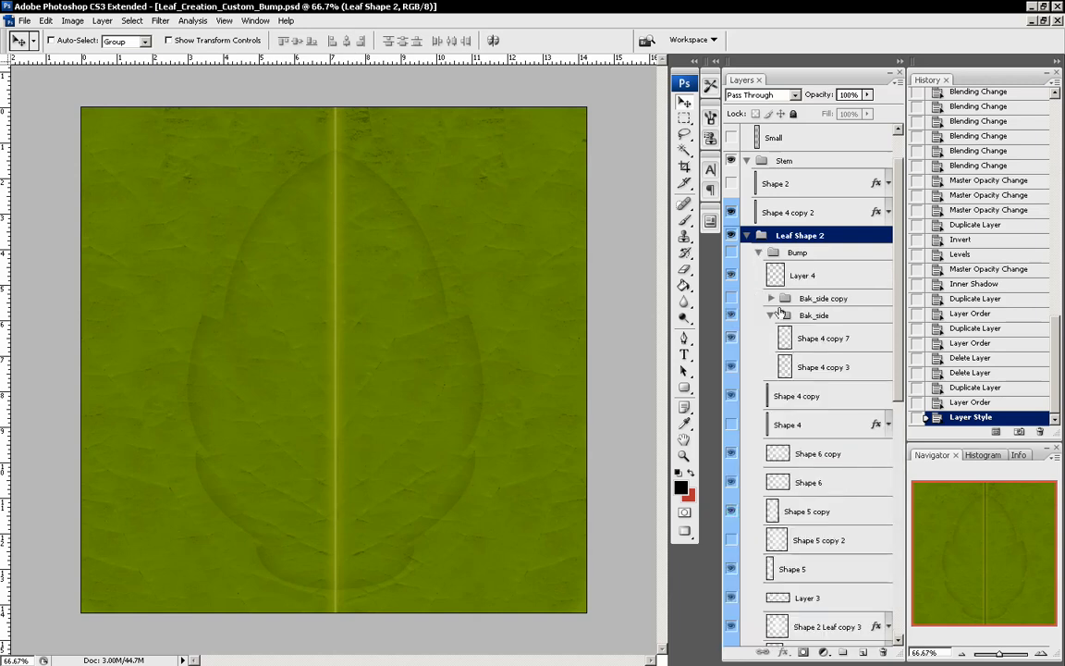
click(770, 297)
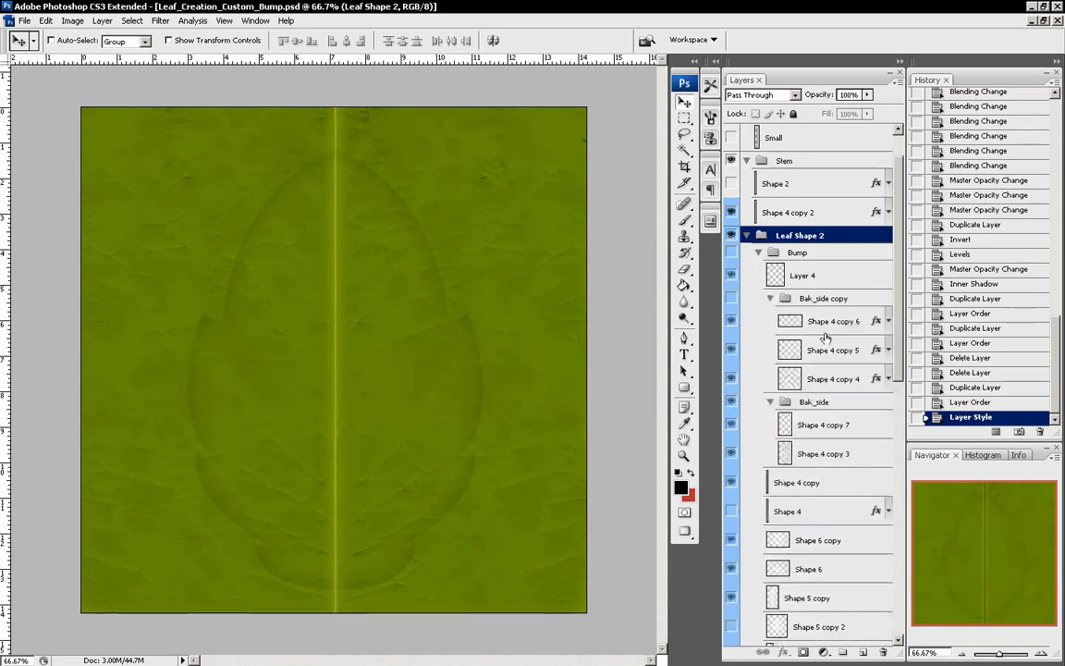
click(745, 319)
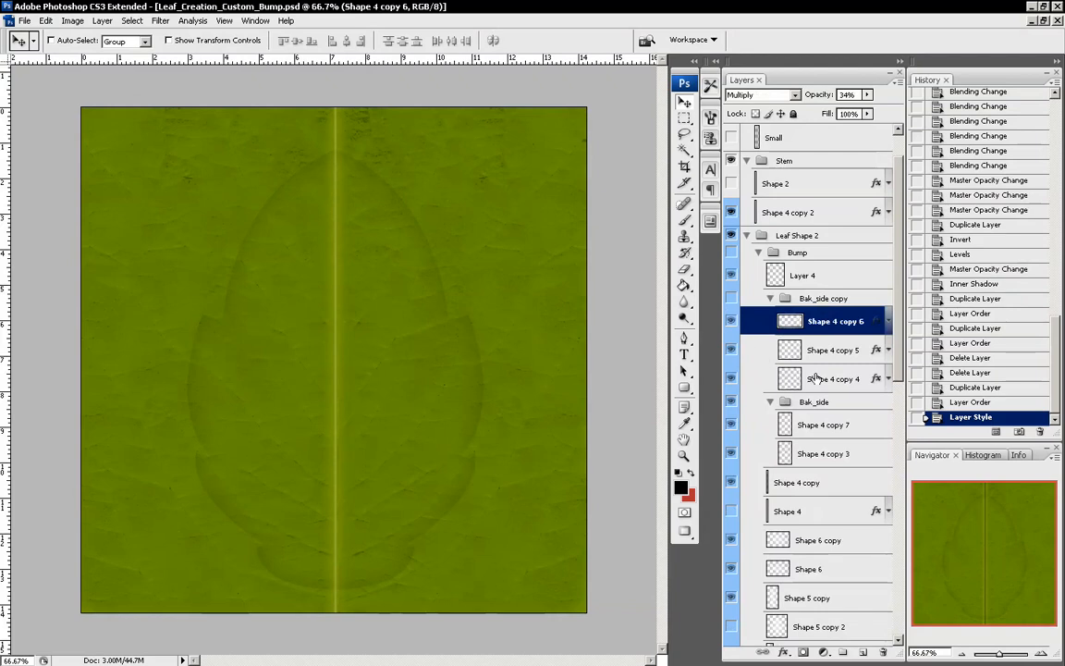
click(819, 300)
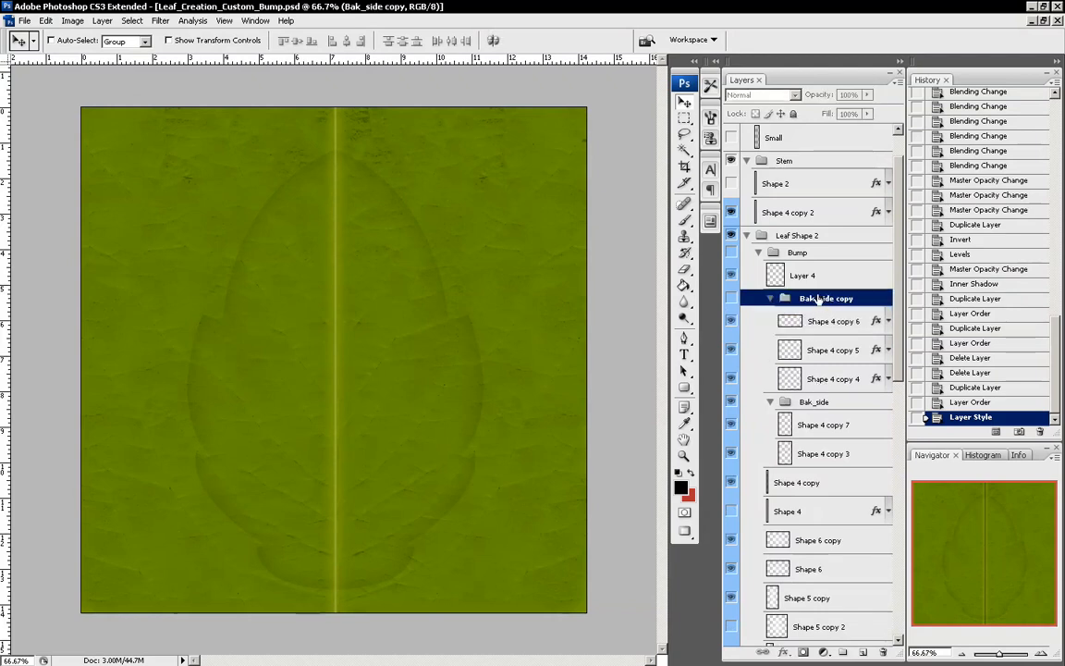
drag(823, 303, 863, 651)
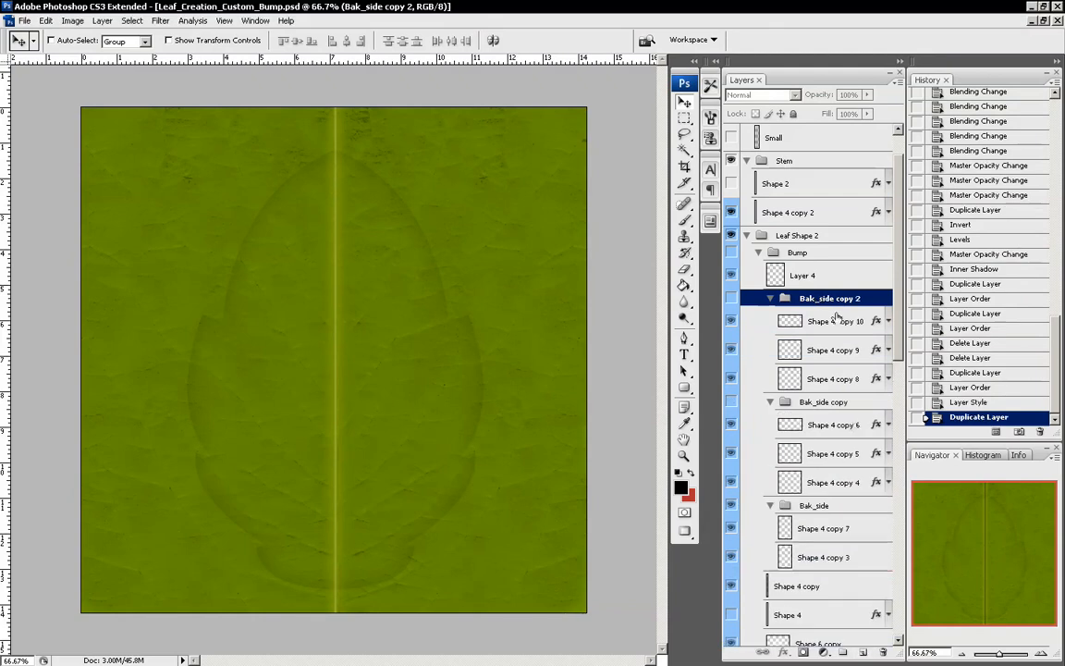
drag(750, 296, 817, 182)
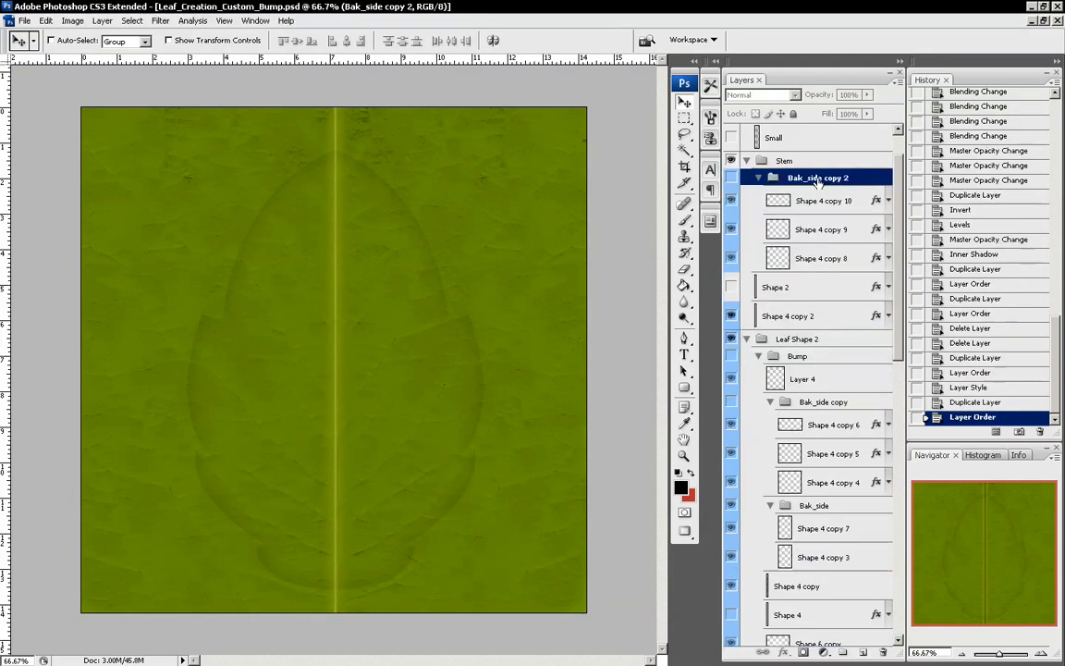
click(758, 357)
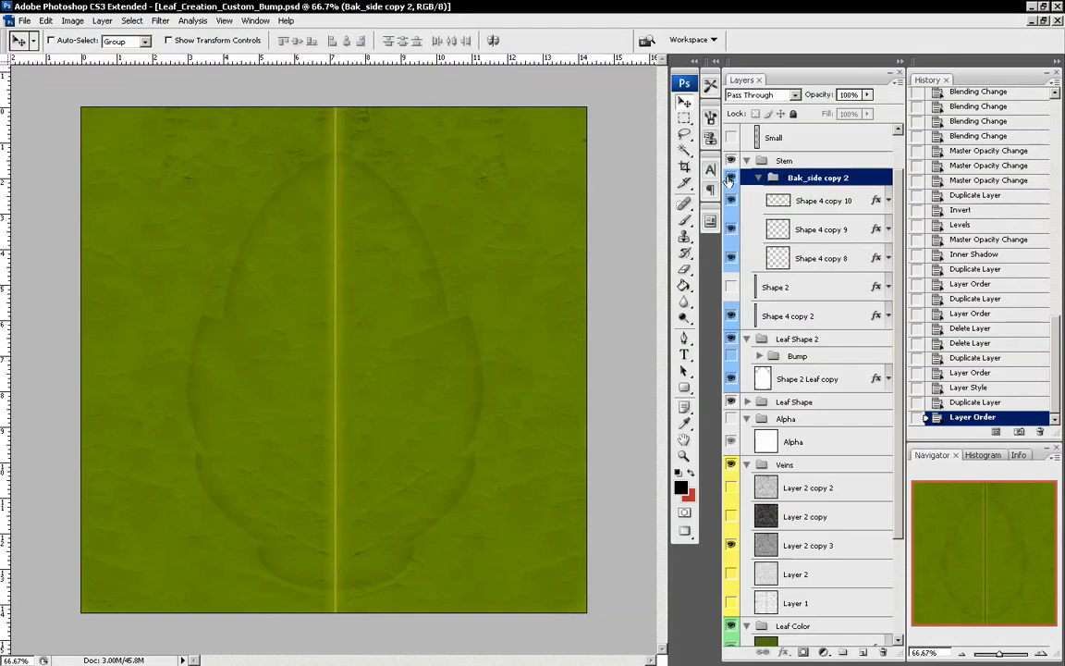
Check the Shape 4 copy 2 stem by toggling its visibility, and copy its layer style
click(810, 204)
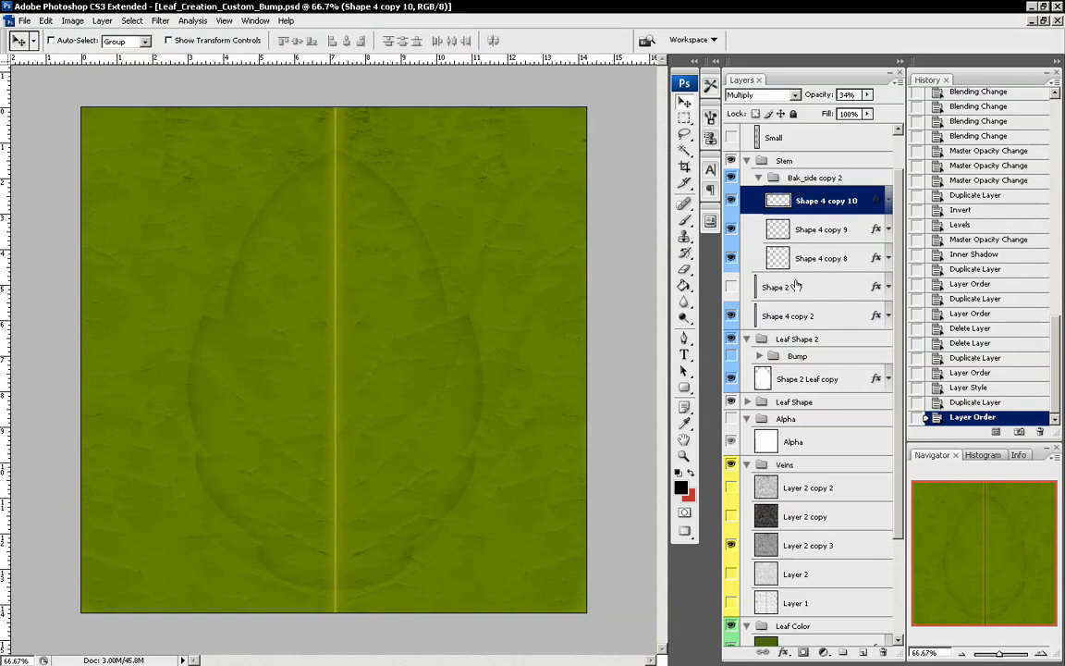
click(797, 312)
click(731, 316)
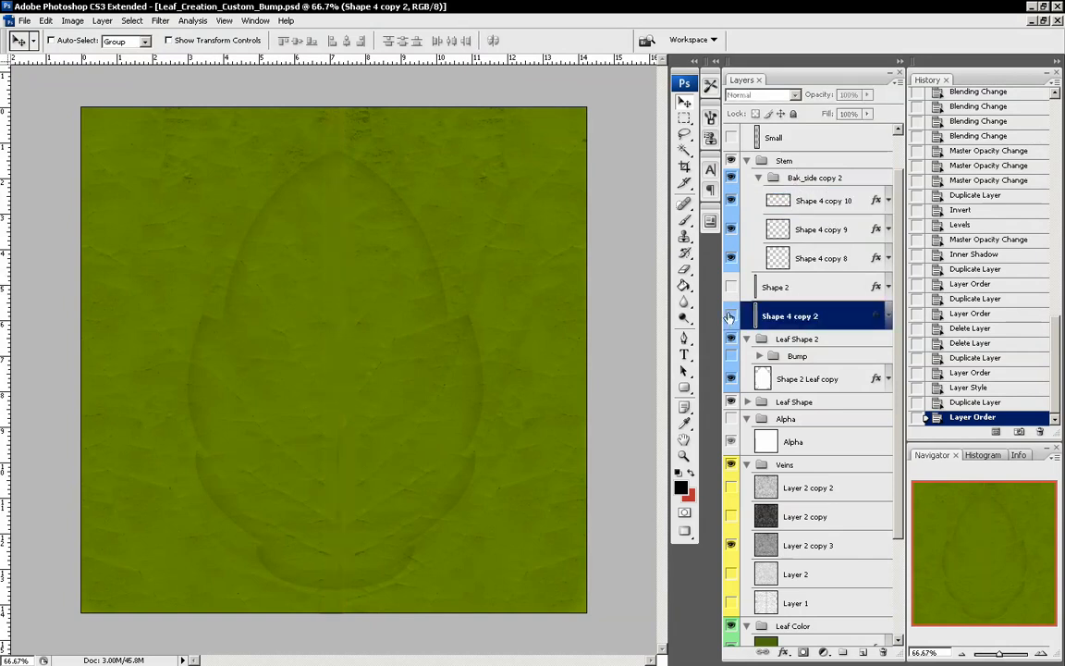
click(732, 316)
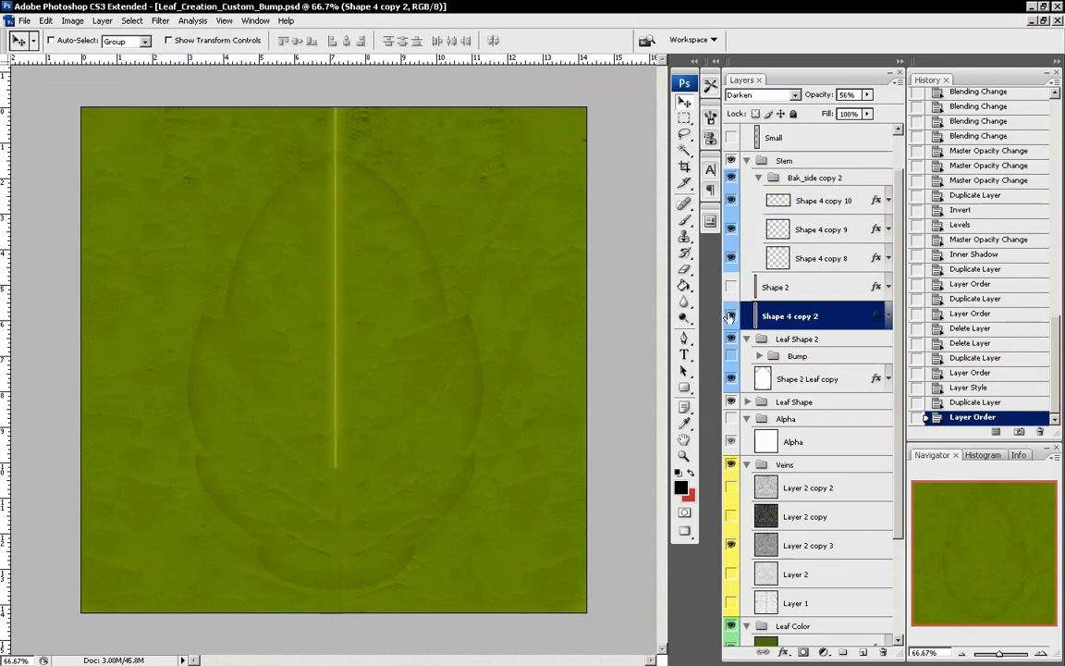
right_click(841, 316)
click(883, 522)
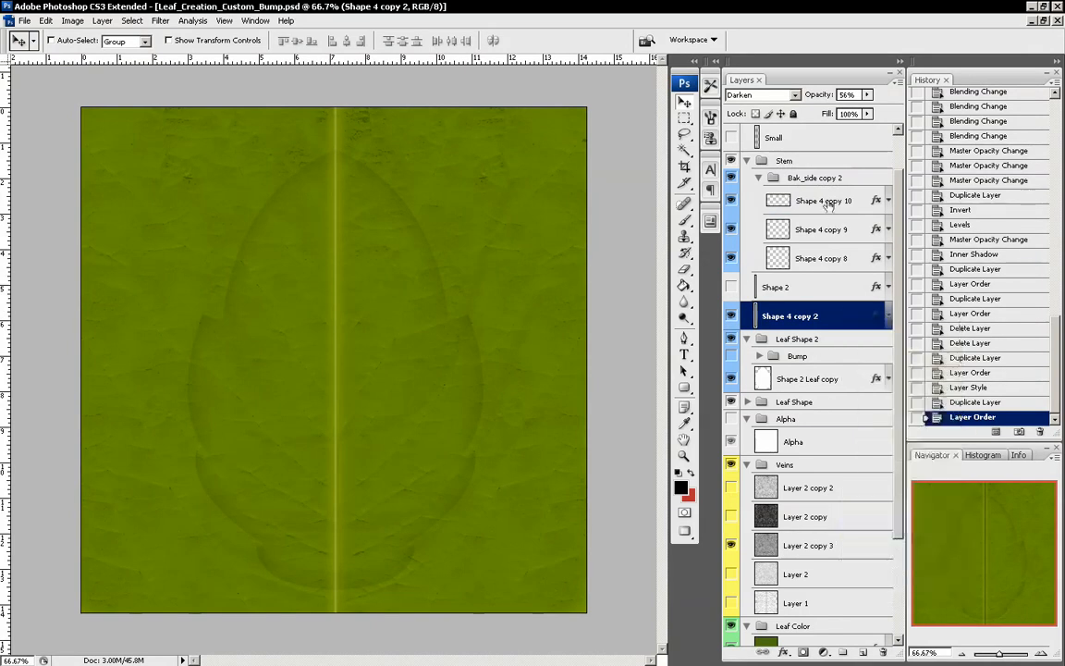
Paste the copied layer style onto the Shape 4 copy 10, 9 and 8 layers in the Bak_side copy 2 group
click(826, 201)
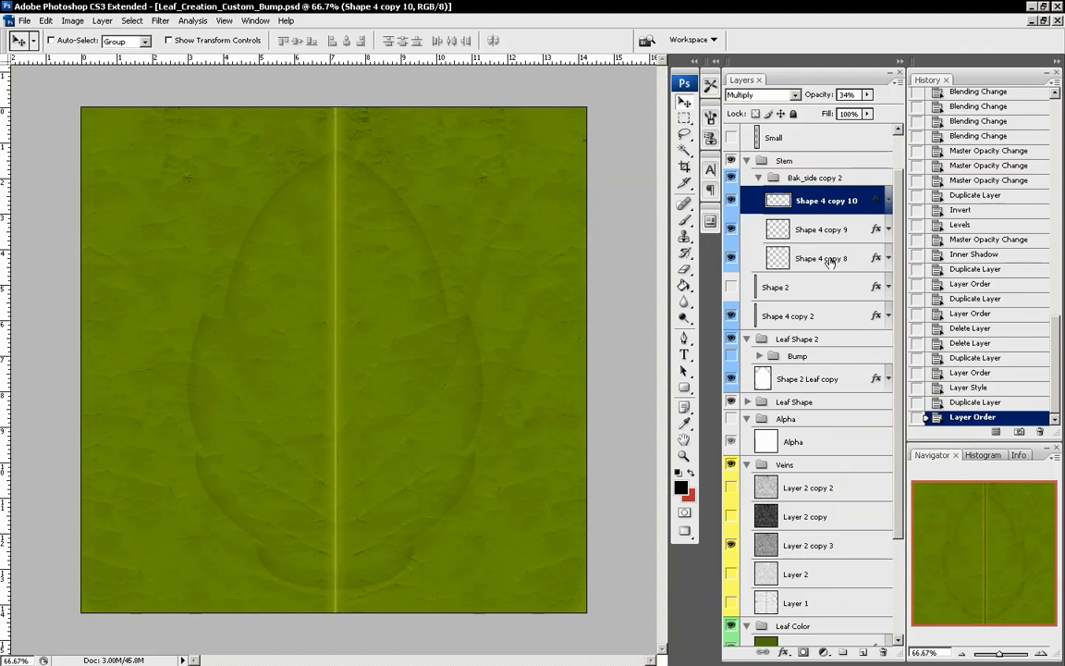
shift+click(829, 259)
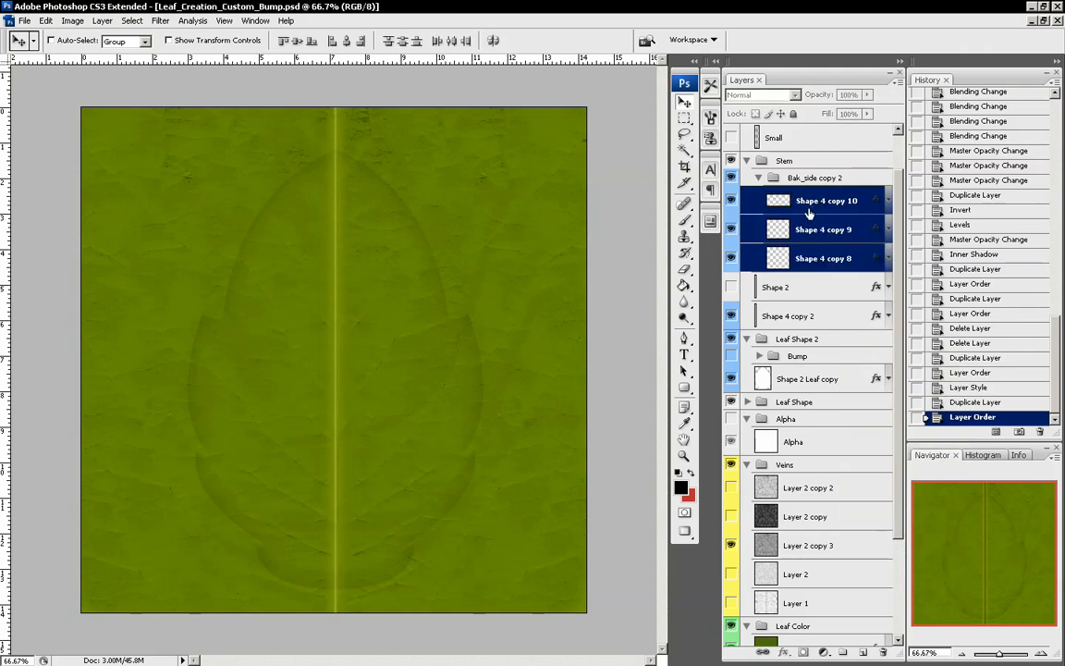
right_click(809, 211)
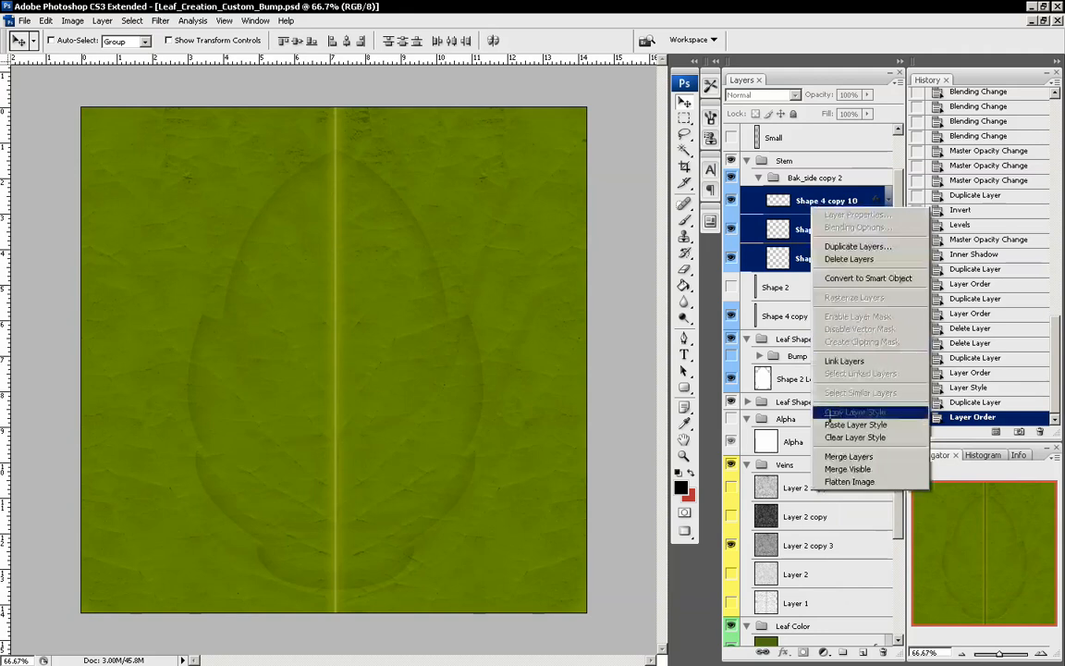
click(855, 424)
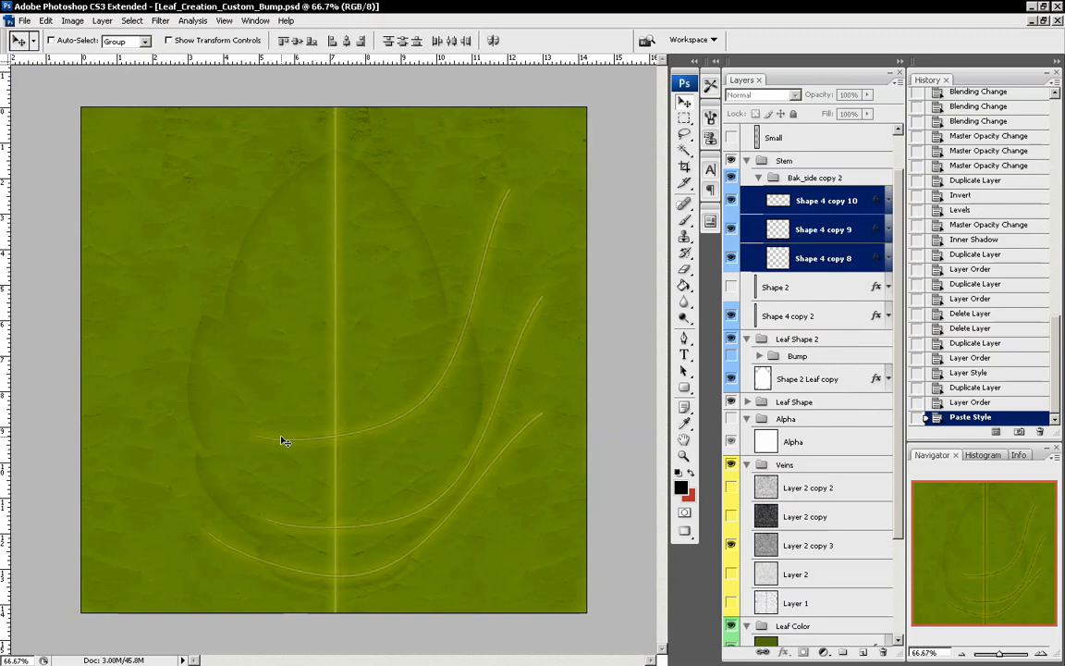
Adjust the Drop Shadow opacity of the Shape 4 copy 10 layer and lower its Inner Shadow opacity to 39%
click(831, 202)
click(811, 316)
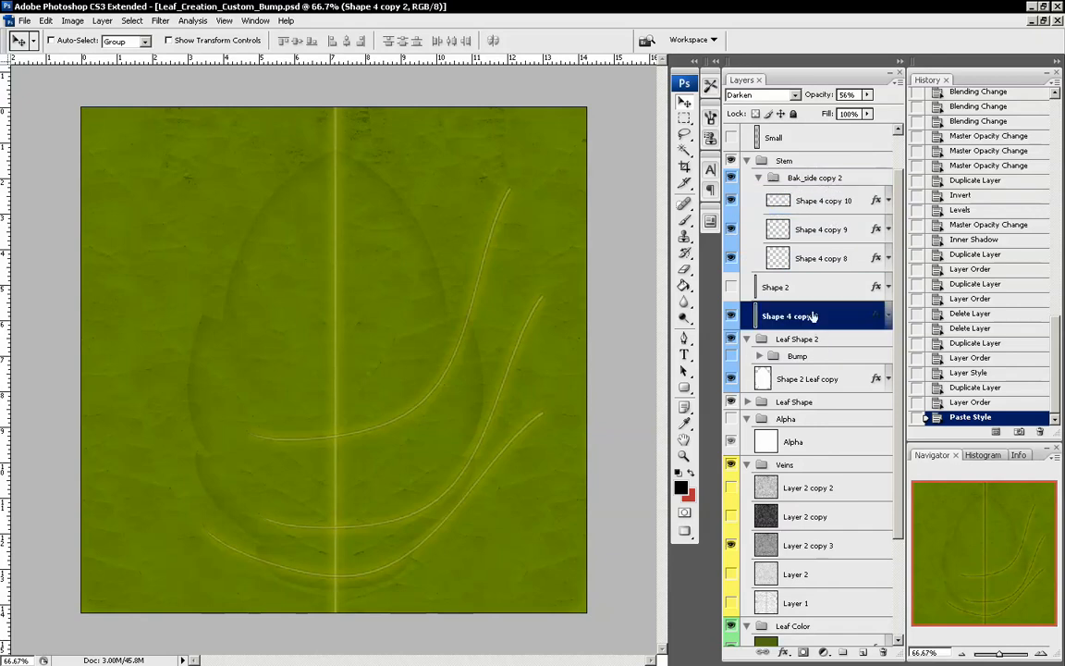
click(813, 200)
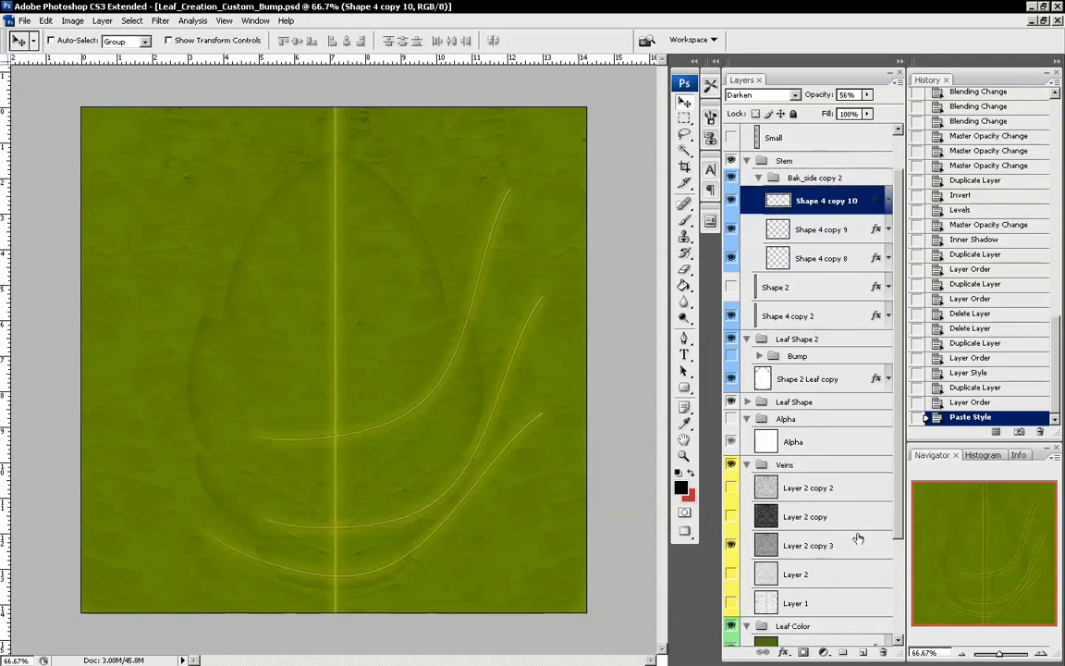
click(1041, 652)
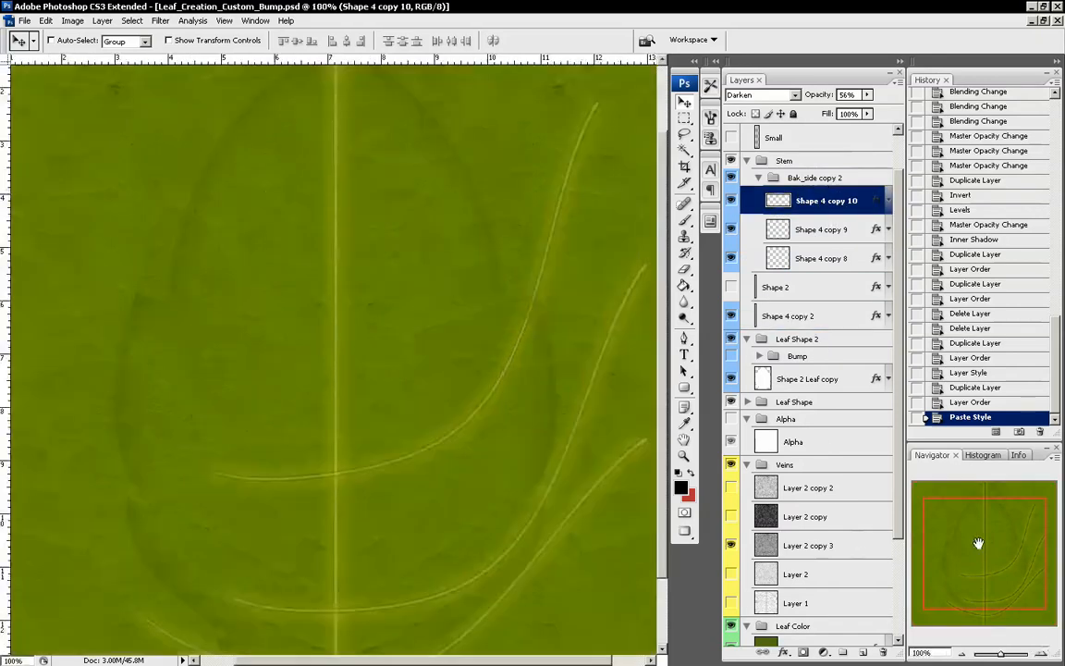
drag(977, 544, 988, 568)
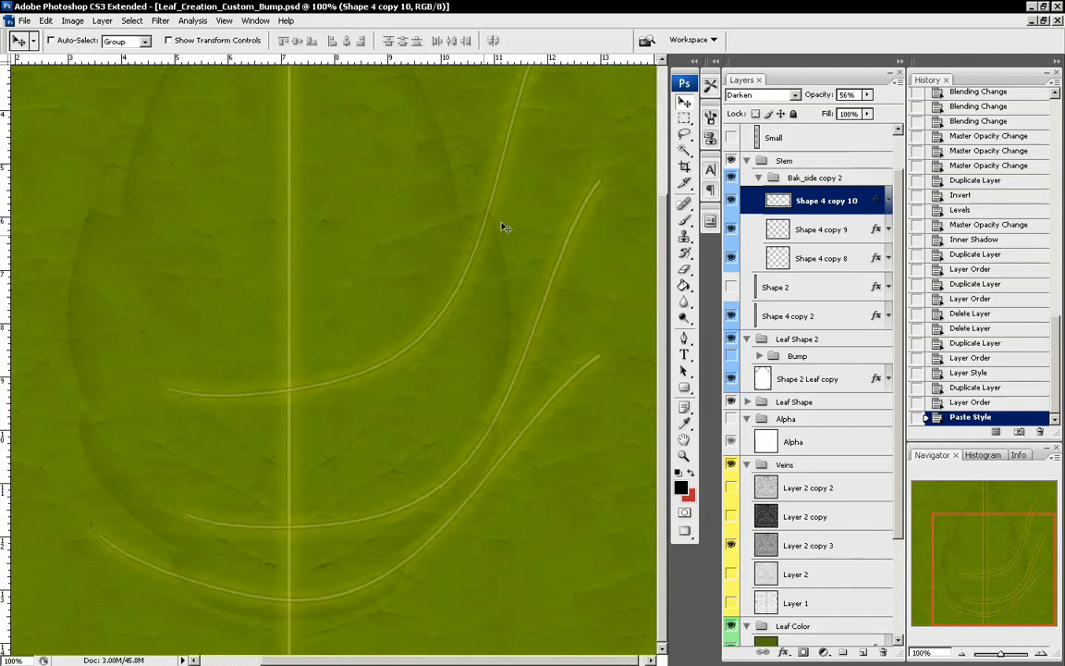
double_click(850, 198)
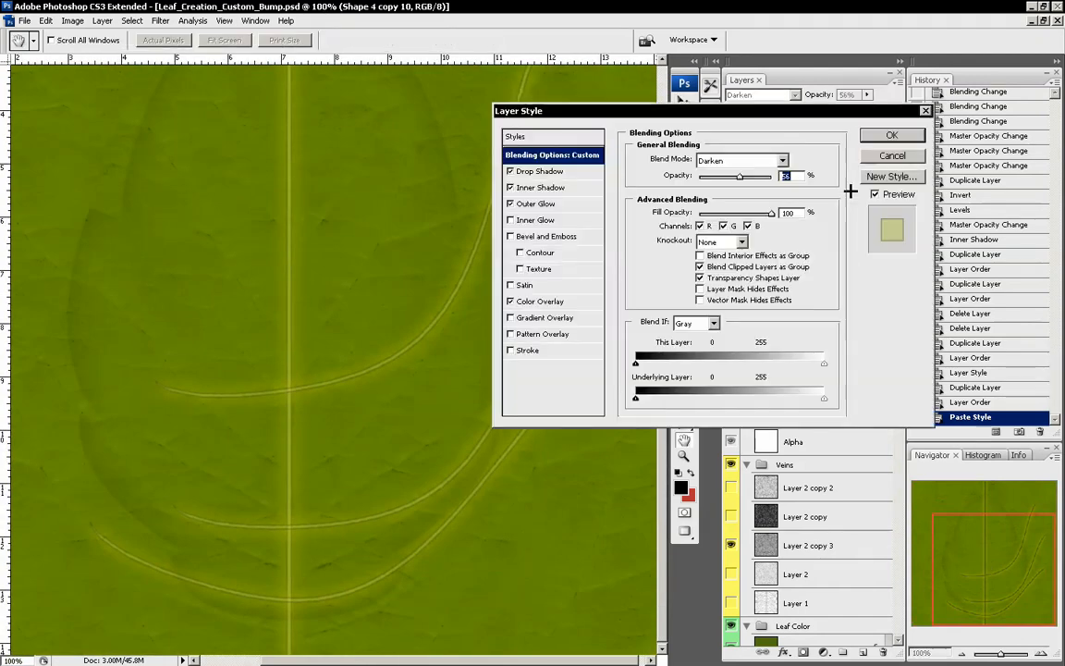
click(542, 171)
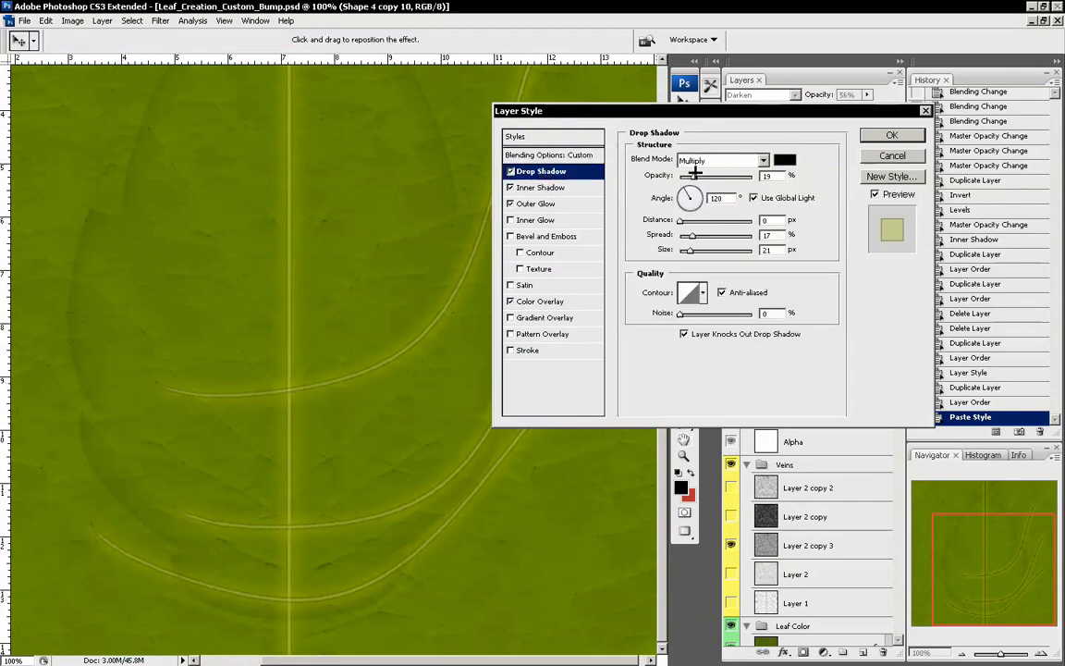
mouse_move(687, 173)
mouse_down()
mouse_move(678, 174)
mouse_move(704, 175)
mouse_up()
click(543, 187)
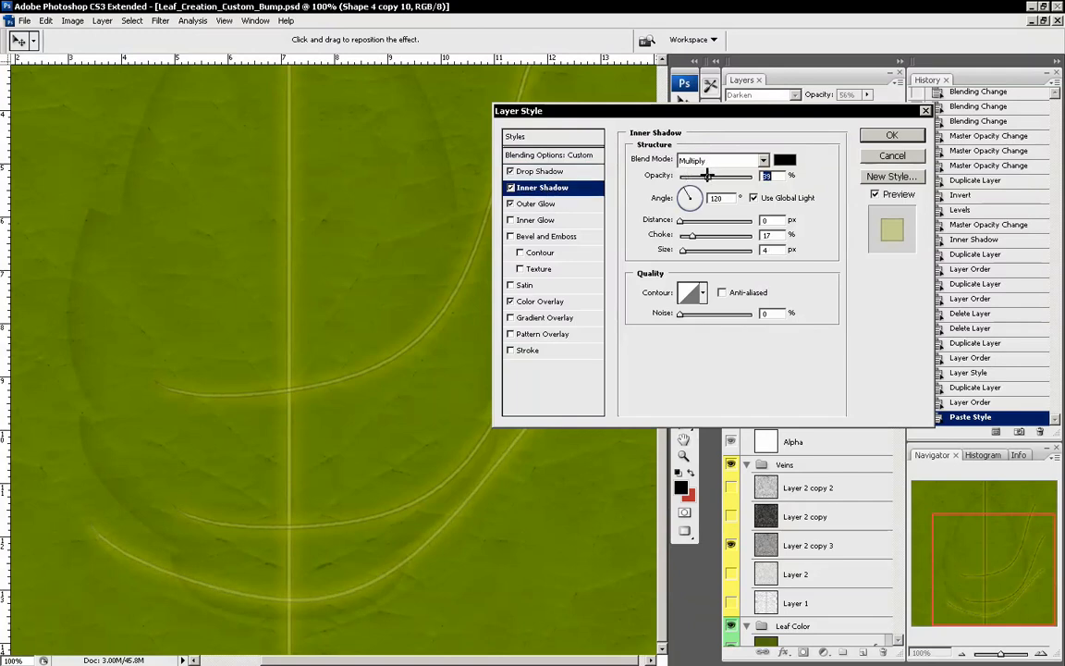
click(876, 138)
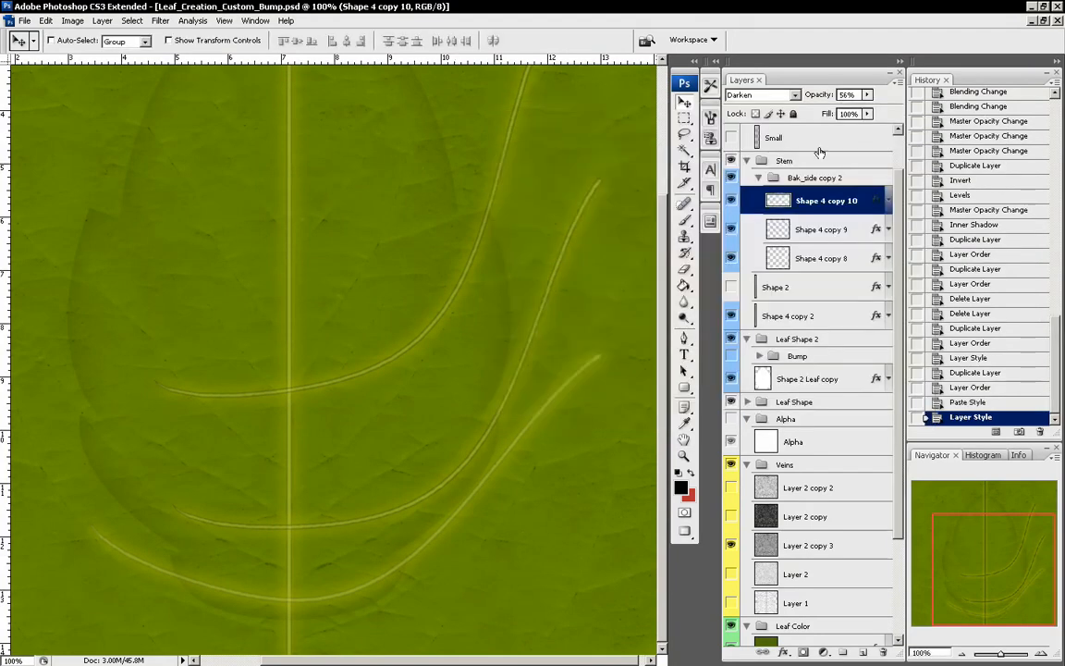
Lower the opacity of the Shape 4 copy 10 layer to 39% and copy its layer style
click(865, 95)
drag(862, 95, 845, 104)
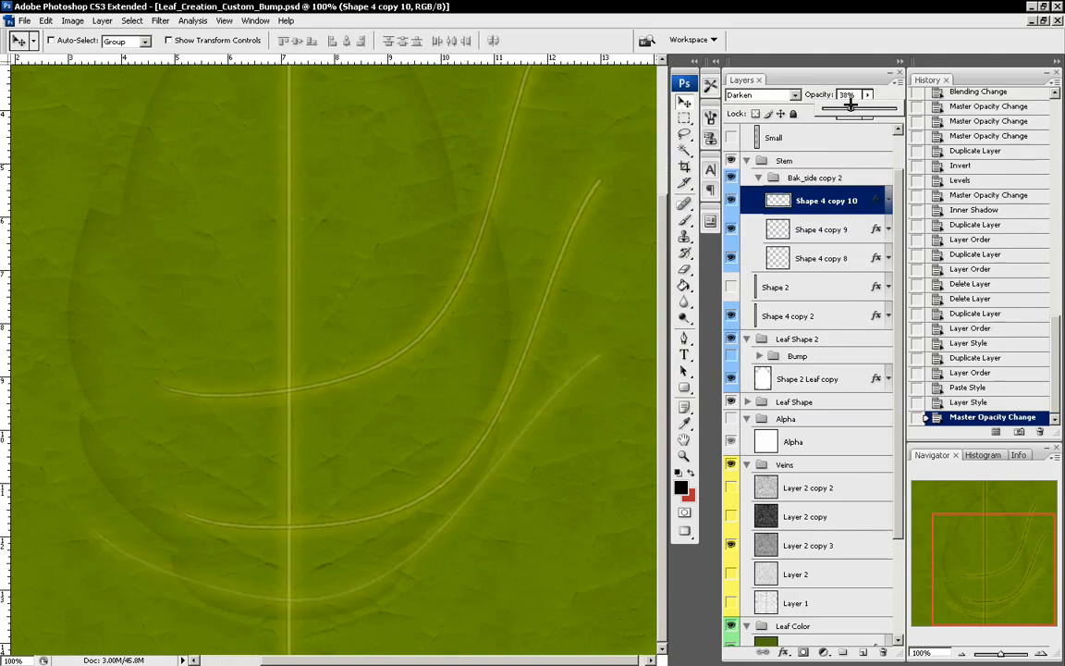
mouse_move(850, 106)
mouse_down()
mouse_move(839, 105)
mouse_move(850, 104)
mouse_up()
right_click(836, 192)
click(879, 393)
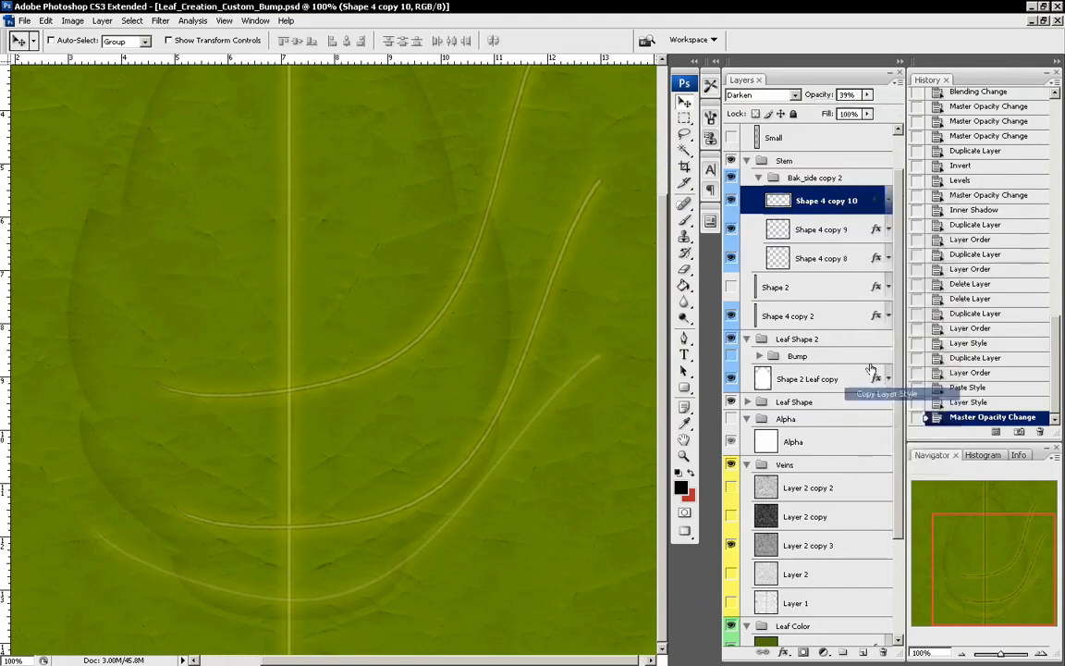
Paste the copied layer style onto the Shape 4 copy 9 and Shape 4 copy 8 layers
click(818, 229)
shift+click(815, 258)
right_click(821, 232)
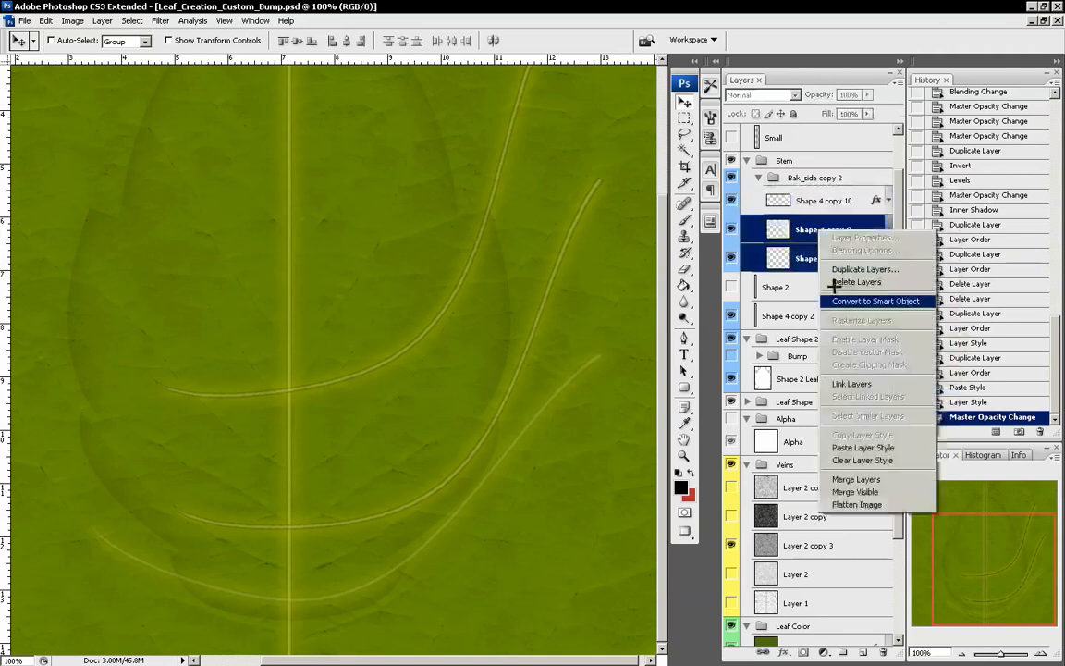
click(814, 511)
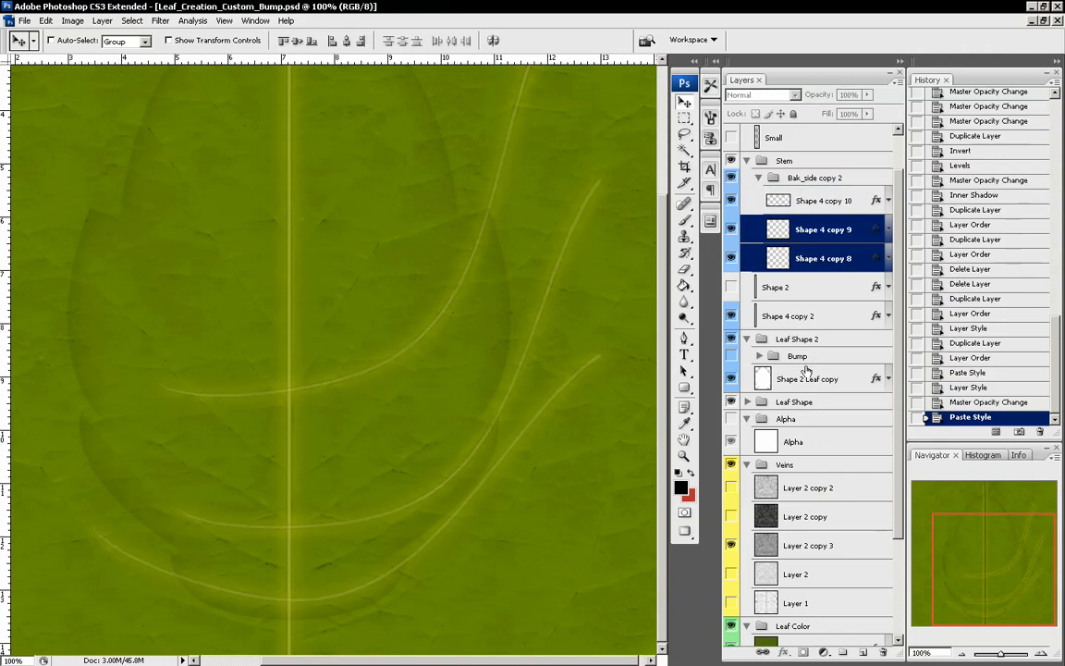
Add an empty layer beneath the three side-vein layers in the Bak_side copy 2 group and merge all four into one layer
click(747, 200)
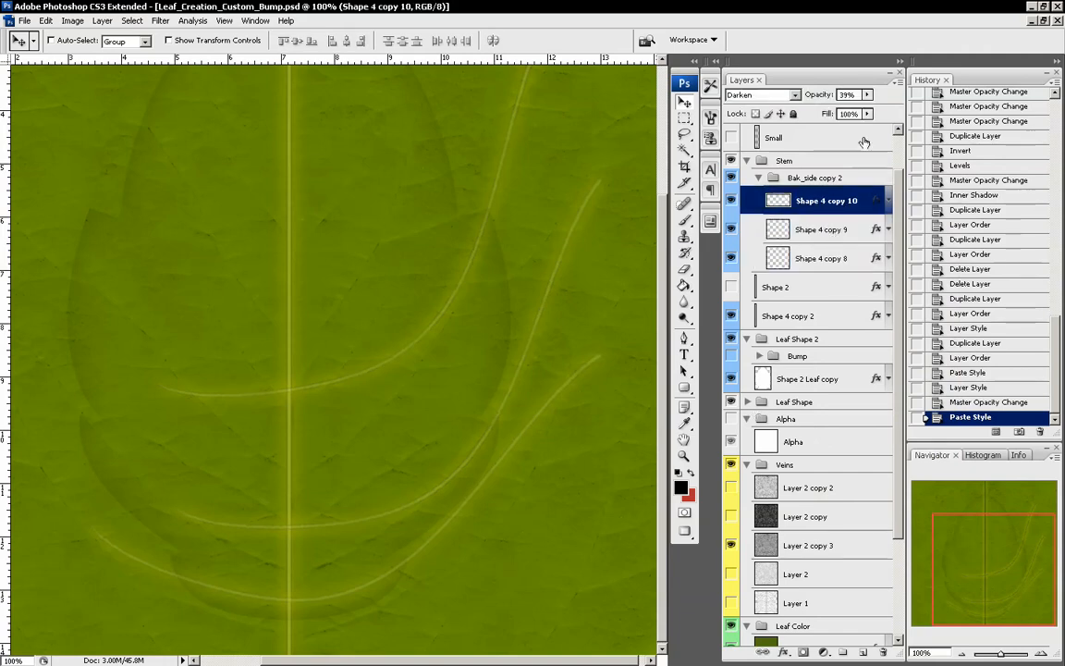
click(899, 81)
click(917, 91)
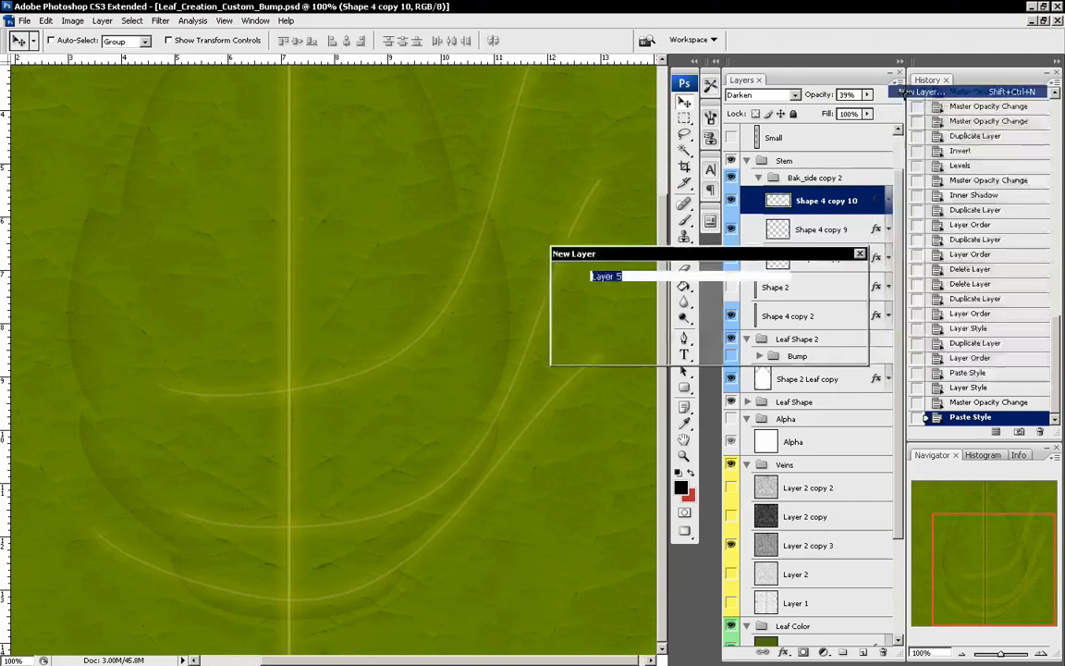
click(828, 275)
drag(811, 203, 804, 286)
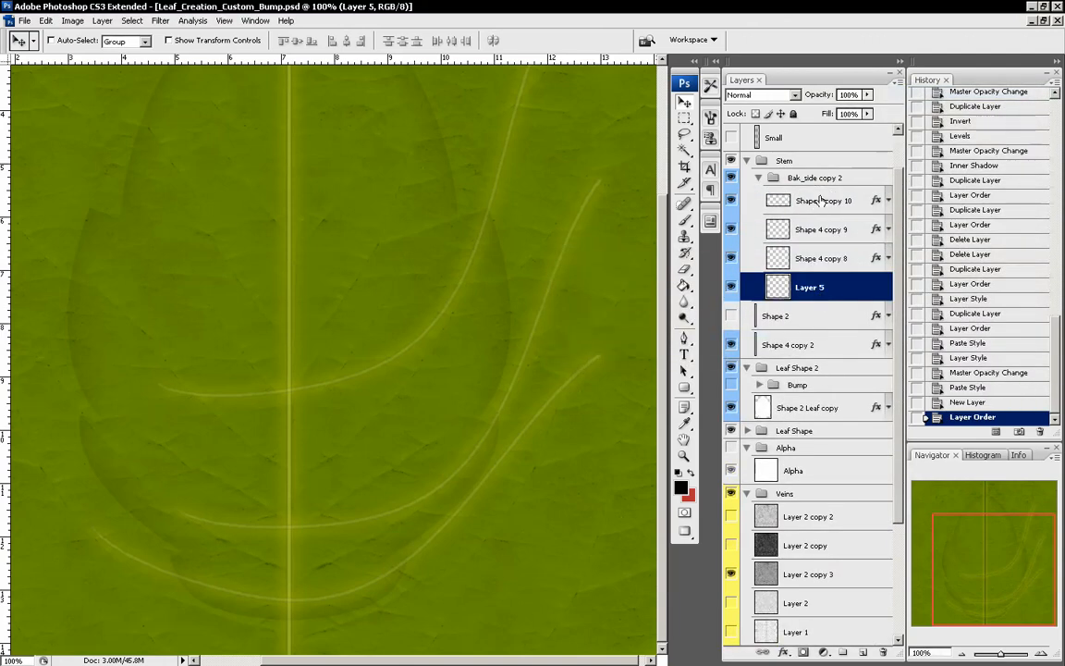
shift+click(819, 201)
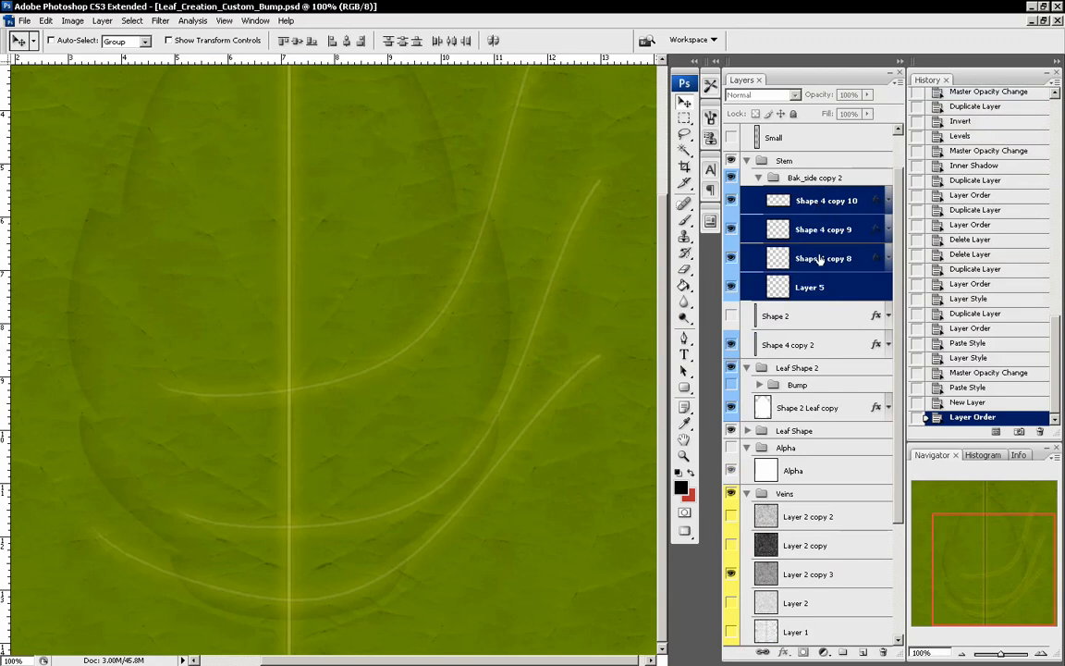
key(ctrl+e)
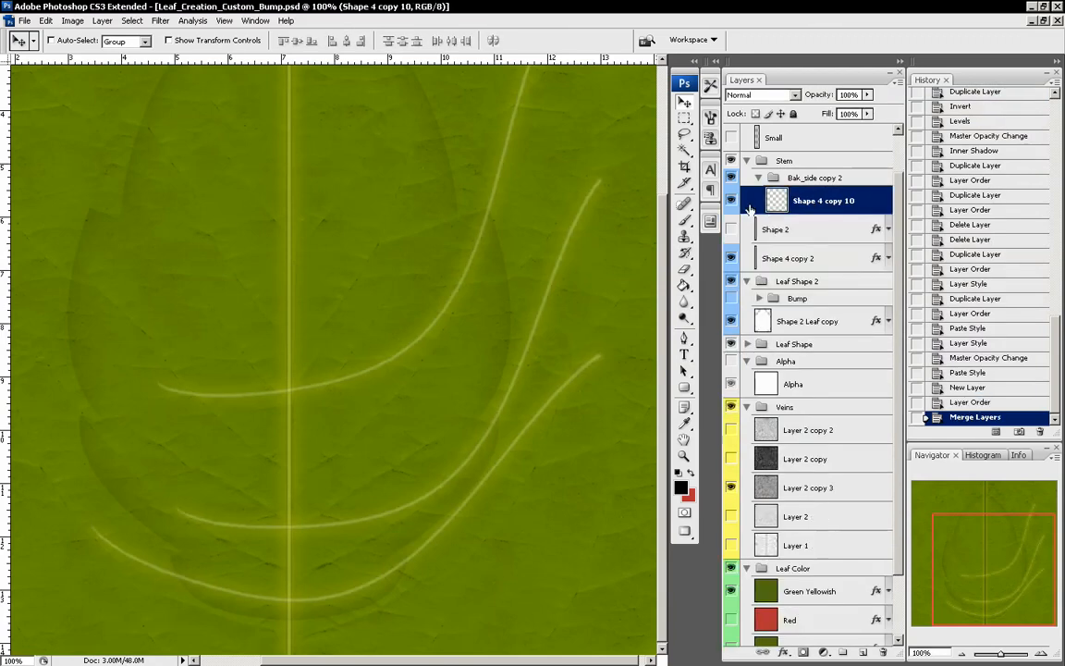
Try the Multiply blending mode on the merged side-vein layer and restore Normal
click(768, 95)
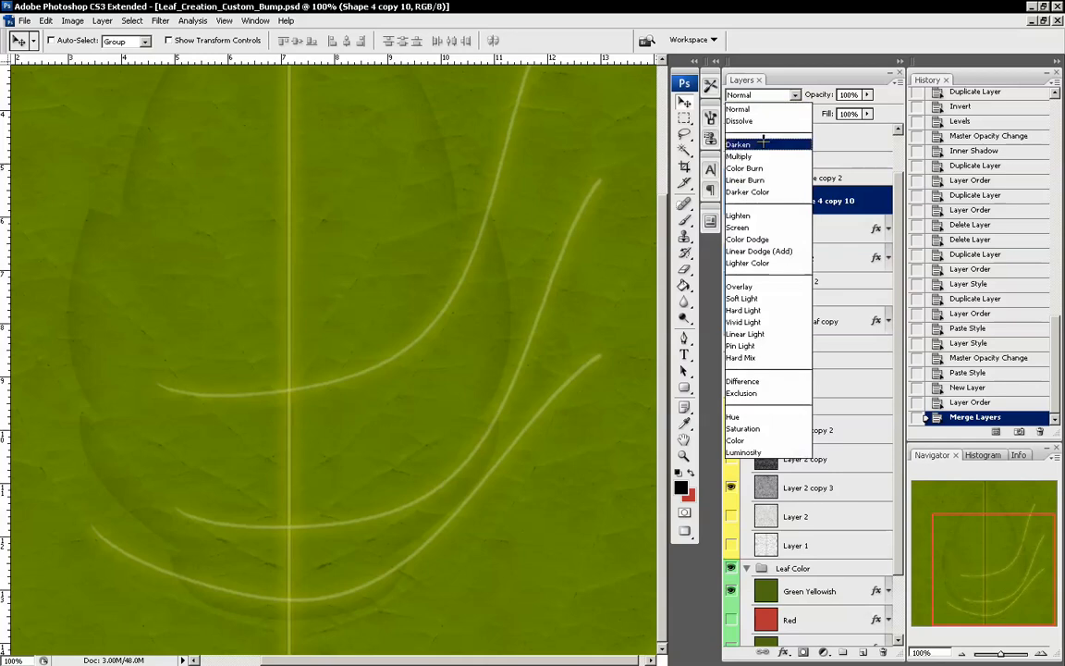
click(764, 156)
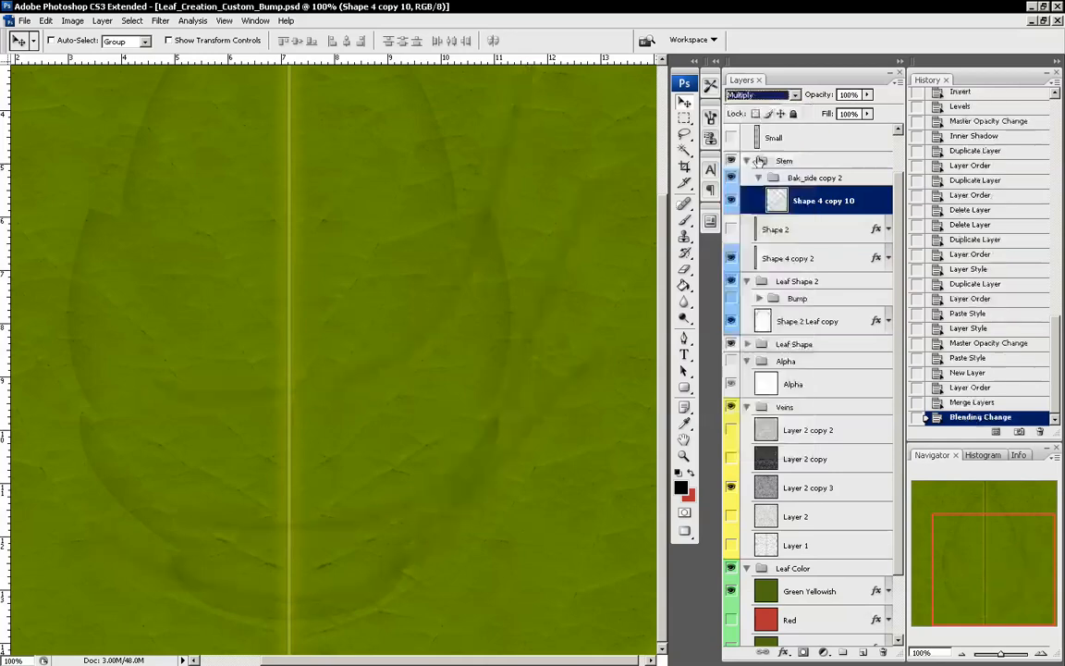
click(763, 94)
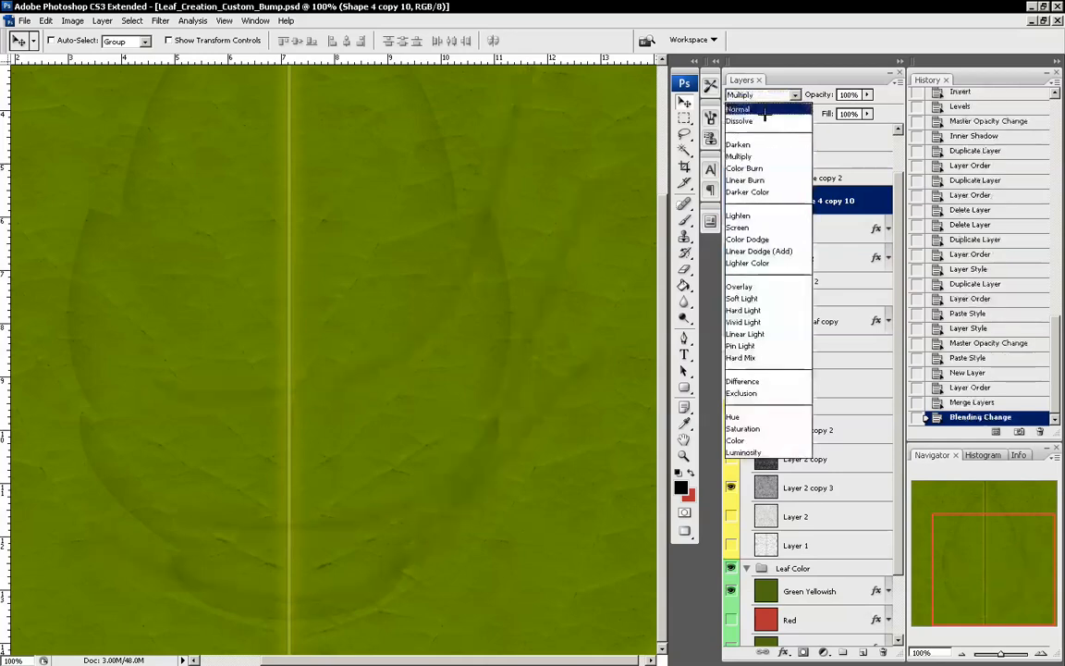
click(753, 101)
Lower the merged side-vein layer's opacity to 83% and delete the parts of the veins left of the central stem
click(867, 94)
mouse_move(867, 109)
mouse_down()
mouse_move(837, 108)
mouse_move(848, 109)
mouse_up()
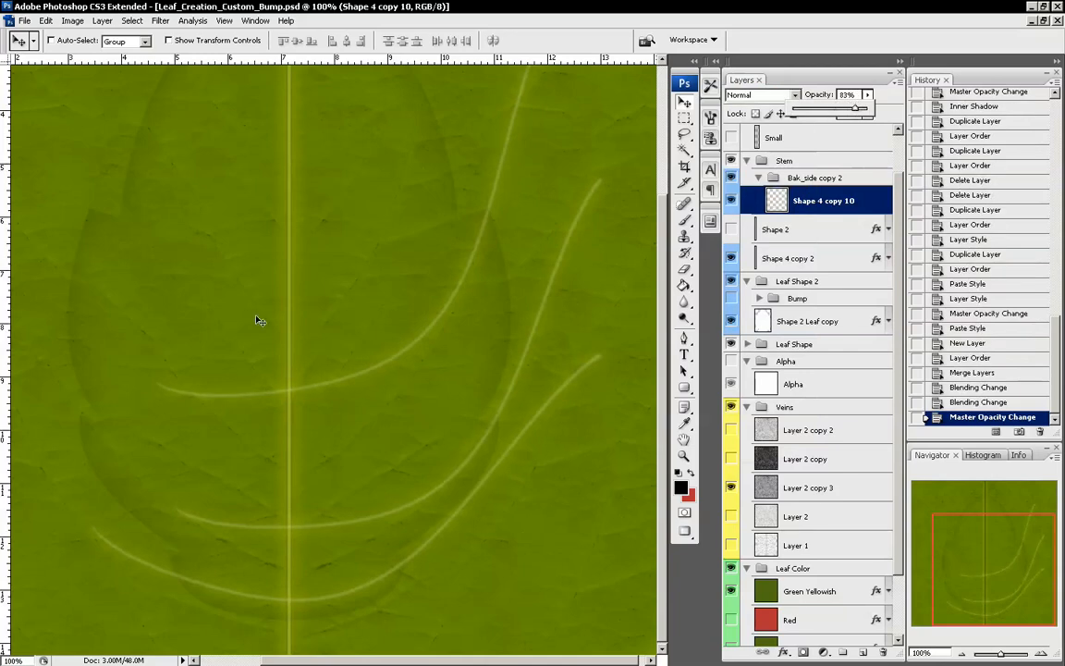
key(m)
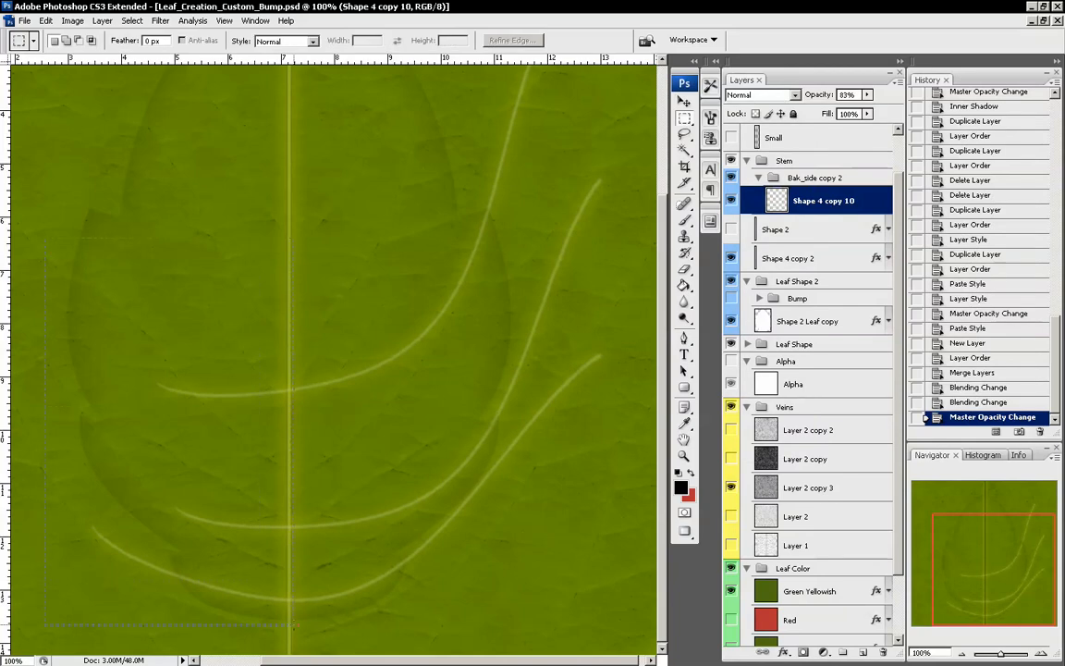
drag(289, 626, 292, 630)
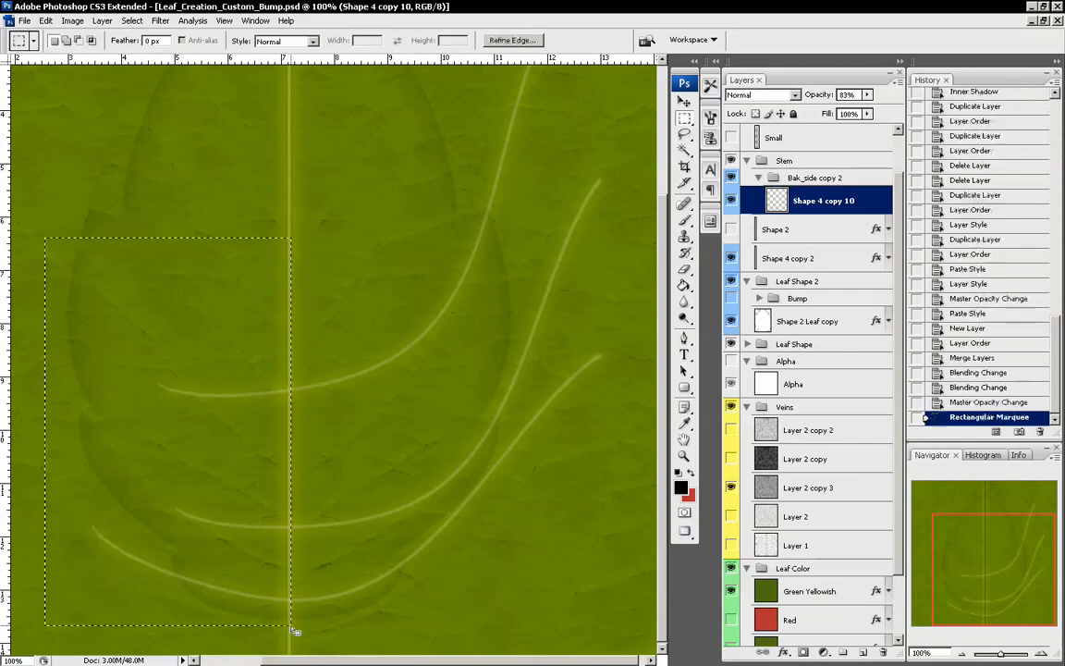
key(Delete)
right_click(328, 375)
click(356, 381)
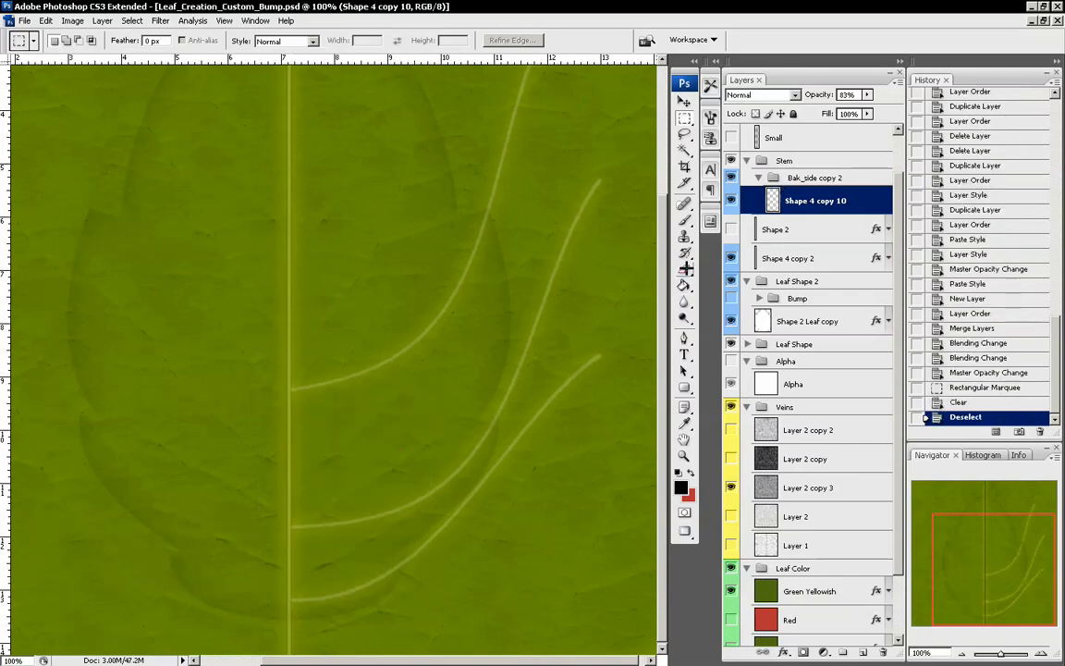
Erase the outer ends of the three side veins back to the leaf outline with a soft 93 px eraser
key(e)
right_click(526, 295)
click(587, 324)
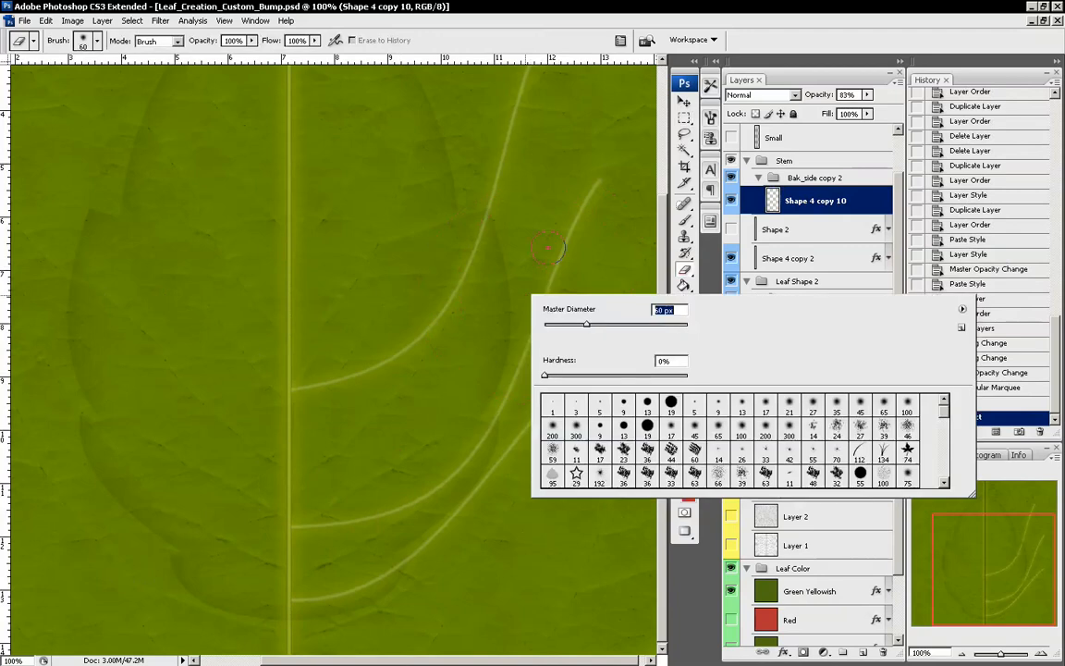
drag(586, 324, 610, 325)
key(Return)
scroll(567, 155, up, 5)
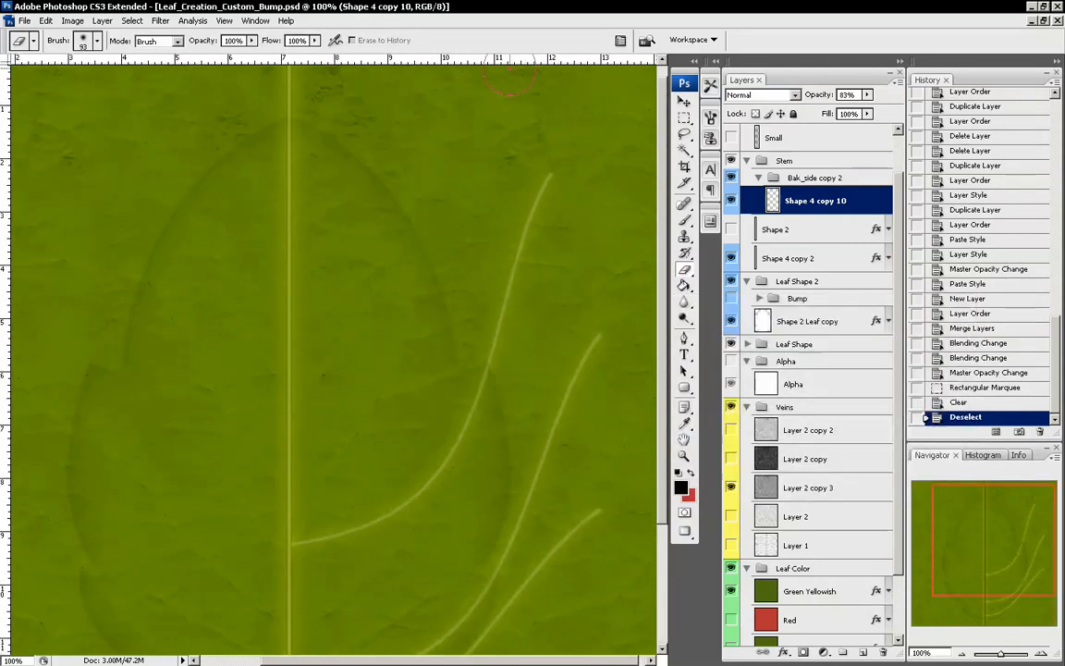
mouse_move(567, 154)
mouse_down()
mouse_move(545, 184)
mouse_move(522, 308)
mouse_up()
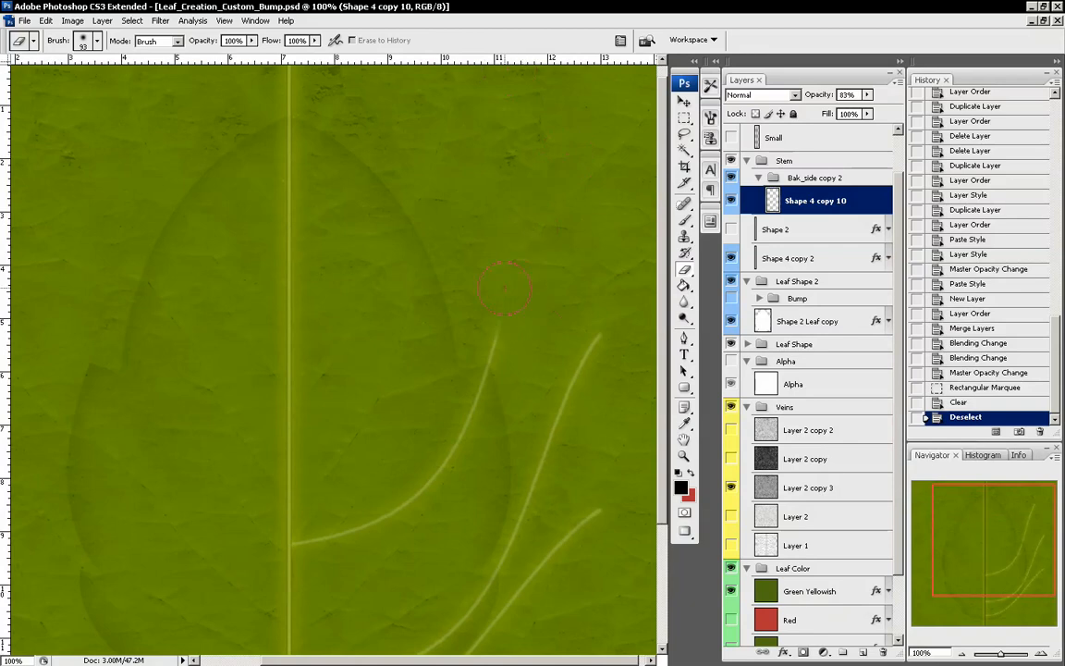
mouse_move(550, 343)
mouse_down()
mouse_move(615, 330)
mouse_move(580, 397)
mouse_move(565, 485)
mouse_move(574, 420)
mouse_up()
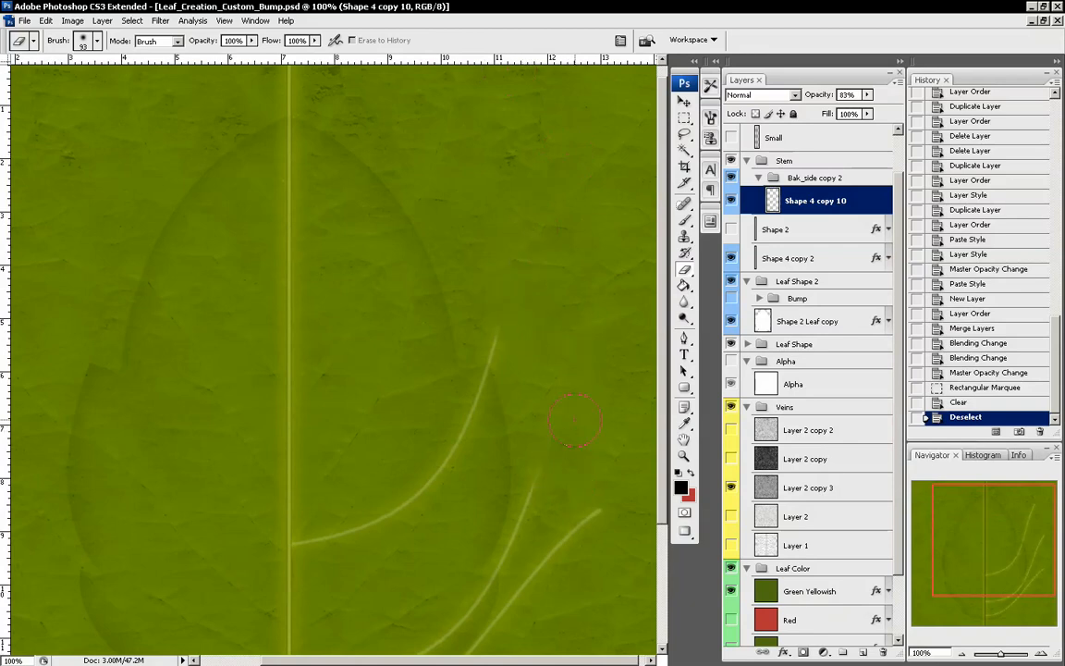
drag(540, 507, 594, 530)
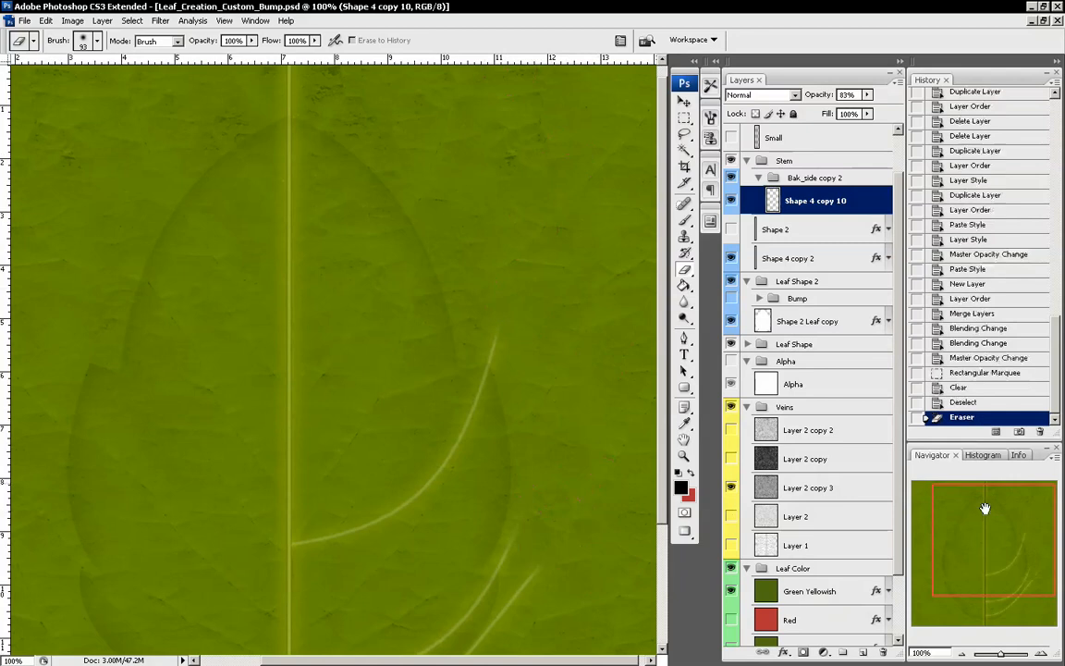
drag(999, 565, 1001, 595)
mouse_move(538, 440)
mouse_down()
mouse_move(539, 425)
mouse_move(463, 528)
mouse_move(417, 541)
mouse_up()
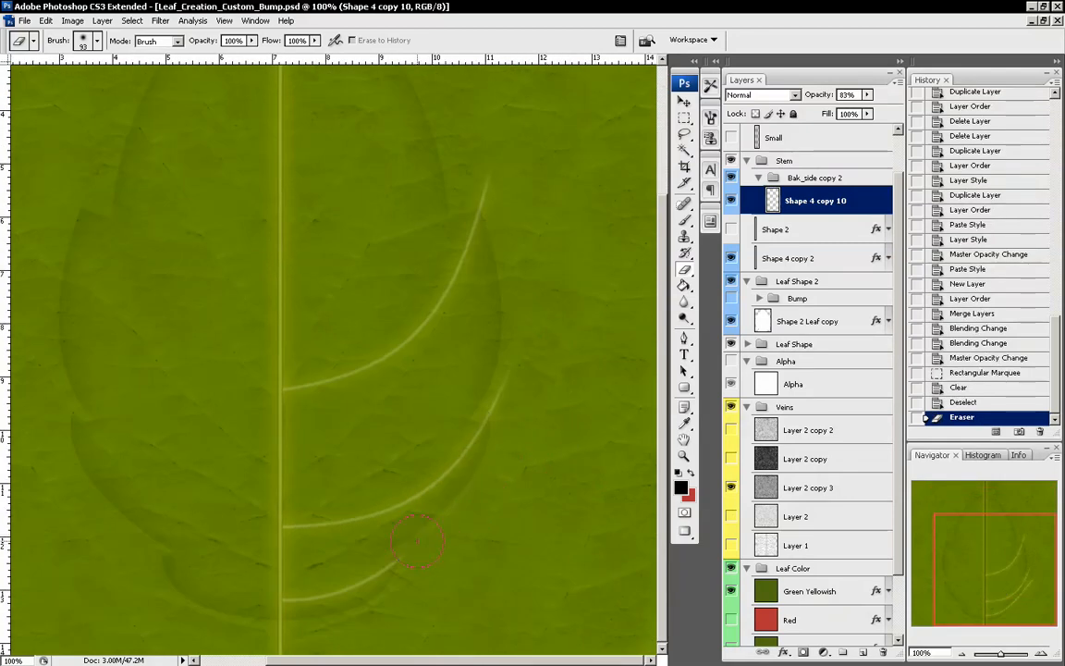
drag(494, 493, 489, 536)
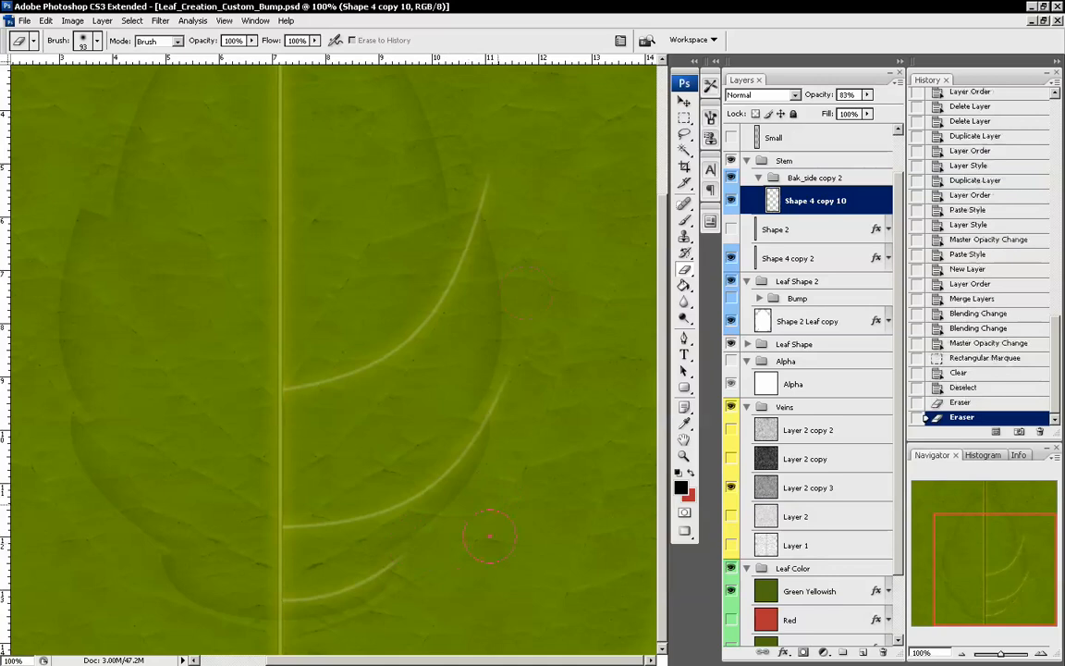
Fade the tips of the three side veins with a 411 px eraser at 0% hardness
right_click(495, 226)
drag(599, 260, 652, 261)
drag(998, 549, 1000, 538)
drag(1003, 590, 1002, 578)
right_click(525, 211)
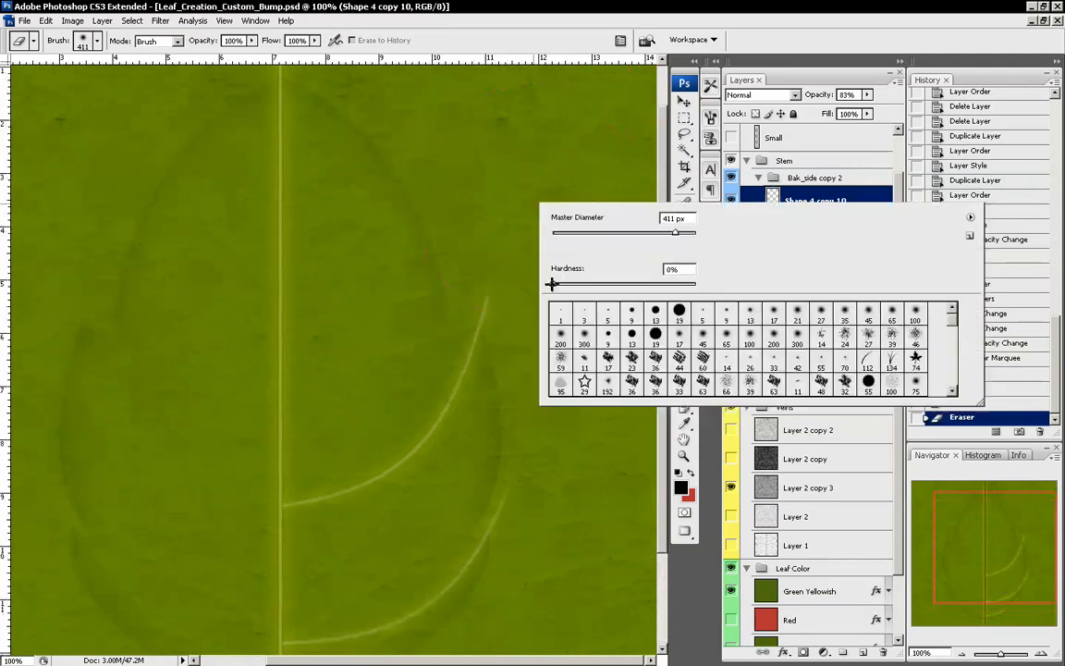
click(530, 7)
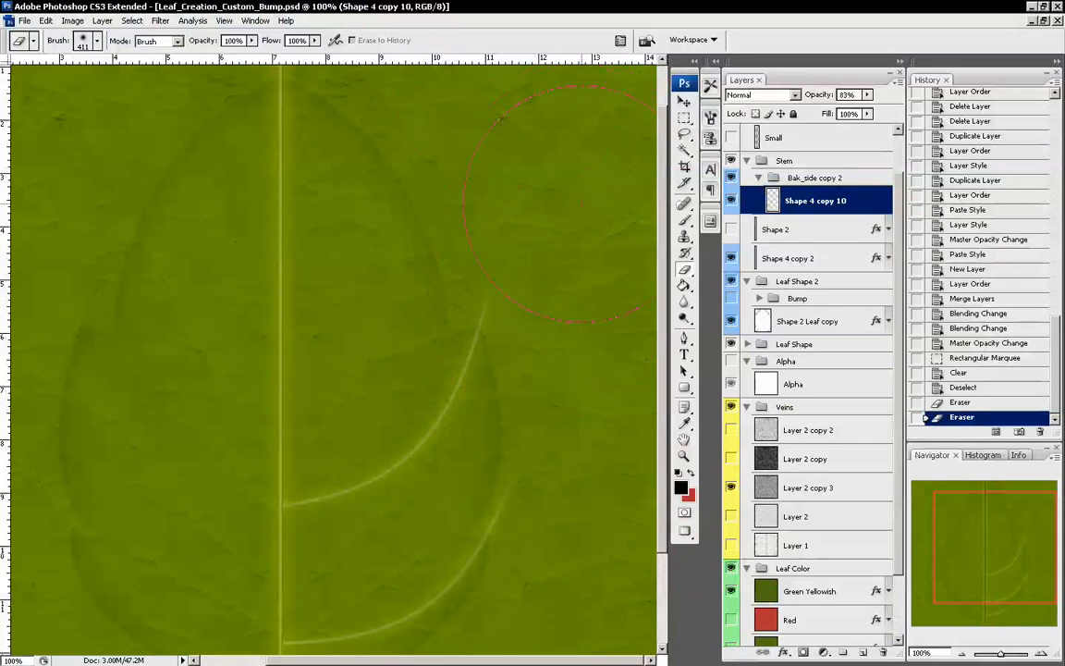
click(605, 234)
drag(979, 528, 982, 551)
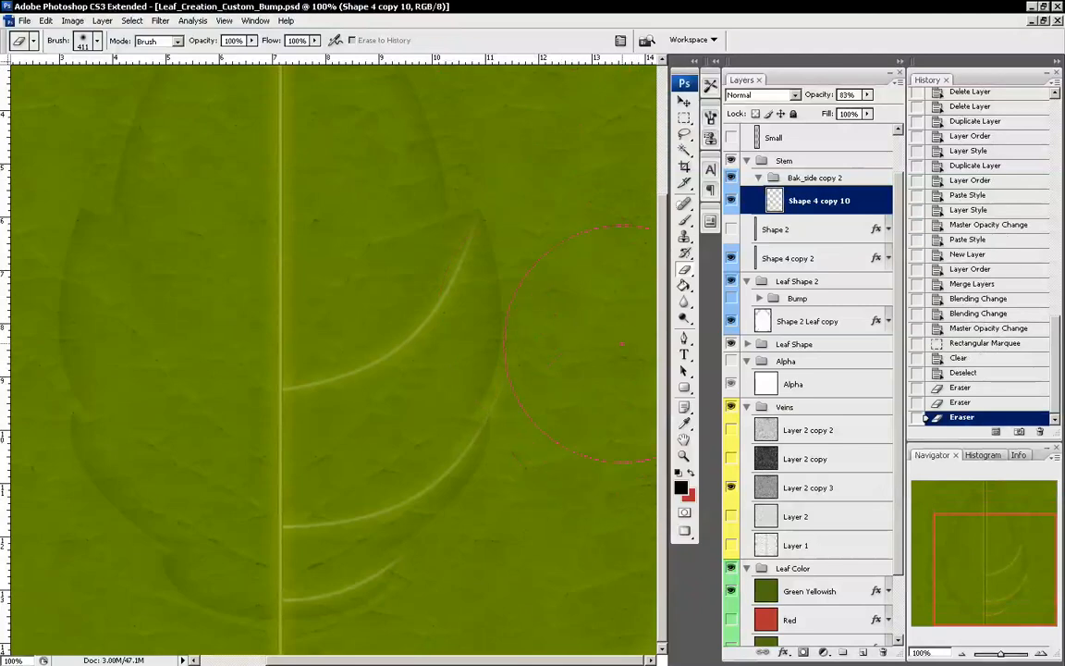
click(584, 391)
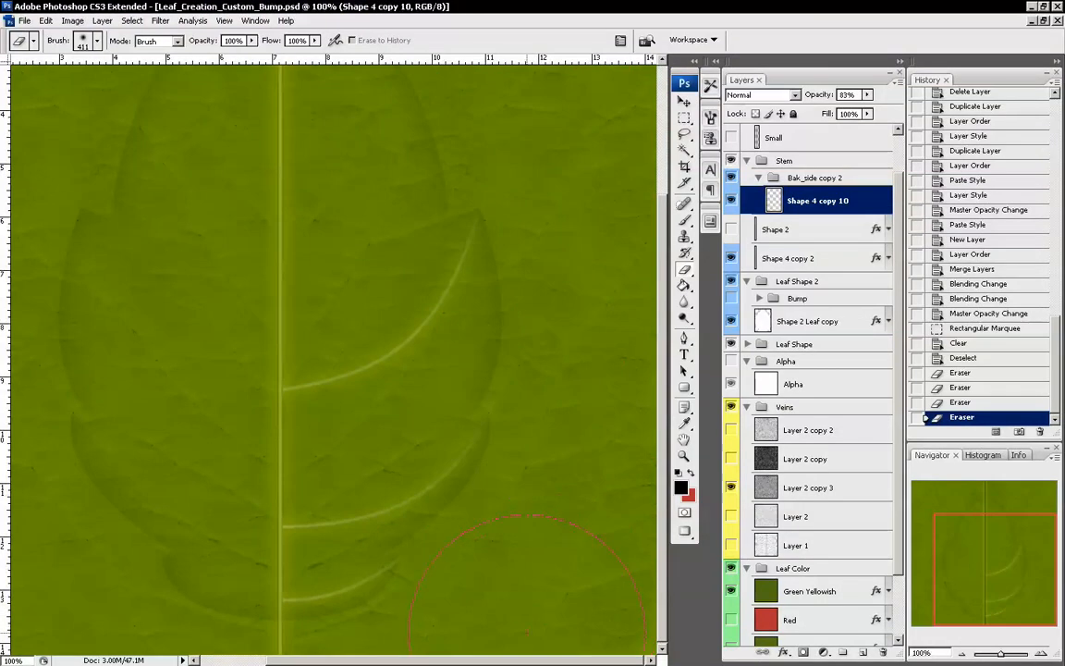
click(508, 636)
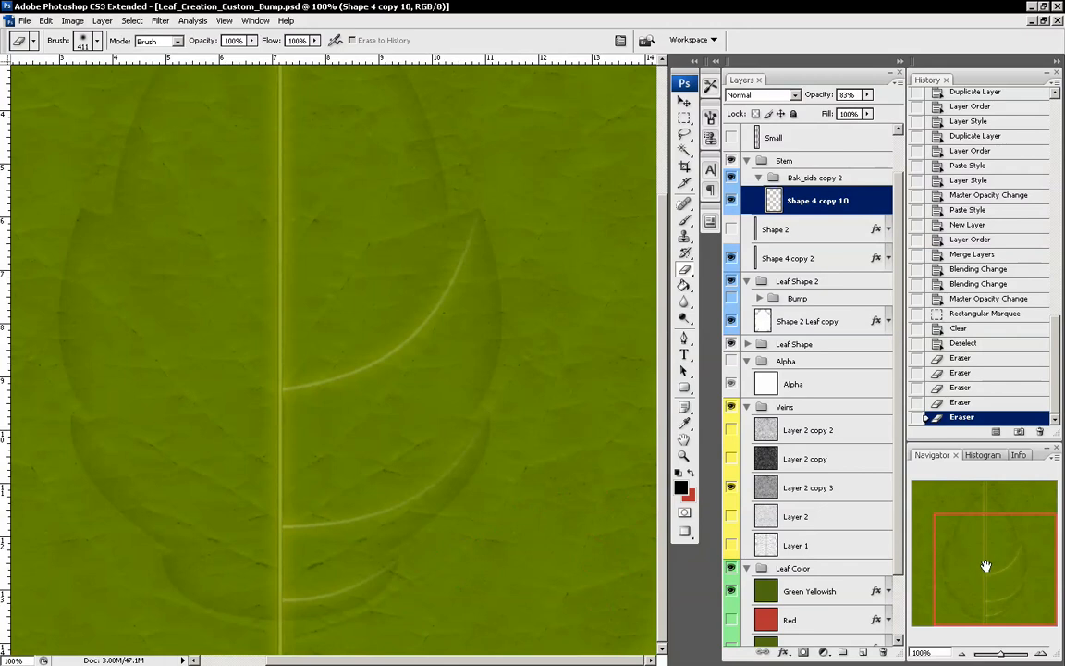
Check the Shape 4 copy 2 stem's visibility, merge it with a new empty layer beneath it, and set its opacity to 55%
drag(985, 565, 998, 520)
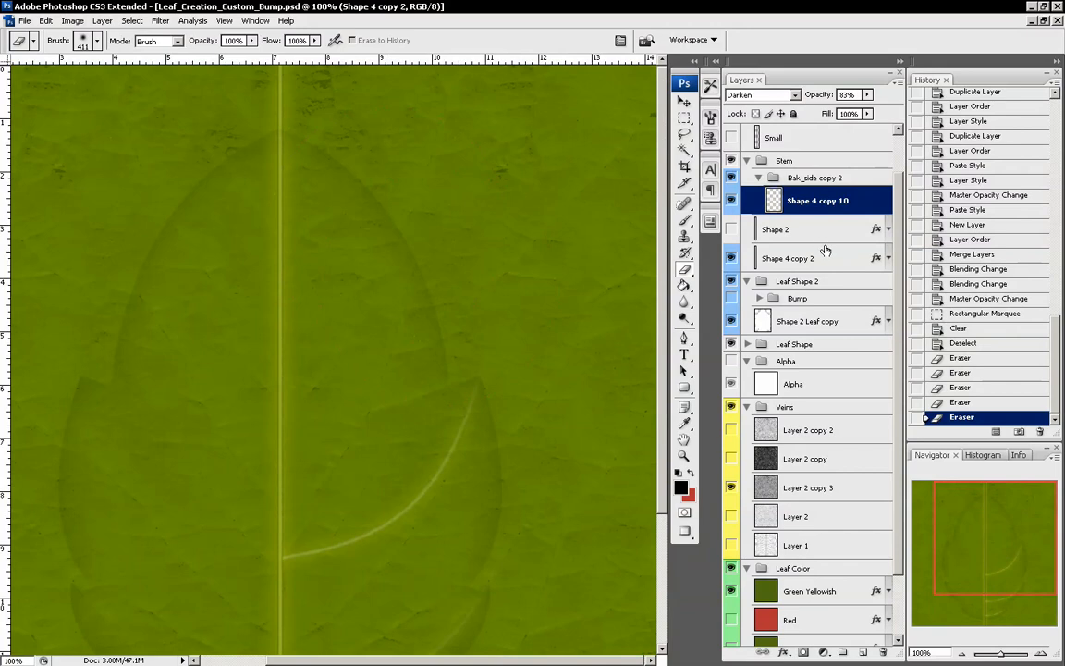
click(777, 258)
click(732, 257)
click(731, 258)
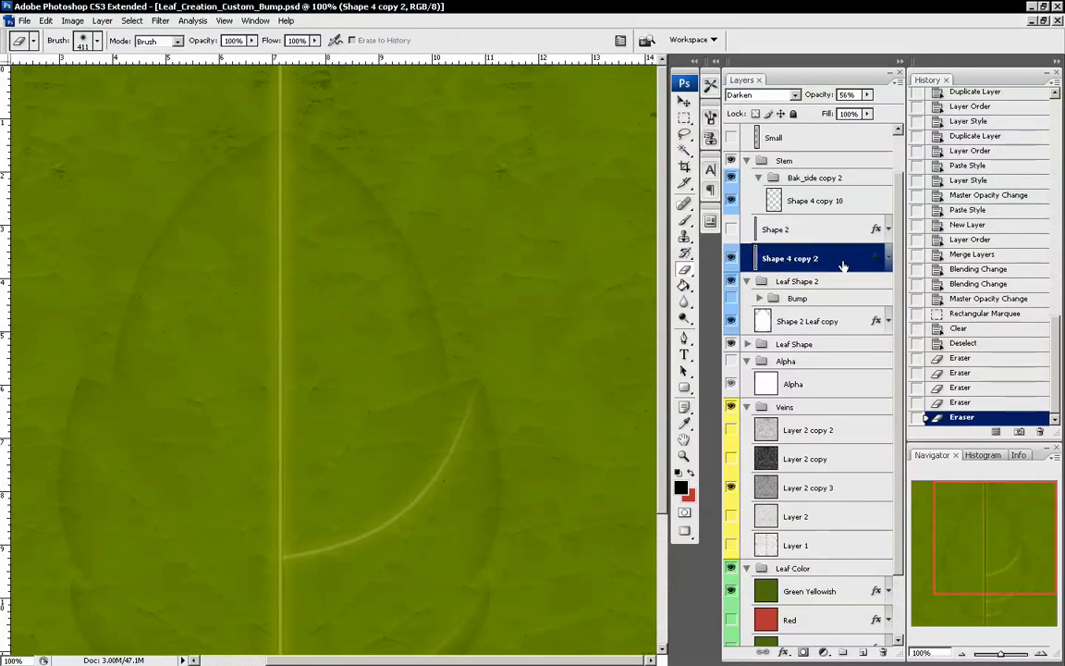
click(899, 85)
click(915, 94)
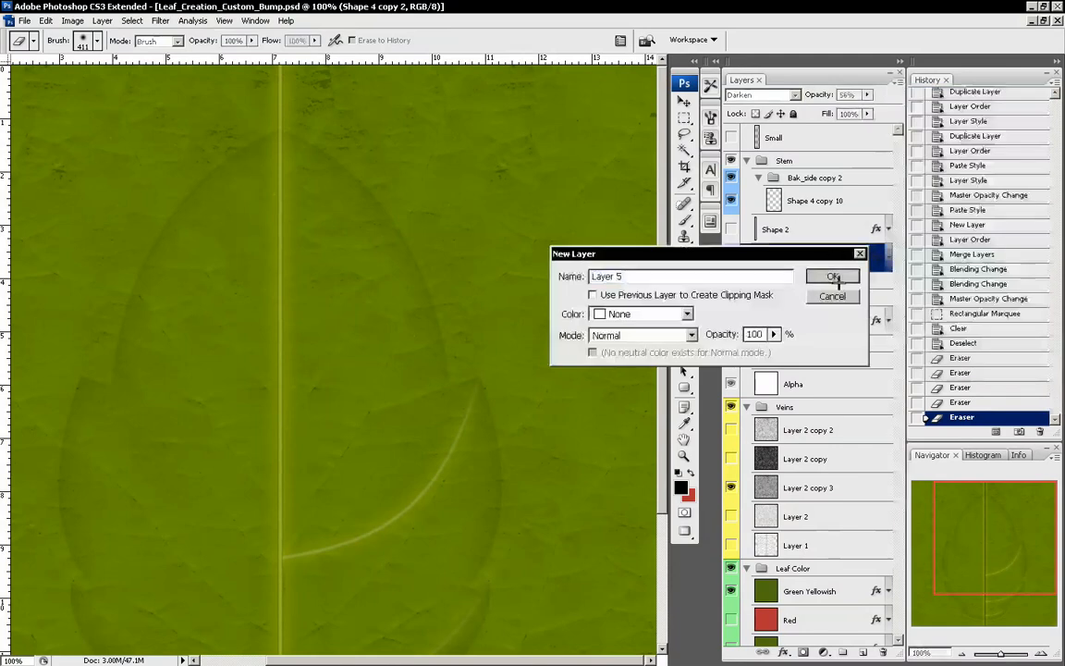
click(835, 278)
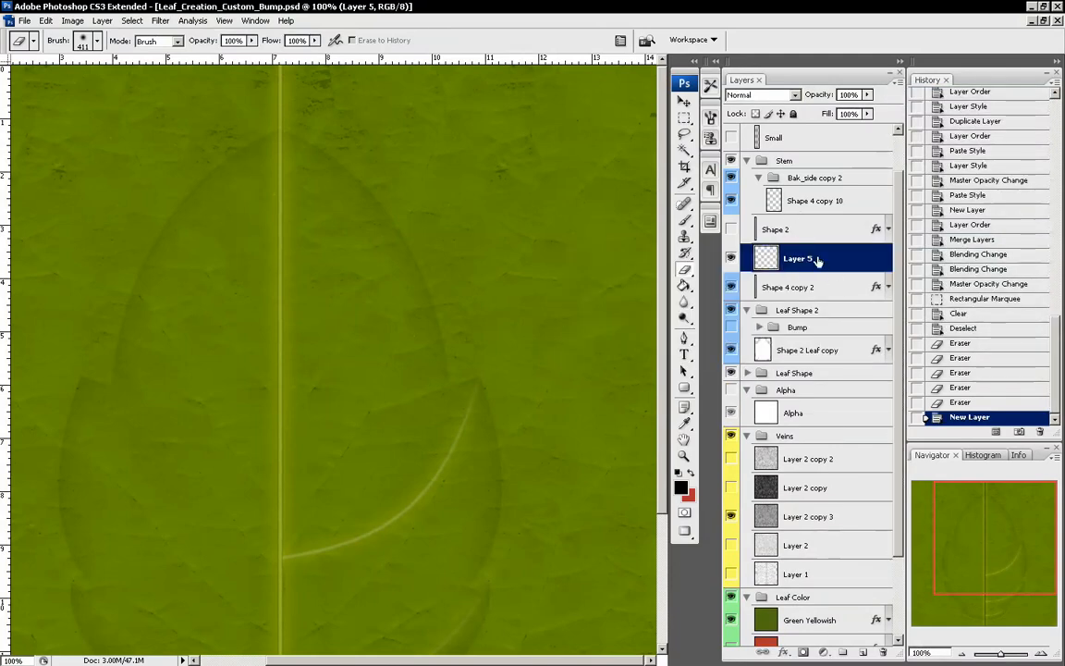
drag(817, 261, 807, 287)
shift+click(811, 258)
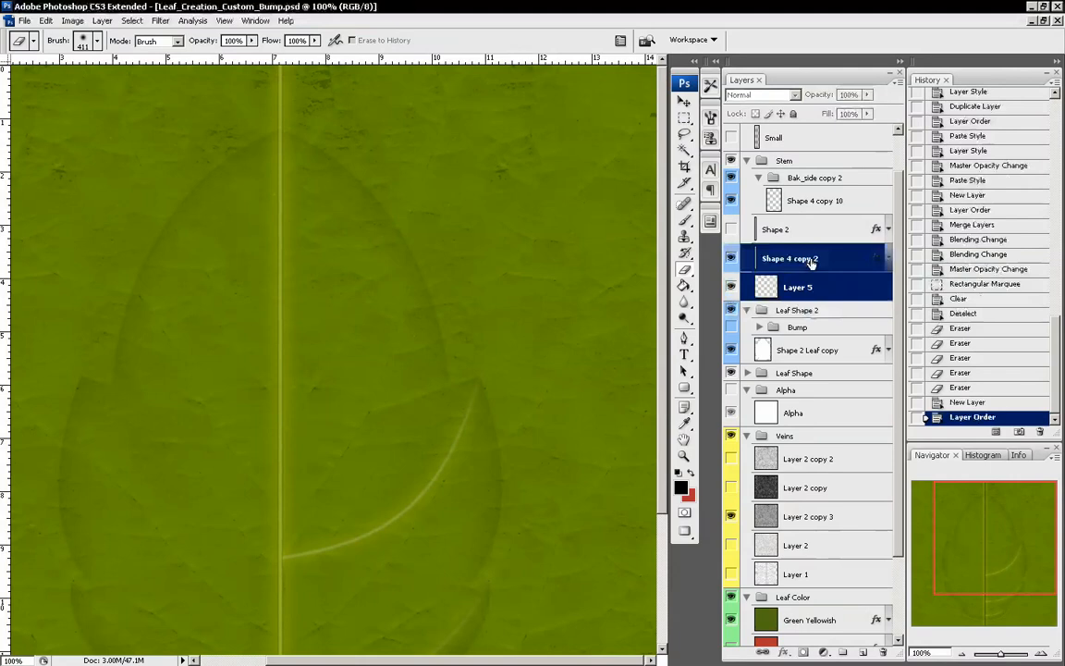
key(ctrl+e)
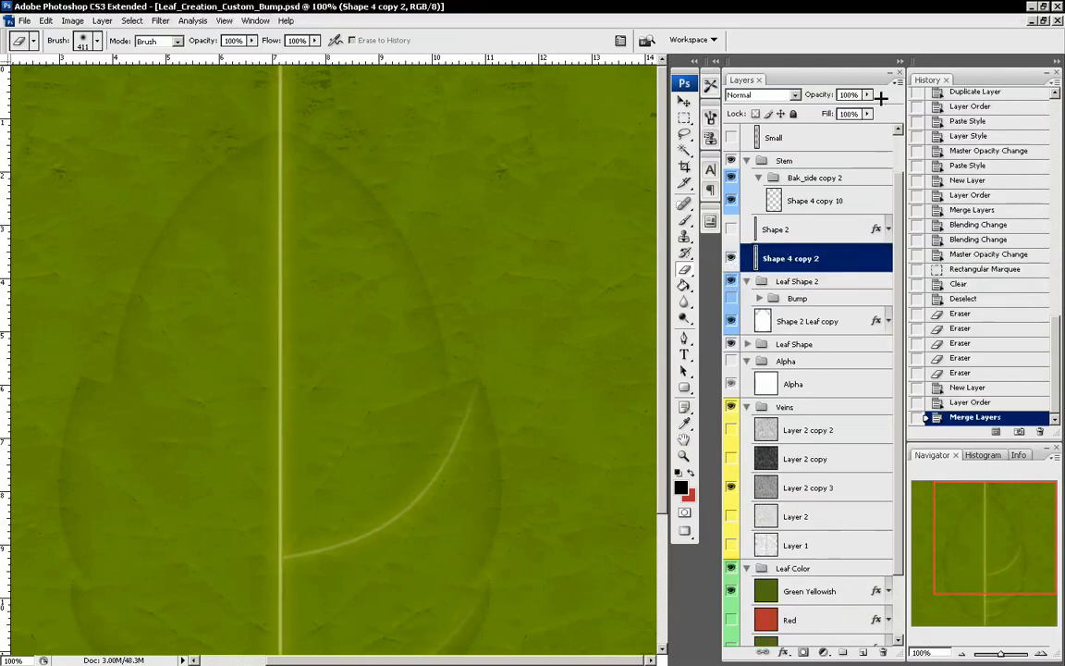
drag(867, 94, 833, 105)
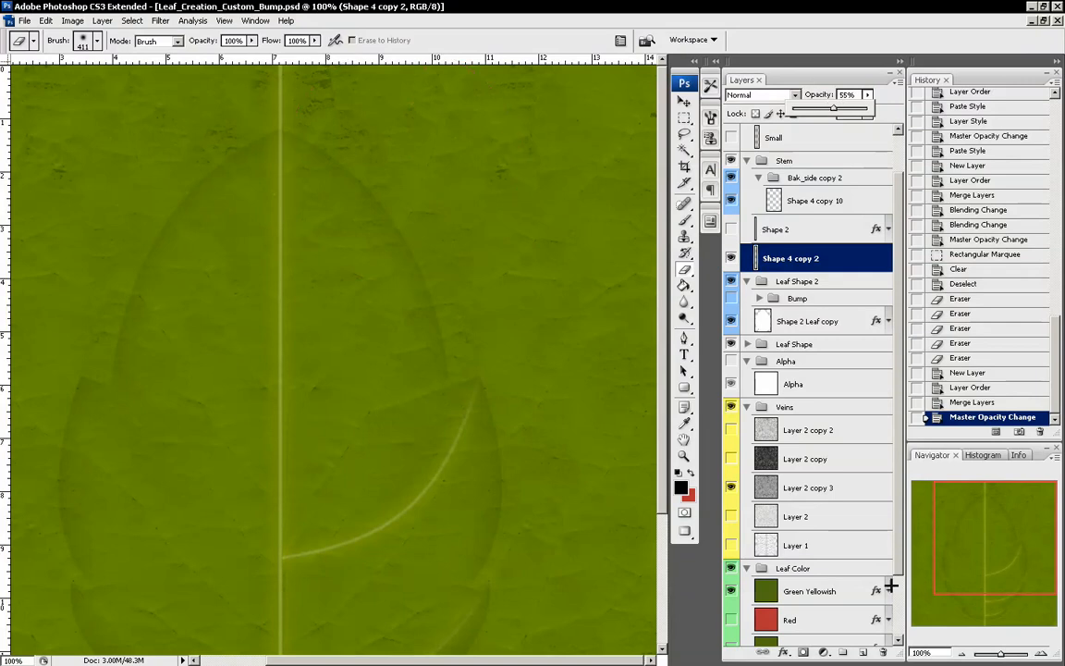
Erase the part of the central stem that extends above the leaf tip with a soft 168 px eraser
key(ctrl+minus)
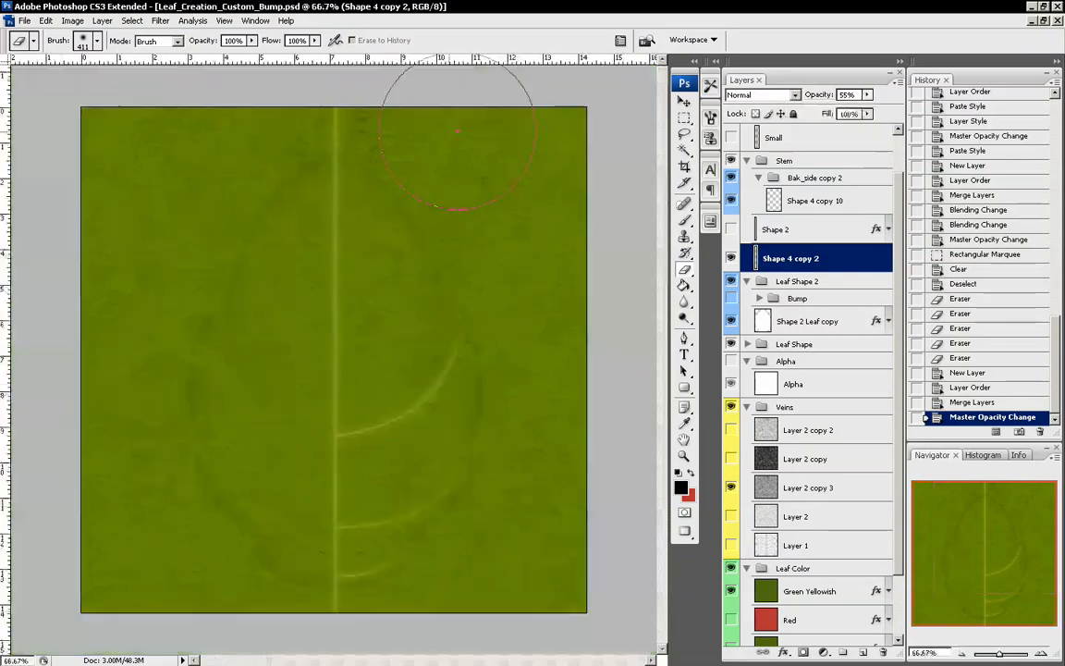
right_click(475, 166)
click(583, 195)
click(367, 95)
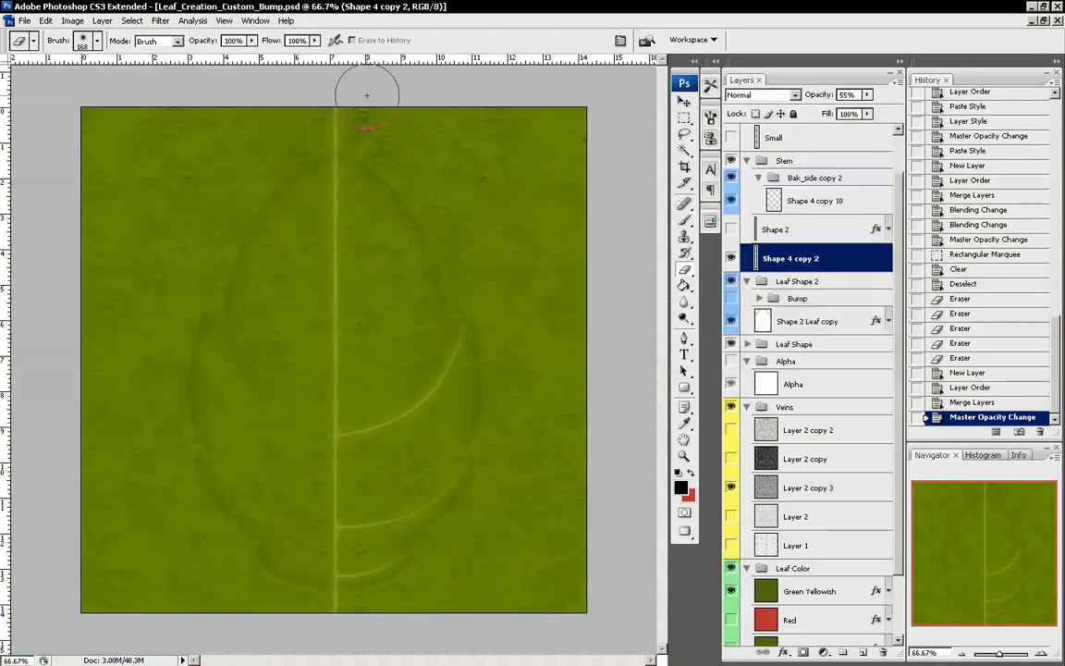
mouse_move(351, 110)
mouse_down()
mouse_move(335, 112)
mouse_move(350, 113)
mouse_move(340, 100)
mouse_move(363, 95)
mouse_up()
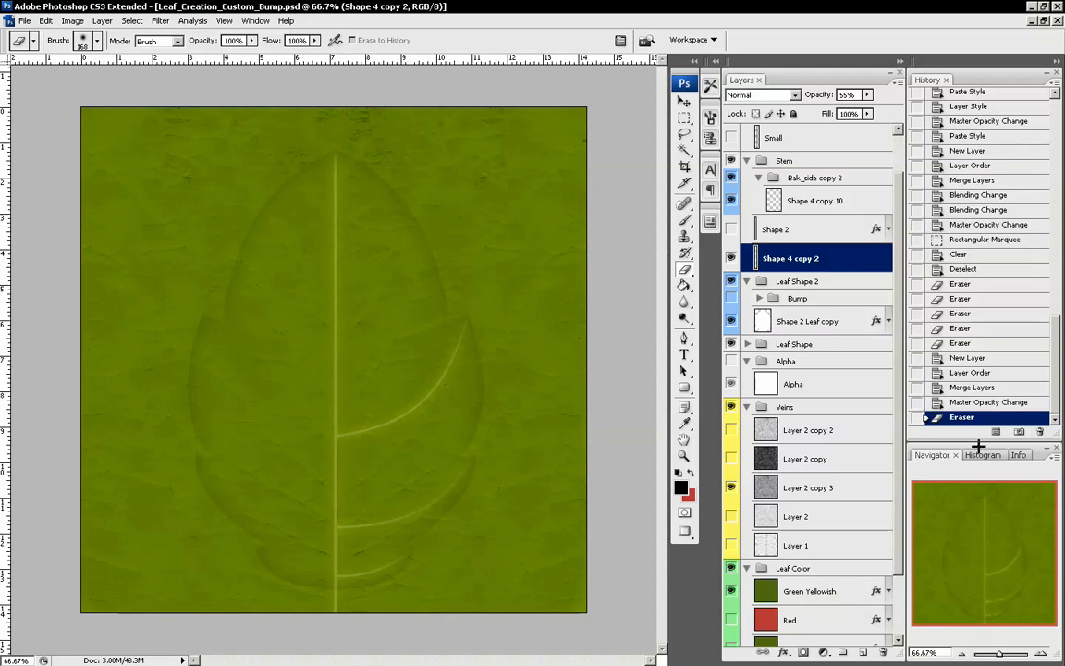
Check the Shape 4 copy 10 side-vein layer's visibility and duplicate that layer within the Bak_side copy 2 group
click(1042, 654)
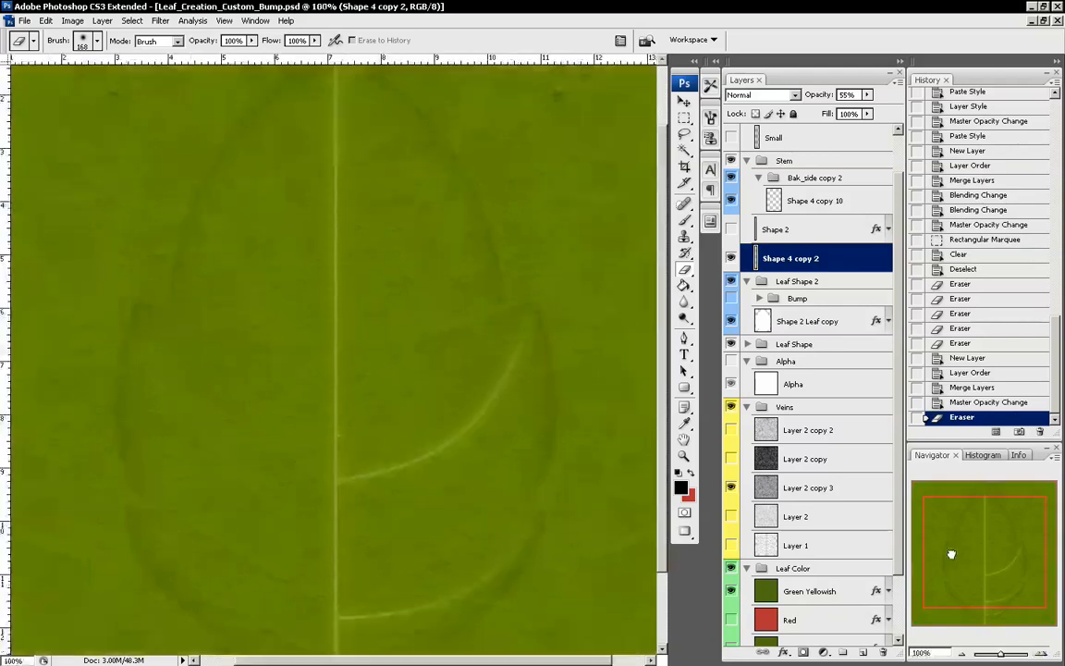
drag(951, 554, 958, 578)
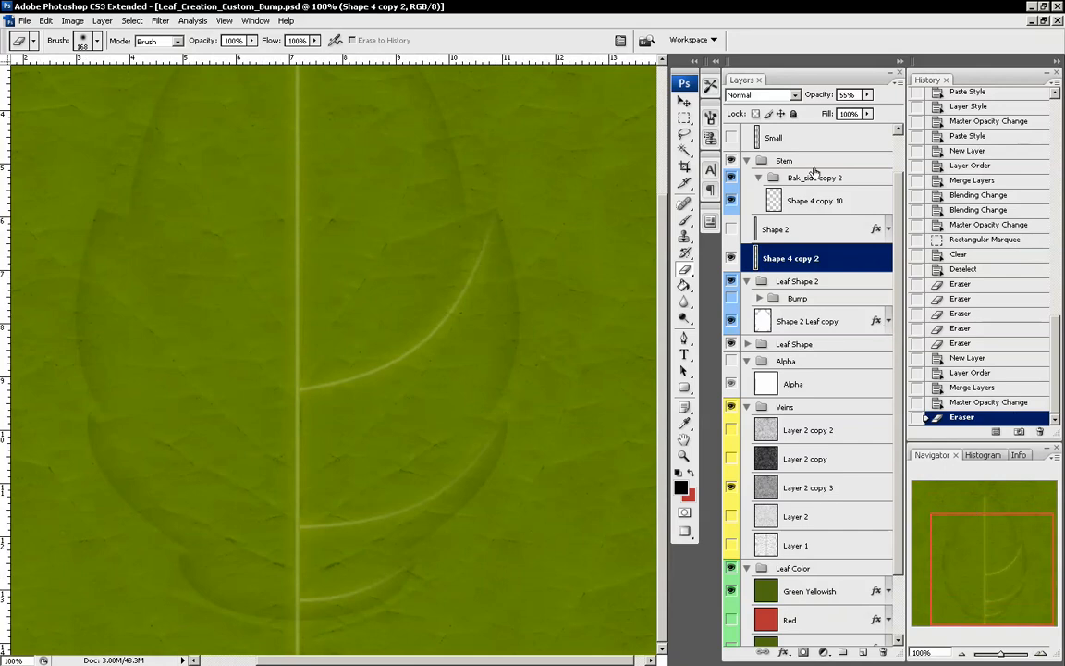
click(732, 203)
click(732, 204)
click(834, 201)
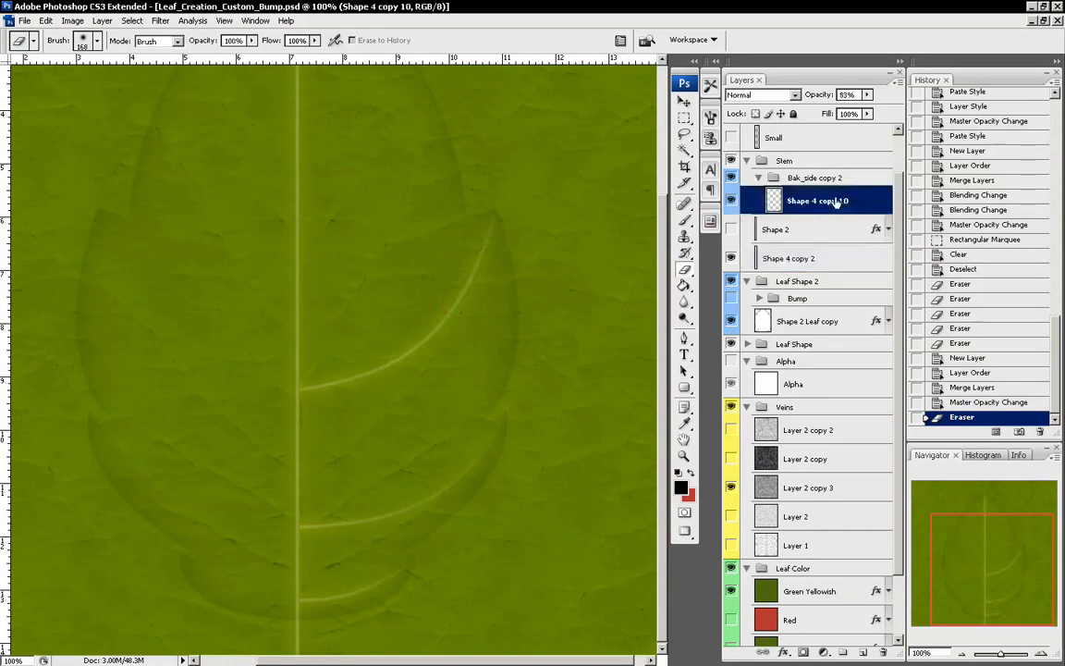
drag(834, 200, 861, 653)
key(v)
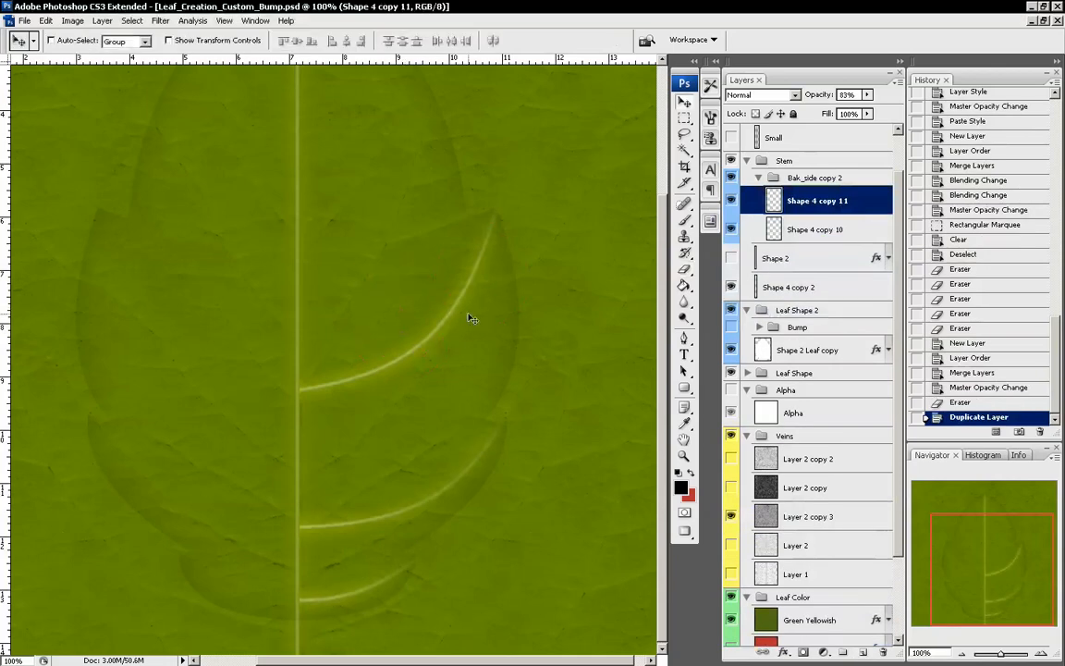
Flip the duplicated side veins horizontally and align them with the central stem to mirror the existing veins on the leaf's left half
drag(468, 317, 302, 309)
key(ctrl+t)
right_click(303, 308)
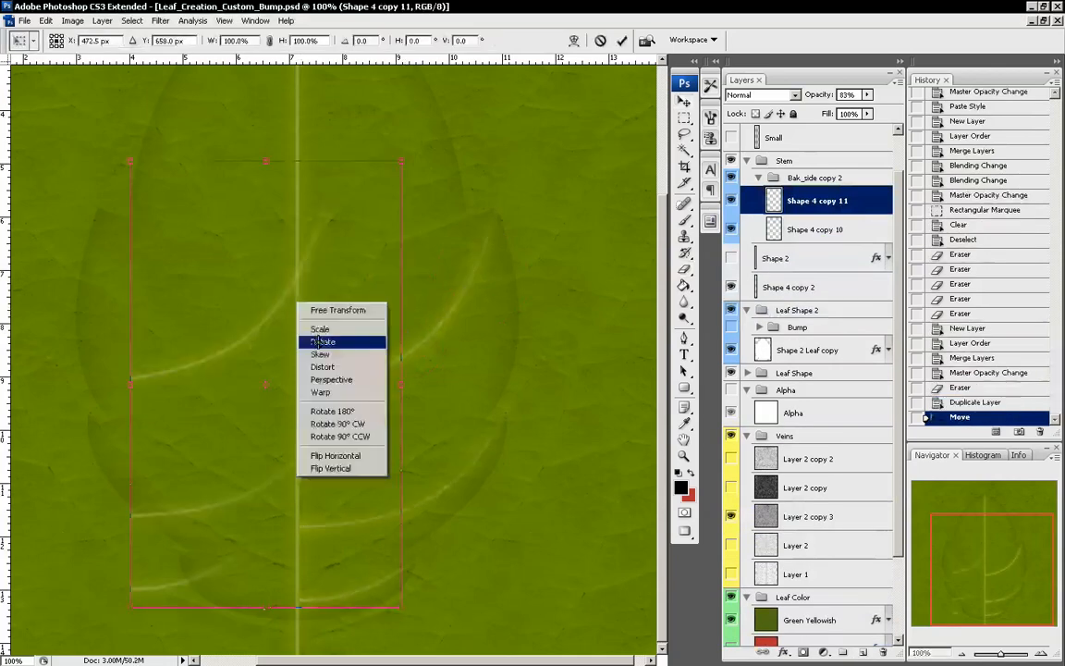
click(328, 452)
key(Return)
drag(481, 444, 399, 445)
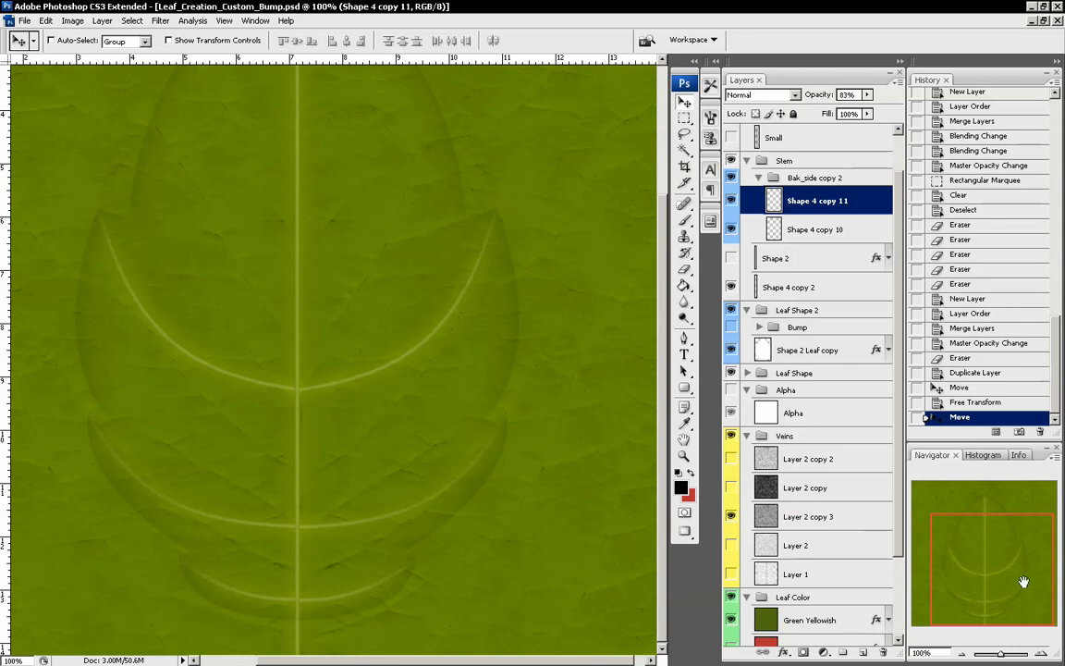
click(1042, 652)
click(1042, 652)
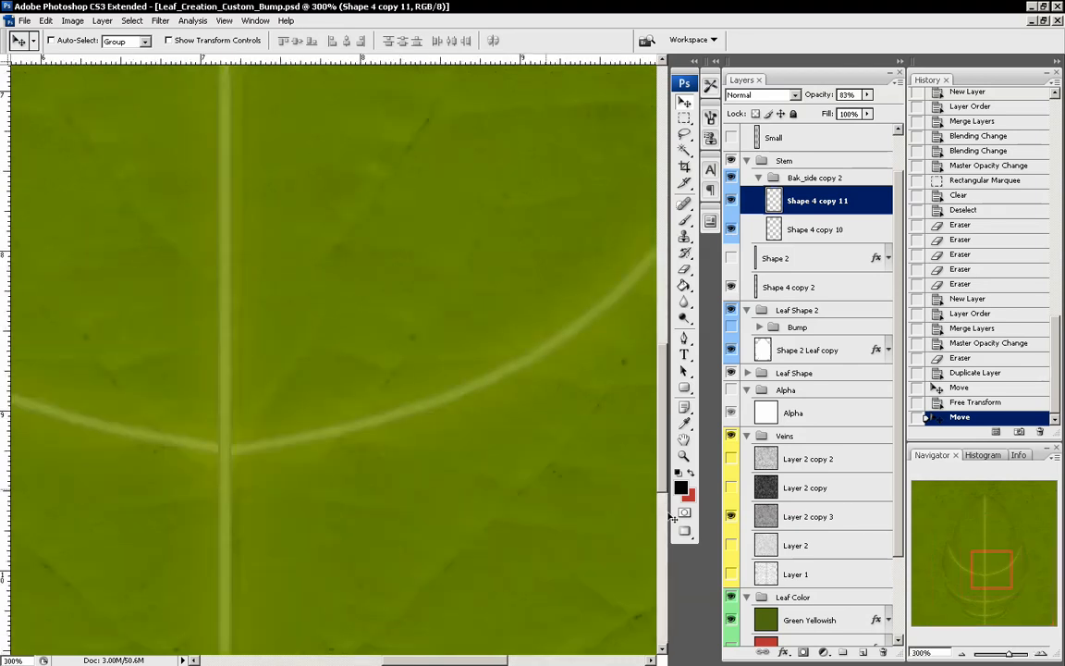
drag(228, 427, 226, 427)
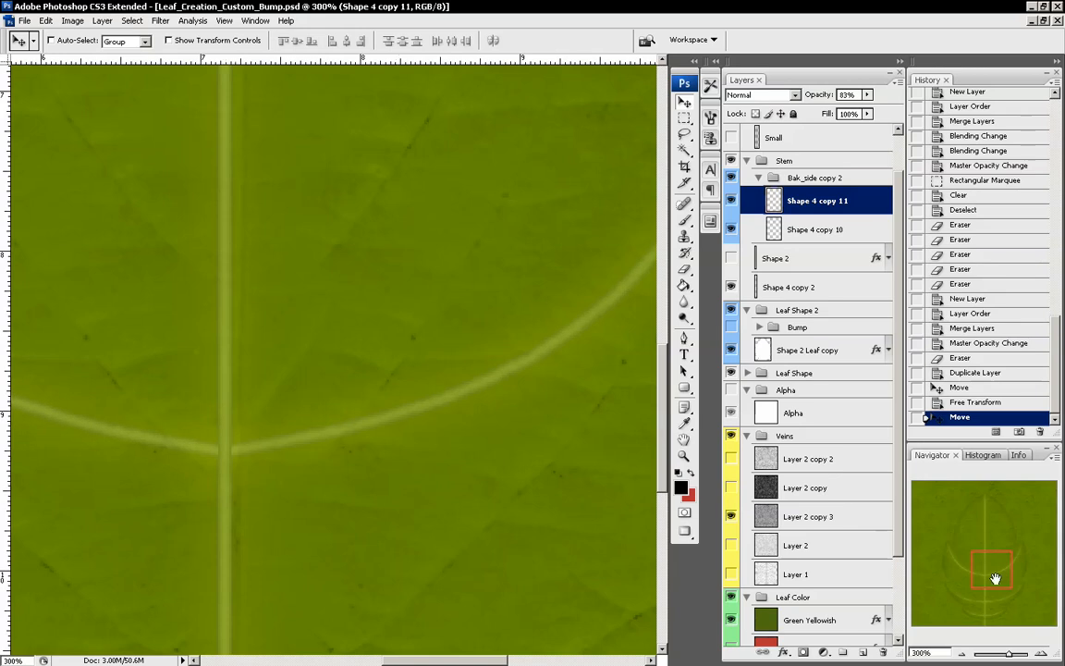
Compare the Layer 2, Layer 2 copy 3 and Layer 2 copy 2 vein textures over the whole leaf, keeping only Layer 2 copy 3 shown
click(963, 652)
click(963, 653)
click(964, 653)
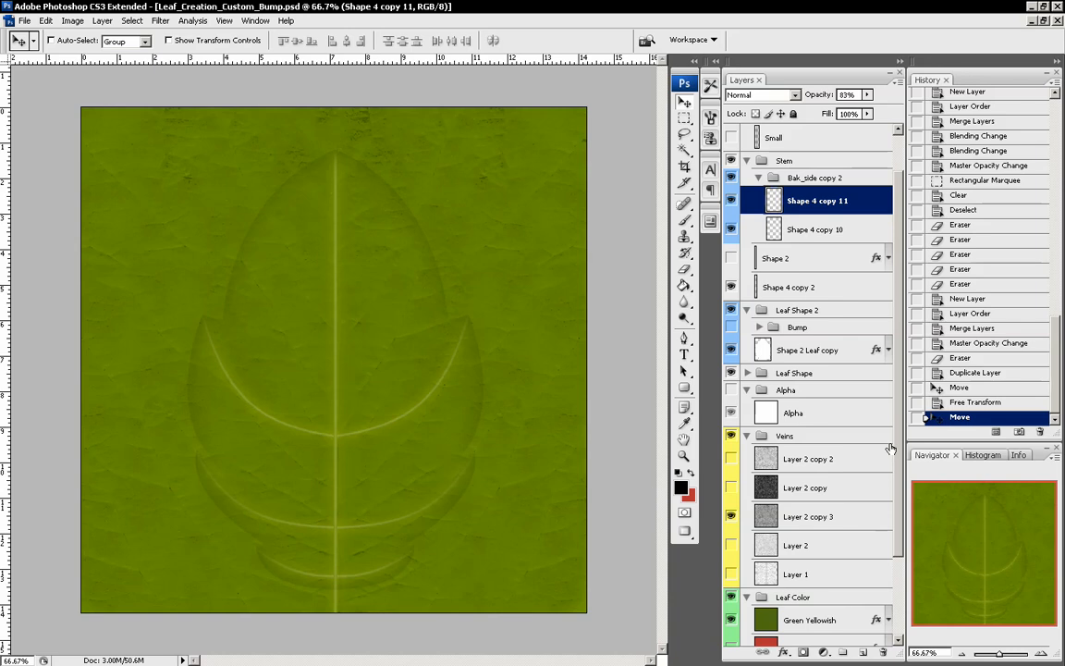
click(731, 546)
click(731, 516)
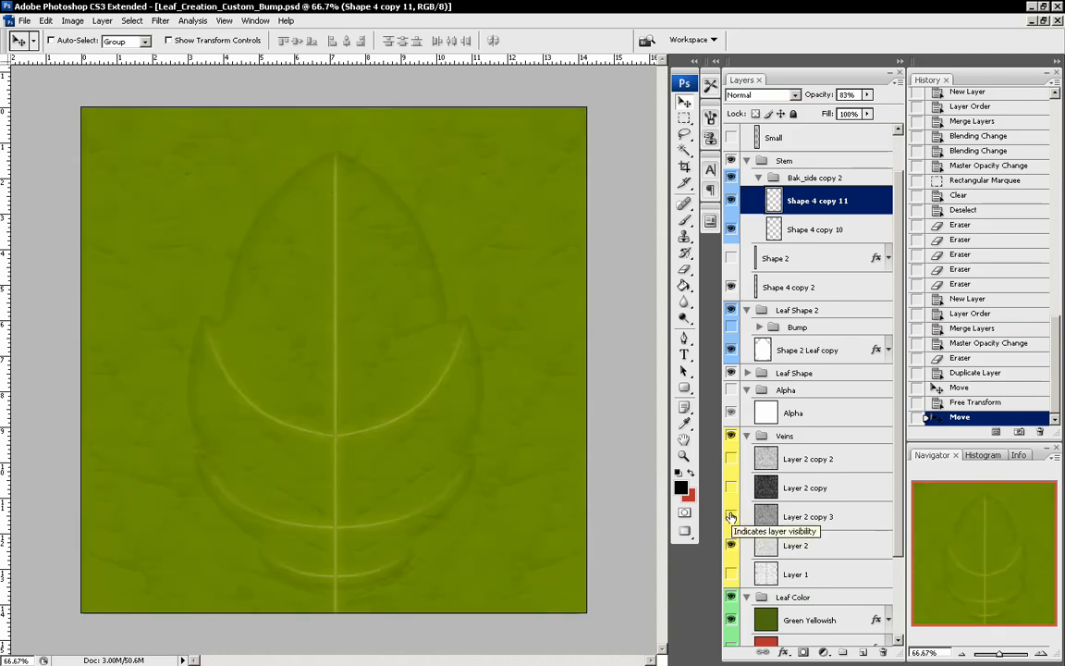
click(731, 516)
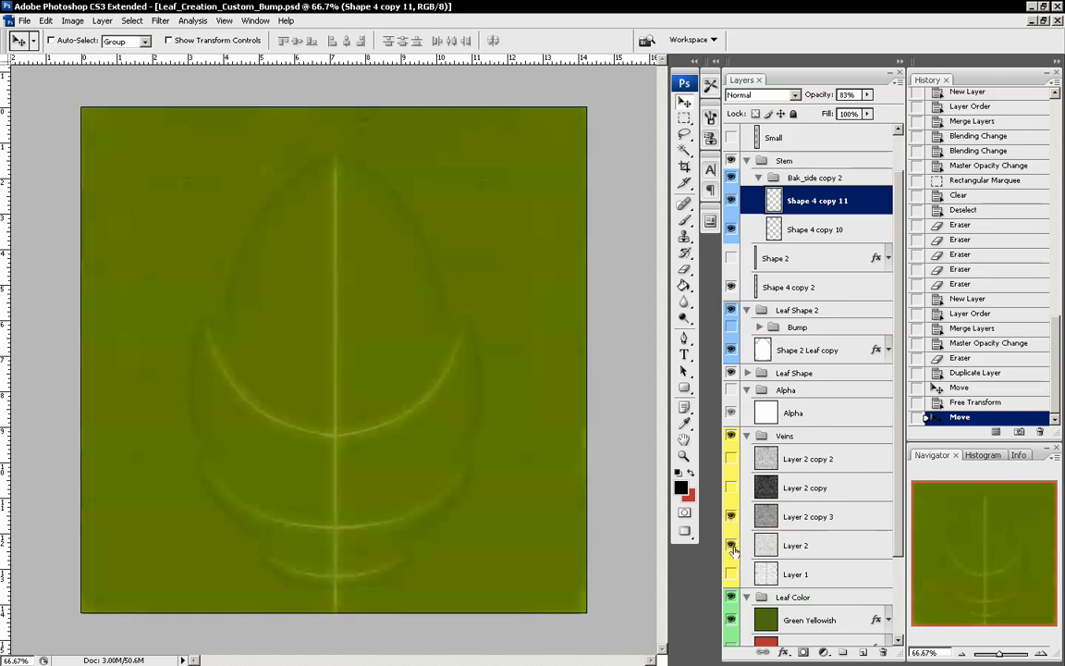
click(731, 516)
click(731, 459)
click(732, 459)
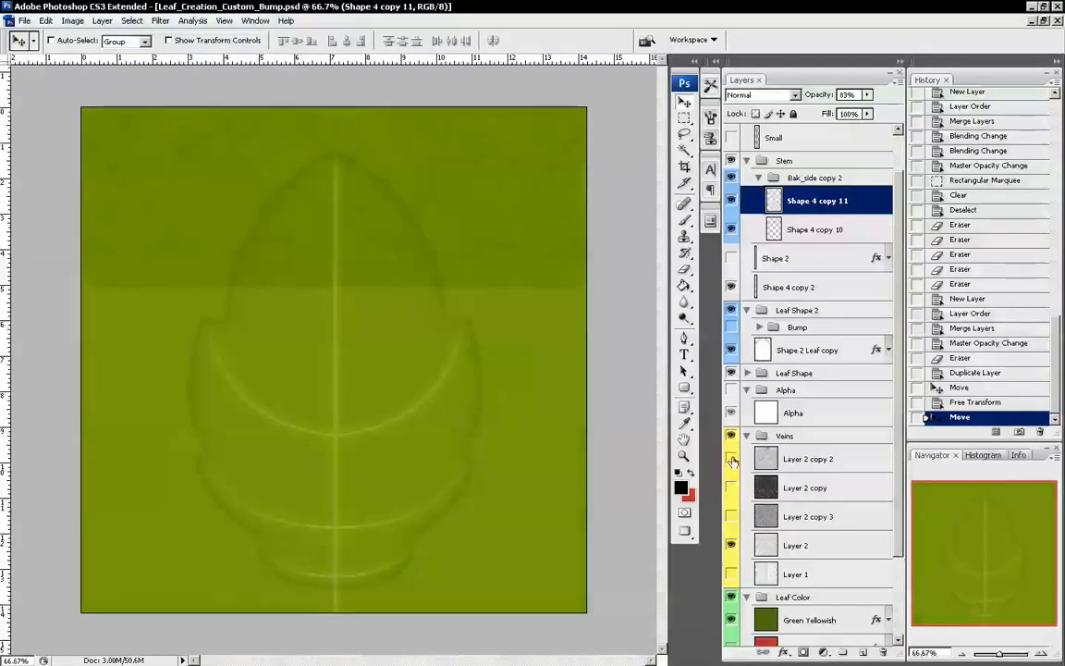
click(731, 517)
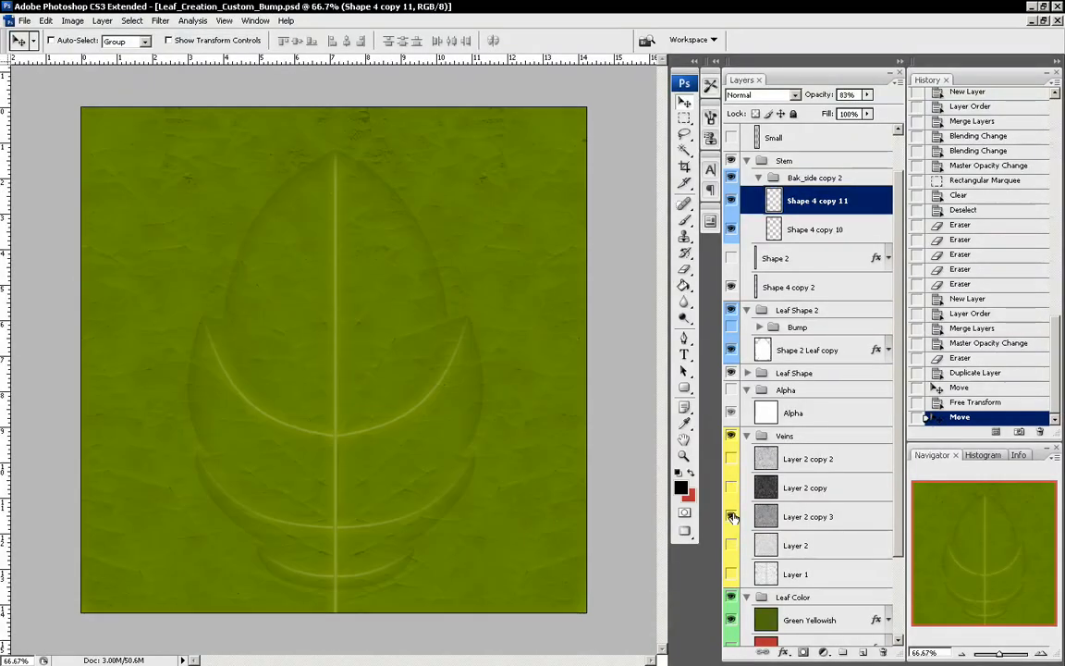
Lower the opacity of the Layer 2 copy 3 vein texture to 25%
click(785, 516)
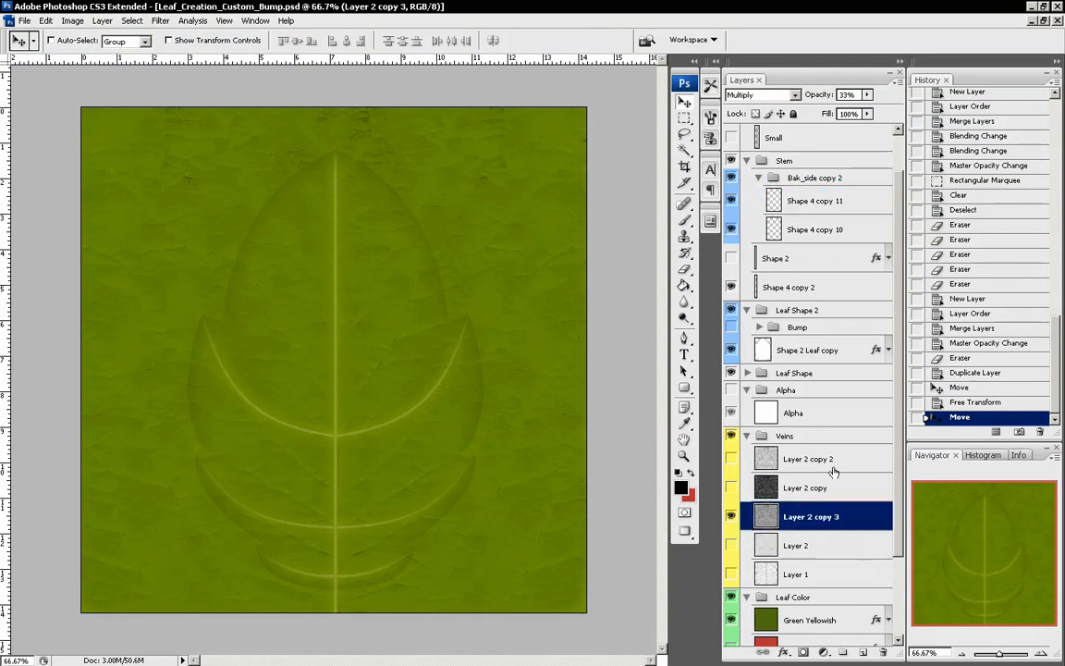
click(867, 95)
drag(849, 108, 841, 109)
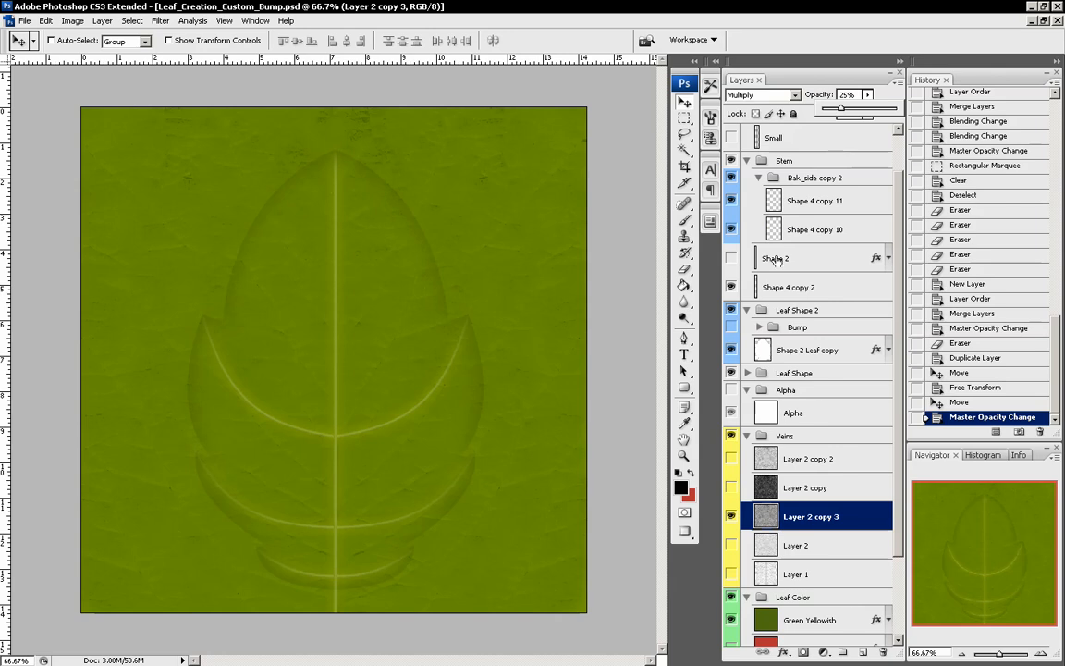
Turn off the Inner Shadow effect in the layer style of Shape 2 Leaf copy
scroll(898, 391, down, 2)
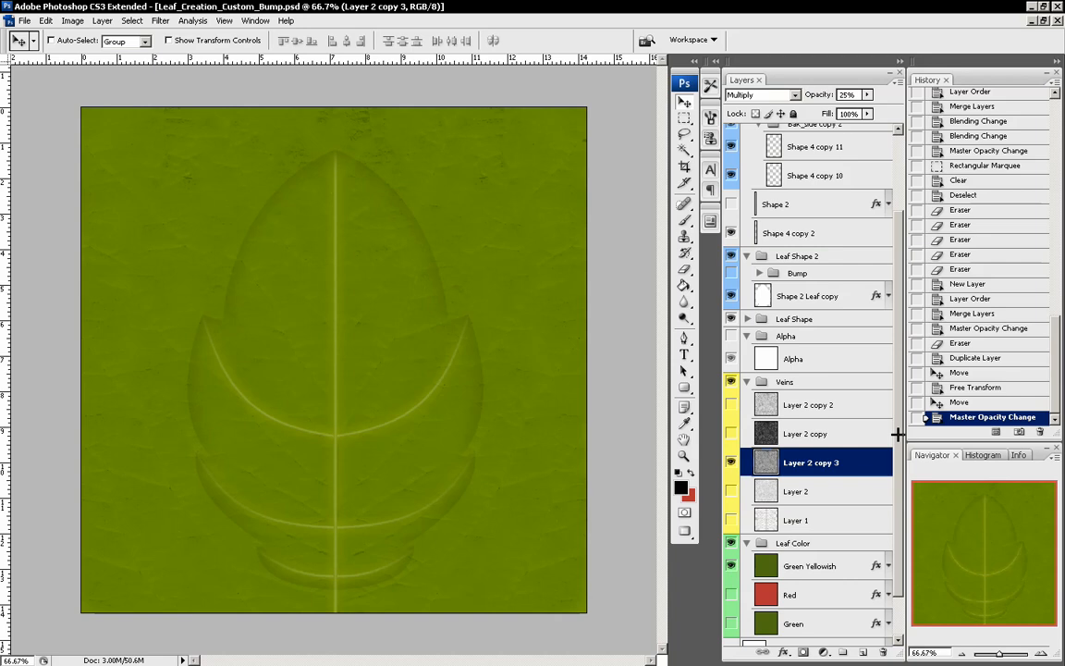
scroll(897, 433, up, 2)
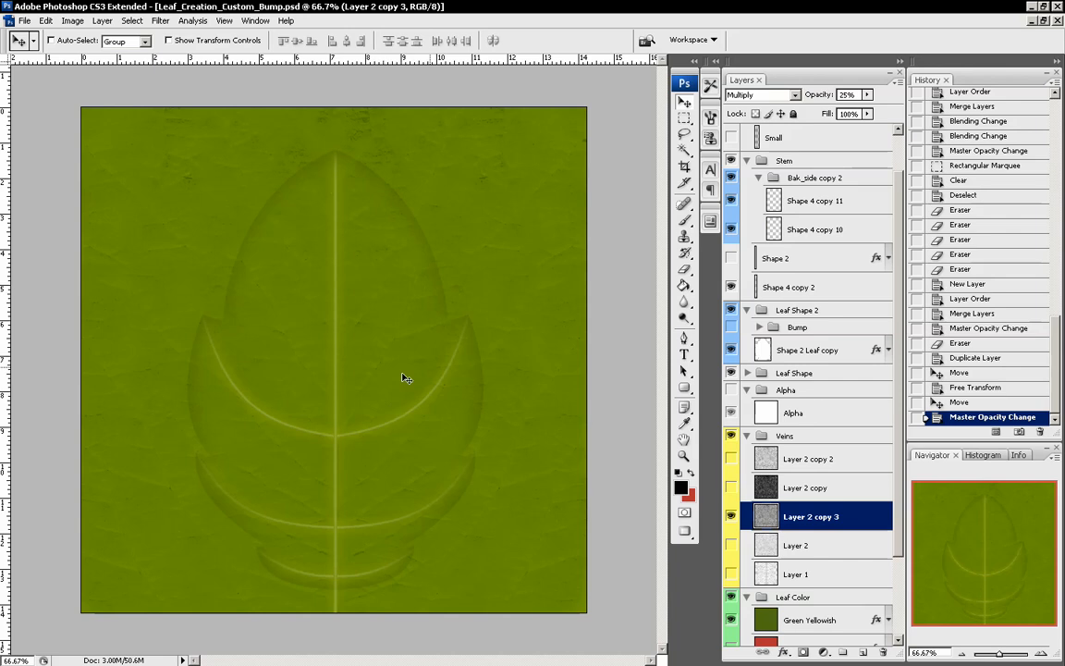
drag(895, 411, 895, 394)
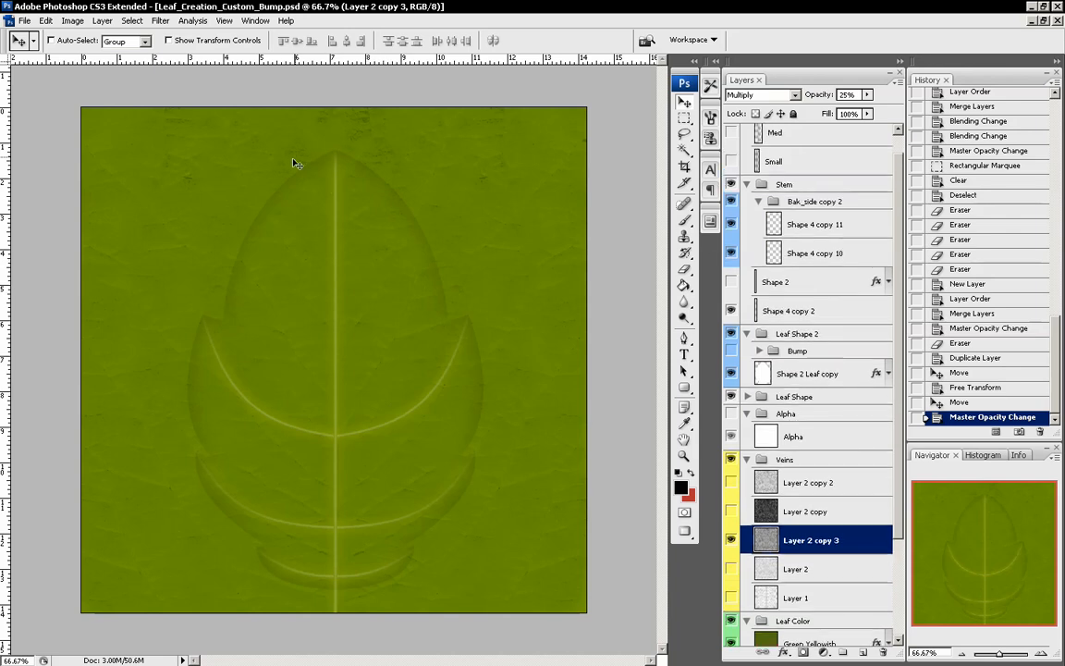
click(829, 373)
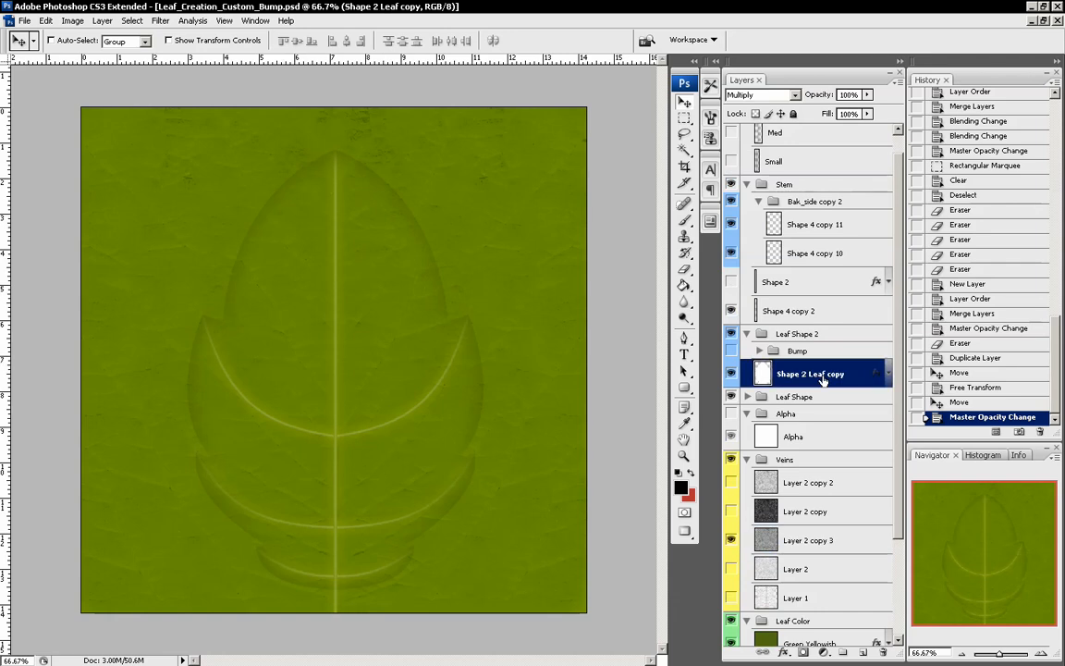
double_click(831, 373)
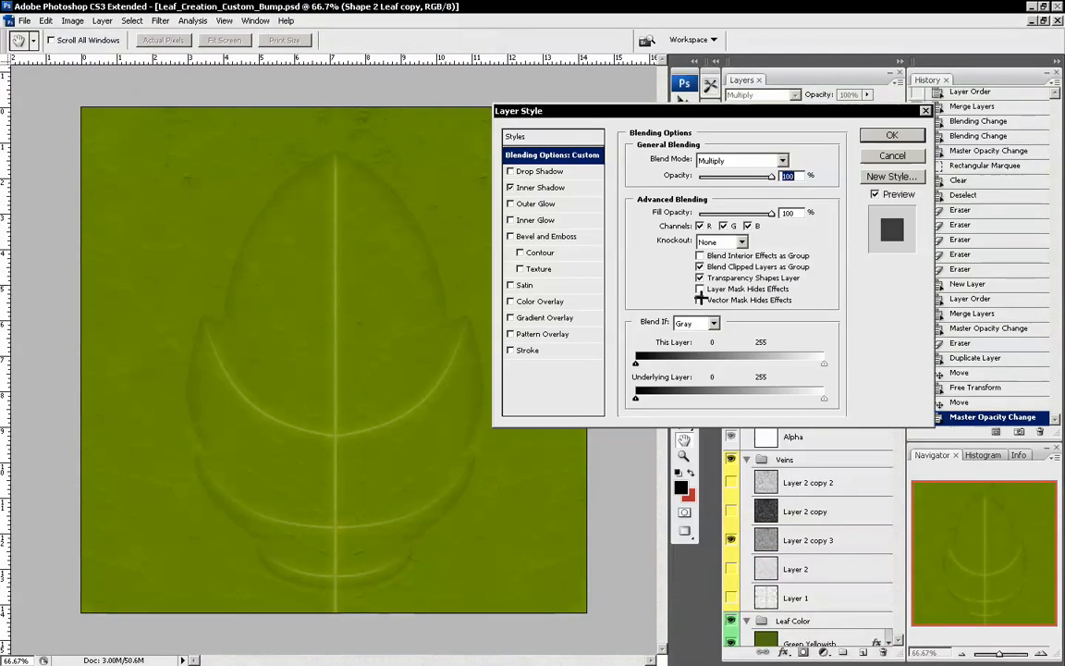
click(510, 187)
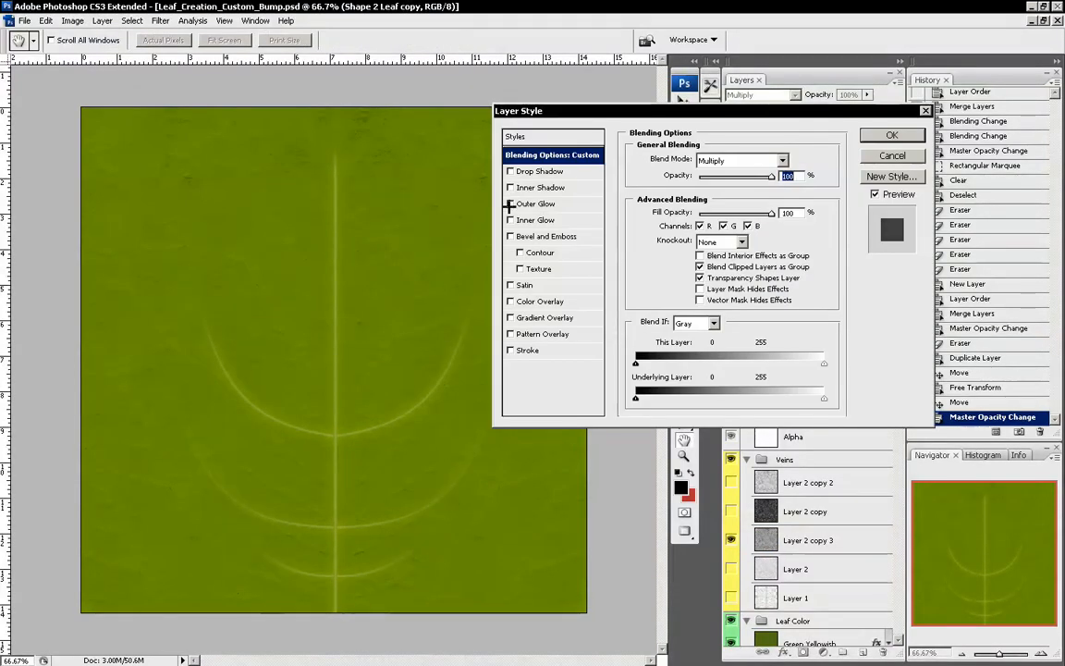
Add an Inner Glow to the Shape 2 Leaf copy layer with 14% opacity and a size of 114 px
click(510, 220)
click(531, 220)
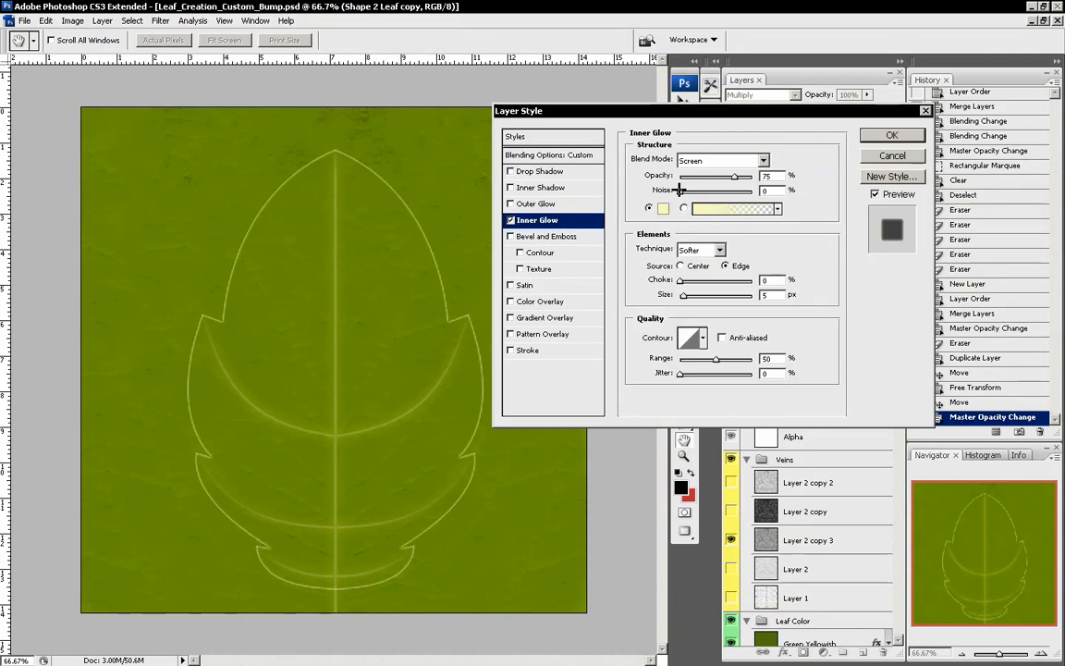
drag(683, 294, 700, 294)
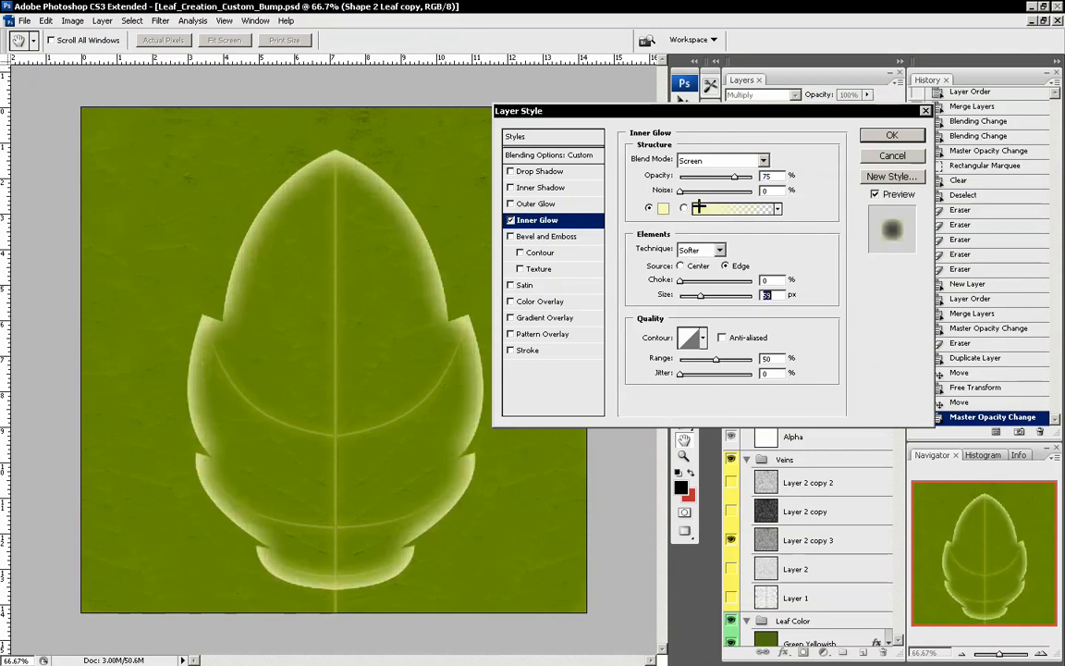
drag(735, 176, 692, 178)
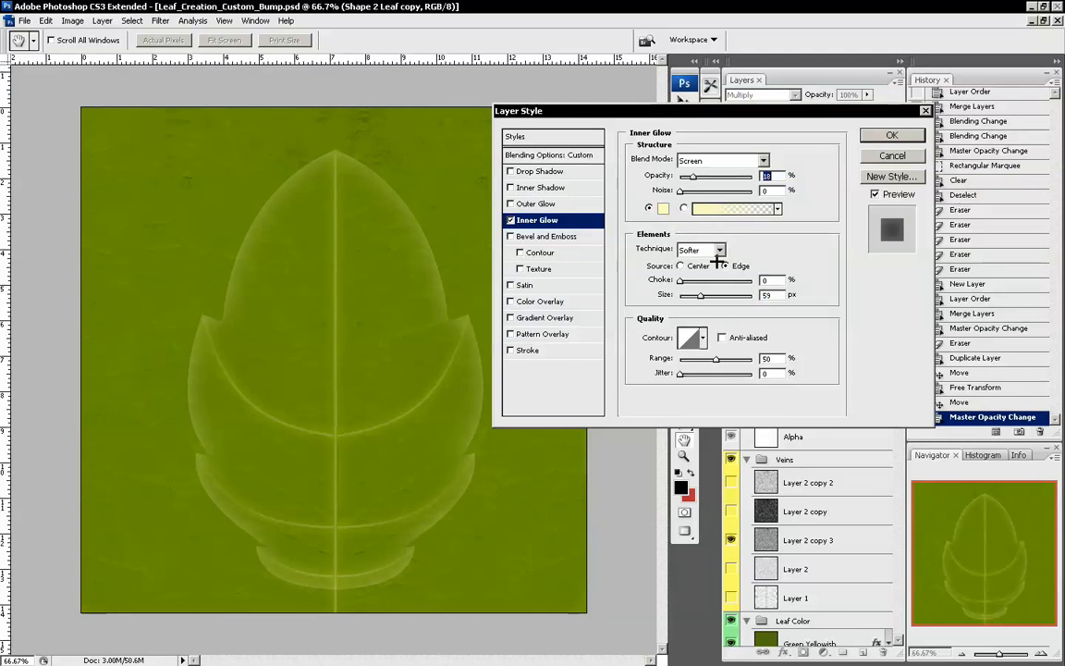
drag(704, 299, 715, 296)
drag(693, 177, 689, 175)
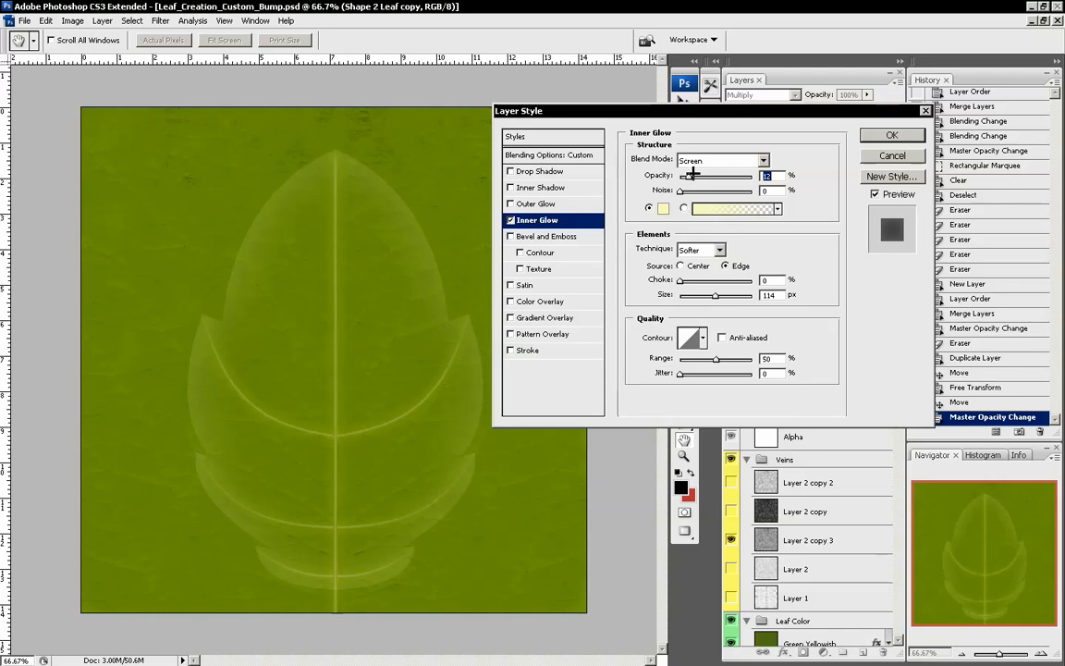
drag(690, 175, 690, 175)
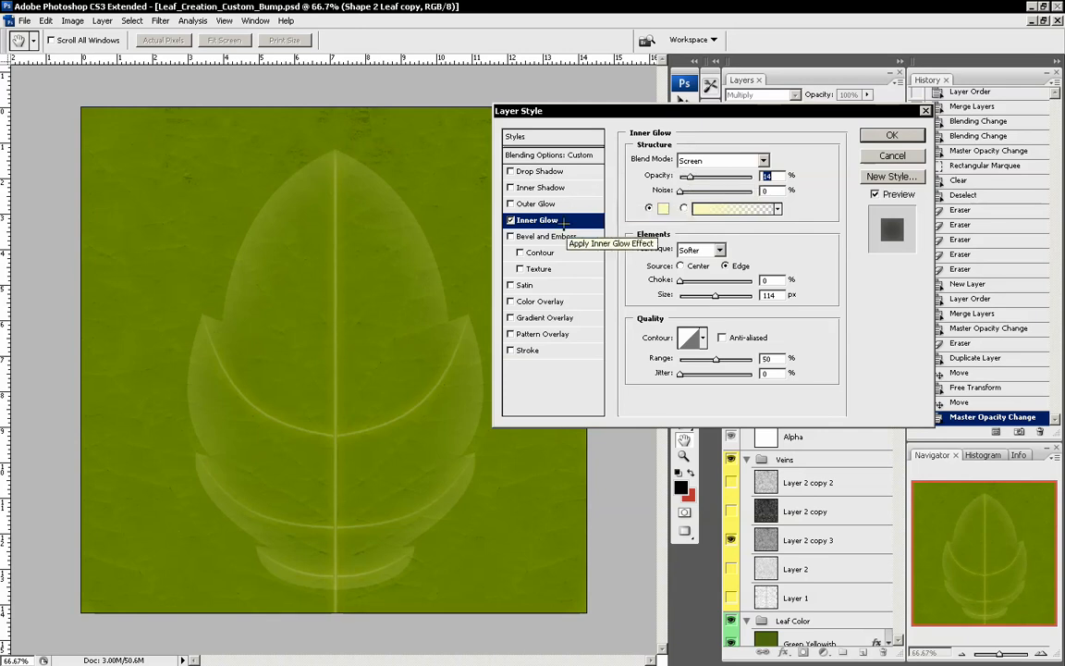
Add an Outer Glow to the Shape 2 Leaf copy layer with 14% opacity and a size of 62 px
click(511, 203)
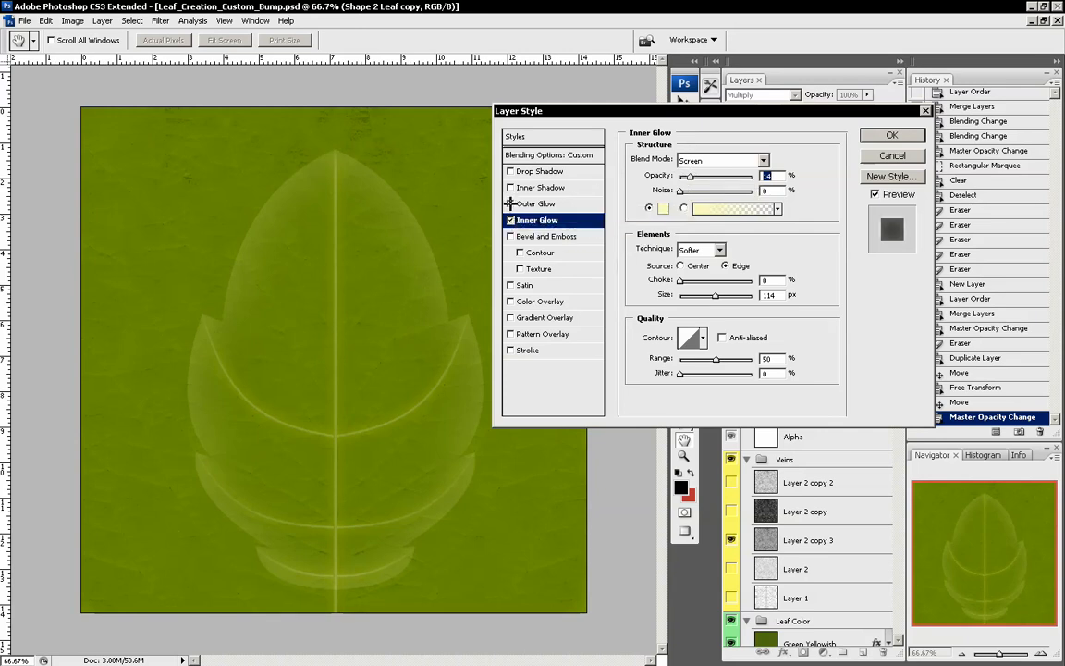
click(536, 203)
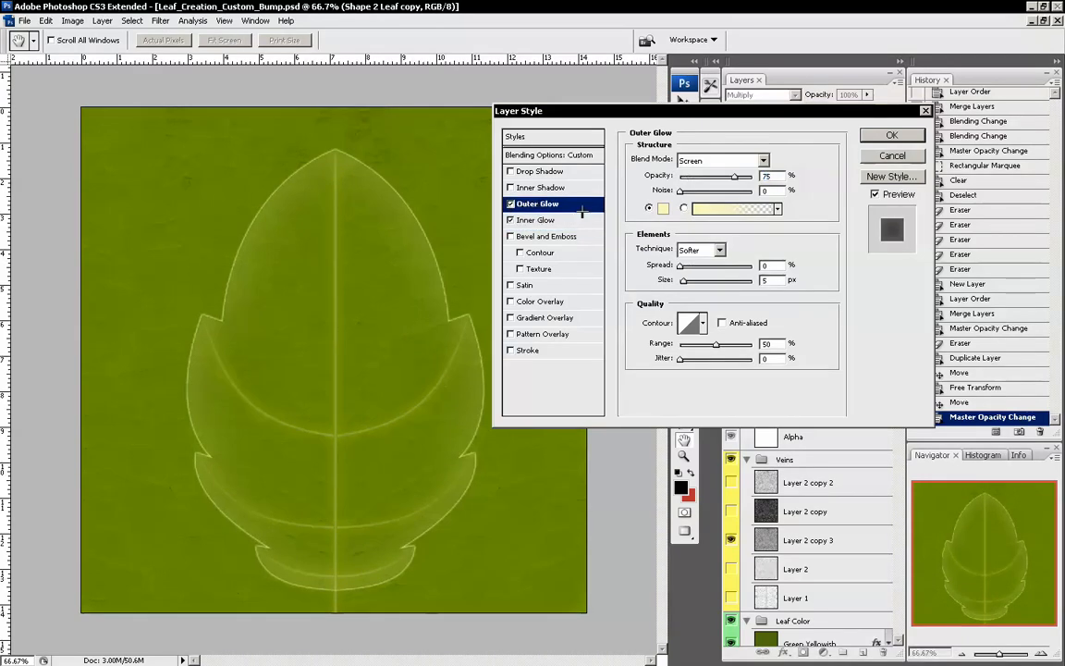
click(535, 218)
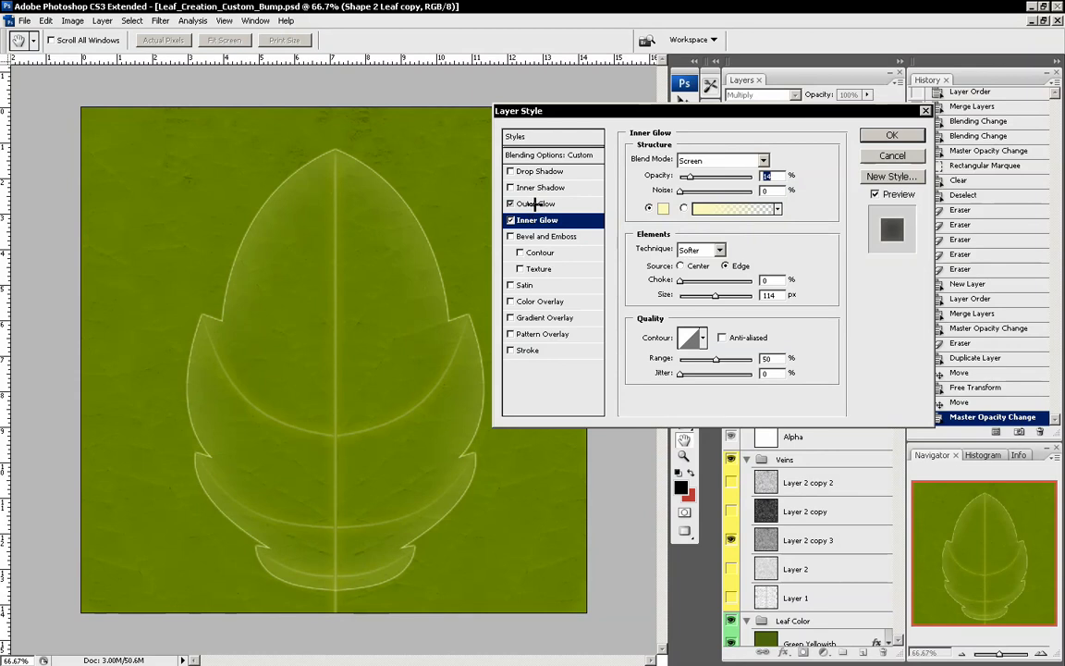
click(535, 204)
click(740, 176)
drag(740, 175, 687, 176)
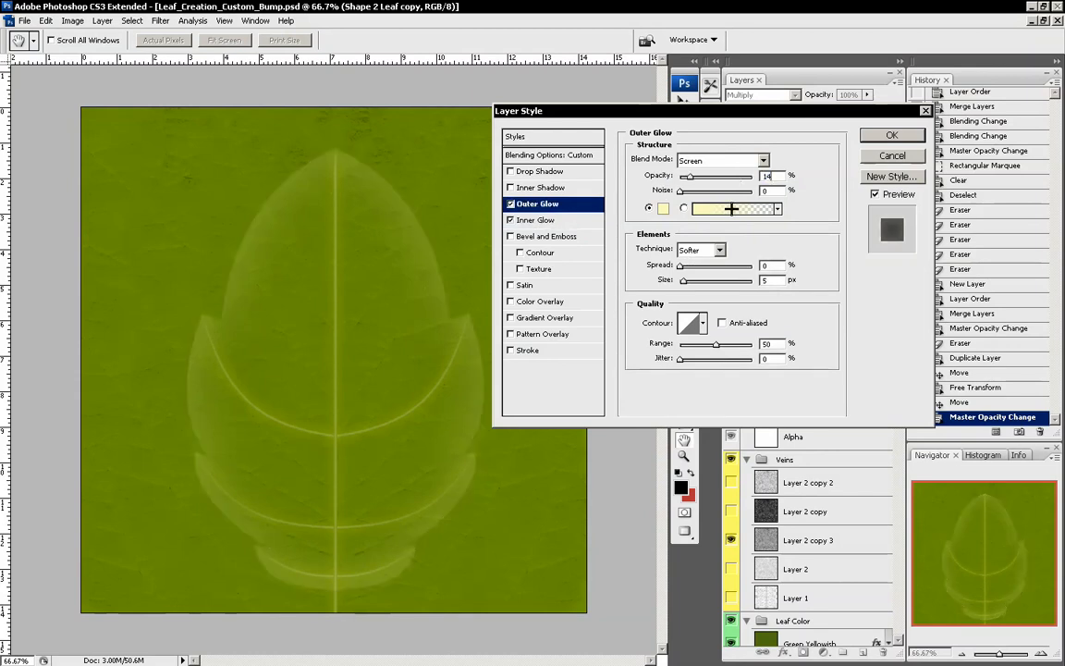
drag(683, 279, 701, 283)
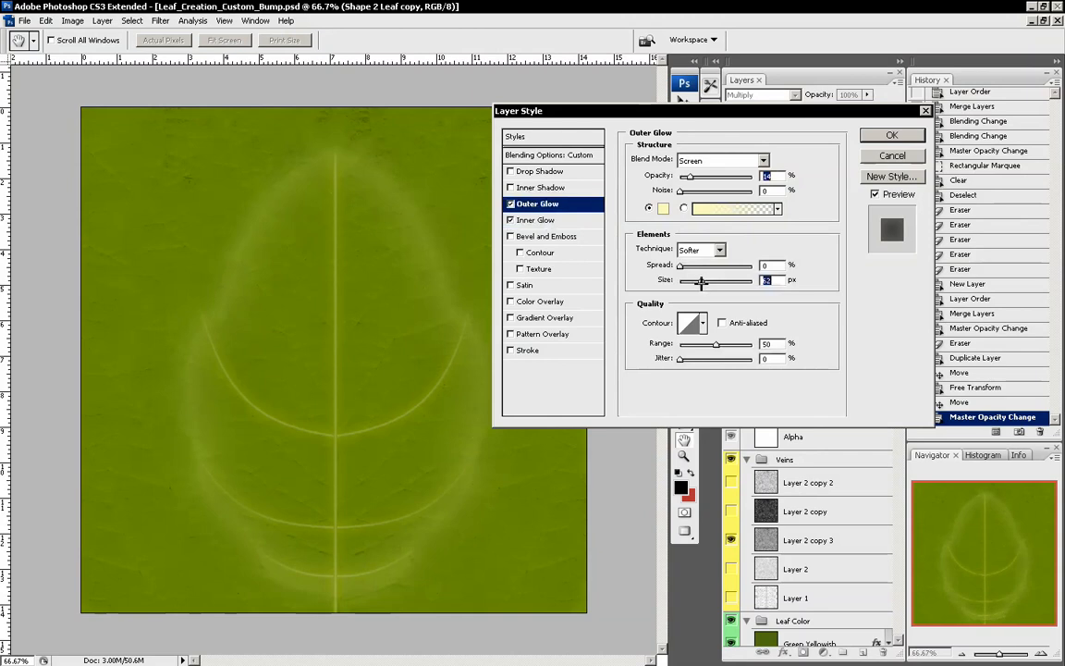
click(545, 219)
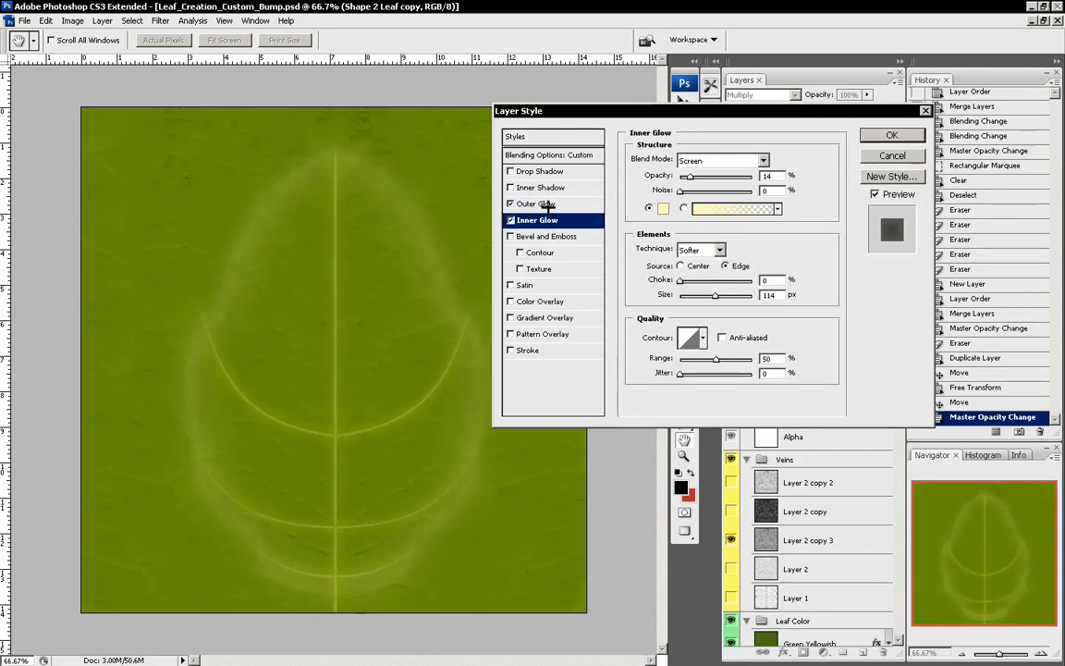
Slightly increase the size of the Outer Glow on the Shape 2 Leaf copy layer and apply the layer style
click(549, 204)
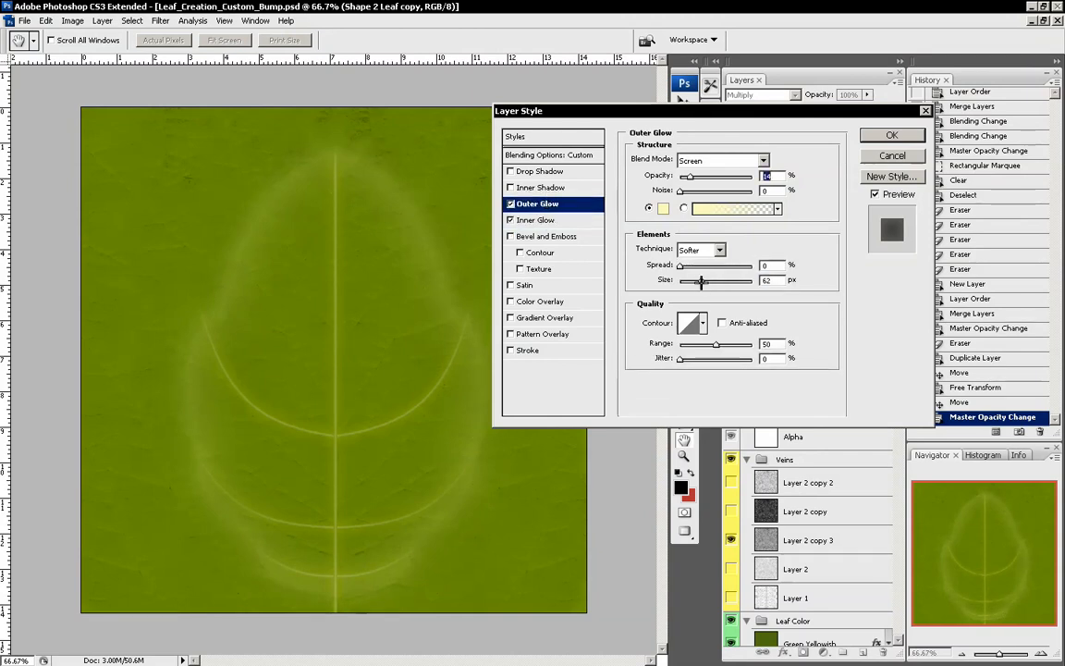
drag(700, 281, 702, 281)
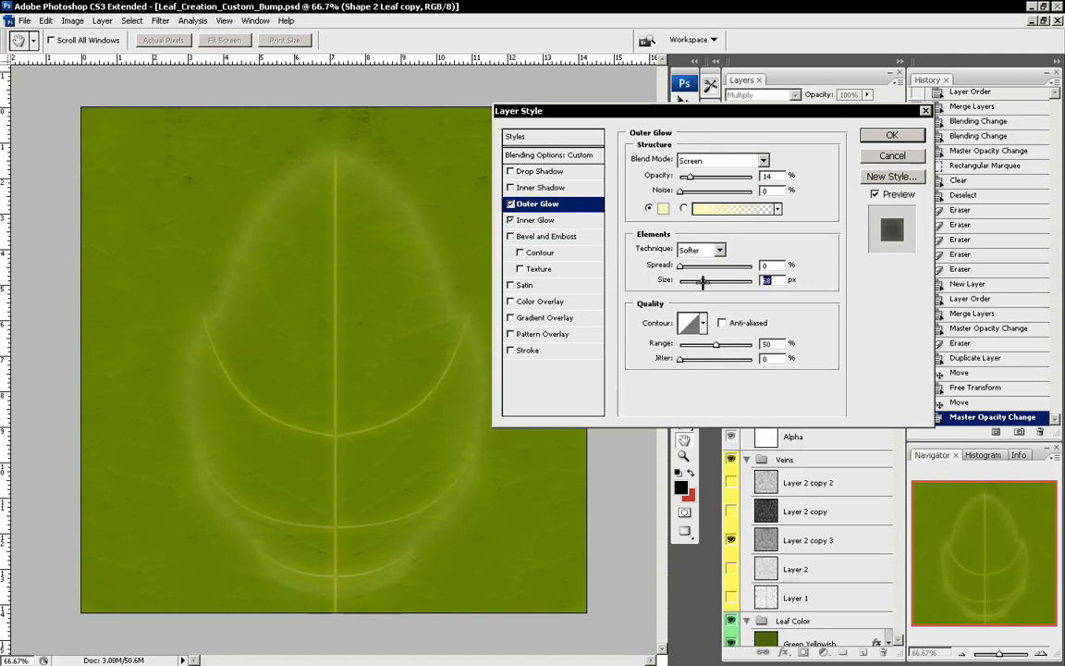
click(891, 135)
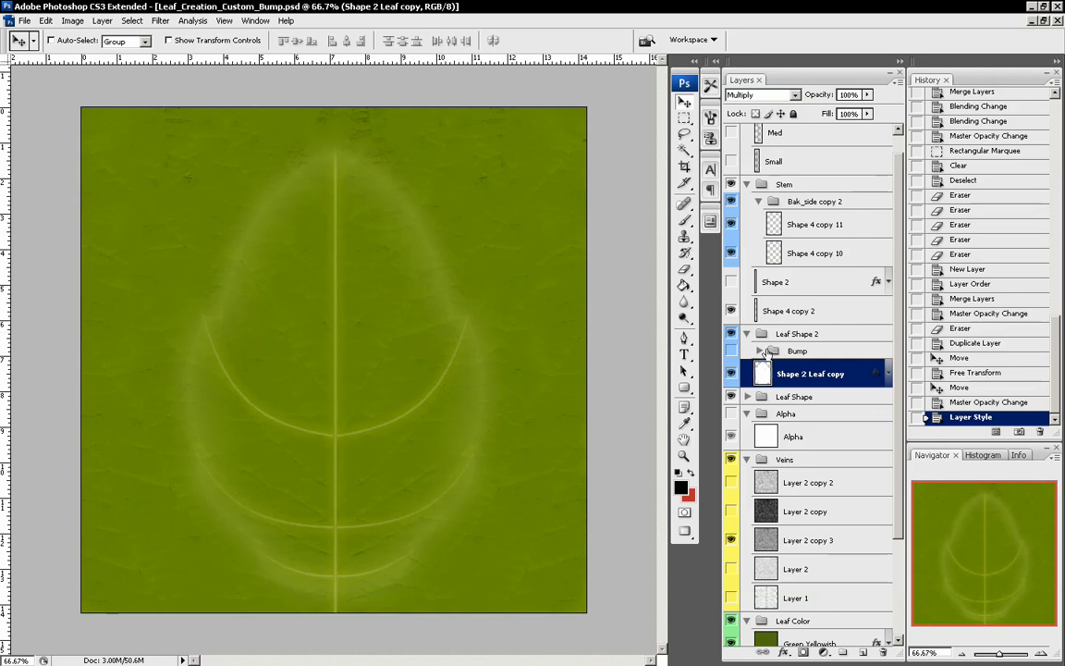
Set the opacity of the side vein layers Shape 4 copy 11 and Shape 4 copy 10 to 53%
click(740, 224)
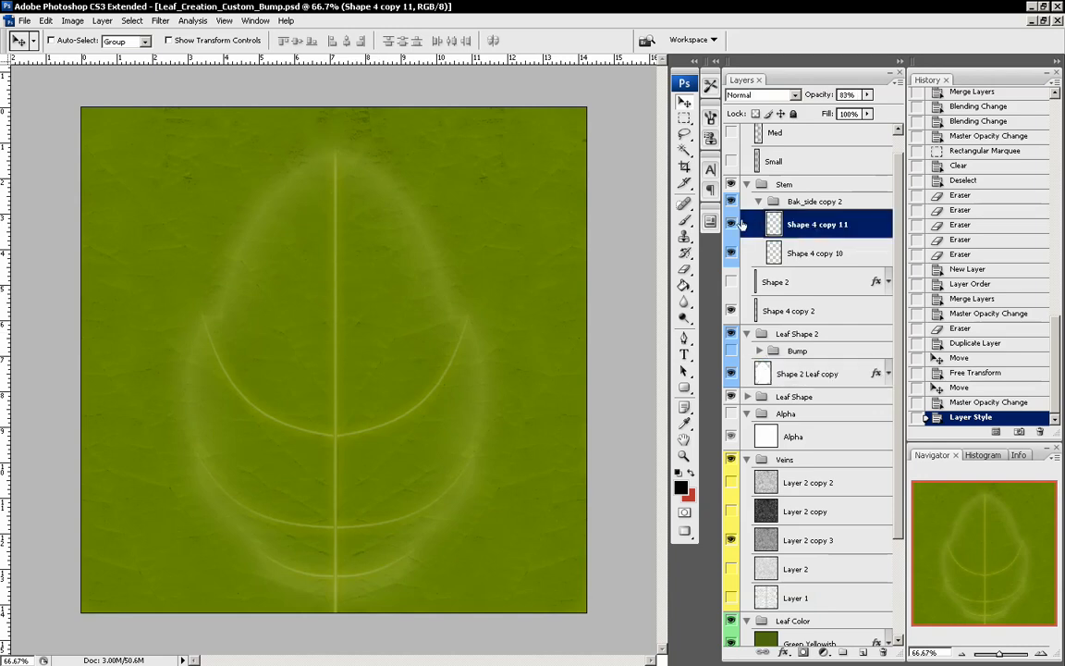
click(731, 223)
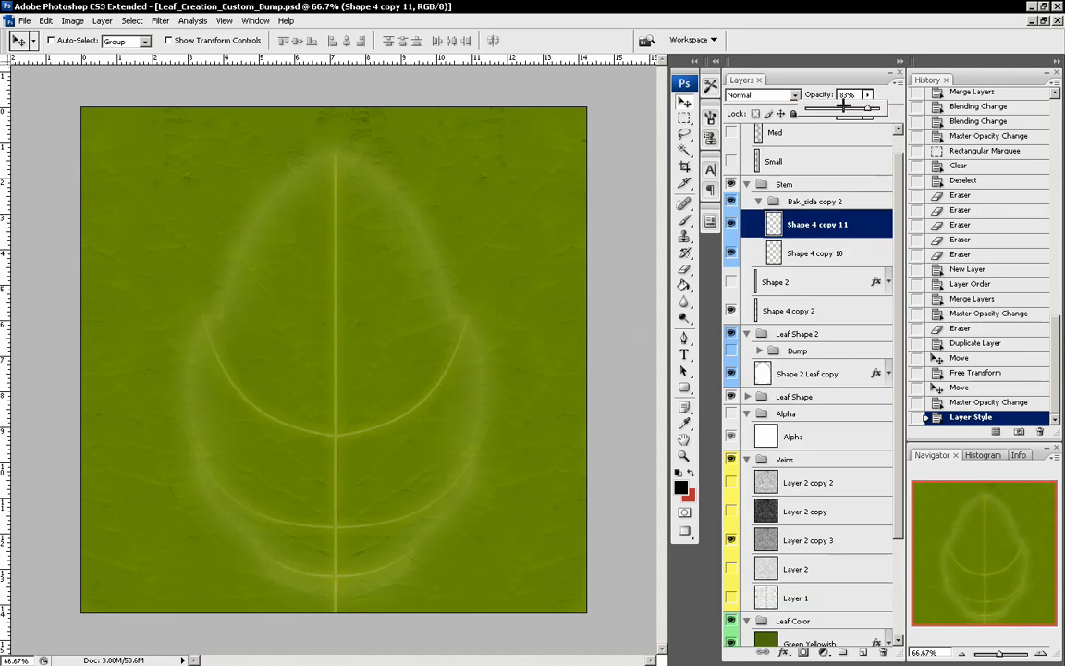
drag(866, 94, 844, 106)
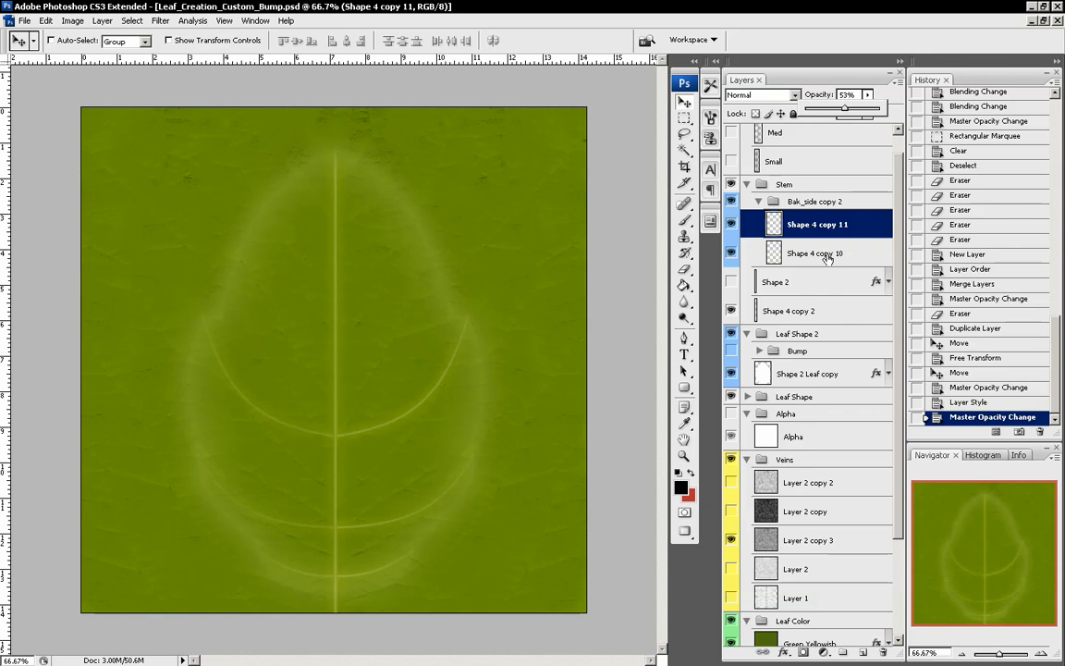
click(762, 251)
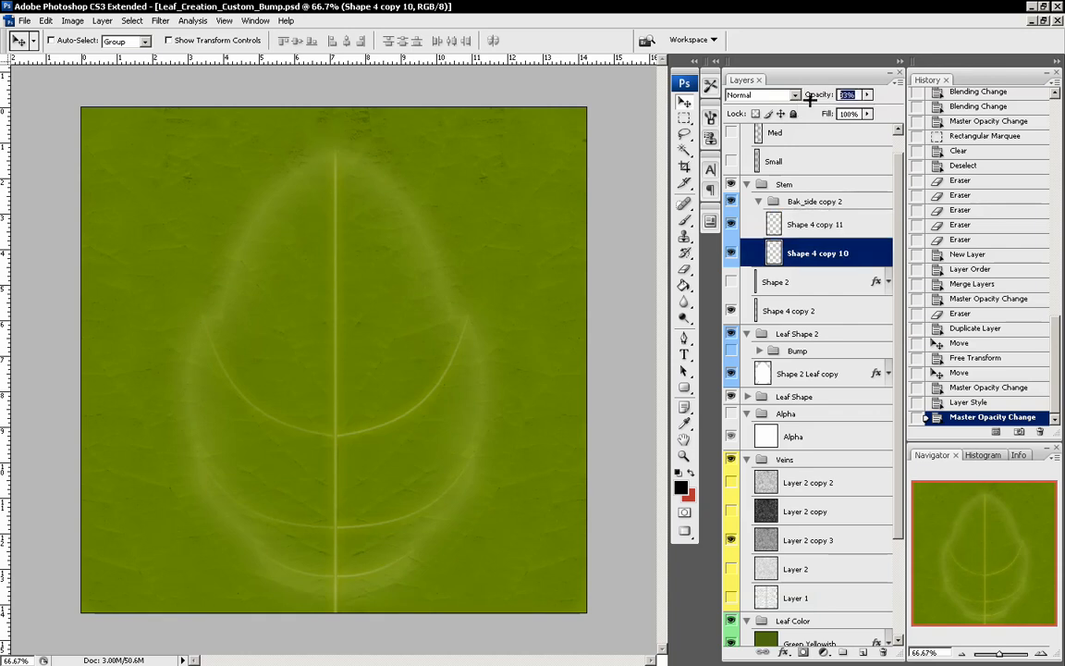
key(5)
key(3)
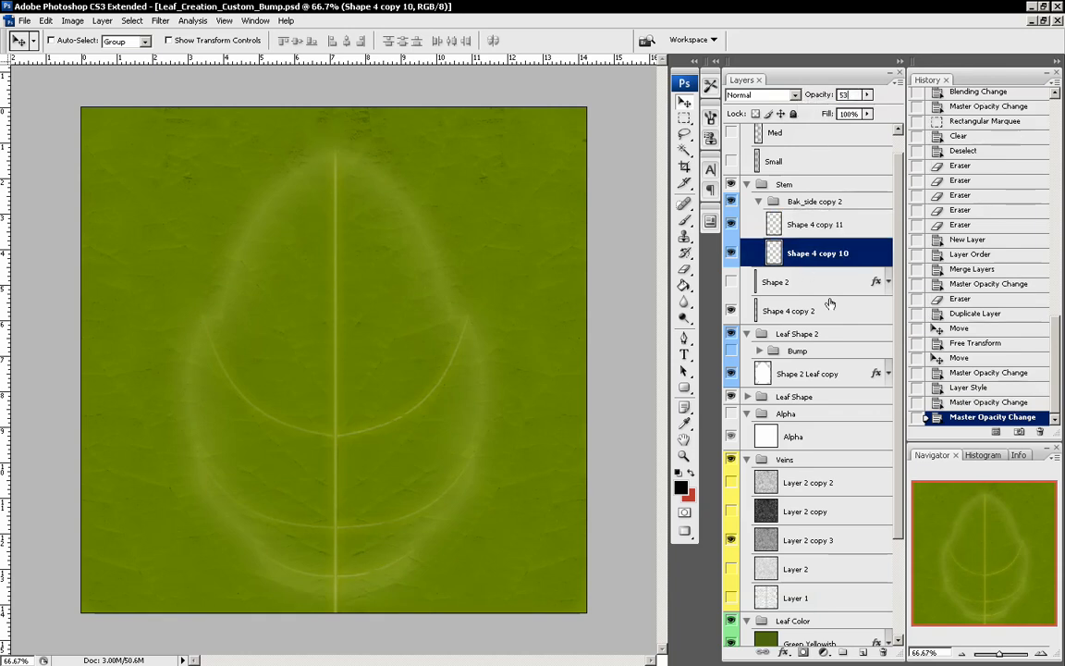
Lower the opacity of the Shape 4 copy 2 stem layer to 32%
click(786, 310)
click(731, 311)
click(731, 311)
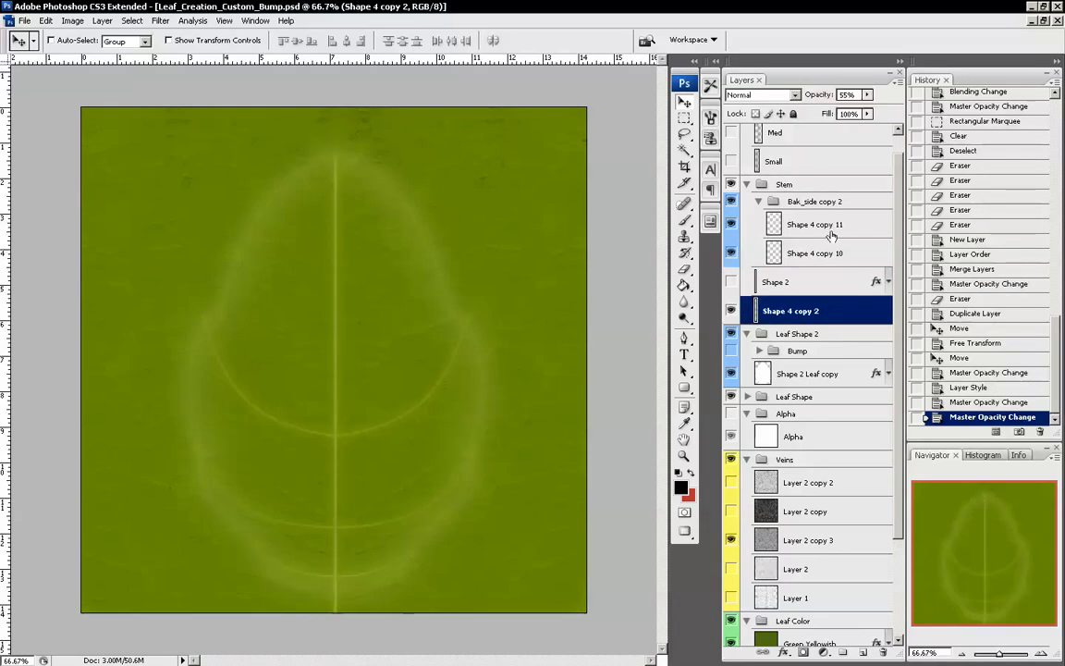
click(867, 94)
drag(895, 108, 846, 109)
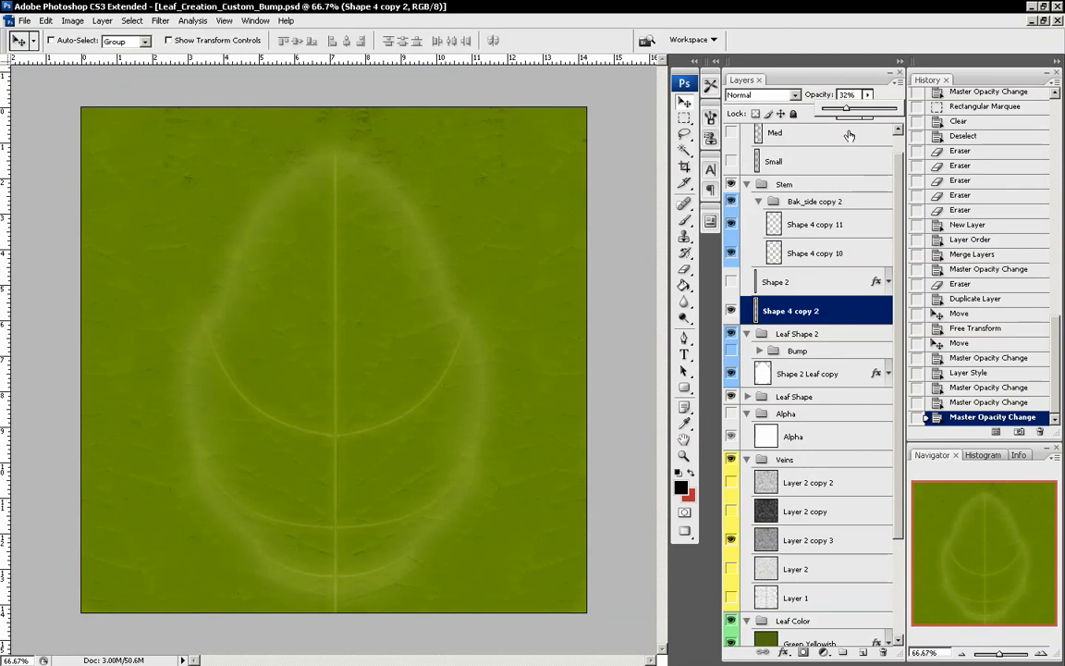
click(814, 261)
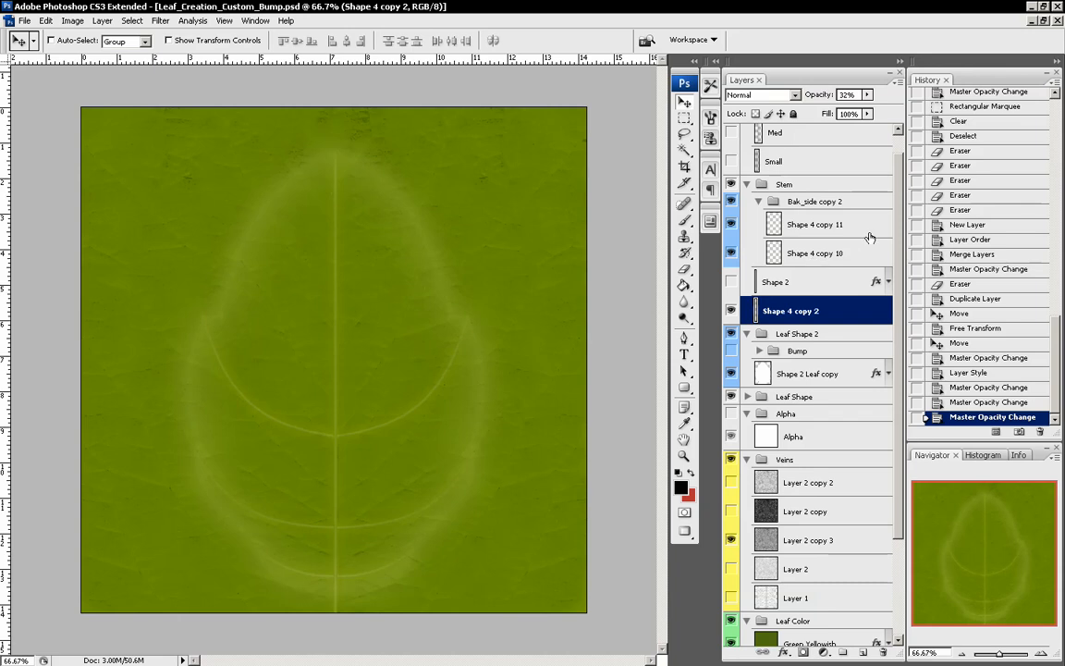
Raise the opacity of the Layer 2 copy 3 vein texture to 30%
scroll(899, 226, down, 5)
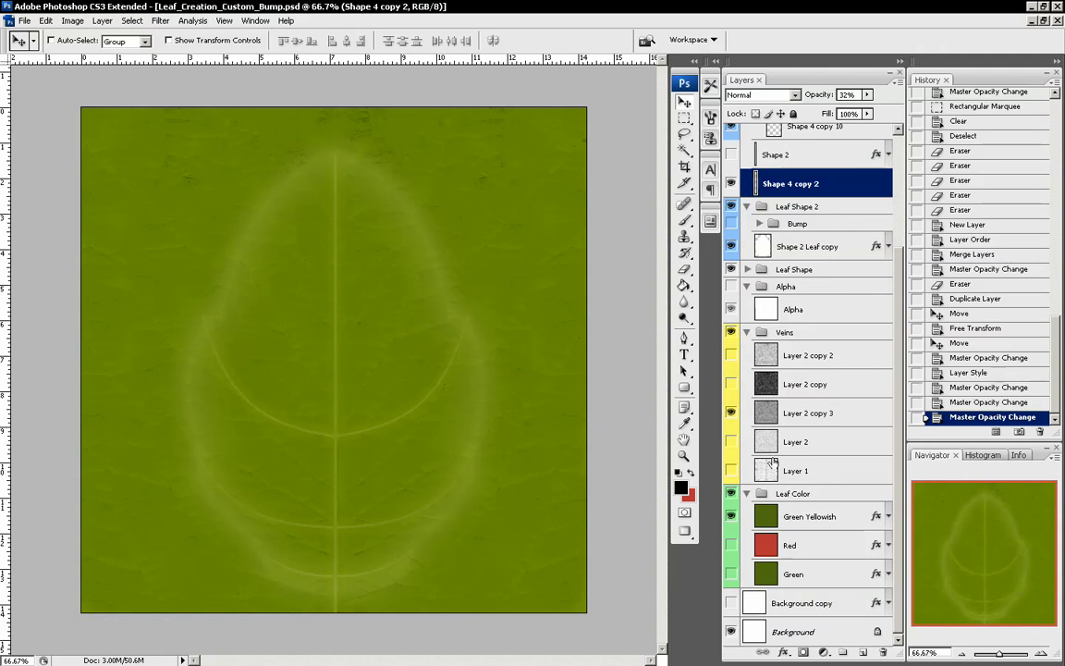
click(833, 412)
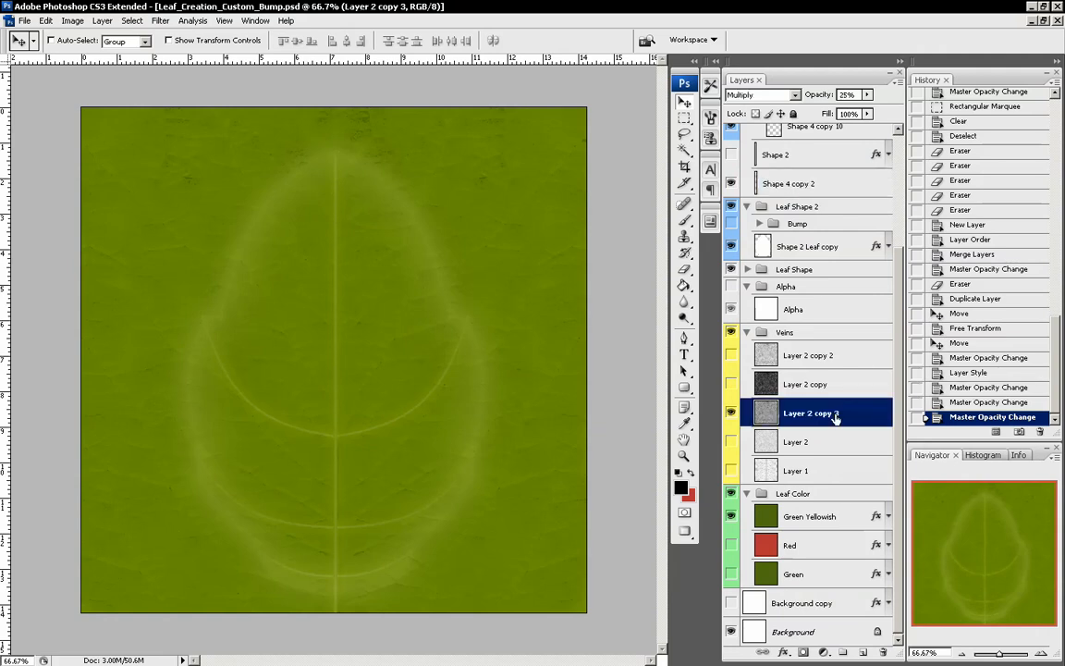
click(867, 94)
mouse_move(841, 108)
mouse_down()
mouse_move(854, 104)
mouse_move(842, 105)
mouse_up()
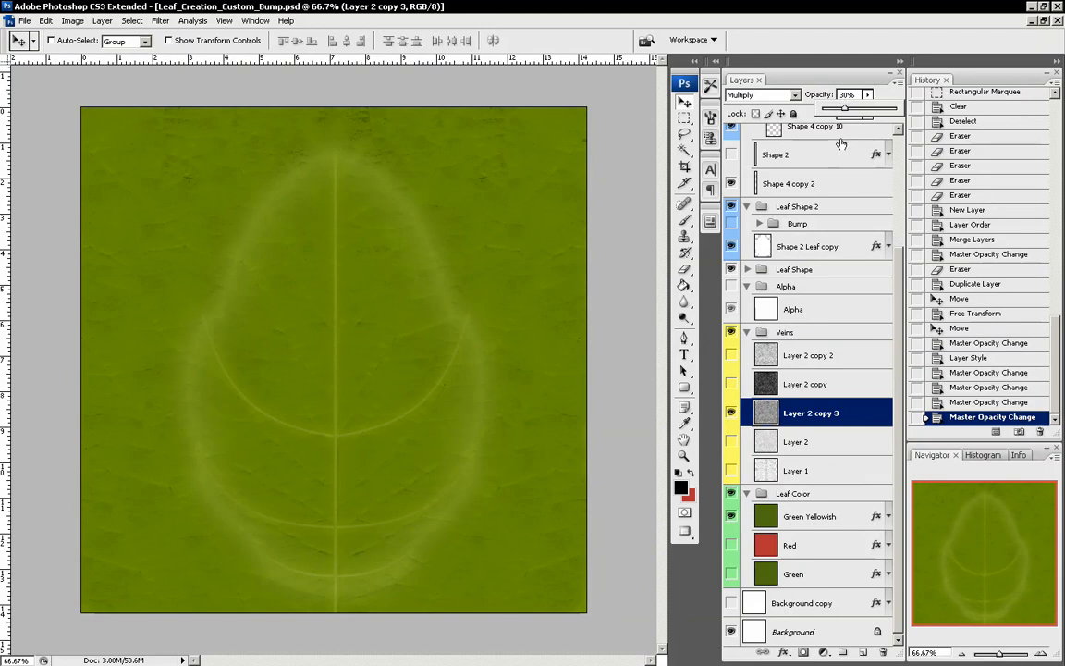
click(841, 143)
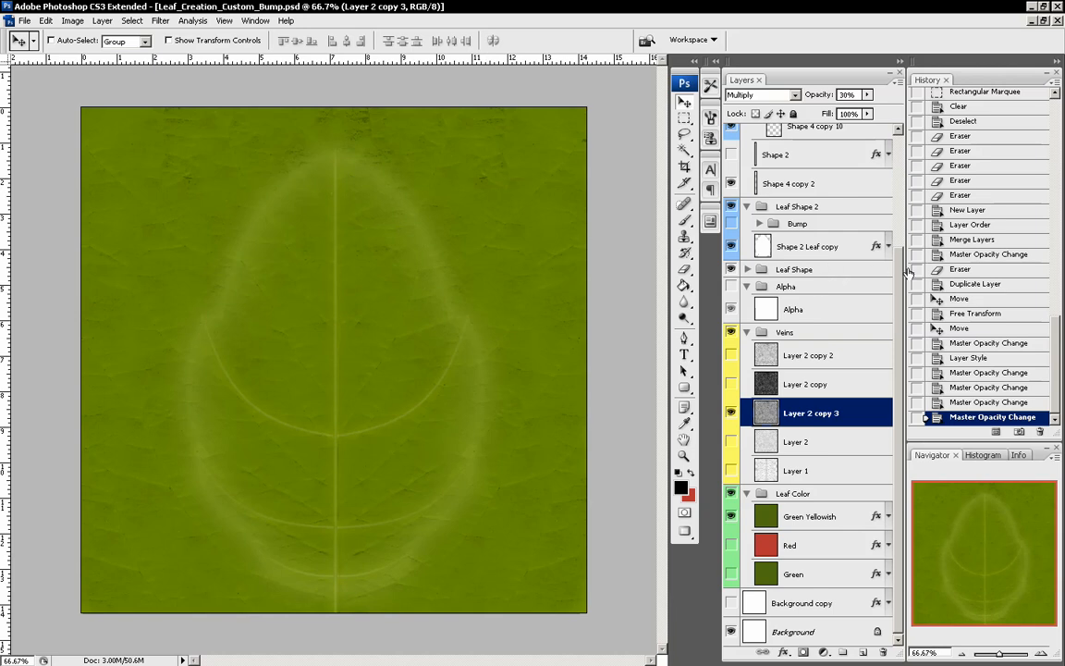
Duplicate the Edge Bump layer from the Bump group and move the copy into the Bak_side copy 2 group
scroll(832, 240, up, 4)
scroll(890, 185, up, 1)
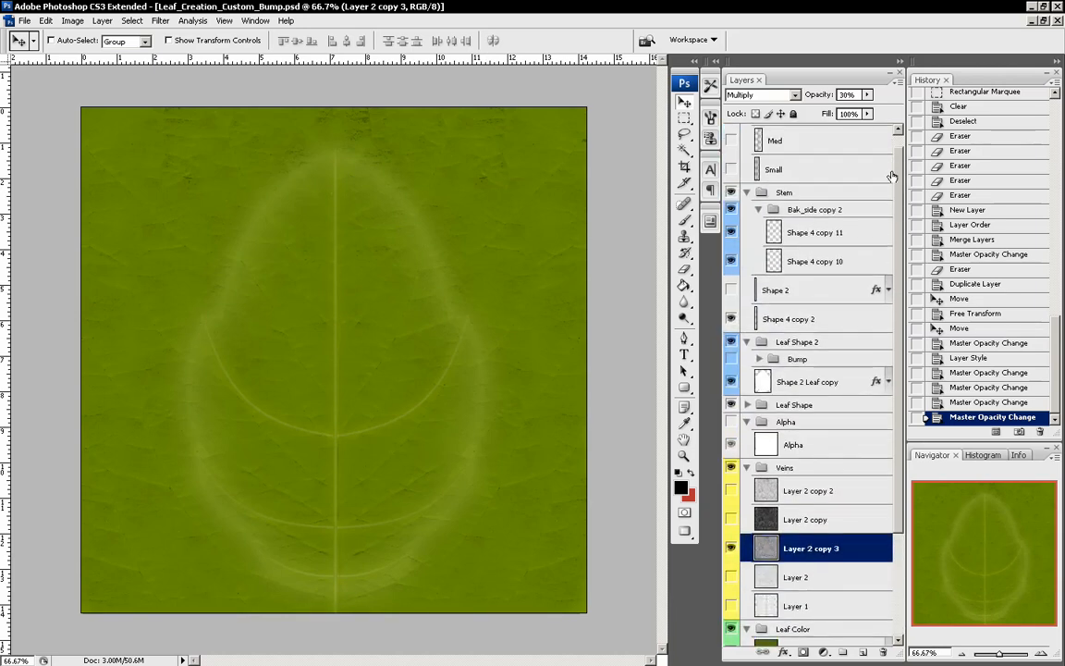
click(758, 210)
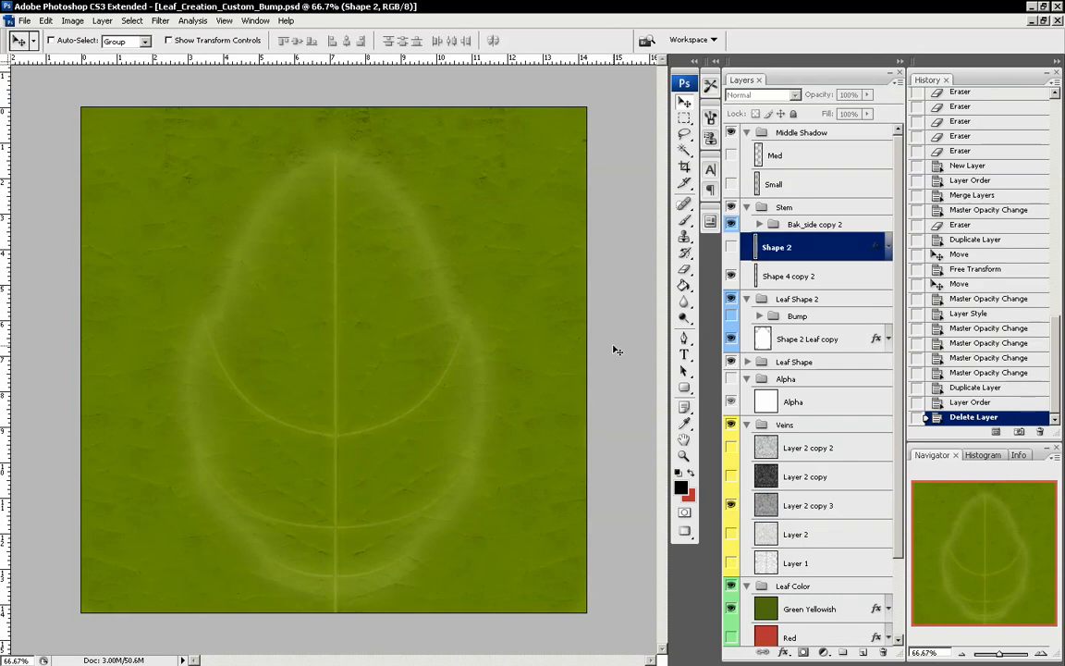
click(758, 317)
scroll(817, 388, down, 5)
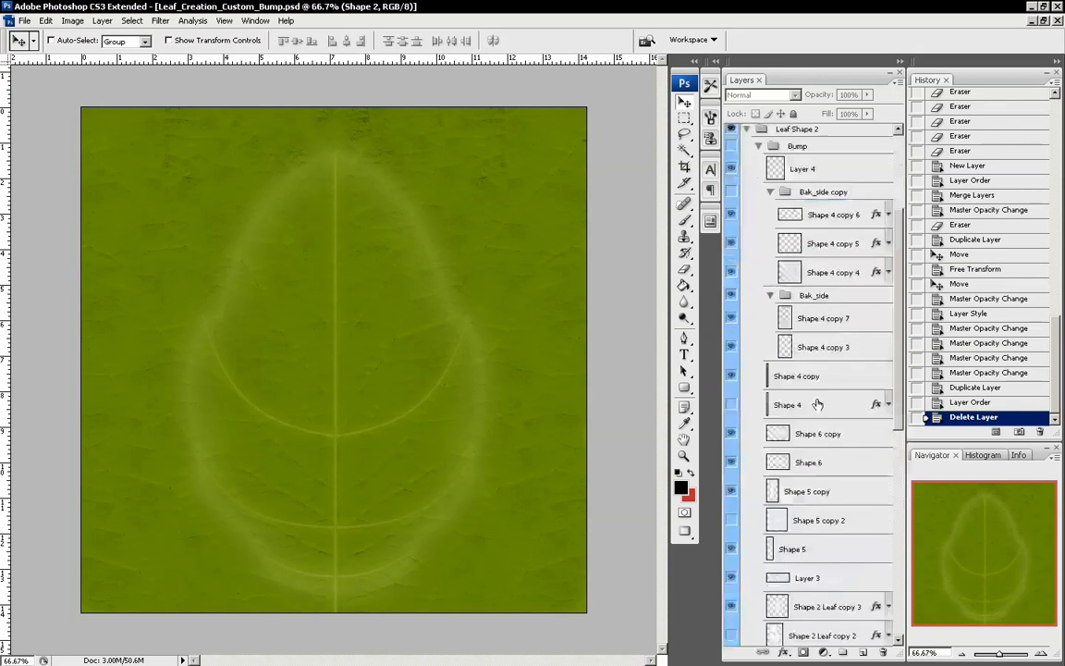
scroll(817, 410, down, 3)
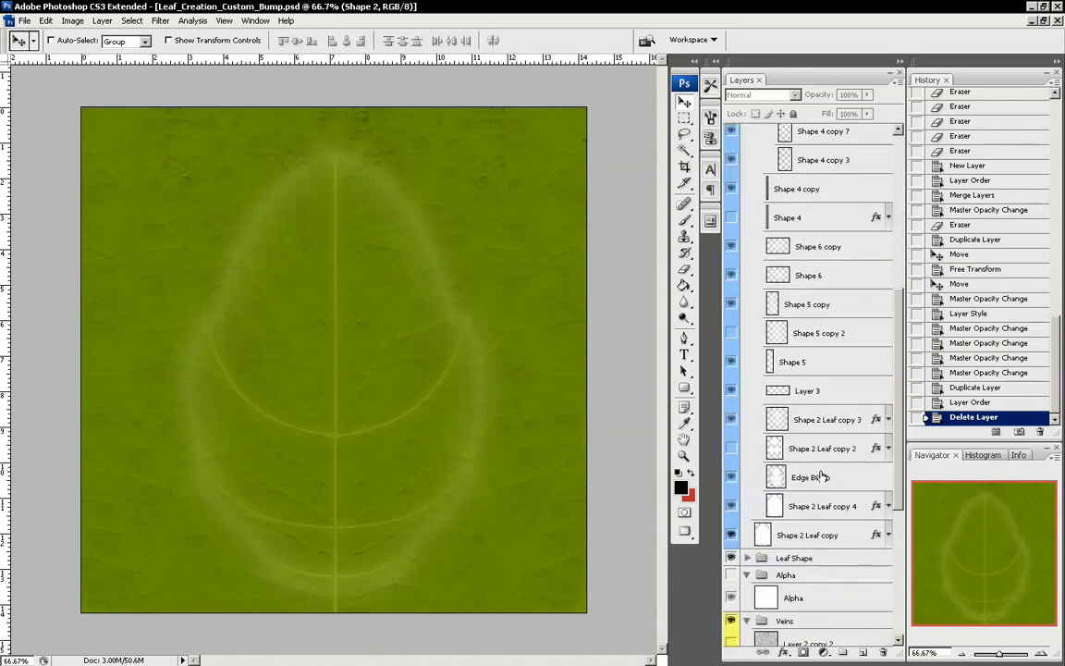
click(829, 478)
drag(829, 478, 861, 652)
drag(777, 477, 831, 227)
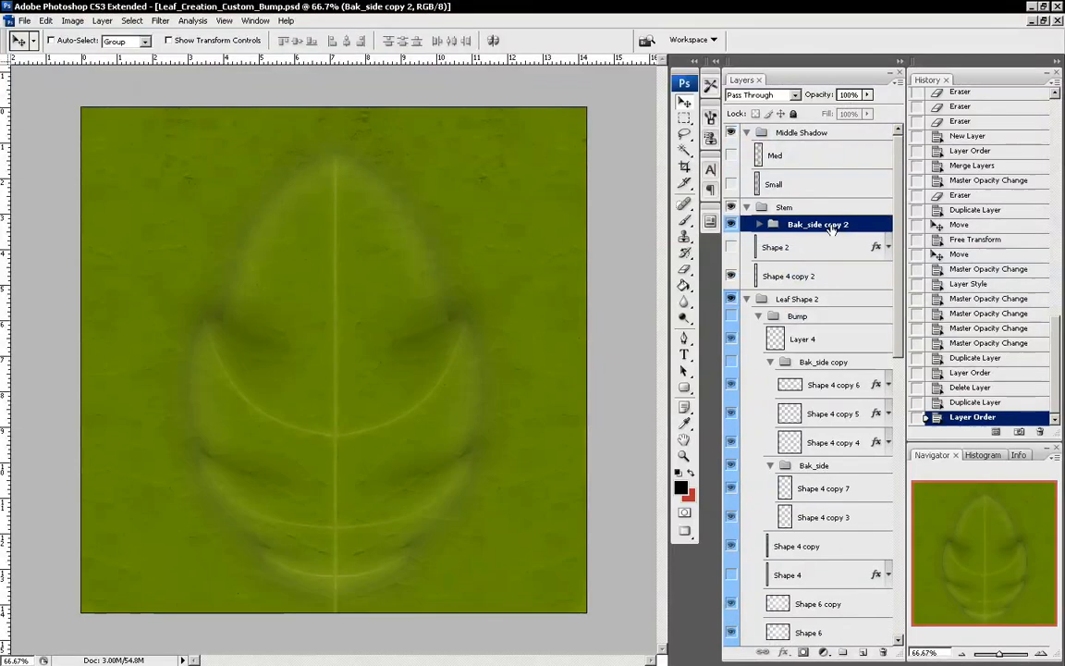
click(759, 315)
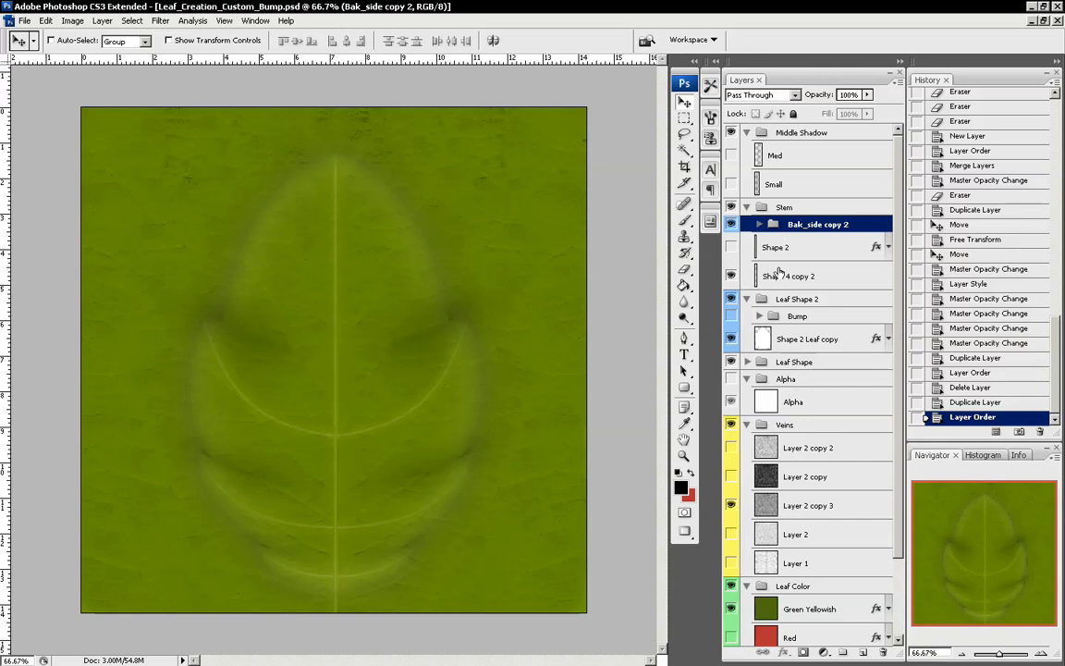
Colorize the Edge Bump copy layer using Hue/Saturation with hue 65 and saturation 40, and compare it with the original
click(757, 225)
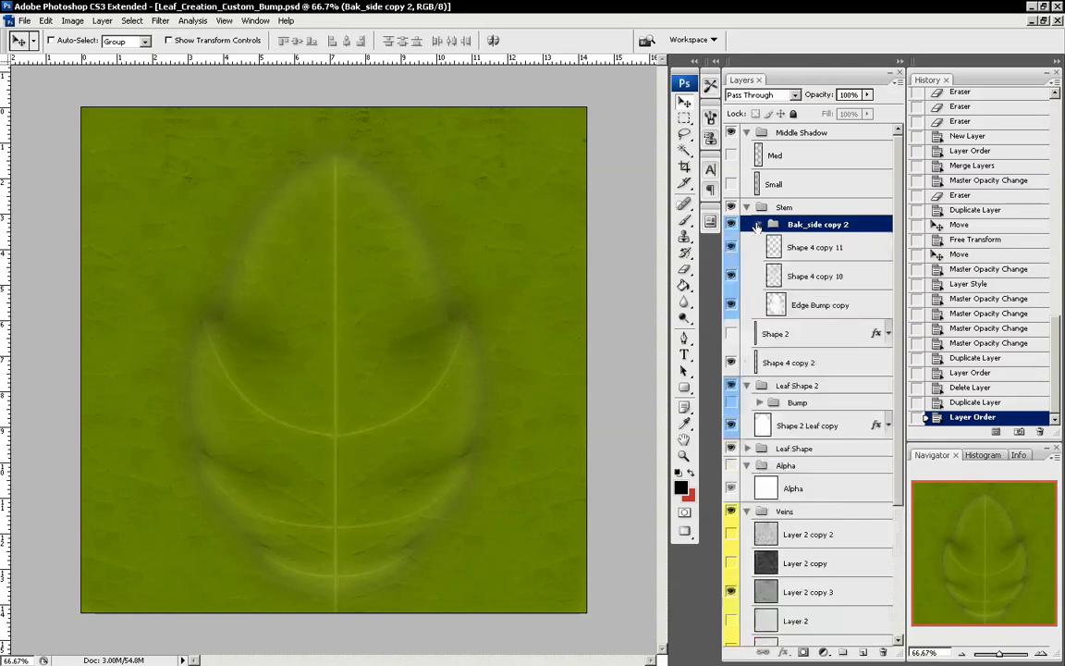
click(816, 308)
key(ctrl+u)
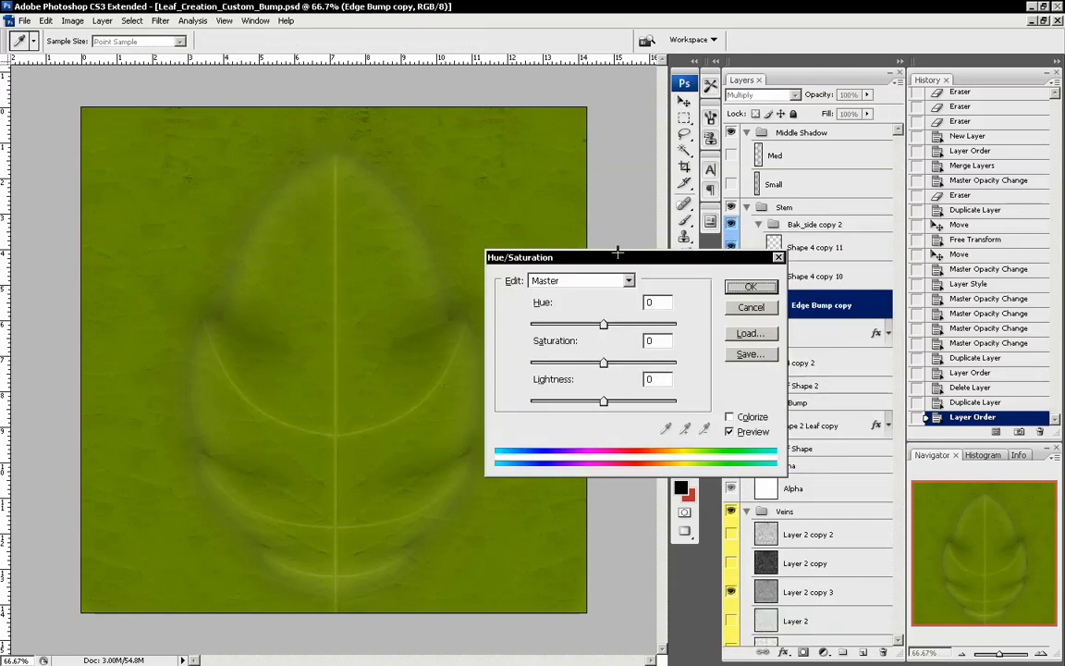
click(728, 416)
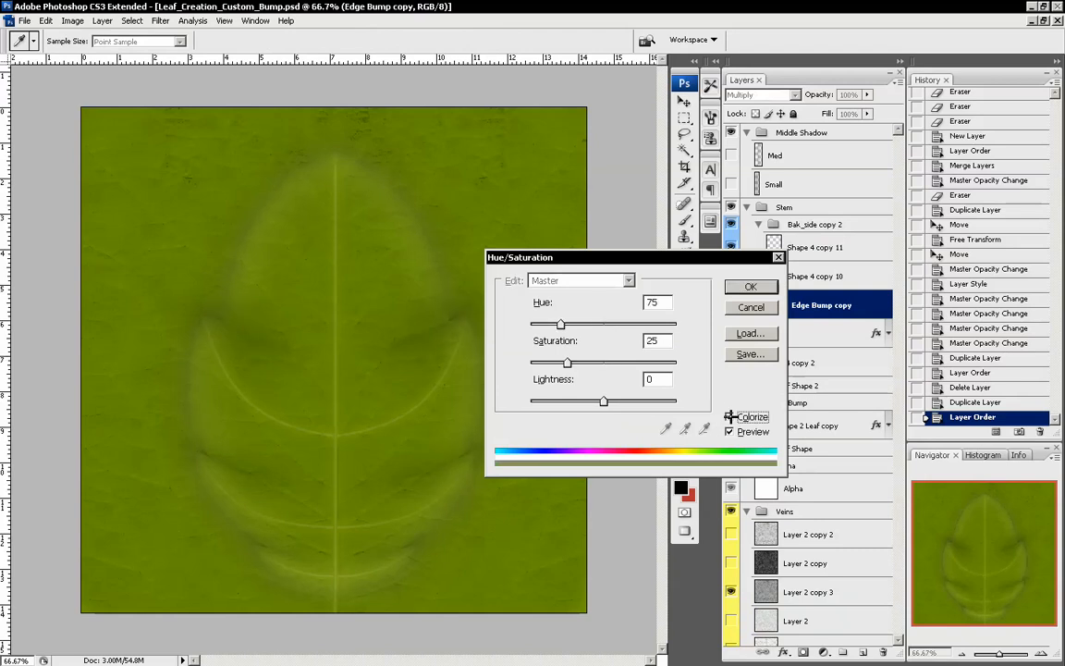
click(607, 323)
drag(604, 324, 645, 363)
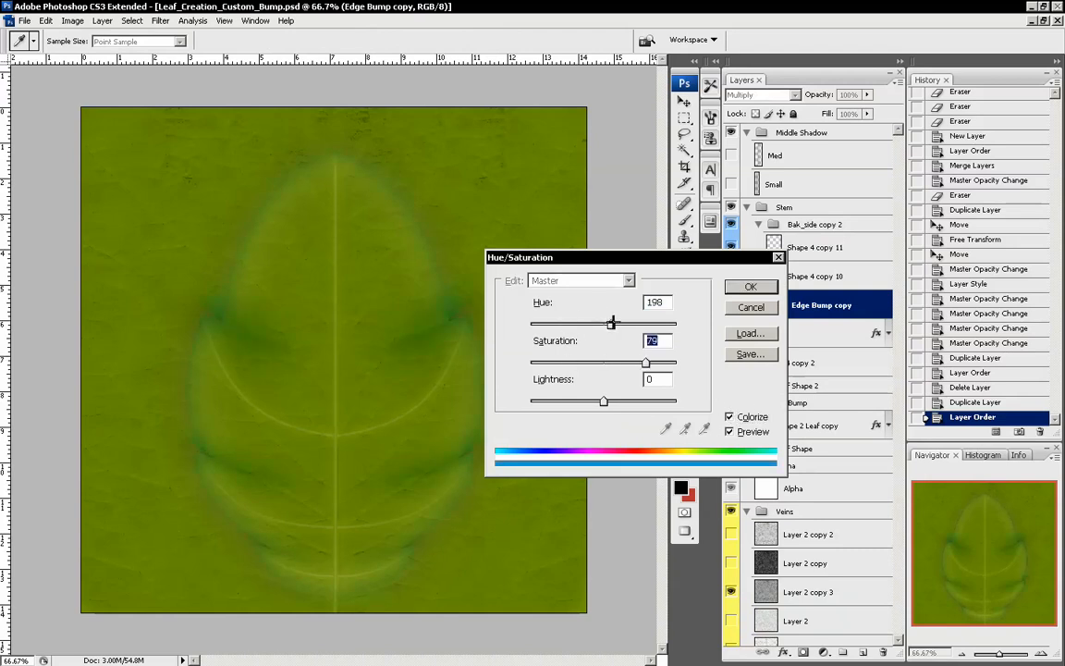
drag(610, 324, 556, 325)
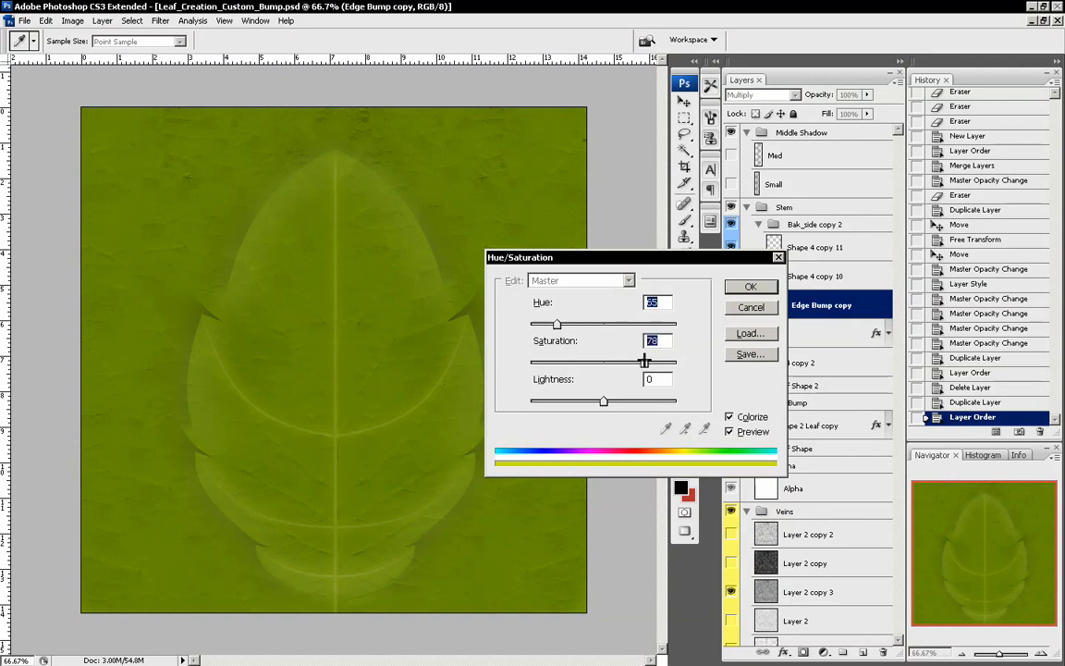
drag(645, 361, 588, 362)
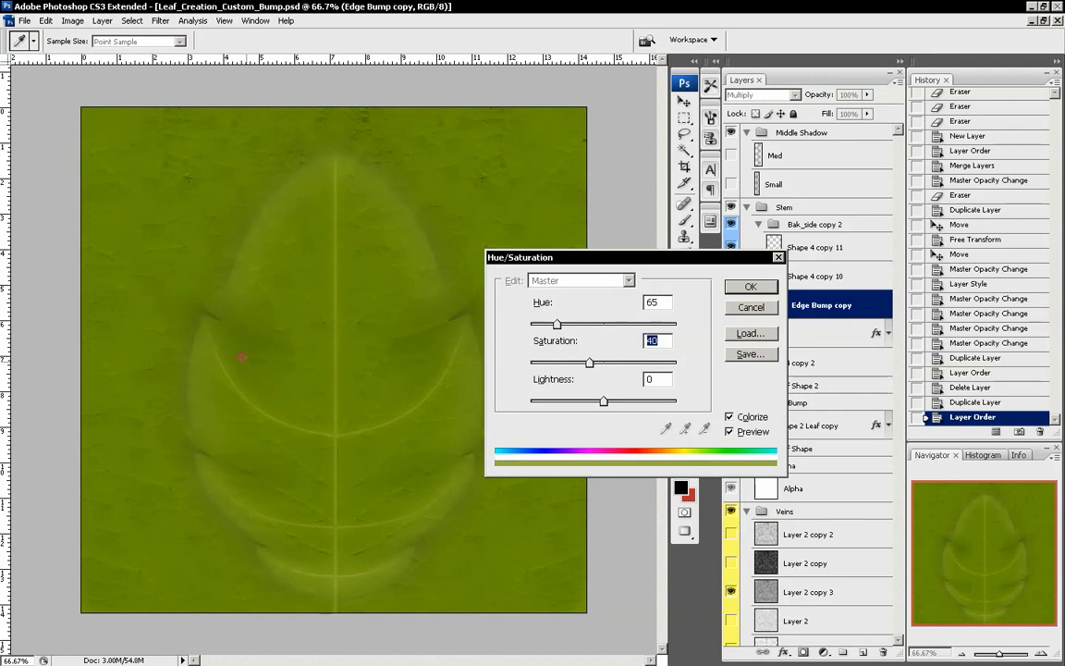
click(728, 431)
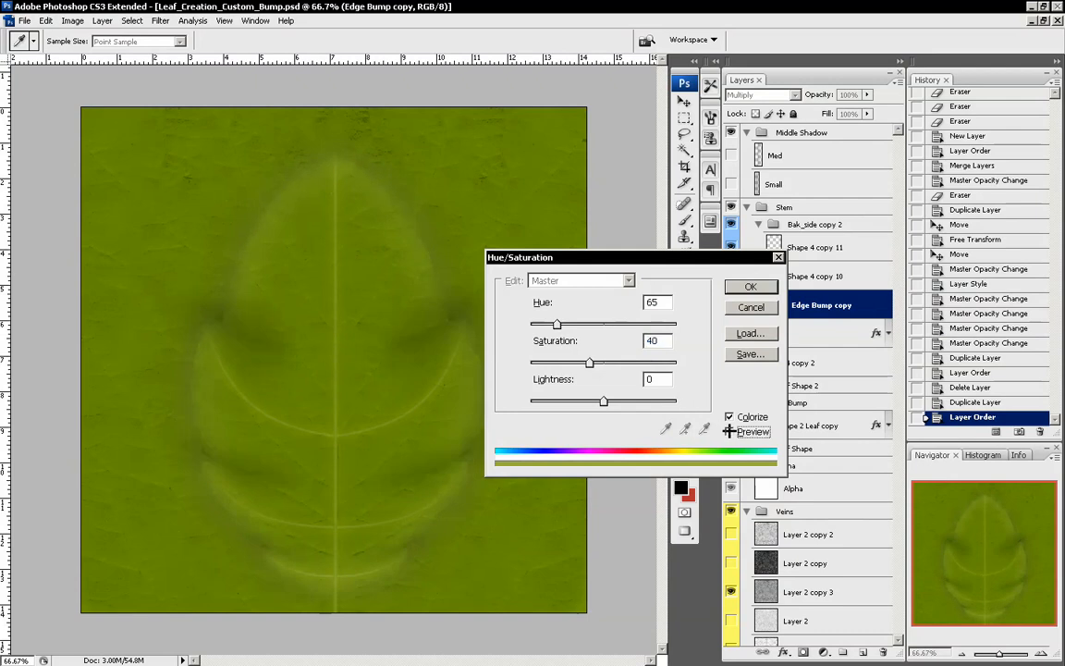
click(728, 431)
Set the Edge Bump copy colorization to hue 58, saturation 88 and lightness +63, and apply it
drag(604, 401, 647, 407)
drag(592, 363, 659, 363)
mouse_move(558, 324)
mouse_down()
mouse_move(578, 326)
mouse_move(557, 325)
mouse_up()
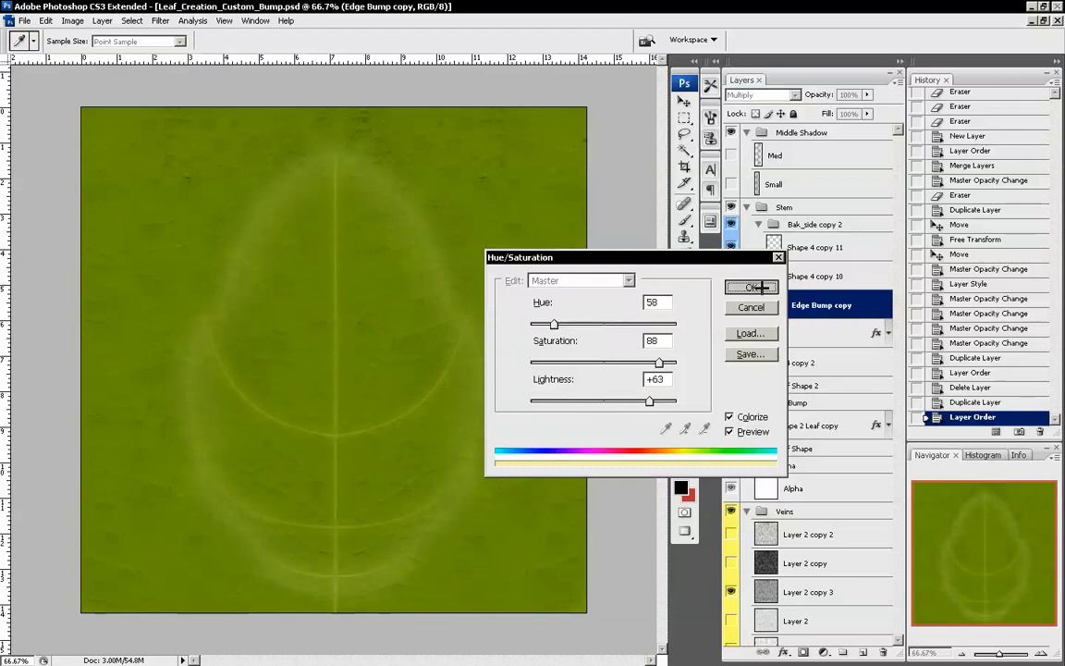
click(749, 286)
Try blend modes on the Edge Bump copy layer, starting with Normal and Multiply and continuing through to Luminosity
click(758, 96)
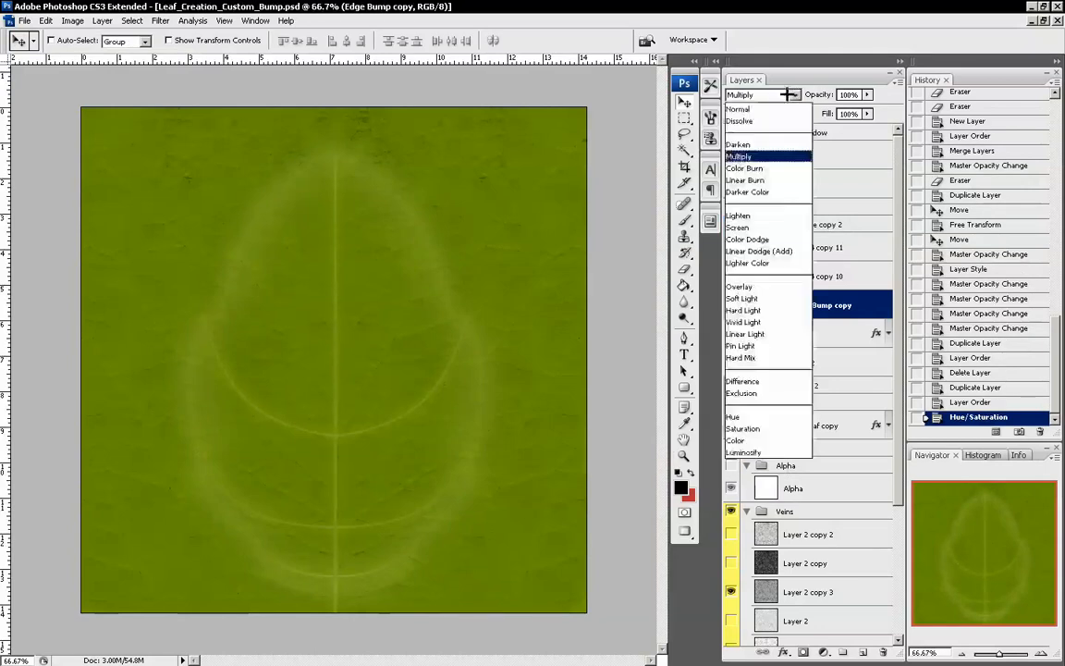
click(758, 109)
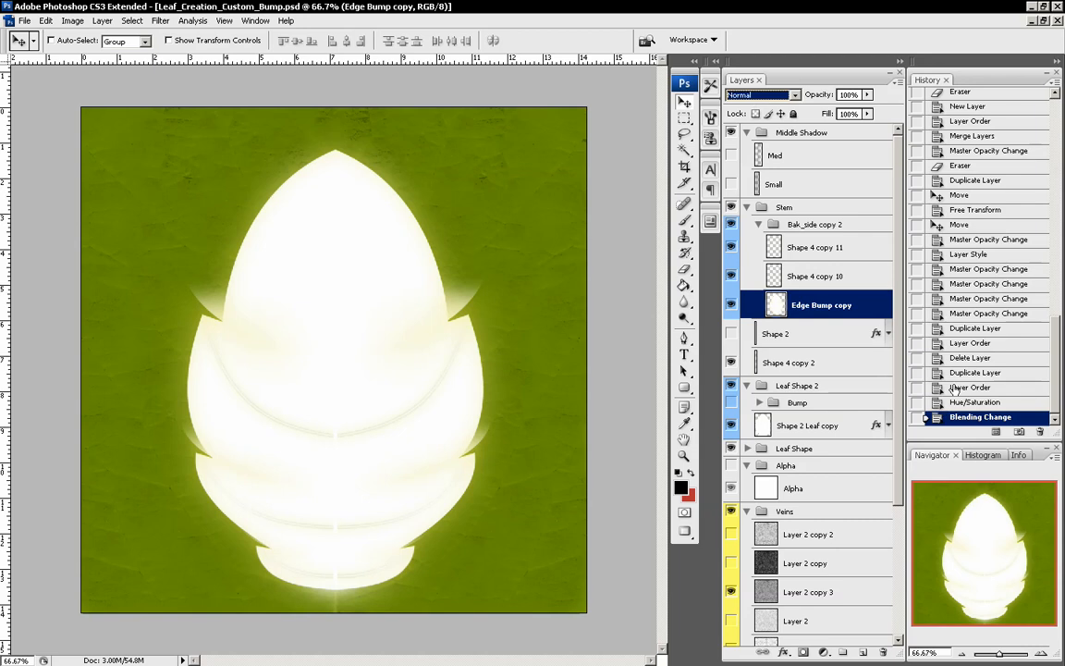
click(758, 95)
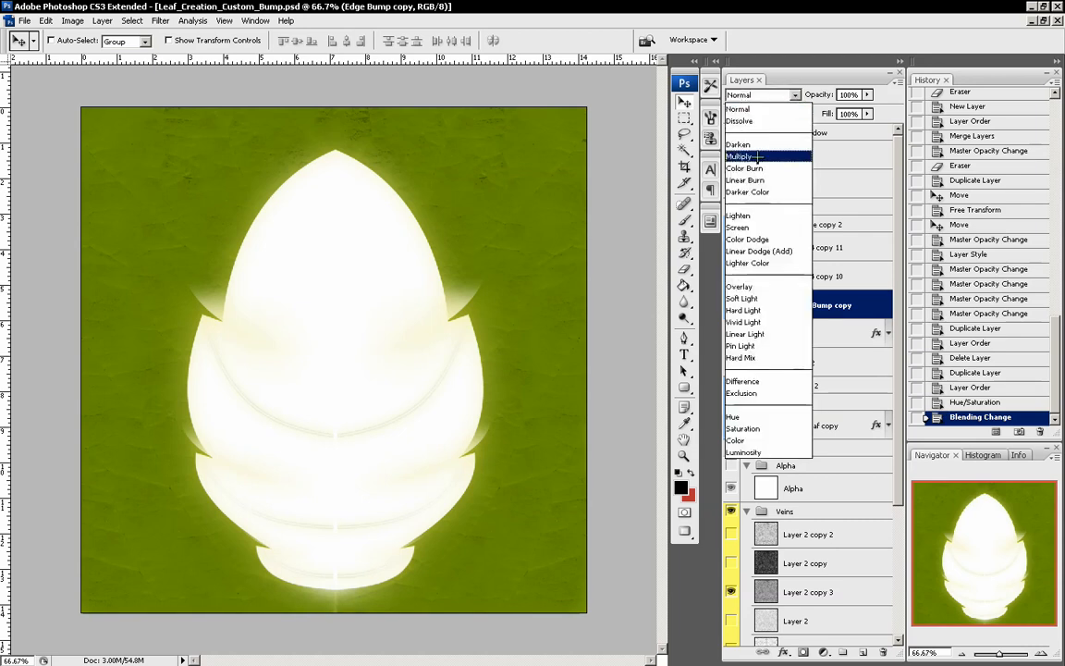
click(758, 156)
scroll(742, 95, down, 3)
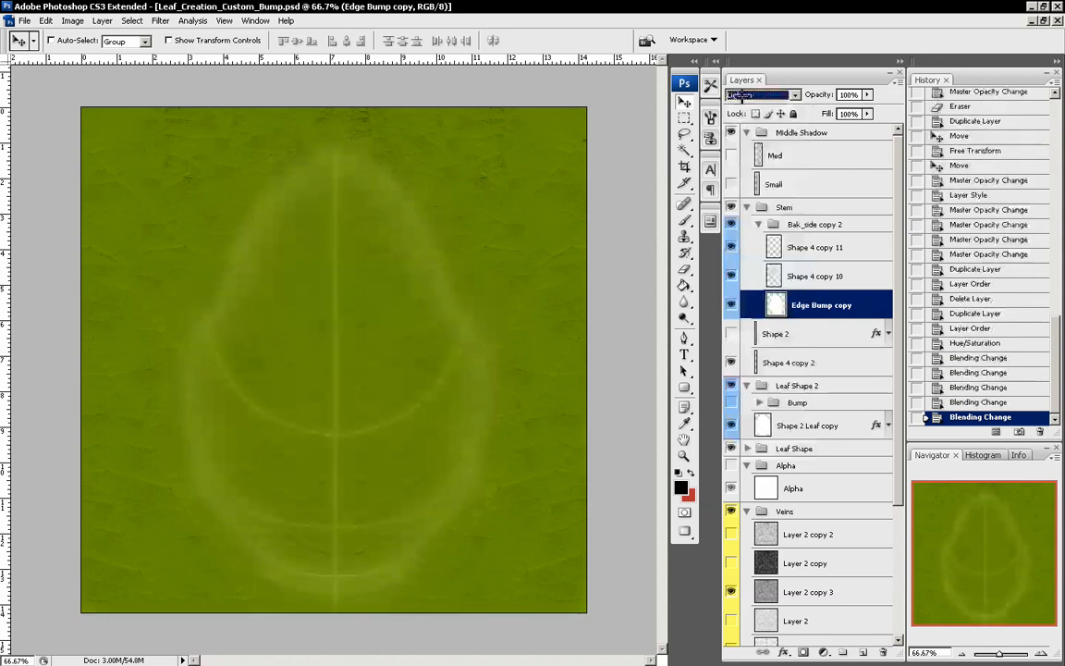
scroll(742, 95, down, 6)
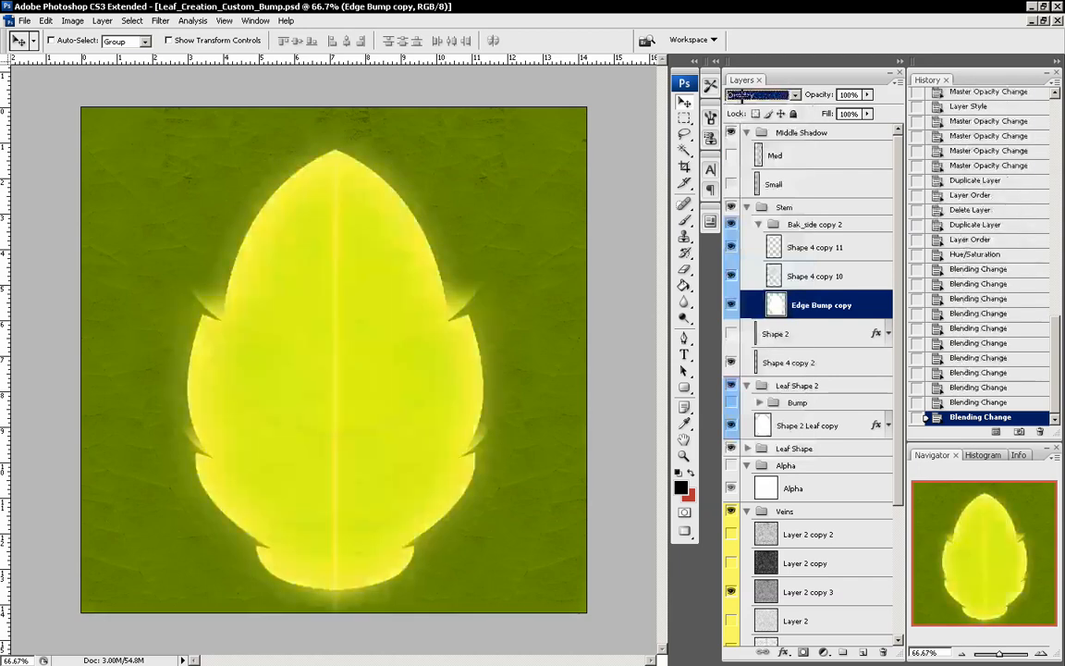
scroll(742, 95, down, 4)
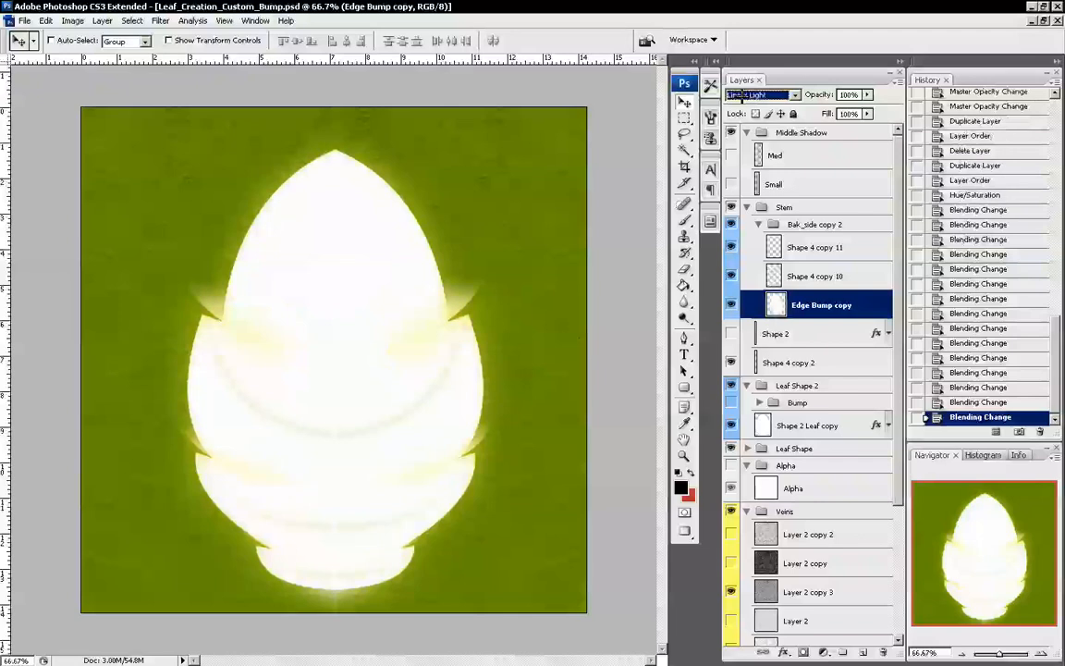
scroll(743, 96, down, 4)
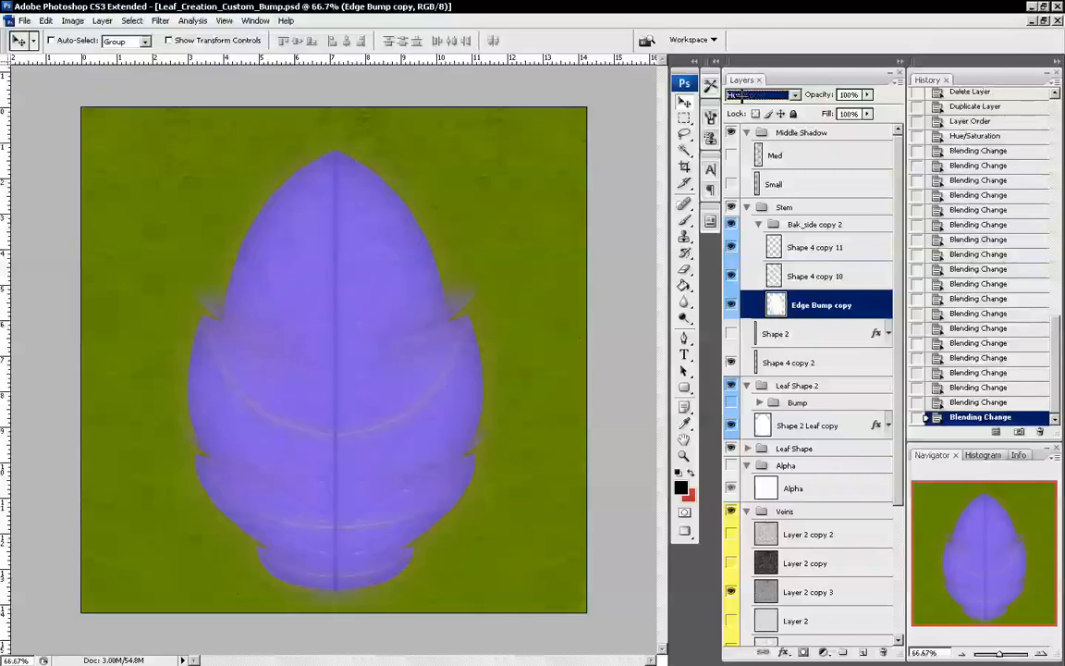
scroll(742, 95, down, 4)
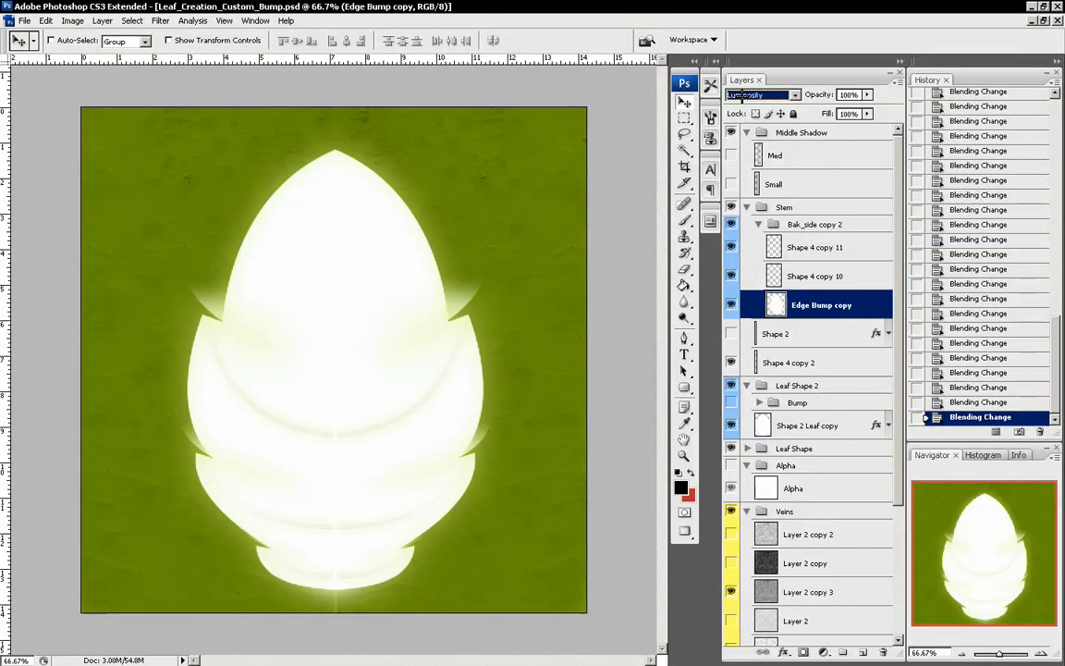
Try the Darken blend mode on the Edge Bump copy layer and compare the leaf with the layer hidden and shown
click(742, 95)
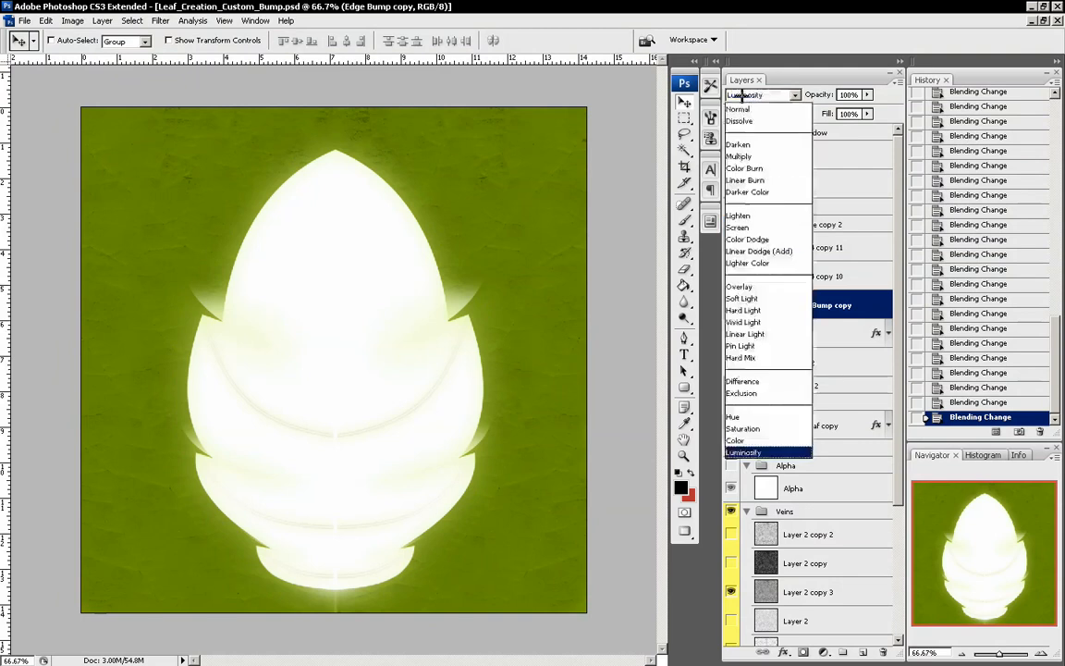
click(743, 102)
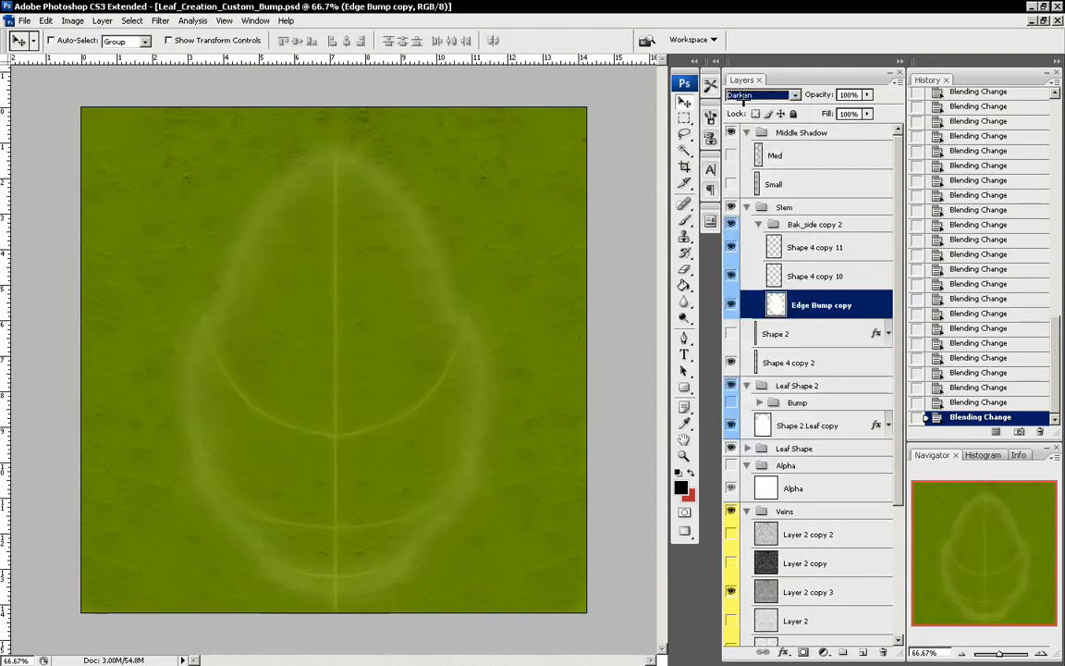
click(731, 306)
click(731, 306)
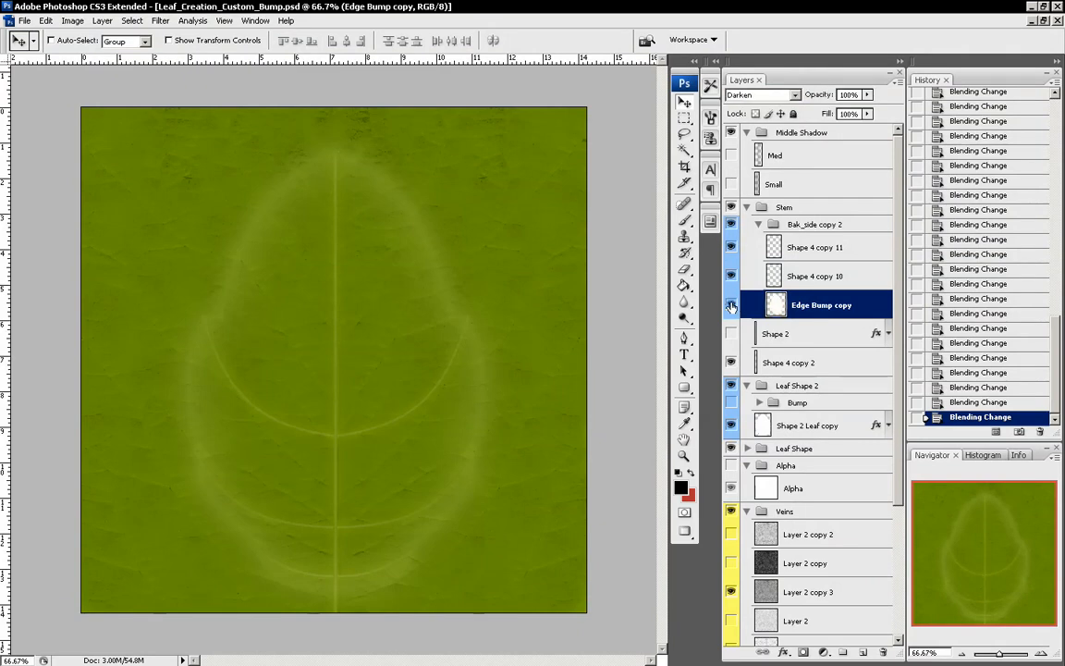
click(731, 306)
click(732, 306)
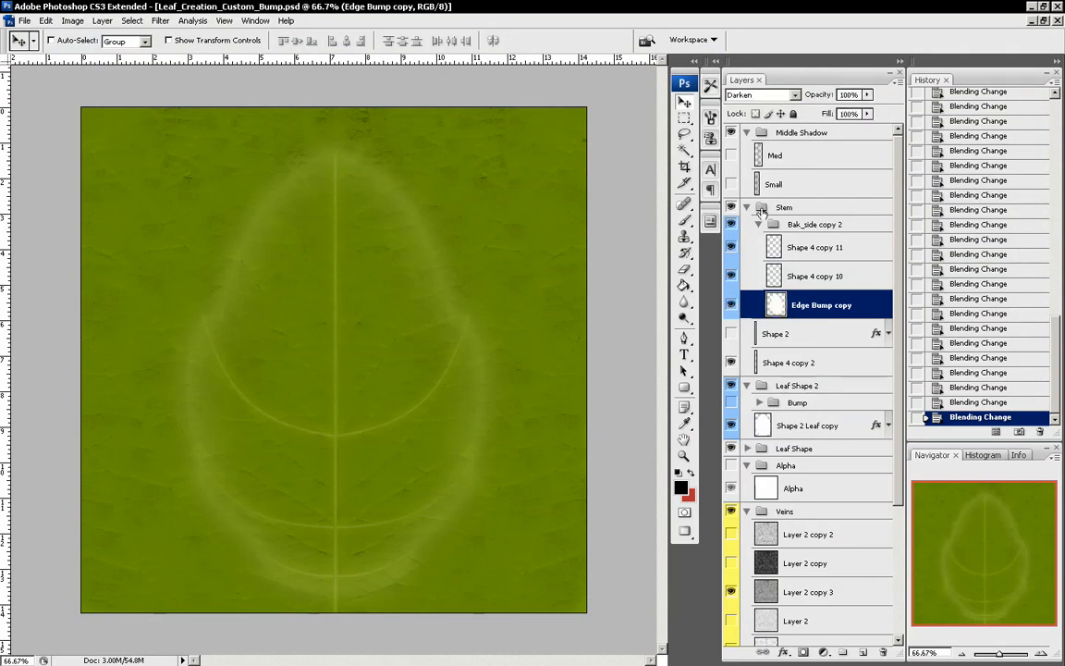
Go through the Edge Bump copy layer's blend modes from Multiply onward and set it to Overlay
click(756, 94)
key(Down)
key(Return)
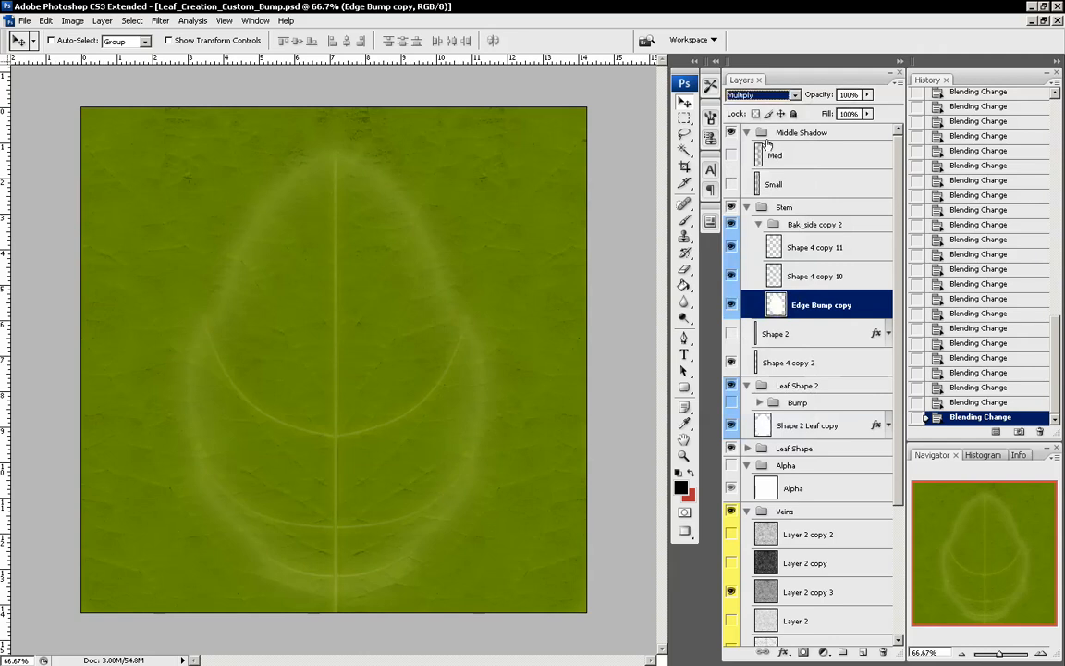
key(Down)
key(Down)
key(Down)
key(Down)
key(Down)
key(Down)
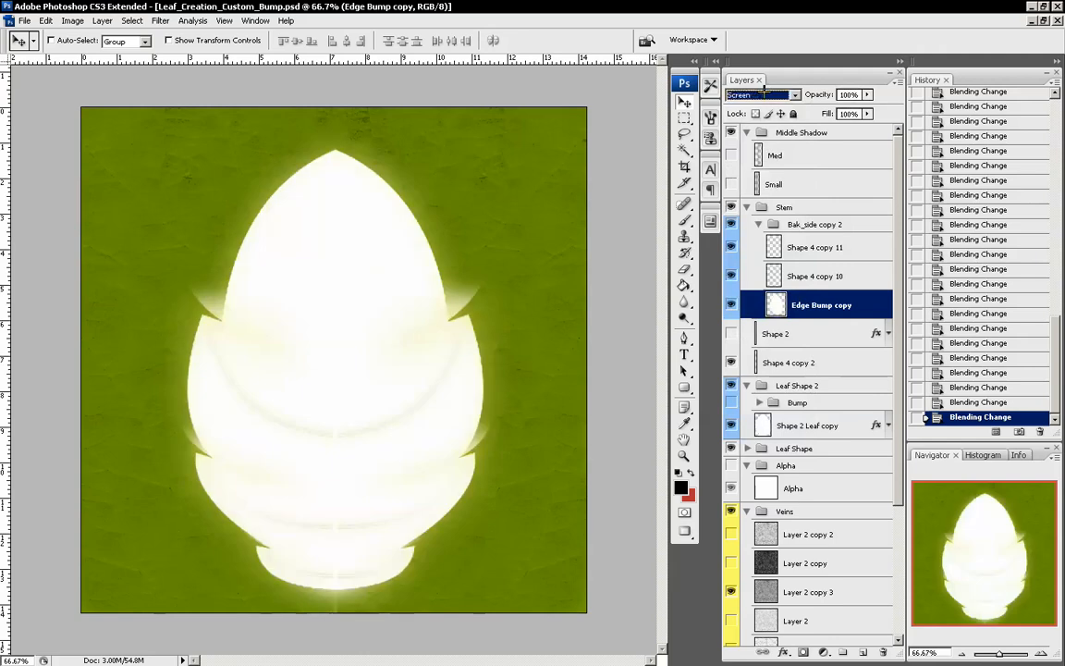
key(Down)
key(Down)
key(Down)
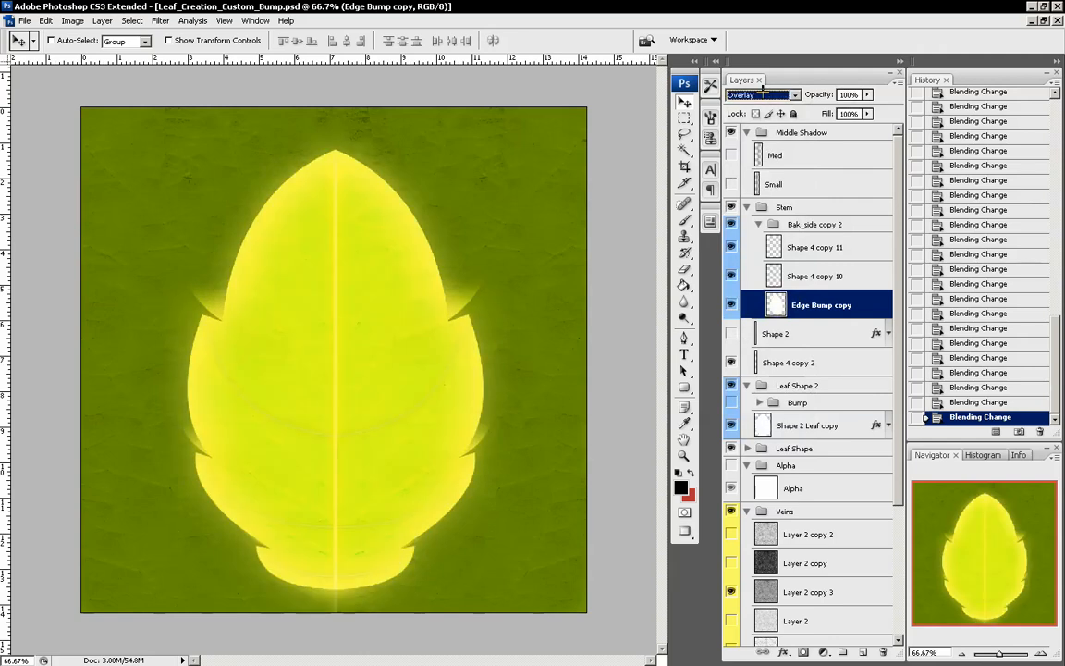
Lower the opacity of the Edge Bump copy layer to 1%
click(868, 95)
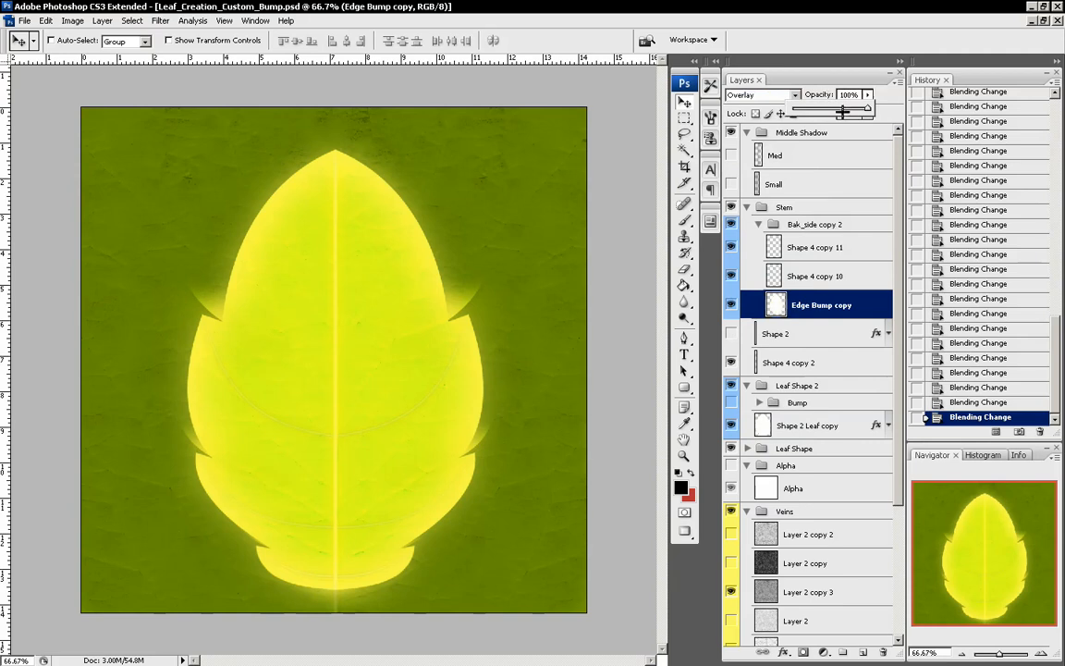
drag(838, 108, 792, 108)
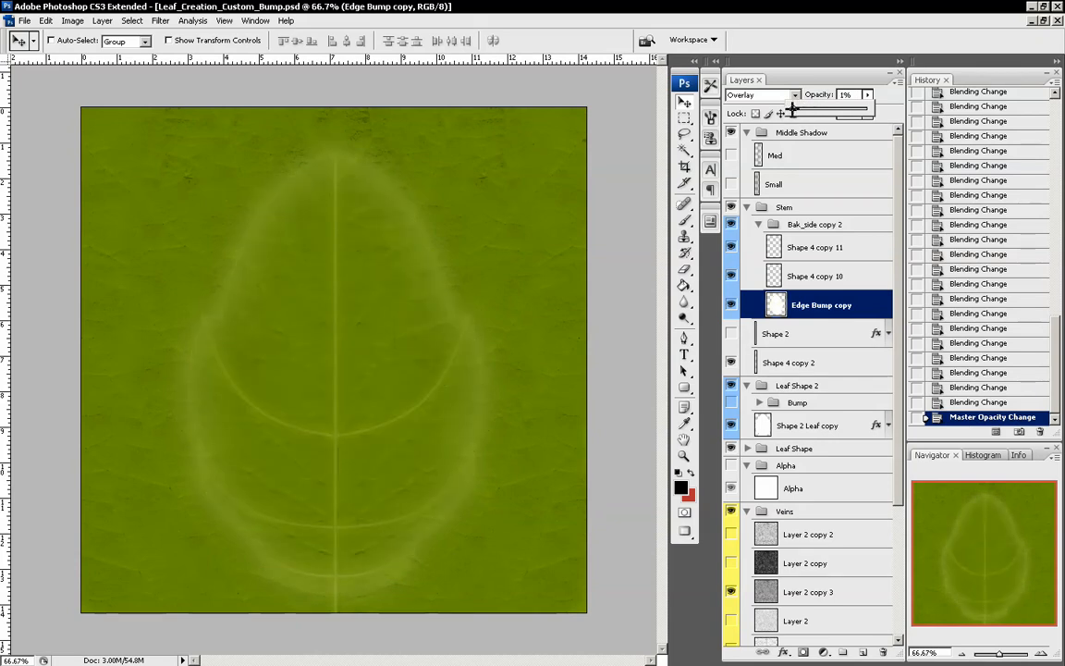
click(768, 300)
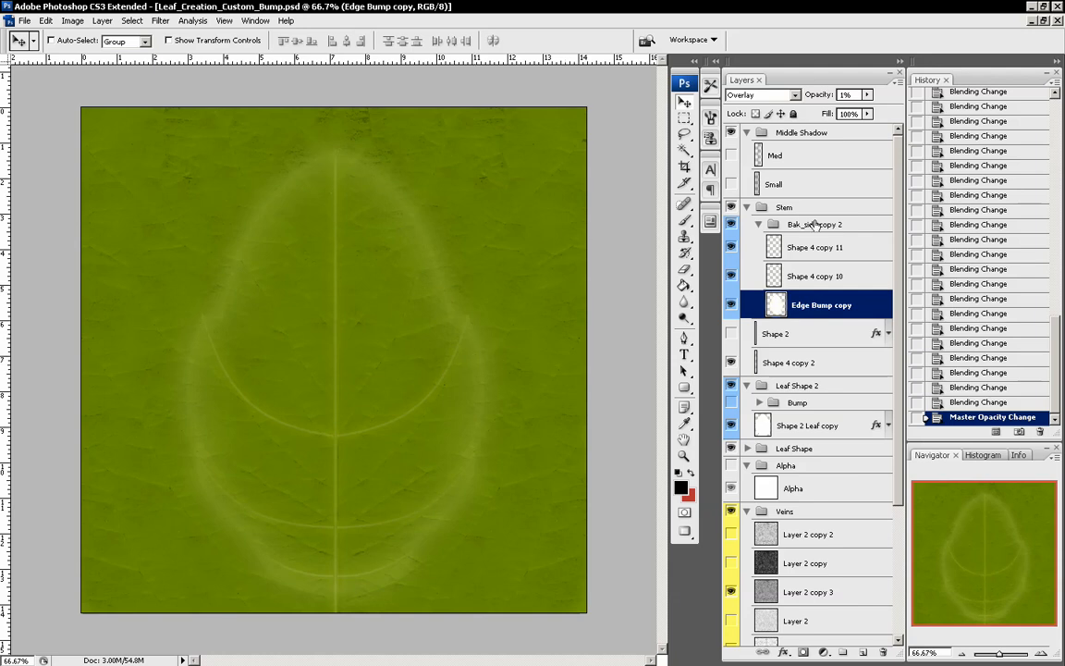
Create a new layer group named Finals above the Middle Shadow group
click(814, 134)
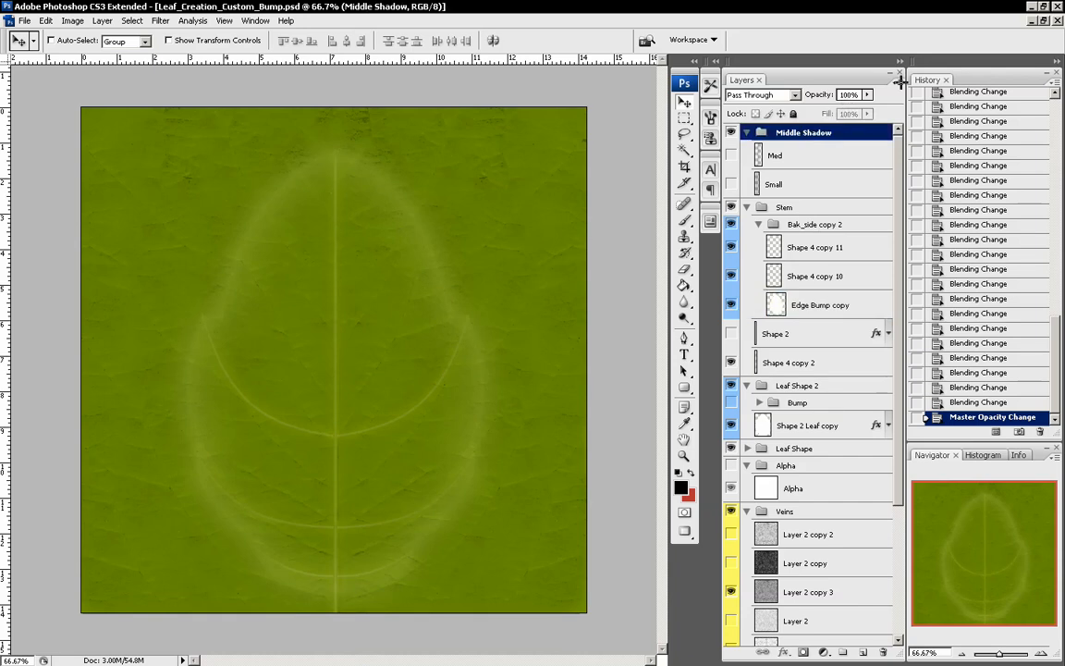
click(901, 82)
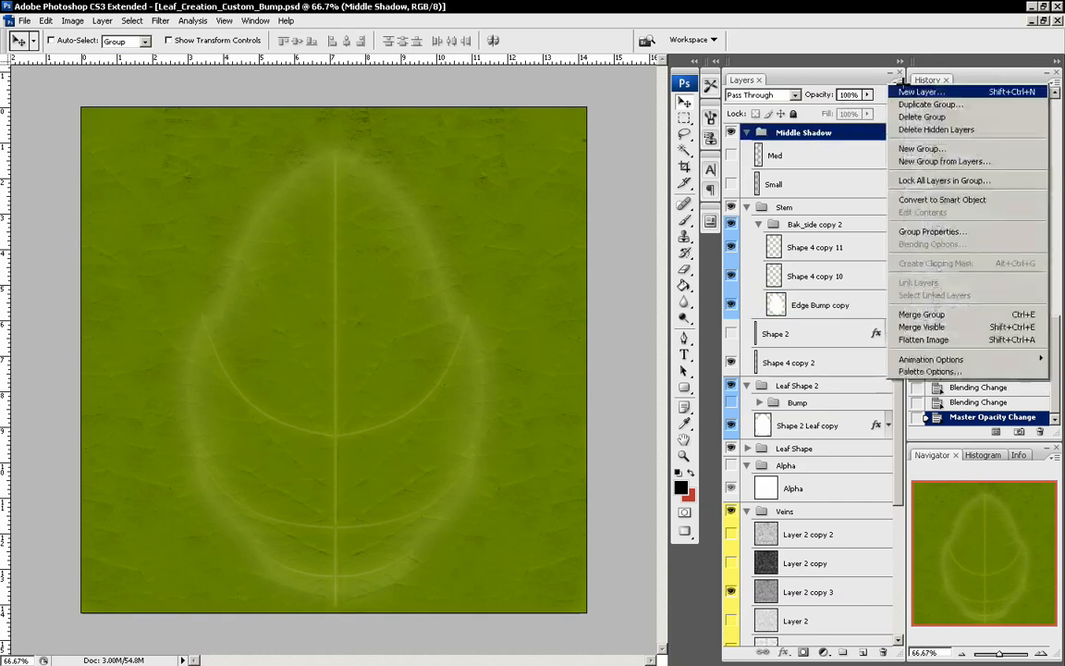
click(921, 150)
text(Fi)
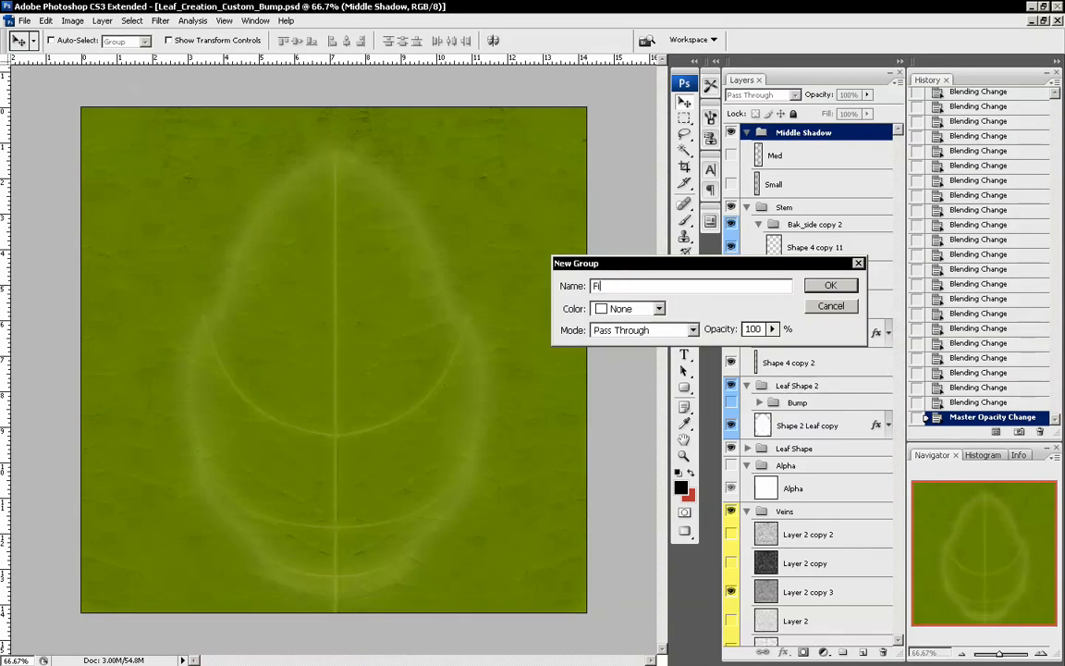
text(nals)
key(Return)
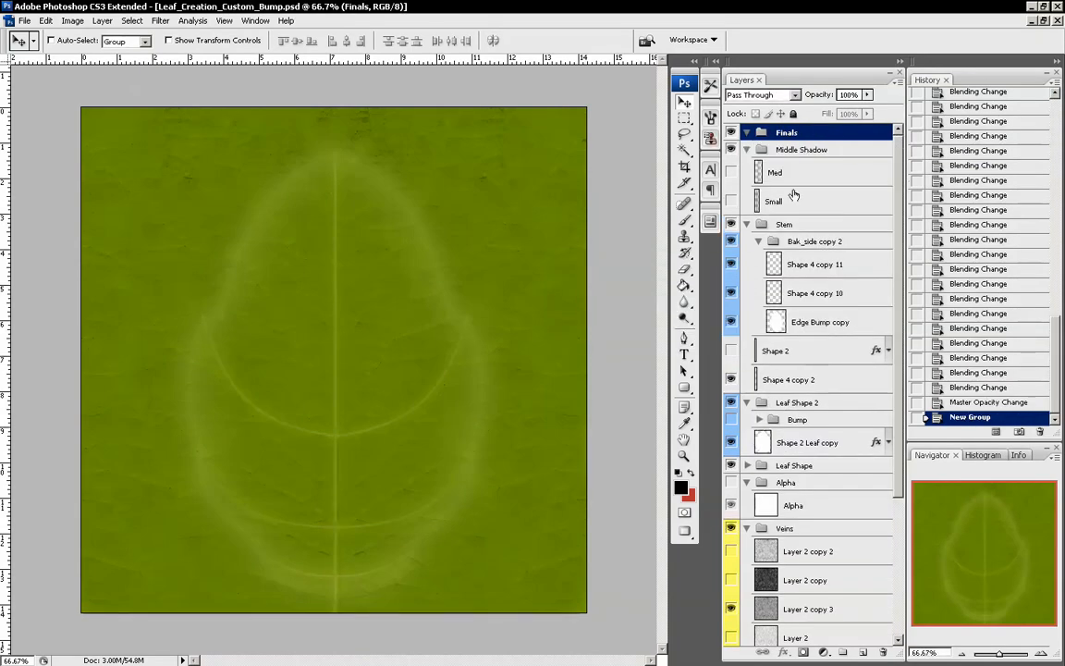
Flatten the image, discarding the hidden layers, and select the entire canvas for copying
click(66, 20)
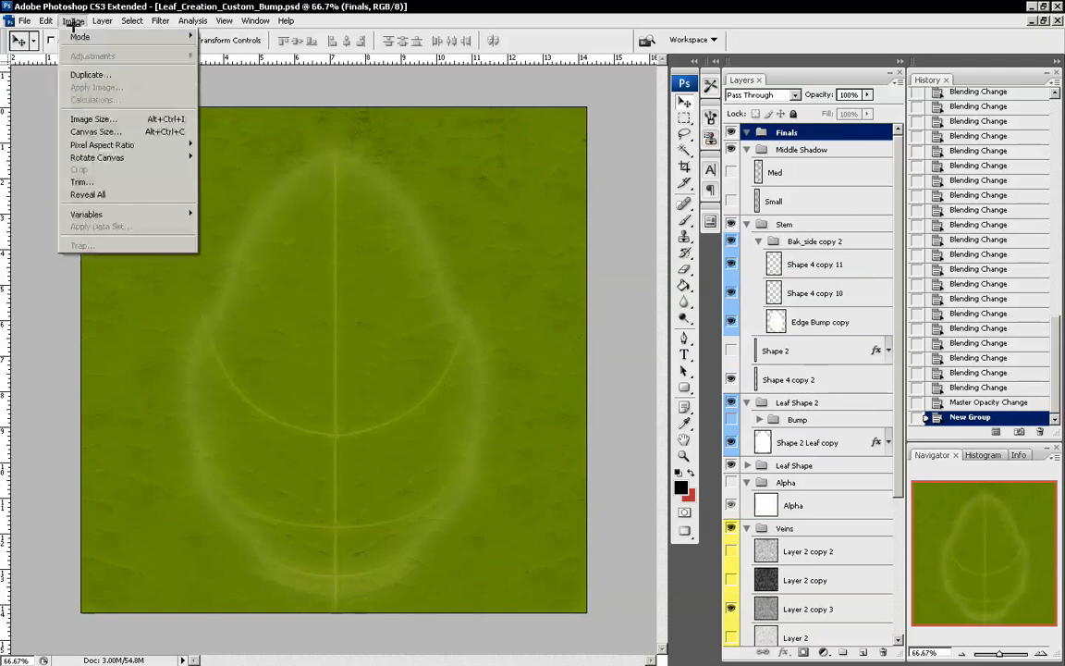
mouse_move(111, 21)
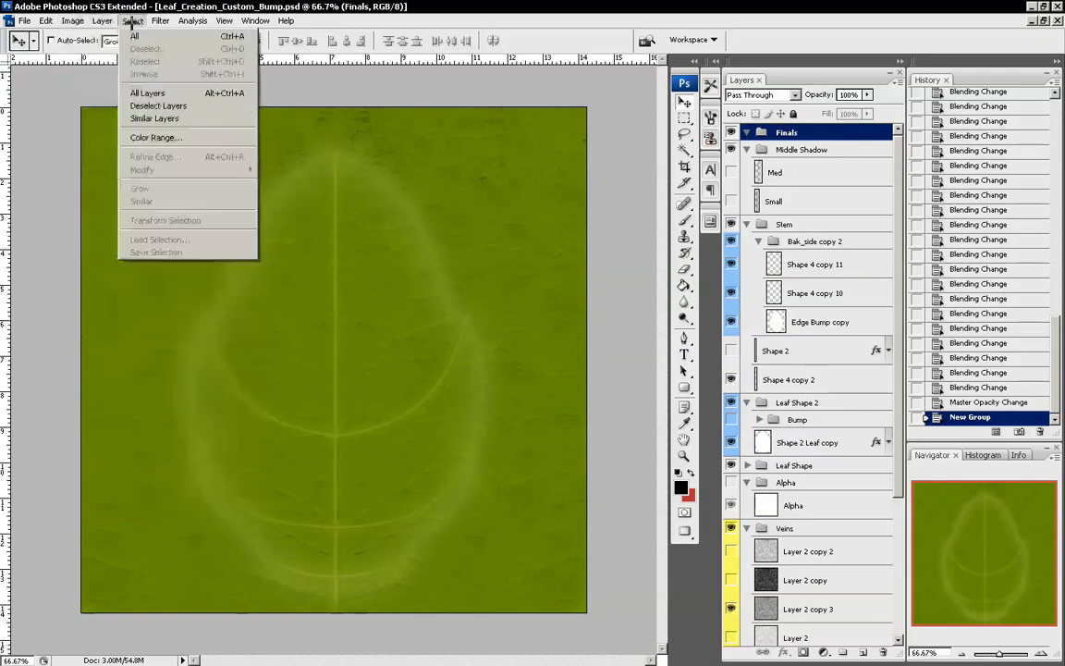
click(126, 486)
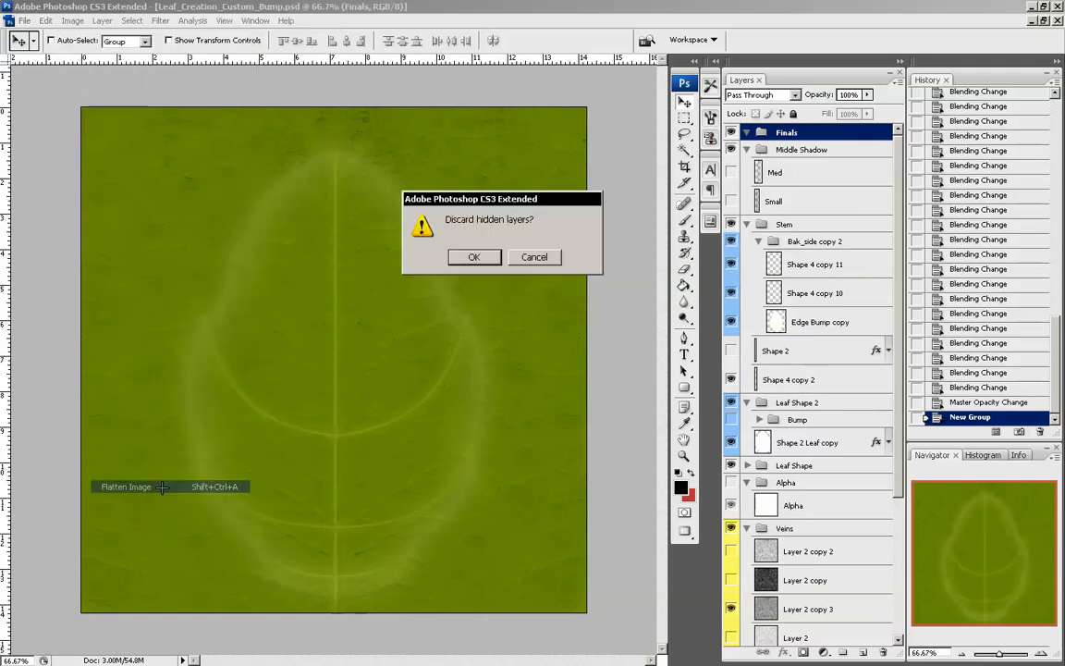
click(482, 257)
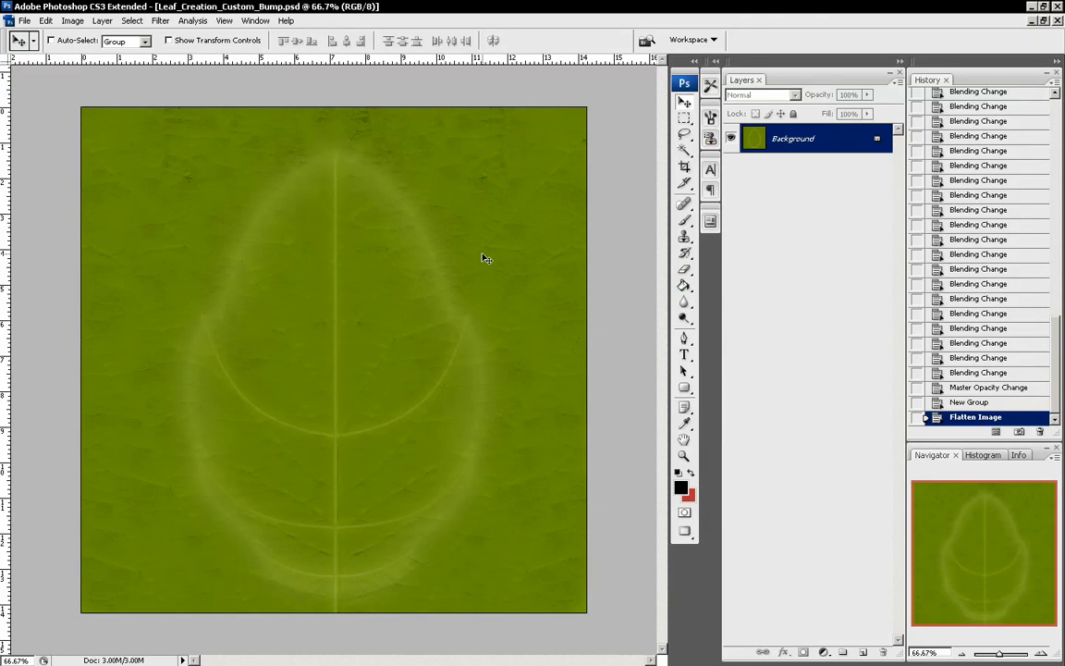
key(ctrl+a)
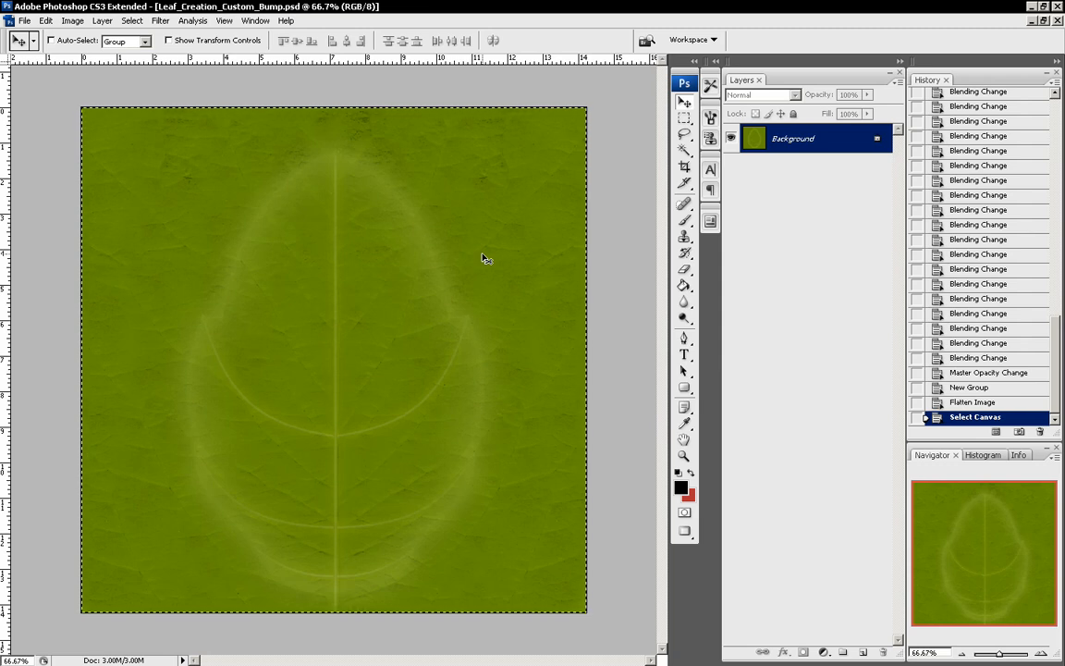
Delete the Flatten Image history state to restore the layers, and paste the copied flattened image into the Finals group
click(1005, 404)
right_click(1004, 403)
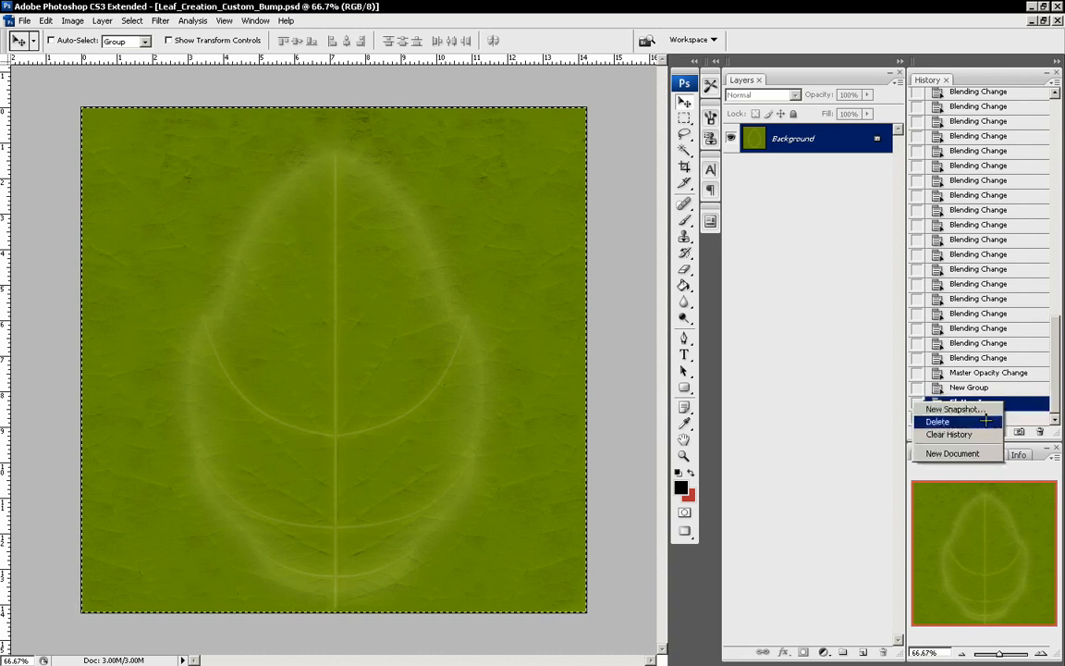
click(986, 420)
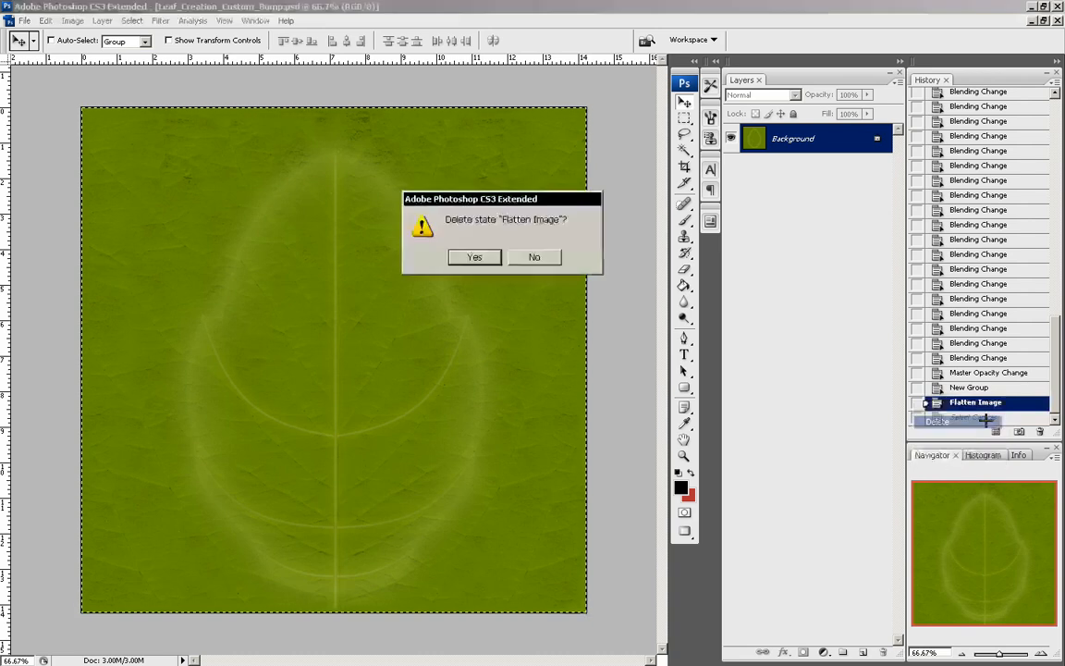
click(463, 254)
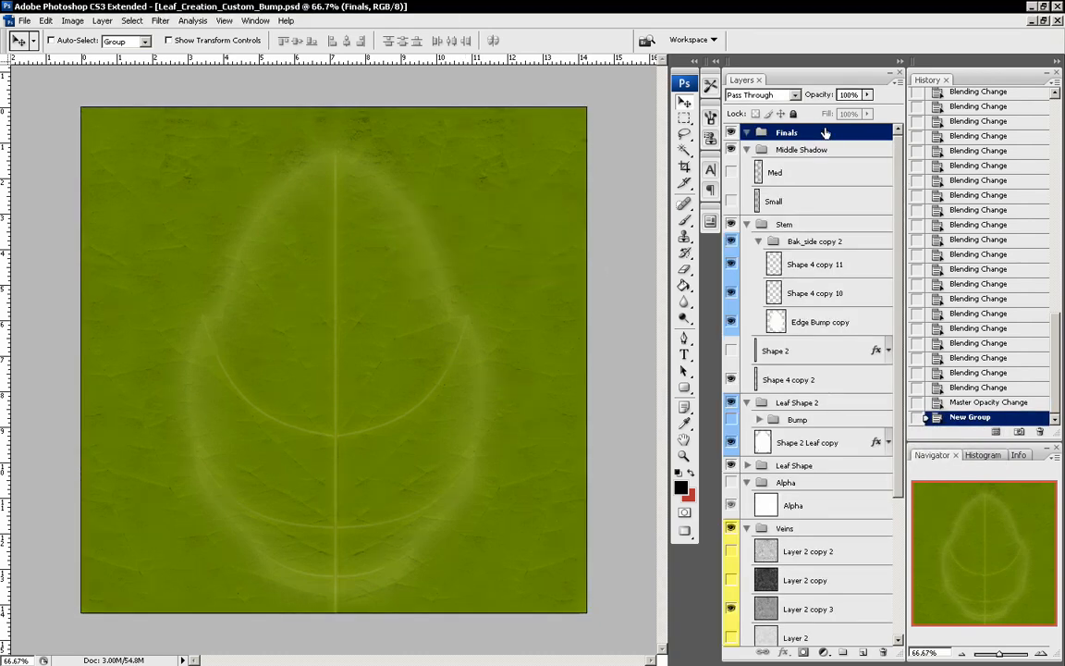
key(ctrl+v)
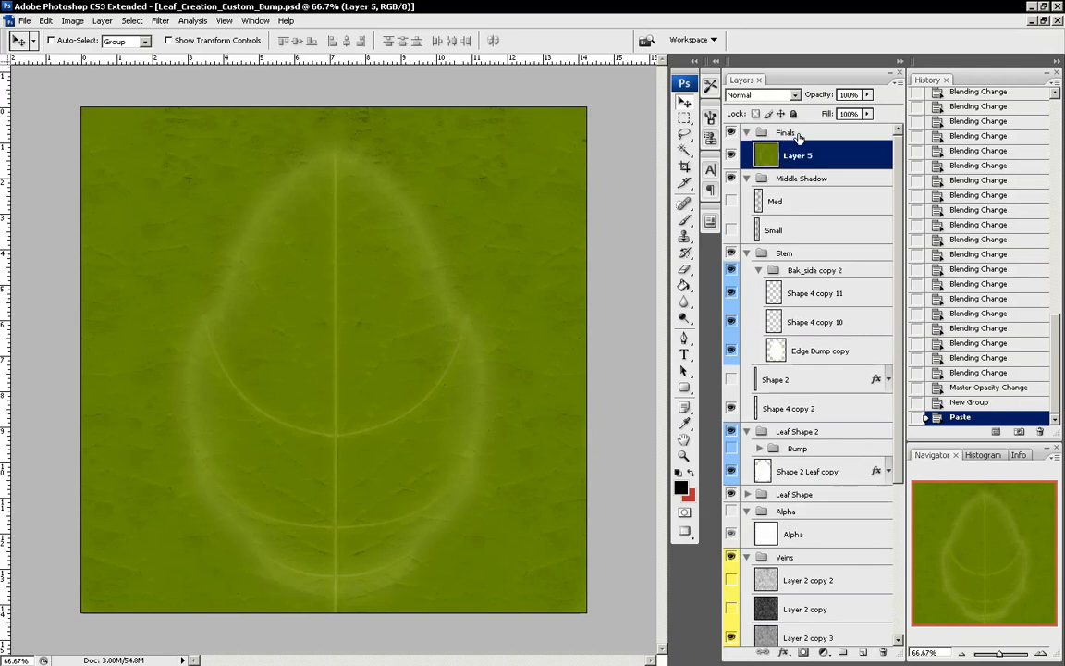
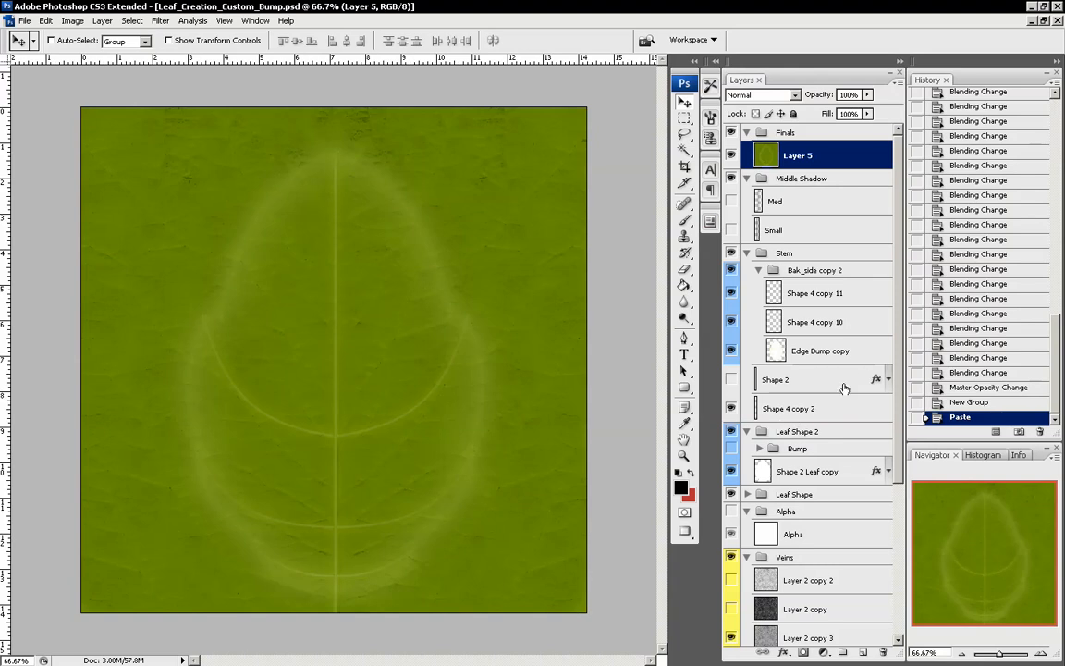
Hide the Layer 2 copy 3 vein texture and the Finals group, leaving Layer 5 itself switched on
scroll(845, 396, down, 3)
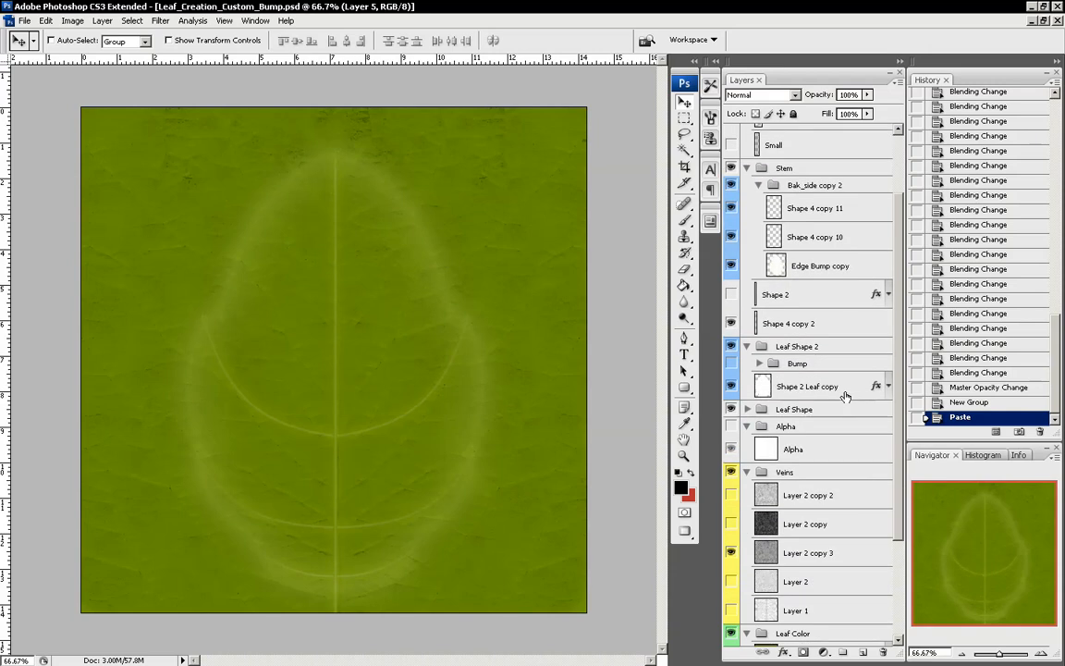
click(731, 551)
scroll(783, 474, up, 3)
click(731, 139)
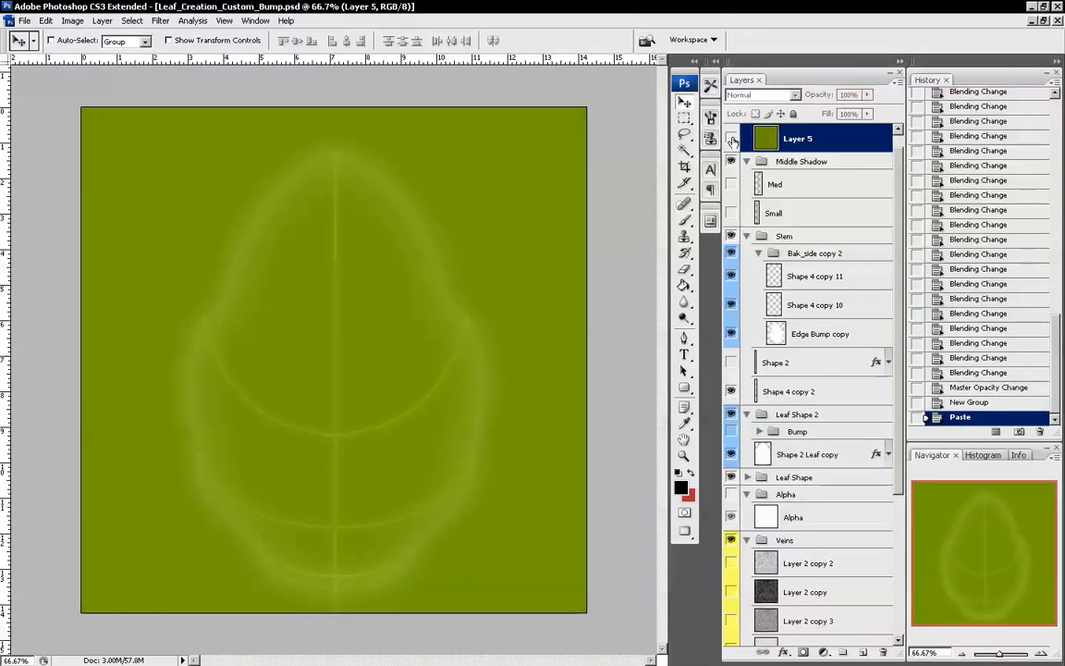
scroll(747, 155, up, 1)
click(731, 154)
click(731, 155)
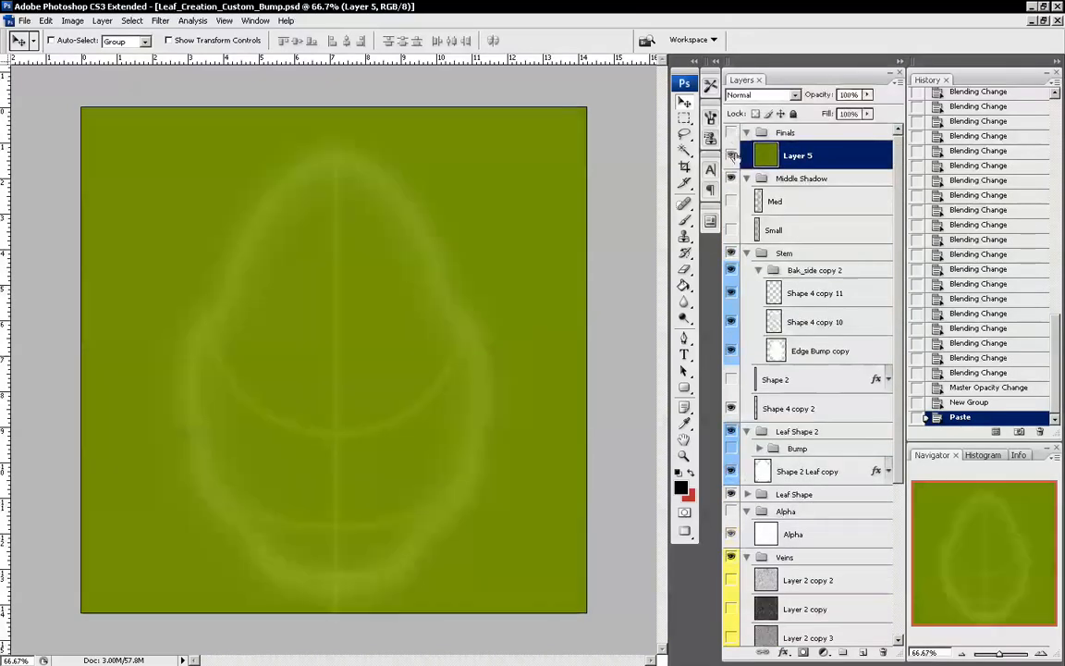
Compare the Layer 2 and Layer 2 copy 3 textures in the Veins group, leaving only Layer 2 switched on
scroll(787, 296, down, 3)
scroll(788, 296, down, 3)
click(731, 496)
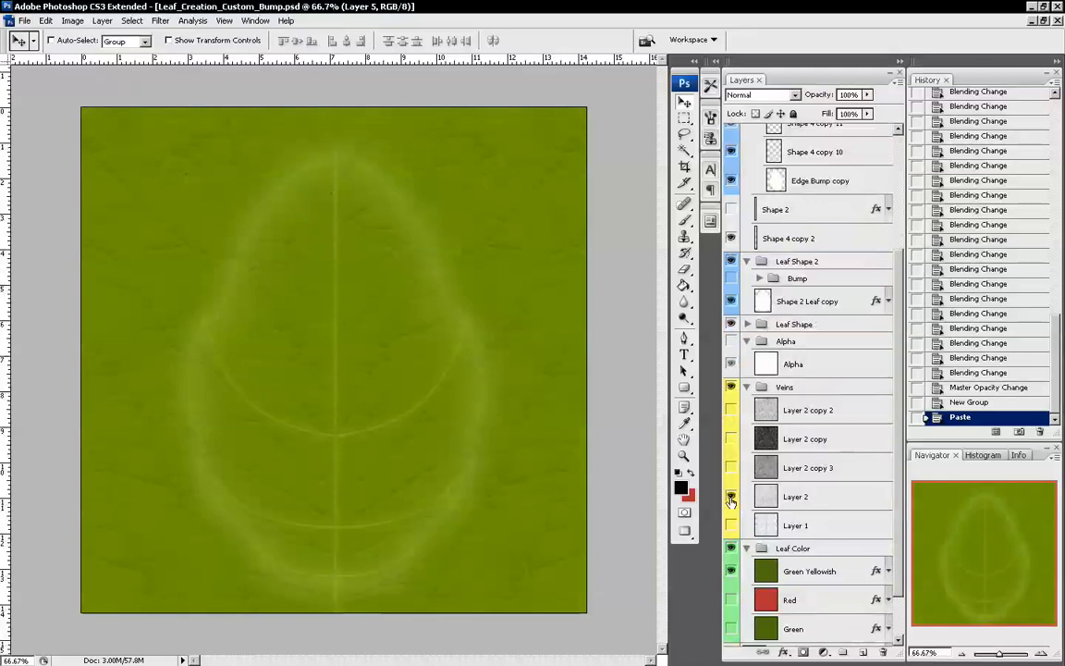
click(730, 499)
click(731, 469)
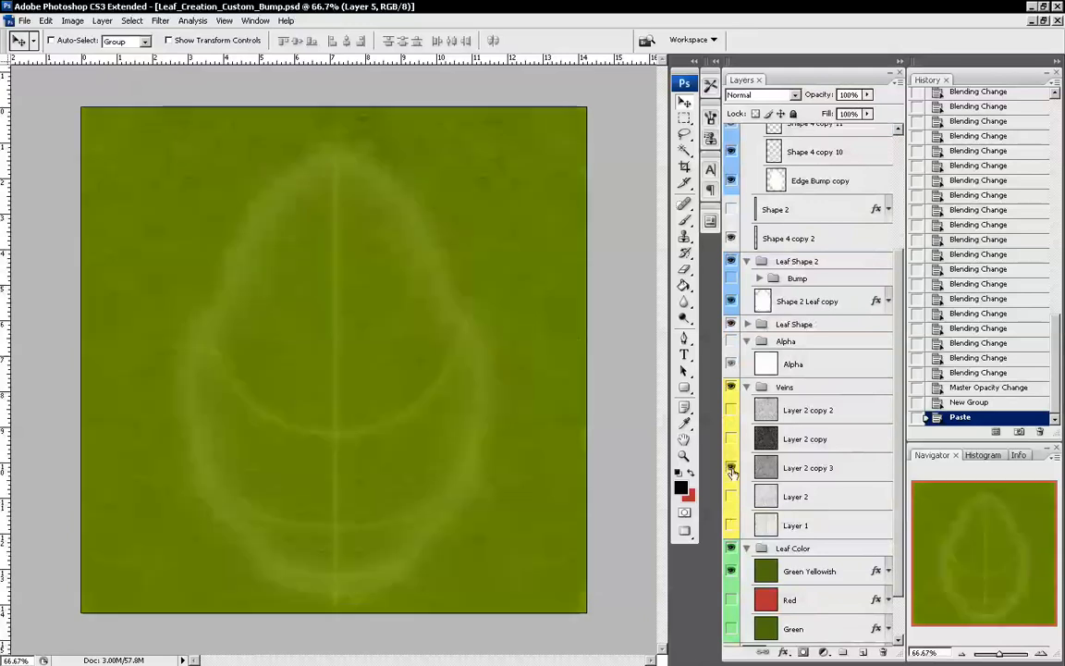
click(732, 470)
click(732, 497)
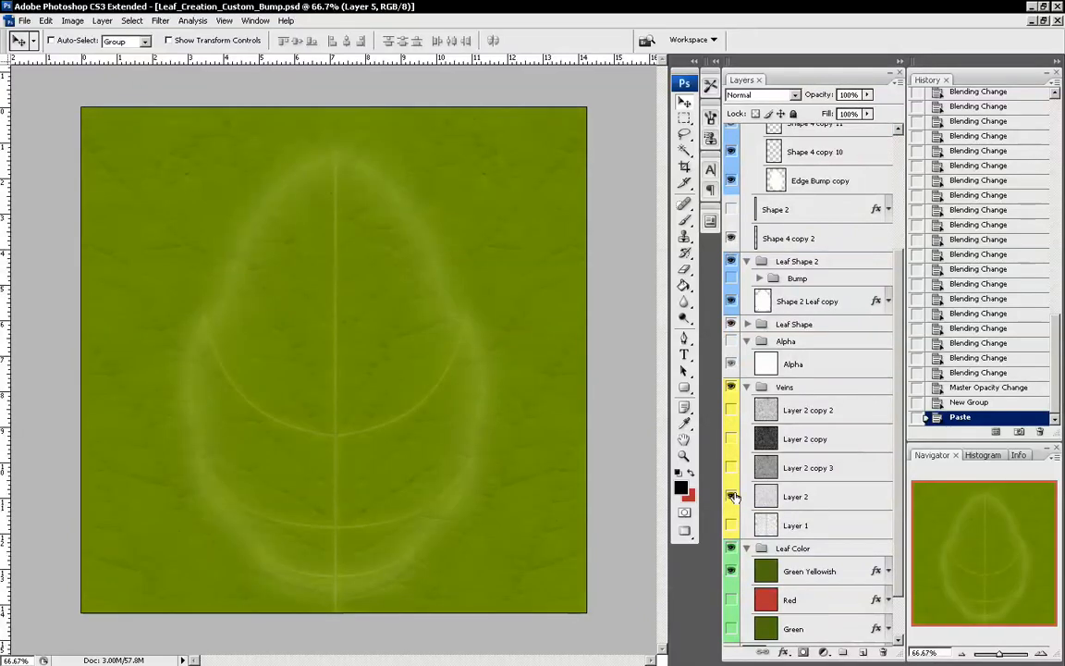
Hide the Edge Bump copy layer in the Bak_side copy 2 group
scroll(818, 467, up, 3)
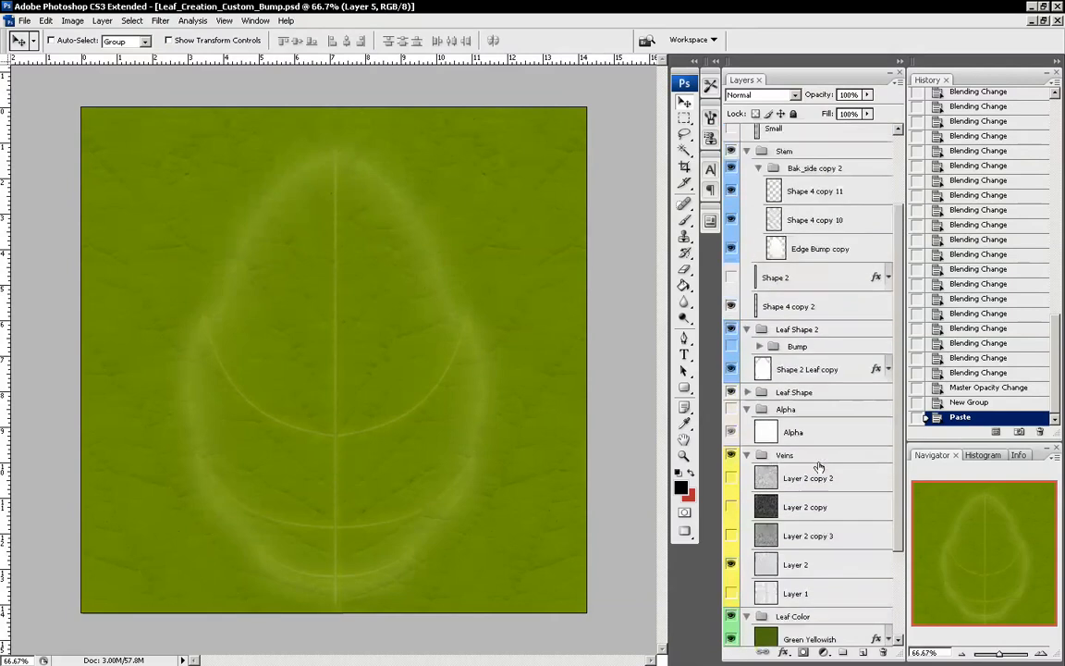
scroll(818, 466, up, 2)
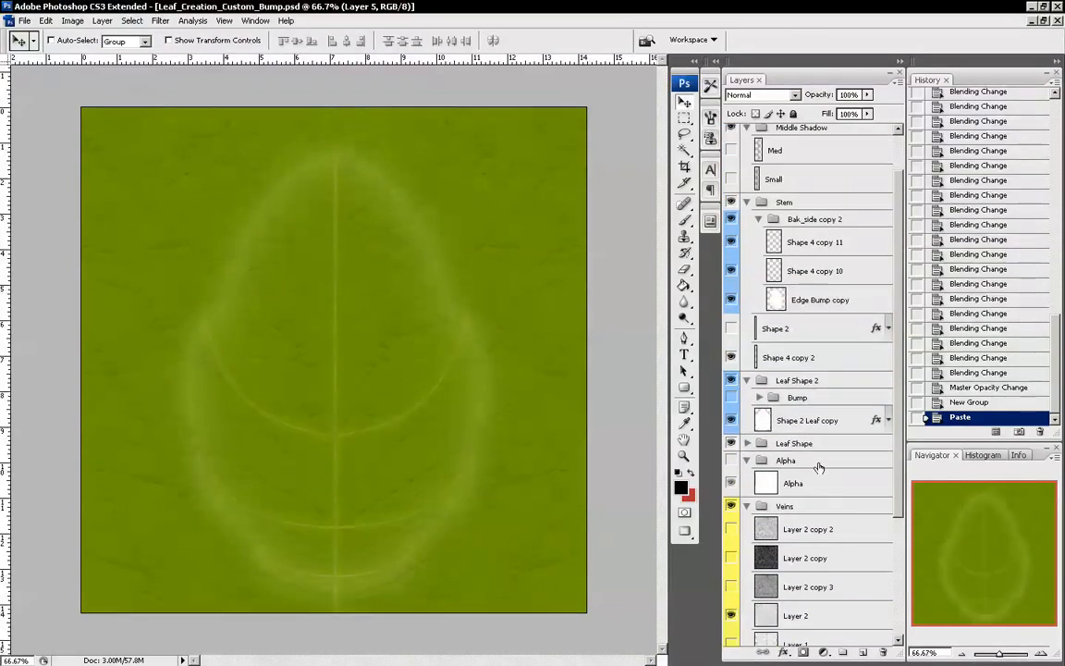
click(732, 301)
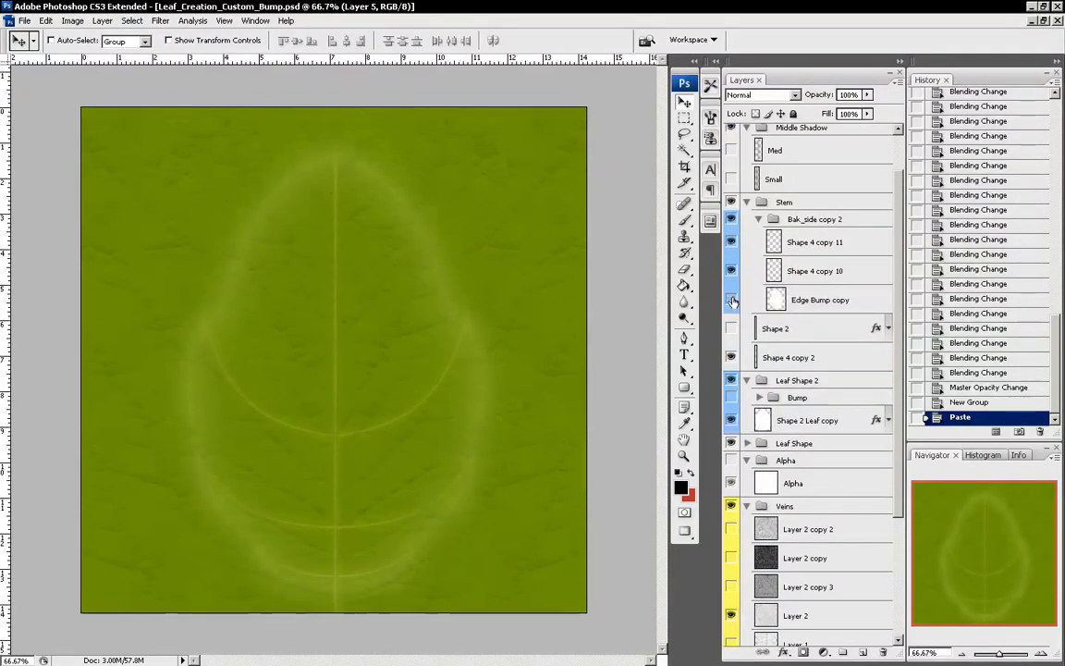
Check the effect of the Shape 2 Leaf copy layer, and slightly lower the Outer Glow opacity in its layer style
scroll(796, 346, down, 6)
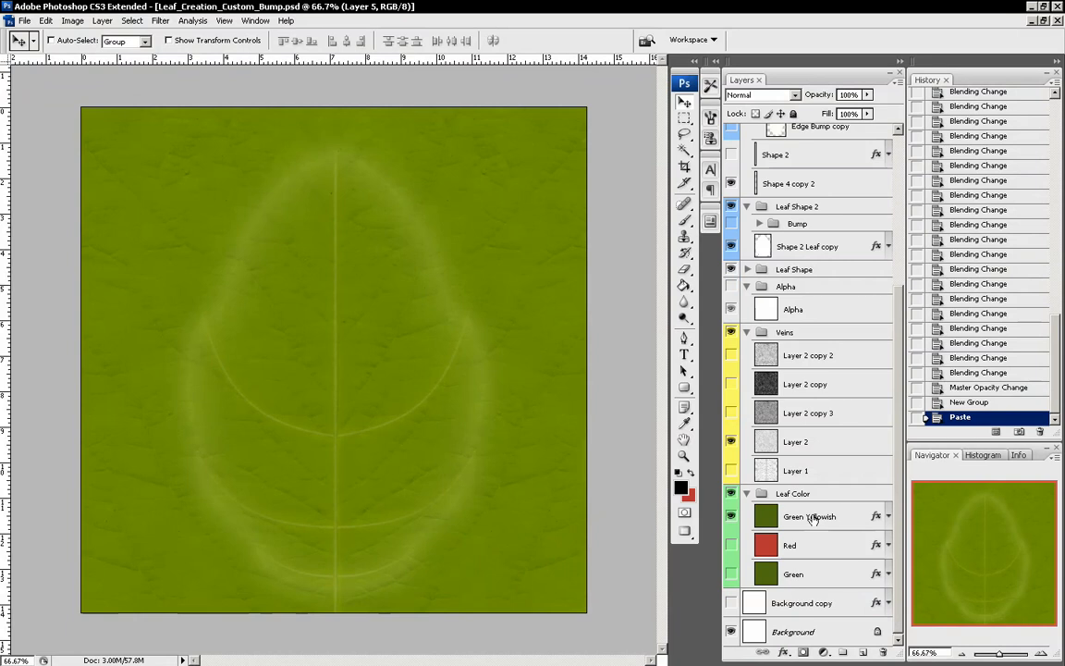
click(730, 247)
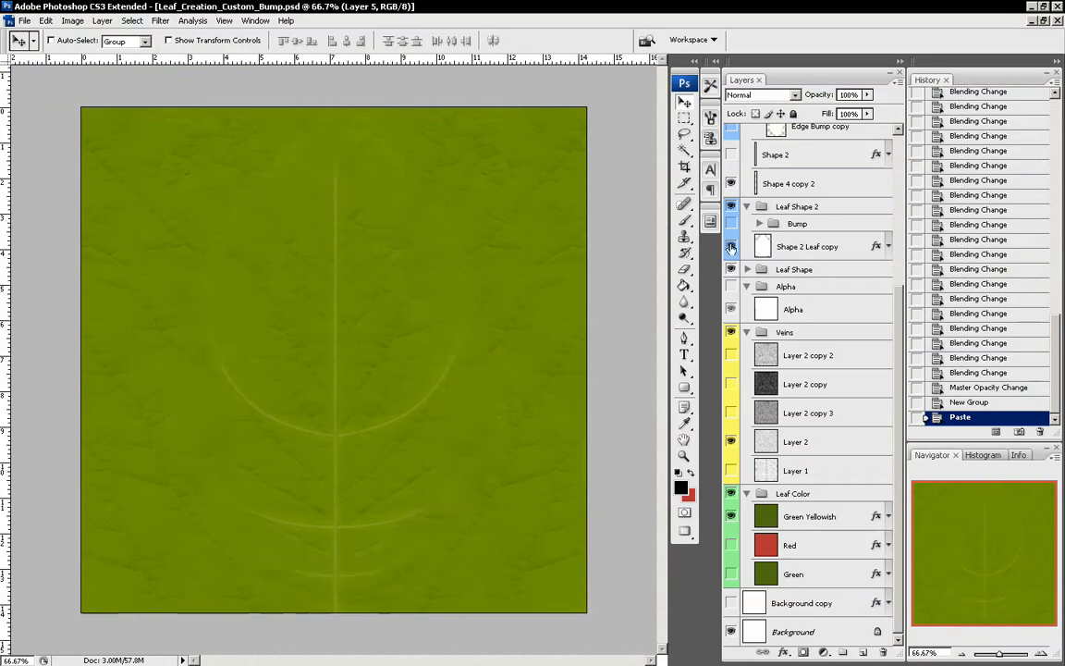
click(730, 247)
click(777, 246)
double_click(834, 240)
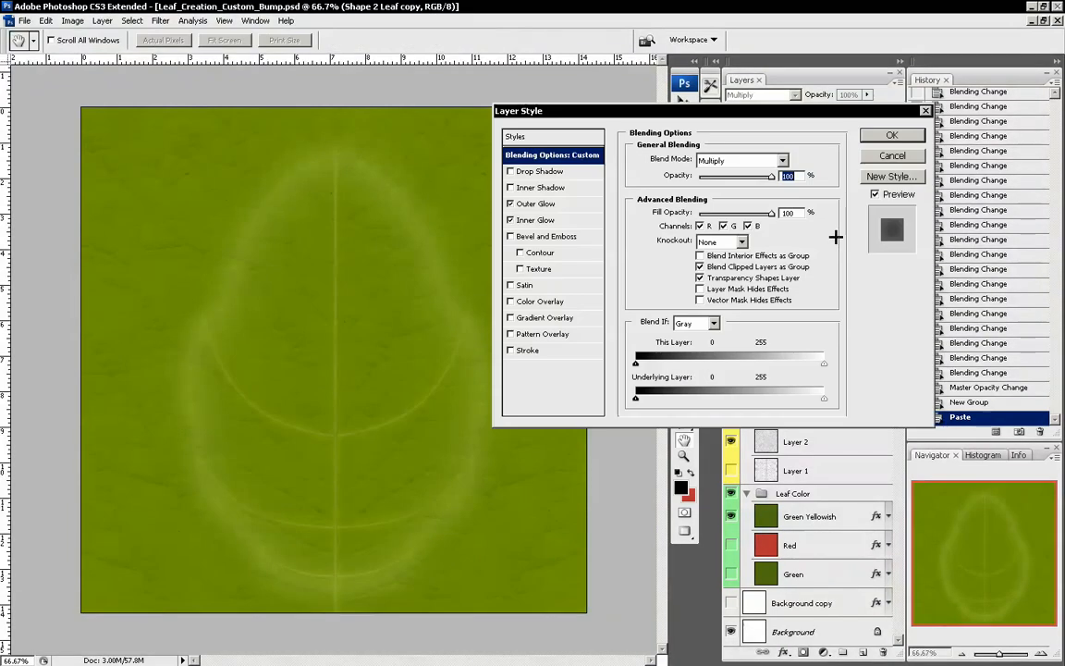
click(538, 222)
click(536, 203)
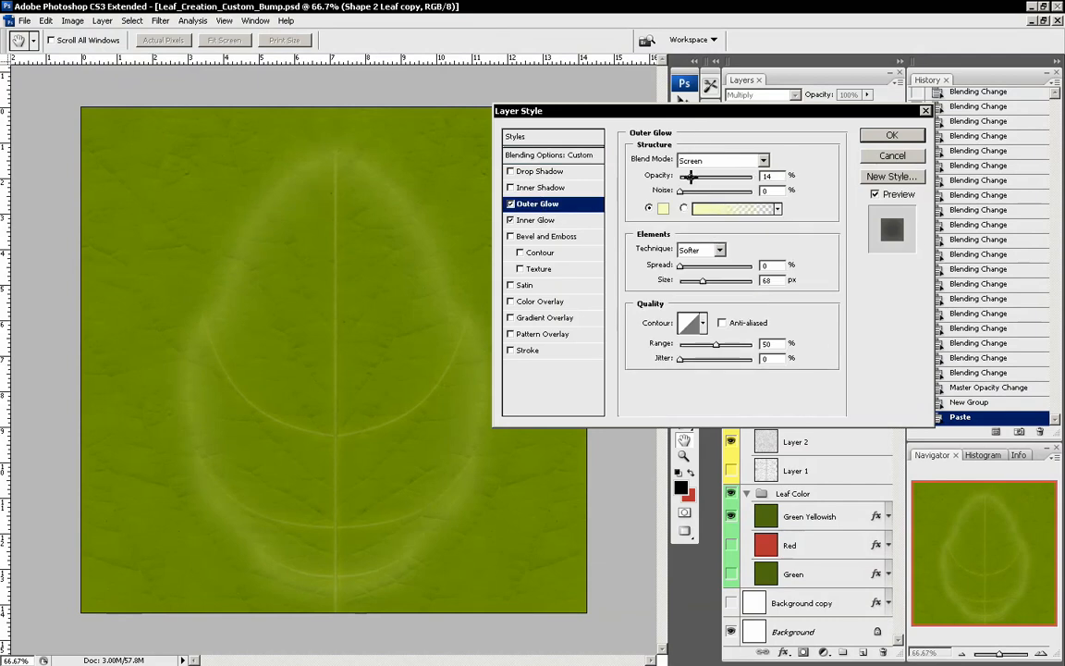
drag(690, 175, 687, 174)
Lower the Inner Glow opacity of Shape 2 Leaf copy to about 8% and apply the layer style
click(536, 220)
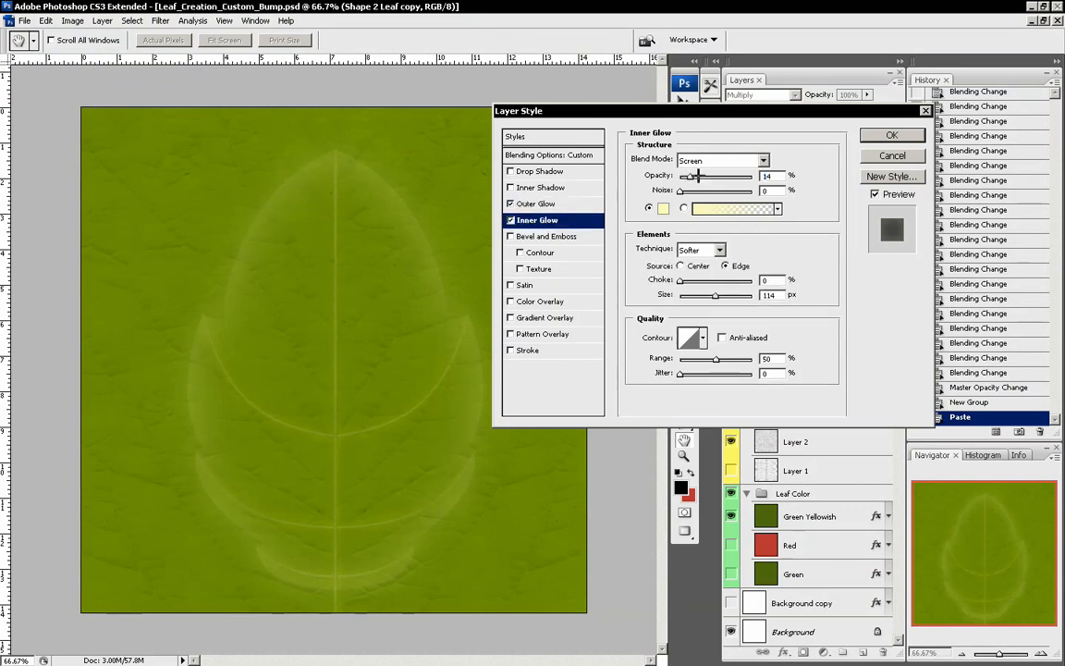
drag(698, 176, 686, 176)
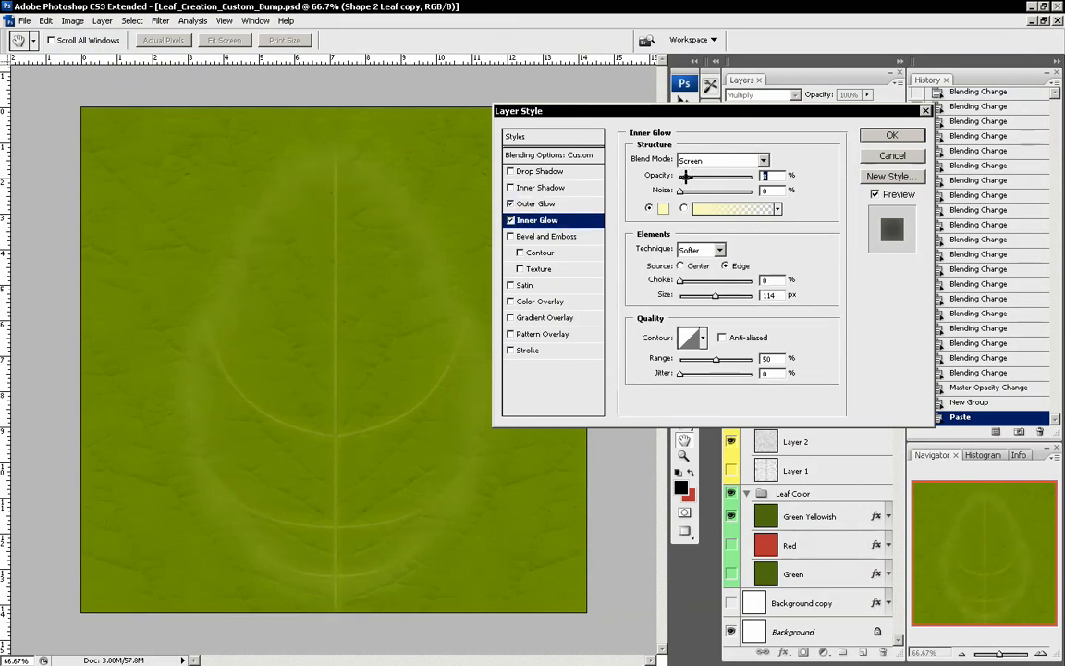
click(883, 135)
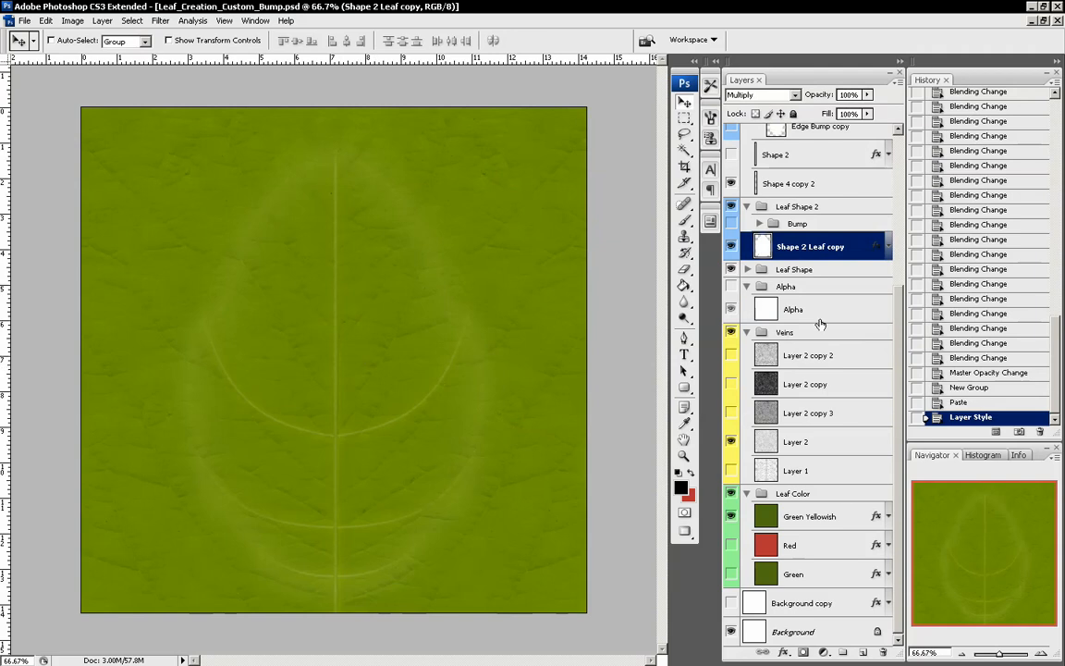
Set the opacity of both side vein layers, Shape 4 copy 11 and Shape 4 copy 10, to 27%
drag(898, 323, 901, 225)
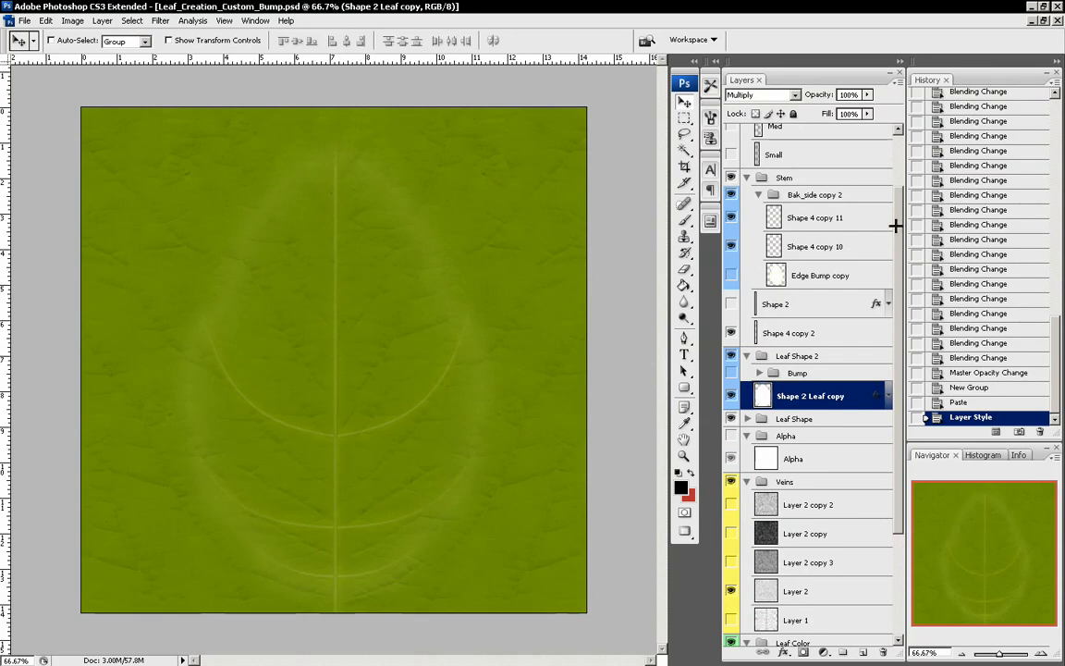
click(856, 219)
click(732, 218)
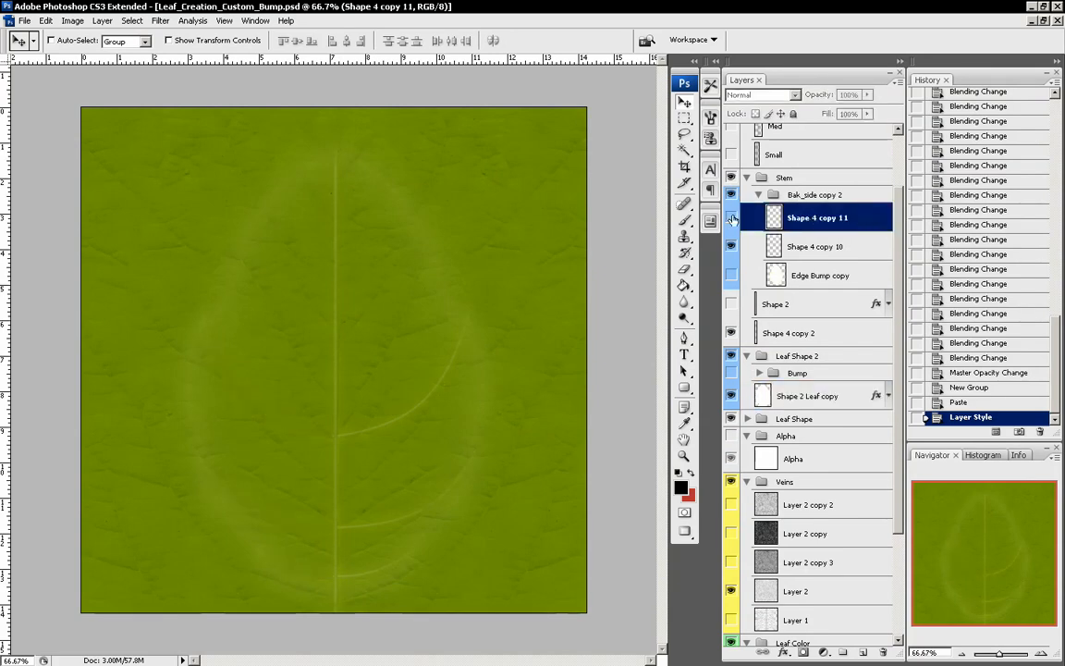
click(732, 219)
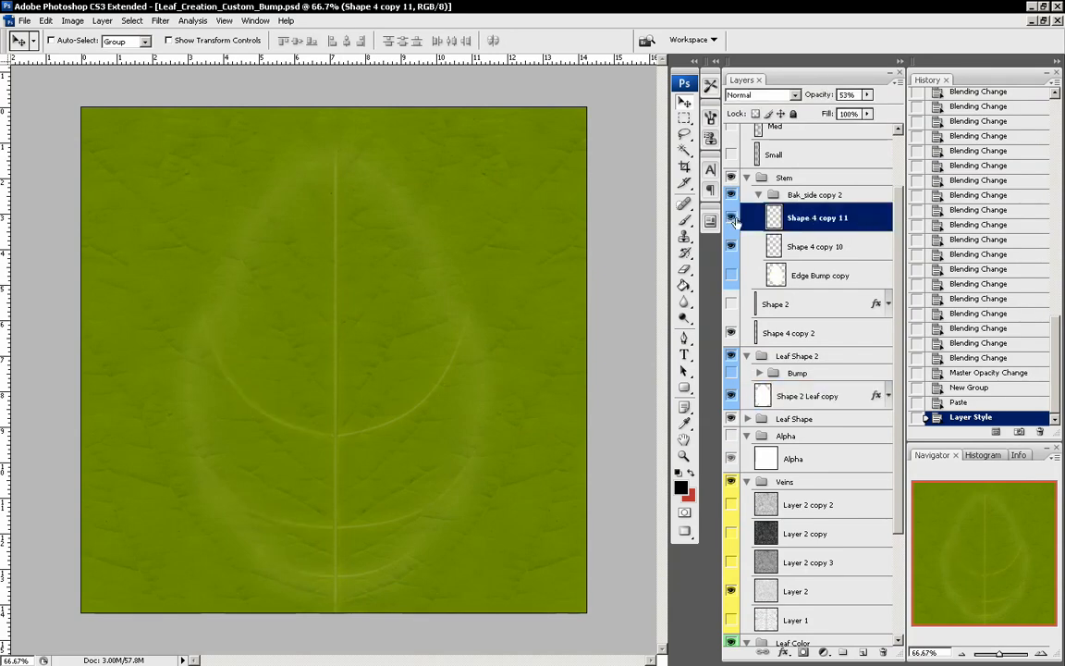
click(866, 94)
drag(861, 107, 839, 106)
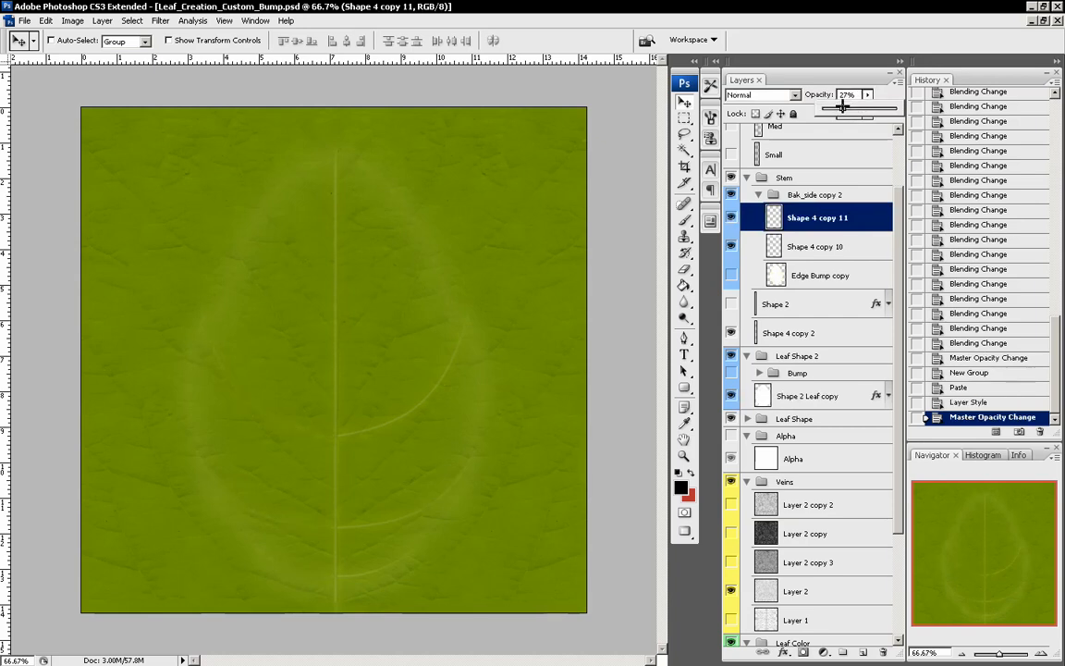
click(820, 249)
drag(855, 95, 795, 96)
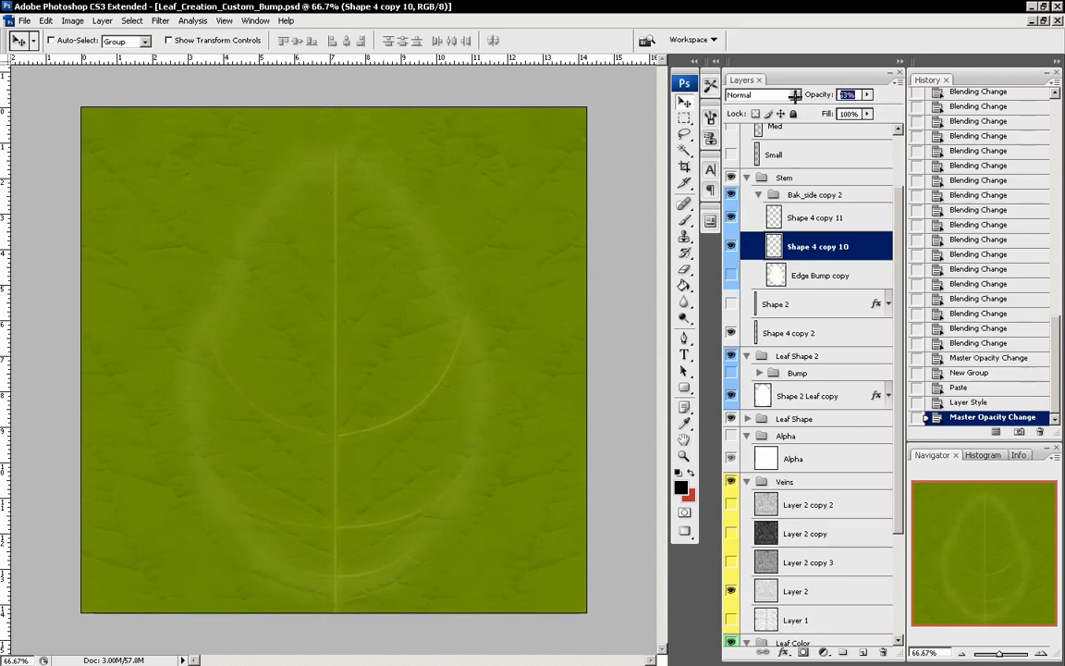
text(27)
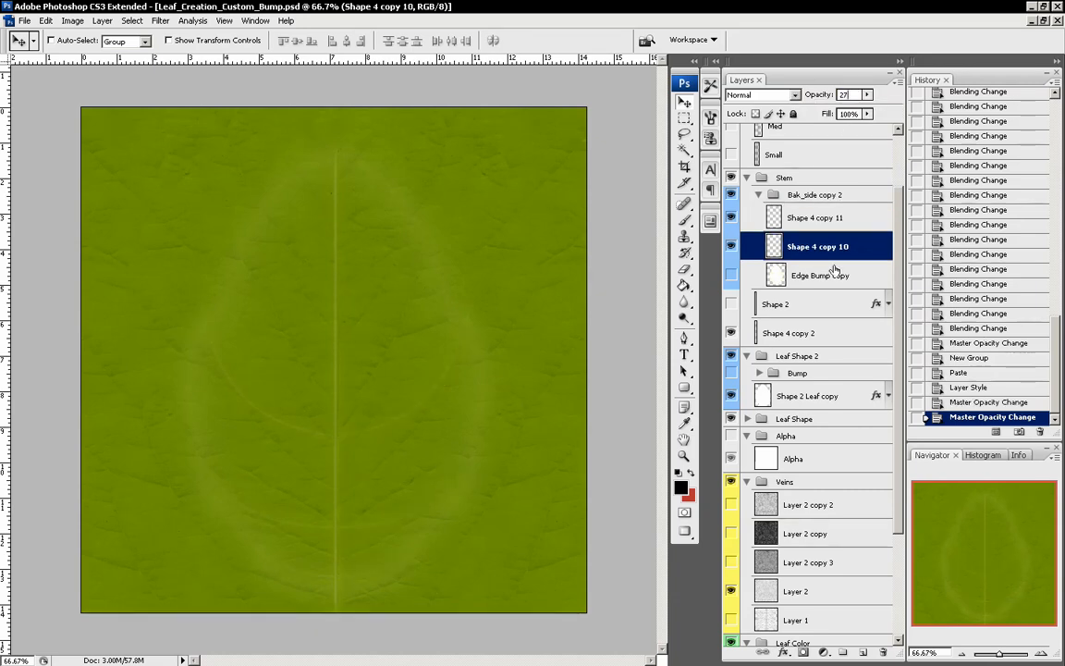
Set the opacity of the central stem layer, Shape 4 copy 2, to 24%
click(790, 332)
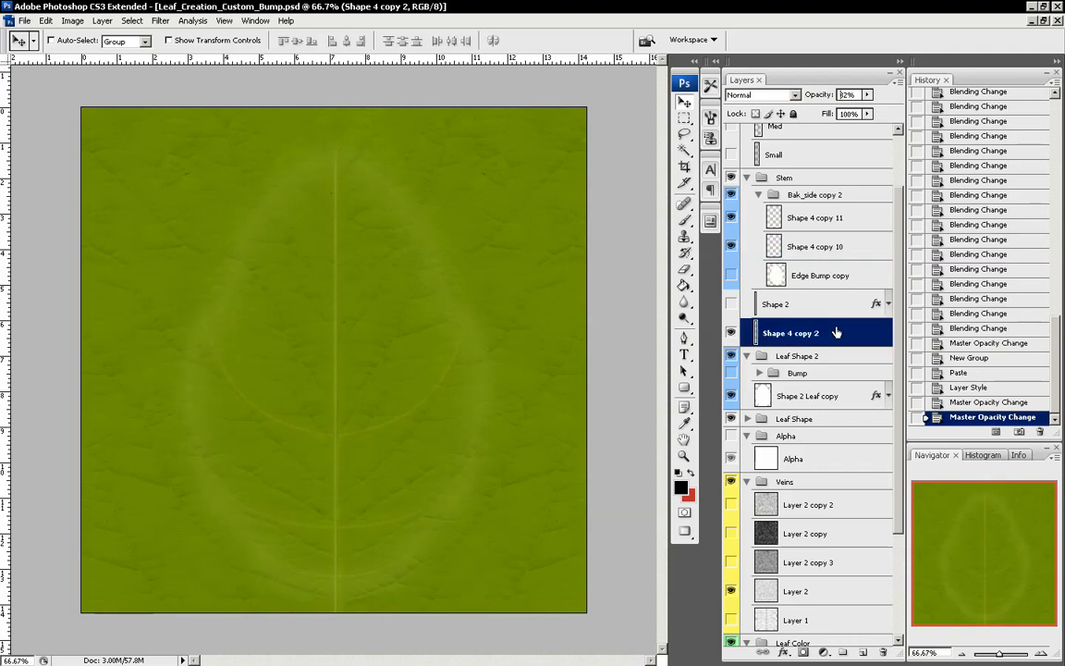
click(866, 94)
drag(842, 107, 832, 109)
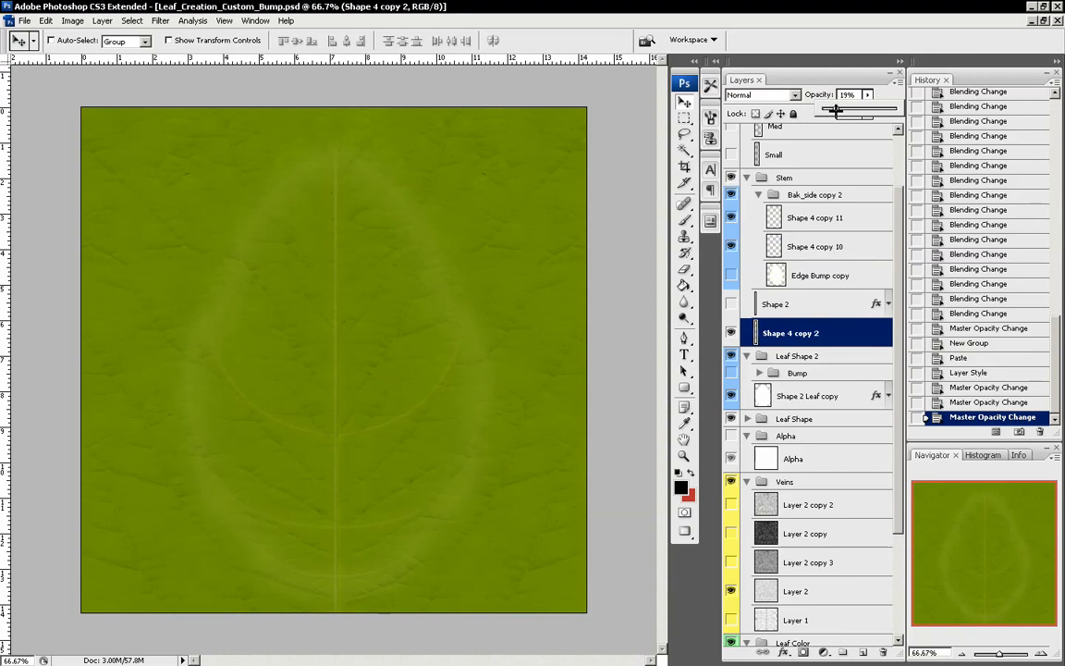
drag(836, 110, 839, 110)
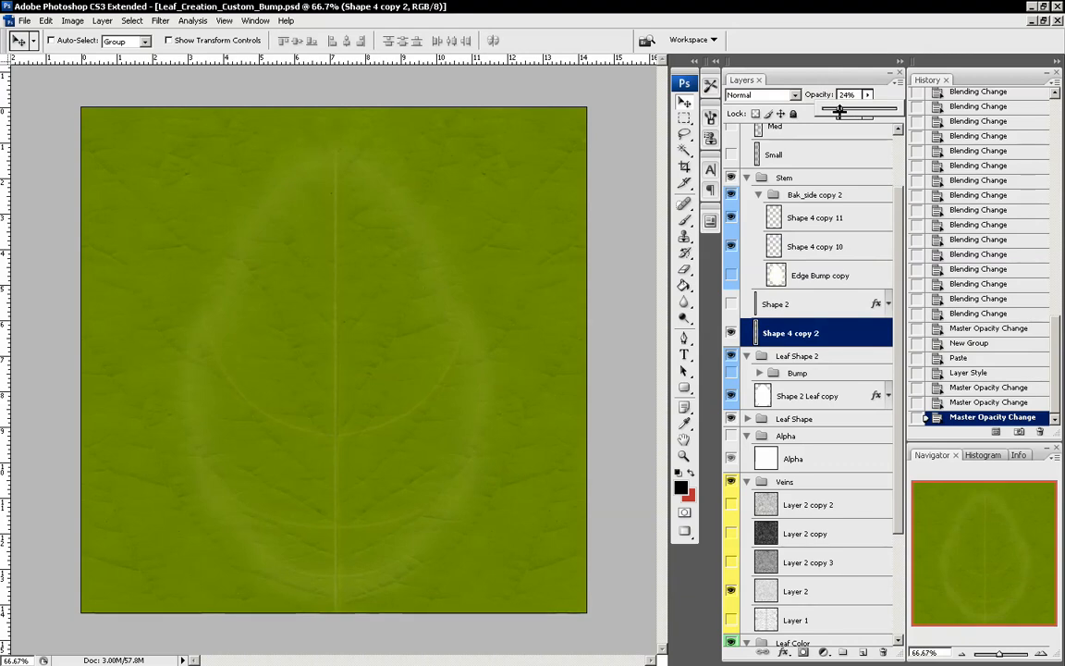
key(Return)
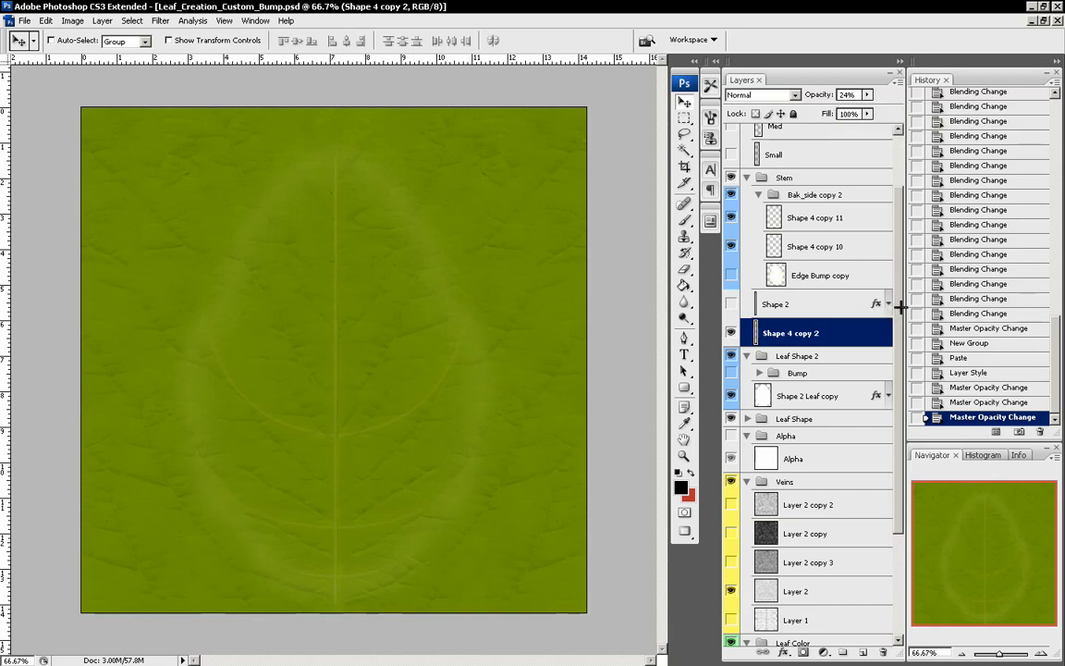
Show the Green layer in the Leaf Color group alongside Green Yellowish, and set its opacity to 20%
drag(898, 304, 898, 466)
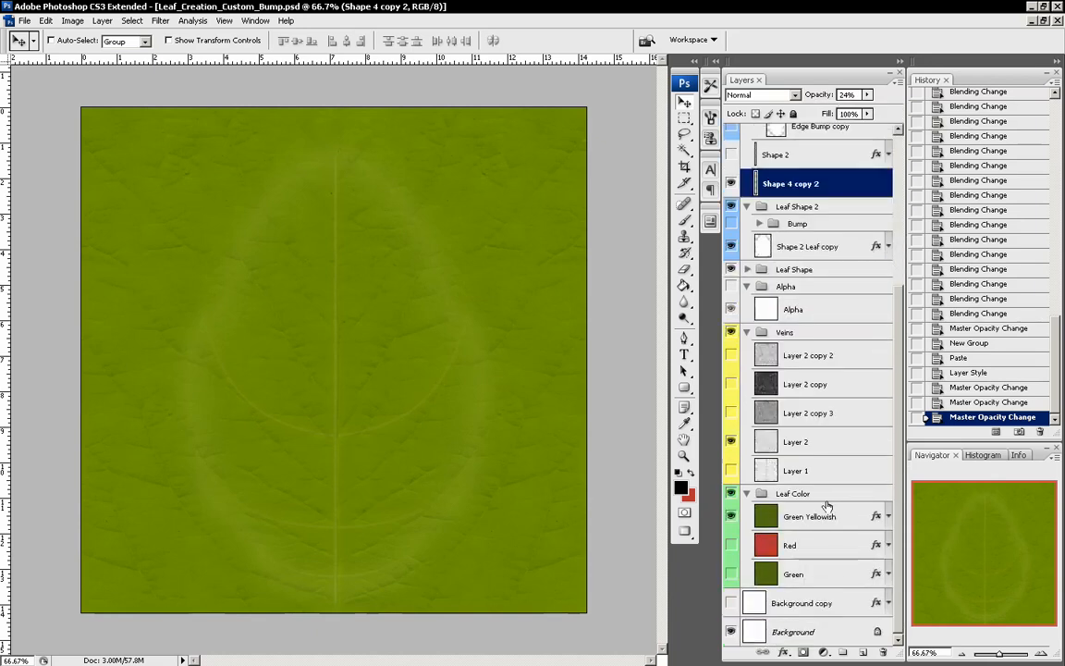
click(731, 515)
click(731, 518)
click(732, 575)
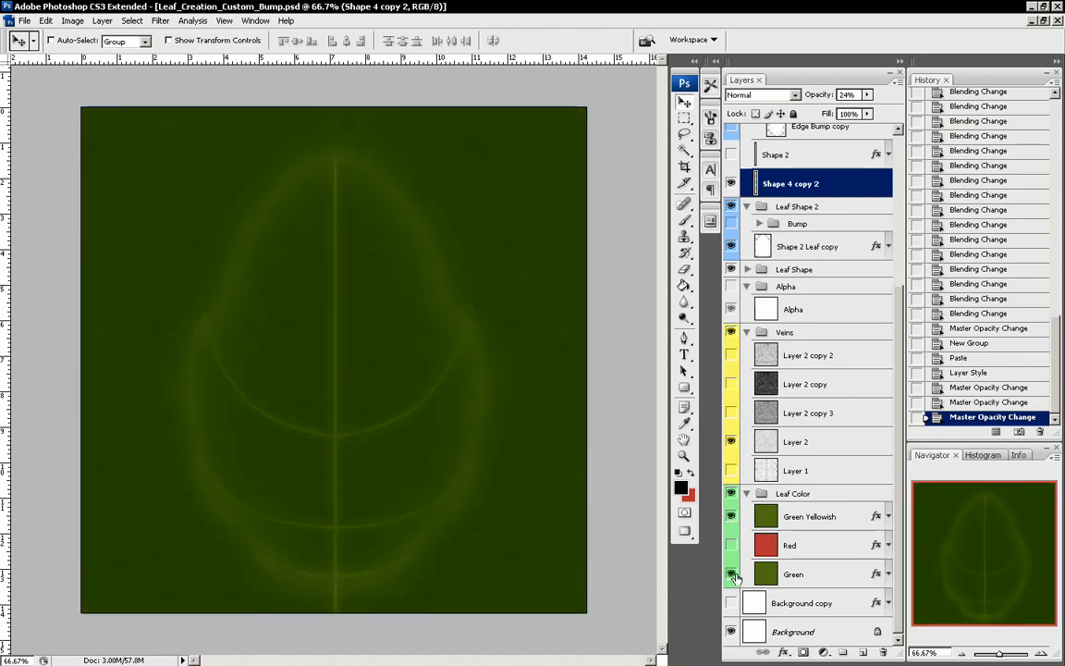
click(813, 574)
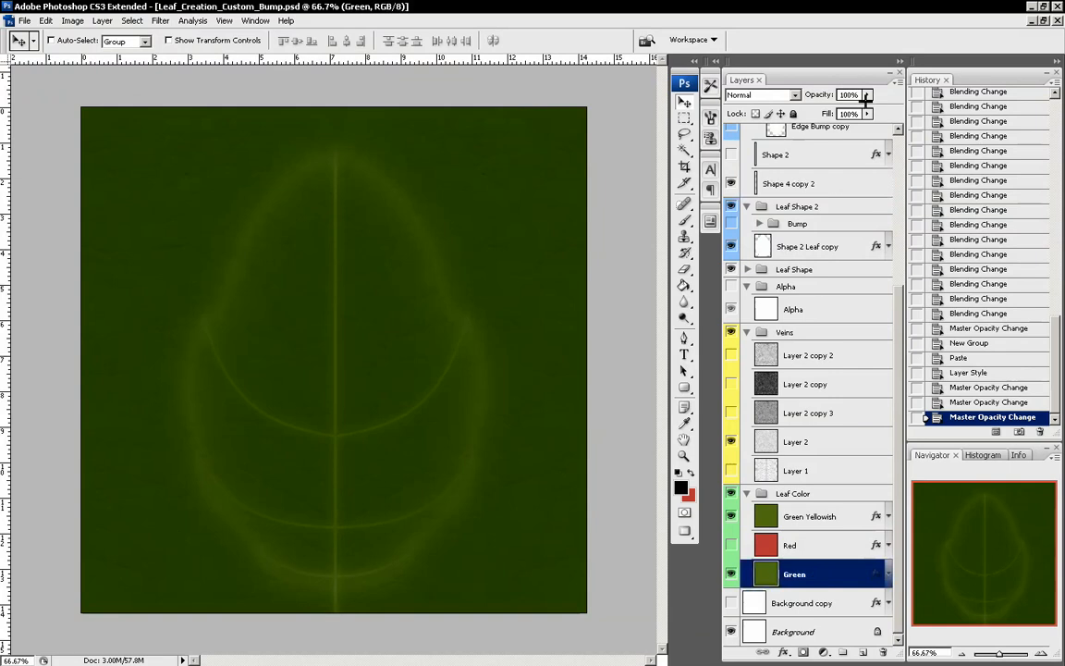
drag(865, 96, 807, 110)
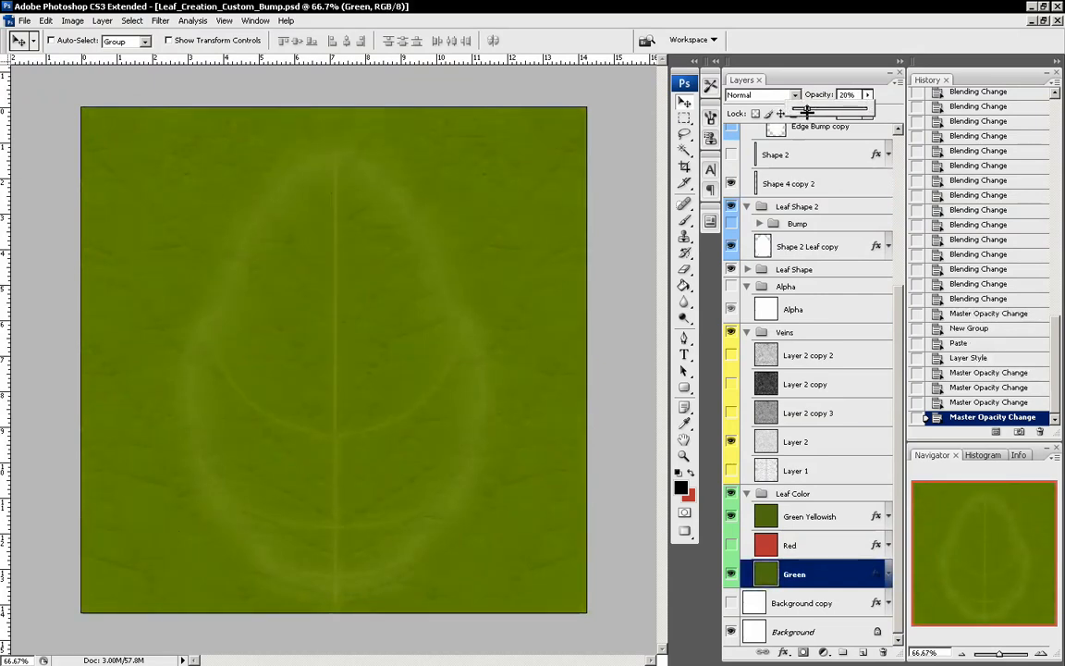
click(477, 3)
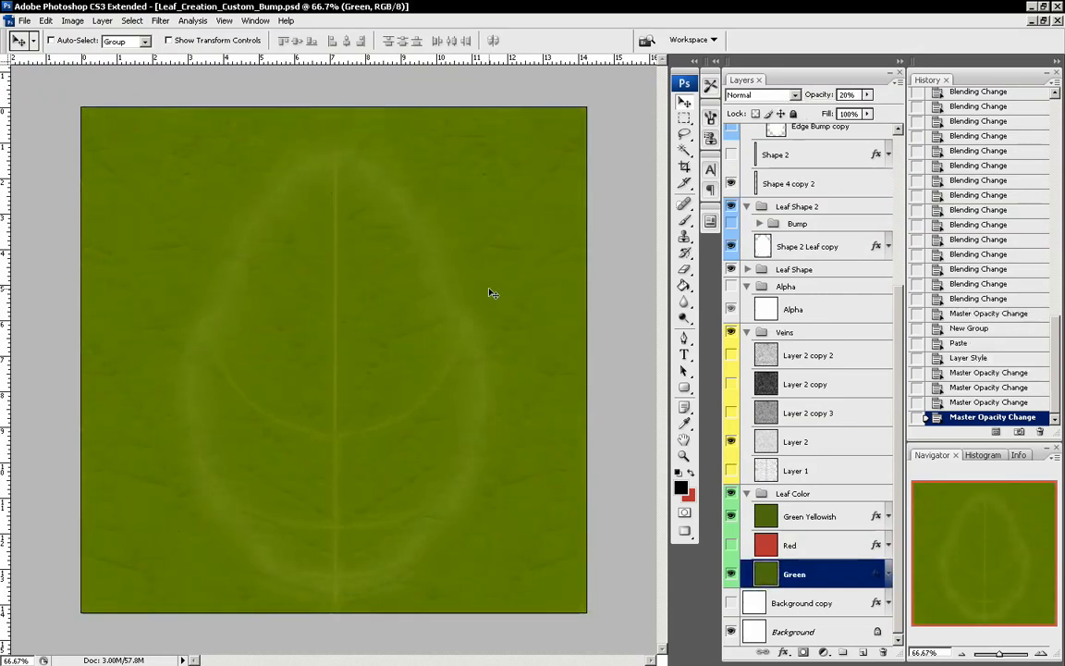
Flatten the image, discarding the hidden layers, and select the entire canvas for copying
click(74, 20)
mouse_move(102, 20)
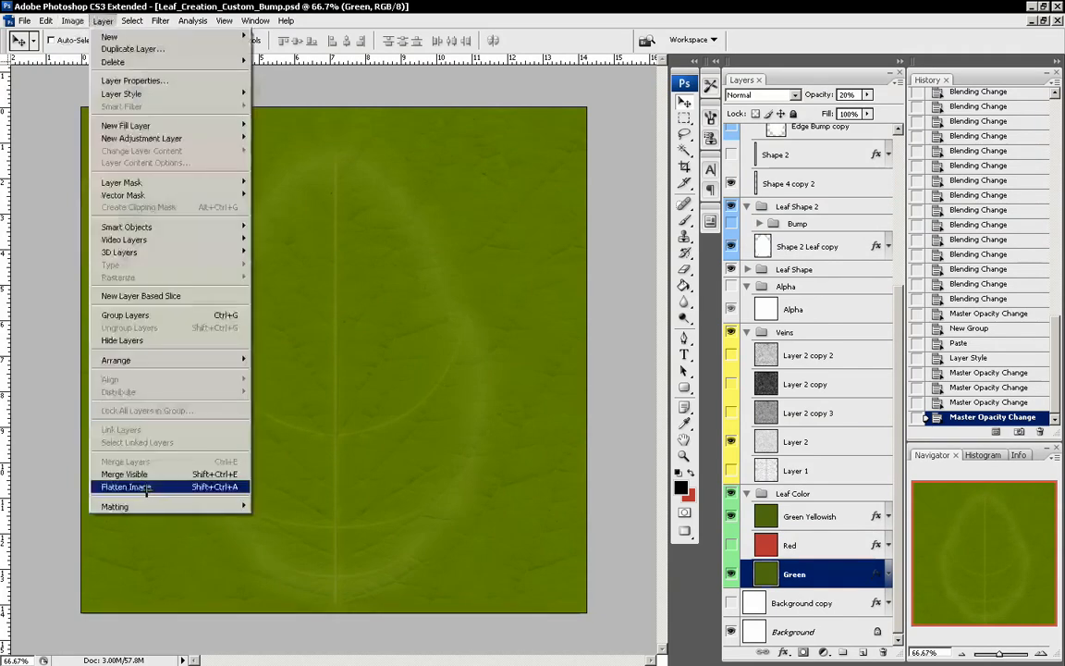
click(176, 479)
click(473, 256)
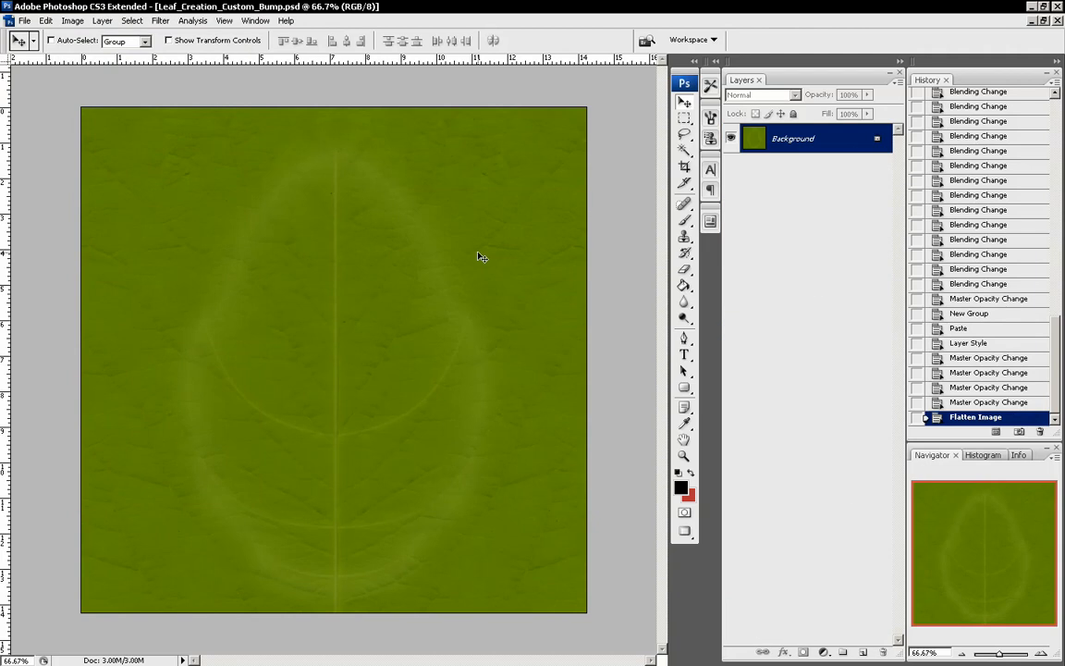
key(ctrl+a)
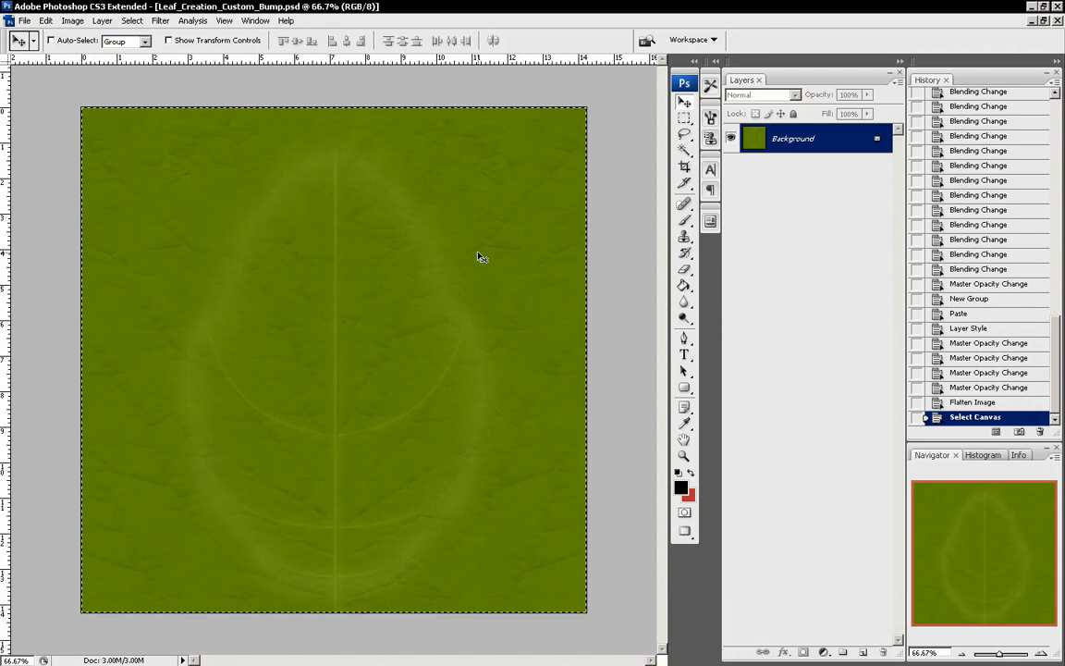
Delete the Flatten Image history state to restore the layers, and paste the copied flattened texture into the Finals group
right_click(973, 404)
click(910, 421)
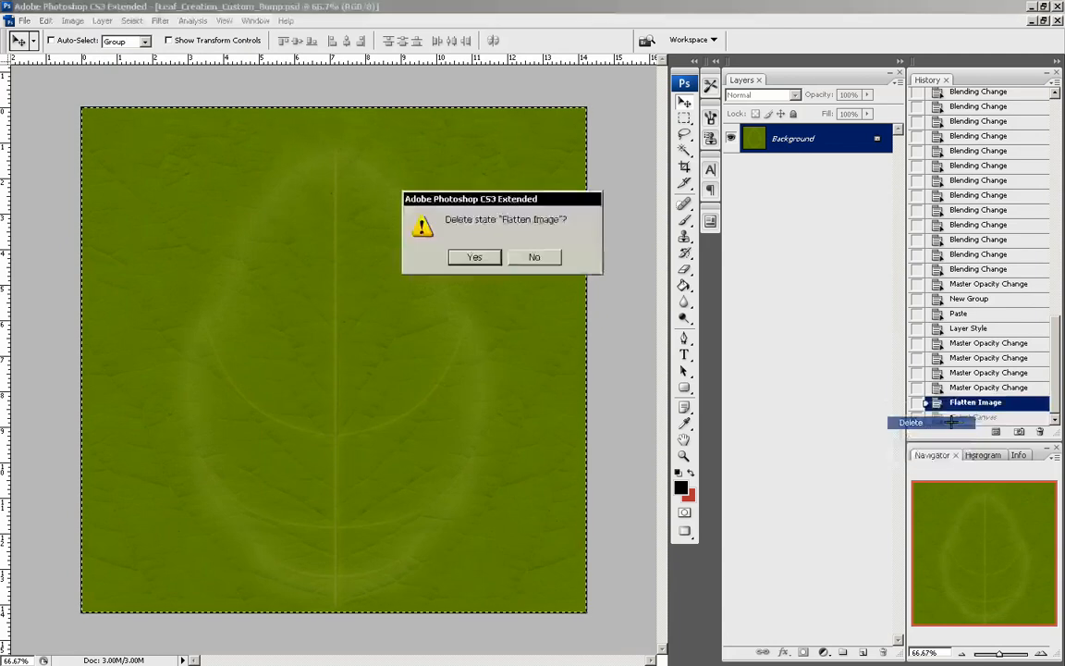
click(473, 257)
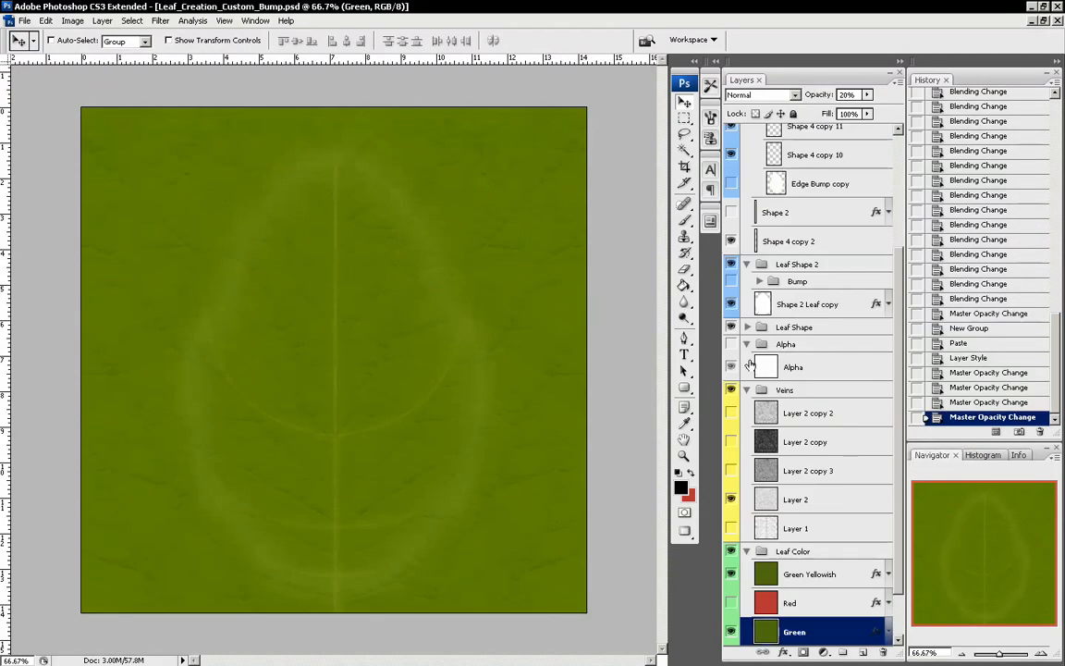
drag(898, 275, 898, 133)
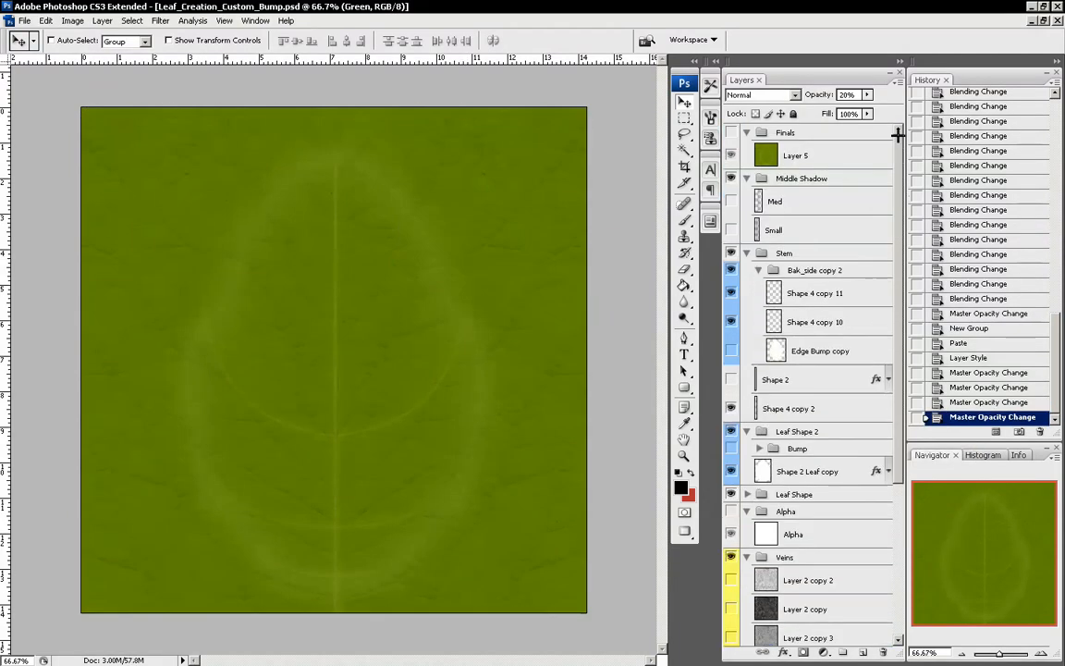
click(816, 139)
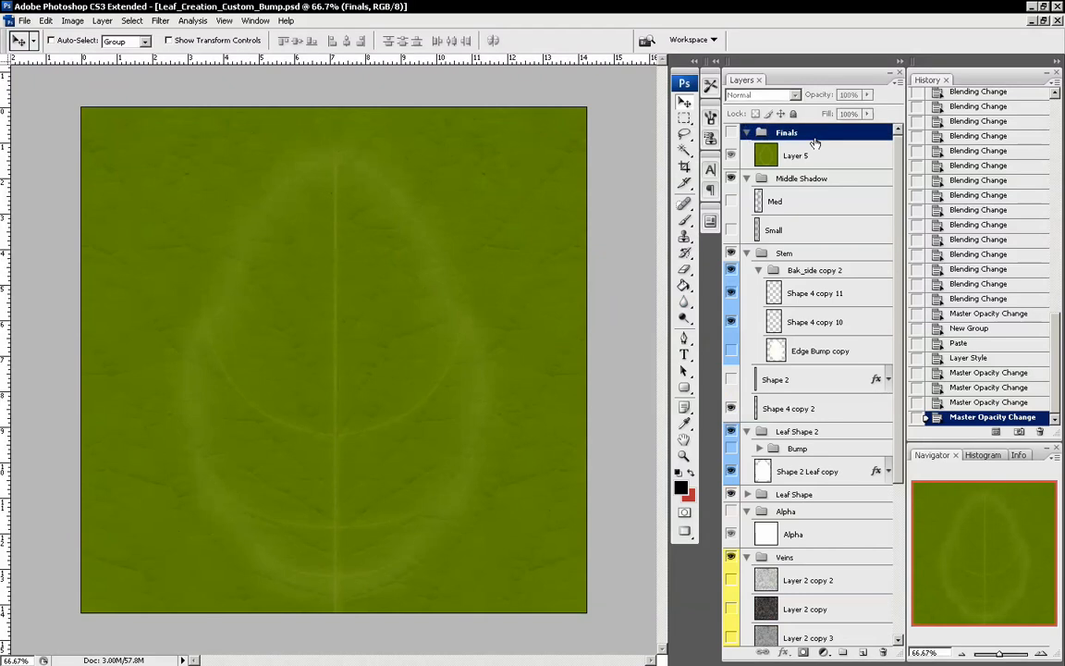
key(ctrl+v)
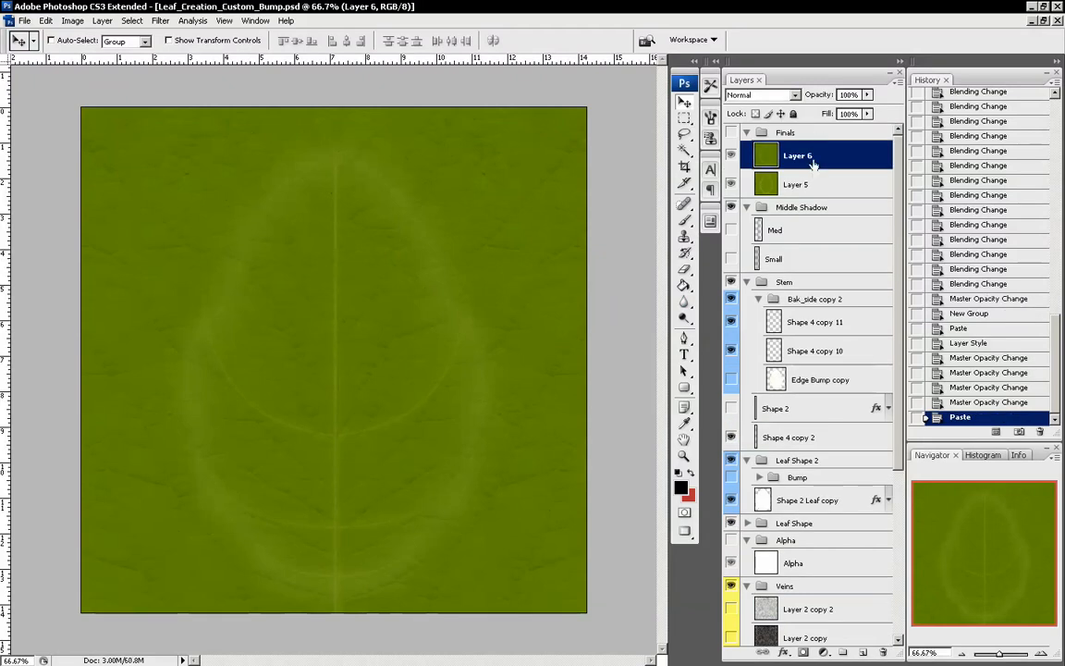
Rename Layer 5 in the Finals group as Back
click(815, 182)
right_click(817, 183)
click(825, 184)
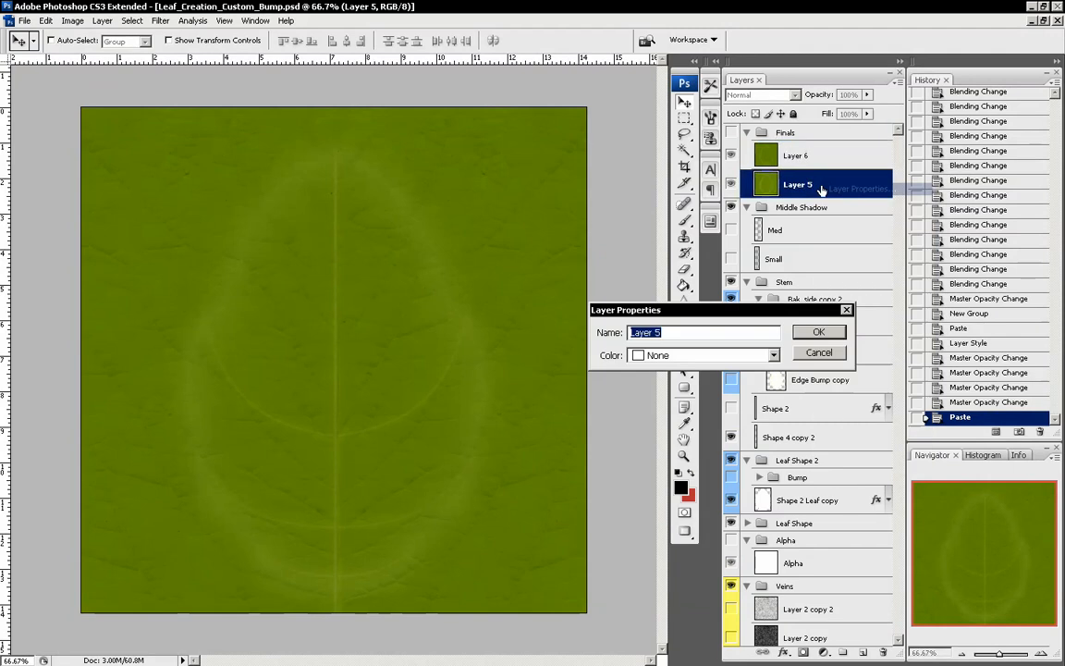
text(B)
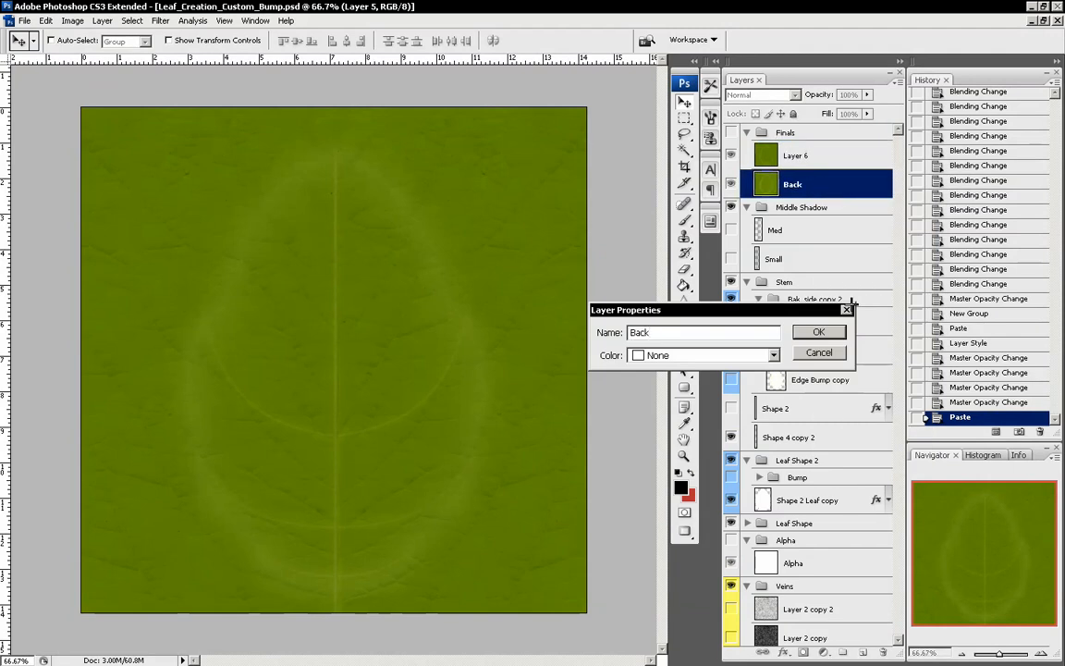
text(ack)
click(818, 333)
Rename Layer 6 in the Finals group as Front
click(803, 156)
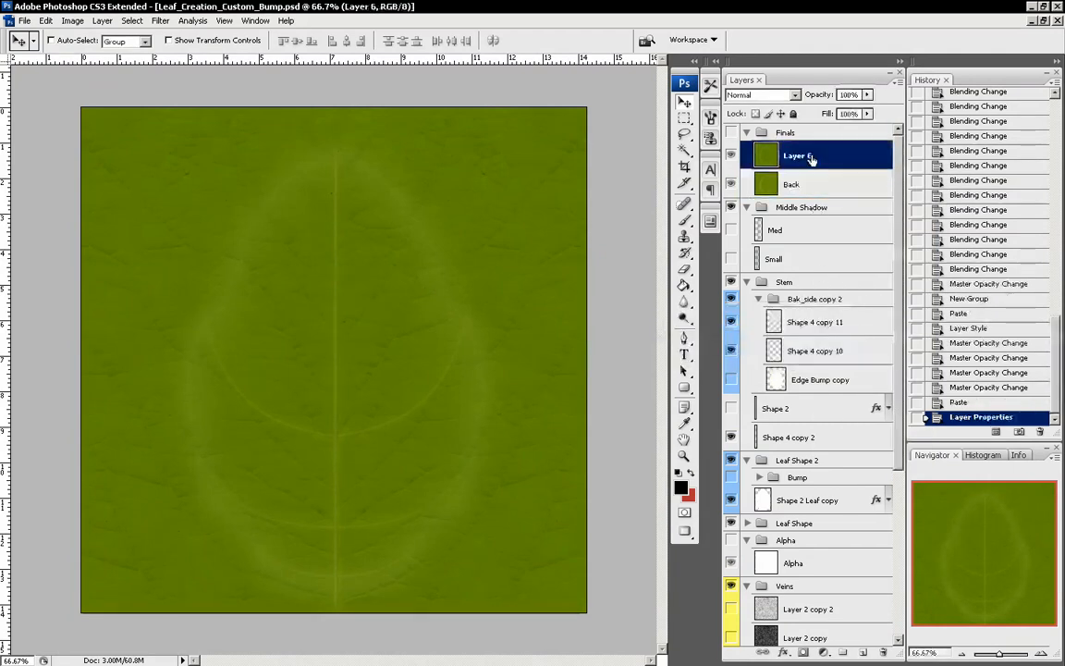
right_click(812, 156)
click(828, 164)
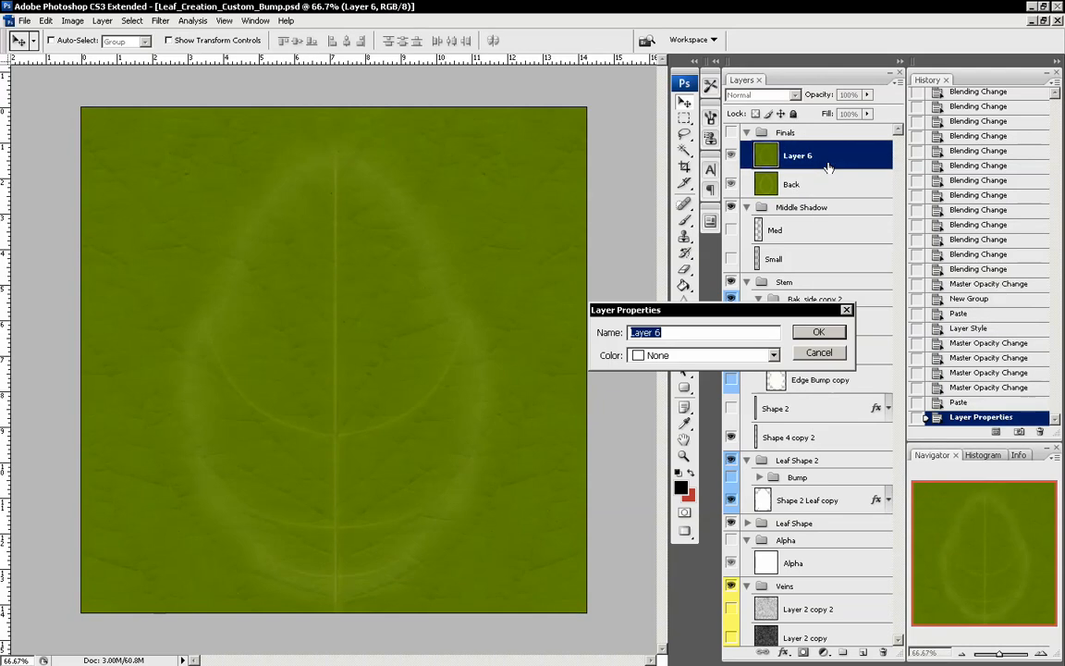
text(Front)
key(Return)
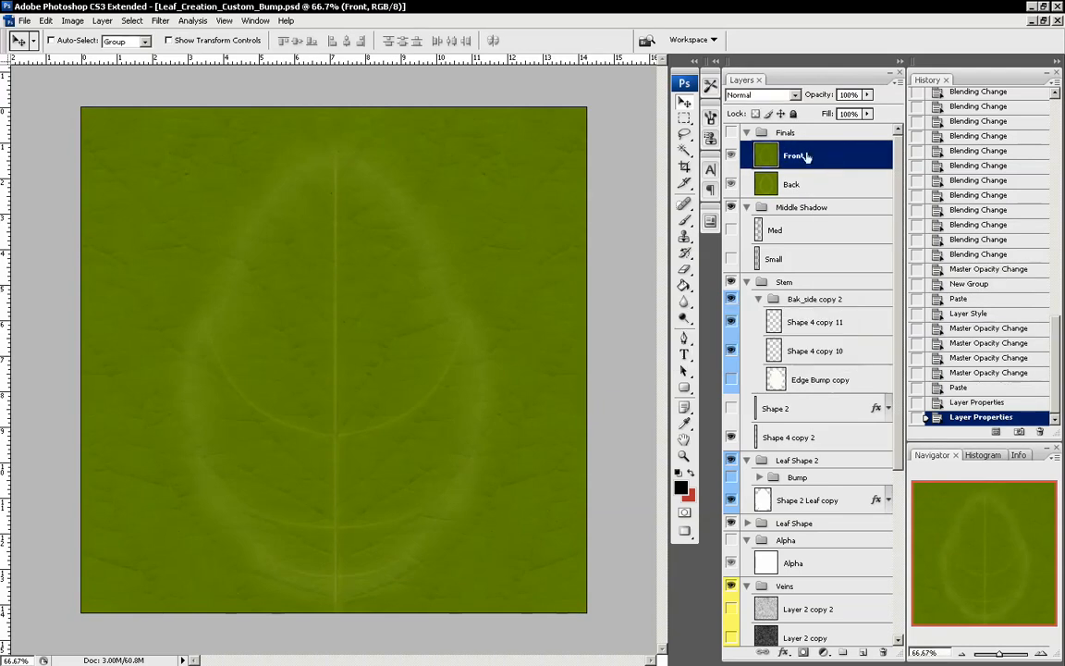
Compare the Front and Back textures by repeatedly toggling the Front layer's visibility, and hide the Finals group again
click(731, 155)
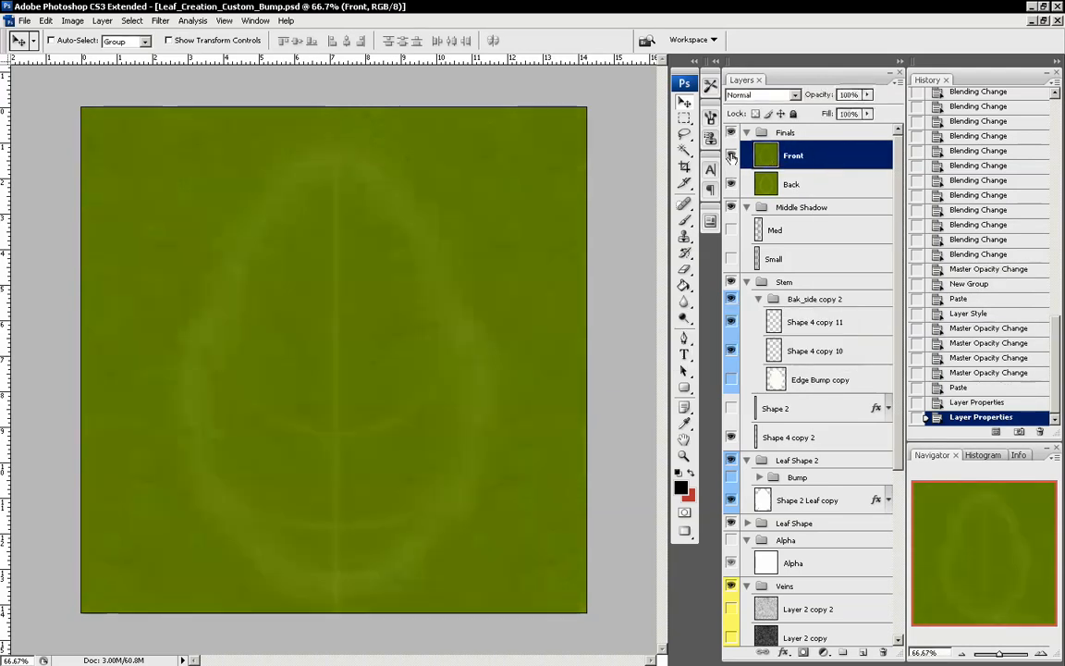
click(731, 155)
click(731, 155)
click(731, 155)
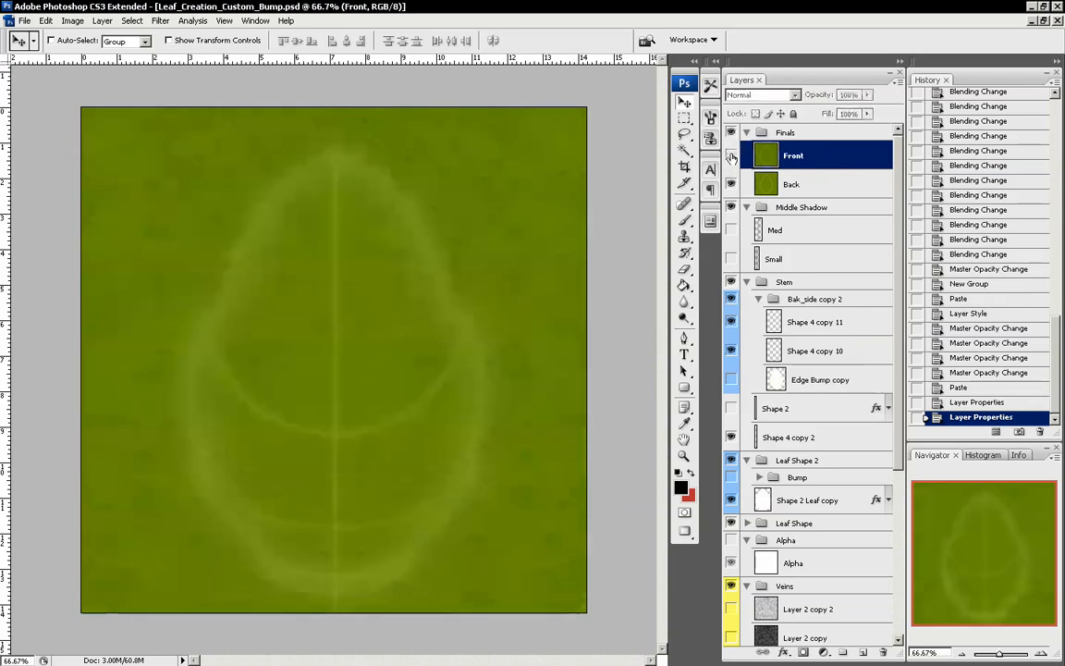
click(732, 155)
click(731, 156)
click(731, 156)
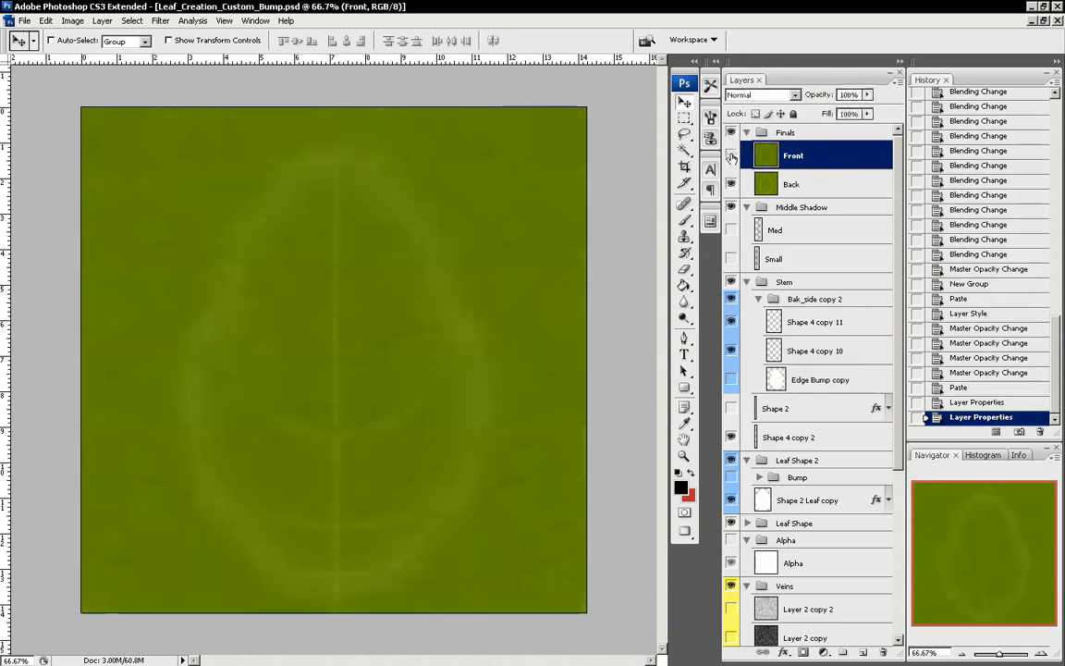
click(731, 155)
click(731, 155)
click(731, 155)
click(731, 155)
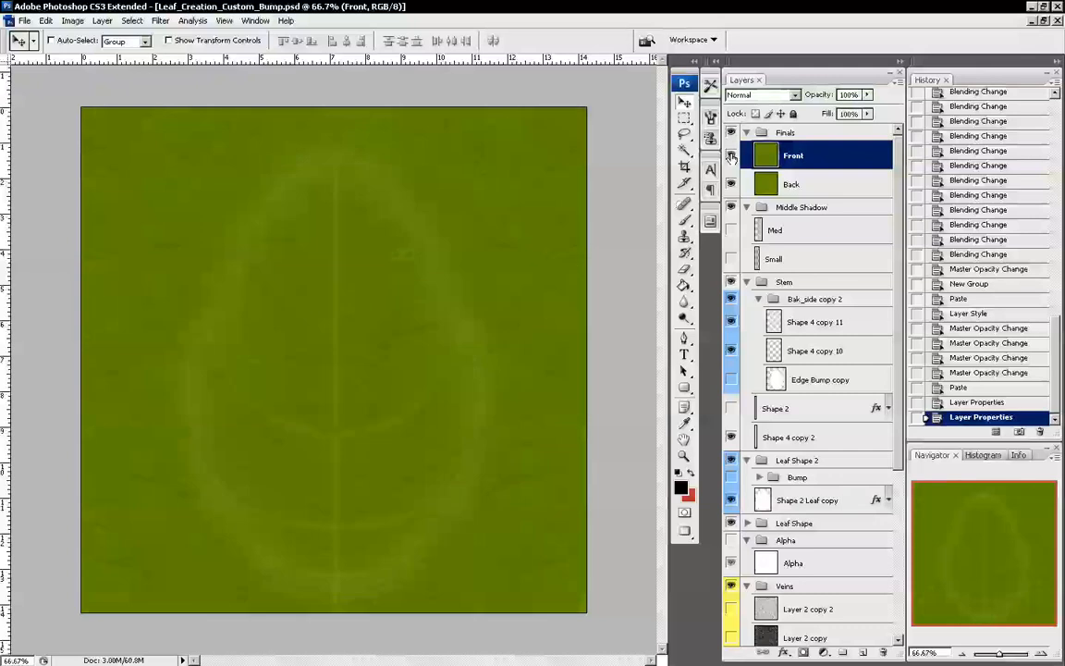
click(732, 155)
click(731, 155)
click(731, 156)
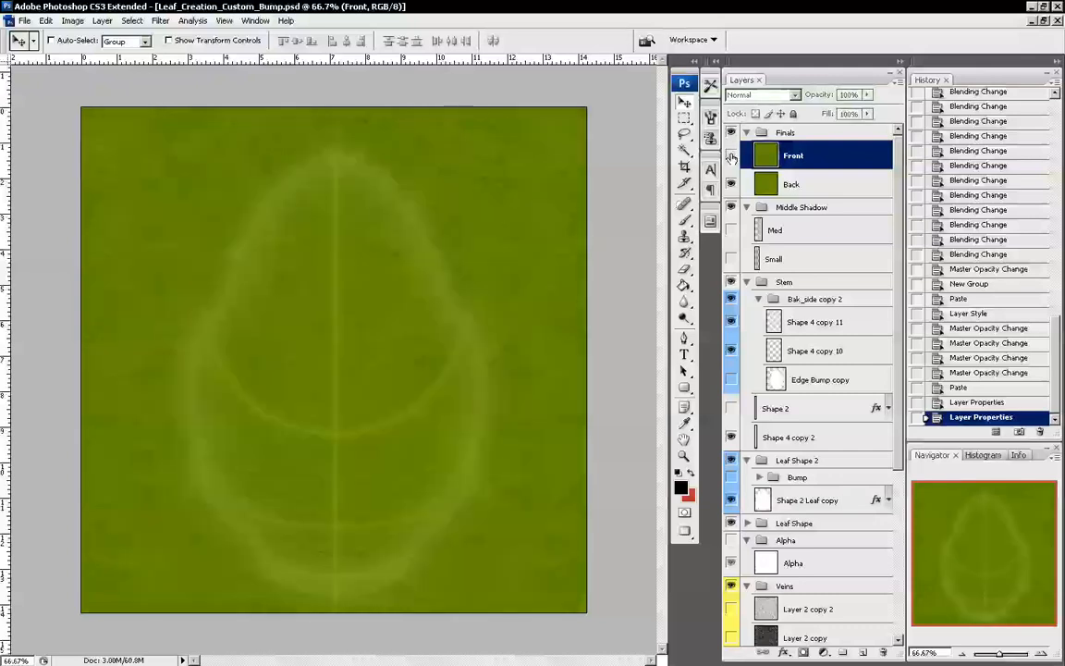
click(731, 156)
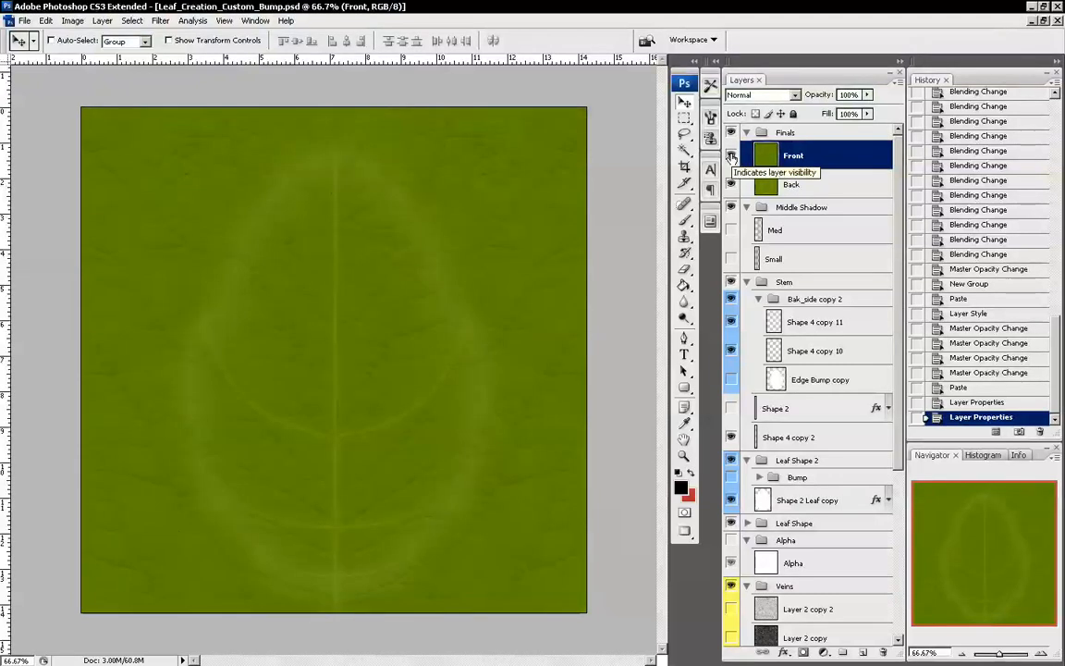
click(731, 133)
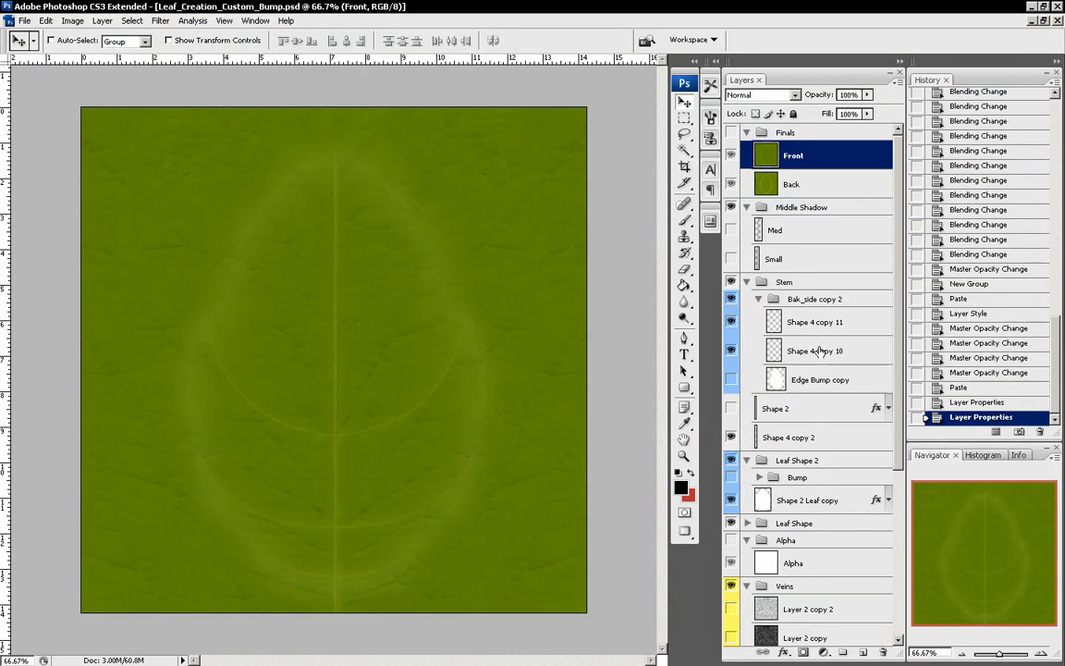
Duplicate the Shape 2 Leaf copy layer and place the duplicate at the very top of the layer stack, above the Finals group
scroll(776, 351, down, 2)
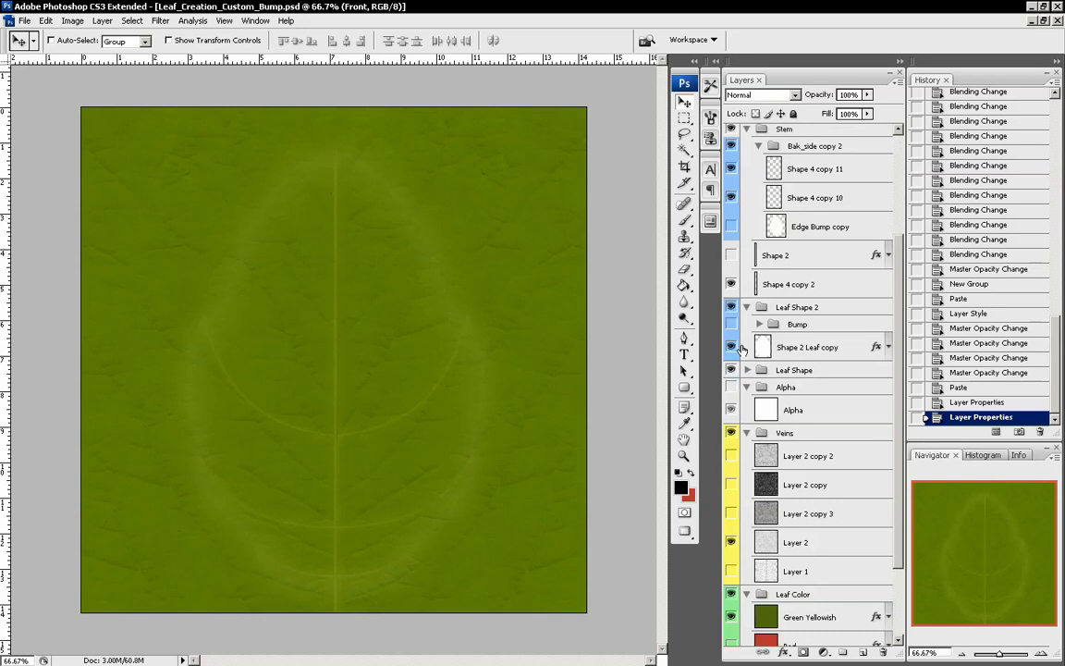
click(730, 346)
drag(822, 356, 862, 653)
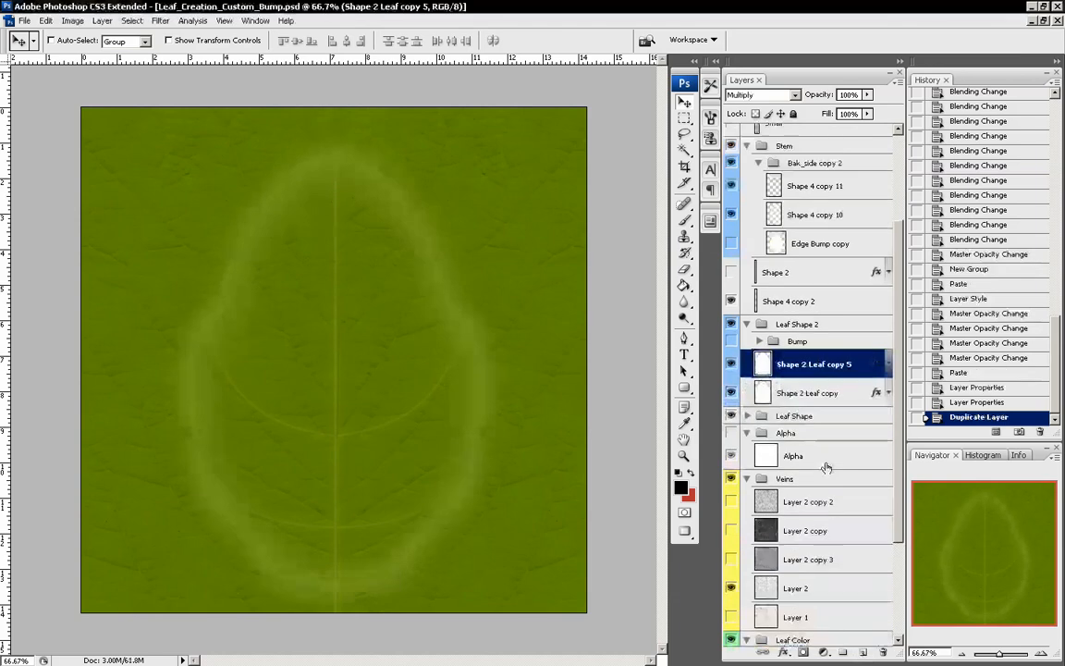
scroll(829, 496, up, 3)
drag(828, 496, 812, 135)
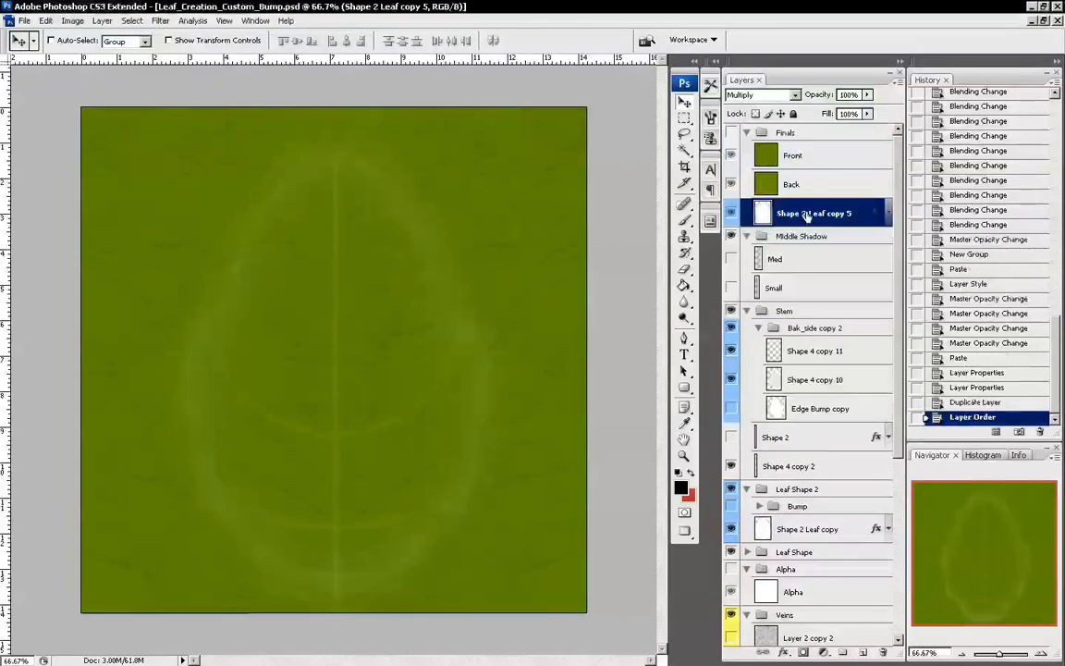
drag(807, 213, 821, 132)
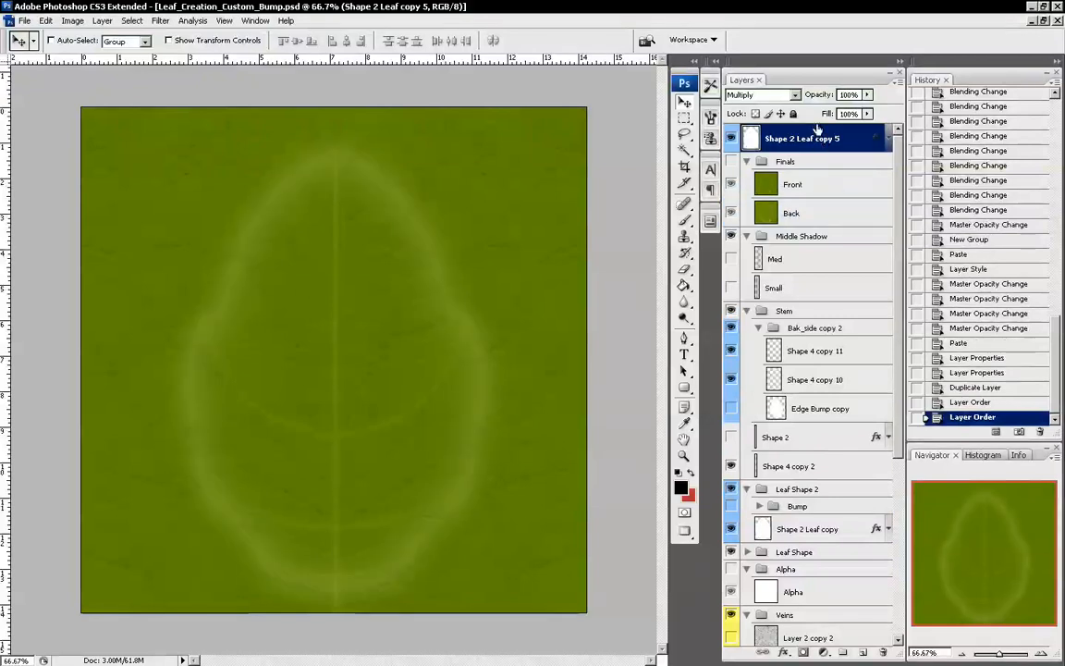
In the duplicated leaf layer's style, turn off Outer Glow and Inner Glow and add a black (000000) Color Overlay
double_click(864, 138)
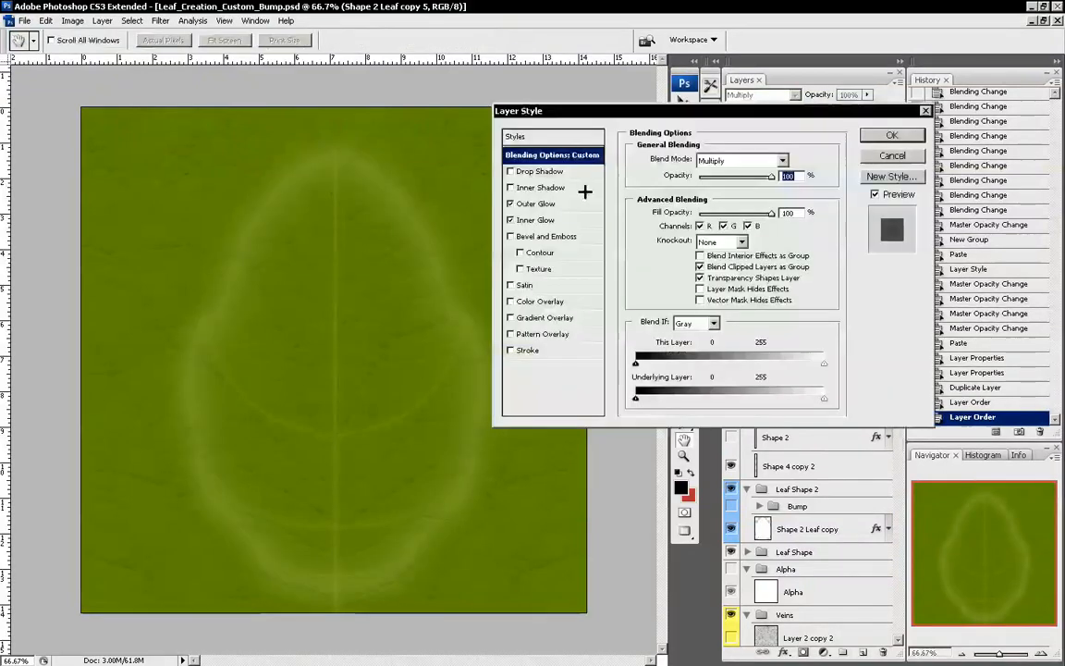
click(523, 208)
click(510, 203)
click(535, 220)
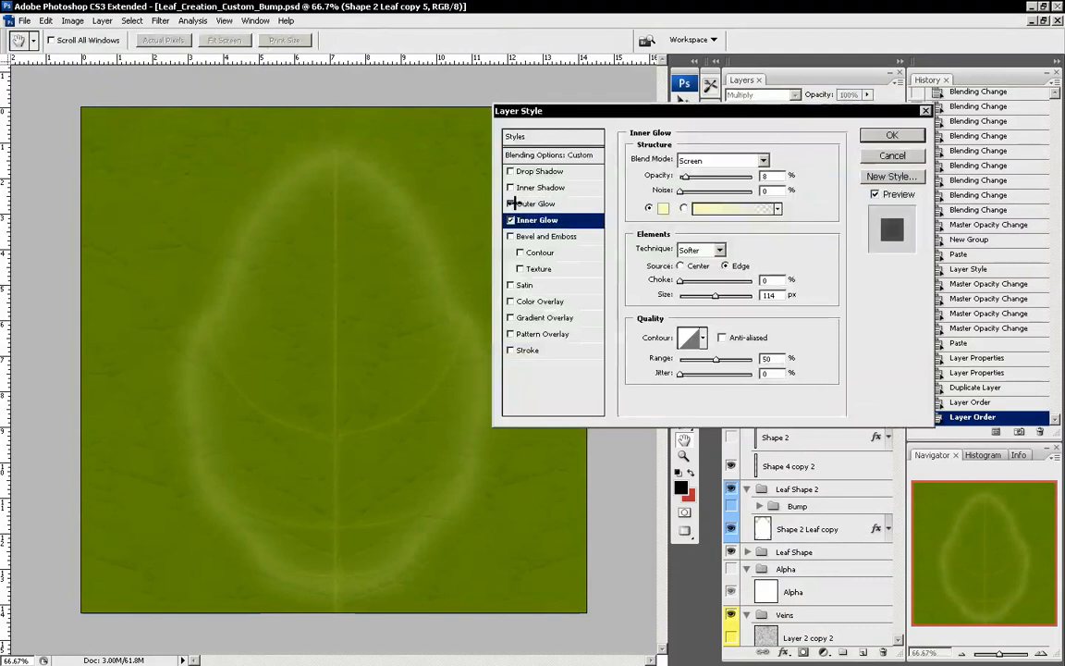
click(510, 301)
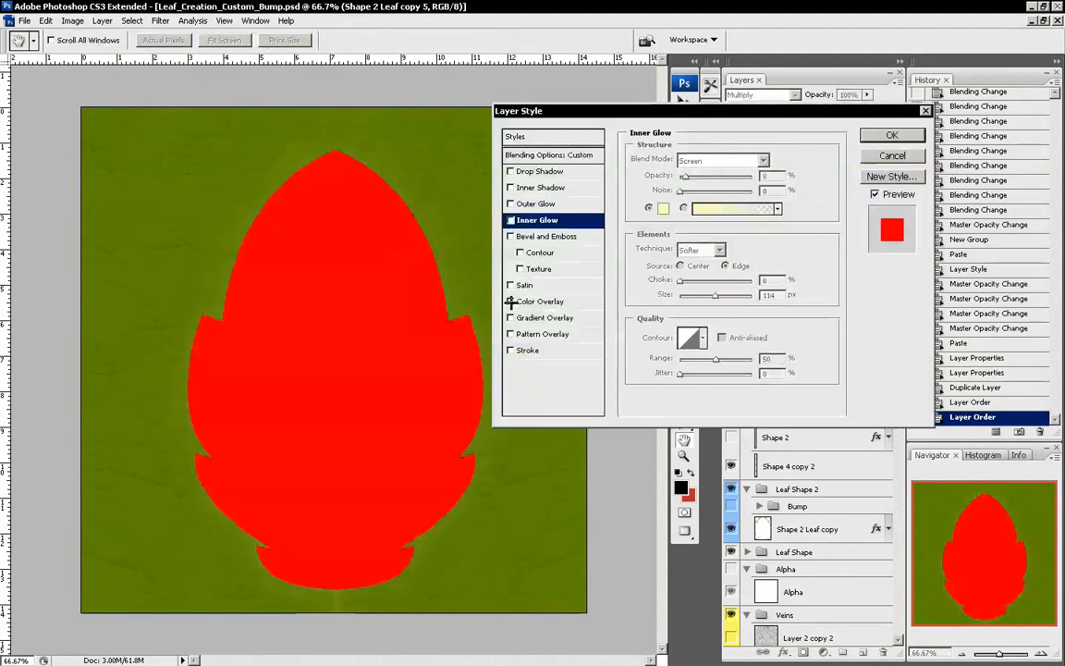
click(542, 301)
click(787, 163)
drag(451, 312, 335, 461)
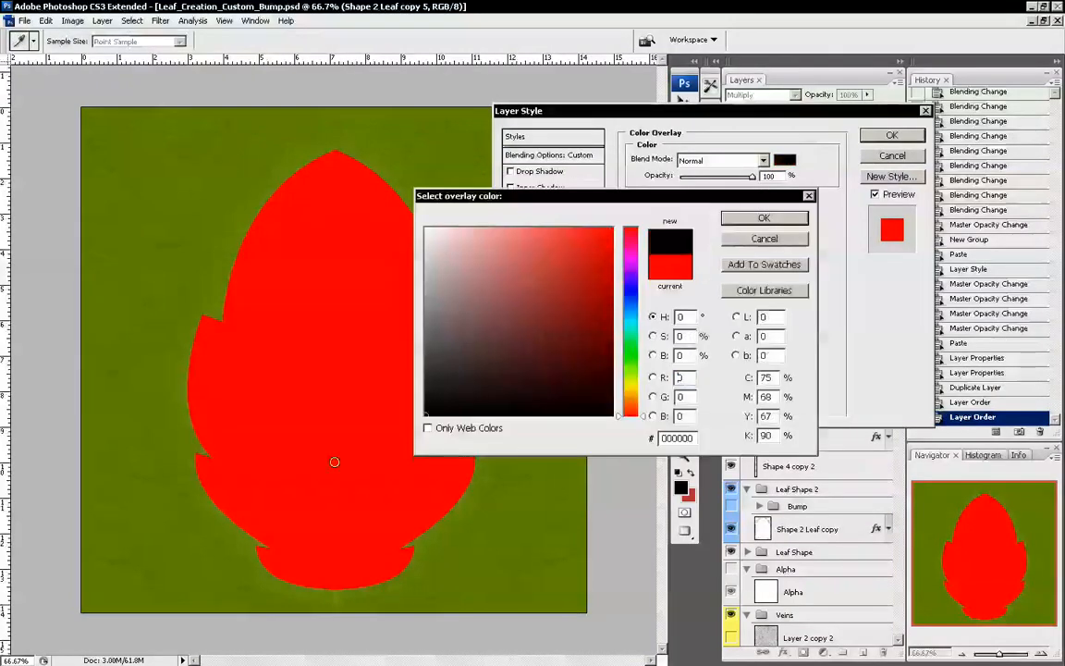
click(754, 215)
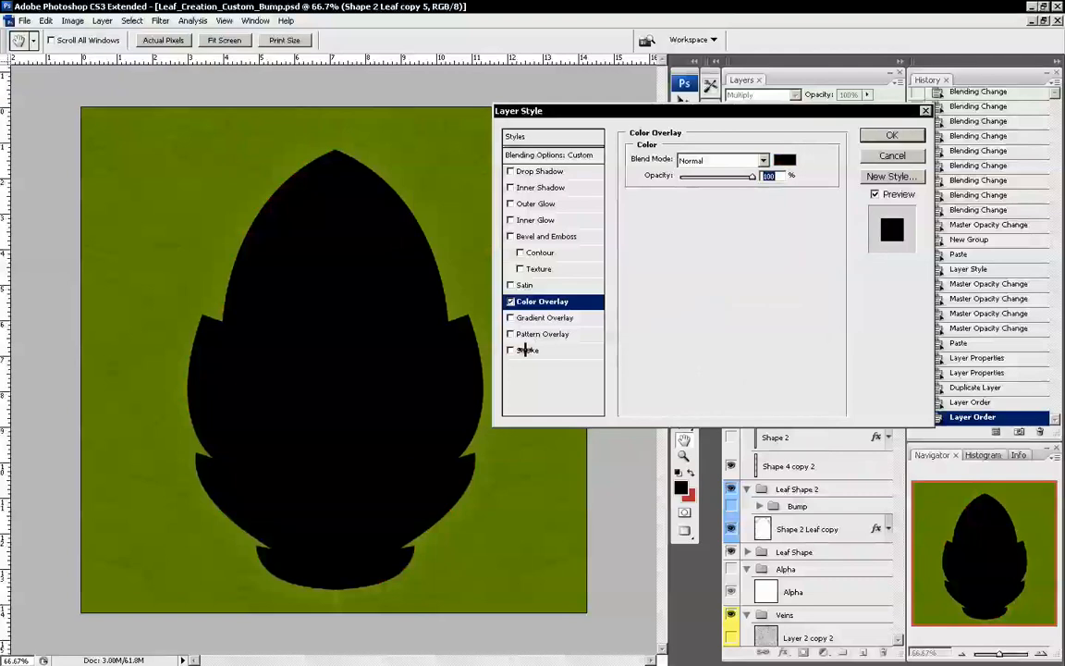
Add a white (ffffff) Stroke to the duplicated leaf layer, centered on its edge and 4 px wide
click(525, 349)
click(662, 262)
drag(501, 281, 358, 125)
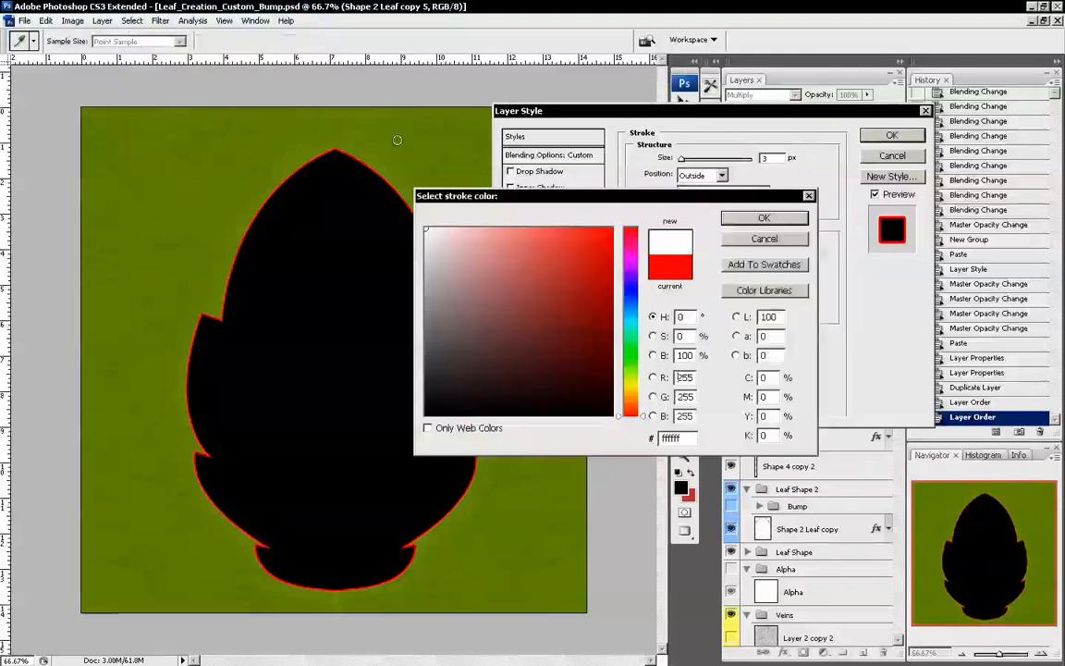
click(780, 216)
click(703, 175)
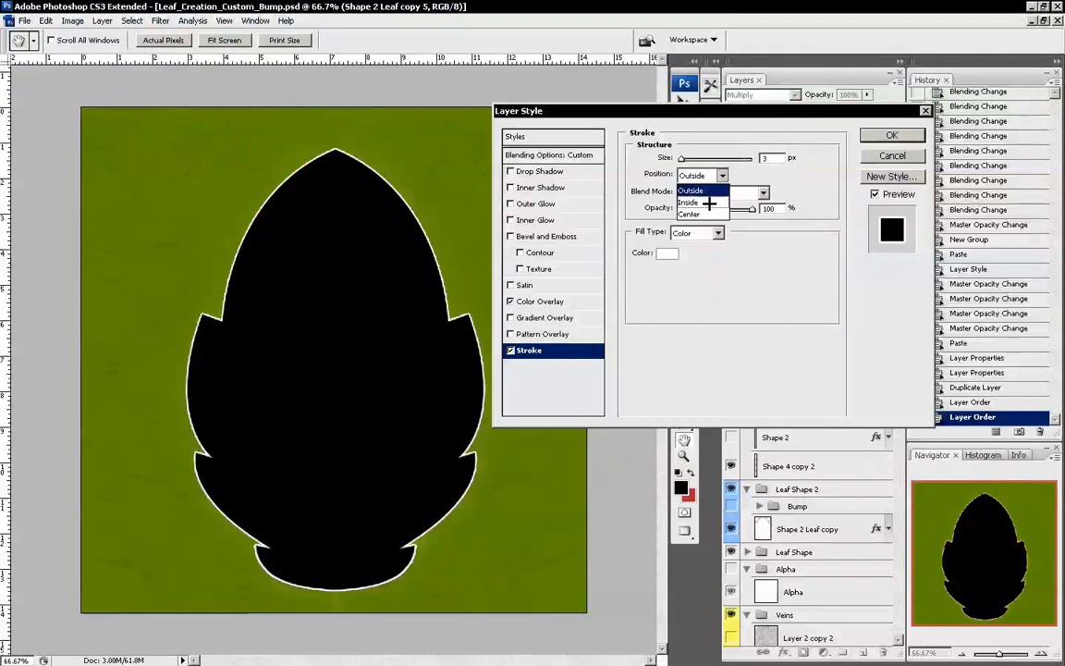
click(695, 190)
click(703, 175)
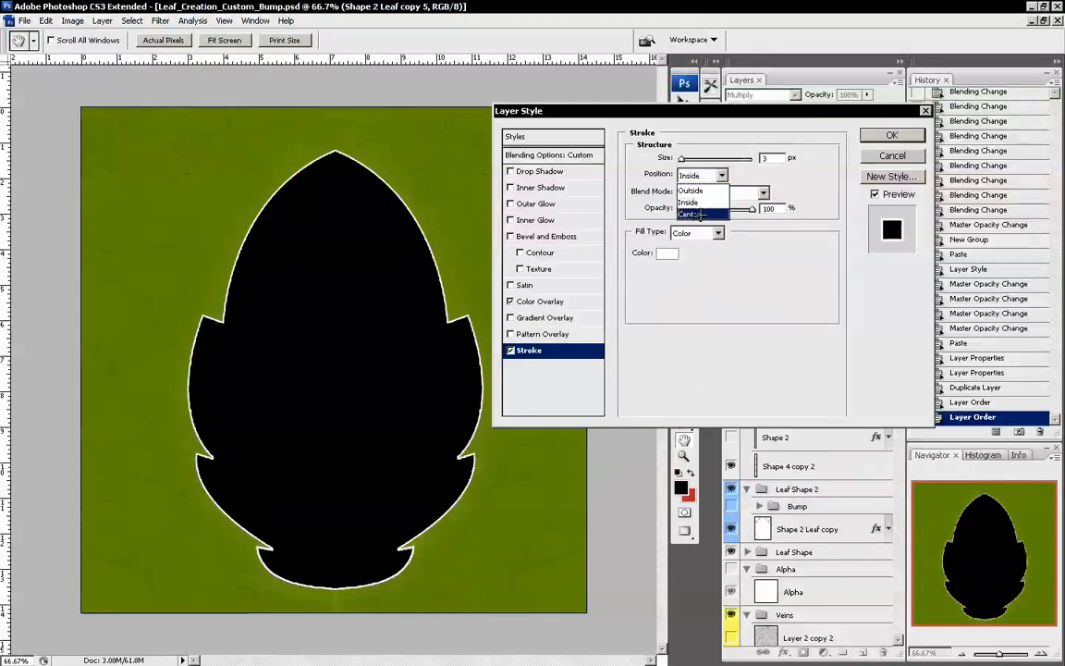
click(698, 201)
mouse_move(682, 159)
mouse_down()
mouse_move(673, 159)
mouse_move(682, 158)
mouse_up()
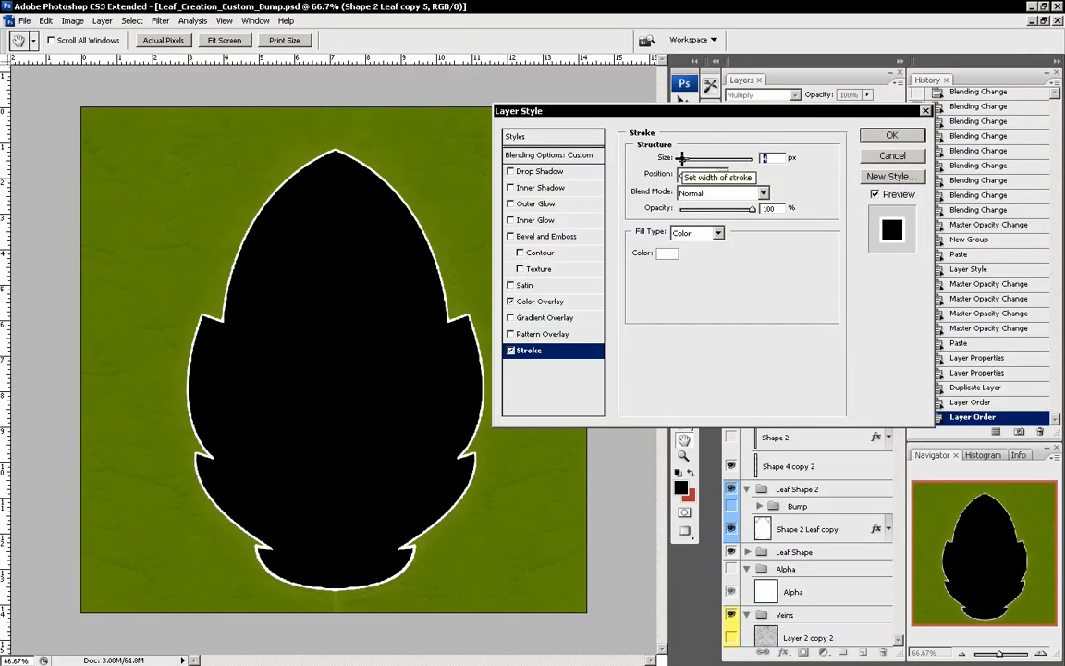
click(889, 136)
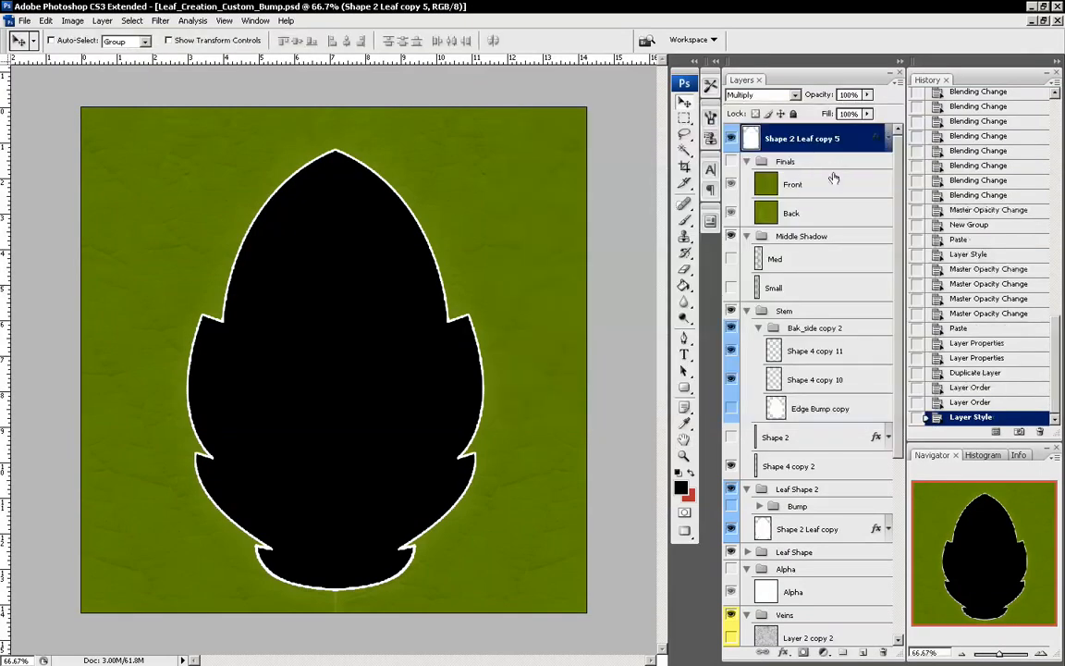
Show the white Alpha group behind the black leaf silhouette and select that group
drag(891, 200, 890, 400)
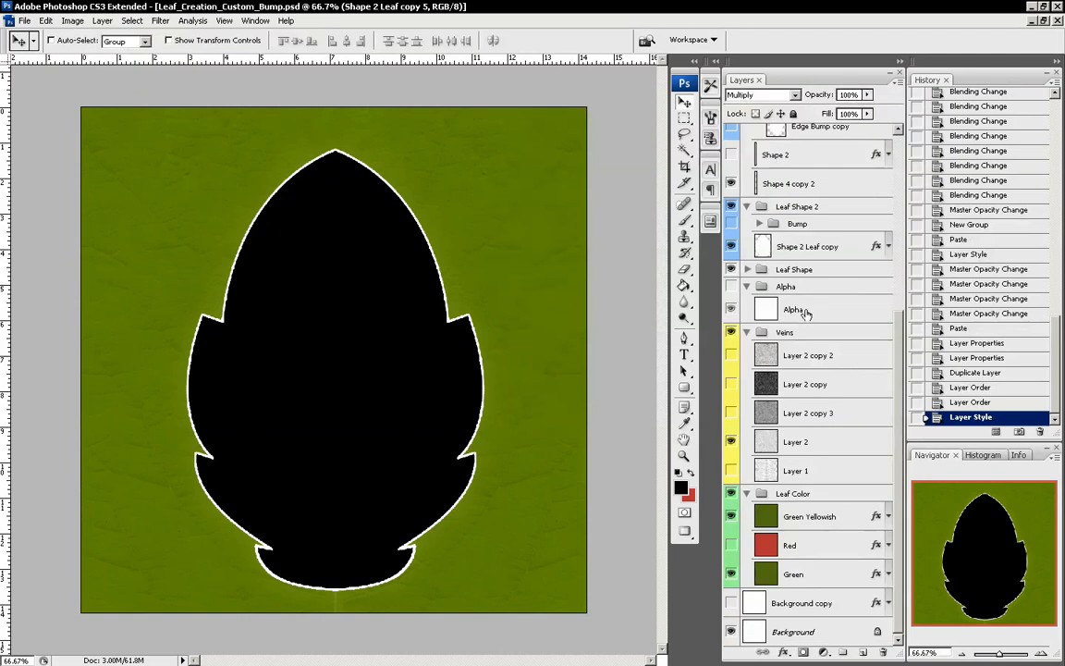
click(731, 287)
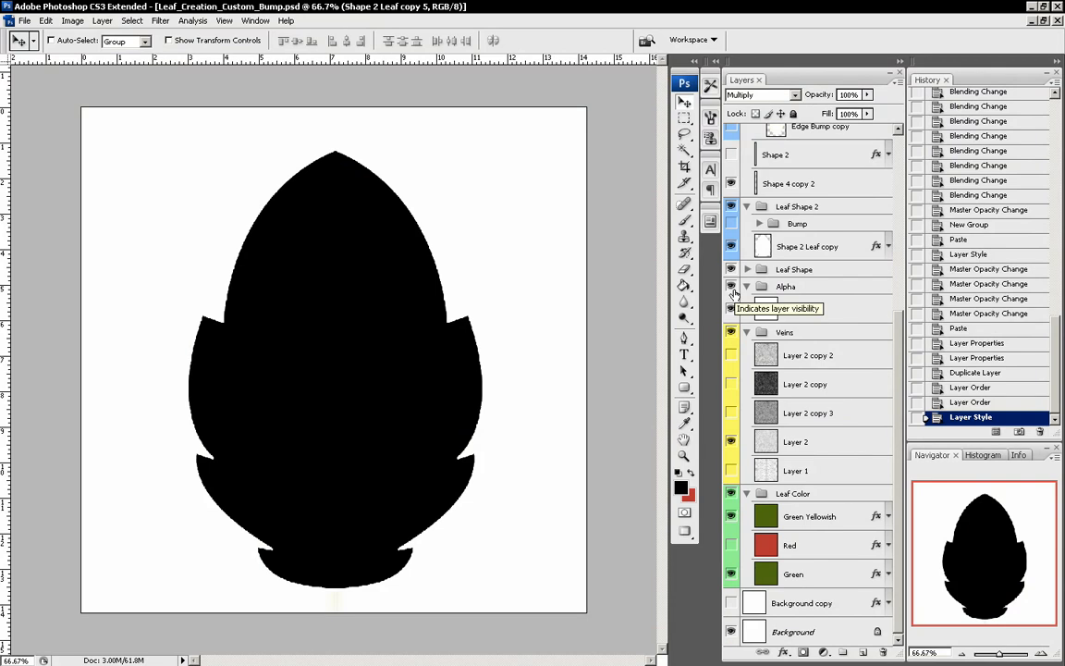
scroll(733, 292, up, 3)
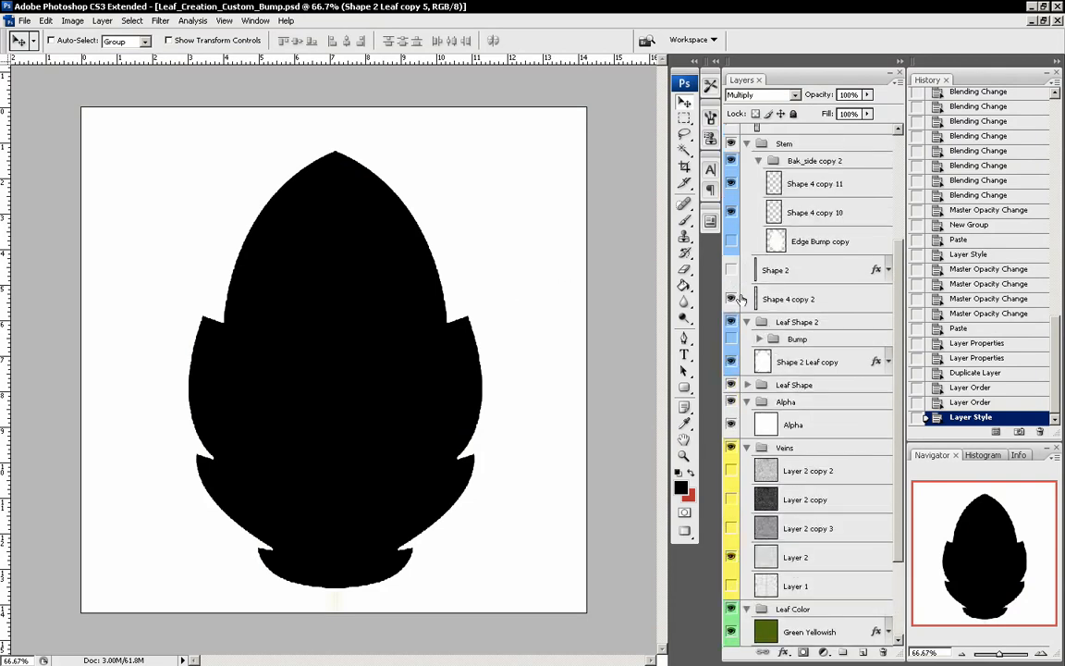
scroll(737, 331, down, 2)
click(792, 348)
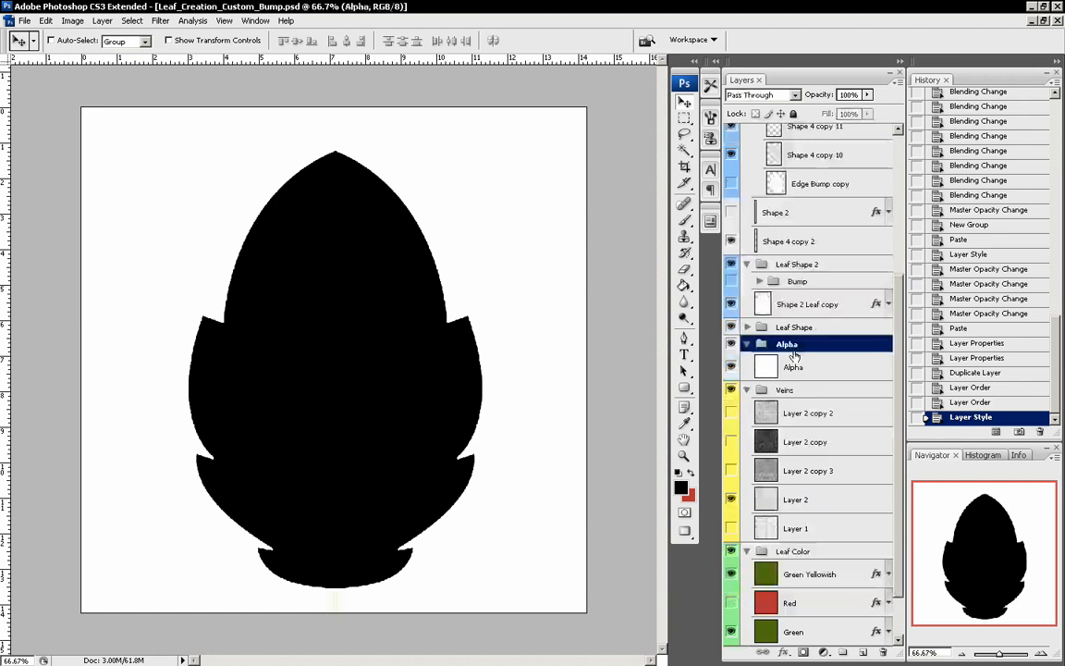
Move the Alpha group directly above the Finals group, beneath the black leaf silhouette layer
scroll(797, 490, up, 5)
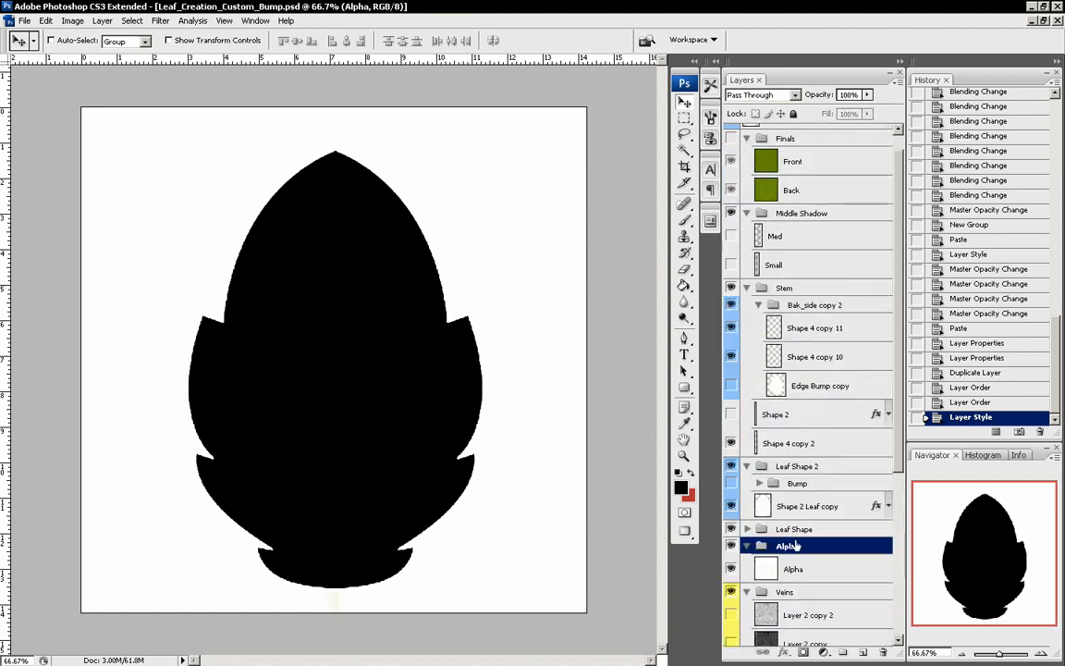
scroll(790, 549, up, 1)
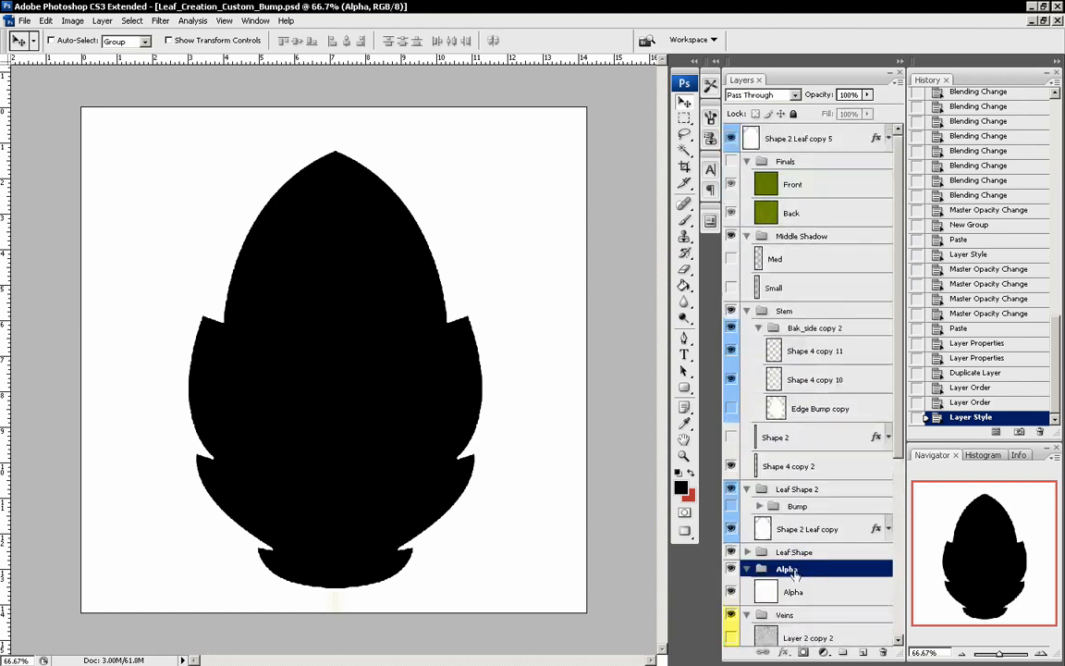
drag(792, 571, 788, 192)
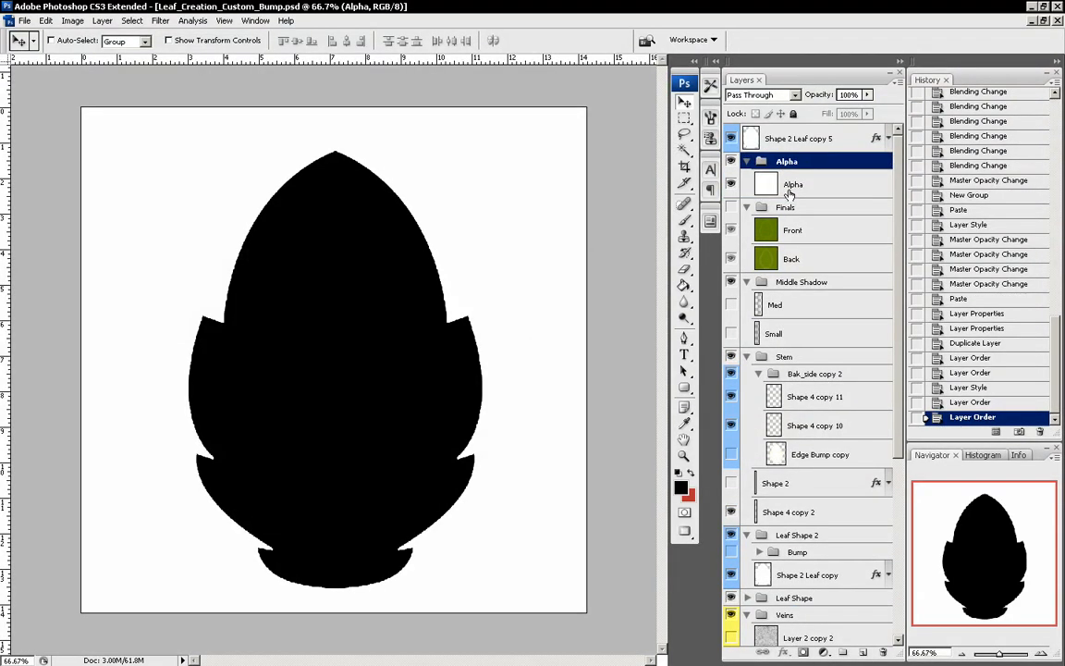
Flatten the image, discarding hidden layers, and copy the entire canvas
click(72, 20)
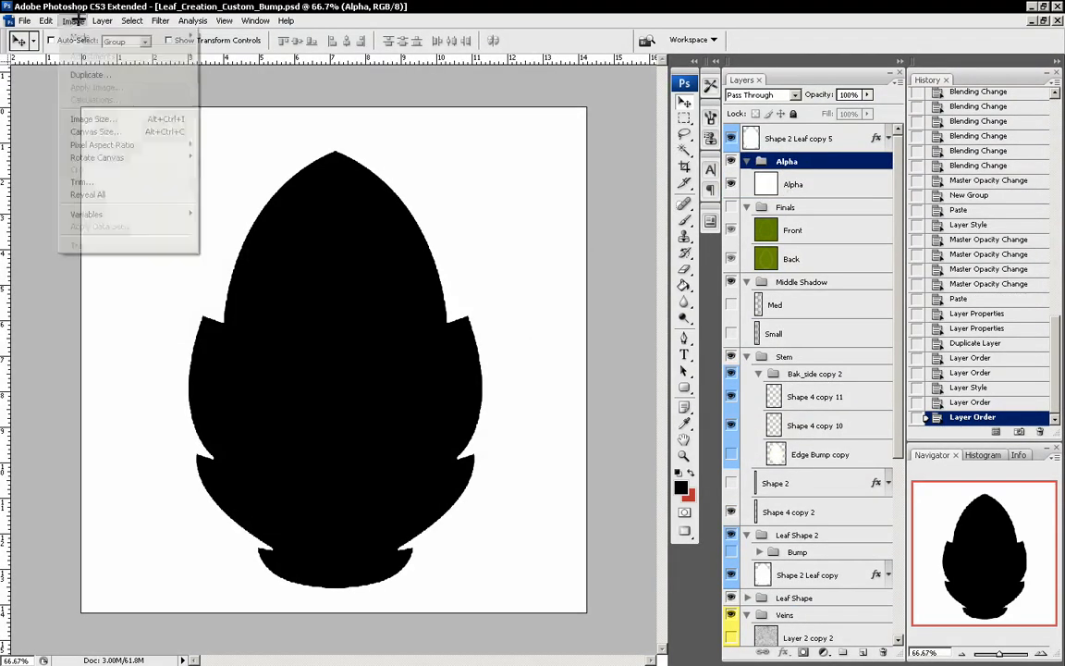
mouse_move(102, 21)
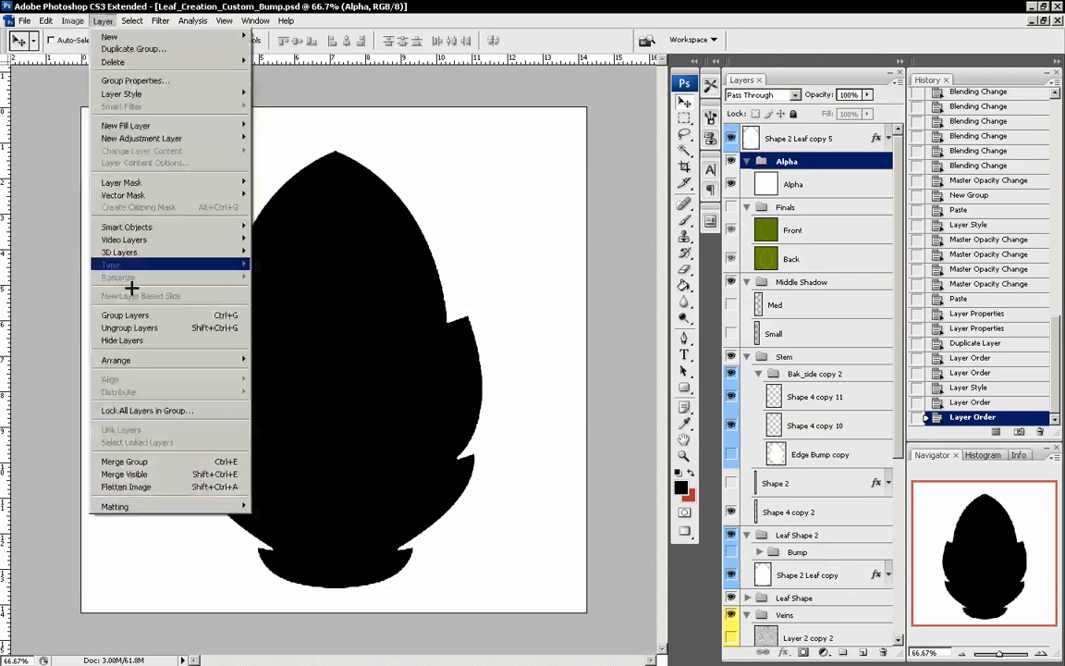
click(170, 486)
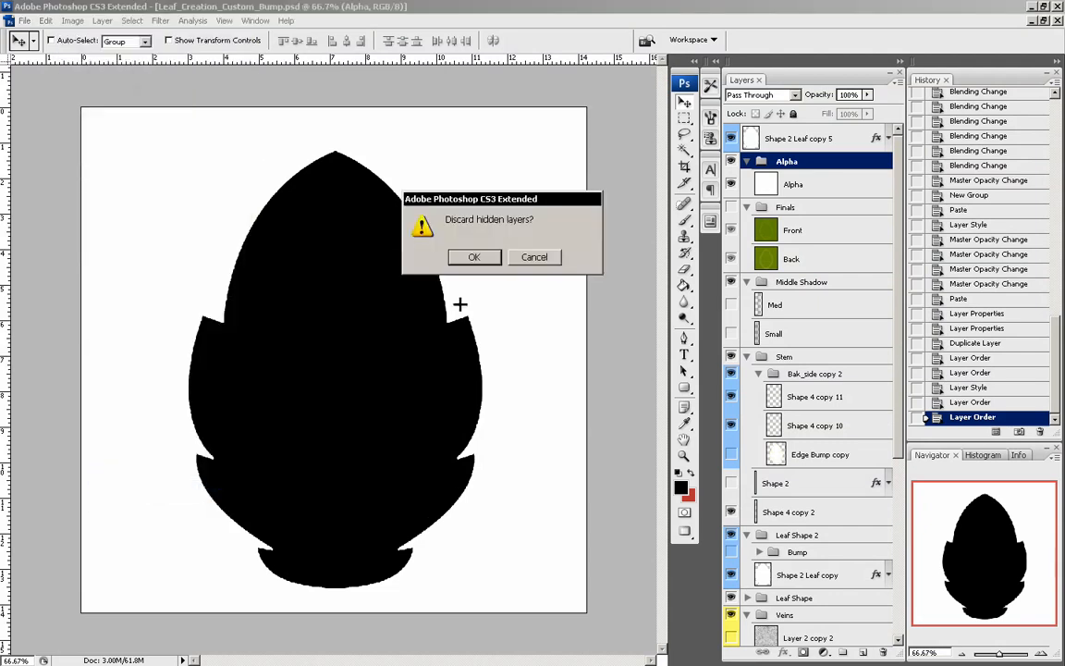
click(472, 256)
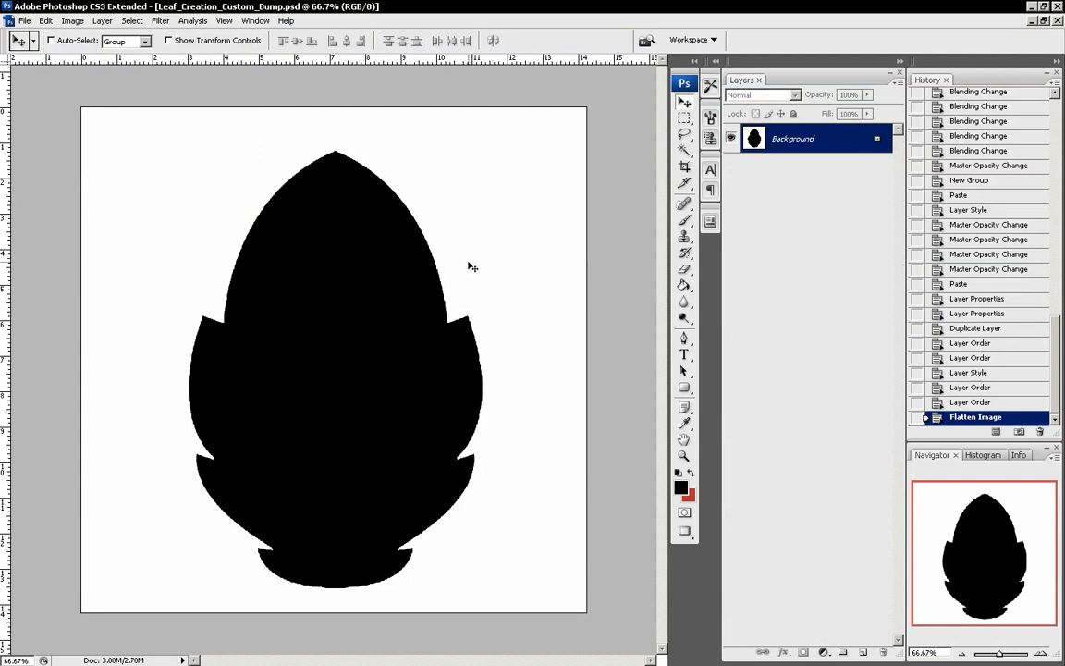
key(ctrl+a)
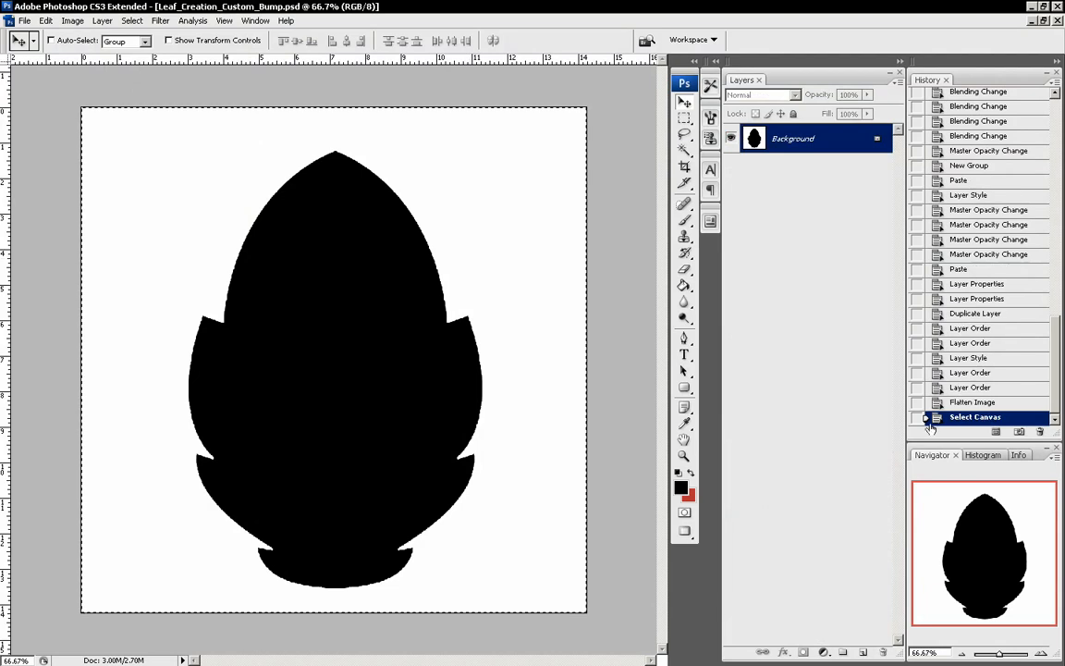
Delete the Flatten Image state from the history to restore the layered document
right_click(968, 401)
click(906, 423)
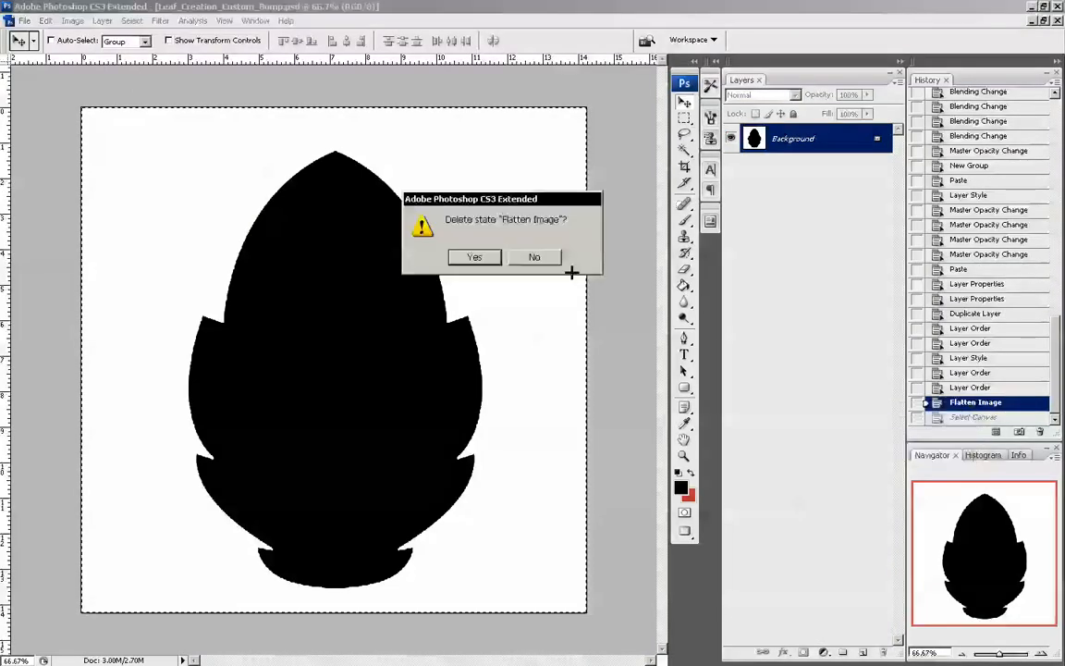
click(474, 257)
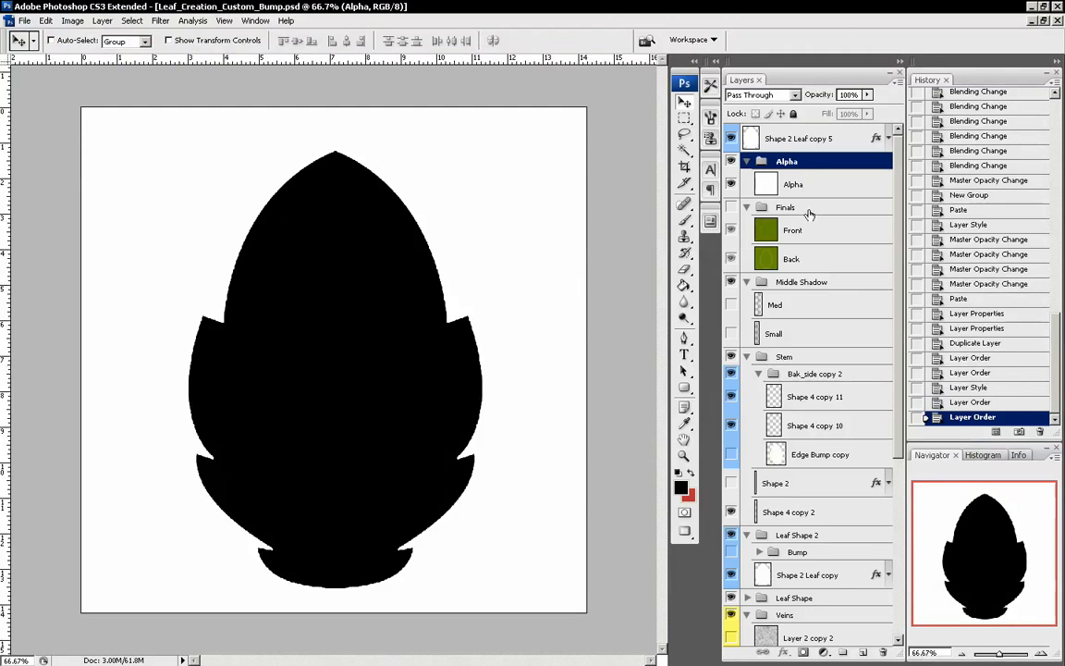
Paste the copied leaf silhouette into the Finals group and name the layer Clip - Alpha
click(809, 208)
key(ctrl+v)
right_click(735, 217)
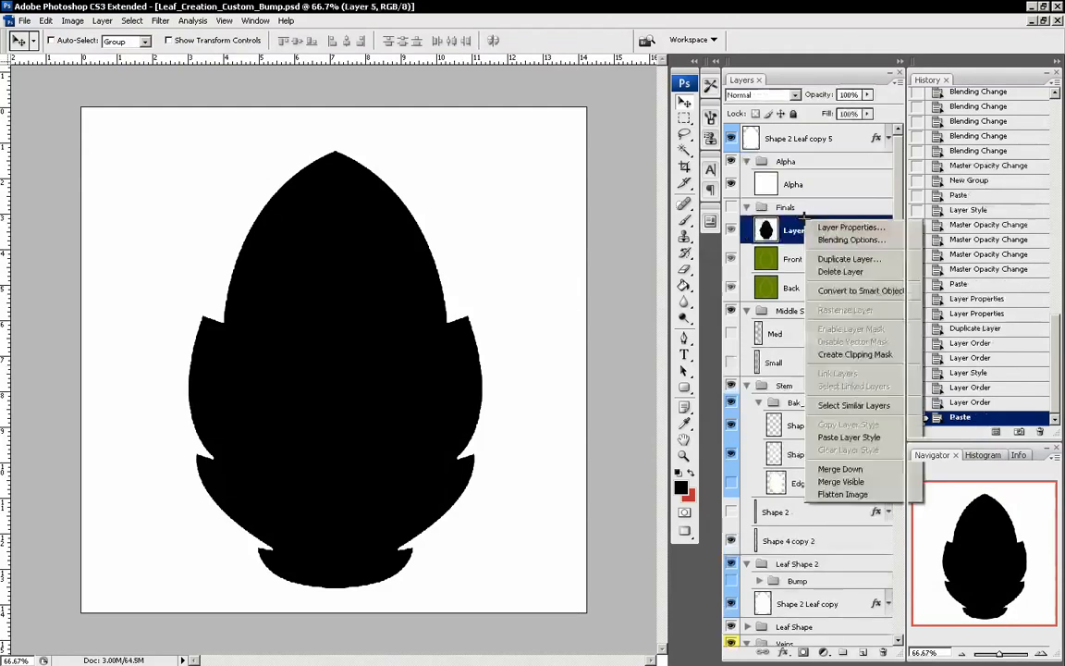
click(753, 222)
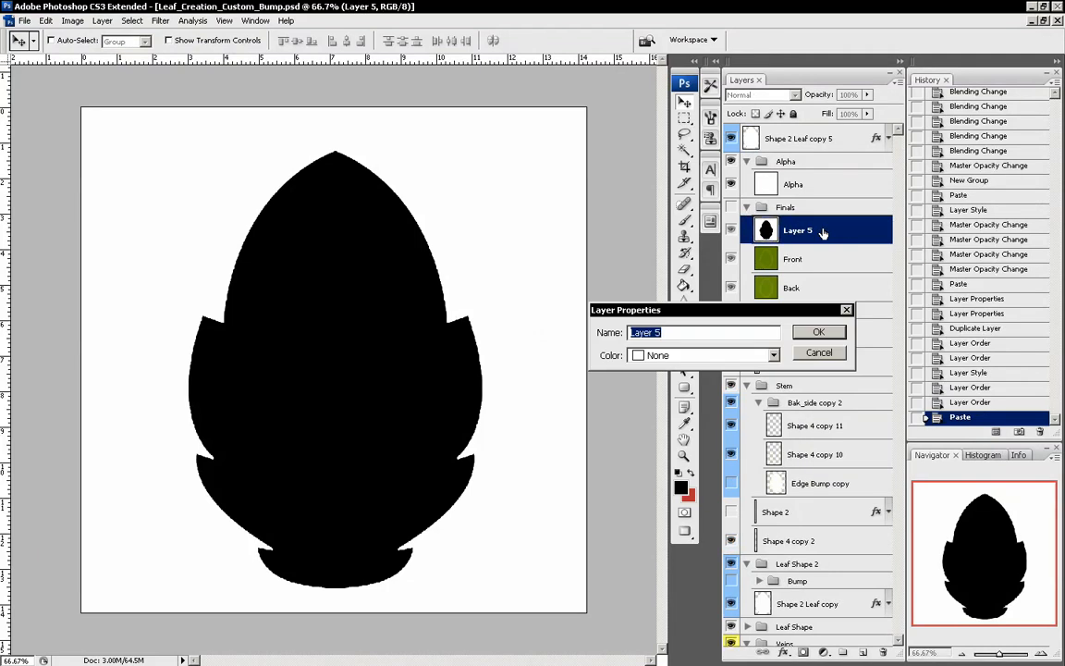
text(Clip - Alpha)
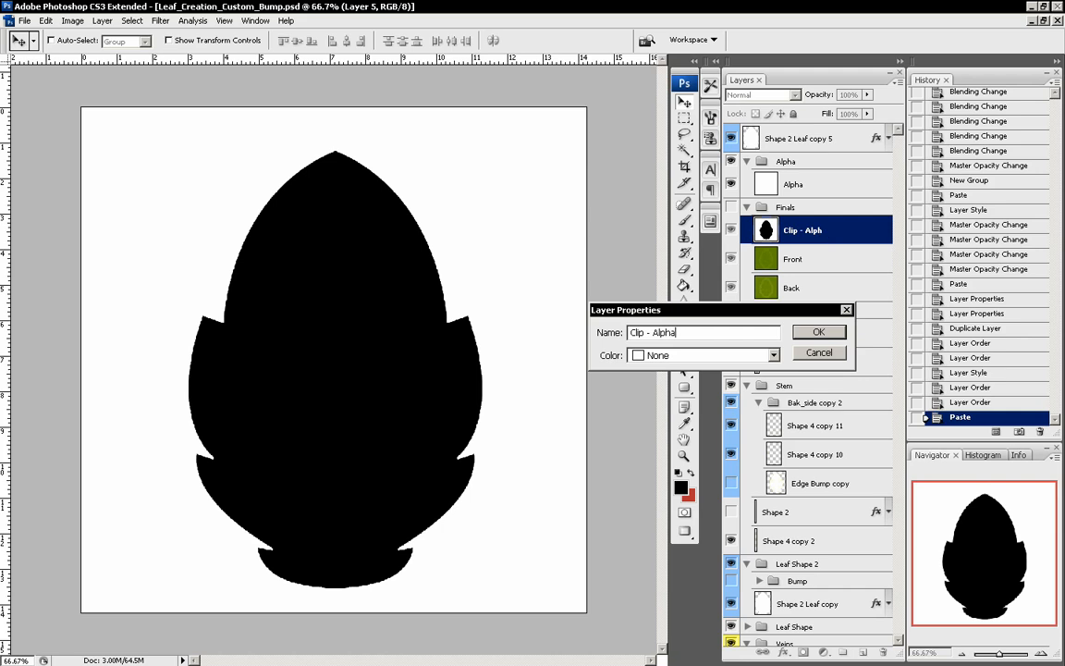
click(819, 331)
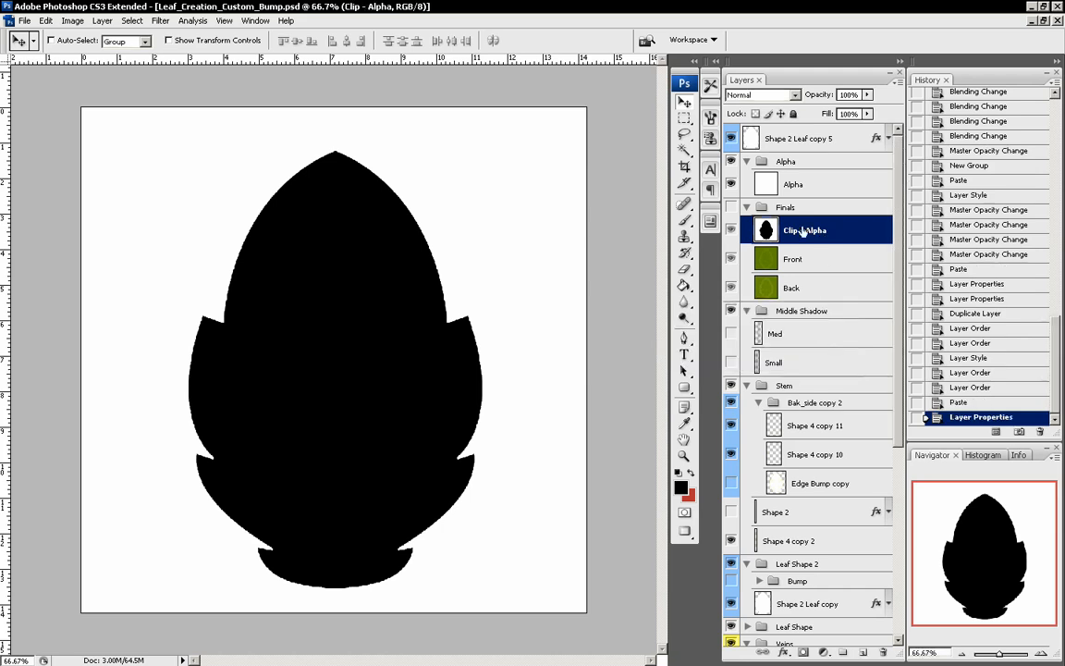
Hide the Alpha group and the black leaf silhouette layer, and show the Bump group inside Leaf Shape 2
click(730, 161)
click(731, 138)
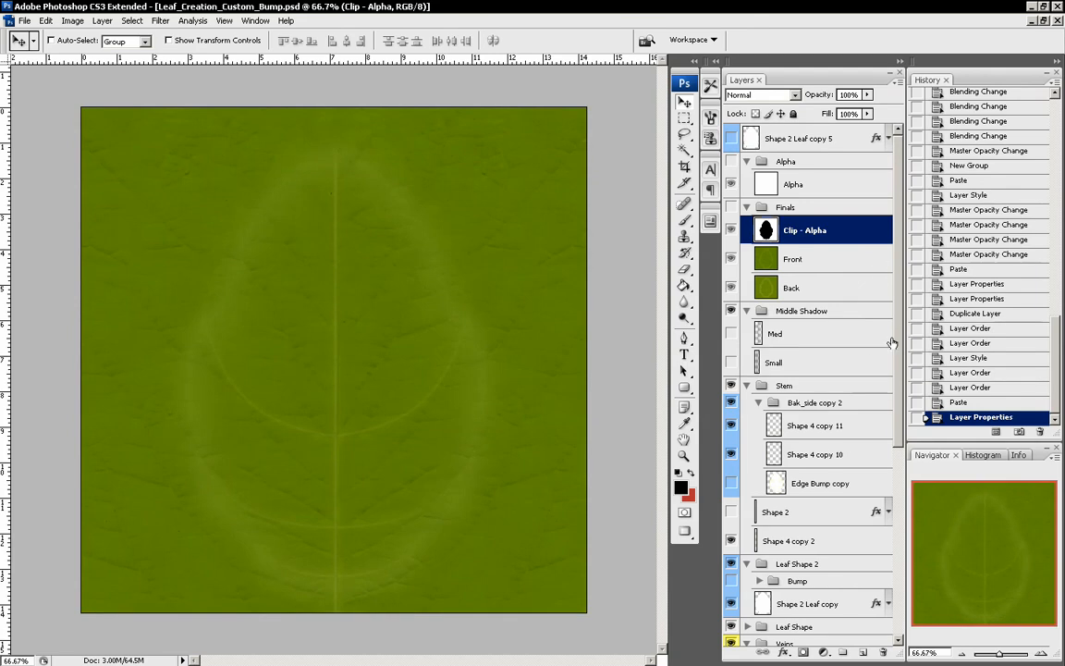
scroll(896, 336, down, 3)
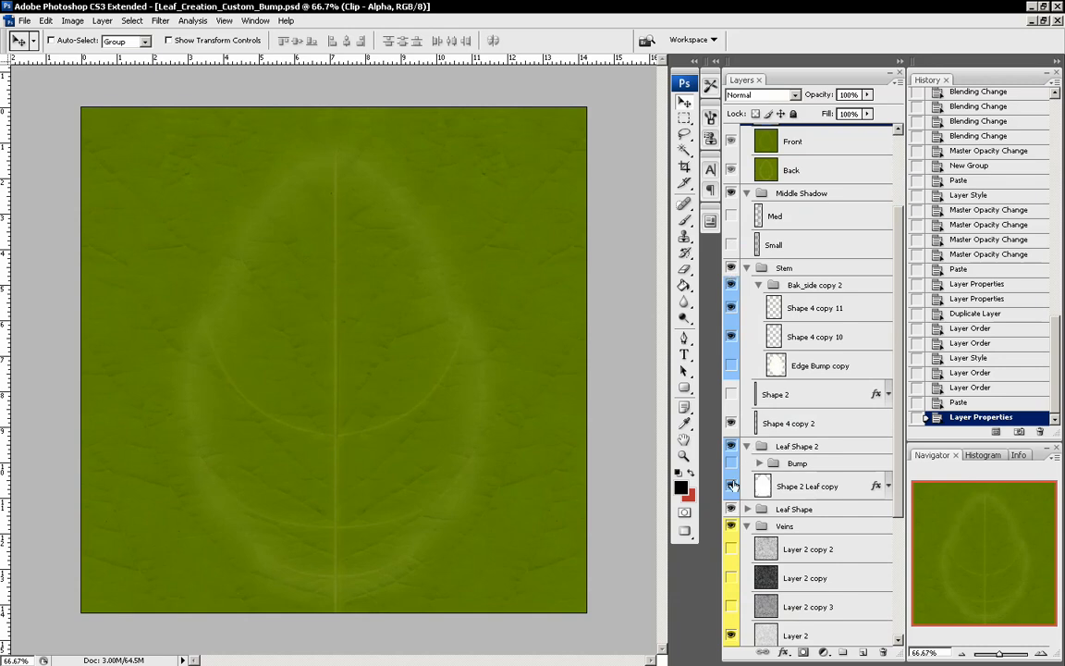
click(731, 463)
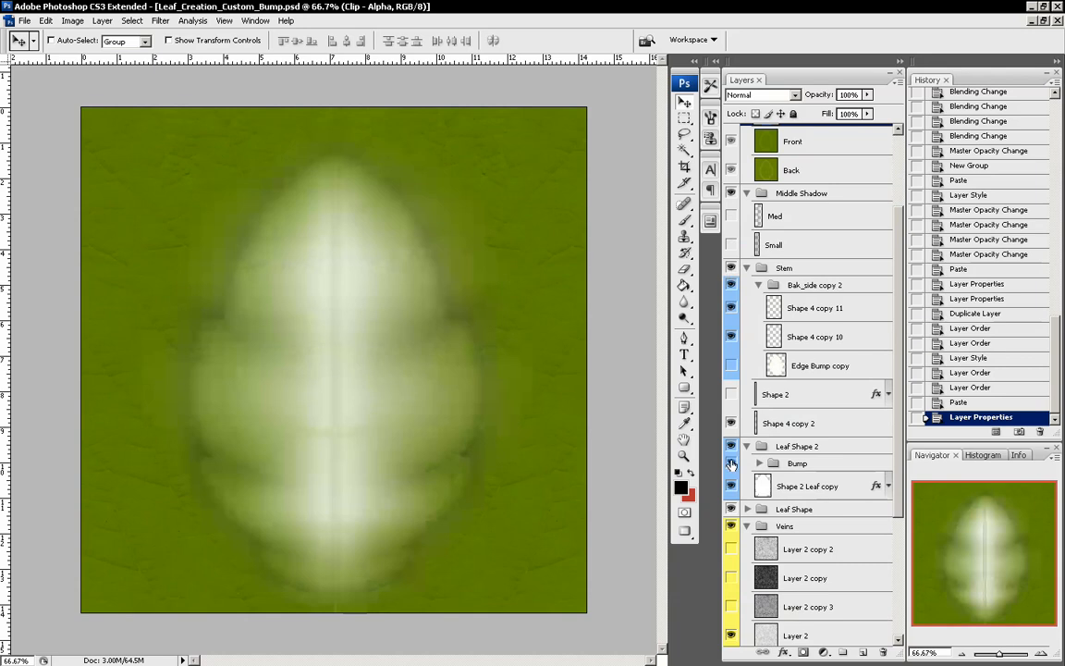
Hide the Veins, Leaf Shape and Leaf Color groups
scroll(732, 463, down, 4)
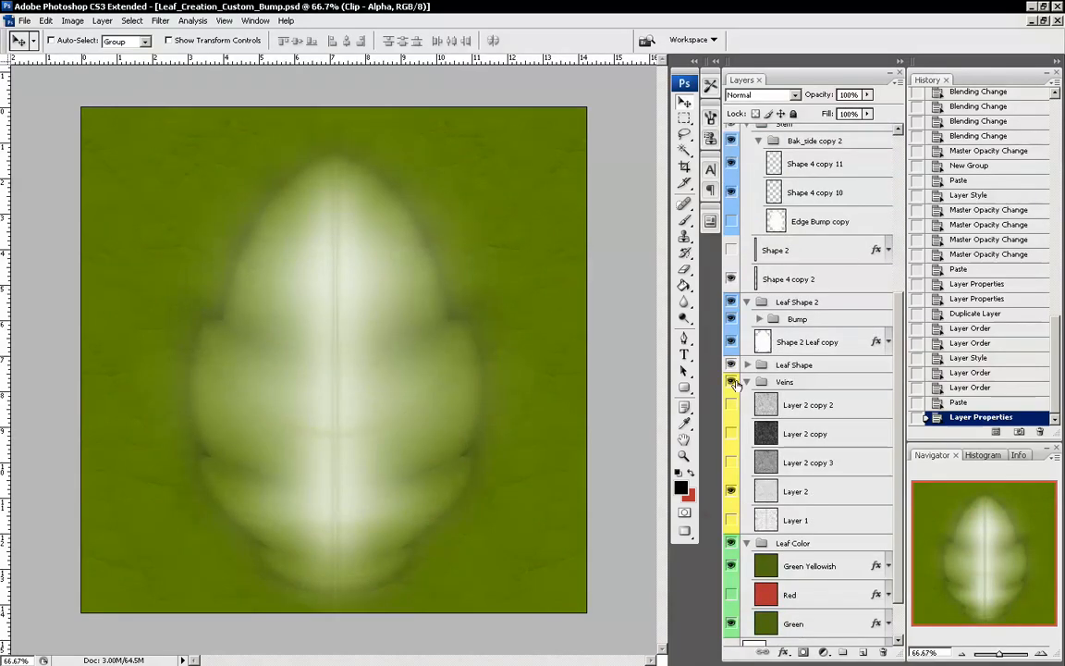
click(731, 381)
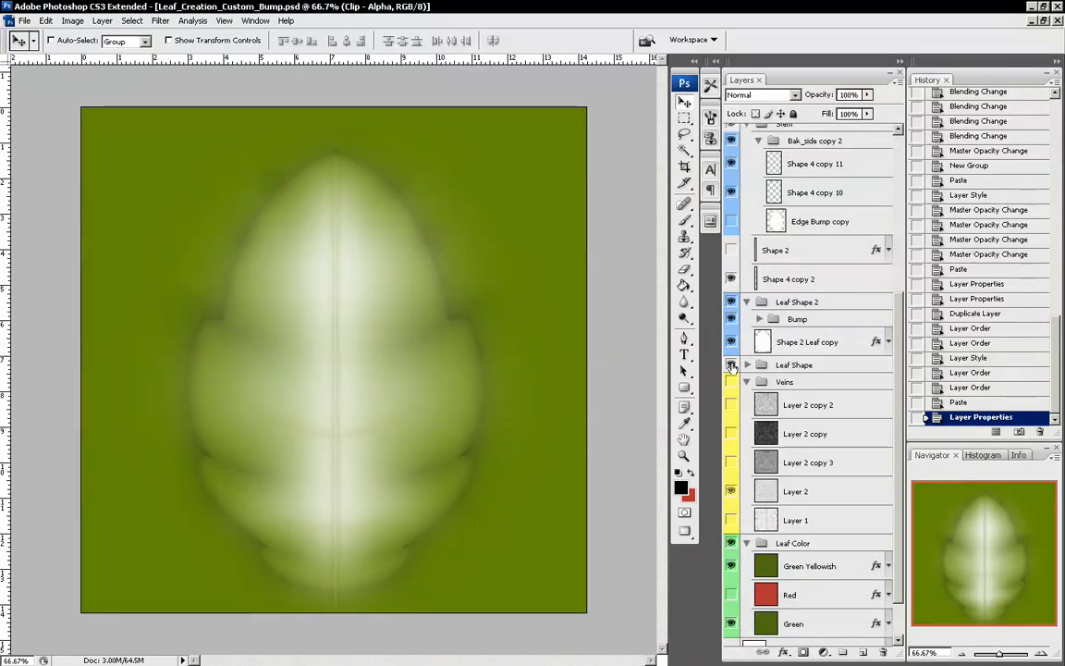
click(731, 365)
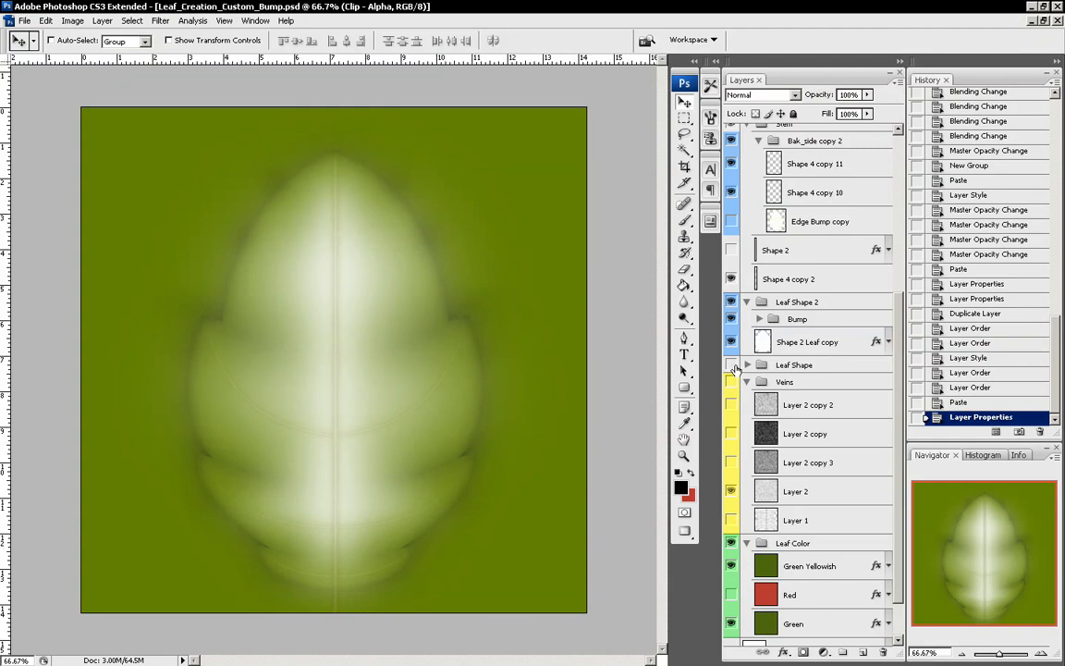
click(731, 365)
click(731, 544)
Show the Background copy layer and hide the Stem group
scroll(761, 520, down, 2)
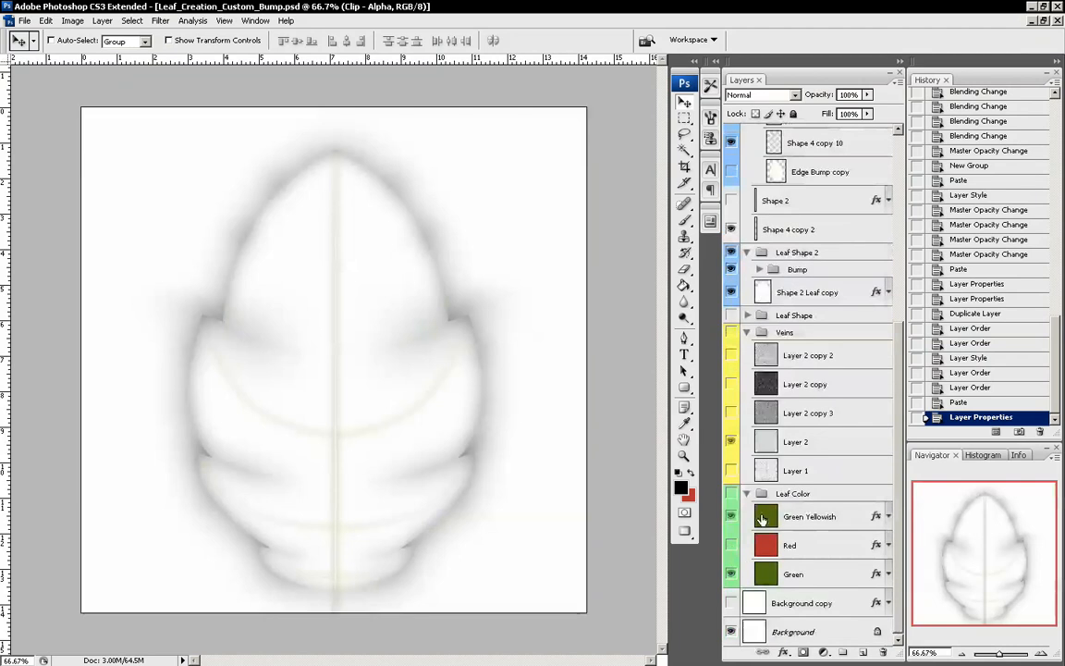
click(731, 603)
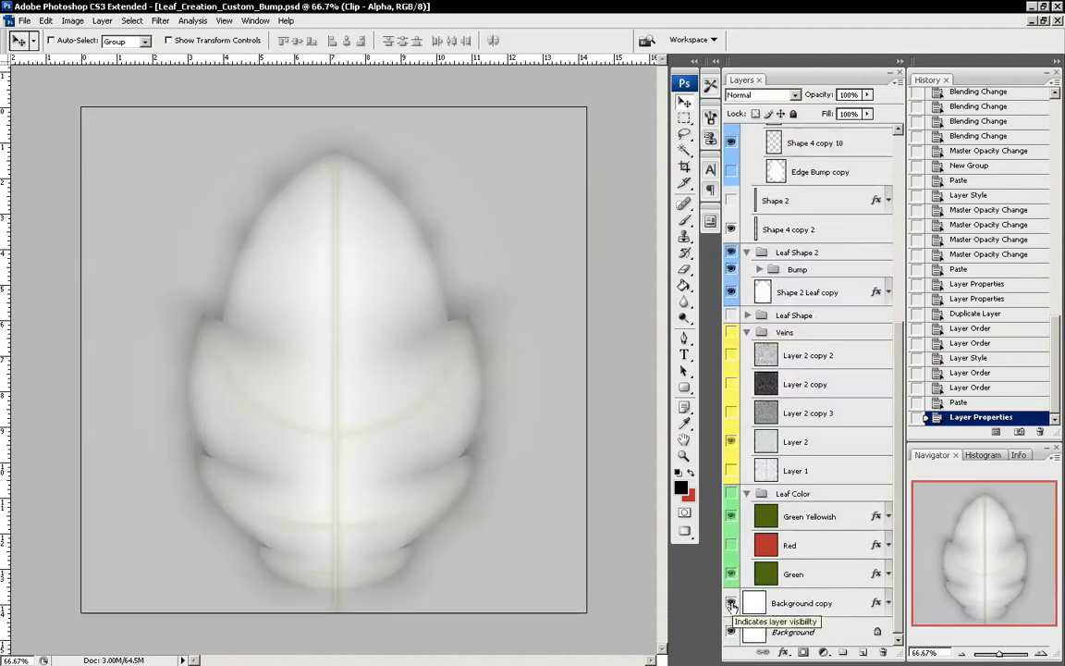
scroll(730, 398, up, 4)
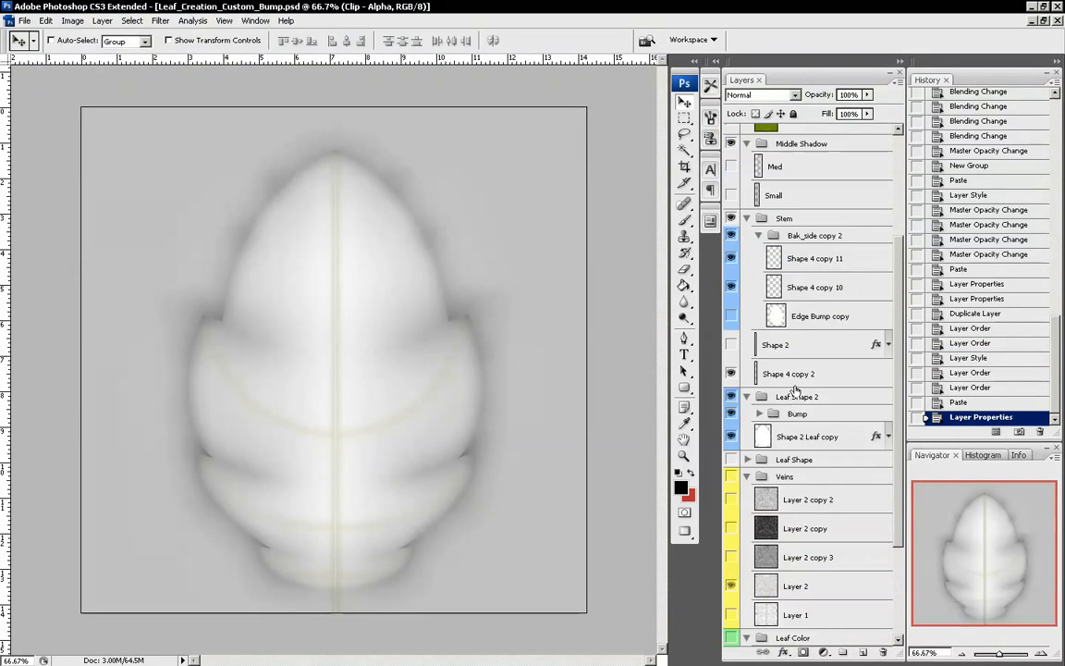
click(732, 218)
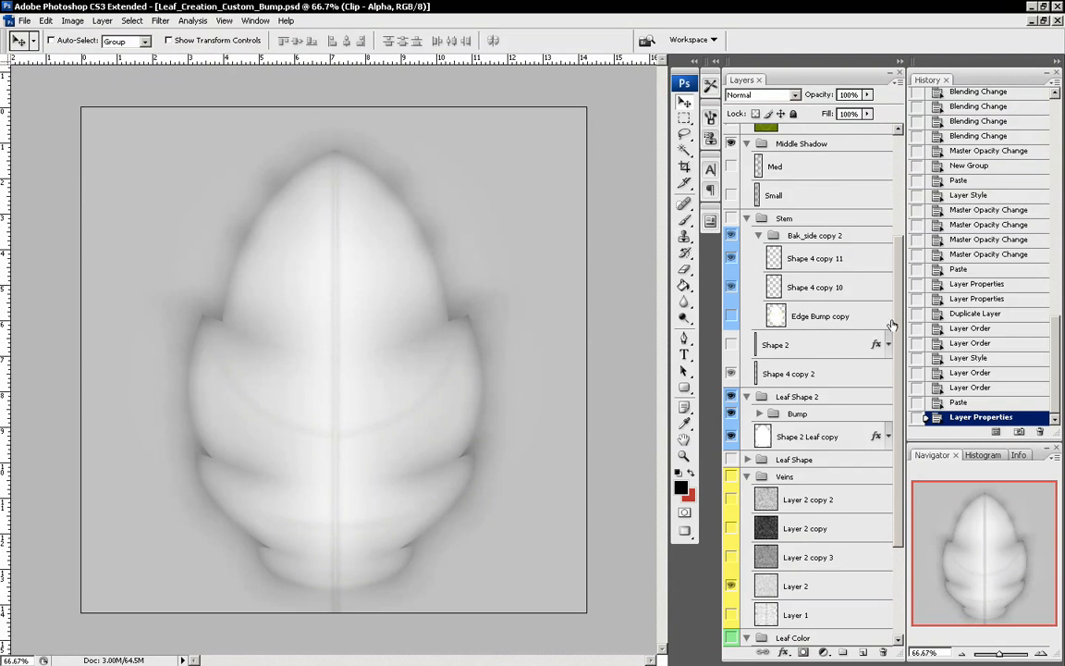
Collapse the Stem group and expand the Bump group to examine its layers
drag(897, 316, 898, 400)
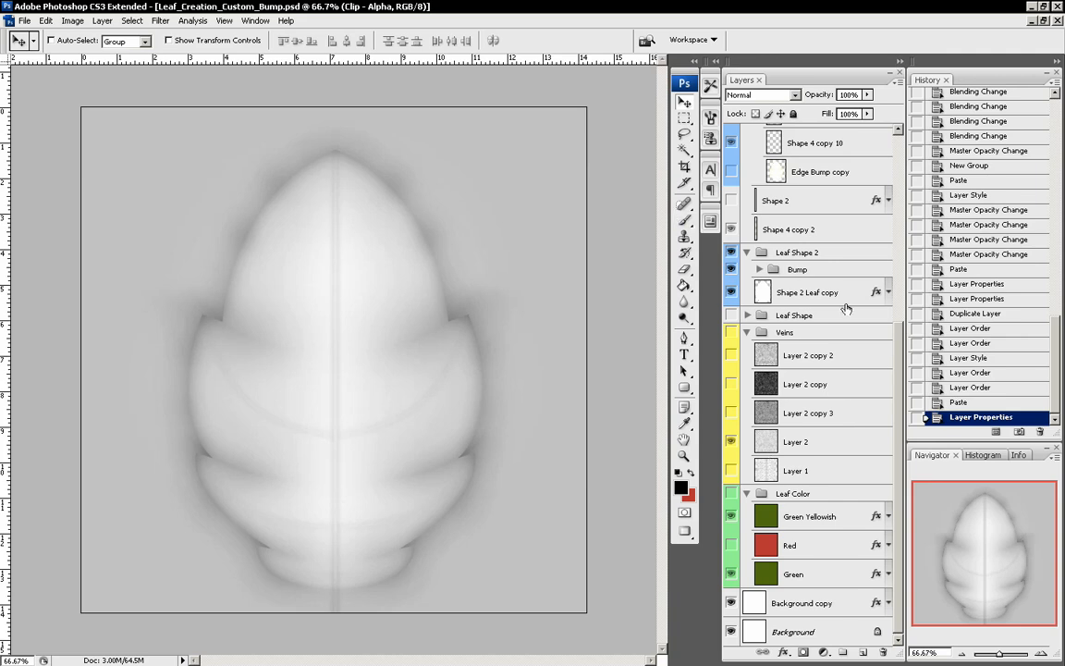
scroll(902, 317, up, 2)
drag(902, 317, 901, 247)
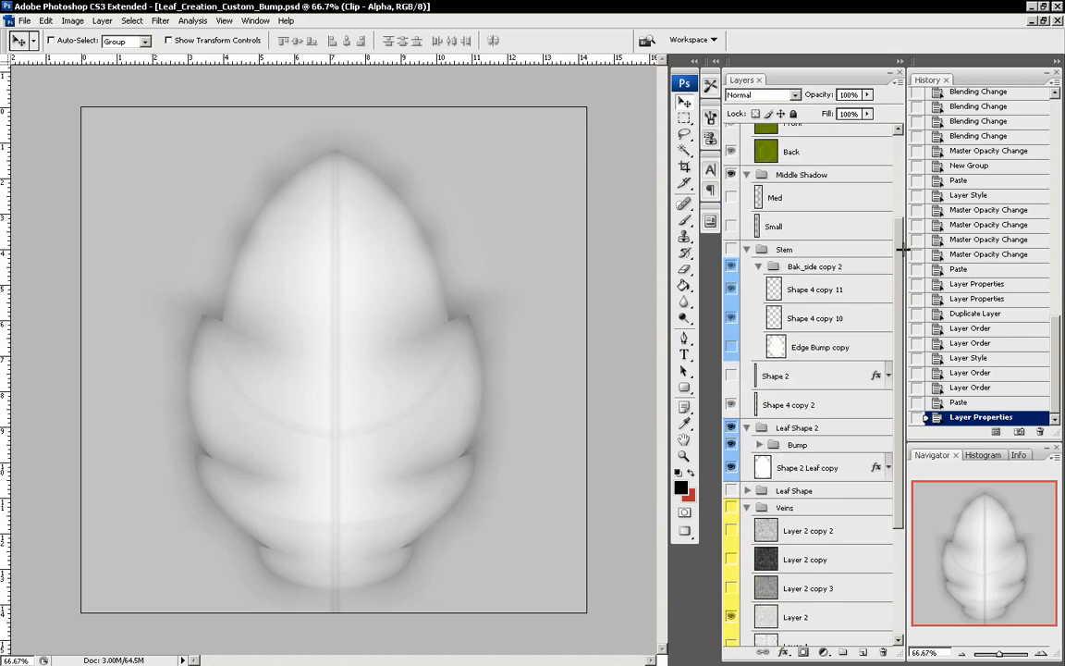
click(747, 249)
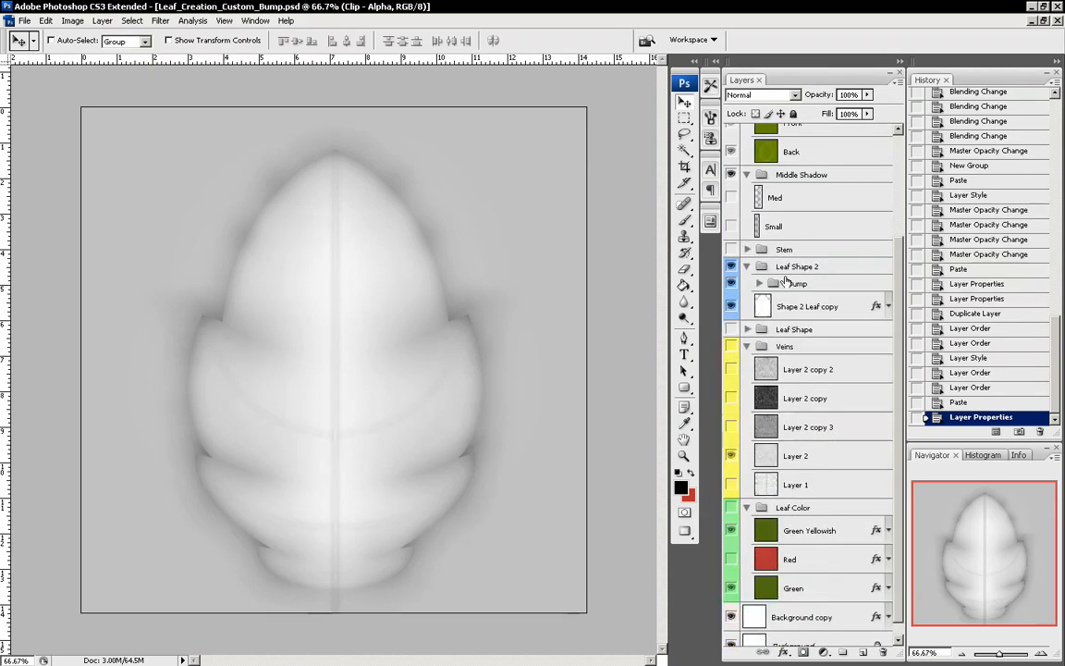
click(758, 282)
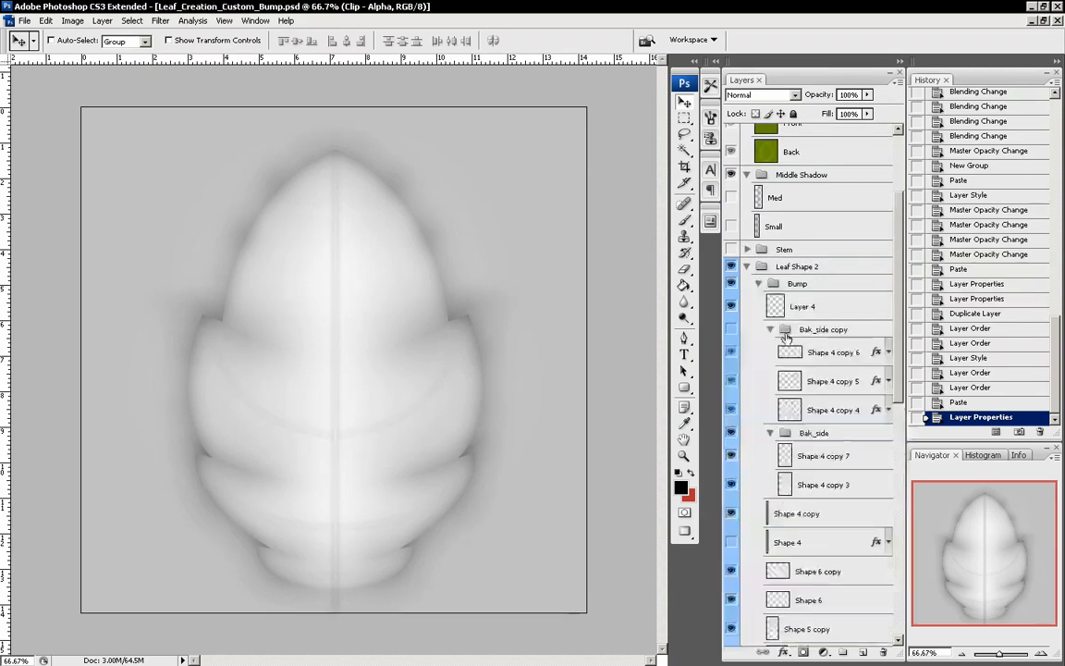
scroll(775, 407, down, 3)
scroll(774, 408, down, 2)
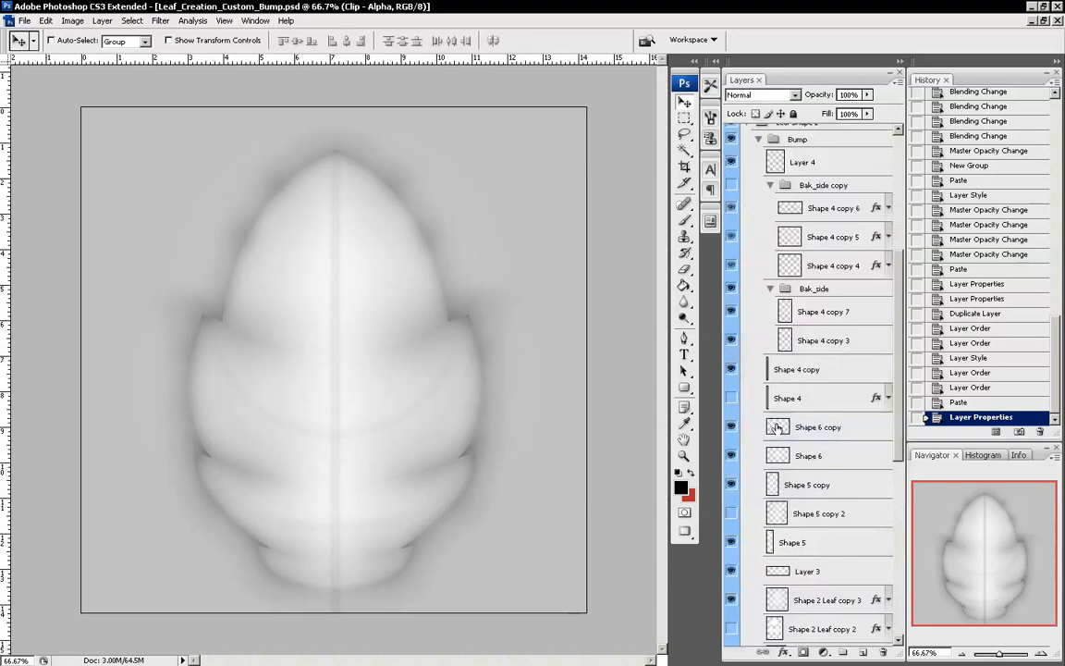
Move the Shape 4 copy layer into the Bak_side group and toggle the group's visibility to check its effect, leaving it shown
scroll(776, 428, up, 1)
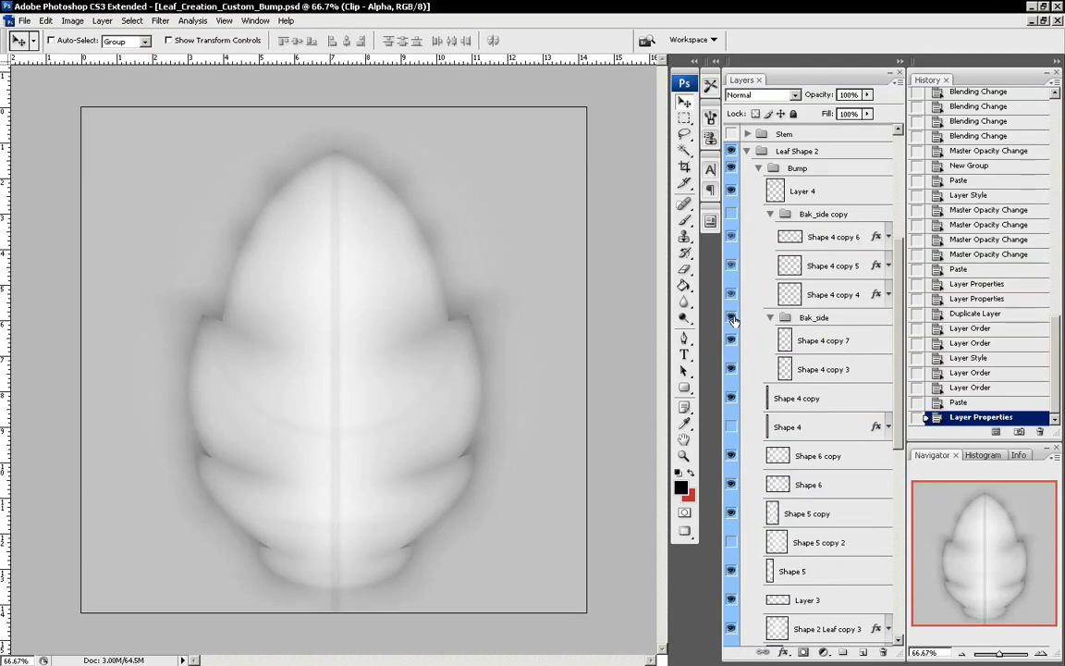
click(732, 399)
drag(821, 400, 823, 376)
click(732, 321)
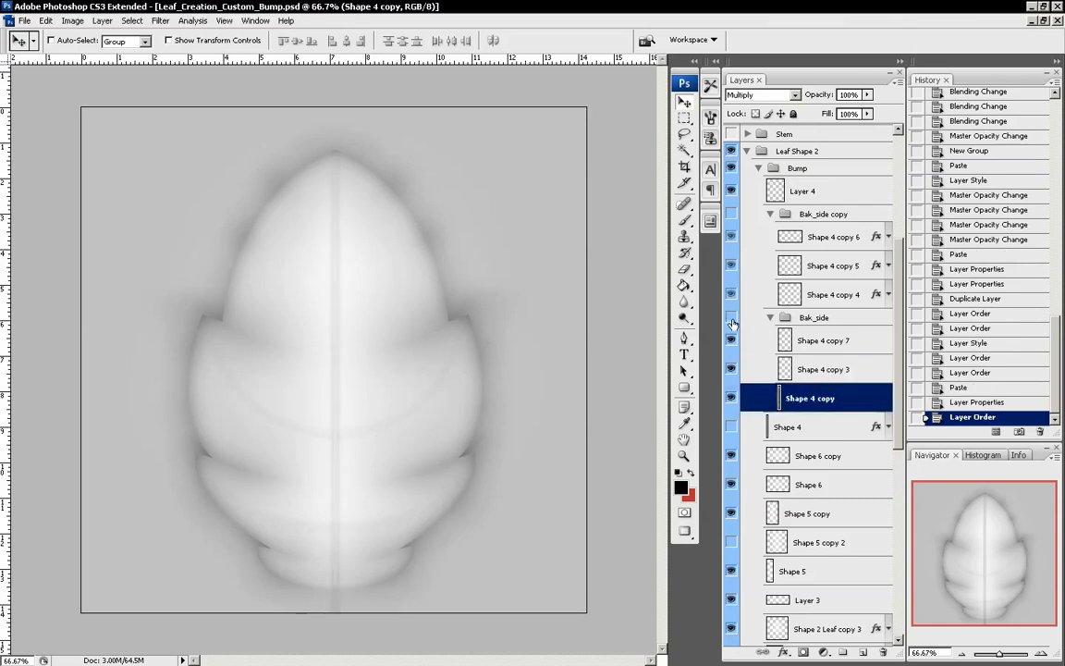
click(732, 320)
click(733, 321)
click(732, 320)
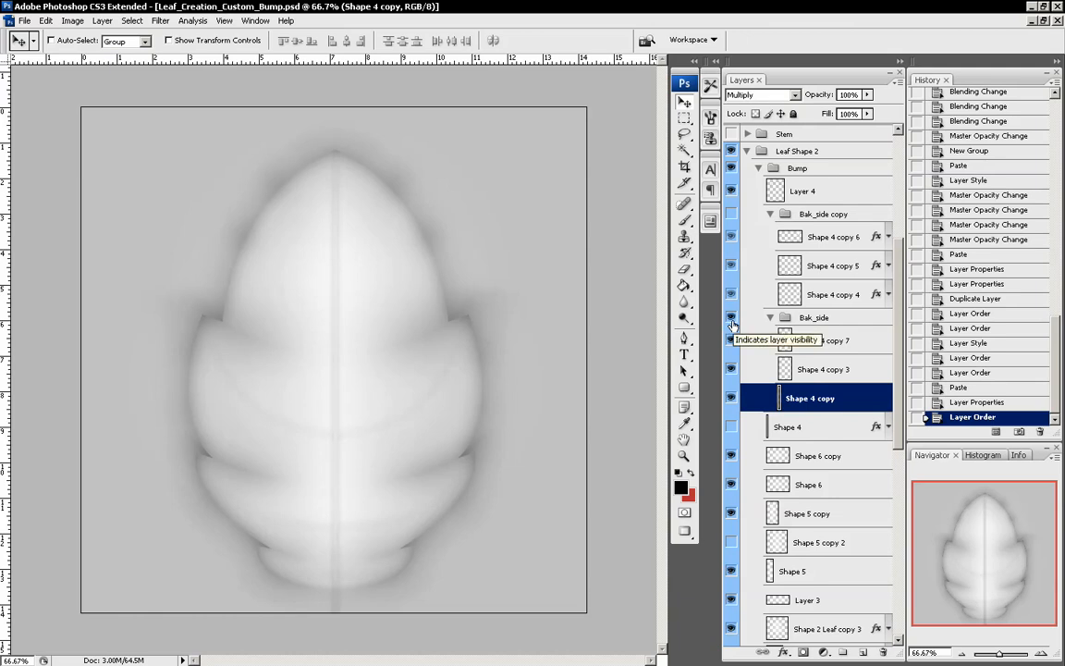
Make a hidden duplicate of Layer 4 and move the original Layer 4 directly above Shape 6 copy in the Bump group
click(732, 192)
click(733, 193)
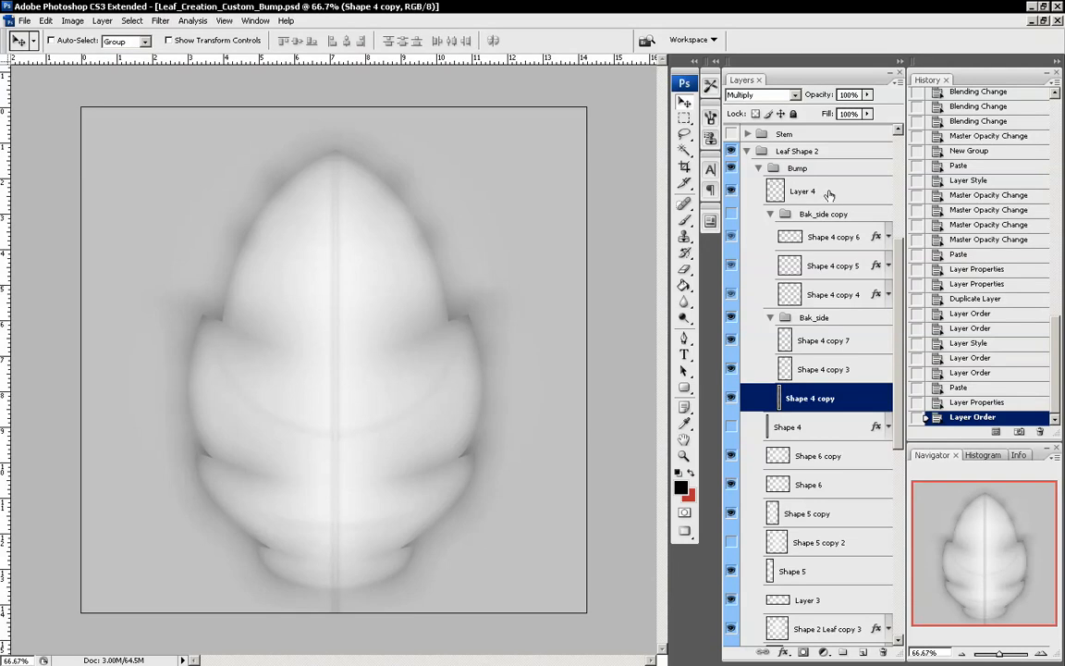
drag(829, 195, 864, 649)
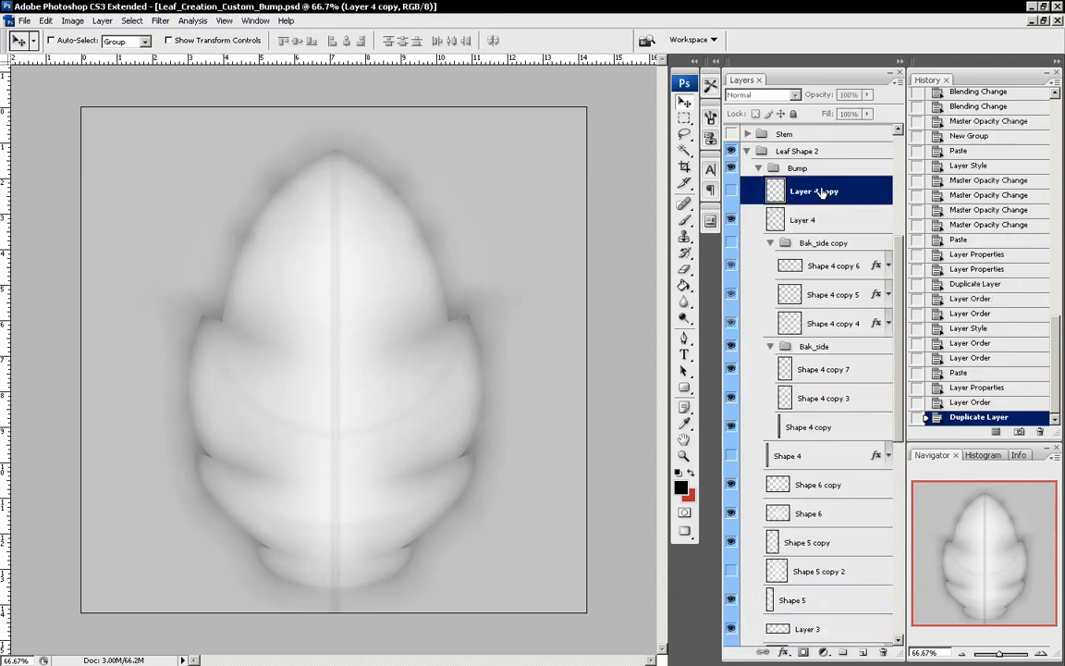
drag(809, 222, 826, 471)
scroll(818, 476, down, 5)
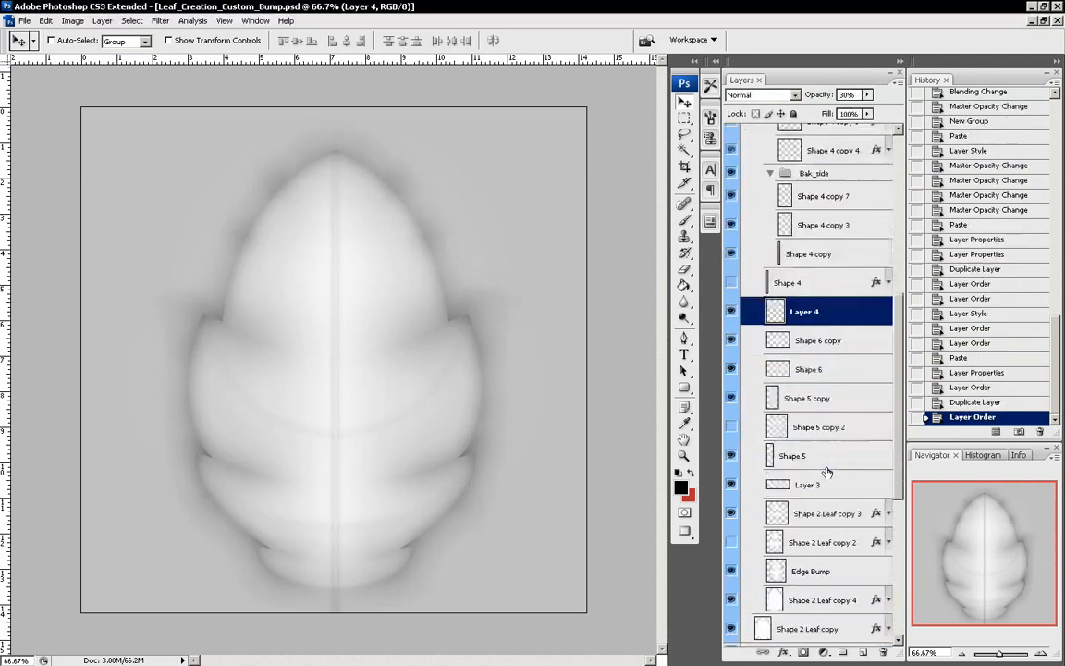
Save a history snapshot of the document with the current Bump layer arrangement
click(731, 599)
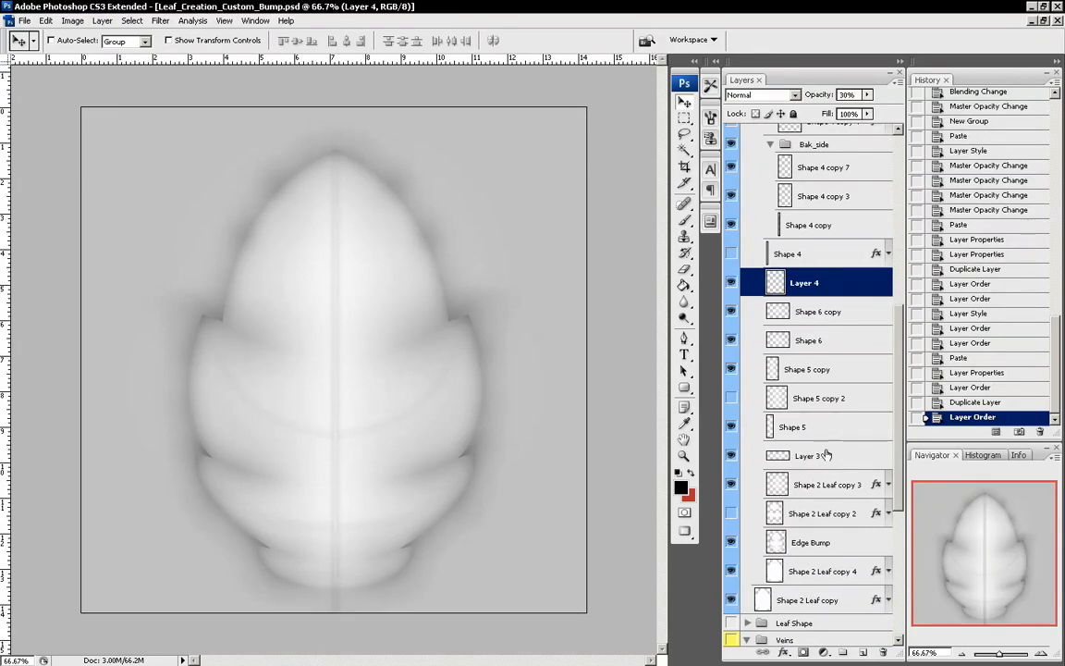
click(1020, 433)
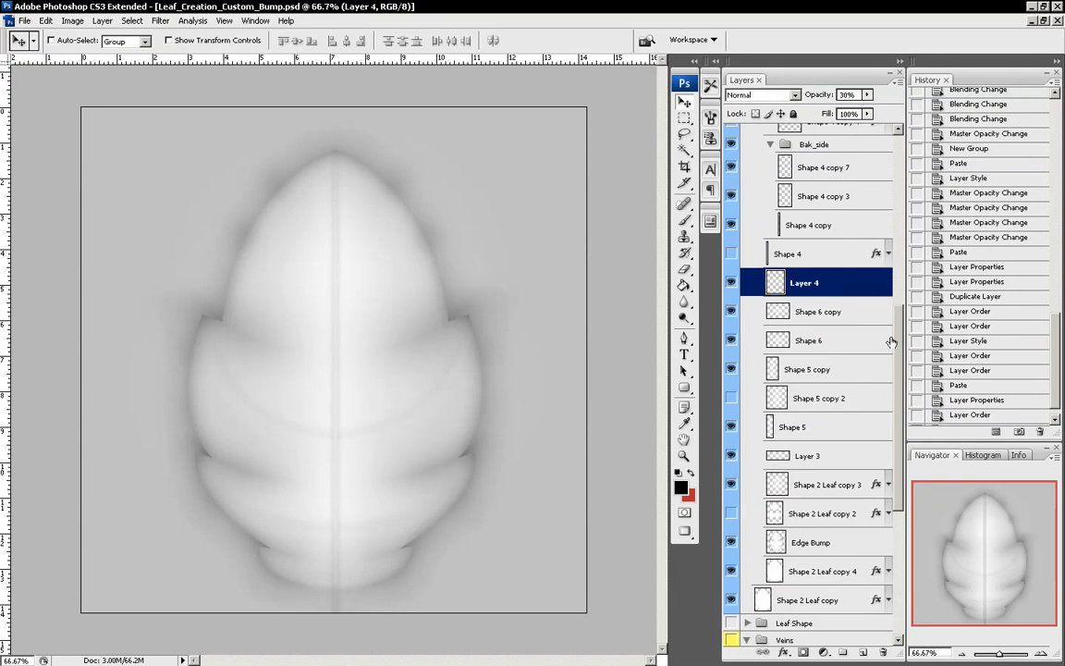
Try to merge the layers from Layer 4 down to Shape 2 Leaf copy and set the merged layer's blend mode to Multiply
shift+click(831, 597)
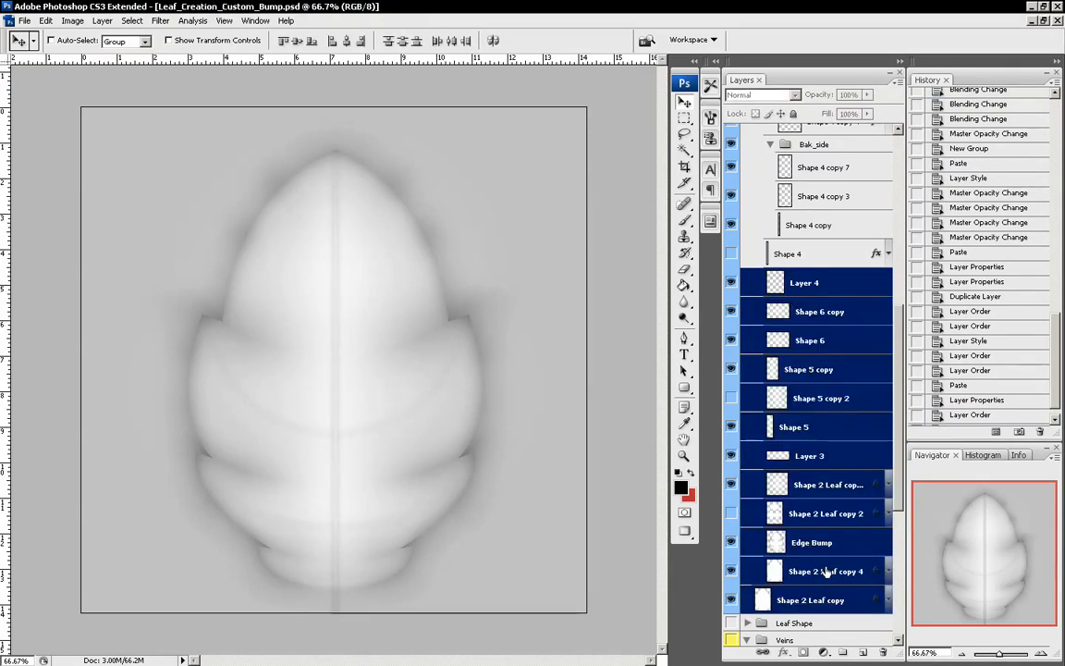
key(ctrl+e)
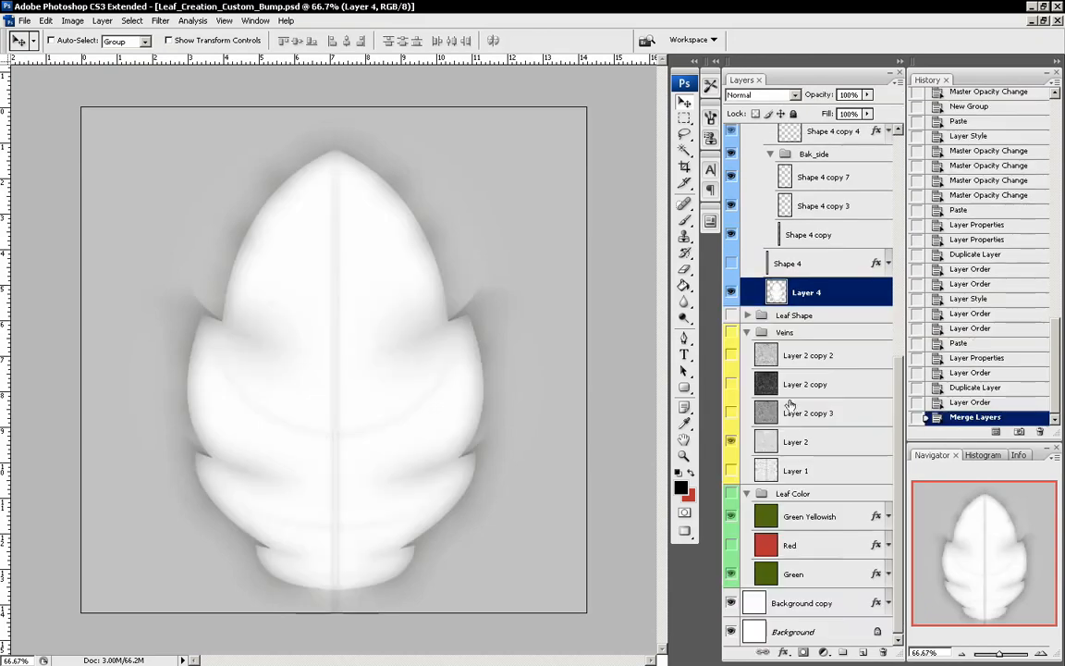
click(793, 96)
click(778, 155)
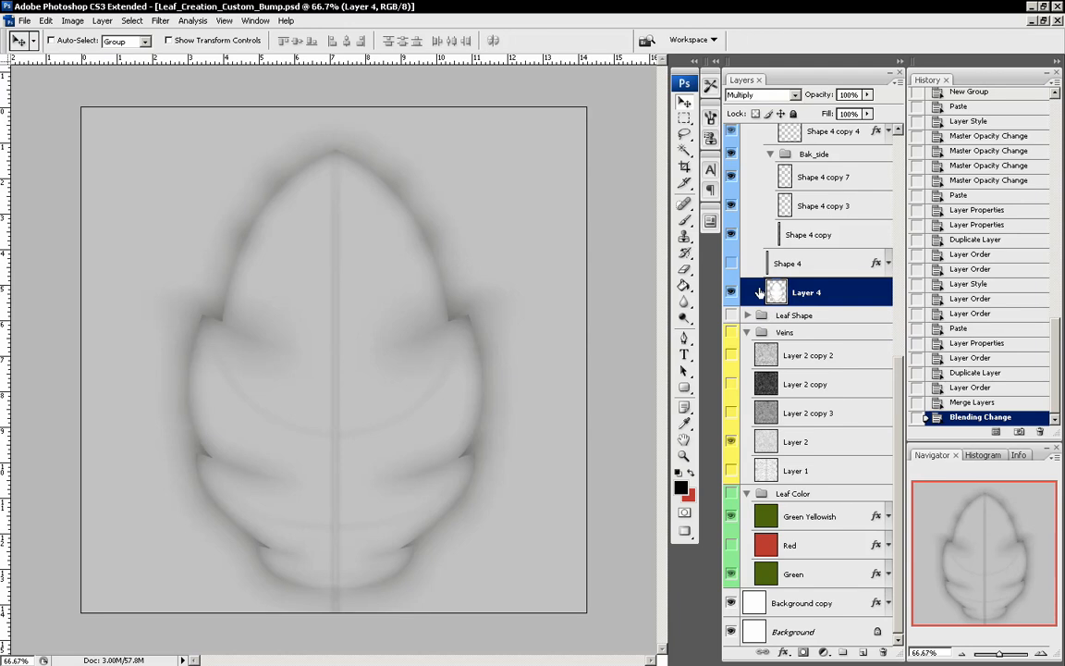
Delete the Merge Layers state from the history to undo the merge and the blend mode change
click(975, 402)
right_click(975, 402)
click(989, 431)
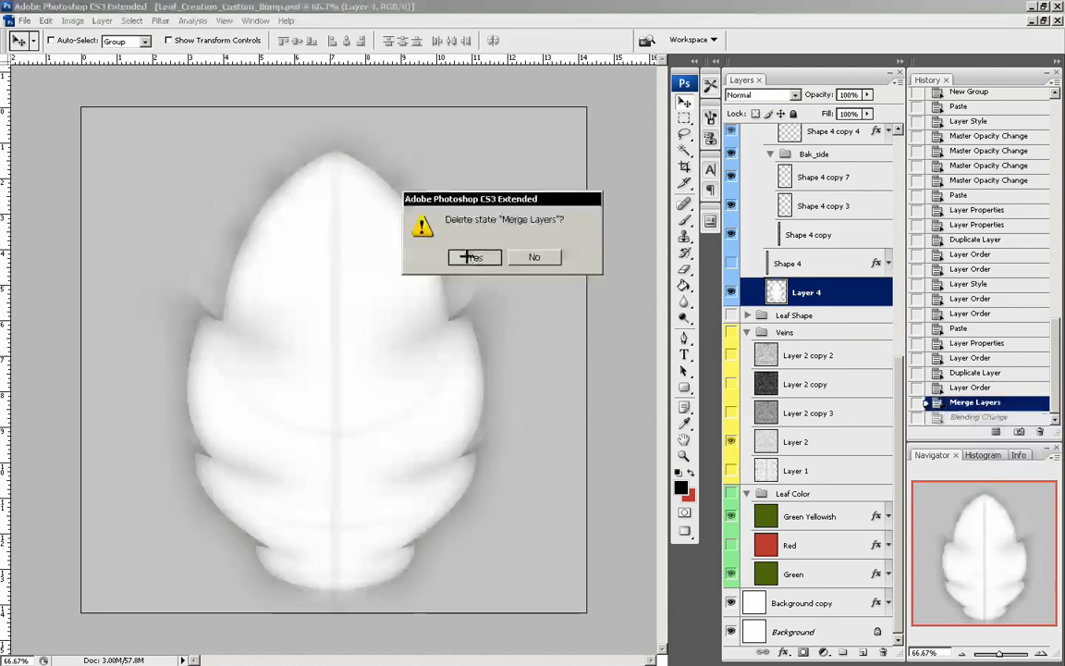
click(474, 257)
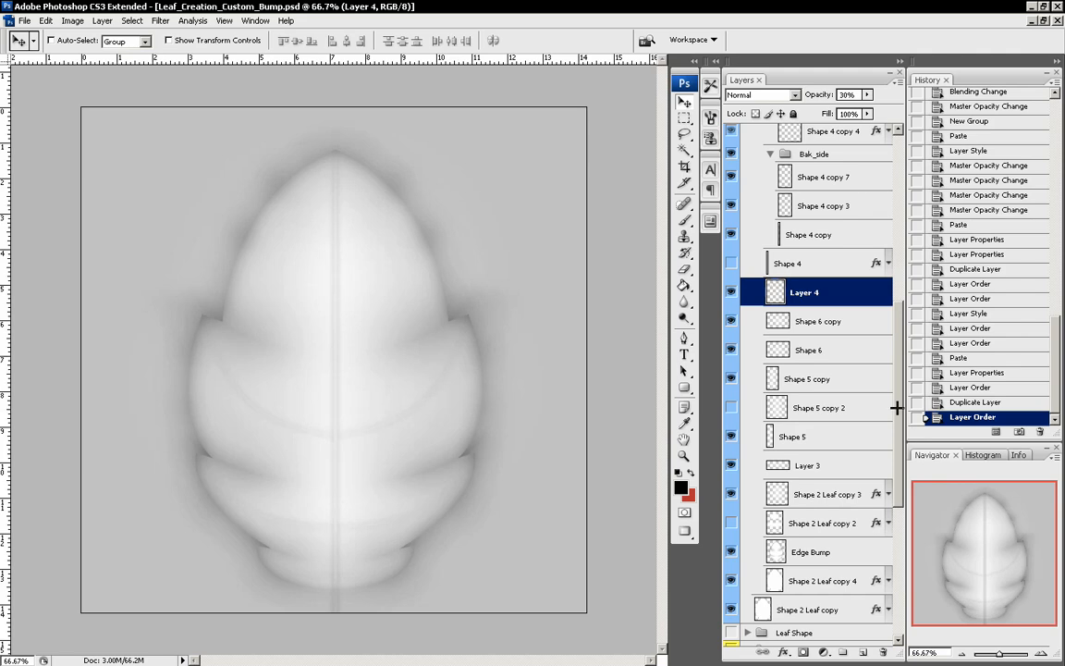
Hide the Bak_side group inside the Bump group
drag(895, 407, 904, 351)
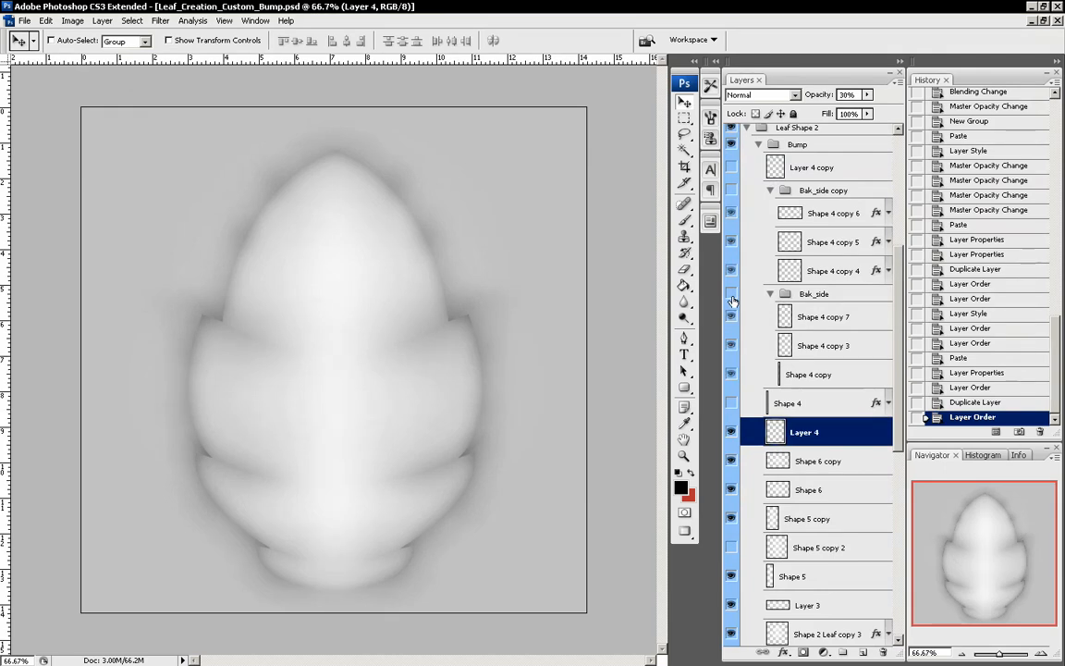
scroll(785, 319, down, 2)
scroll(784, 319, down, 4)
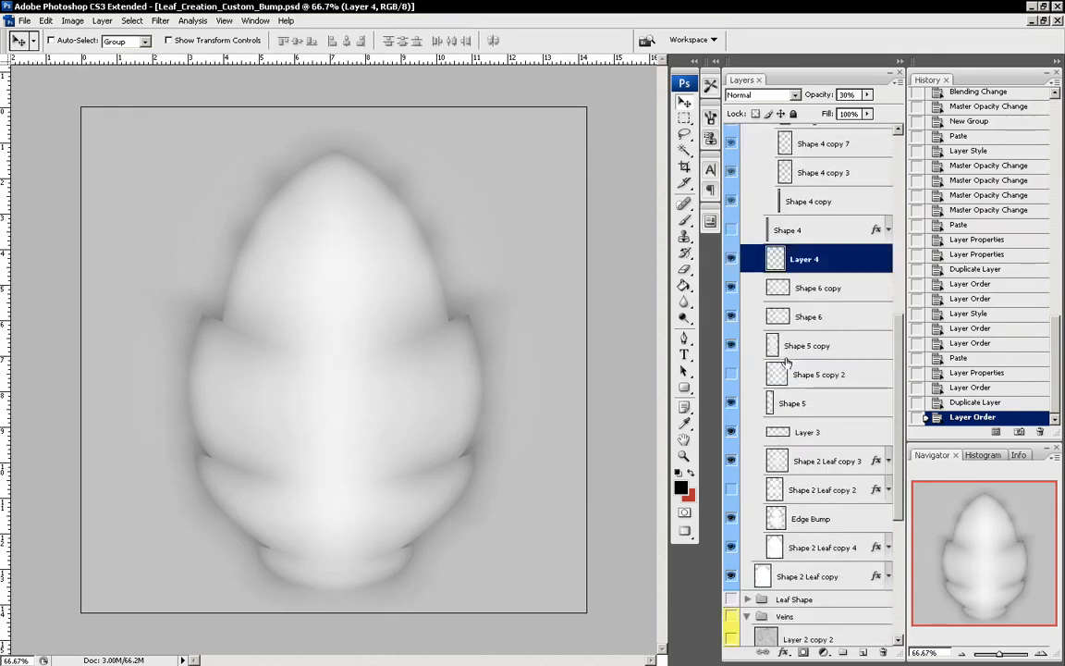
Toggle the visibility of the Background copy layer to compare the leaf bump with and without its grey backdrop
scroll(770, 511, down, 10)
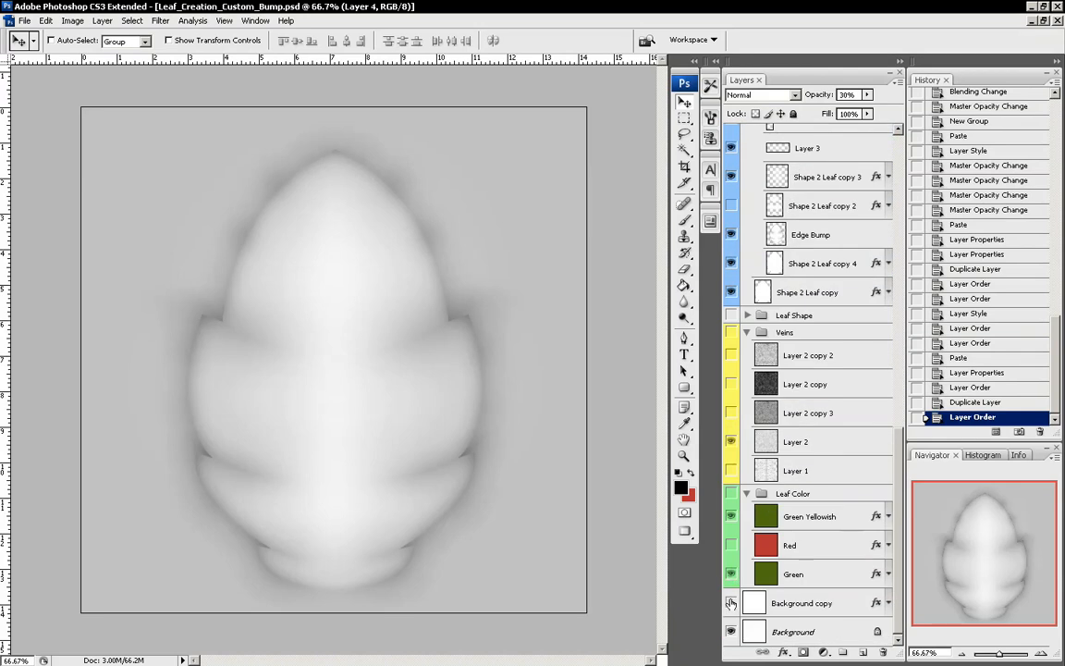
click(731, 603)
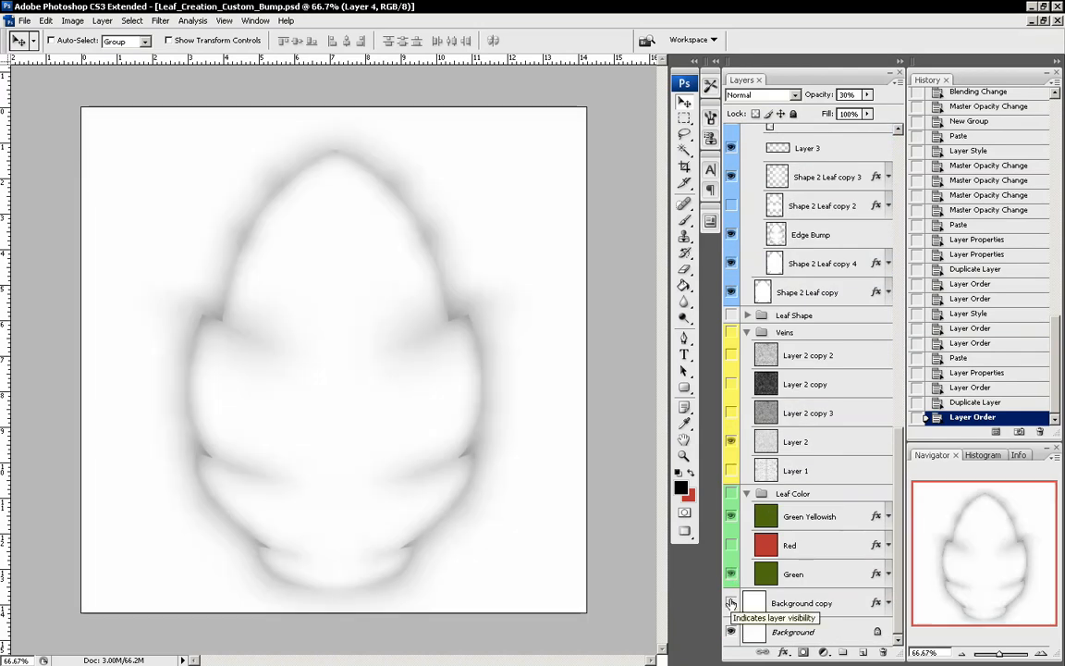
click(730, 602)
click(730, 602)
click(730, 603)
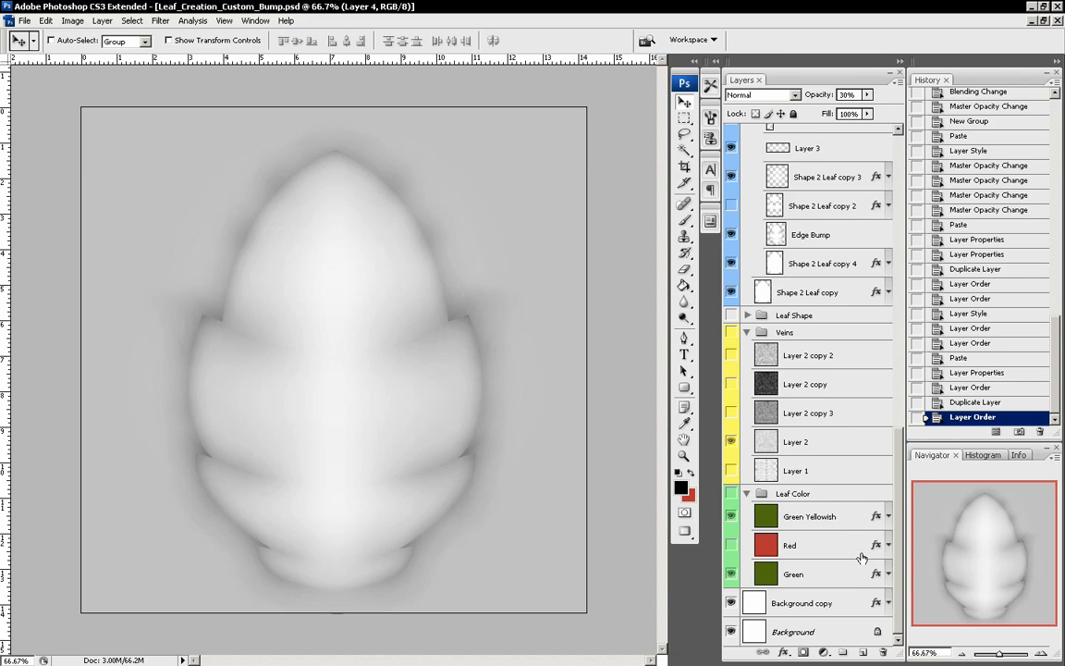
Merge Background copy with the visible layers from Shape 2 Leaf copy up to Layer 4, excluding Shape 2 Leaf copy 2 and Shape 5 copy 2
click(819, 603)
scroll(832, 522, up, 3)
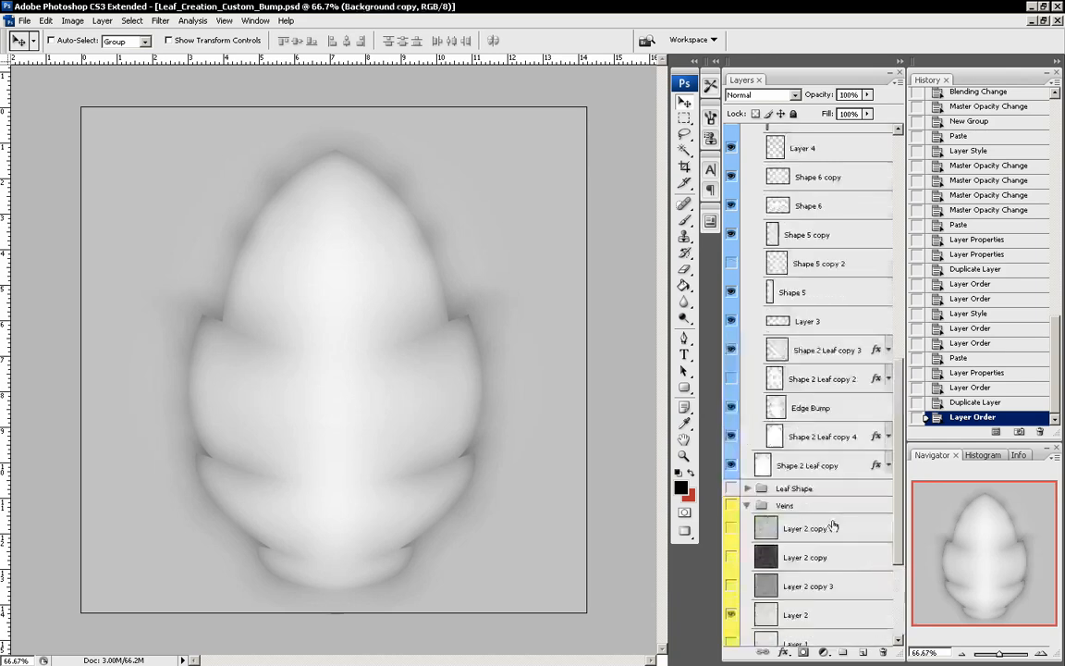
scroll(832, 525, up, 3)
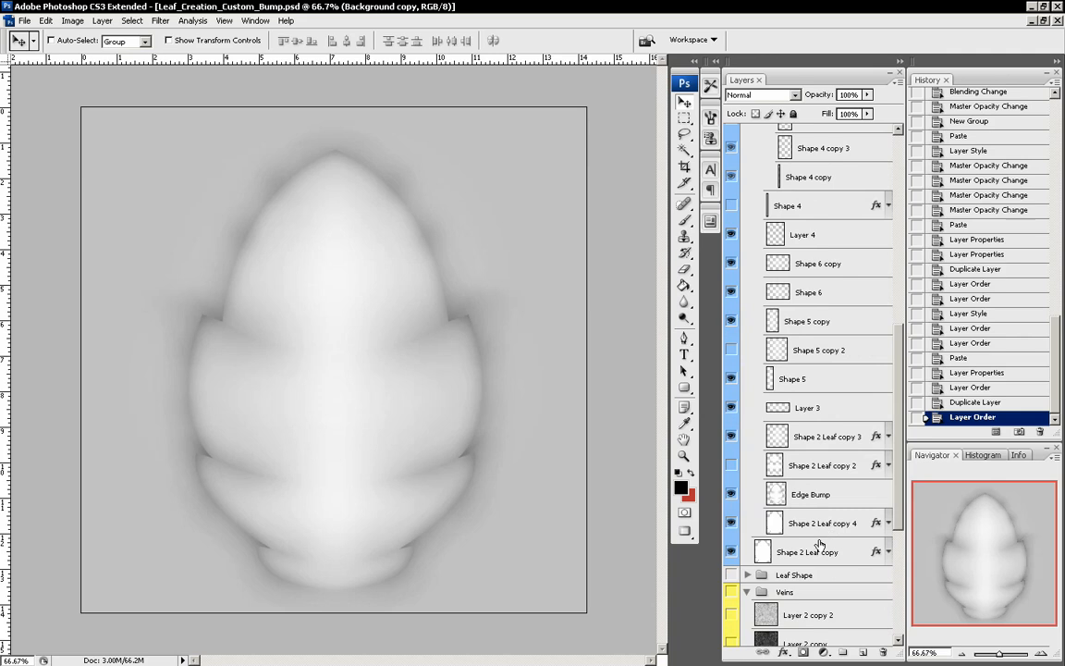
click(819, 551)
shift+click(813, 523)
shift+click(810, 493)
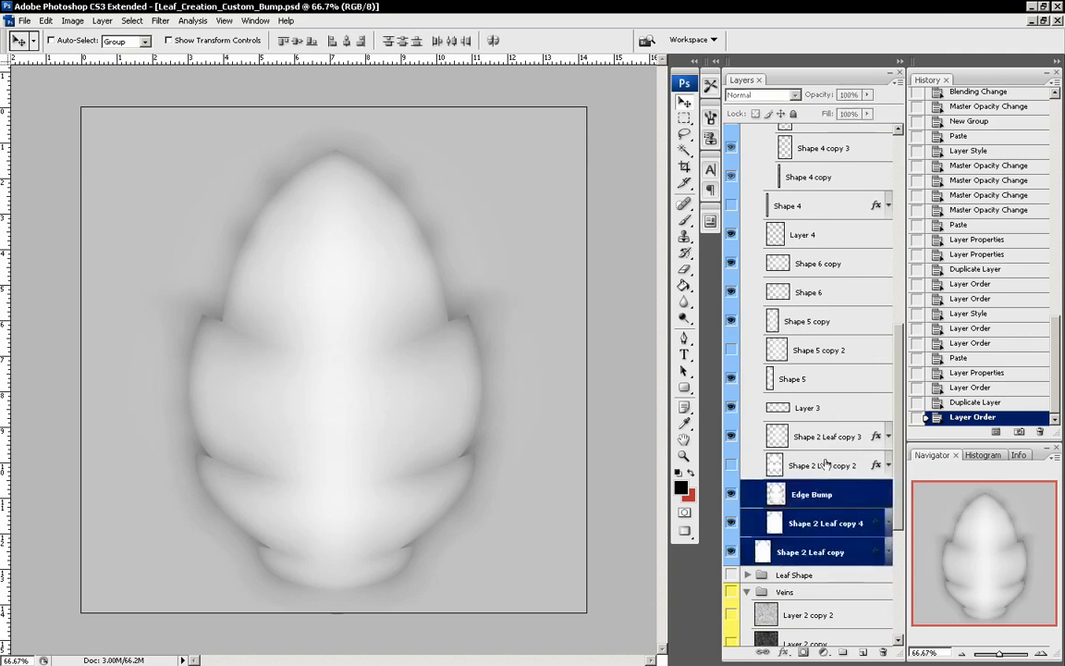
shift+click(813, 465)
ctrl+click(824, 465)
ctrl+click(822, 436)
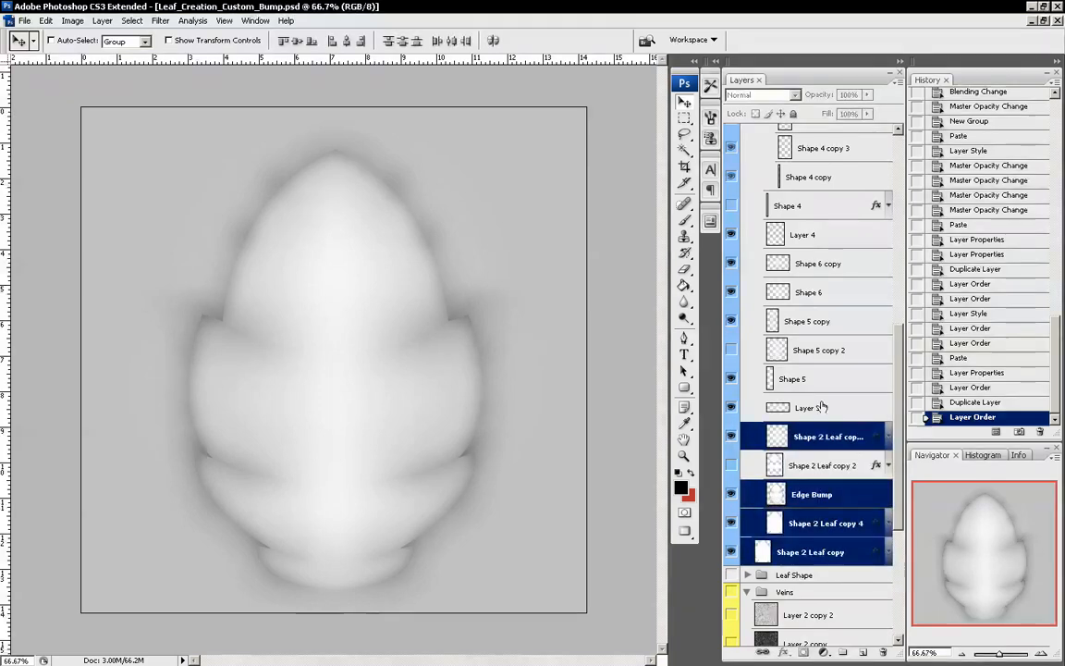
ctrl+click(805, 407)
ctrl+click(795, 378)
ctrl+click(823, 321)
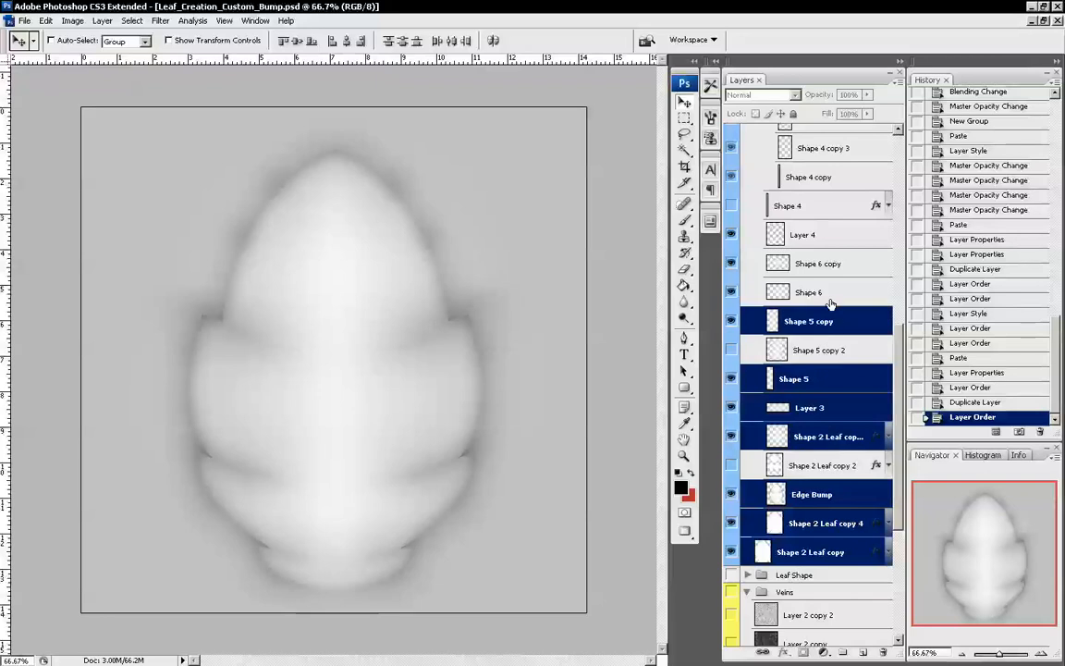
ctrl+click(823, 292)
ctrl+click(829, 265)
ctrl+click(827, 237)
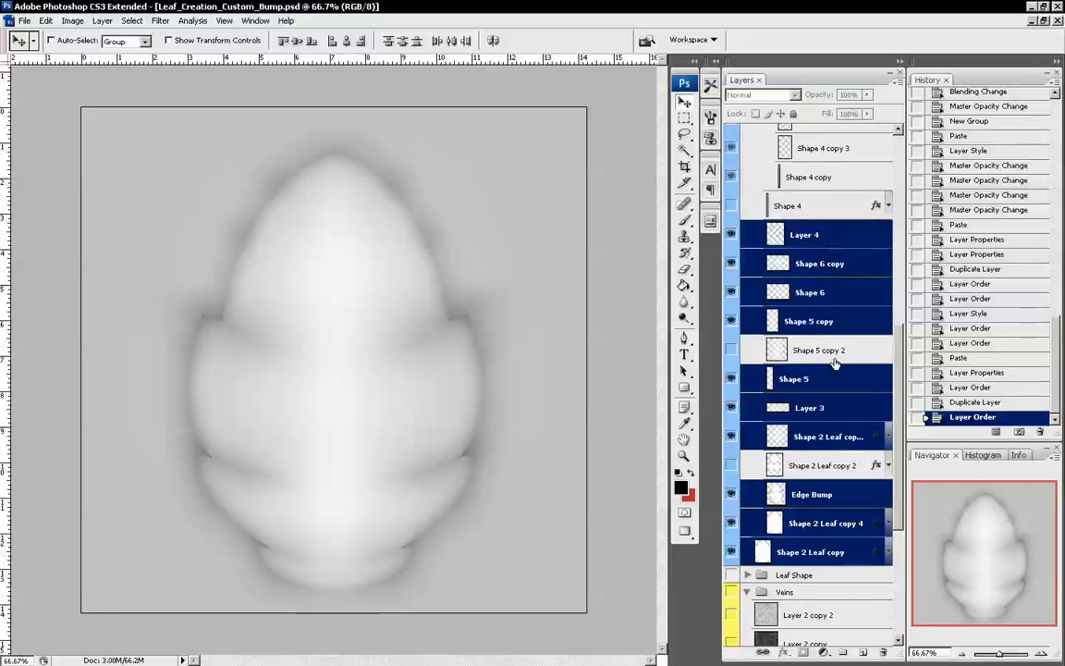
scroll(830, 365, up, 5)
scroll(819, 395, down, 4)
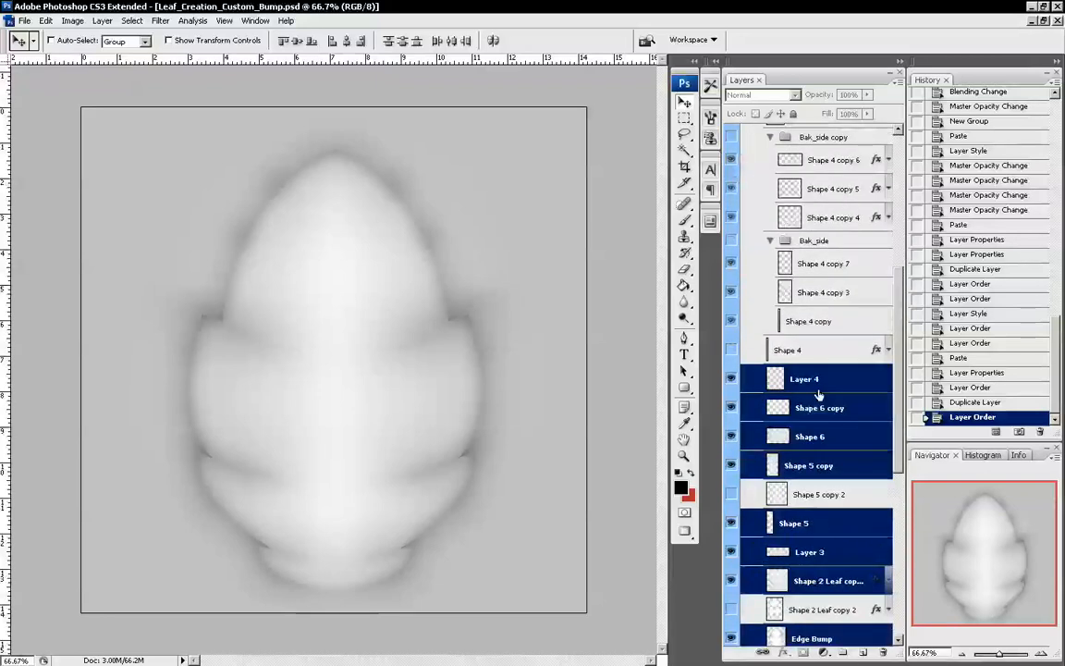
key(ctrl+e)
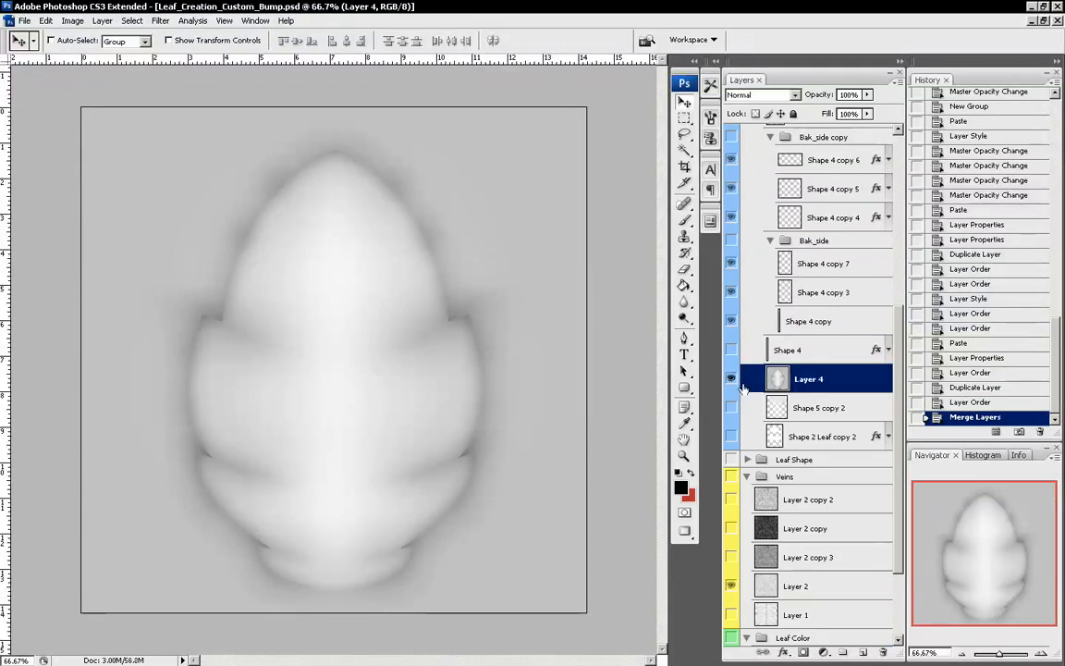
Copy the entire canvas of the merged Layer 4 and delete the selection and merge states from the history
scroll(790, 434, down, 3)
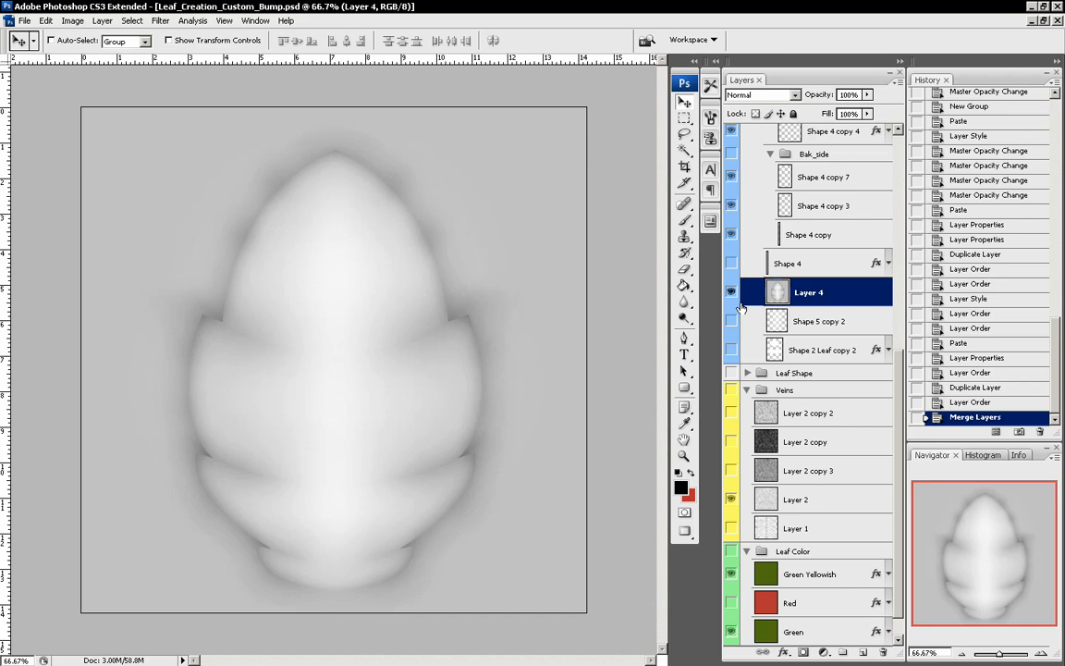
key(ctrl+a)
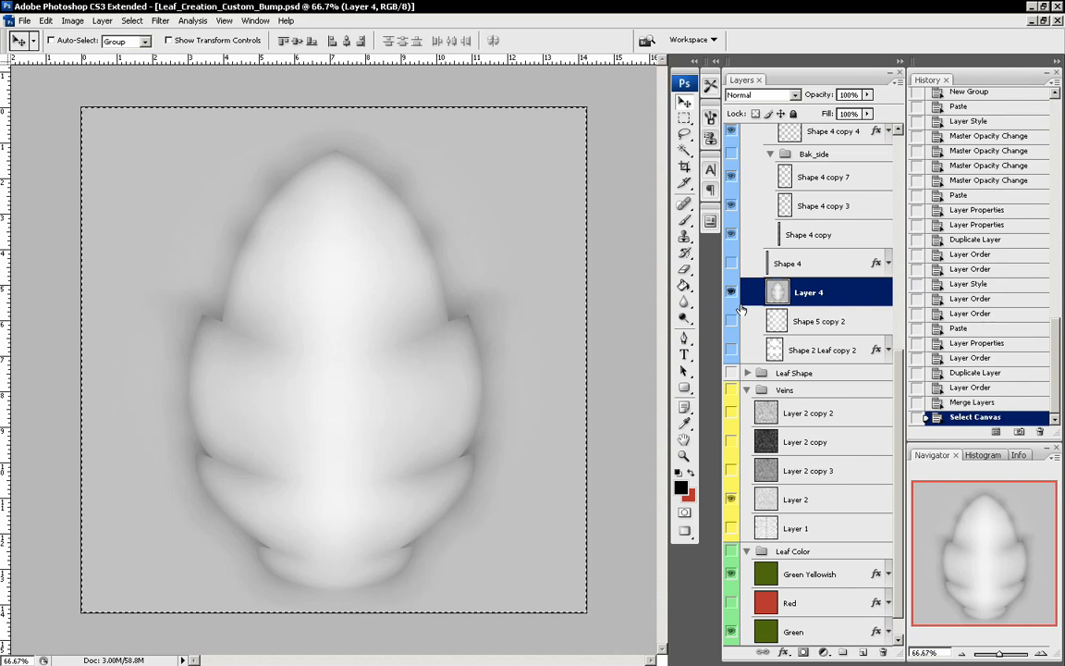
right_click(968, 419)
click(970, 403)
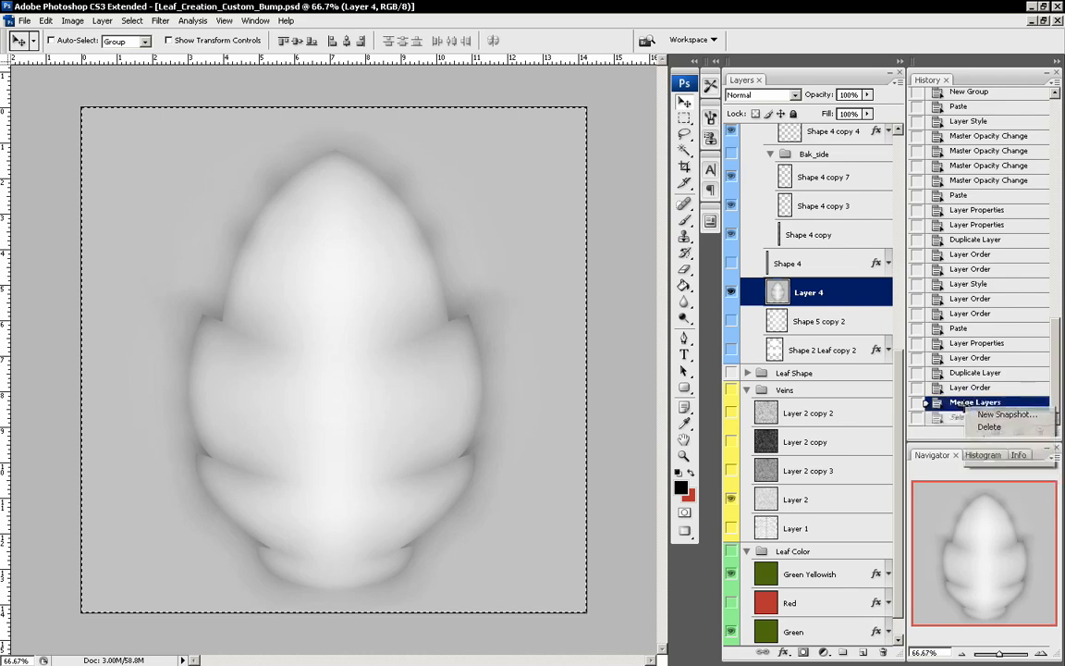
right_click(968, 407)
click(985, 427)
click(495, 256)
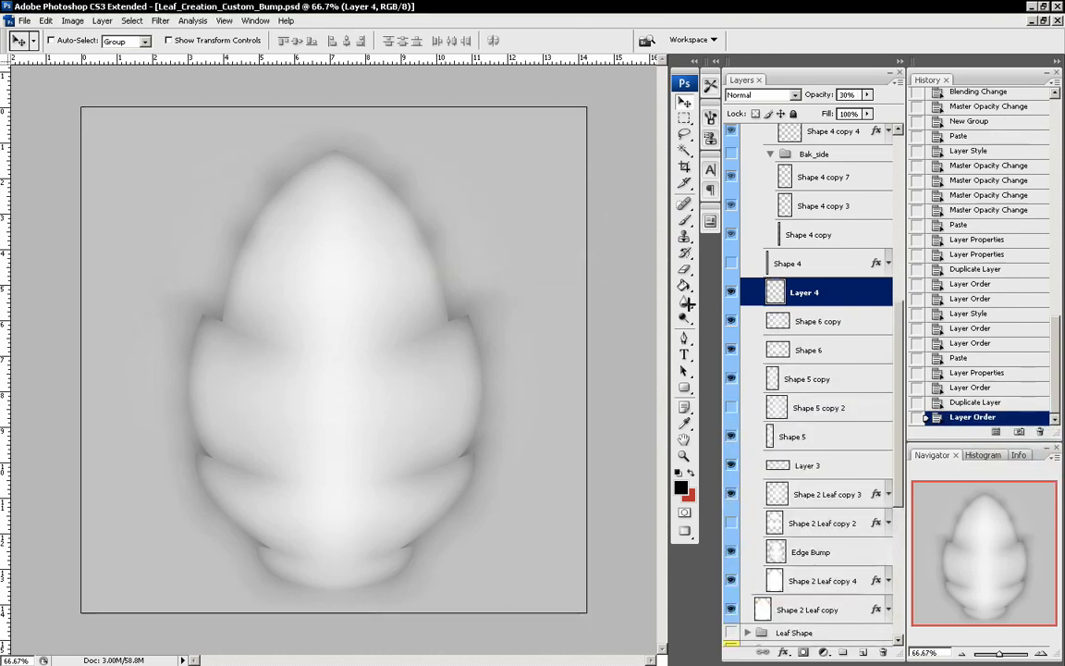
Create a blue Pass Through group above Shape 4 copy in the Bak_side group and paste the copied image into it
scroll(835, 330, up, 5)
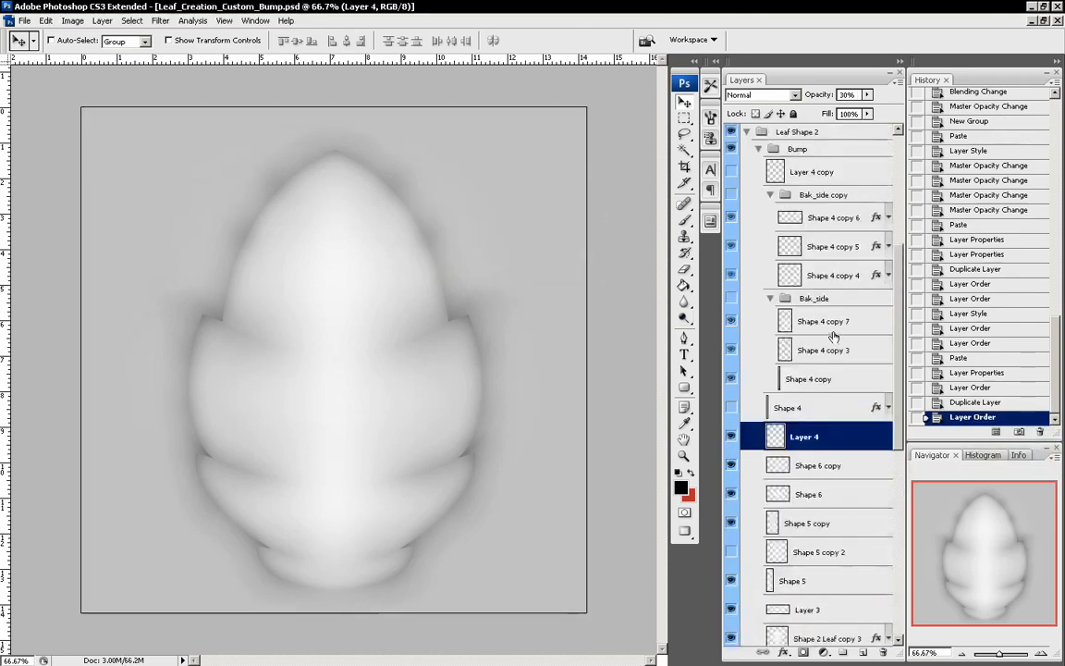
click(813, 151)
scroll(832, 278, up, 2)
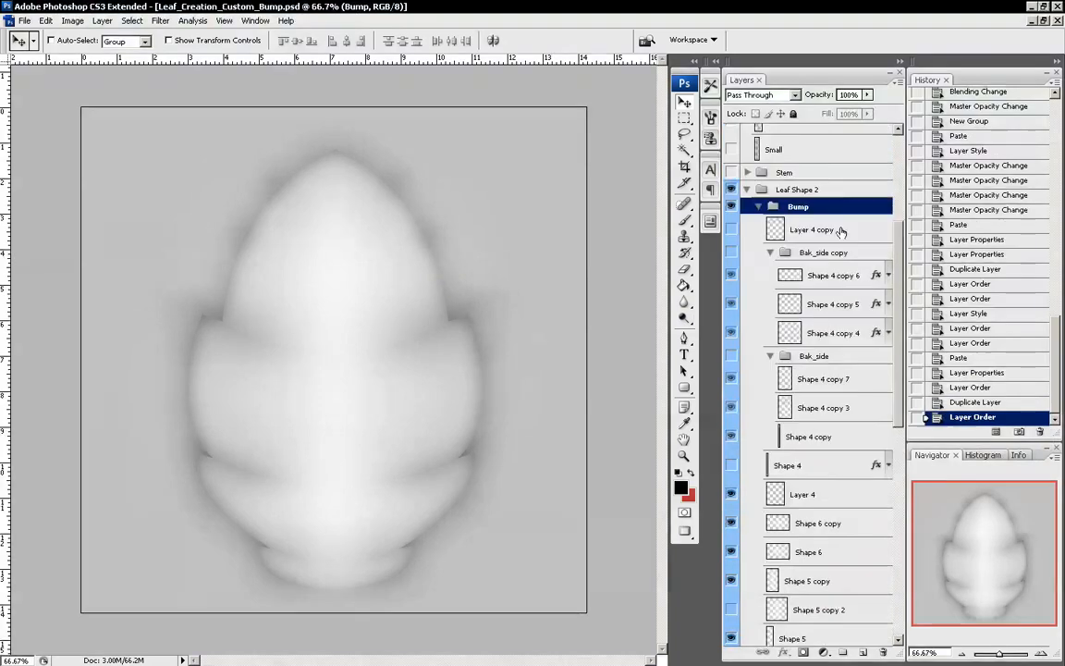
scroll(837, 296, down, 1)
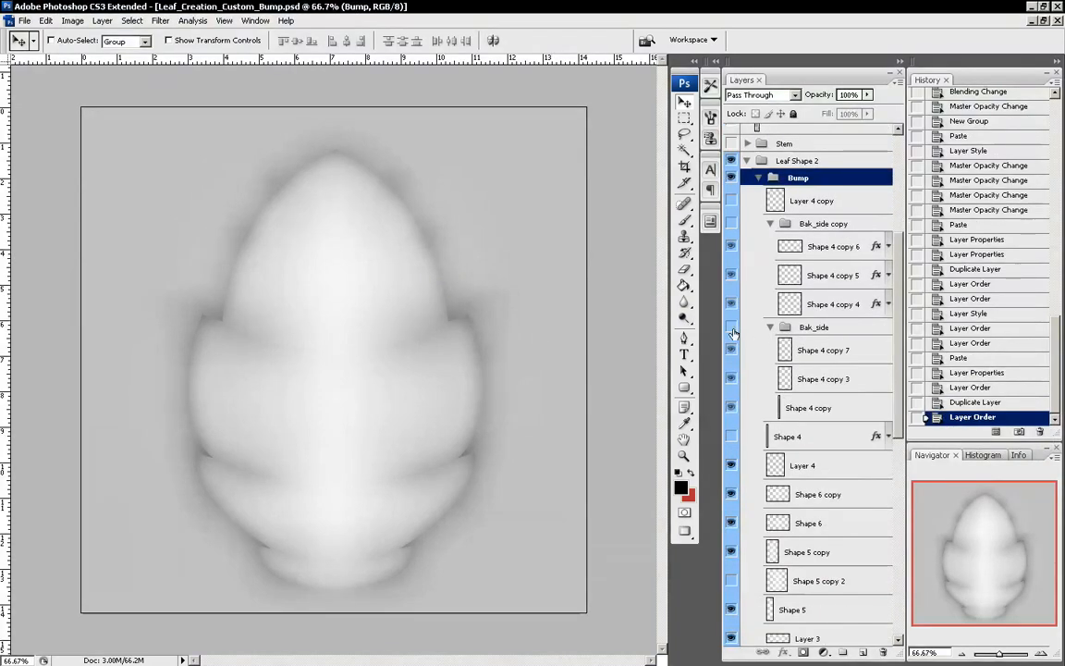
click(795, 408)
click(898, 83)
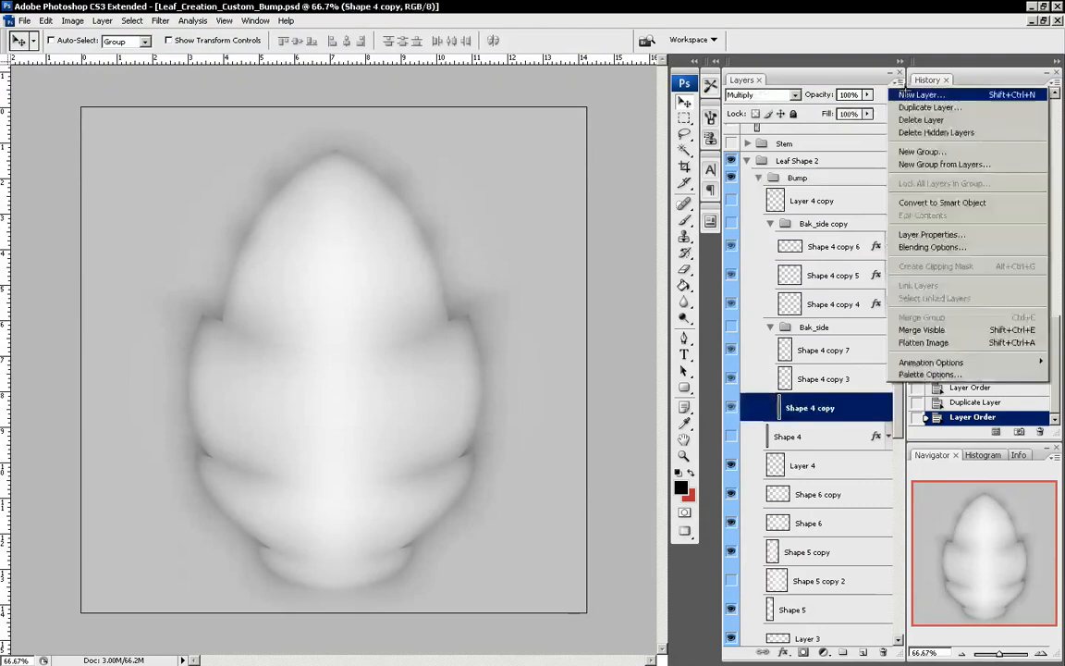
click(901, 148)
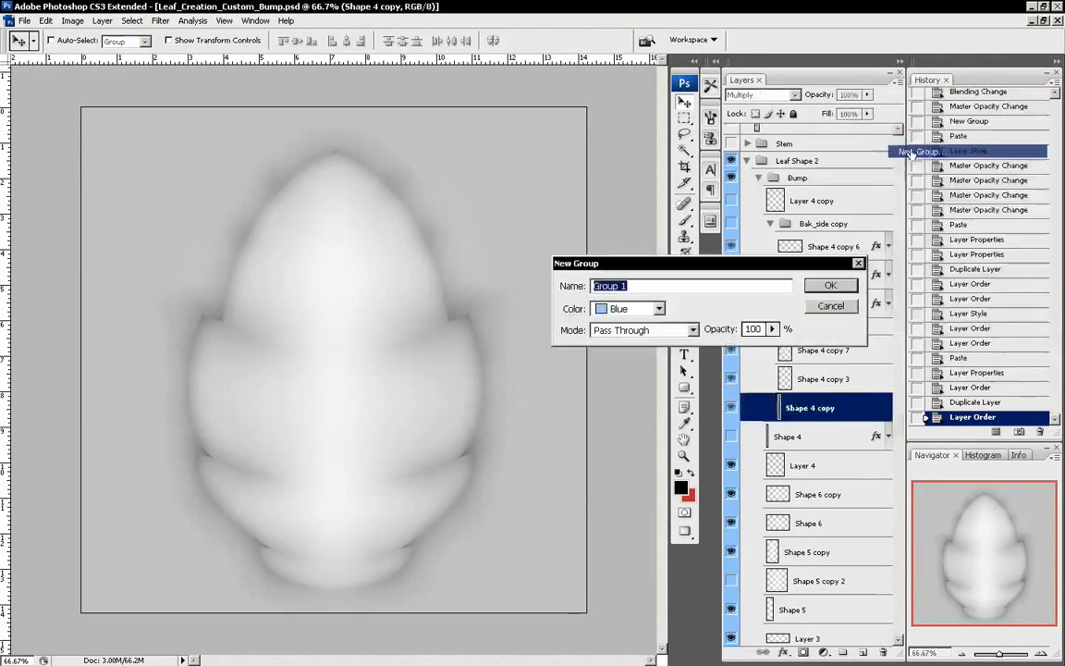
click(828, 286)
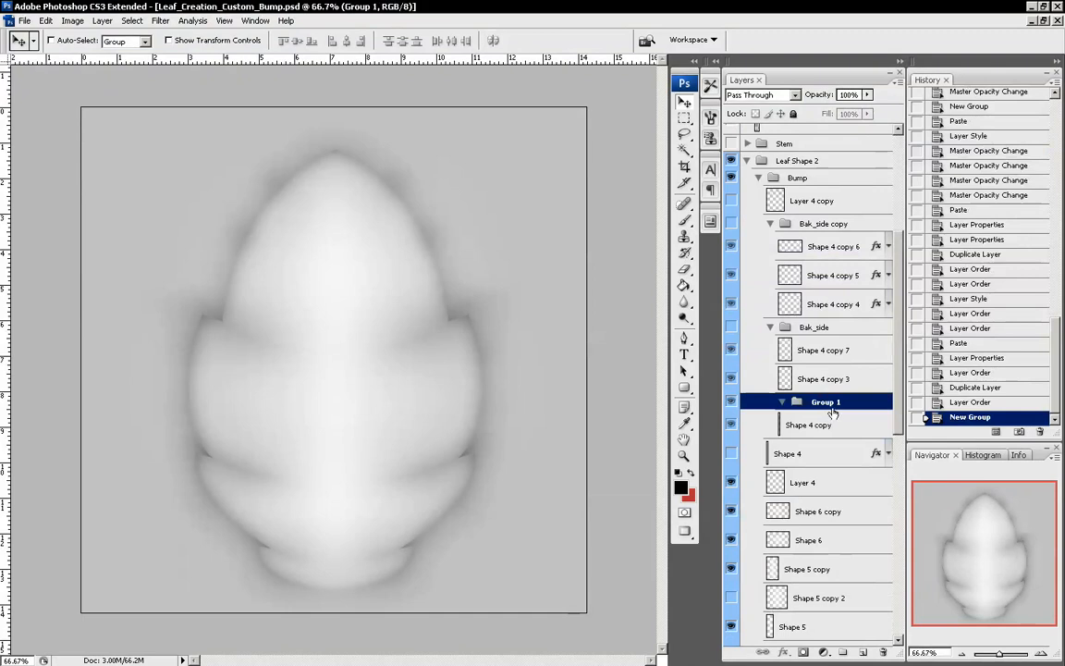
key(ctrl+v)
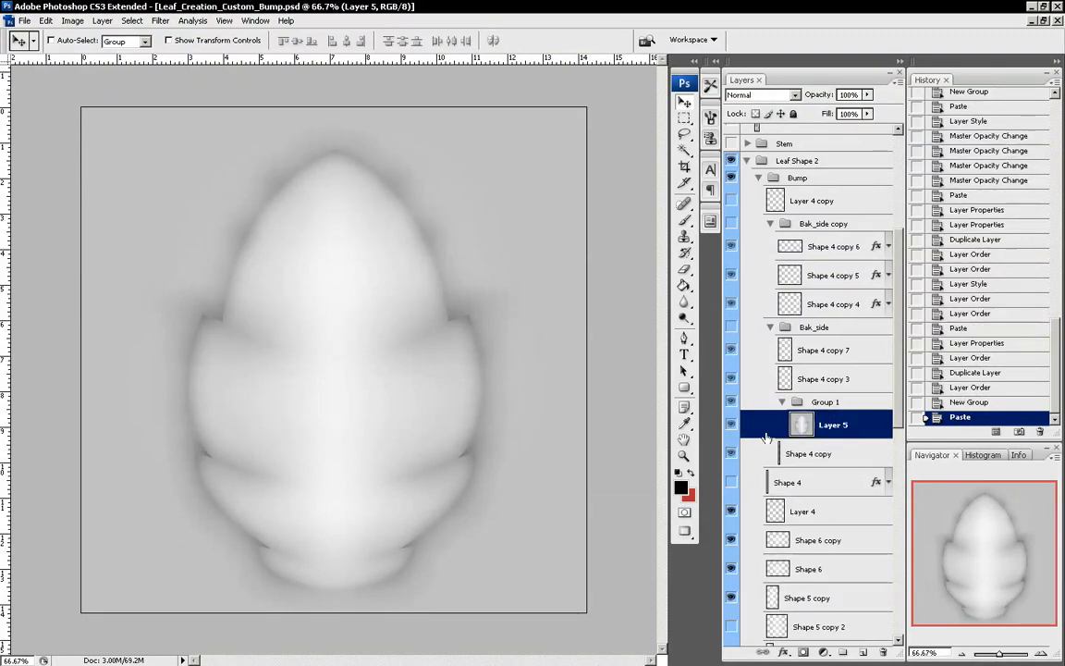
Show the Bak_side group and move the Shape 4 copy layer to the top of that group
click(731, 327)
drag(835, 452, 836, 348)
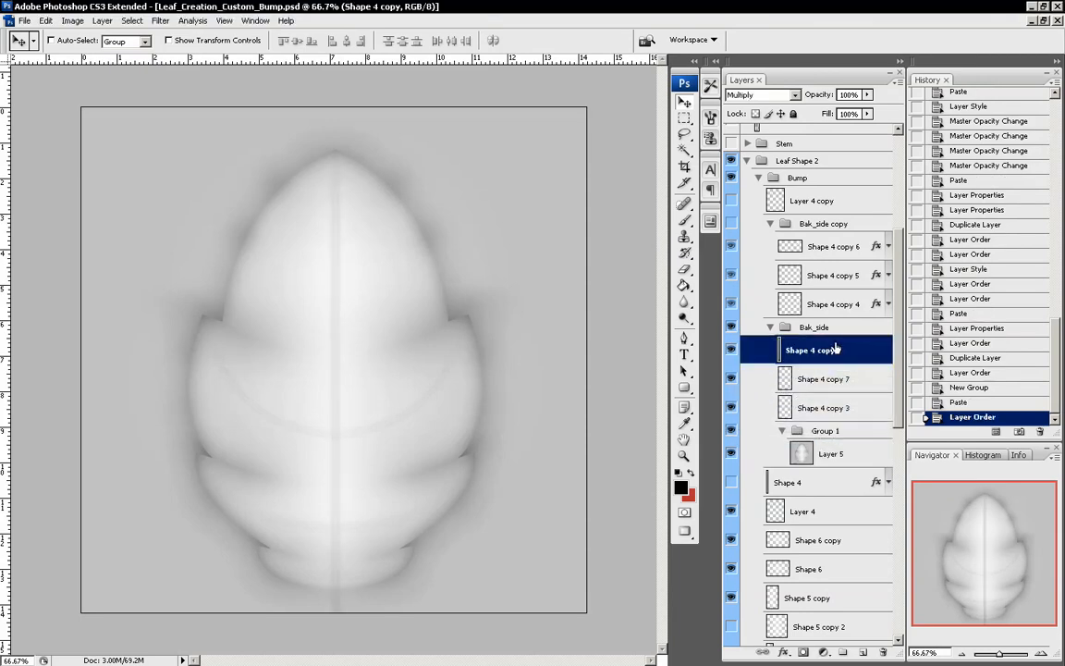
Check the pasted Layer 5 by toggling its visibility and invert its tones
click(832, 454)
click(732, 452)
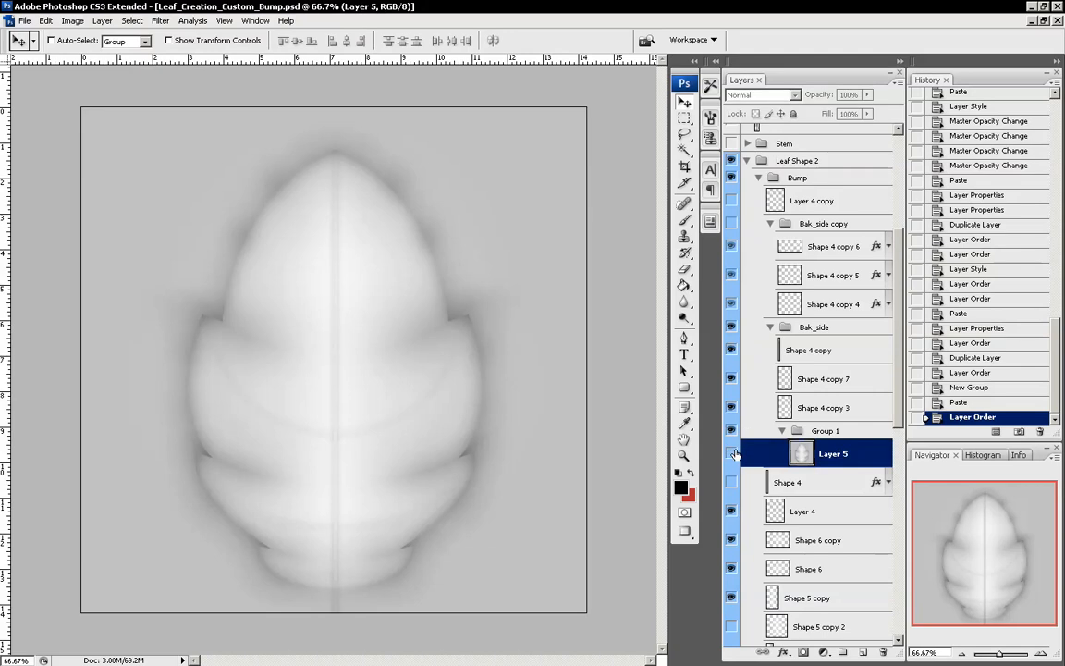
click(732, 453)
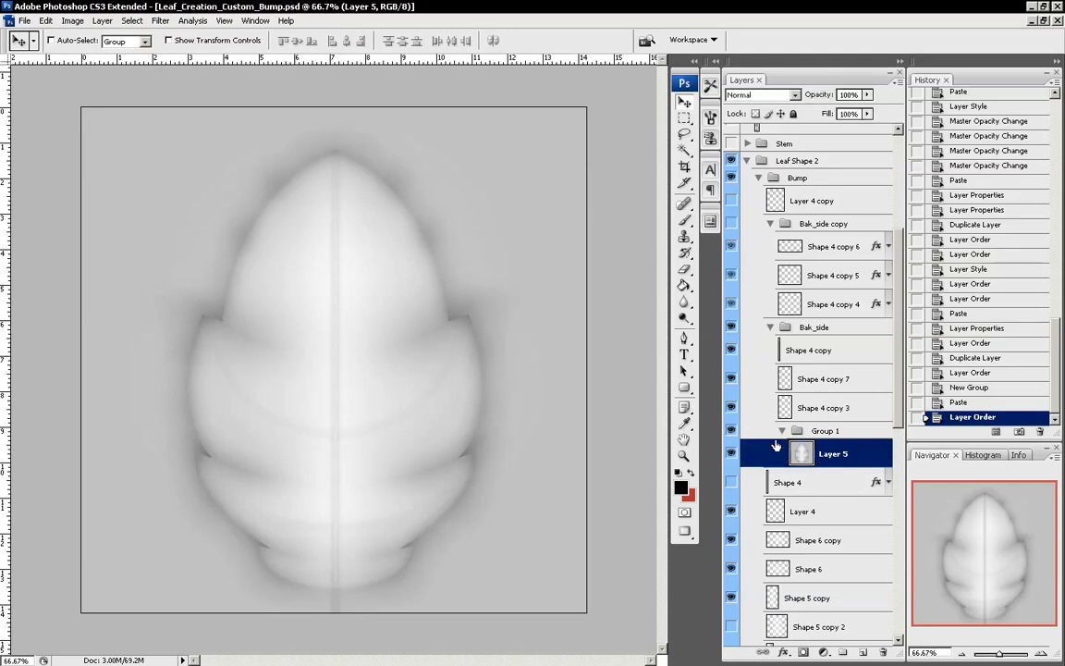
key(ctrl+i)
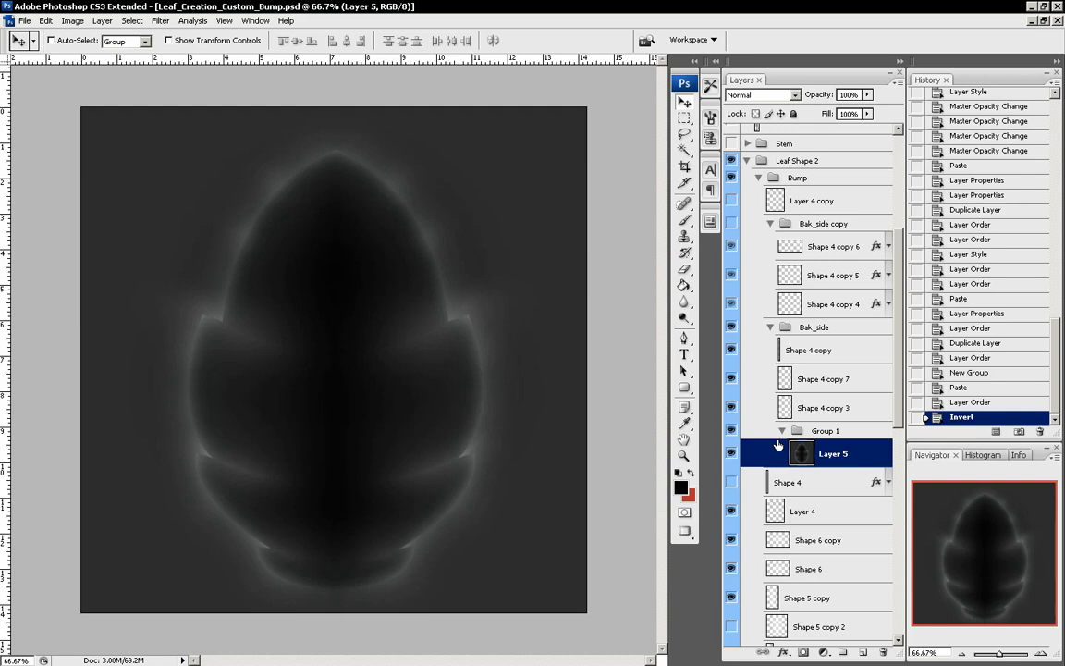
Create a new Normal-mode layer with default settings and place it directly beneath Layer 5 in Group 1
click(897, 81)
click(832, 85)
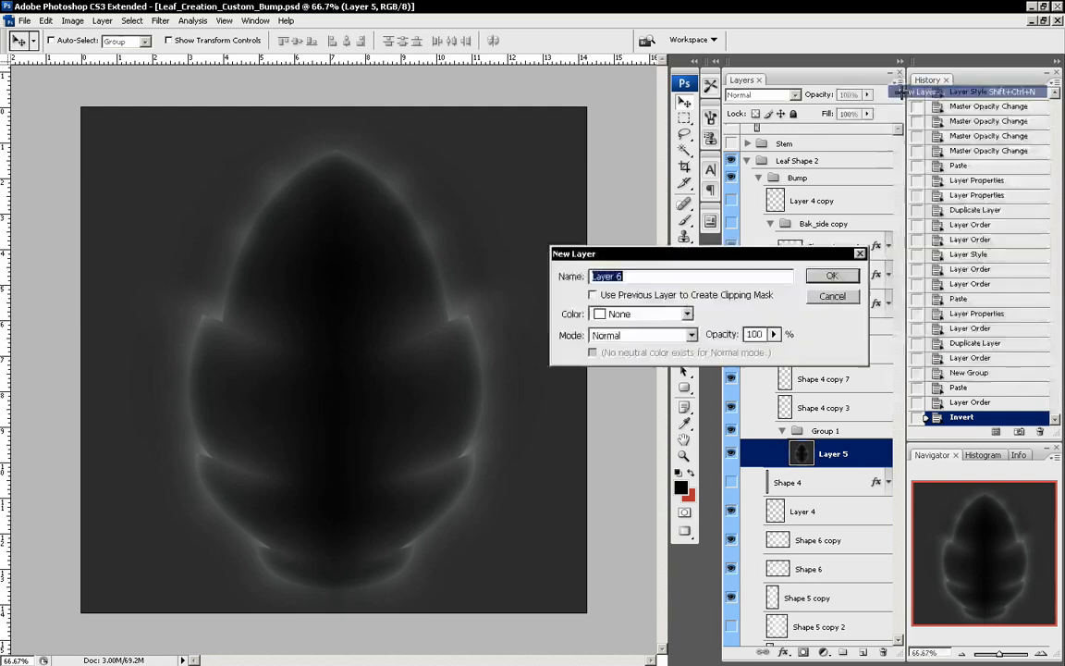
key(Return)
drag(839, 452, 843, 487)
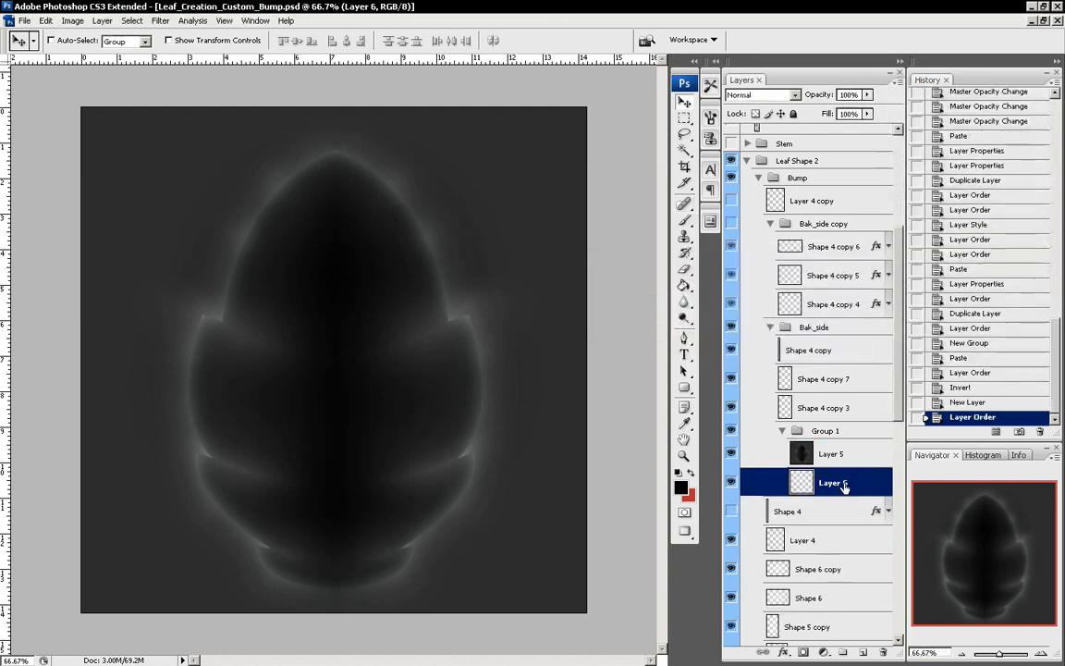
Set the foreground color to white and fill Layer 6 with it using the Paint Bucket
click(684, 286)
click(681, 487)
drag(517, 259, 415, 138)
click(782, 218)
click(521, 297)
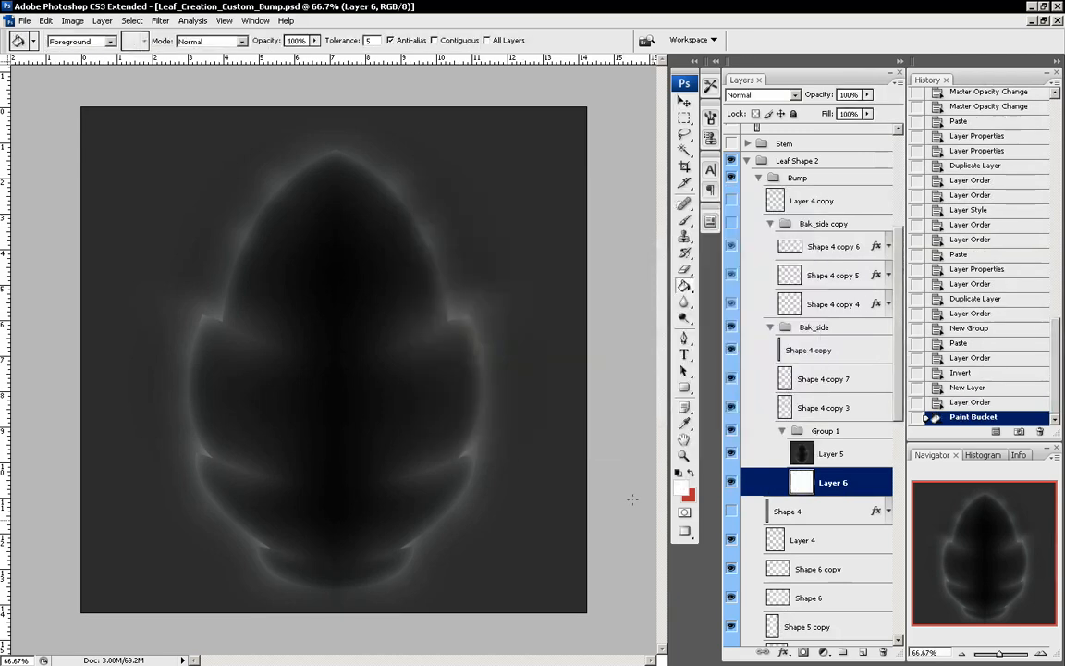
Lower the opacity of the inverted Layer 5 to 81%
click(859, 453)
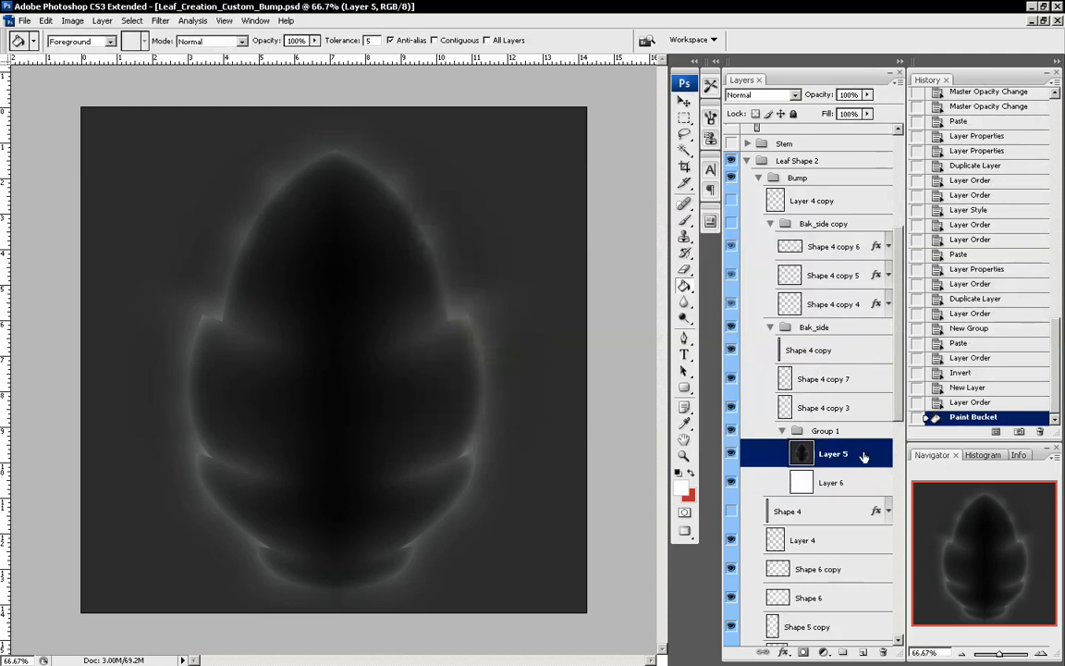
click(866, 94)
drag(866, 108, 844, 106)
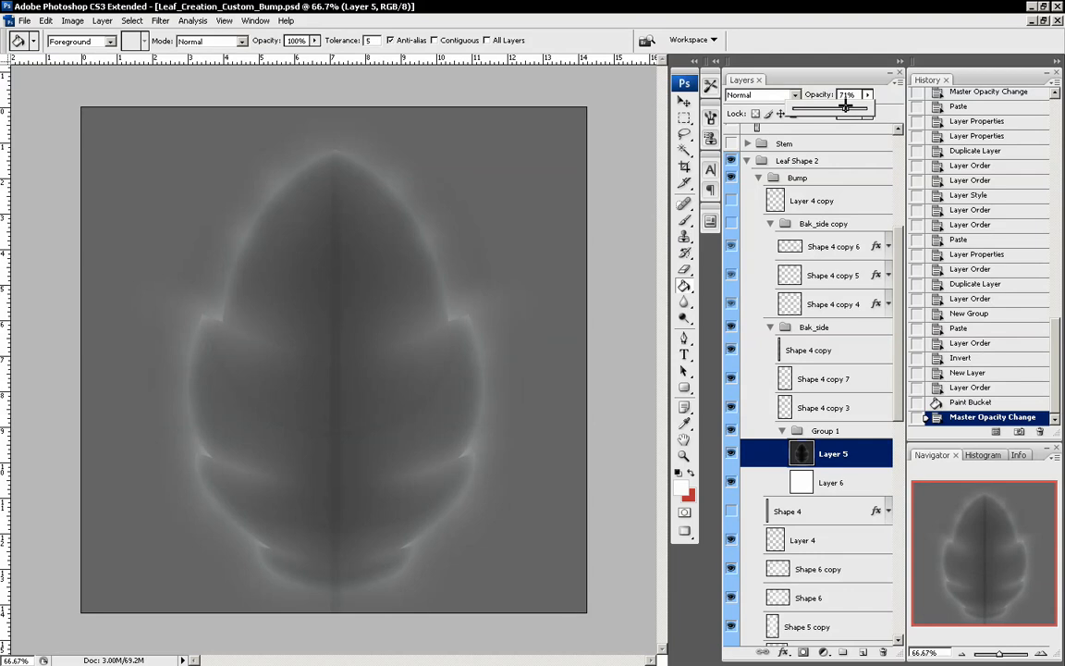
drag(844, 106, 856, 105)
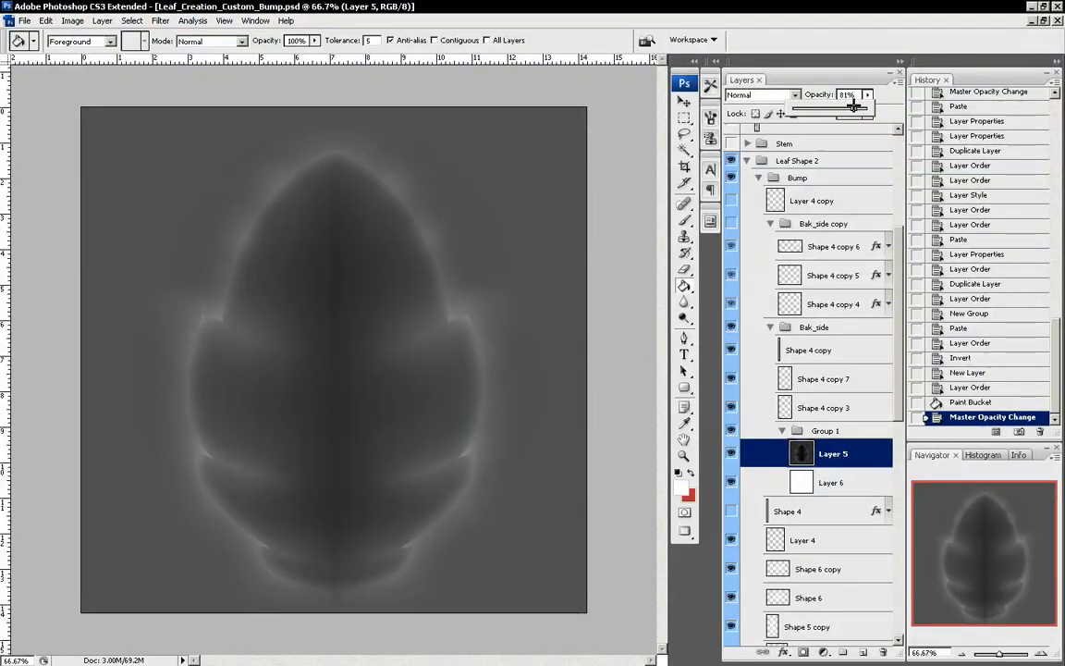
Try weaker and stronger opacity values on Layer 5, settling on 80%
click(1041, 655)
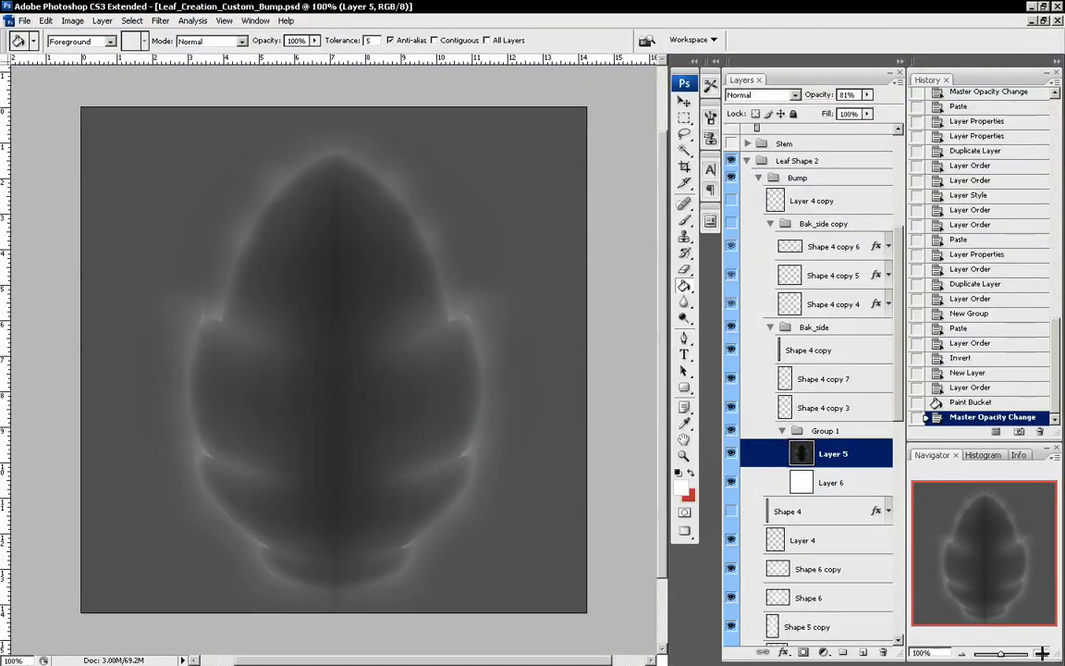
drag(993, 580, 996, 600)
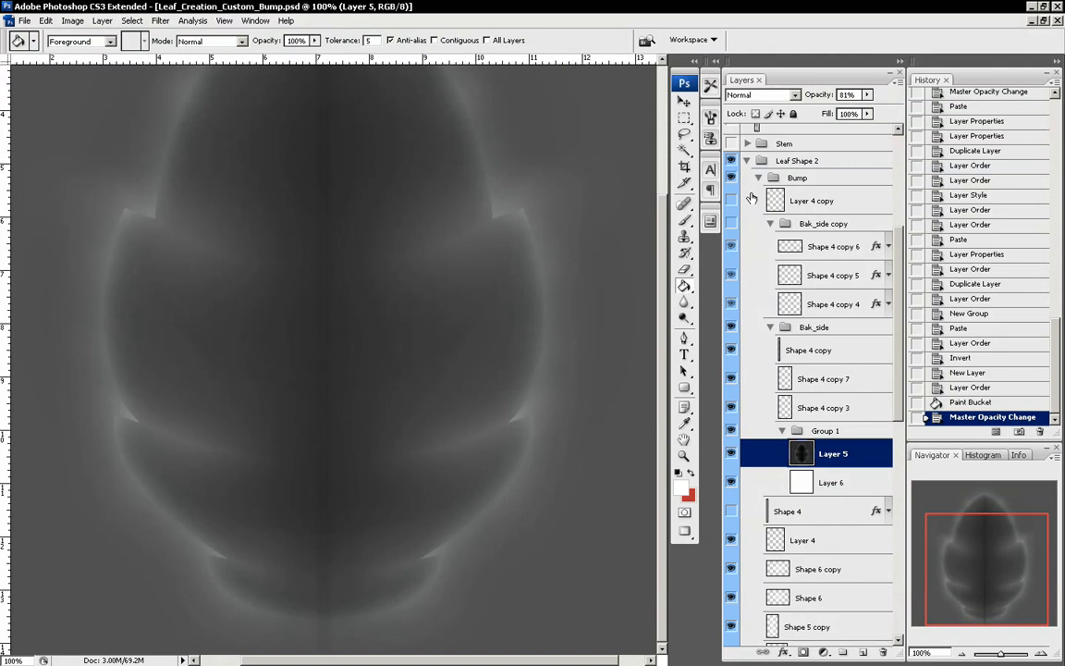
click(867, 95)
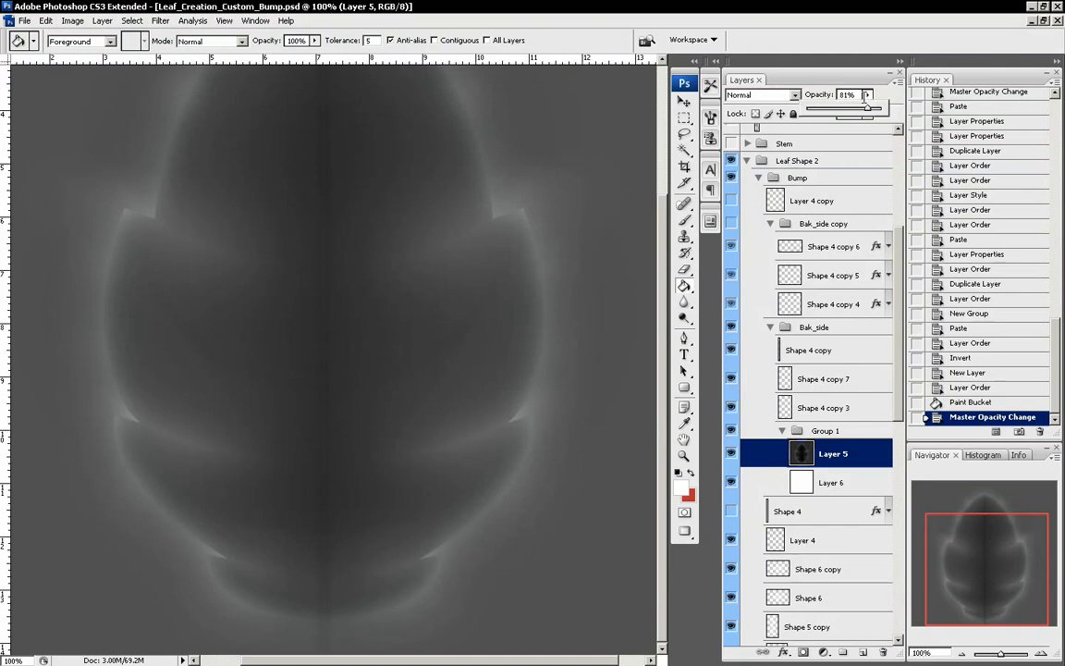
mouse_move(847, 104)
mouse_down()
mouse_move(835, 105)
mouse_move(855, 114)
mouse_up()
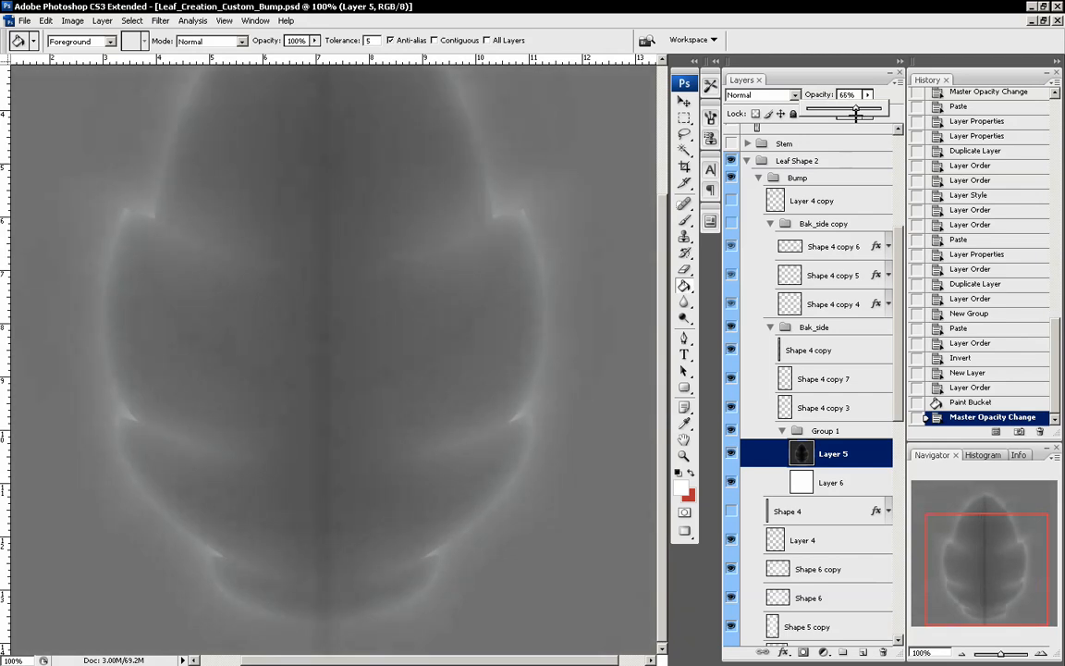
drag(856, 115, 858, 115)
drag(862, 109, 868, 109)
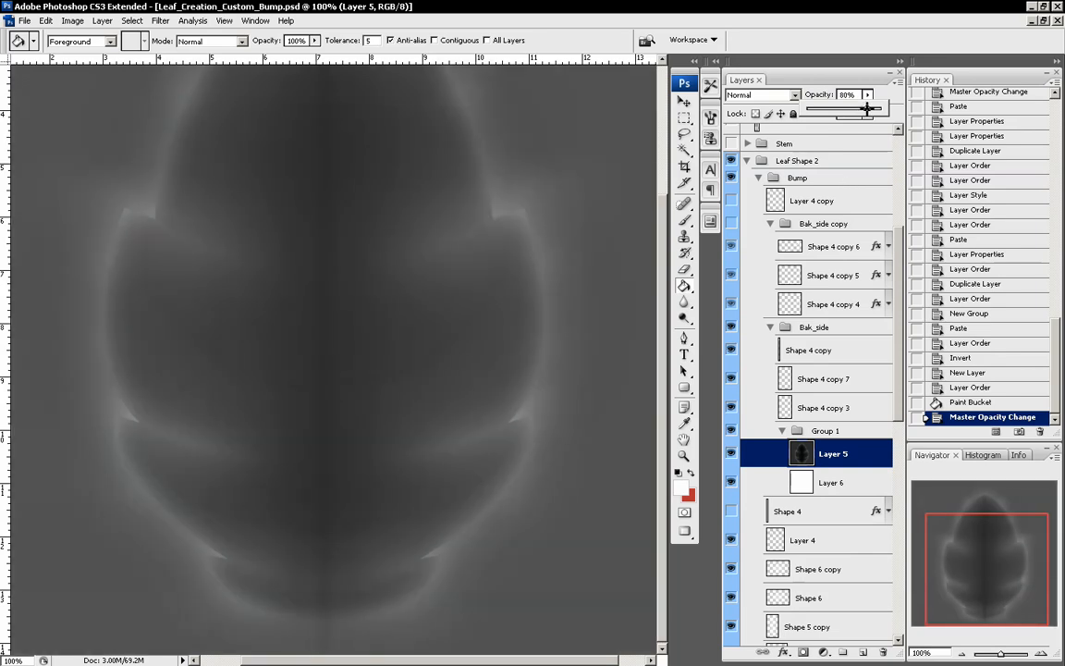
Preview other blending modes on Layer 5, from Color Burn through Exclusion, and return it to Normal
click(787, 95)
click(767, 120)
scroll(767, 98, down, 3)
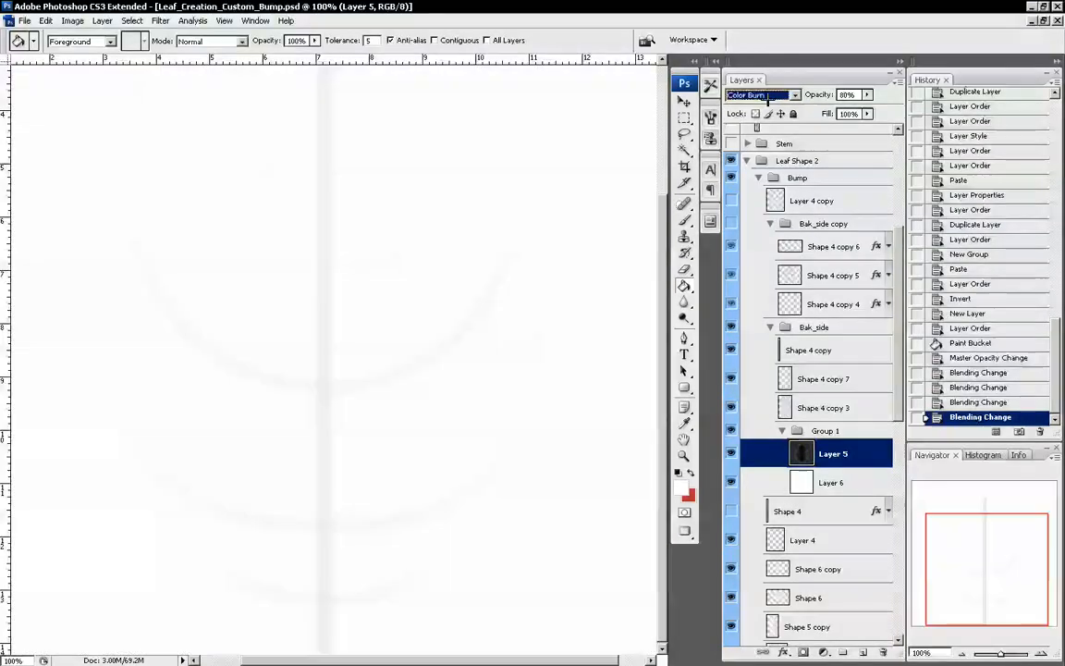
scroll(767, 98, down, 4)
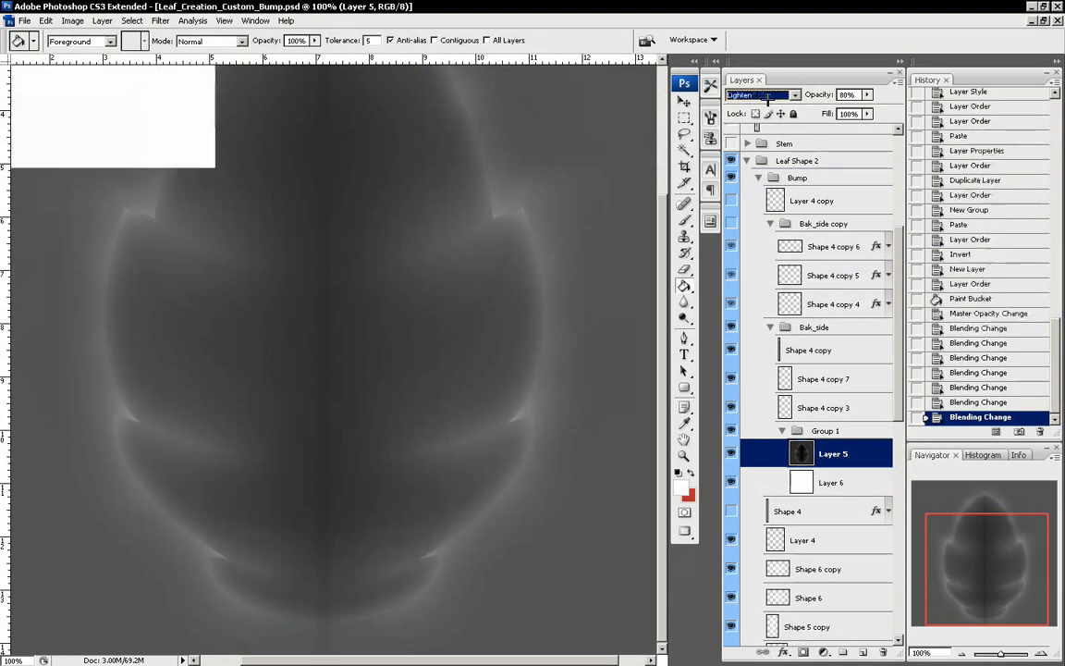
scroll(767, 97, down, 4)
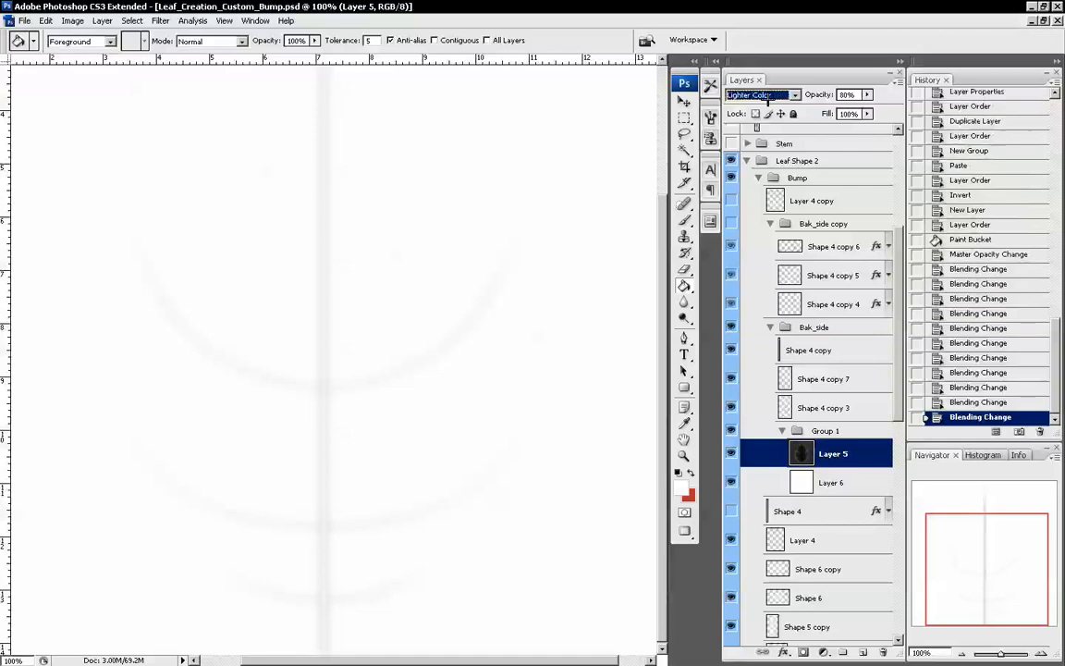
scroll(767, 98, down, 4)
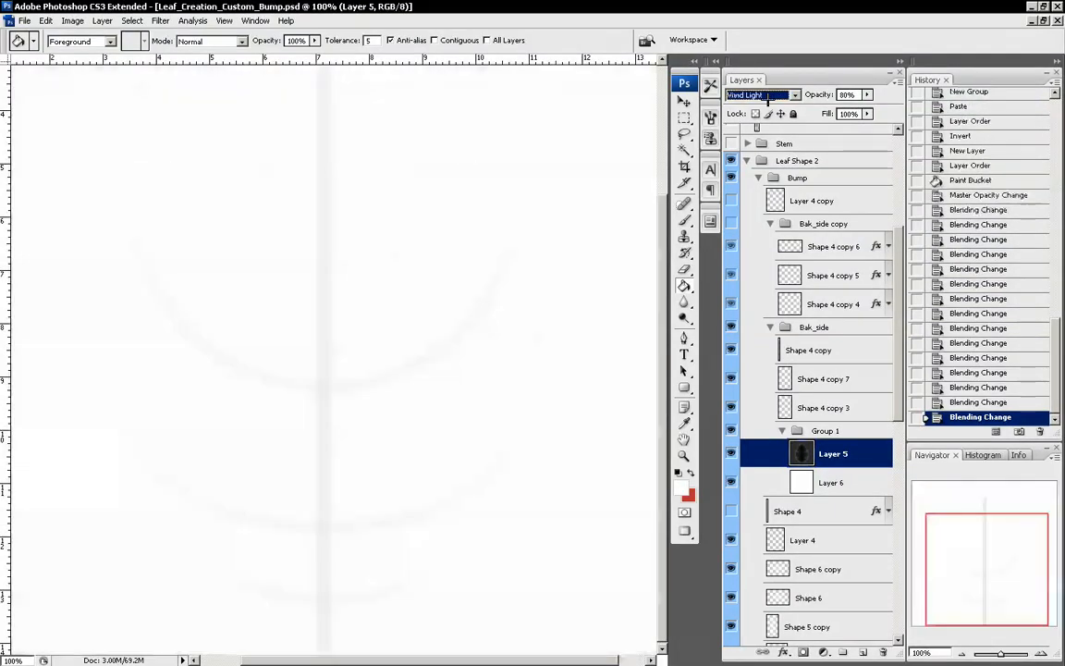
scroll(767, 98, down, 4)
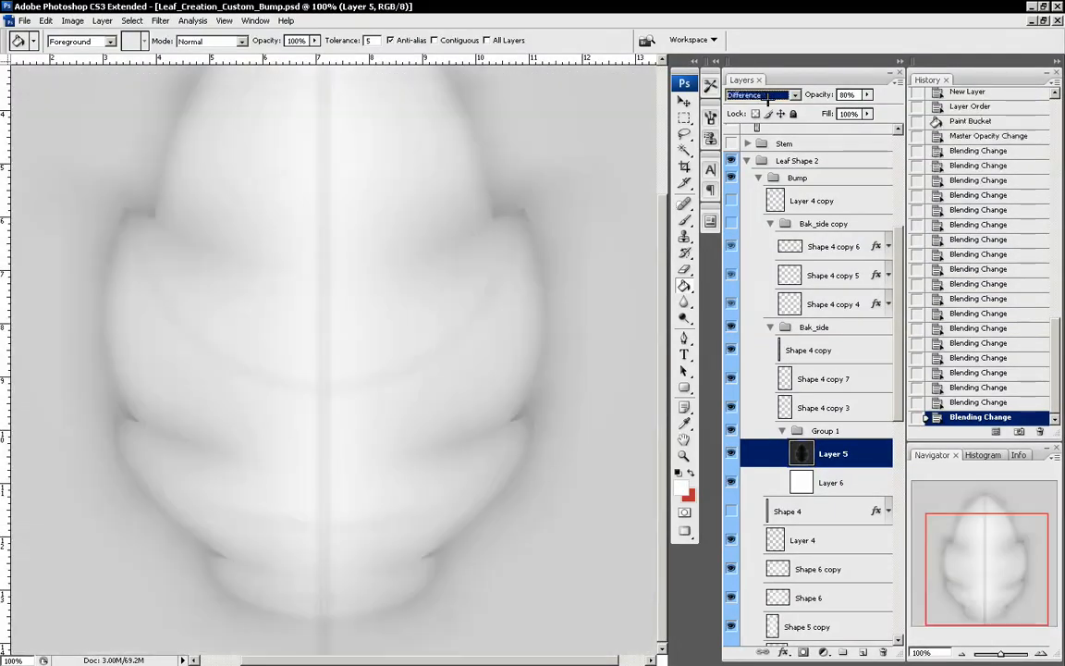
scroll(767, 98, down, 1)
scroll(767, 98, up, 1)
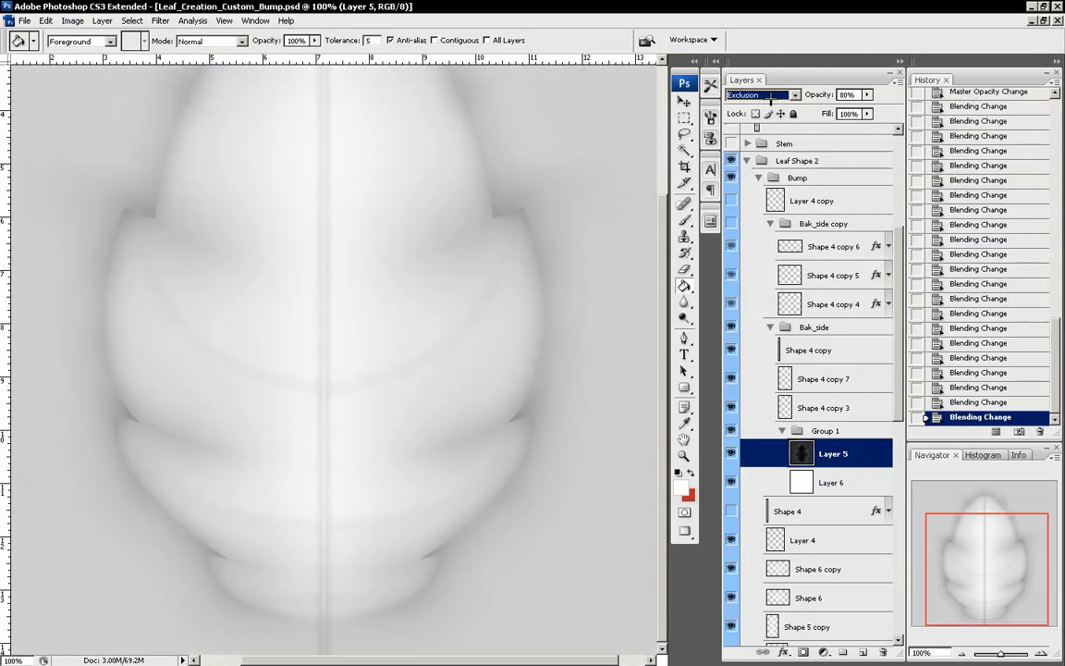
click(770, 95)
click(744, 107)
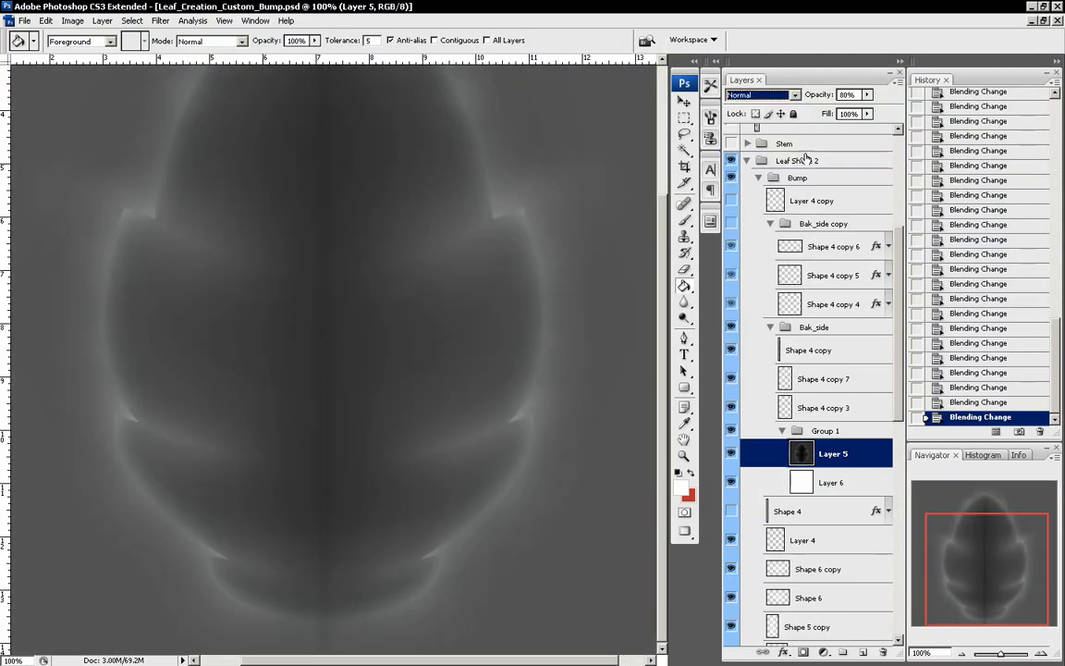
Lower Layer 5's opacity to 61% while judging the bump's contrast across the whole leaf
click(867, 95)
drag(846, 105, 843, 107)
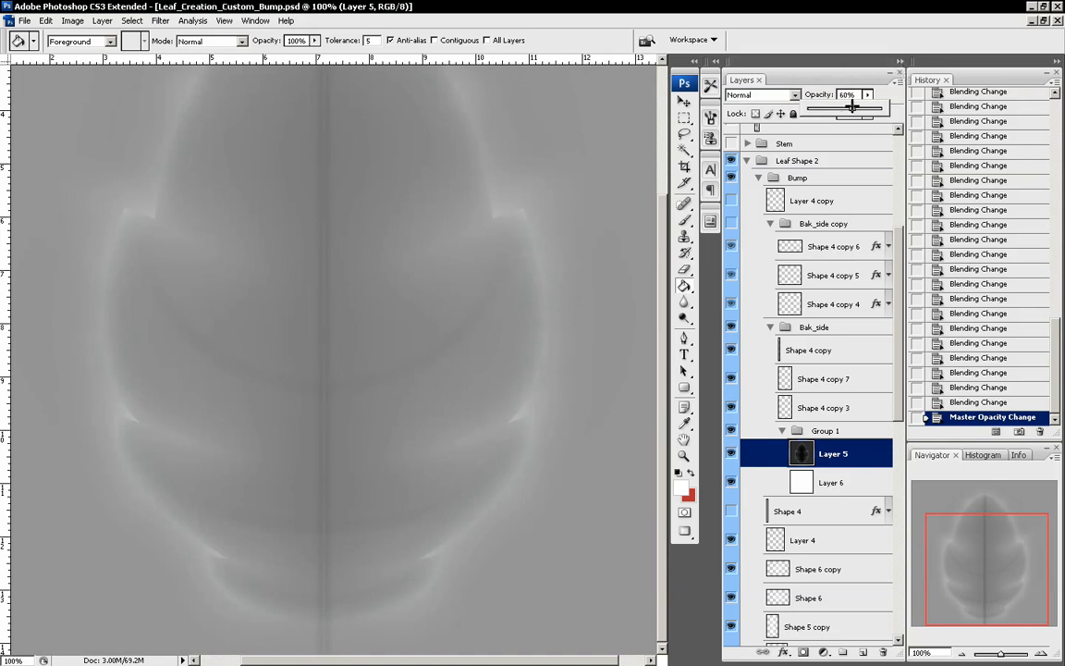
drag(851, 104, 847, 106)
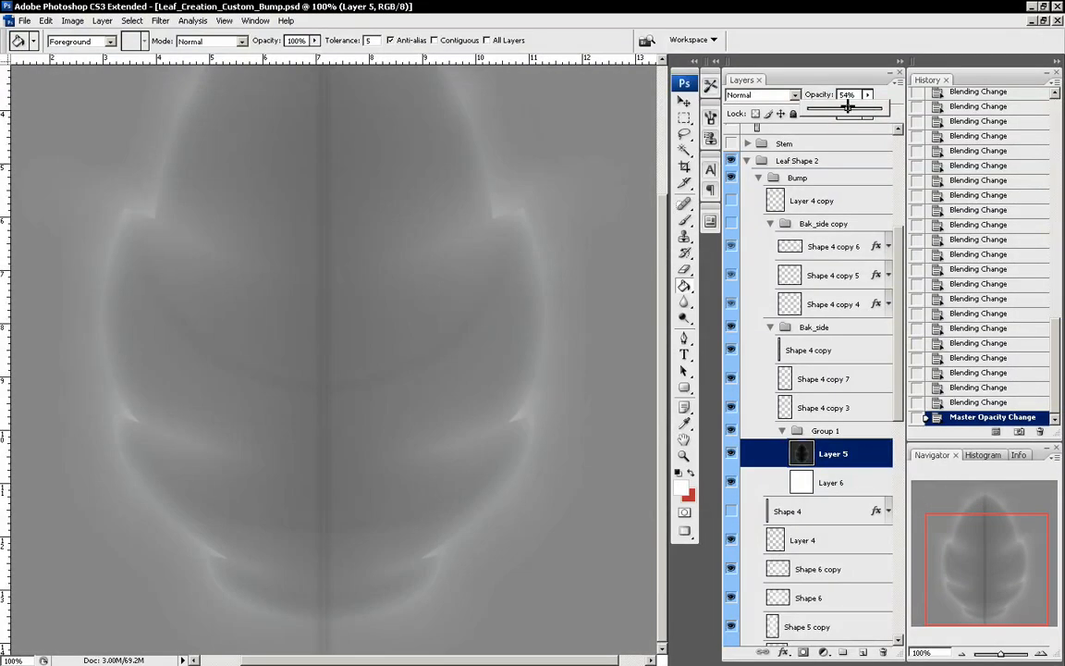
click(961, 651)
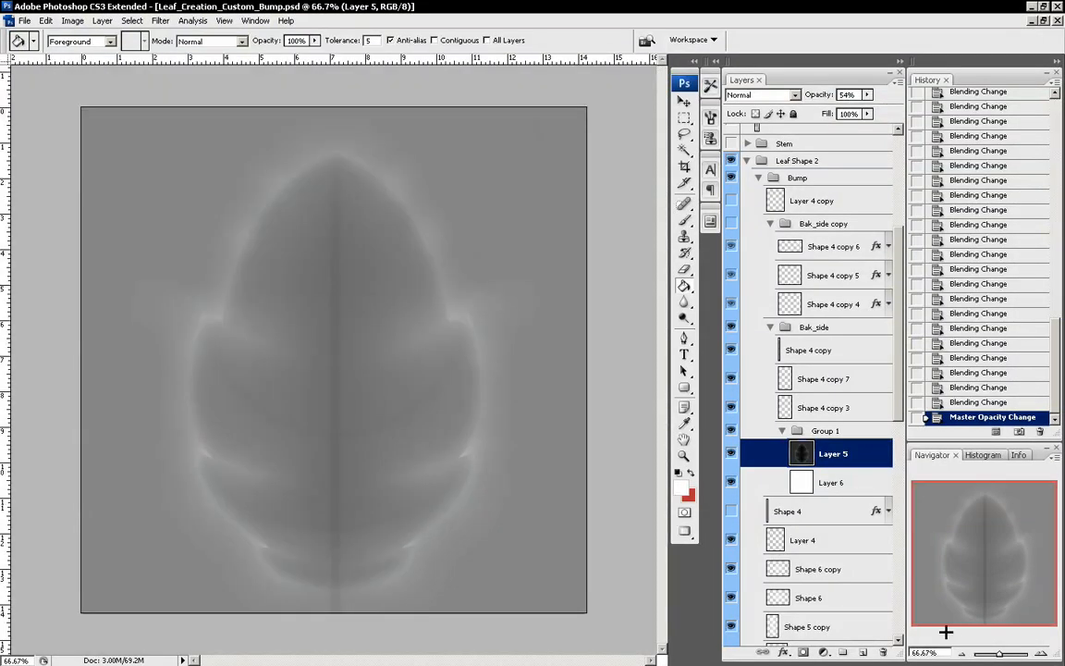
click(866, 94)
drag(858, 107, 867, 108)
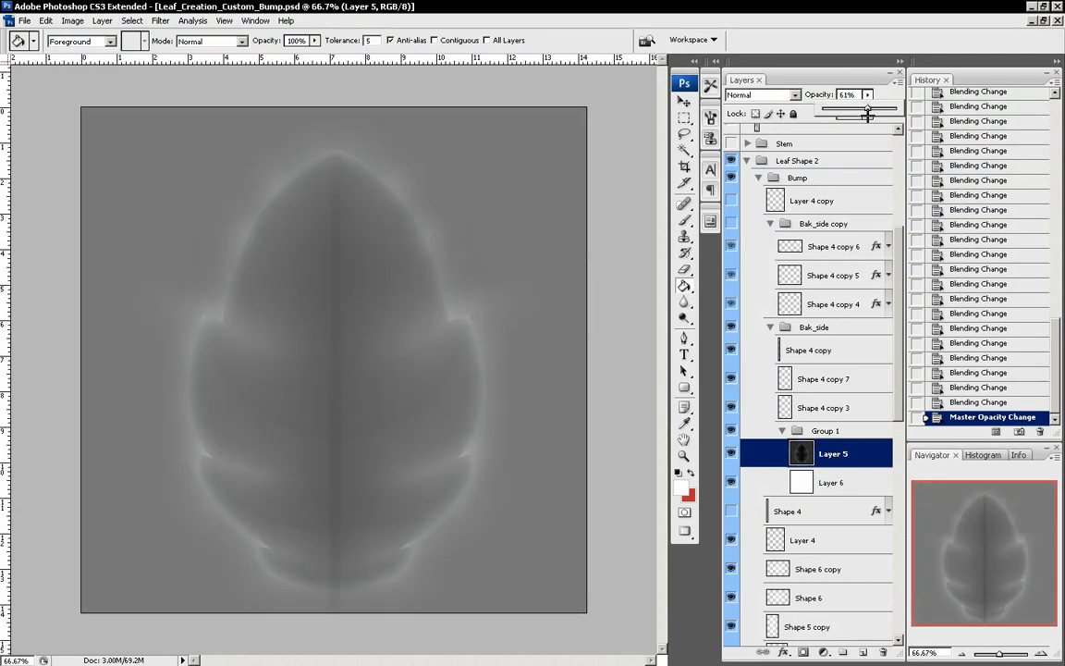
click(863, 181)
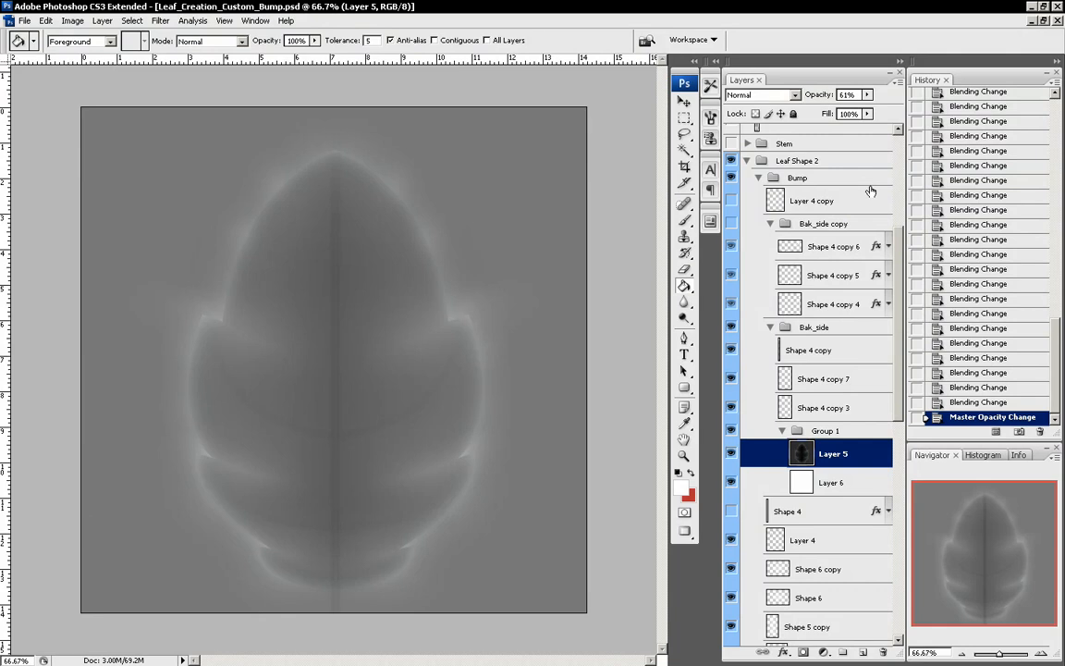
Show the Med layer in the Middle Shadow group and reduce its opacity to 21%
scroll(855, 204, up, 8)
scroll(847, 241, down, 3)
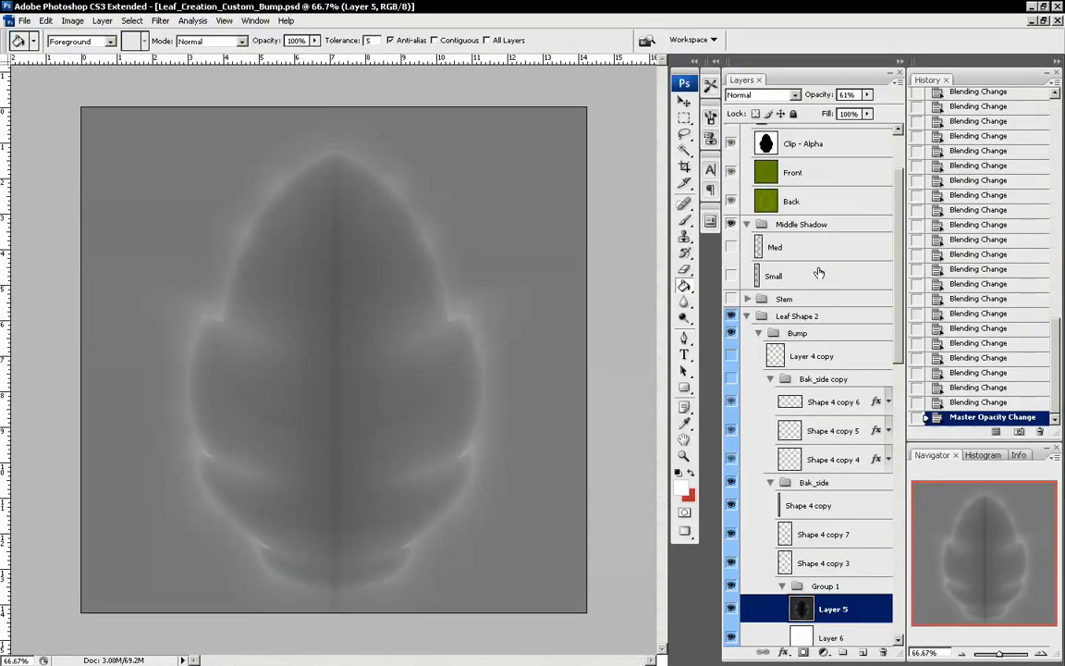
click(730, 250)
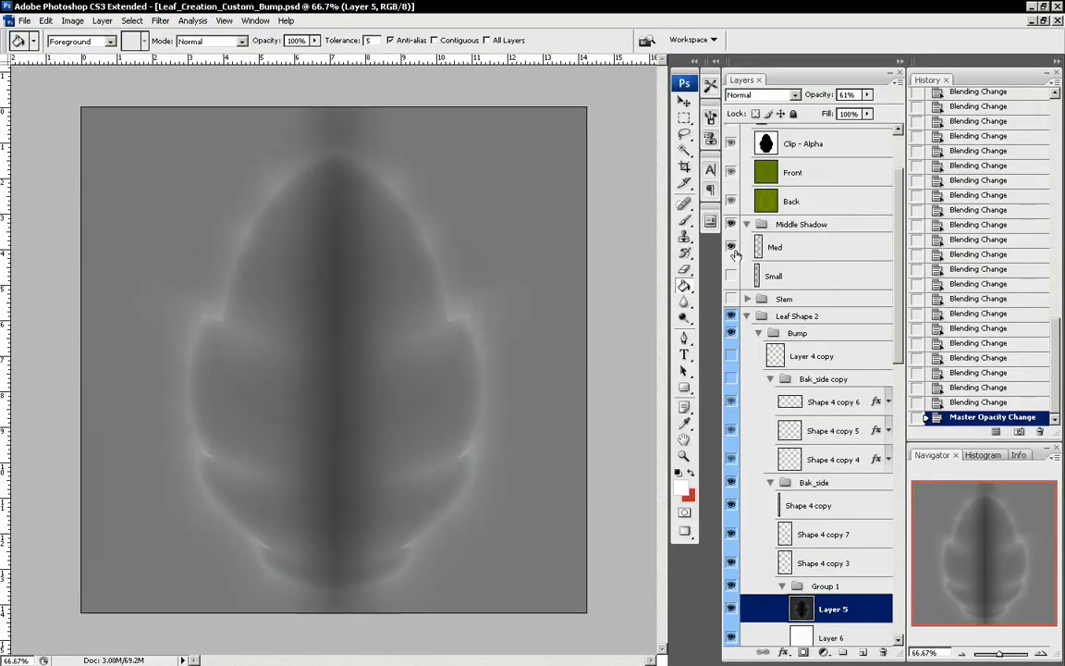
click(786, 247)
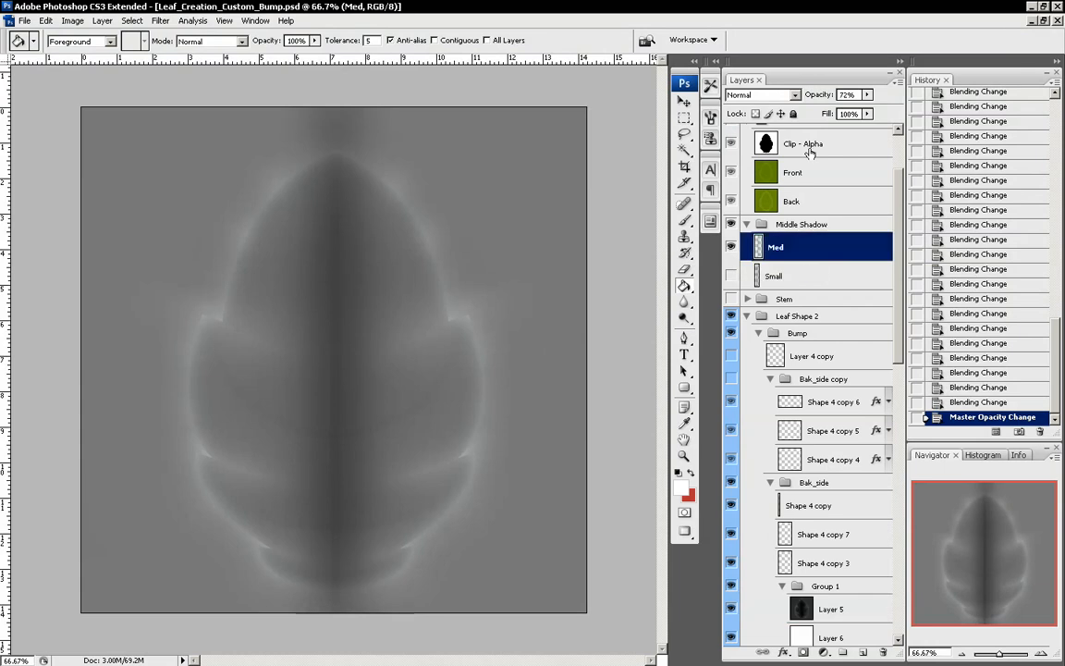
click(866, 94)
drag(858, 102, 830, 108)
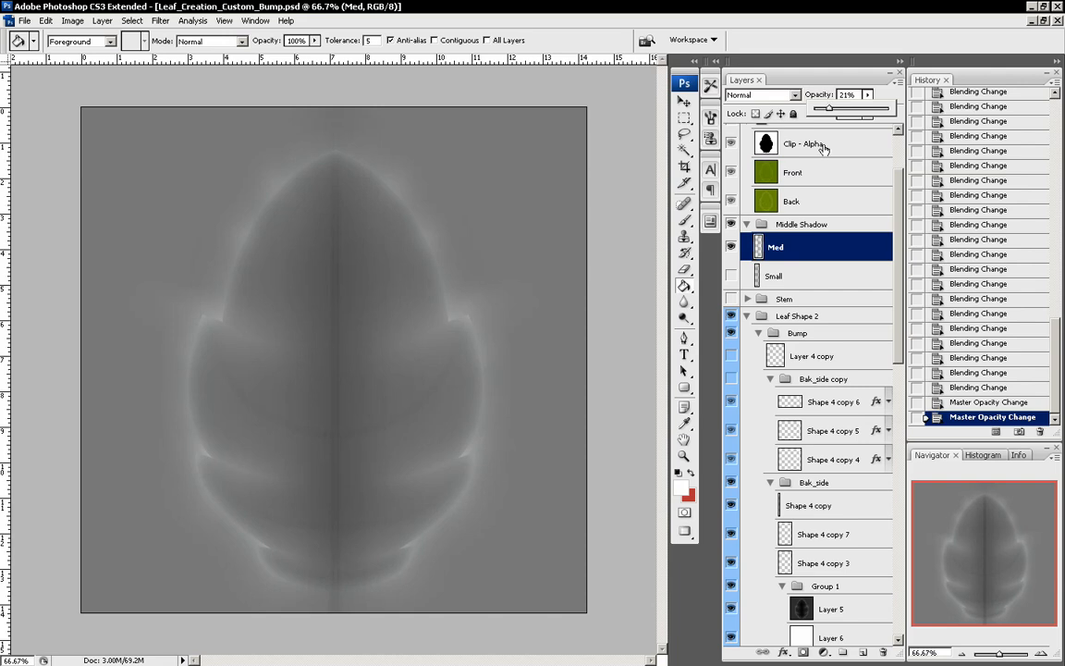
click(819, 187)
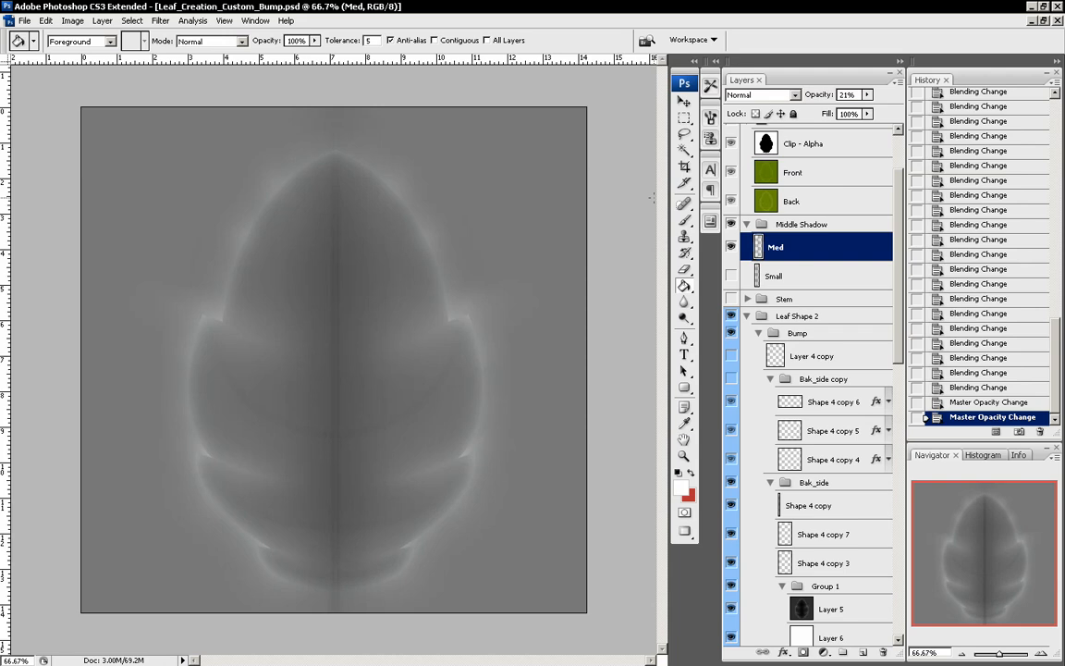
Flatten the image, discarding hidden layers, and copy the entire canvas
click(103, 21)
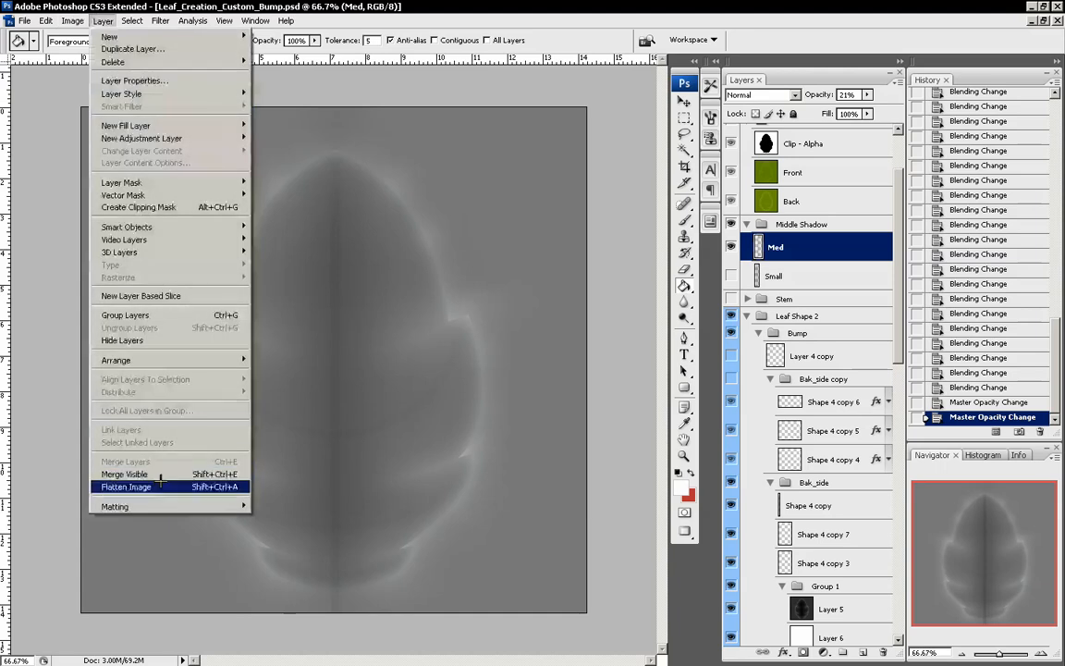
click(126, 486)
click(412, 231)
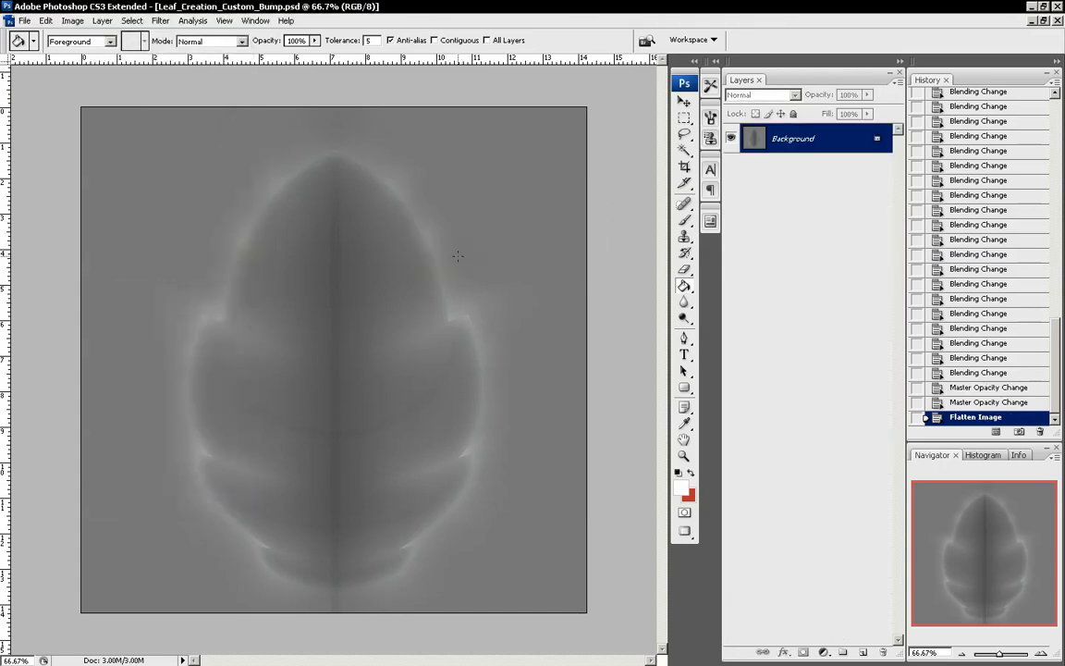
key(ctrl+a)
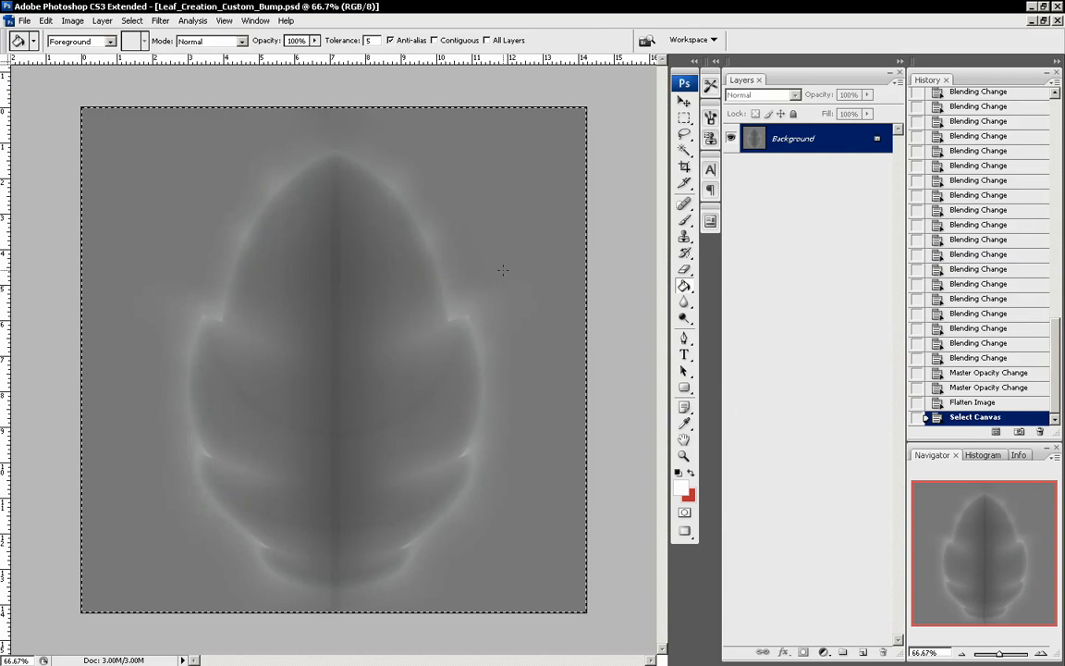
Delete the Flatten Image history state to restore the layers and paste the copied bump image into the Finals group
right_click(987, 401)
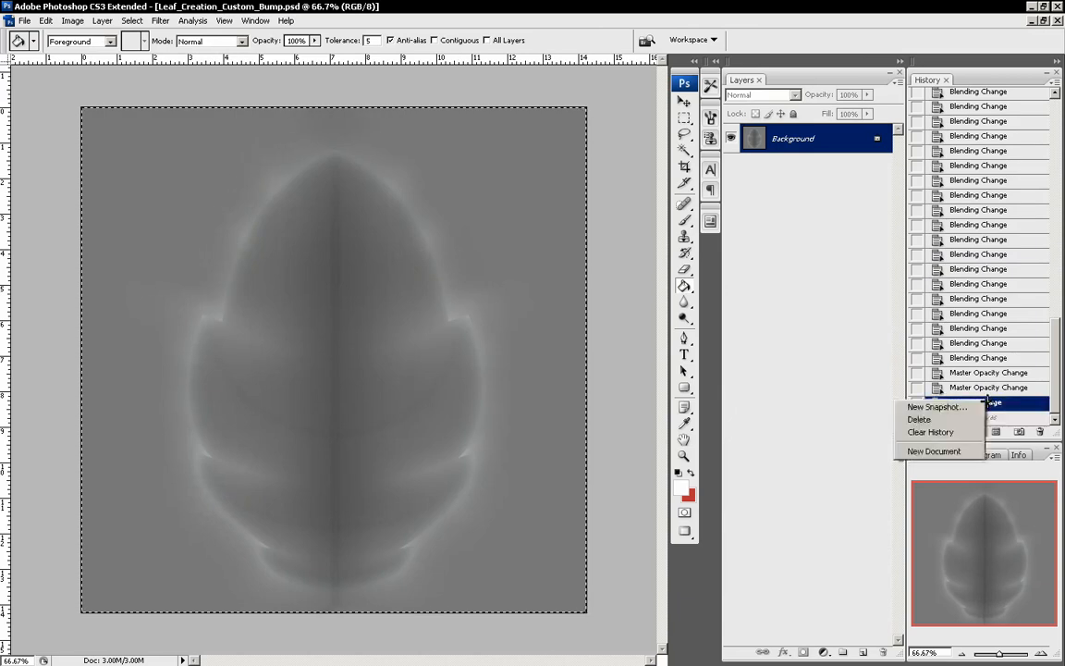
click(919, 418)
click(427, 232)
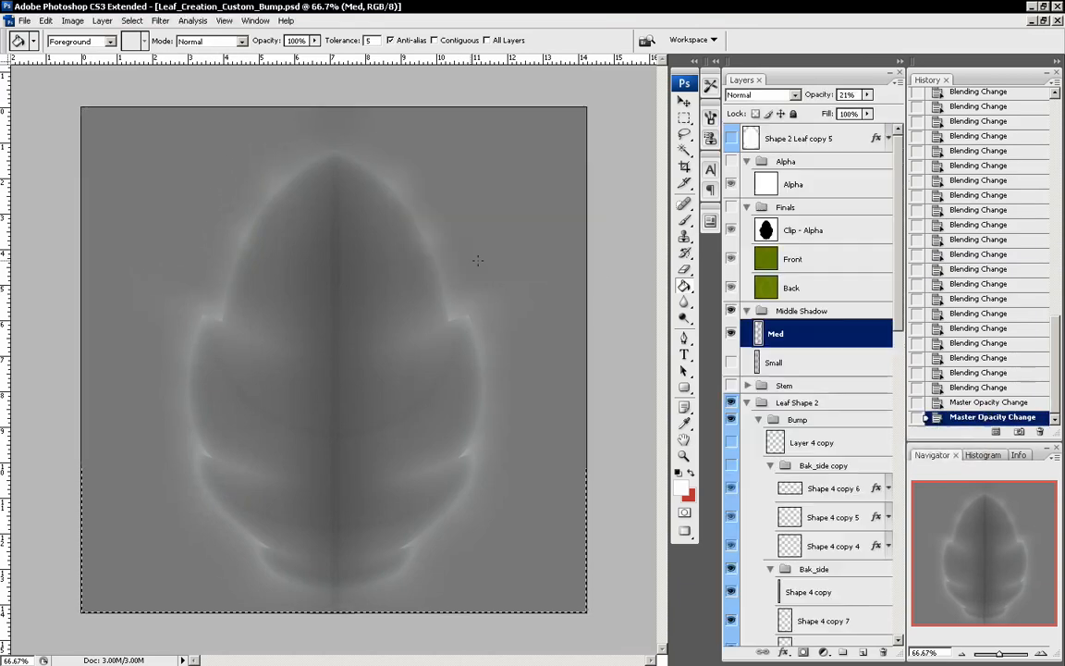
click(817, 209)
key(ctrl+v)
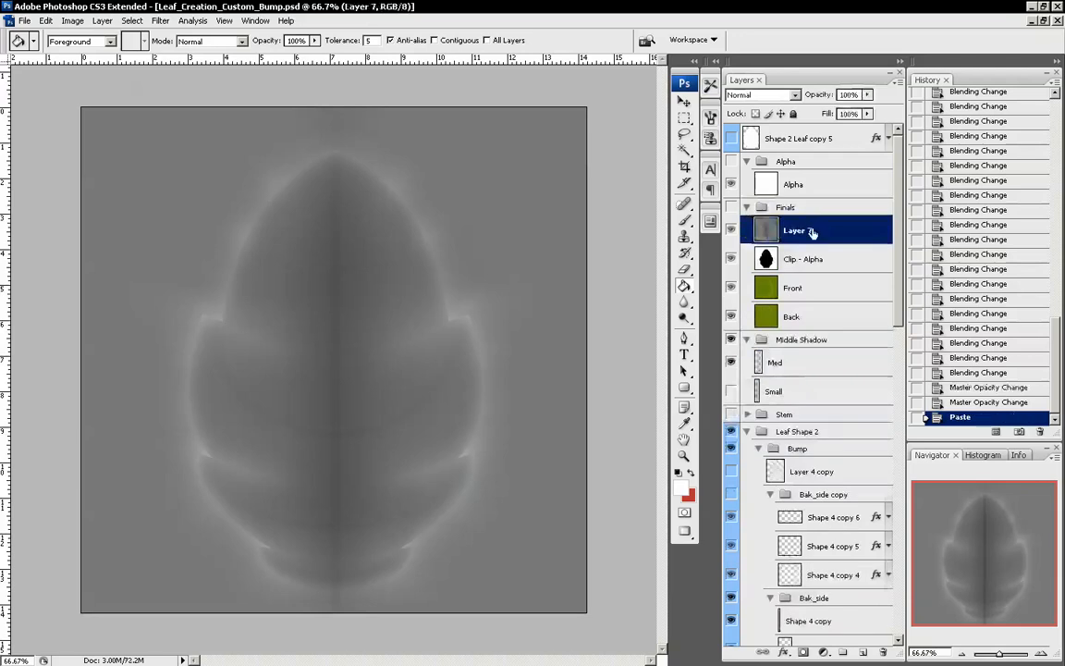
Rename the pasted layer in the Finals group as "Bump - Back"
right_click(811, 232)
click(823, 236)
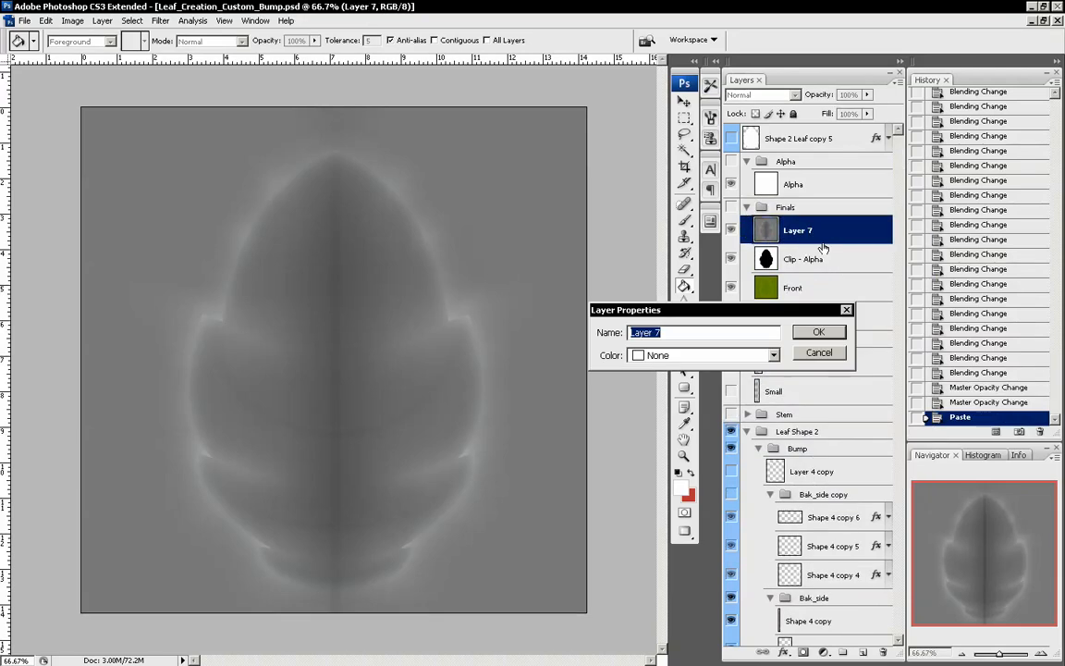
text(Bump)
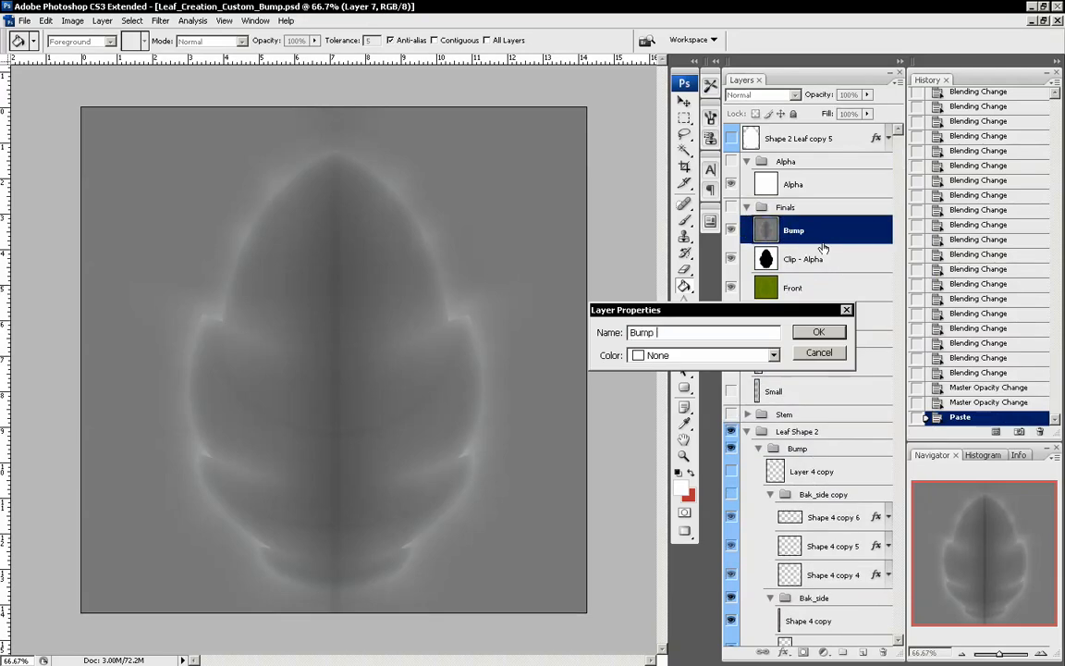
text( - Back)
key(Return)
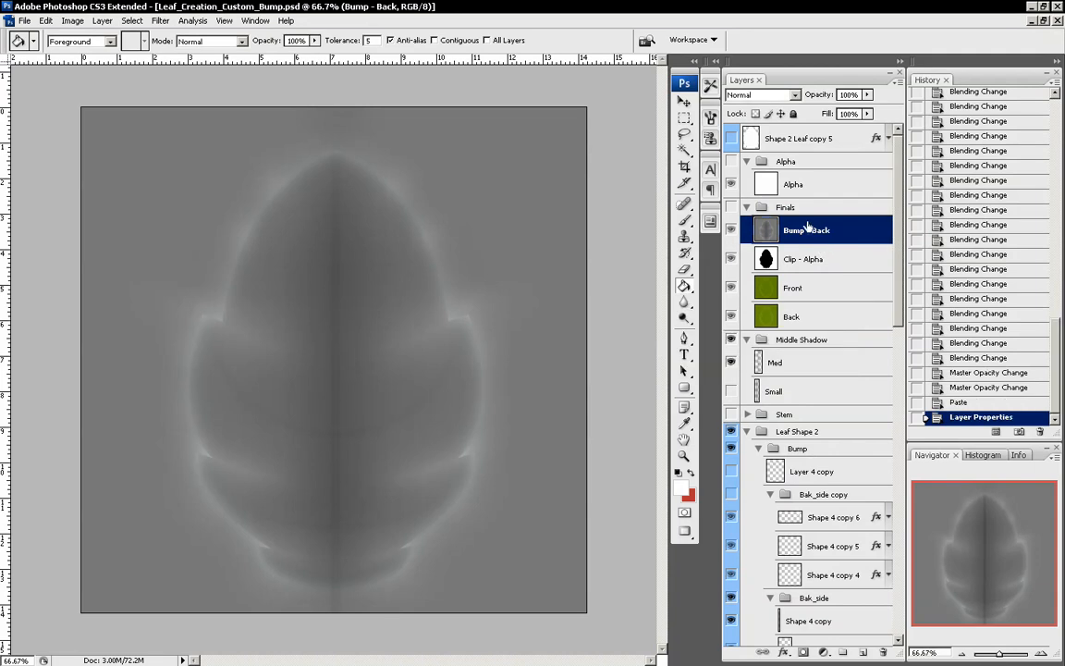
Raise the opacity of Layer 5 in Group 1 to 93% and invert its tones
scroll(805, 369, down, 5)
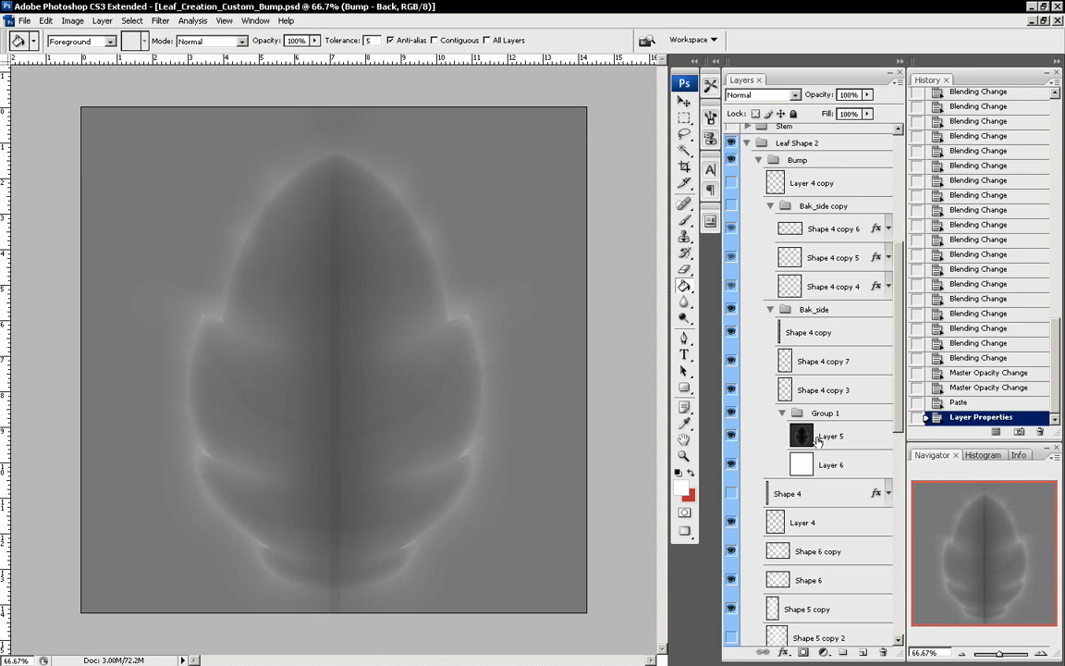
click(824, 441)
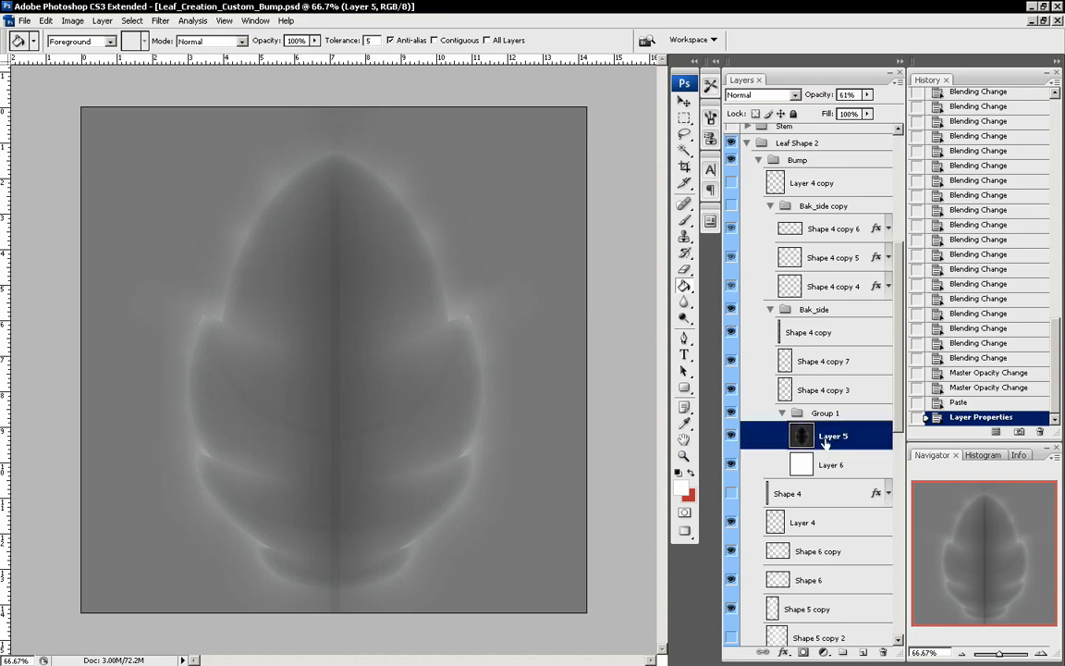
click(867, 94)
drag(864, 107, 892, 107)
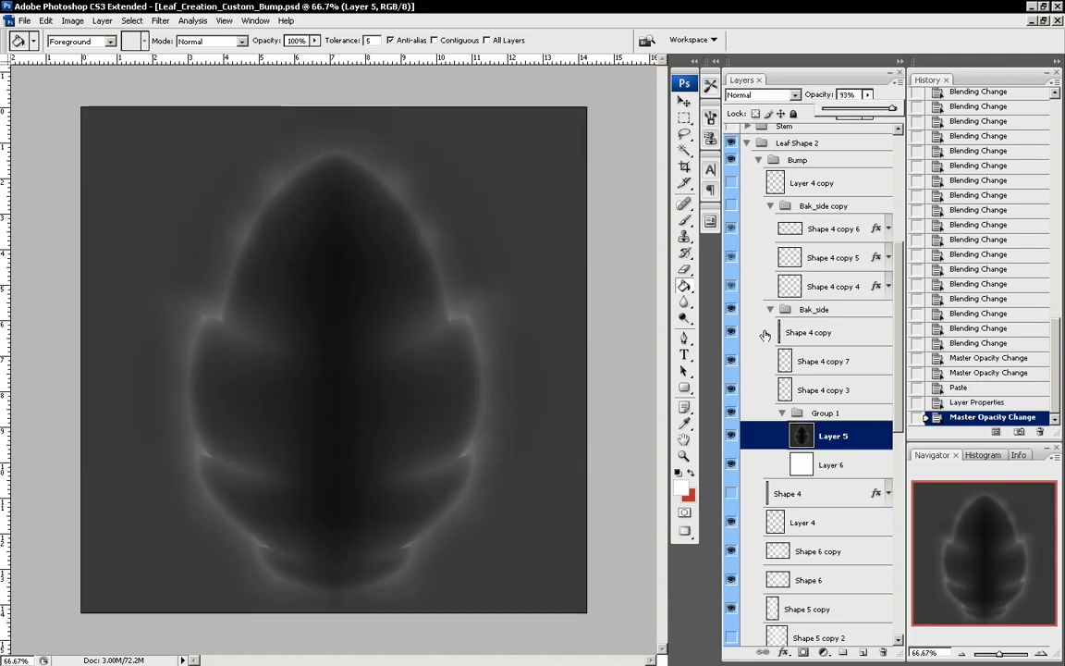
key(ctrl+i)
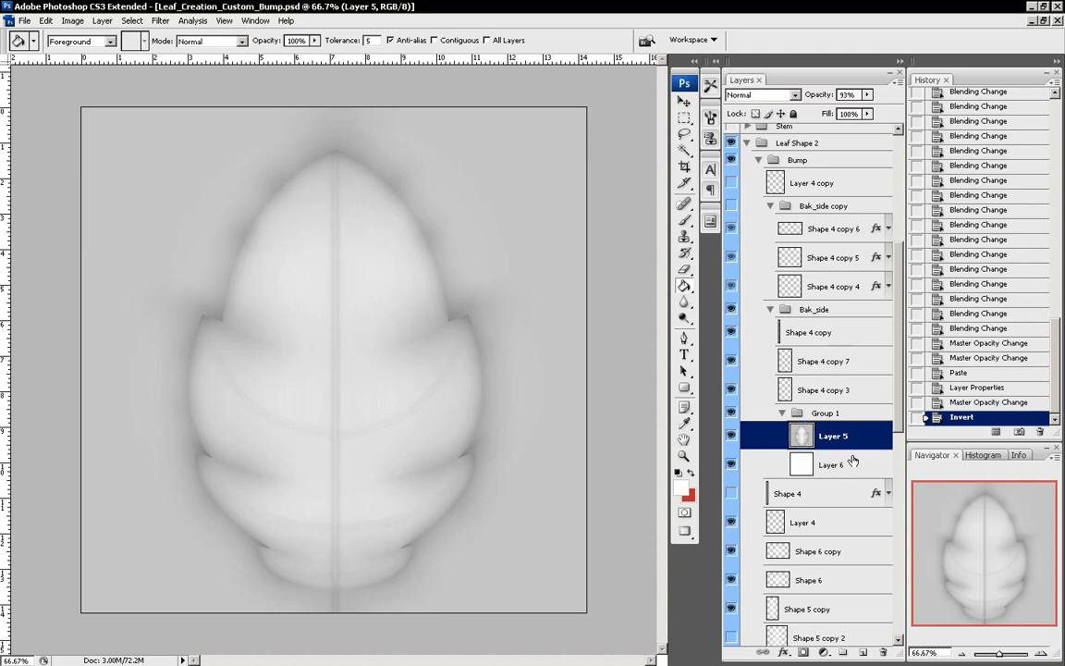
Create a layer group named "Top Bump Stem" above Layer 4 copy in the Bump group
click(821, 495)
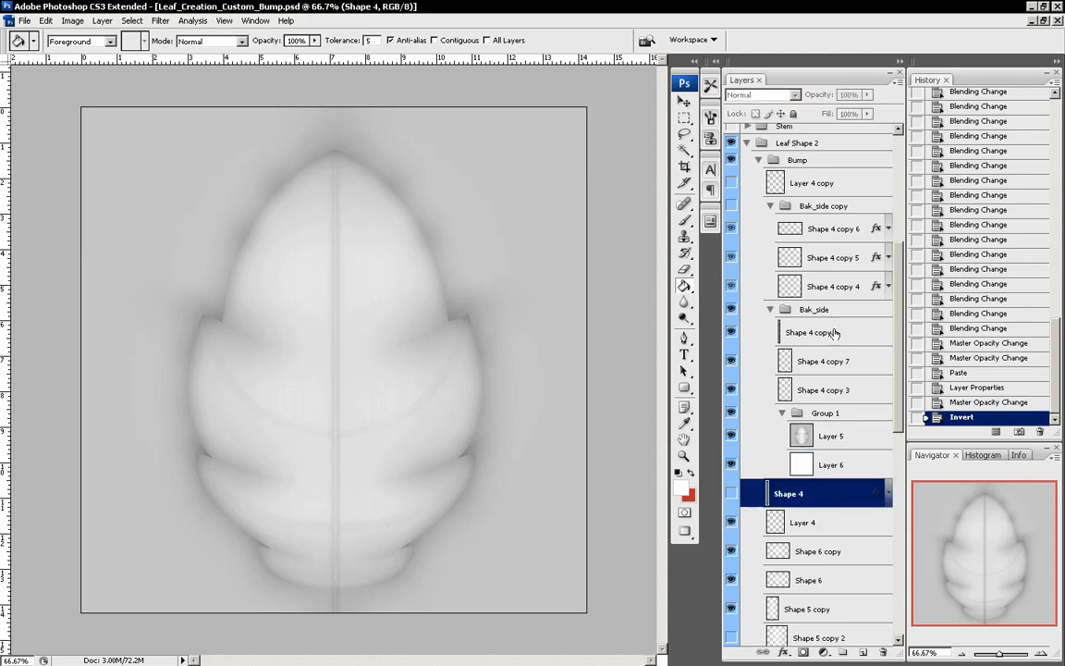
click(812, 183)
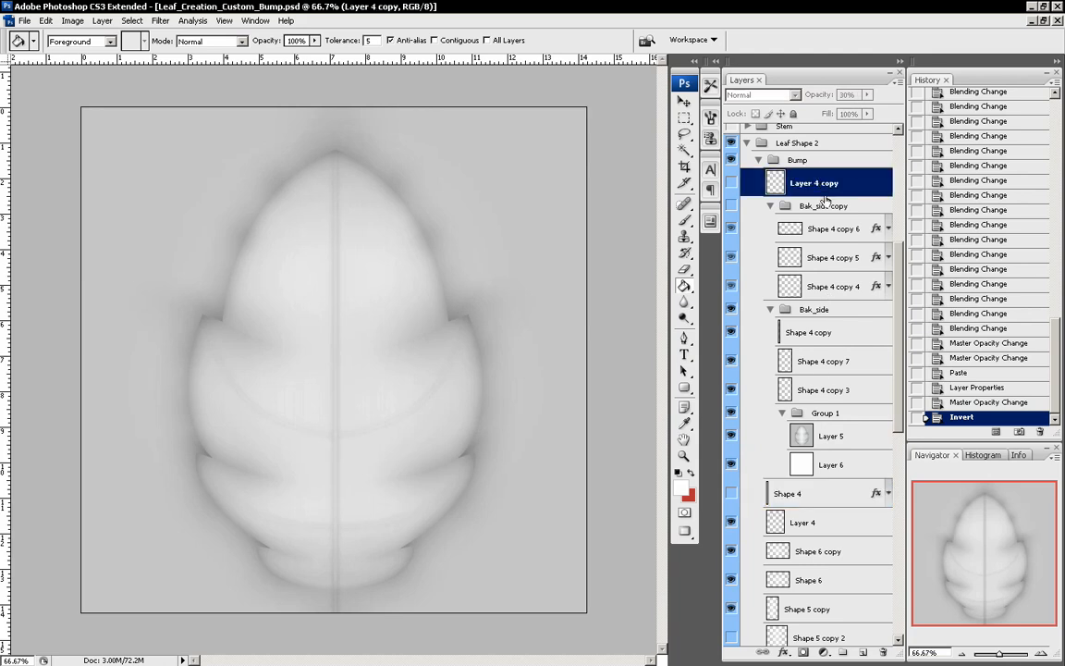
click(896, 81)
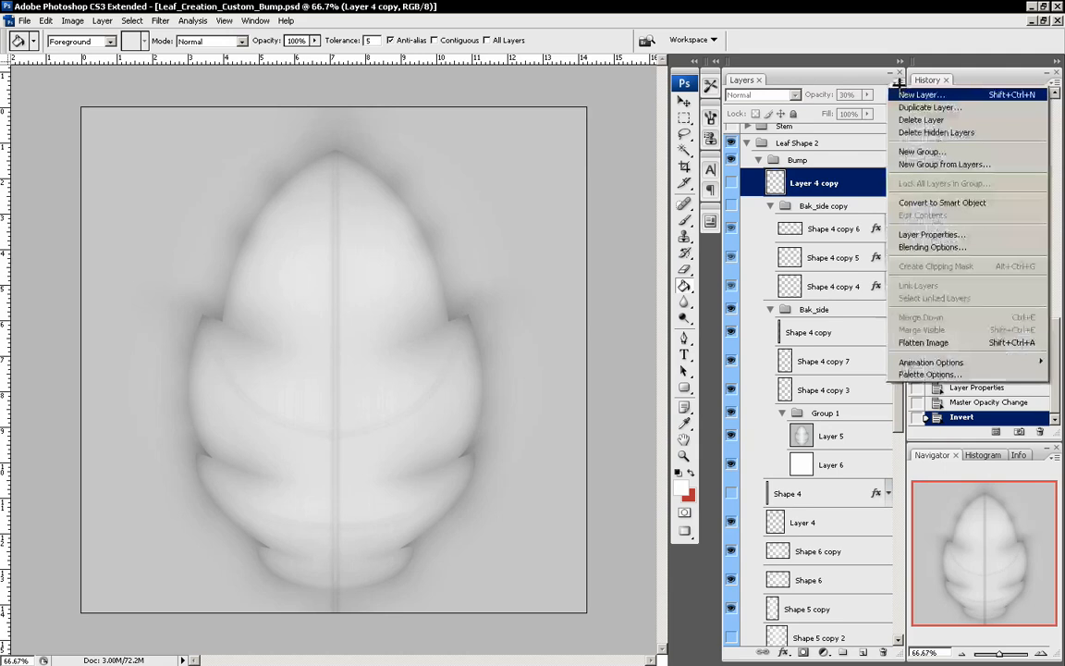
click(921, 151)
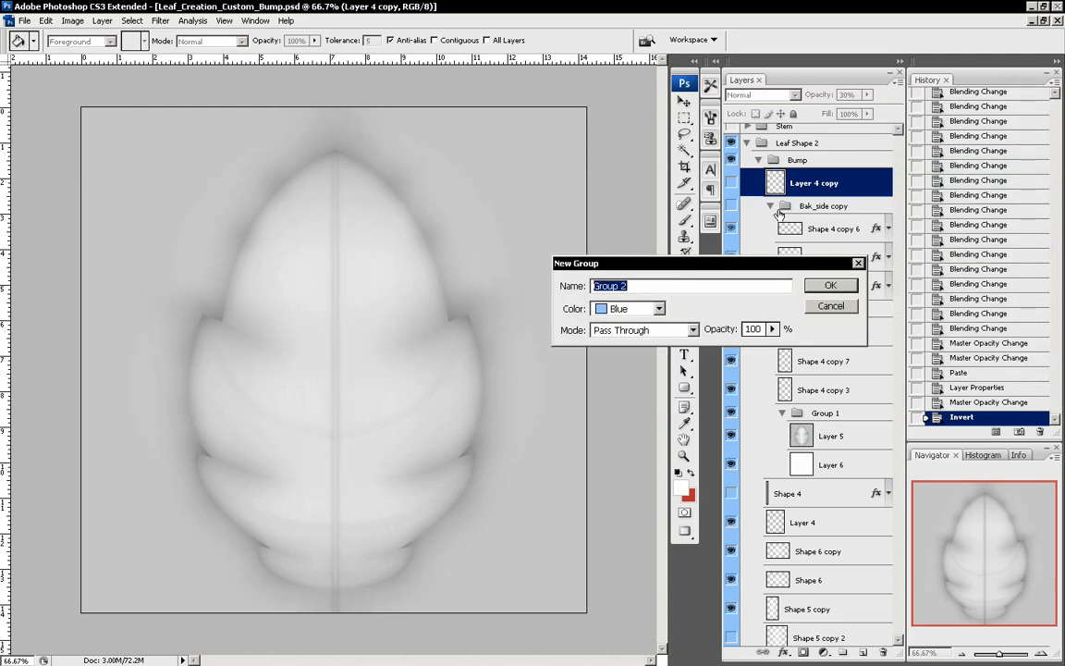
text(Top Bump Stem)
key(Return)
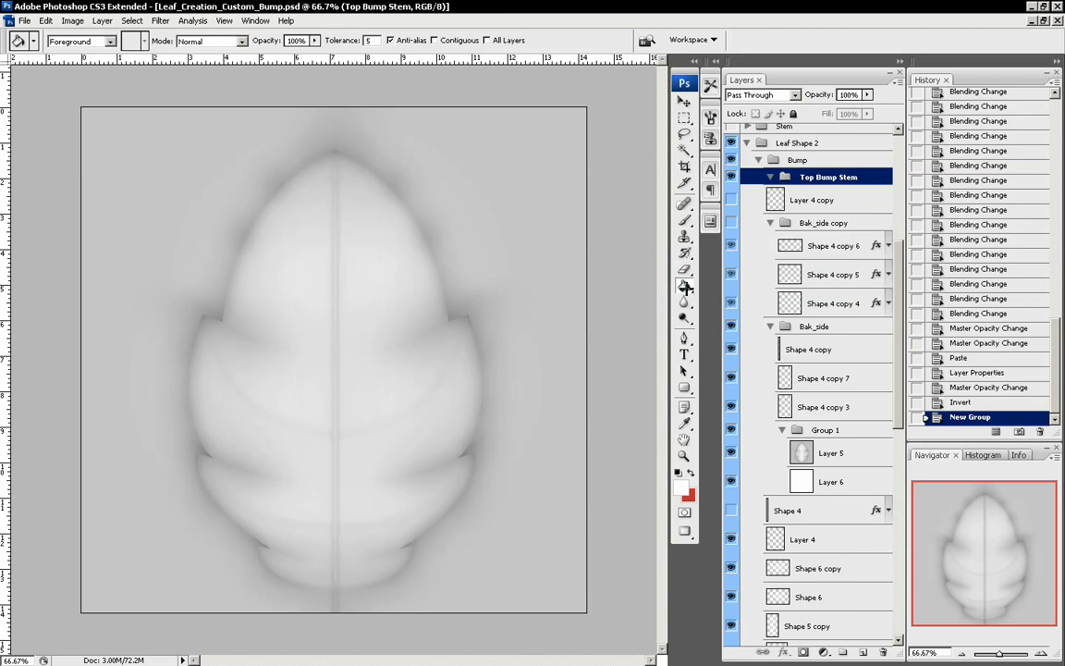
Sample a light grey from the leaf near its upper edge as the foreground color and activate the Rectangle tool
click(685, 388)
click(747, 386)
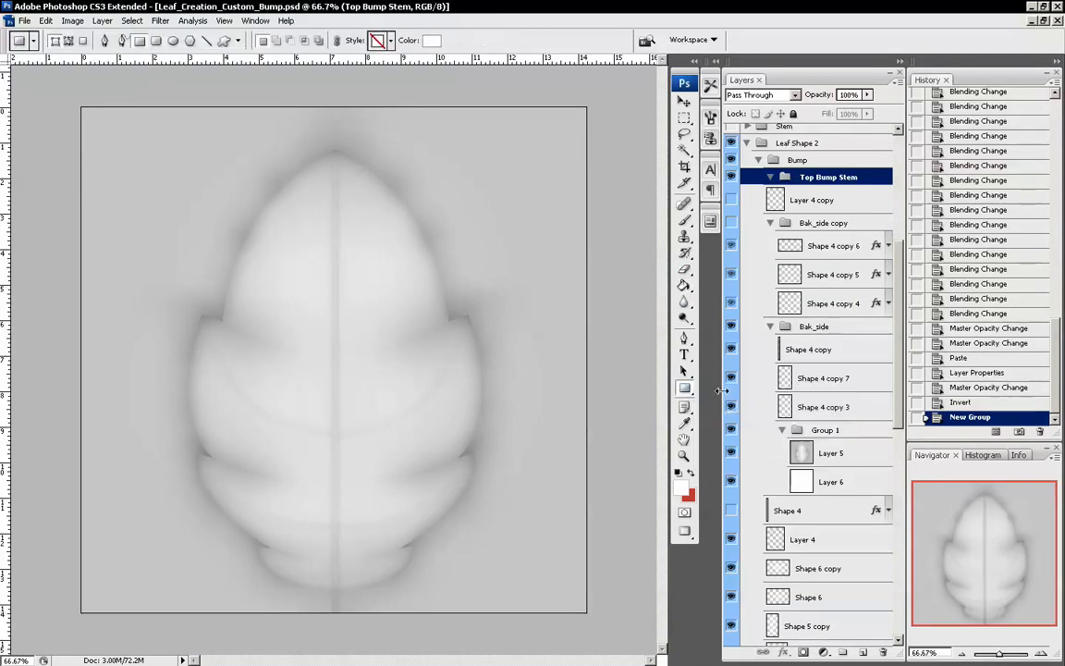
click(1040, 650)
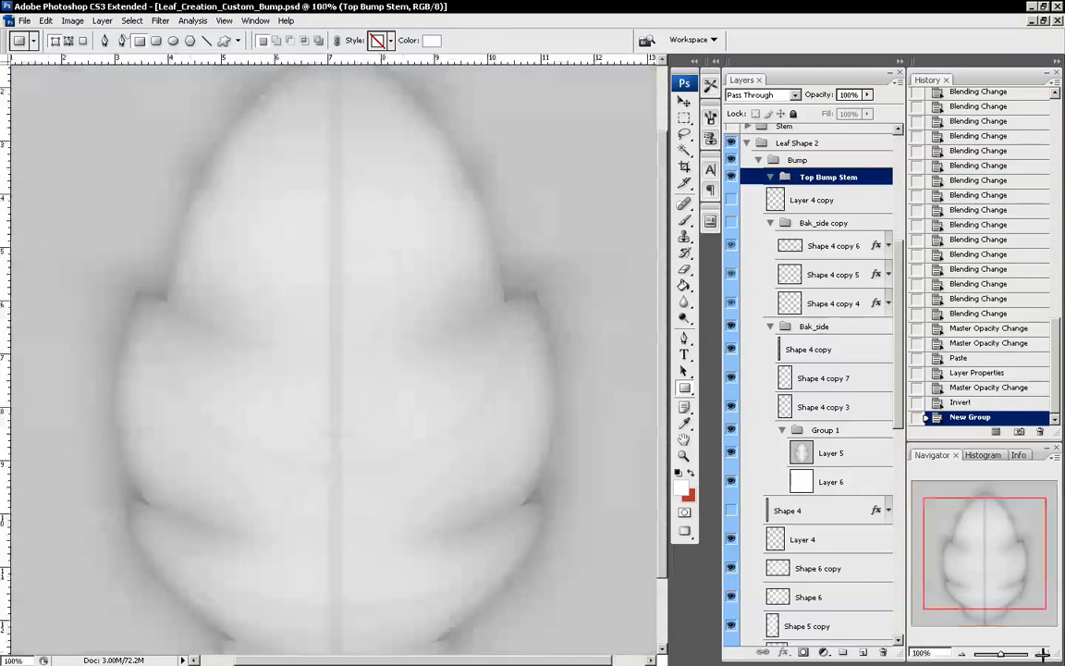
click(1040, 651)
click(999, 517)
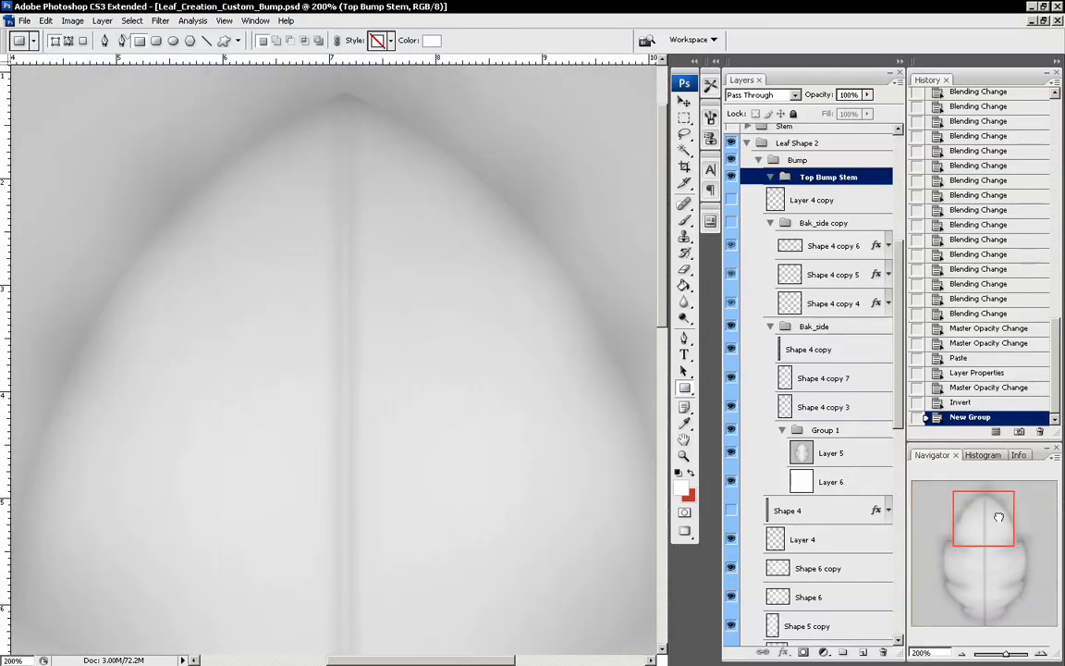
click(685, 421)
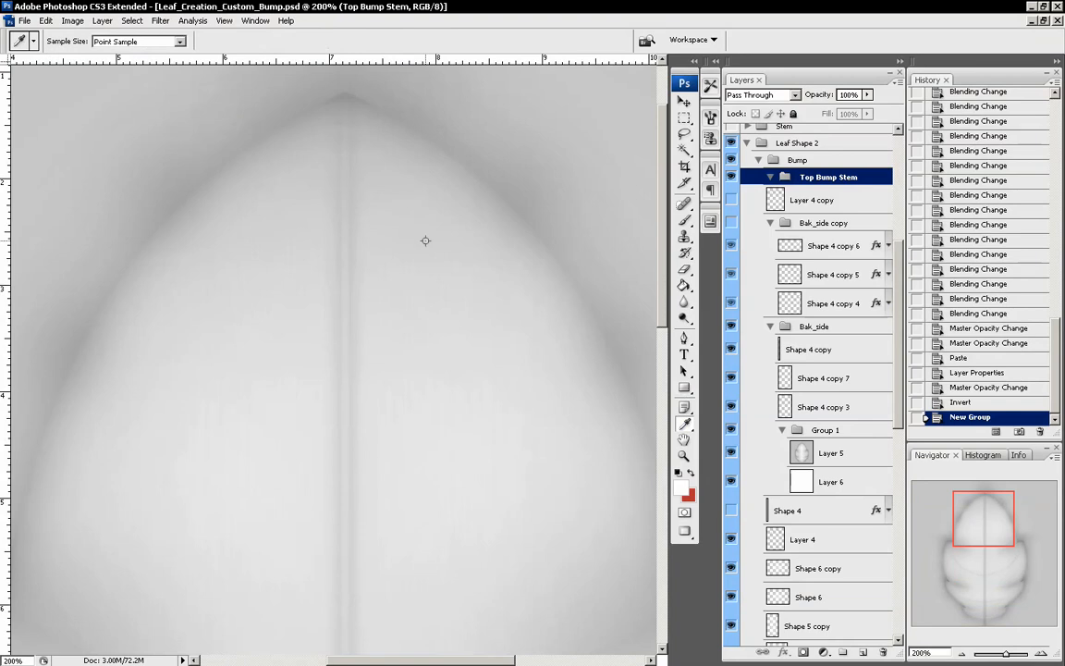
click(520, 252)
click(525, 241)
click(505, 257)
key(u)
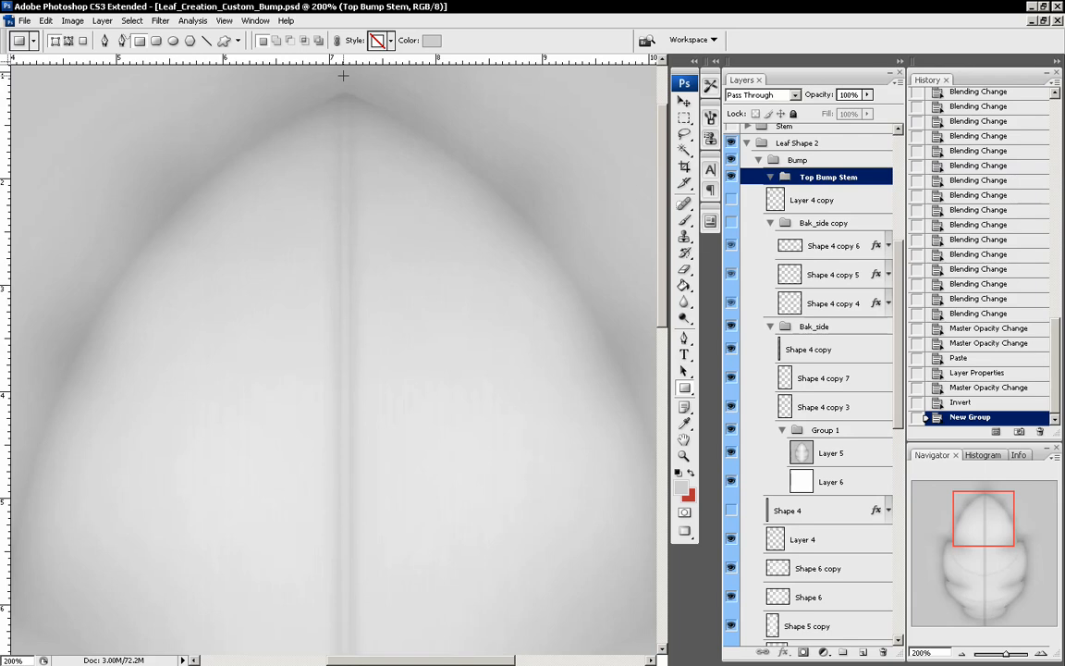
Draw a thin vertical rectangle down the leaf's central vein from tip to base and rasterize its layer
drag(345, 83, 347, 652)
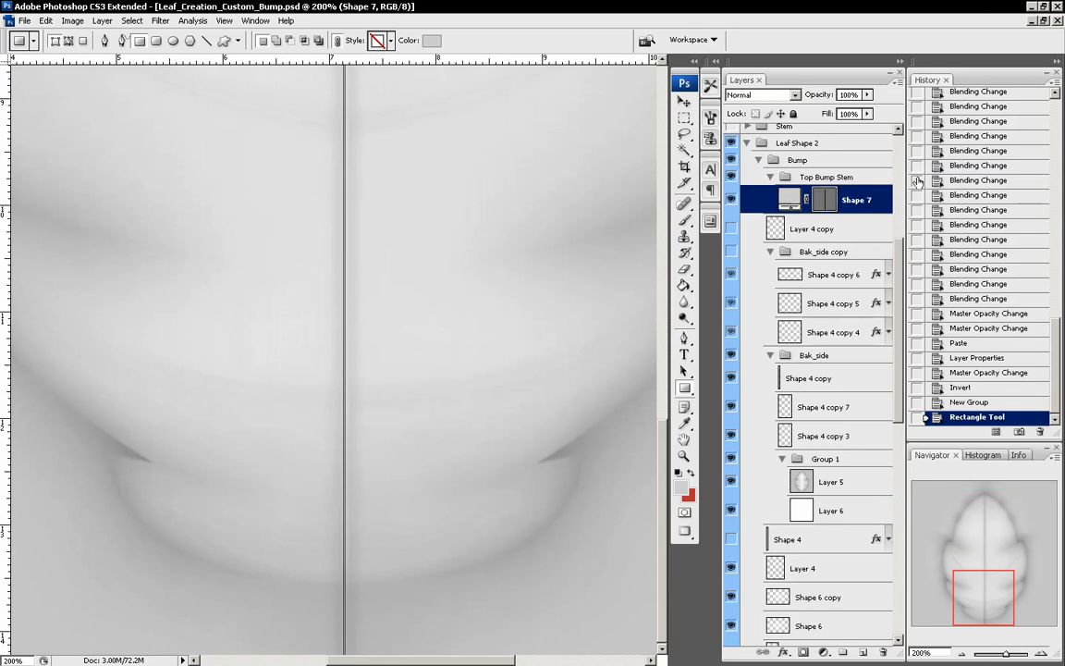
right_click(869, 201)
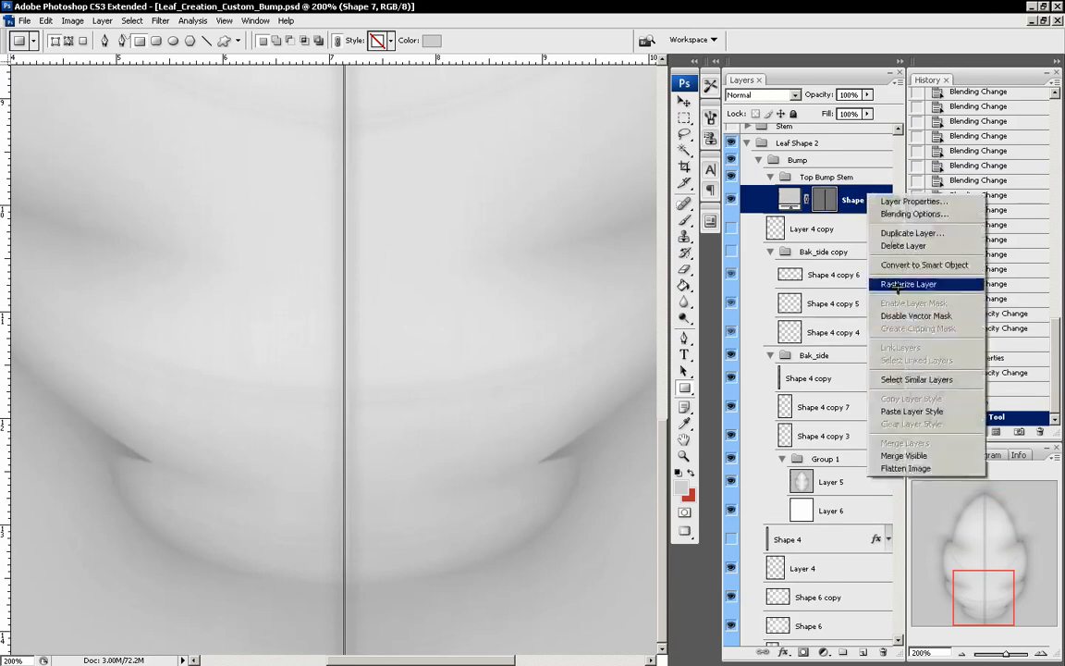
click(904, 284)
Move the rasterized stem strip slightly sideways to align it with the leaf's central vein
drag(983, 592, 989, 522)
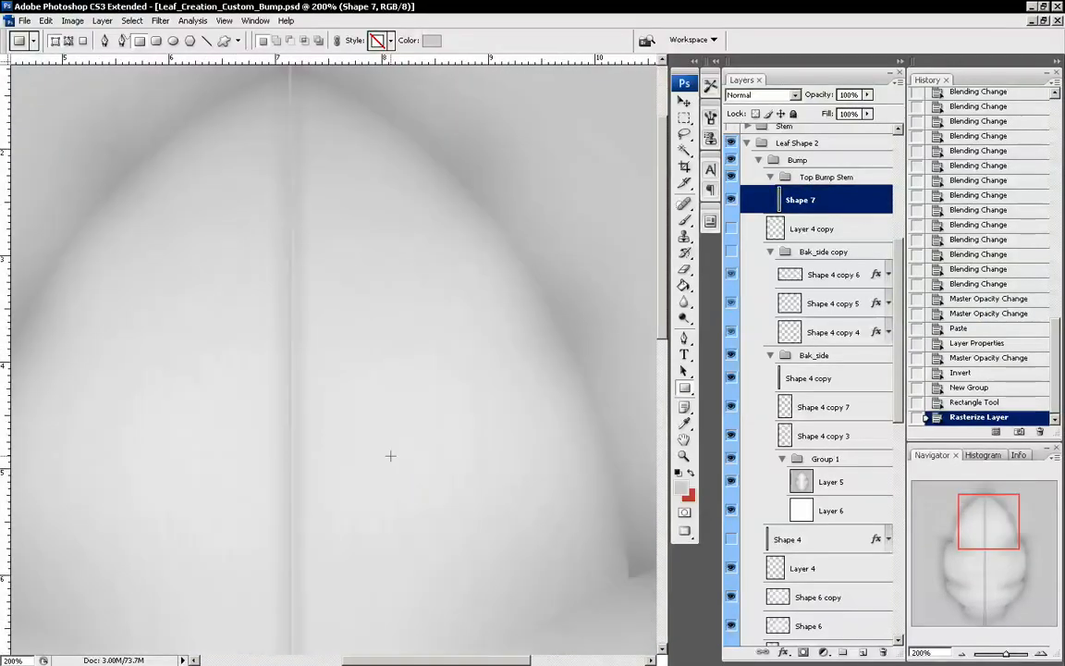
key(v)
drag(339, 455, 340, 457)
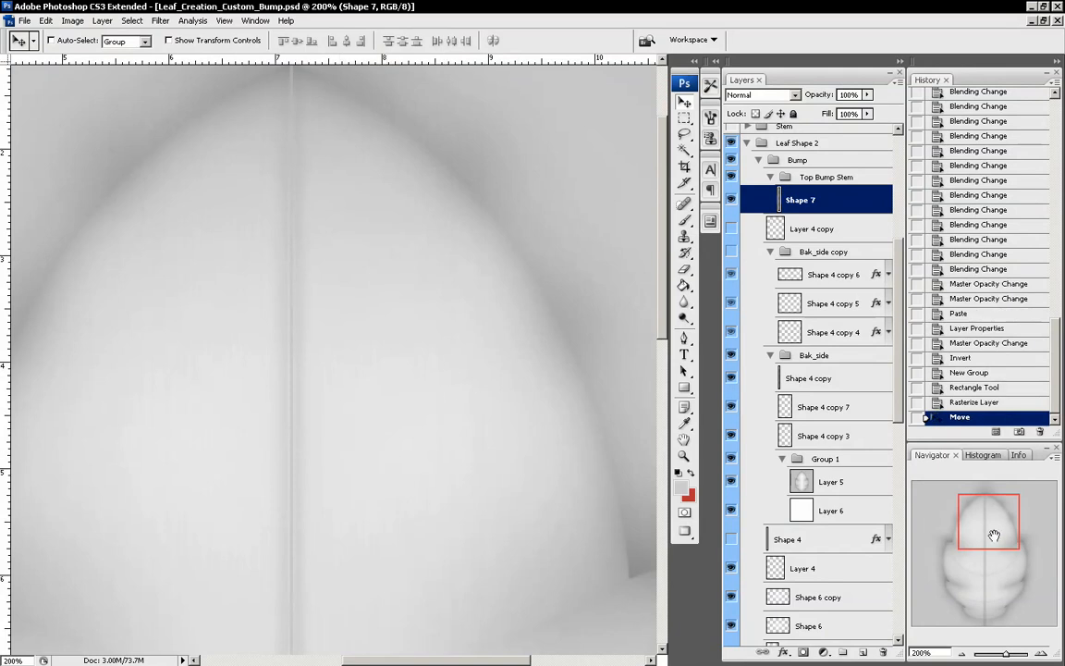
mouse_move(994, 535)
mouse_down()
mouse_move(997, 575)
mouse_move(992, 540)
mouse_up()
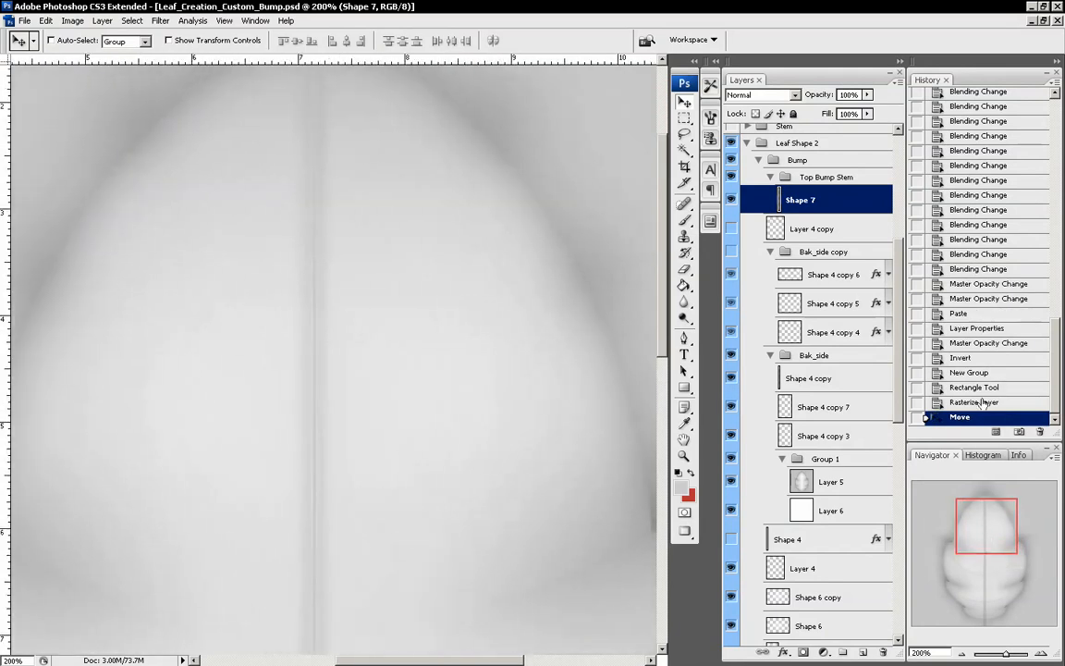
Add a drop shadow to the stem strip with a distance of 0 px and an enlarged size
double_click(836, 192)
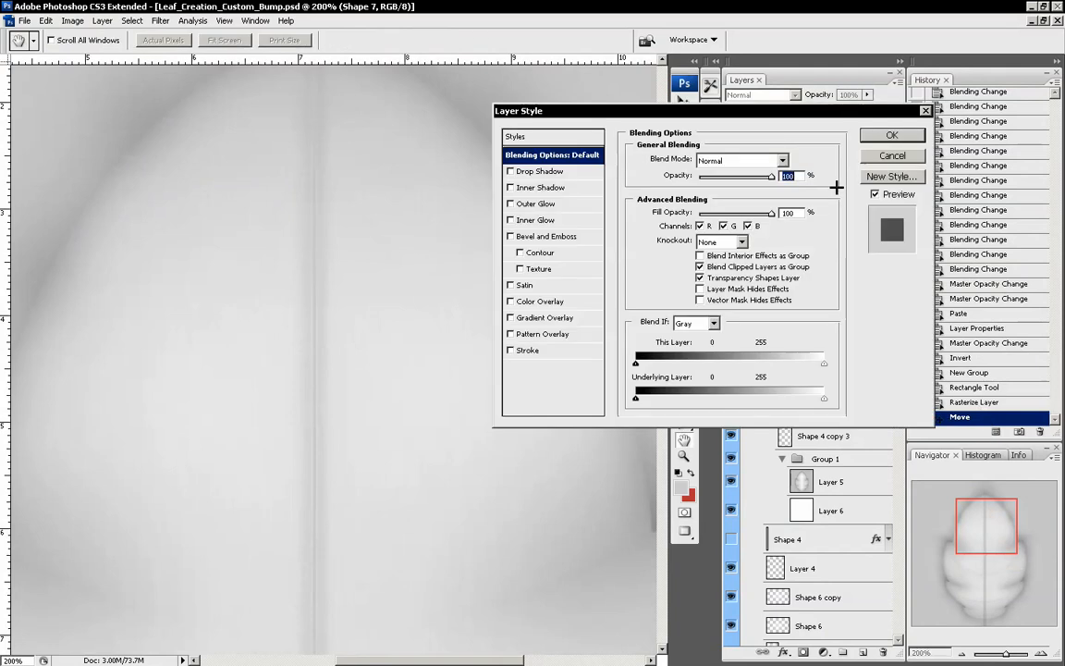
click(523, 171)
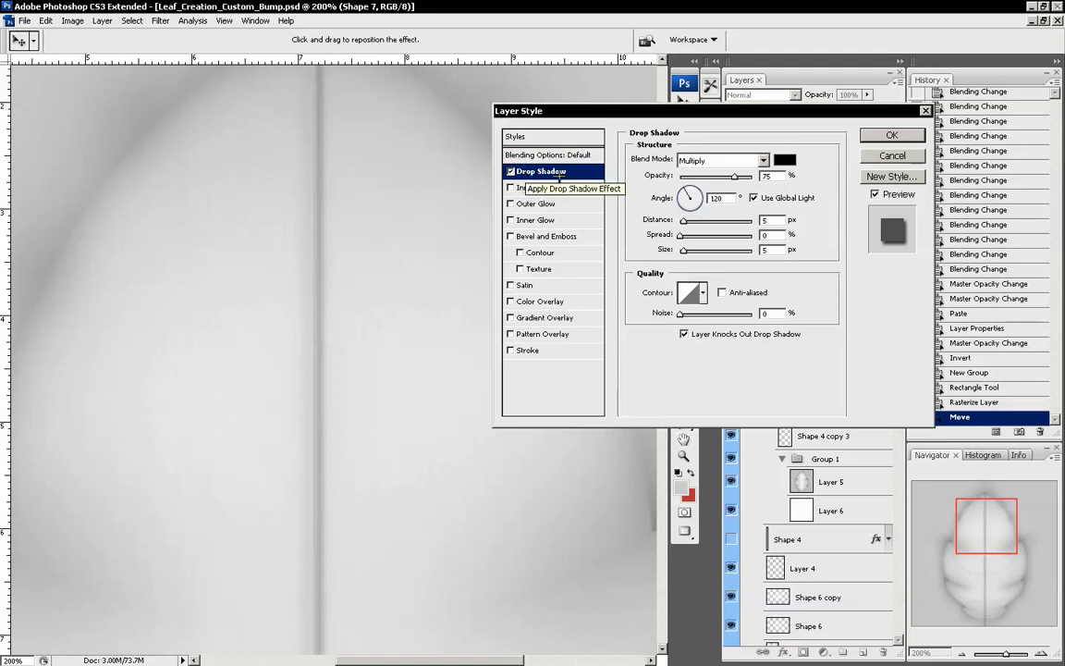
drag(683, 221, 687, 250)
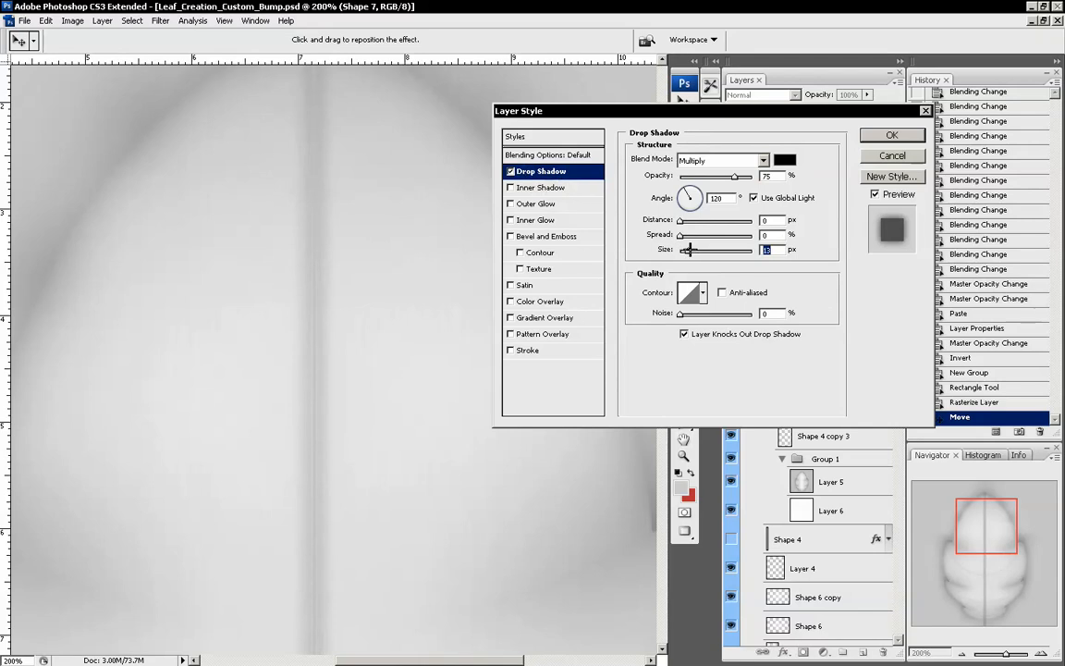
drag(685, 250, 689, 250)
click(891, 135)
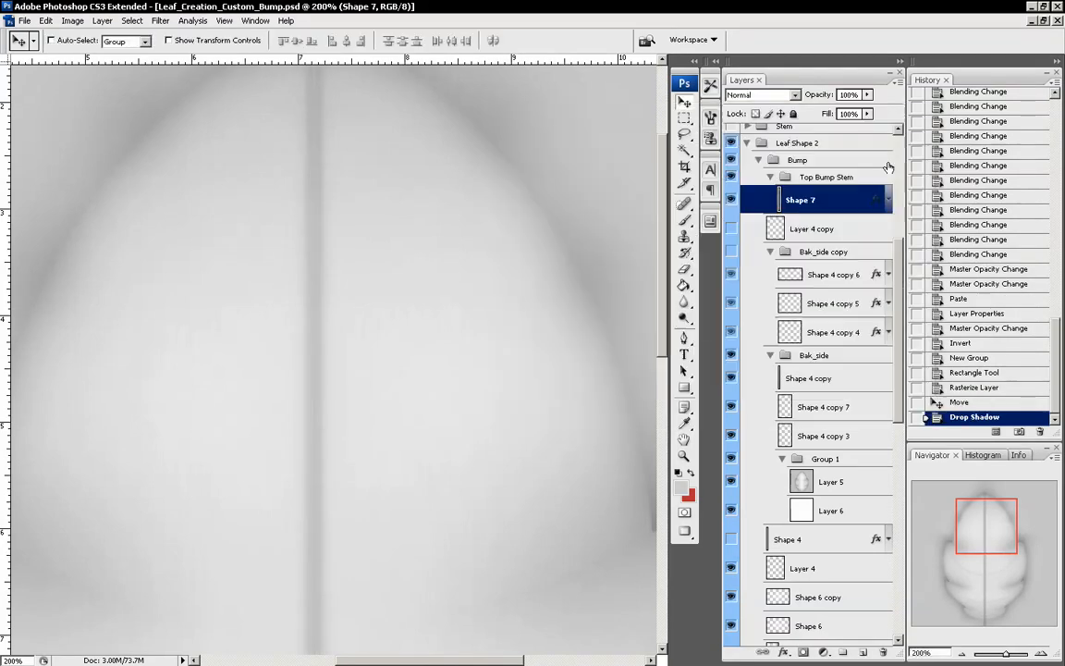
Hide the Shape 4 copy layer in the Bak_side group and set the stem strip's blend mode to Multiply
click(731, 378)
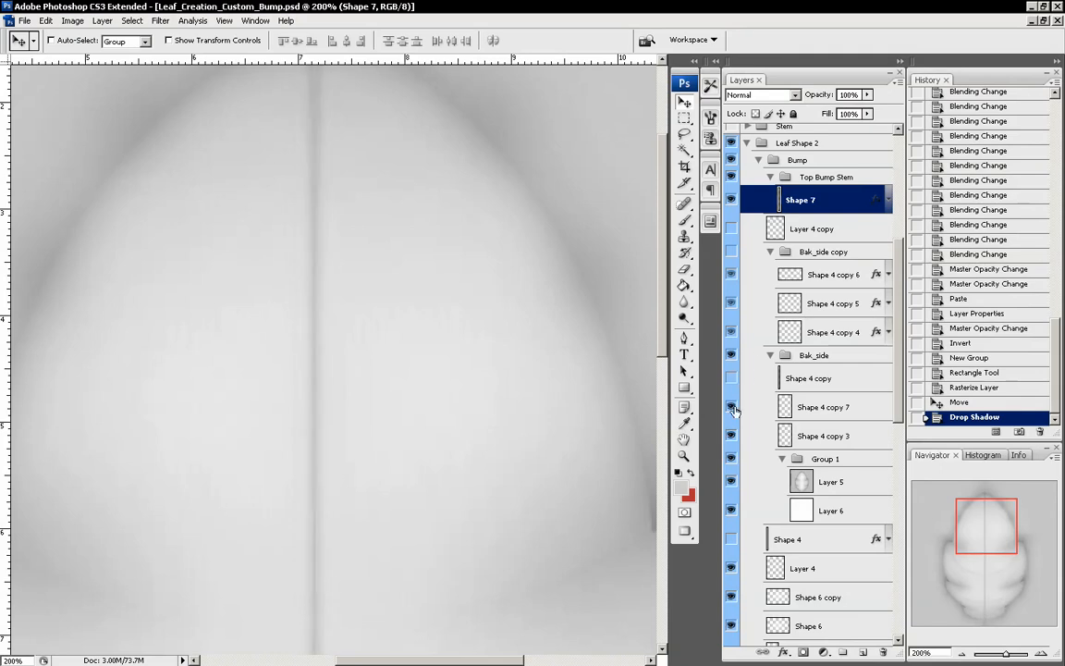
mouse_move(977, 520)
mouse_down()
mouse_move(973, 580)
mouse_move(975, 508)
mouse_up()
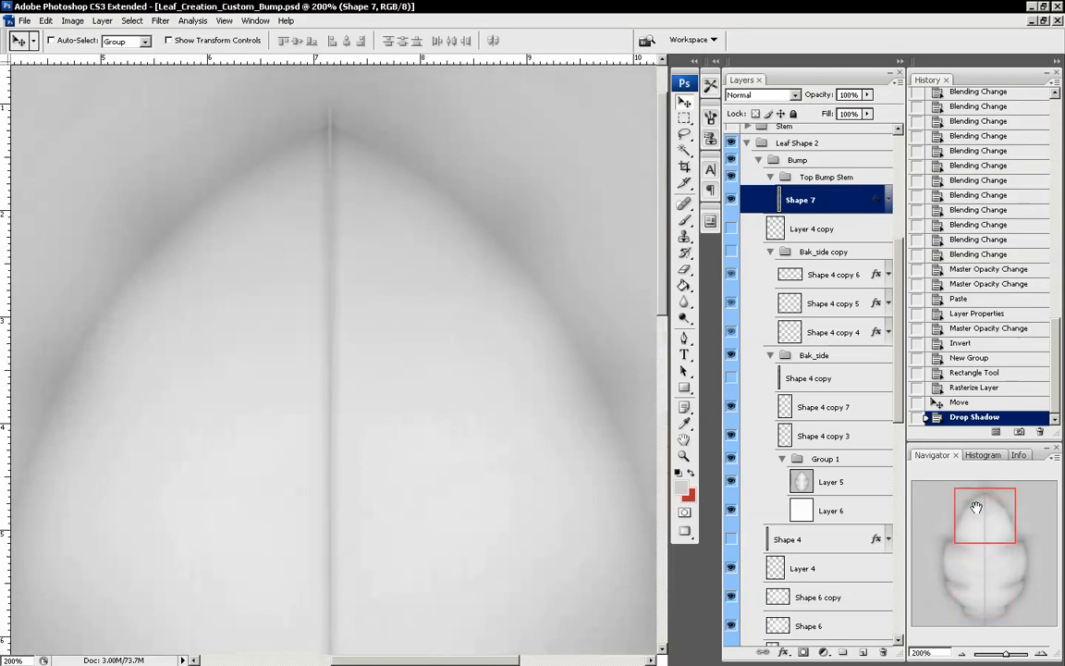
click(759, 94)
click(693, 139)
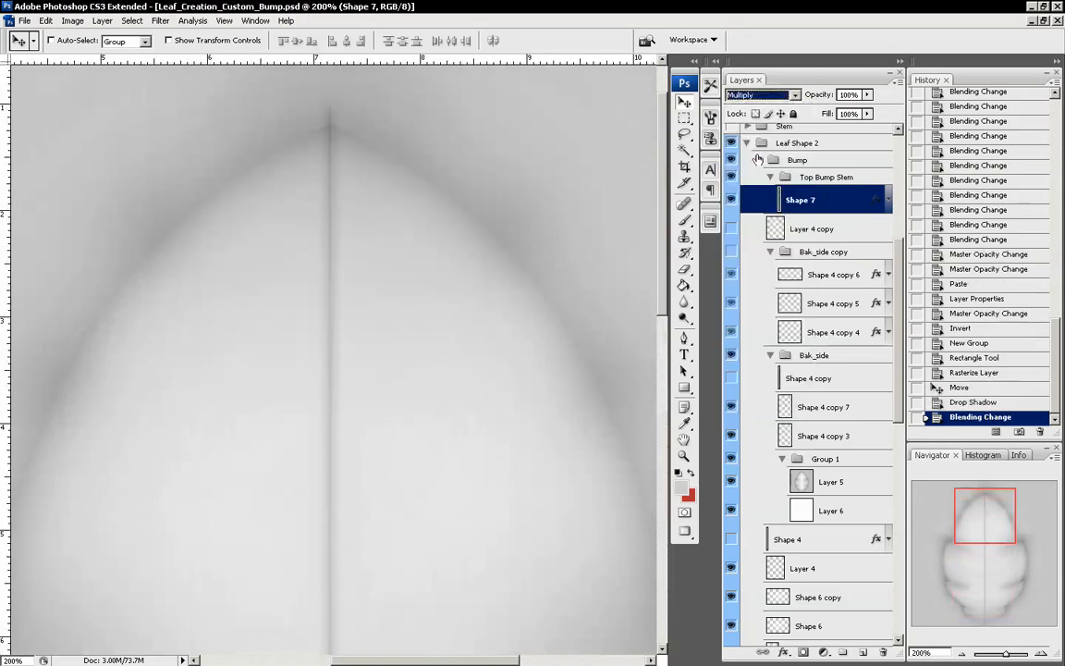
Refine the stem strip's drop shadow to 47% opacity and 1% spread with a smaller size
click(997, 572)
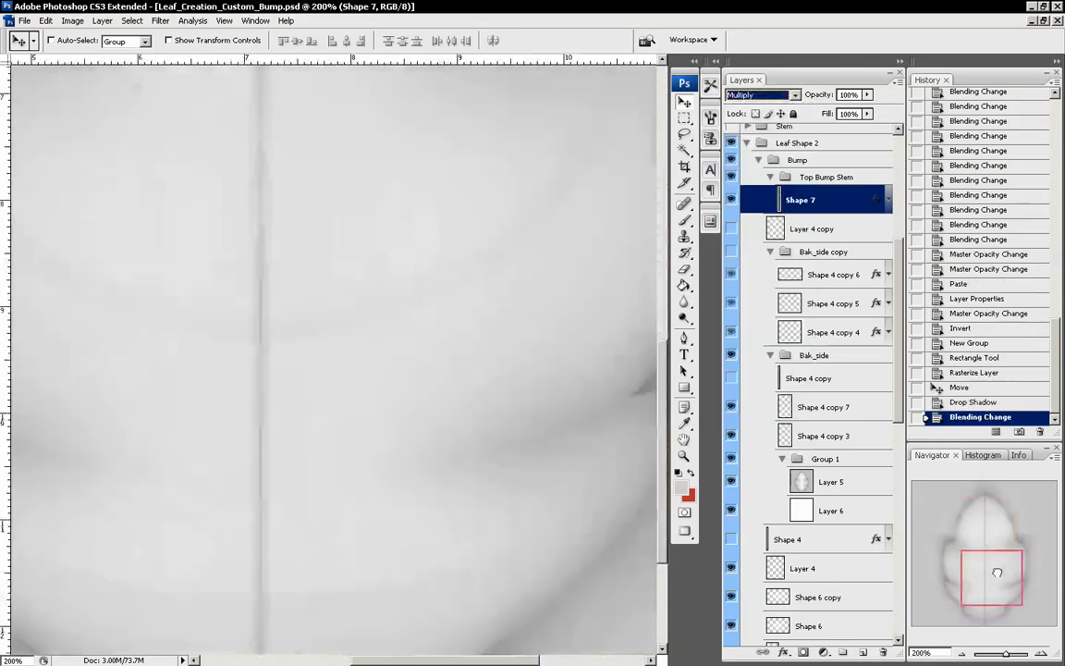
drag(997, 573, 990, 525)
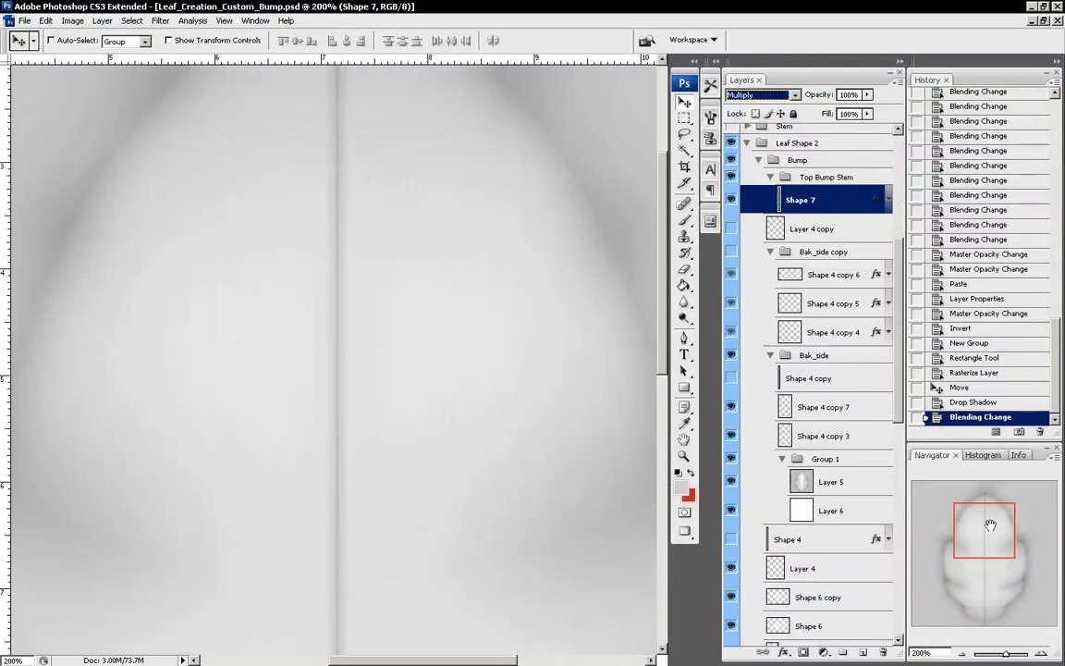
click(960, 653)
drag(962, 539, 965, 558)
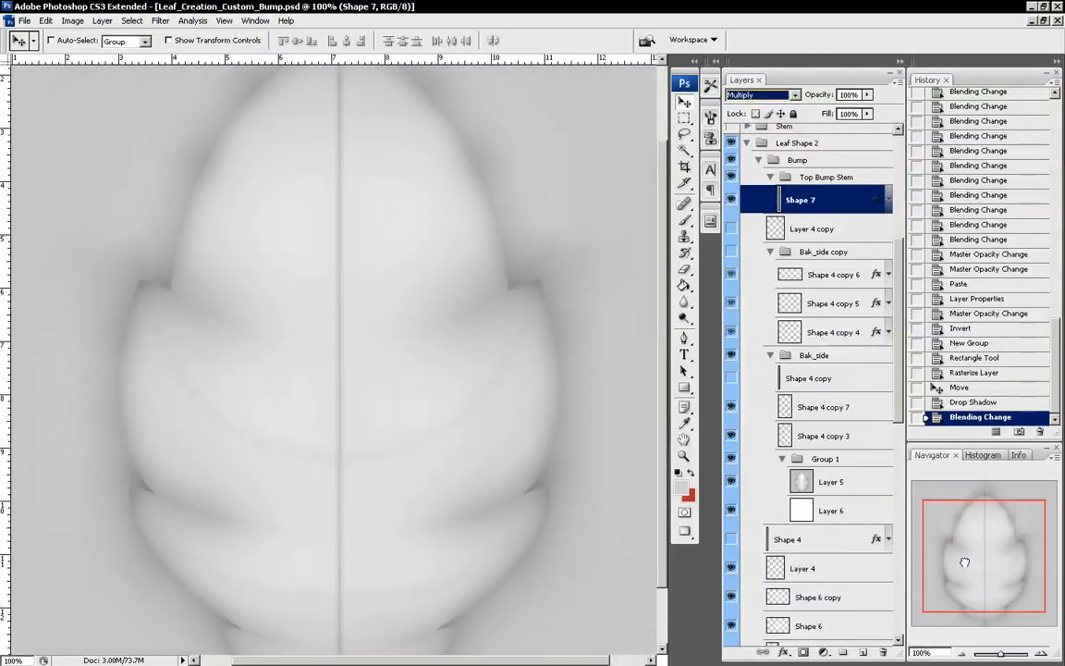
double_click(843, 192)
click(553, 172)
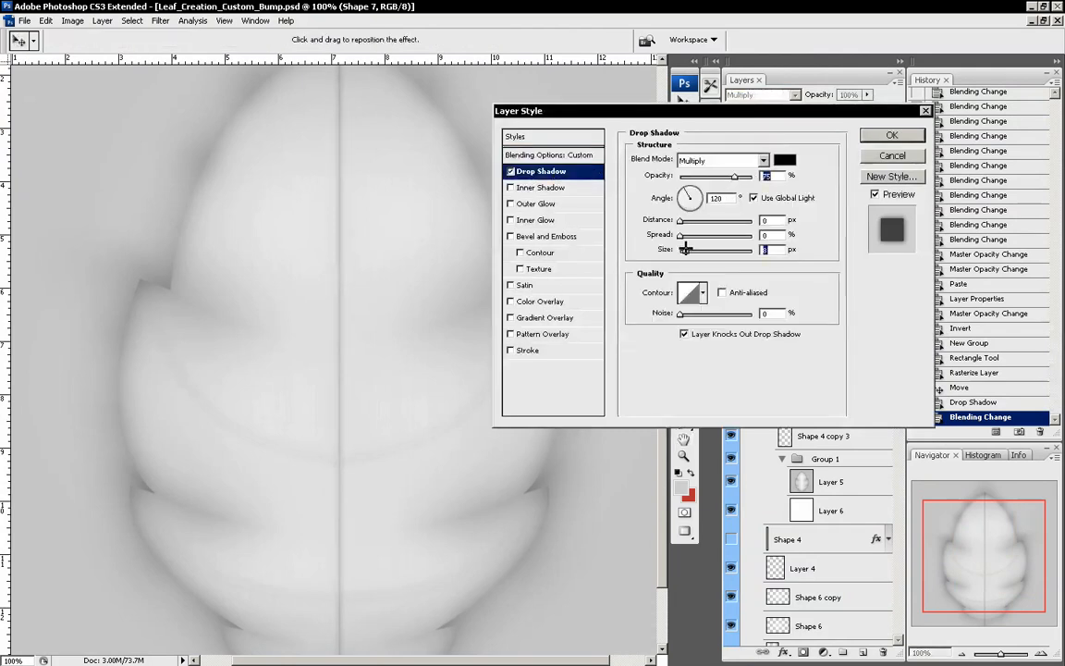
drag(735, 176, 756, 177)
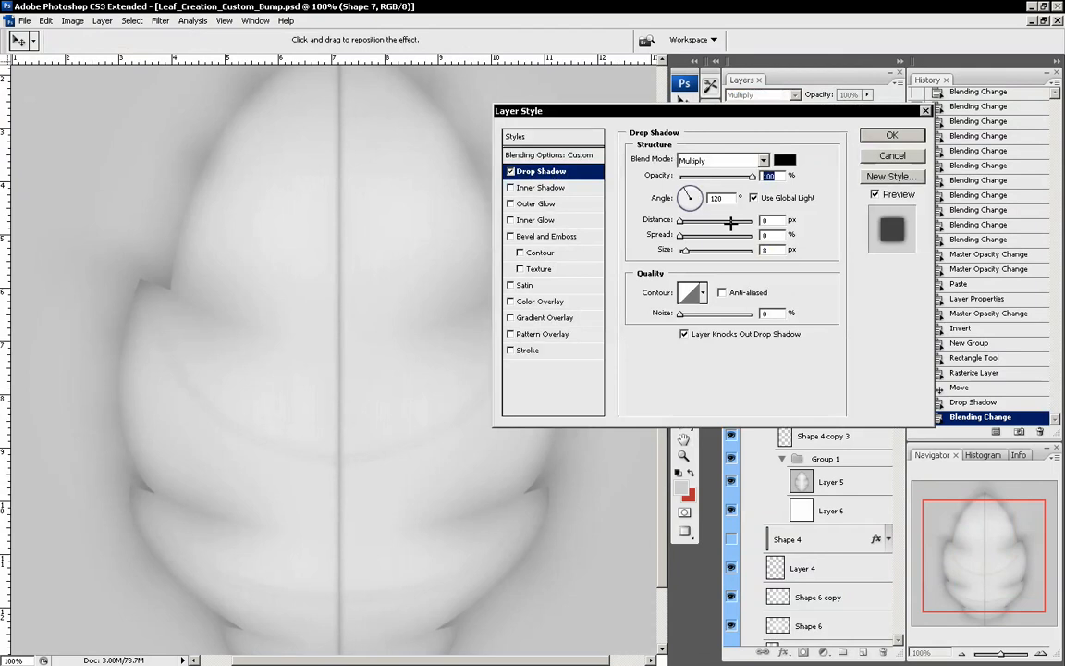
mouse_move(684, 251)
mouse_down()
mouse_move(684, 237)
mouse_move(685, 250)
mouse_up()
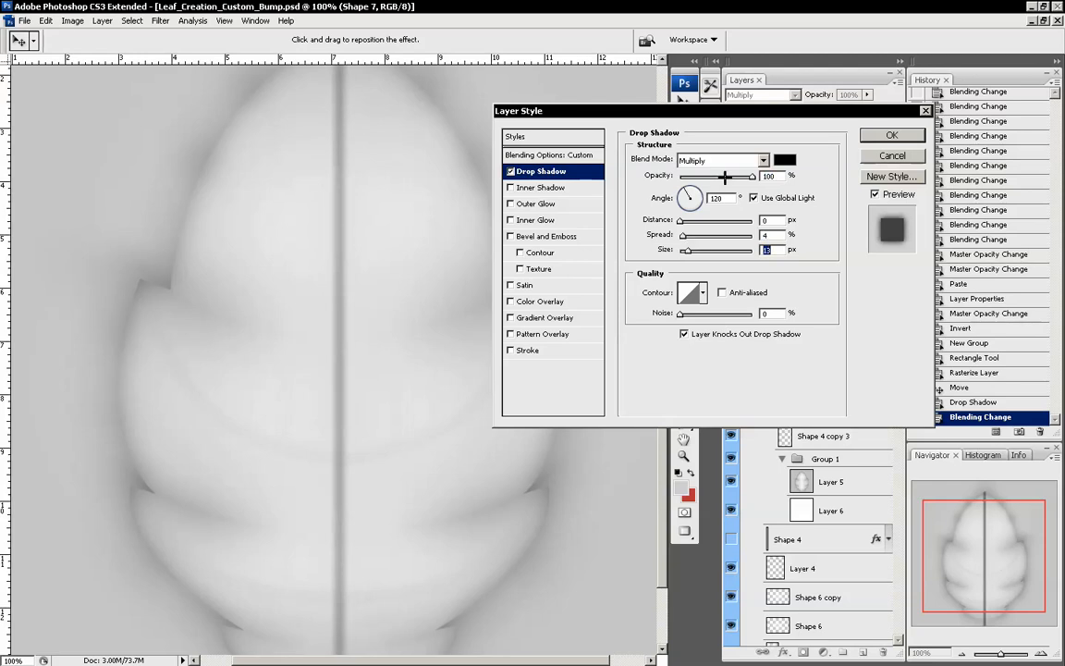
drag(730, 174, 702, 174)
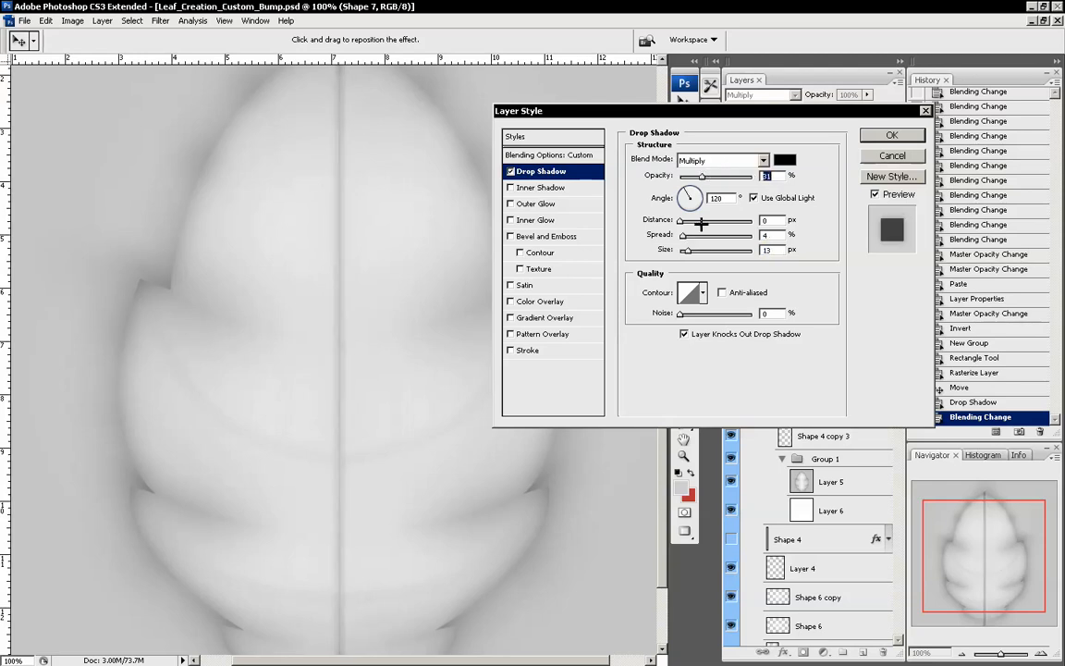
mouse_move(689, 248)
mouse_down()
mouse_move(681, 235)
mouse_move(687, 247)
mouse_up()
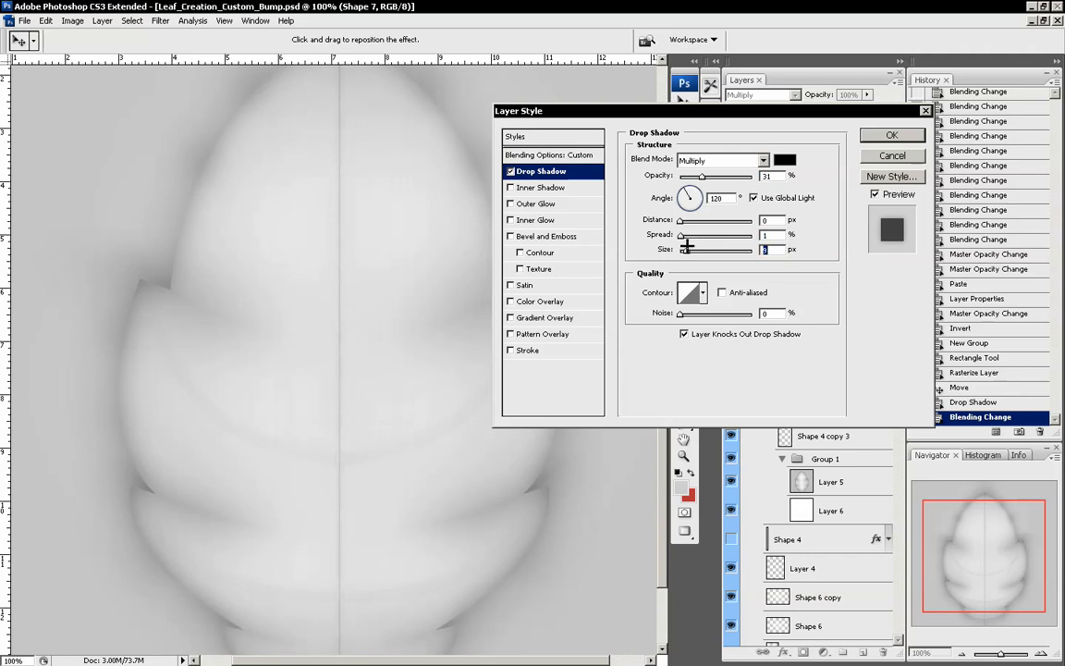
drag(717, 176, 713, 176)
drag(685, 249, 684, 250)
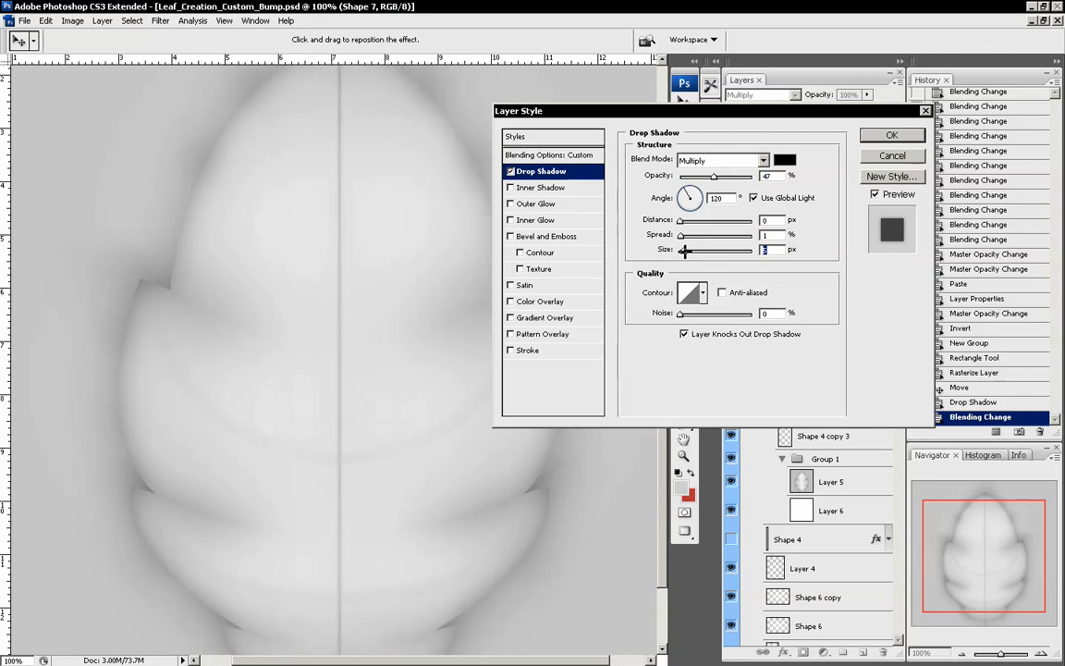
click(873, 135)
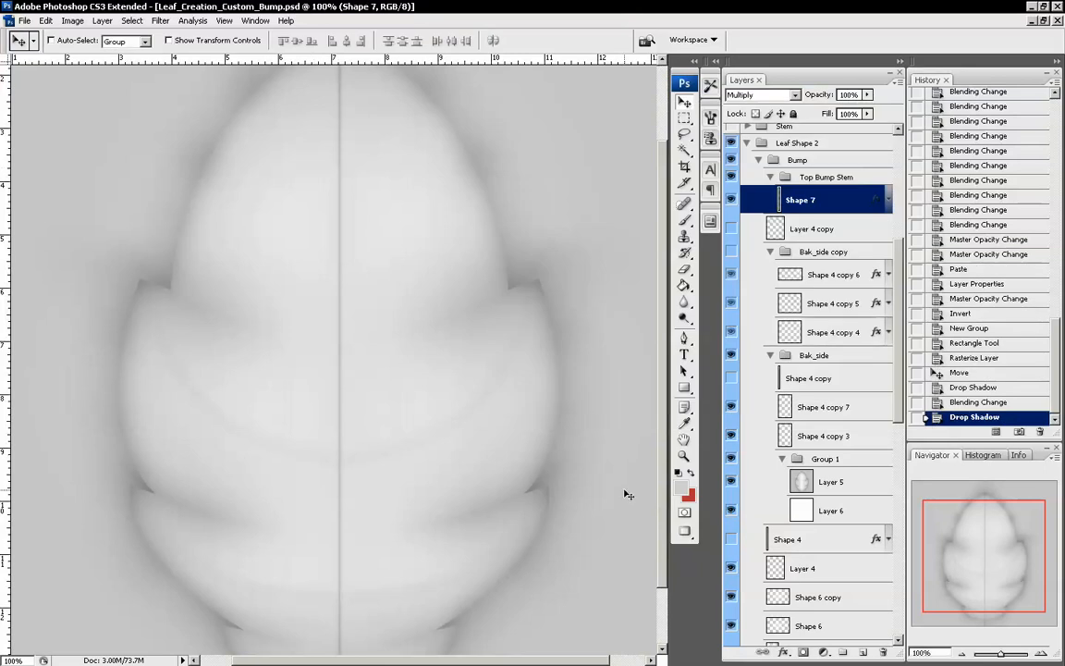
Compare the leaf with and without the Med layer of the Middle Shadow group, leaving that layer hidden
drag(999, 542, 996, 504)
scroll(840, 251, up, 3)
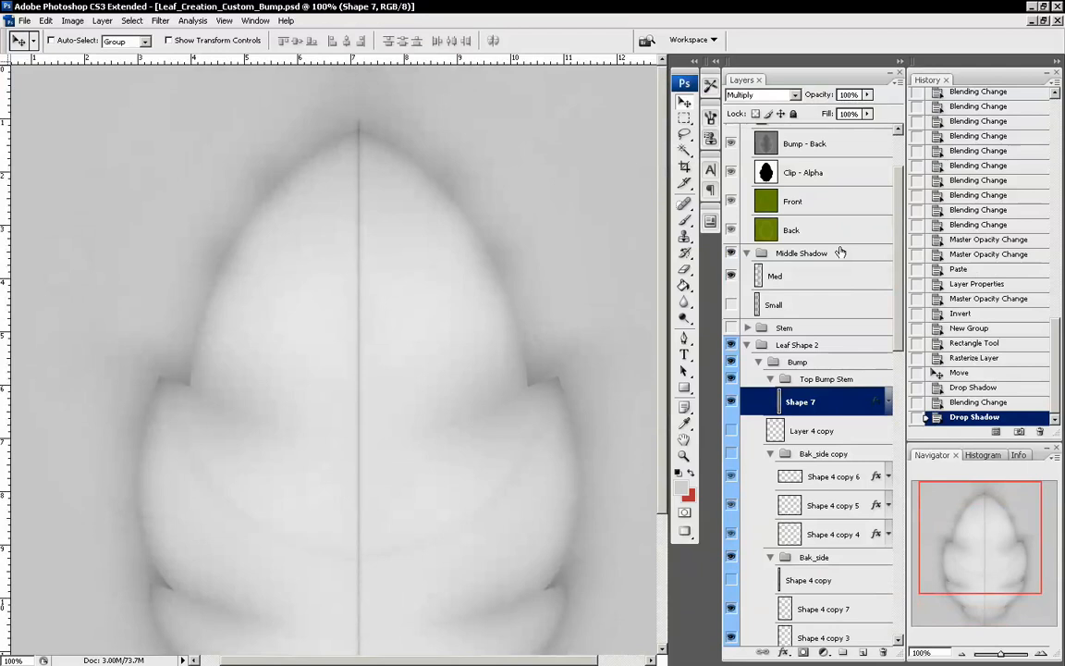
click(731, 277)
click(731, 277)
click(732, 277)
click(731, 277)
click(731, 277)
click(731, 278)
click(731, 277)
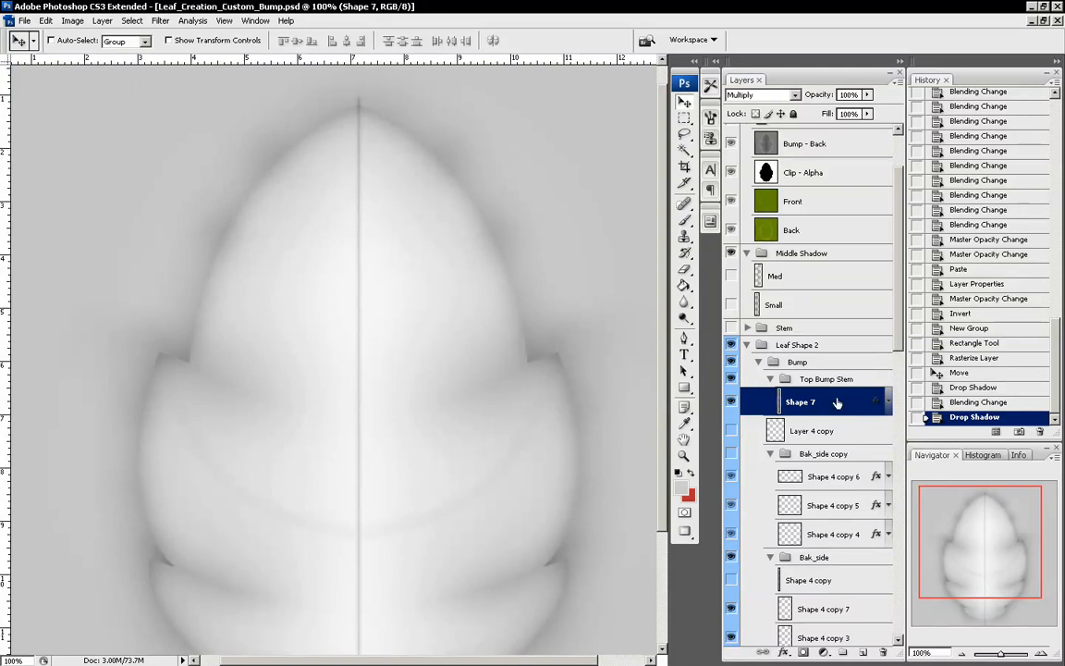
Strengthen the Shape 7 stem strip's drop shadow to 45% opacity, 8% spread and a size of 21 px
double_click(837, 402)
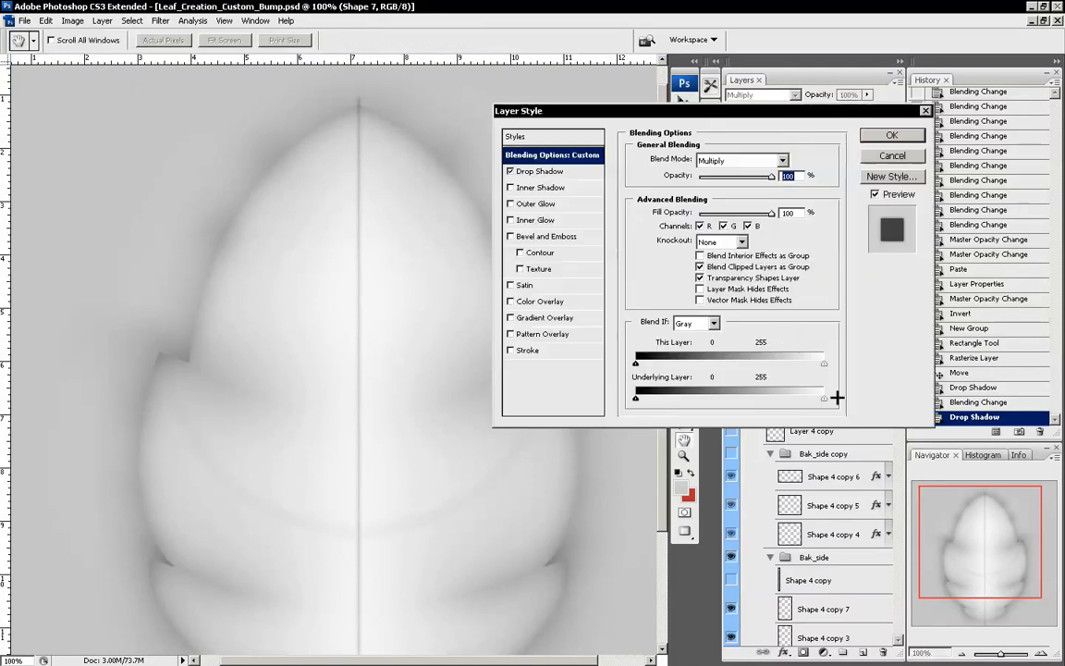
click(542, 173)
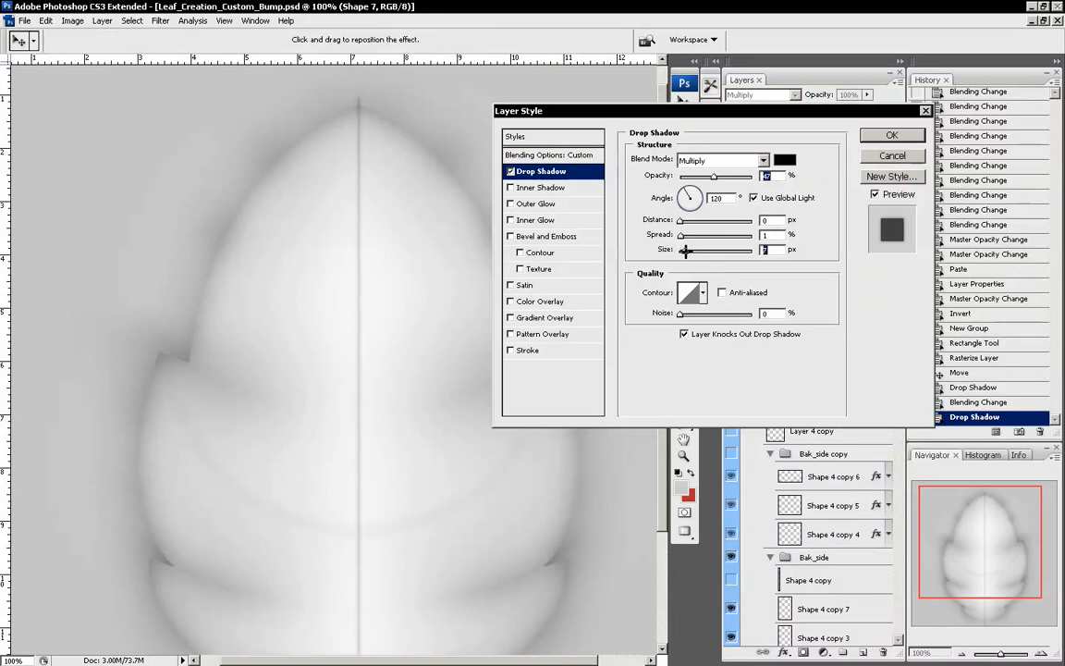
drag(686, 252, 687, 251)
drag(713, 177, 756, 176)
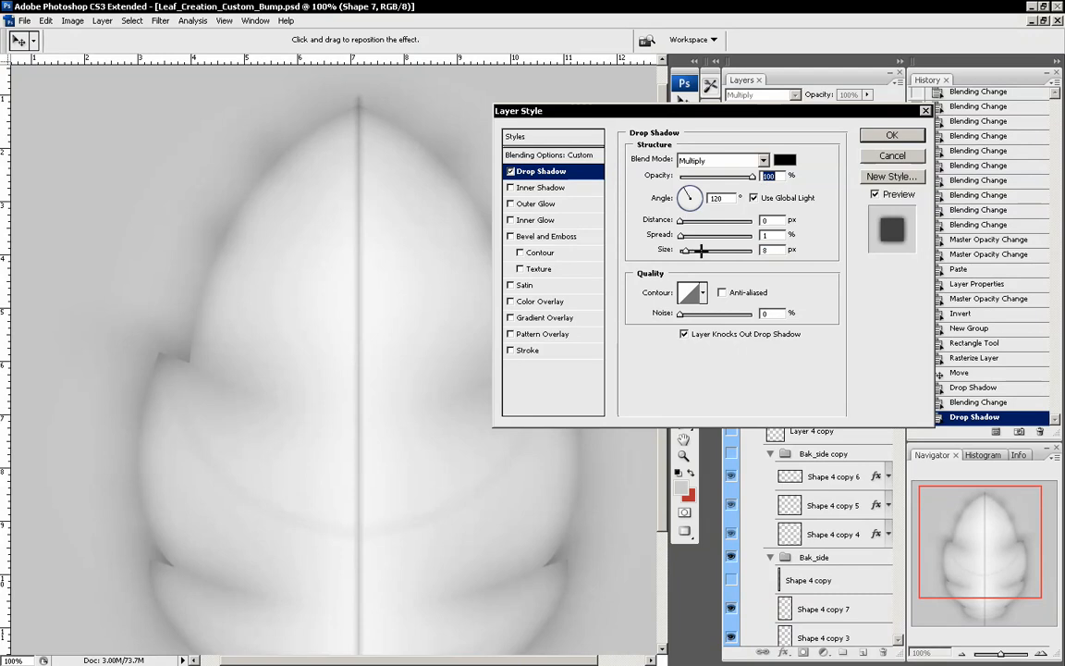
drag(686, 250, 686, 237)
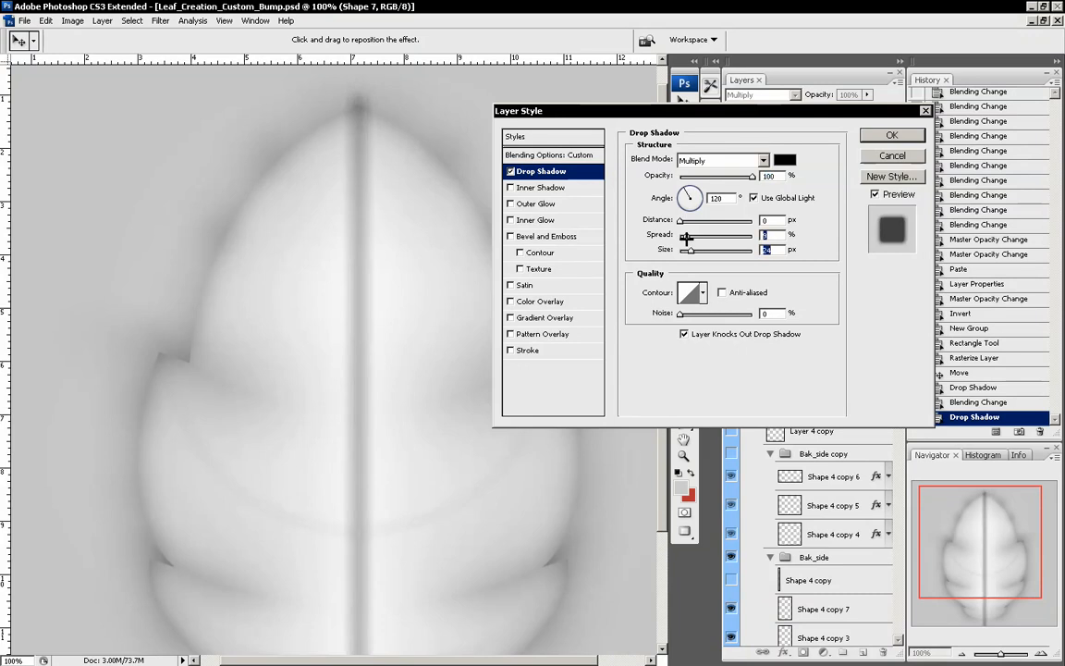
drag(728, 175, 718, 176)
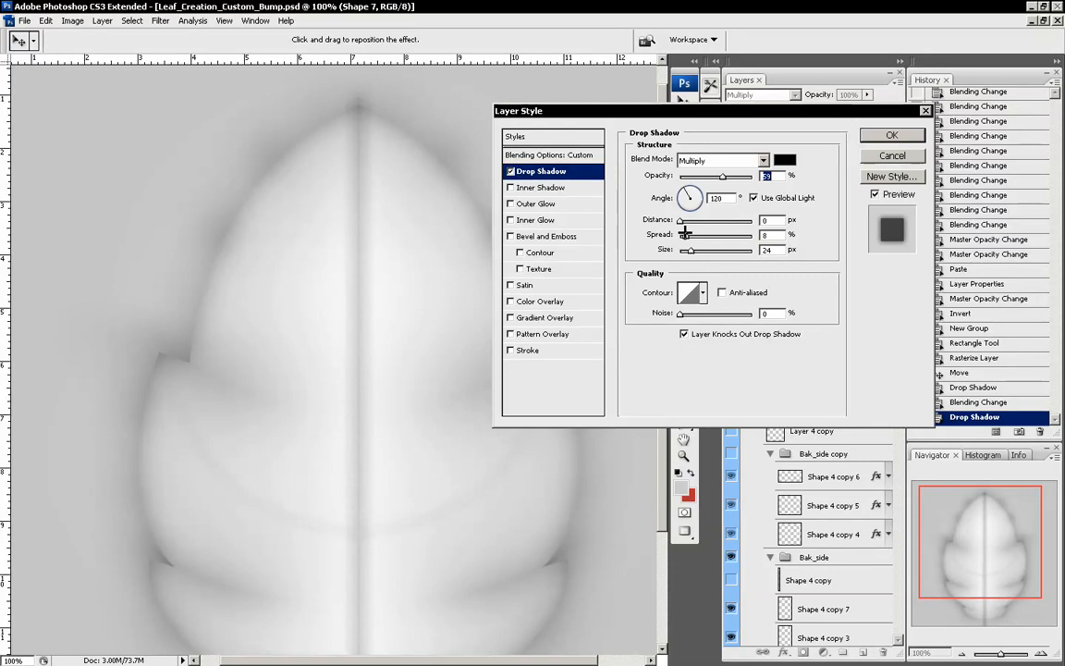
drag(686, 236, 687, 252)
drag(722, 176, 711, 181)
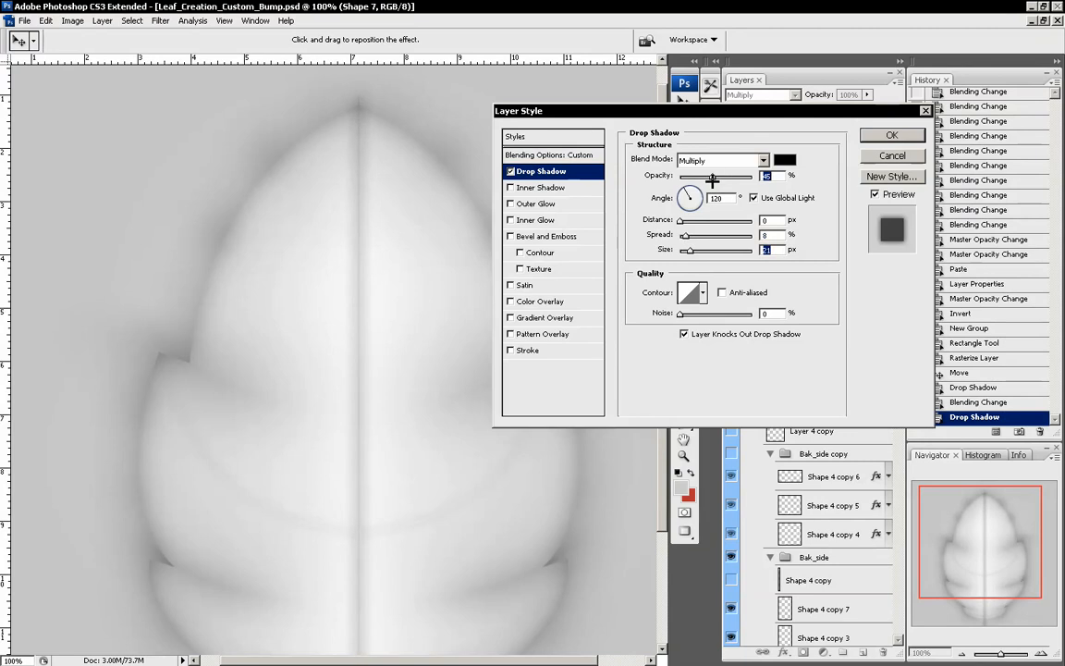
key(Return)
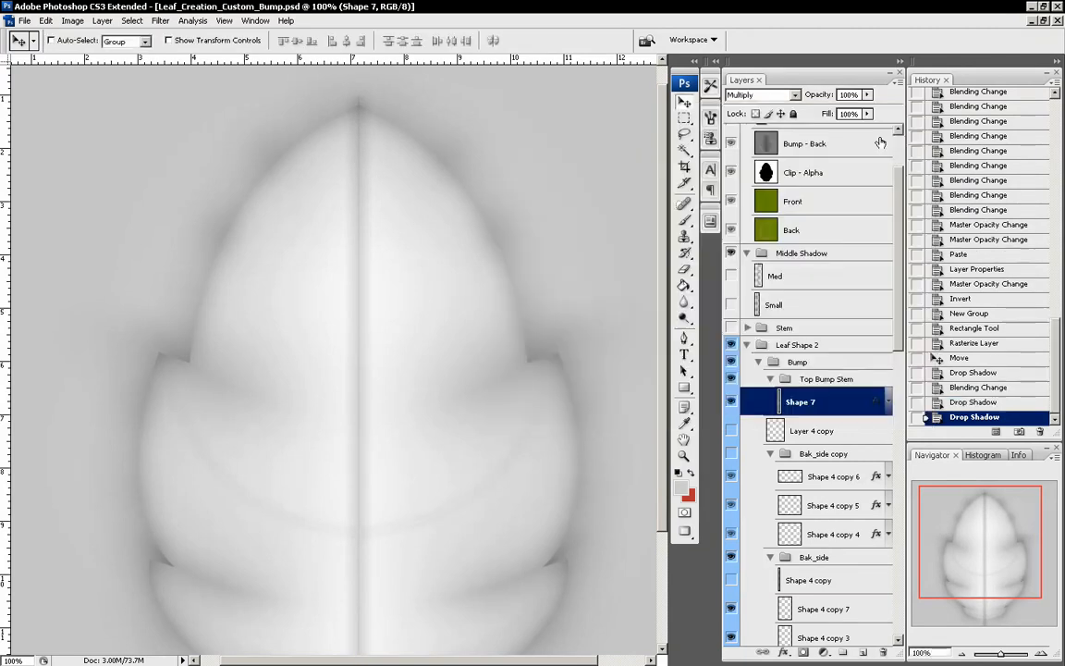
Lower the Shape 7 stem strip's layer opacity to 61%
drag(997, 523, 997, 546)
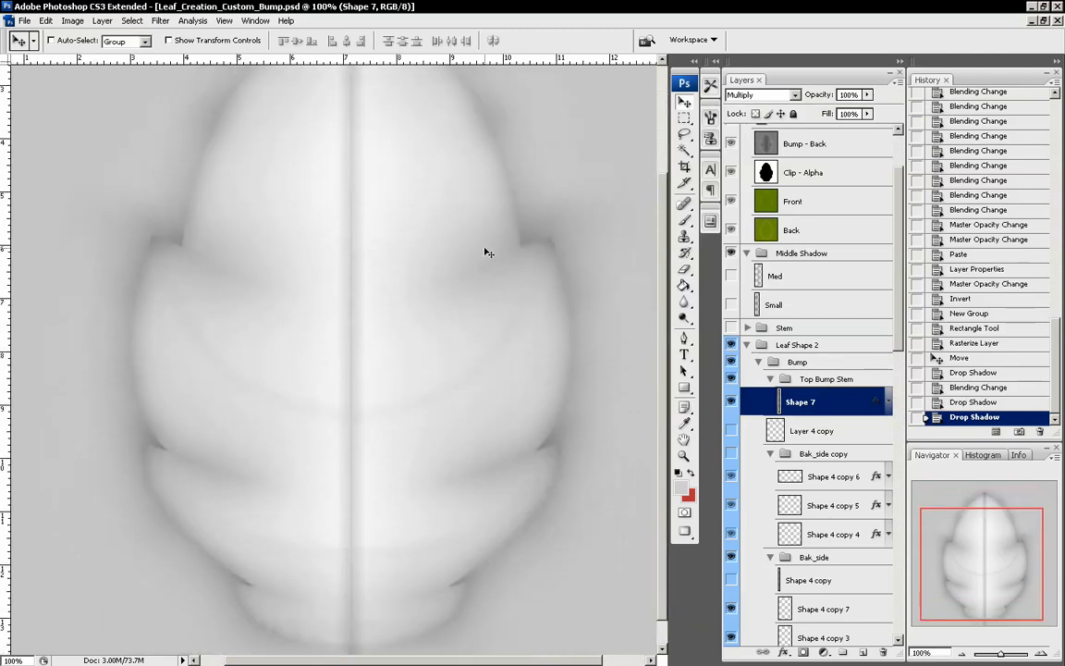
drag(867, 95, 843, 109)
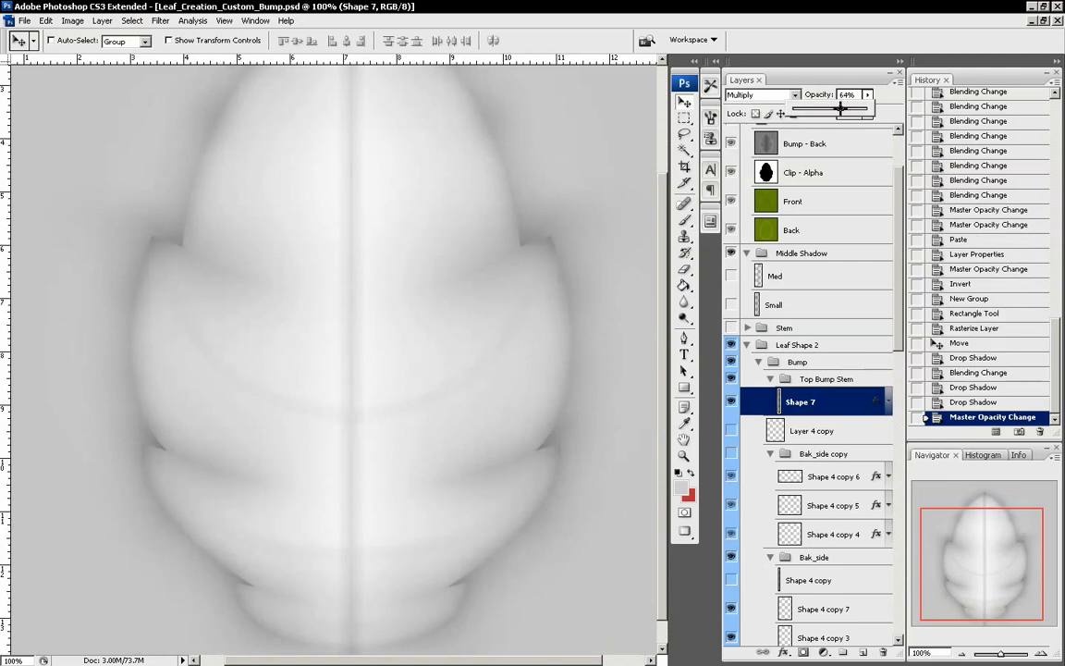
drag(840, 108, 835, 109)
drag(832, 109, 838, 109)
click(810, 276)
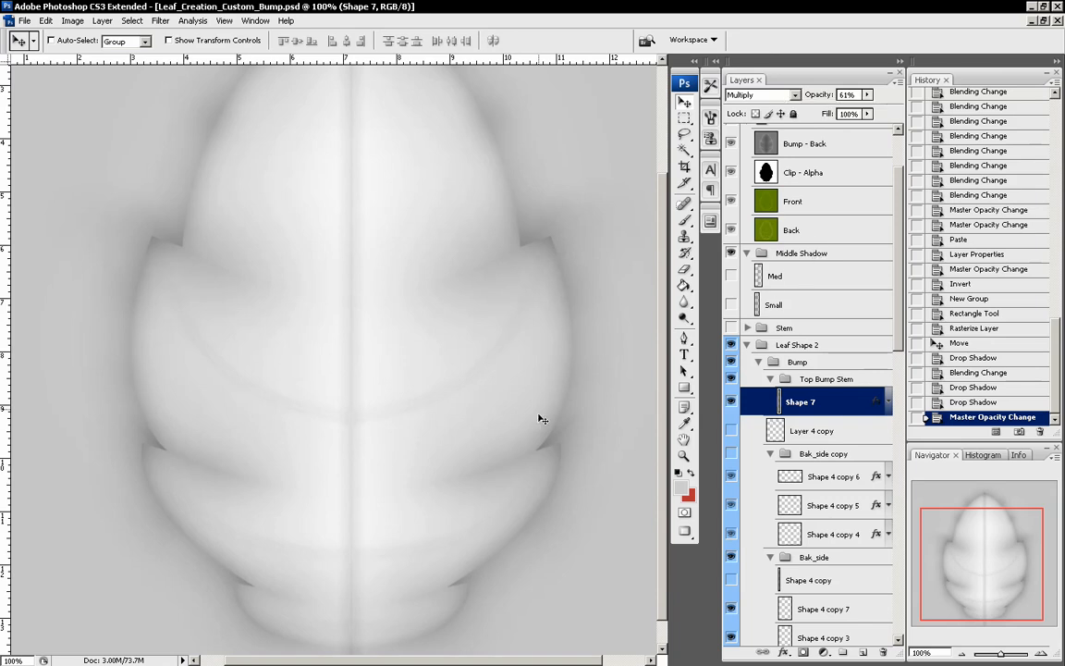
Duplicate the Bak_side copy group, show the duplicate, and hide the Shape 4 copy 7 and Shape 4 copy 3 layers in Bak_side
drag(900, 296, 899, 357)
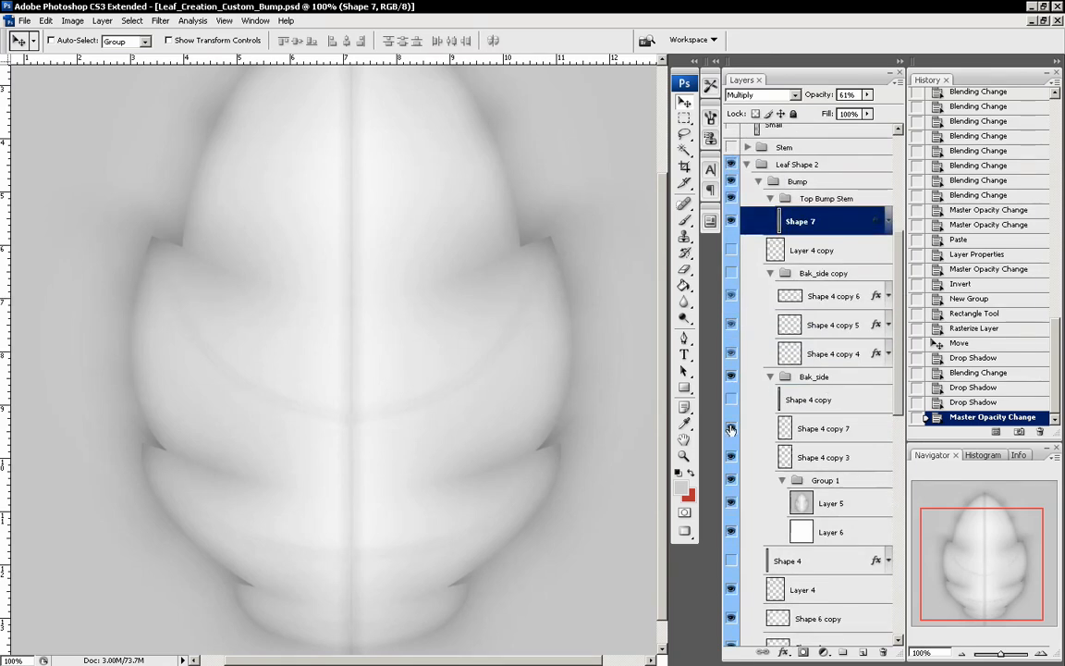
click(731, 274)
drag(813, 273, 863, 652)
click(769, 377)
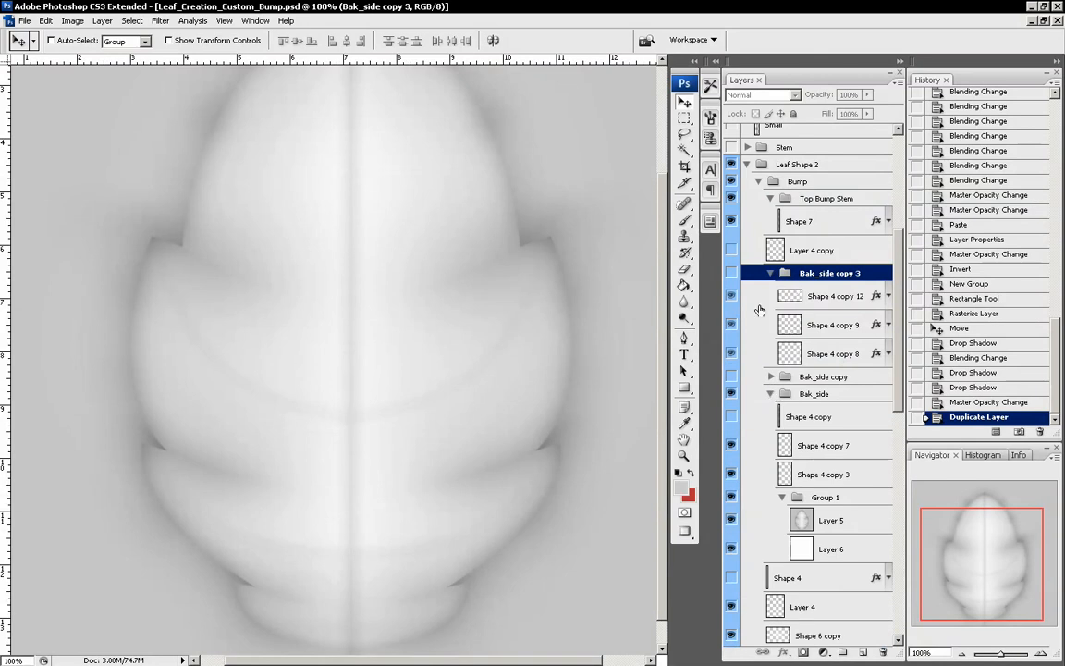
click(731, 446)
click(731, 273)
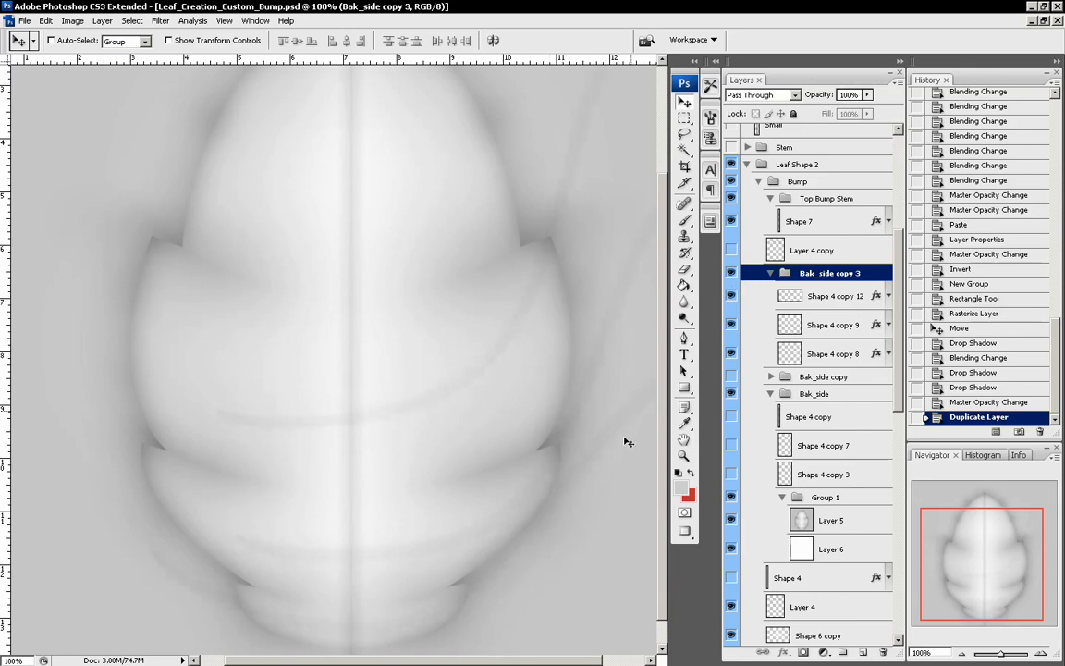
Hide Shape 4 copy 12 and Shape 4 copy 9 in the Bak_side copy 3 group and select Shape 4 copy 8
click(832, 297)
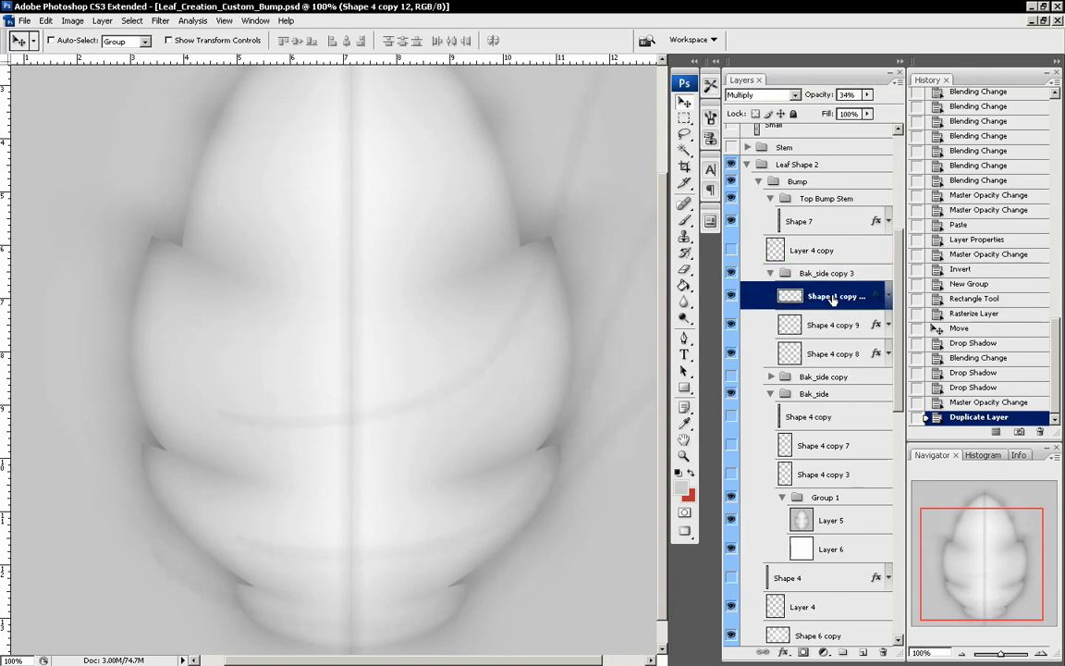
click(730, 295)
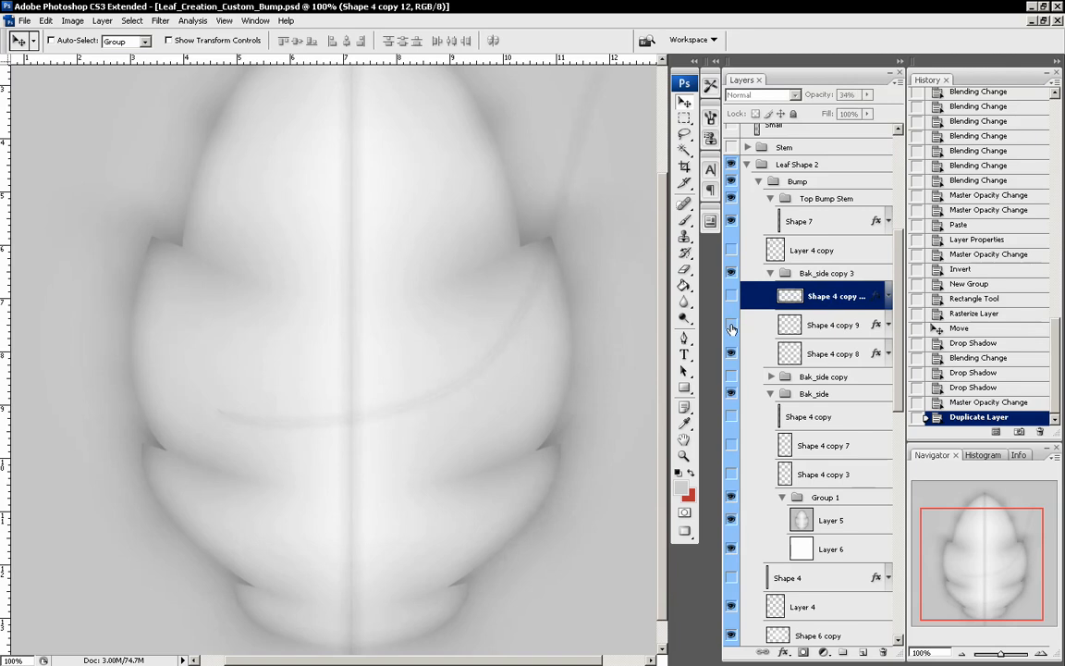
click(839, 354)
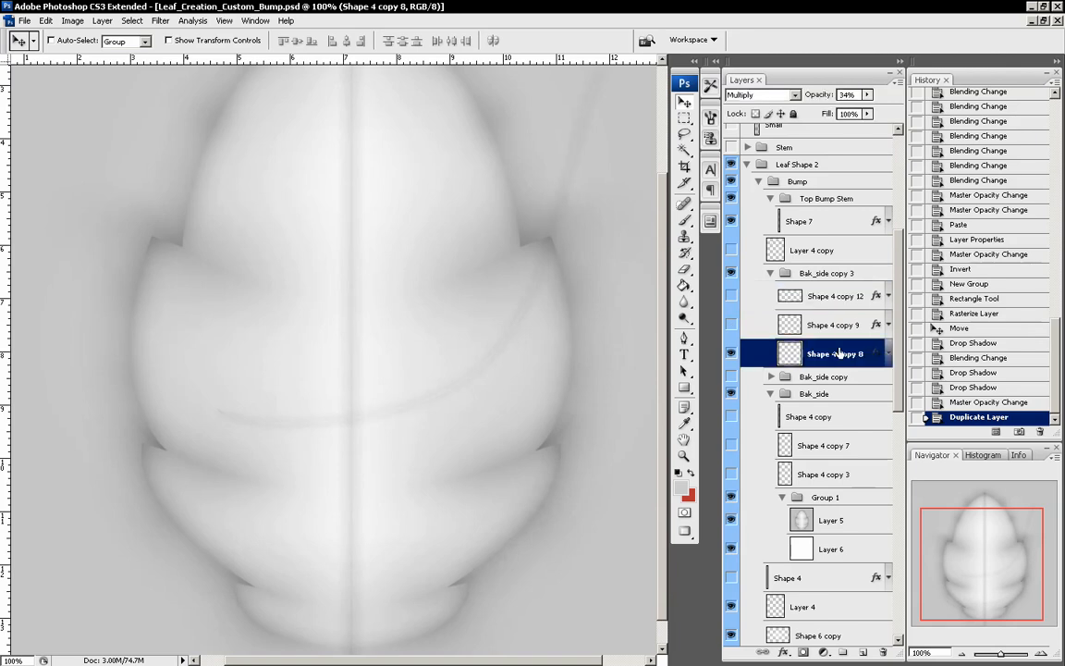
Try several contour presets for Shape 4 copy 8's inner shadow and settle on the V-shaped inverted cone
double_click(839, 354)
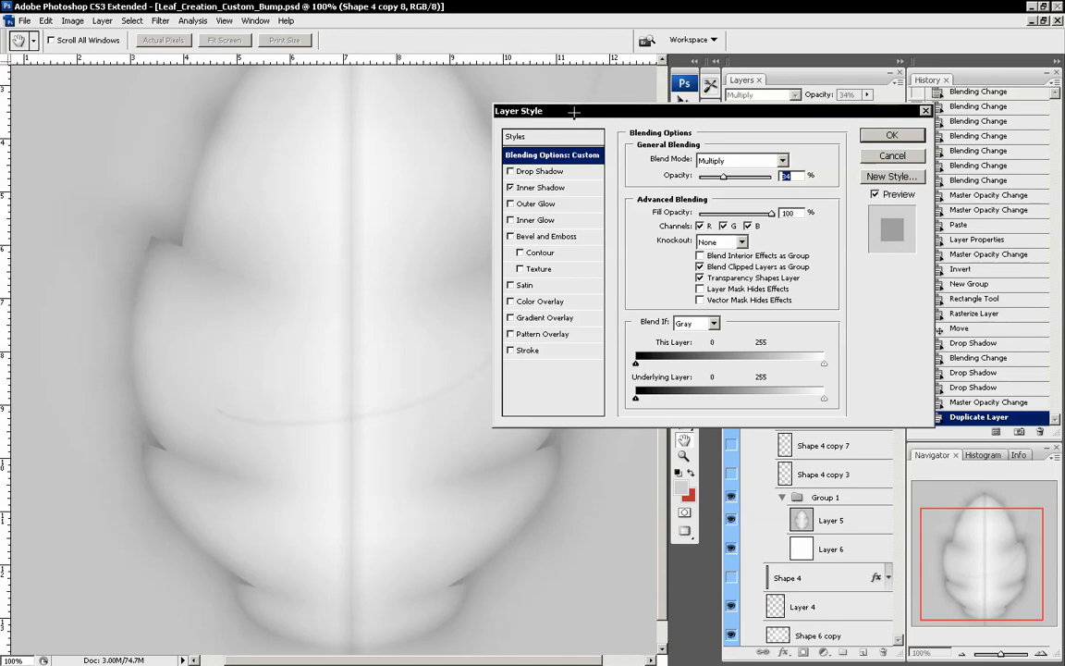
drag(507, 111, 547, 101)
click(579, 180)
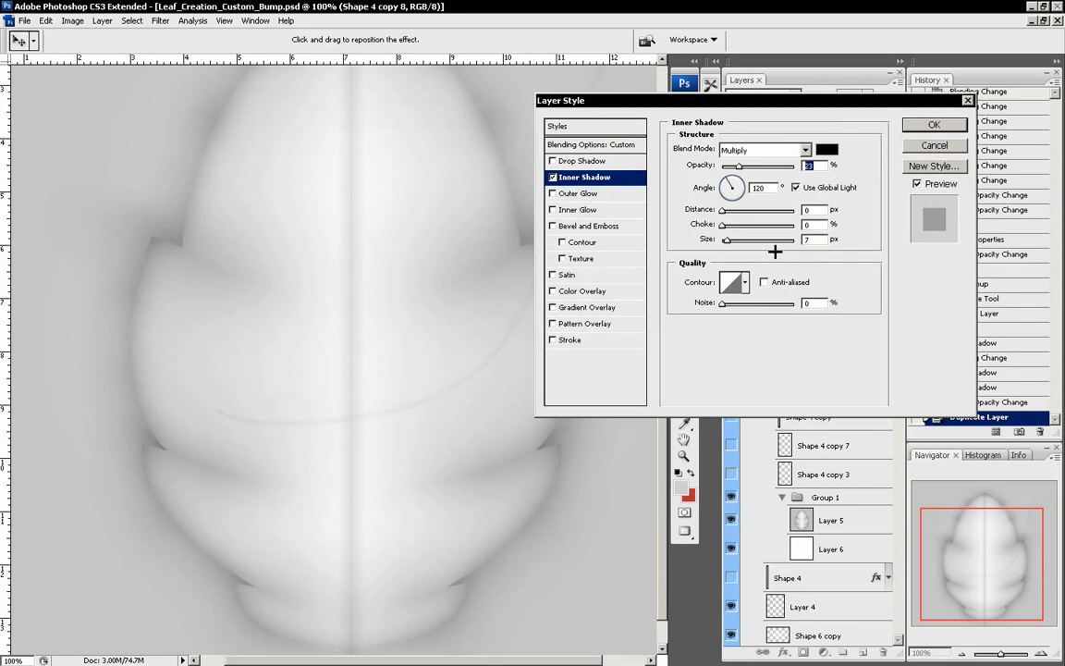
click(745, 282)
click(718, 338)
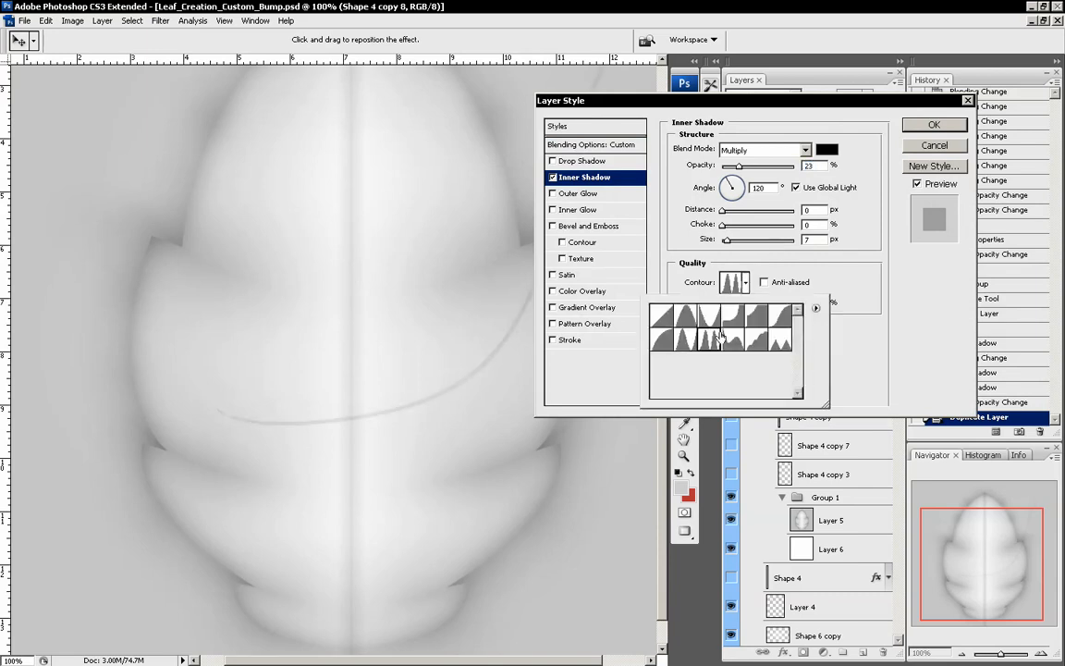
click(731, 339)
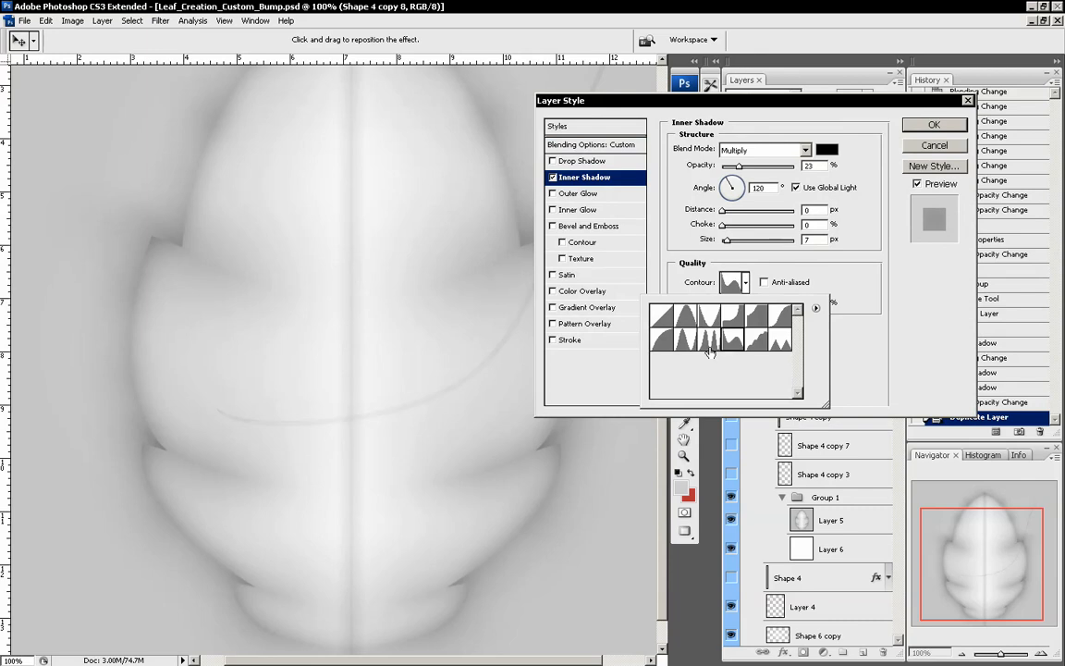
click(663, 342)
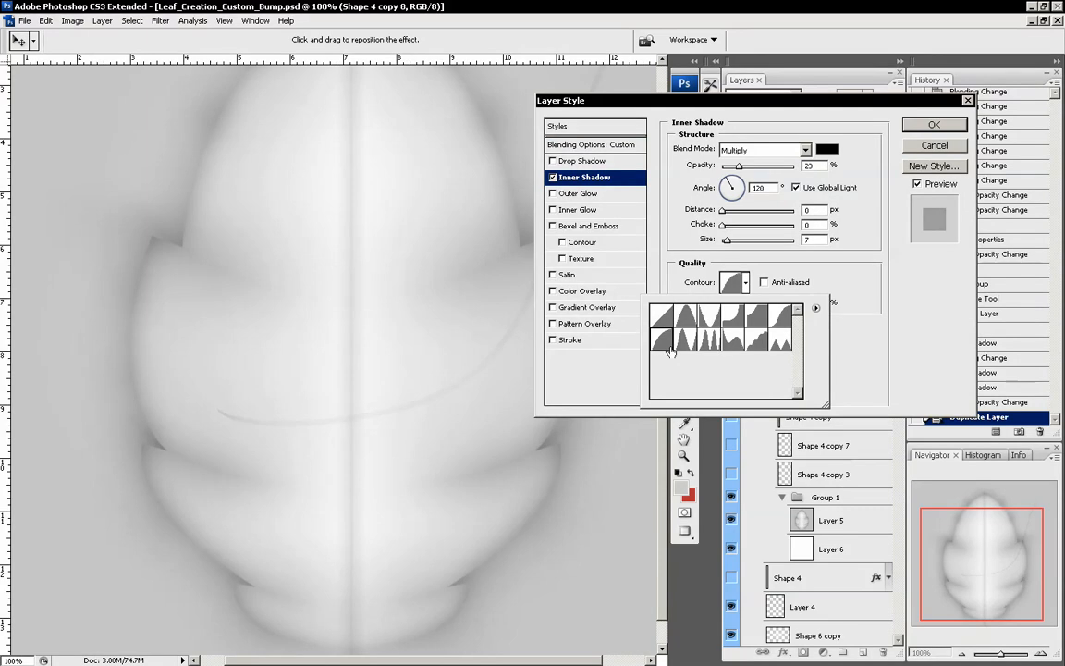
click(780, 341)
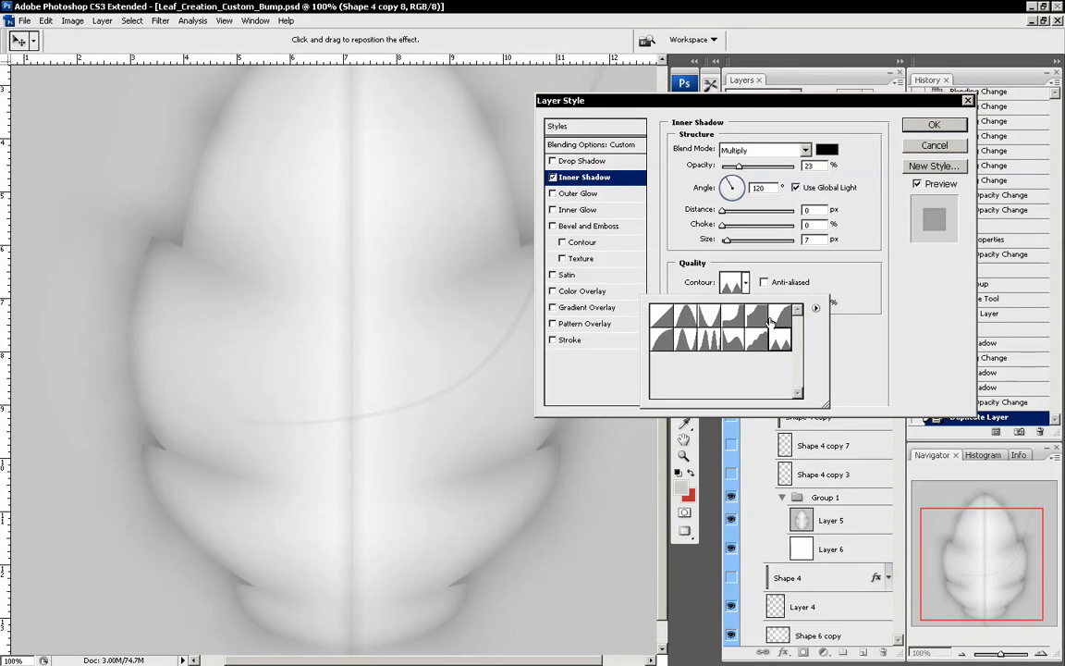
click(774, 322)
click(755, 321)
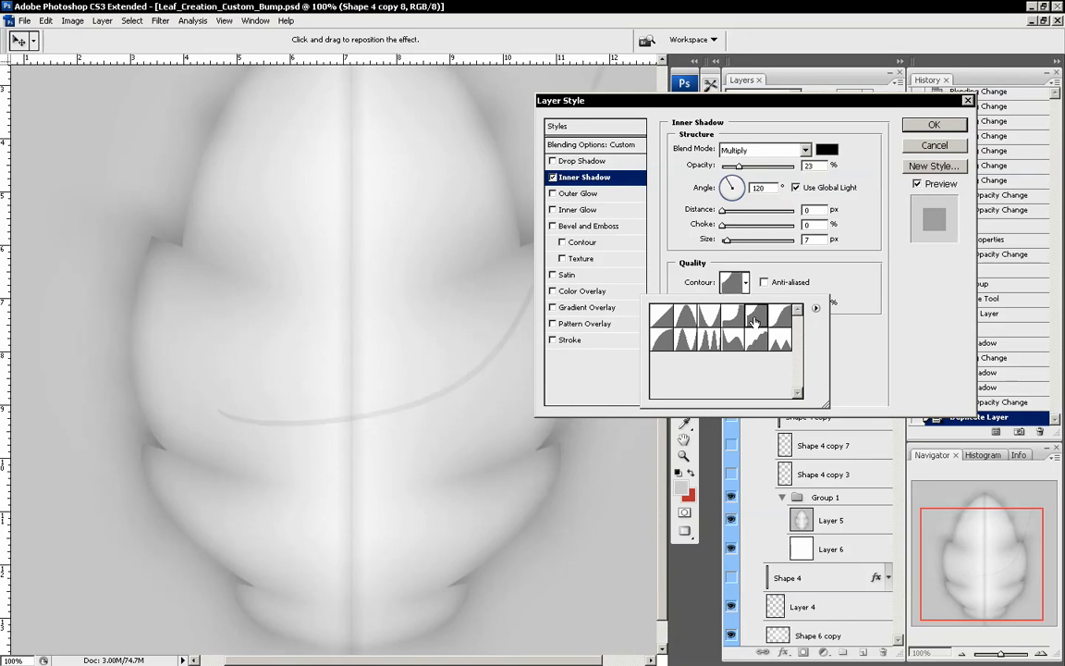
click(736, 322)
click(711, 320)
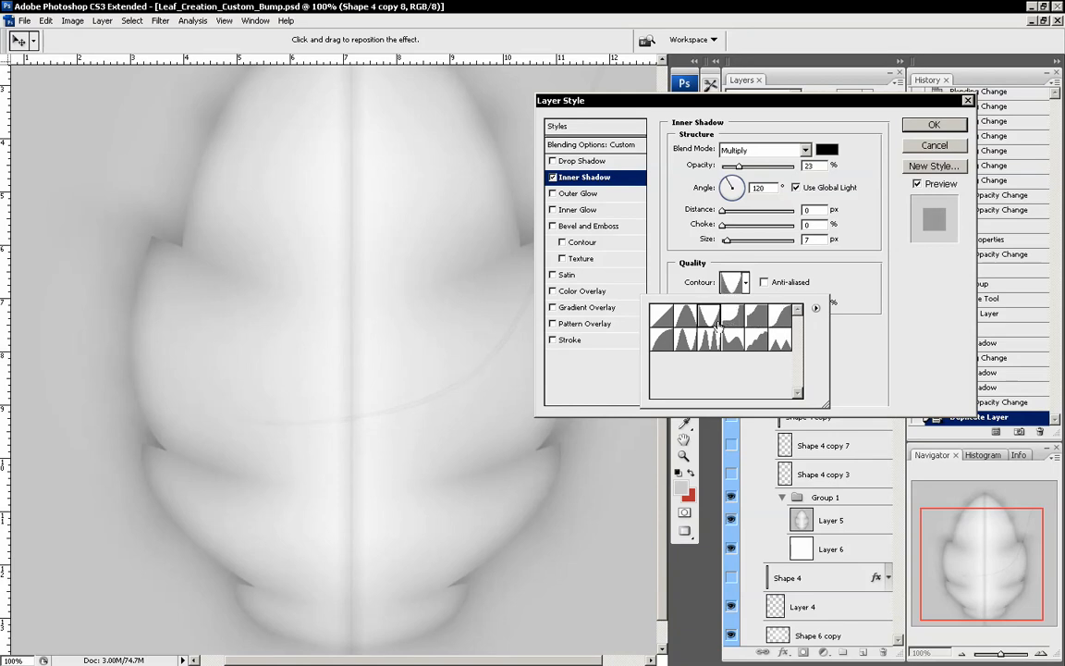
Turn on anti-aliasing for the inner shadow's contour and raise the inner shadow's opacity to 32%
click(762, 279)
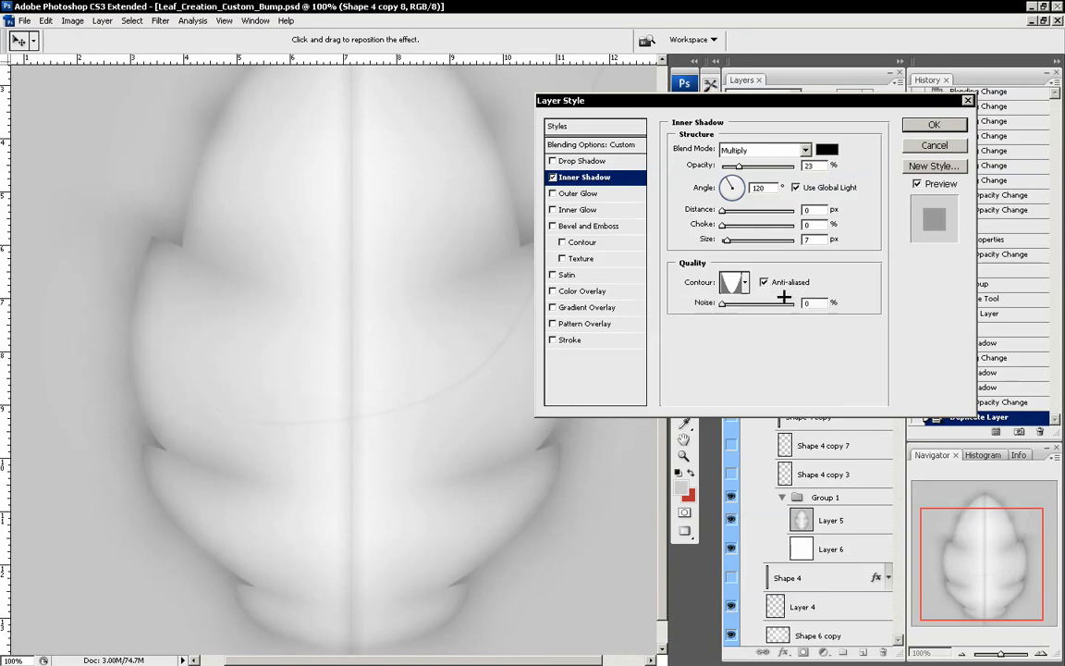
click(701, 302)
mouse_move(738, 167)
mouse_down()
mouse_move(781, 170)
mouse_move(744, 176)
mouse_up()
Try a drop shadow on Shape 4 copy 8 alongside its inner shadow, leaving the drop shadow off
click(570, 161)
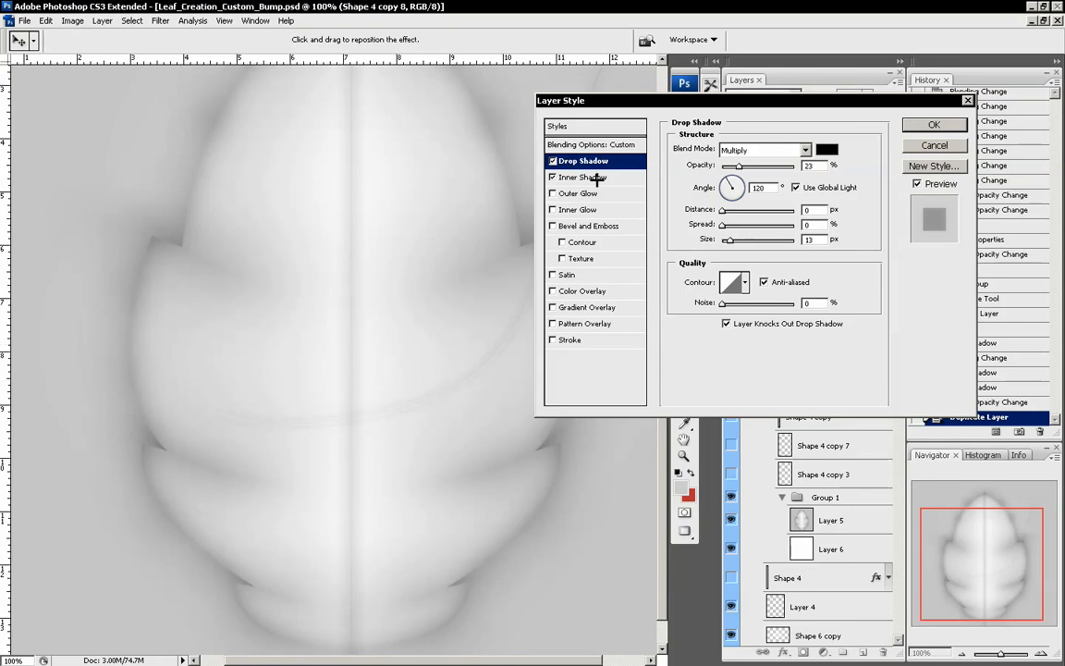
click(582, 163)
click(553, 161)
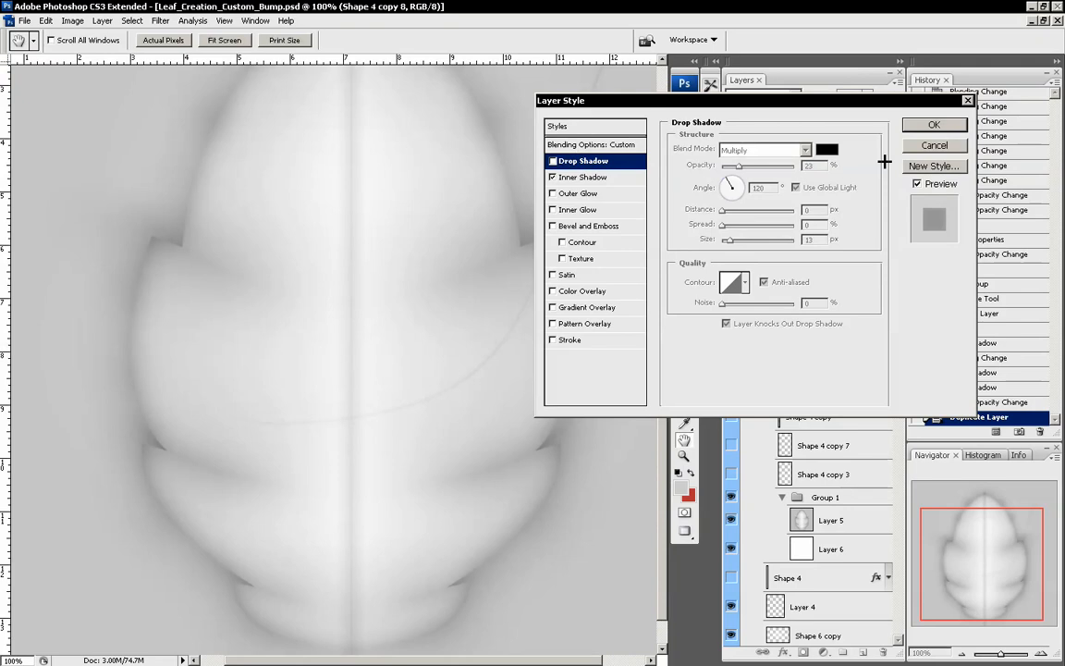
click(936, 126)
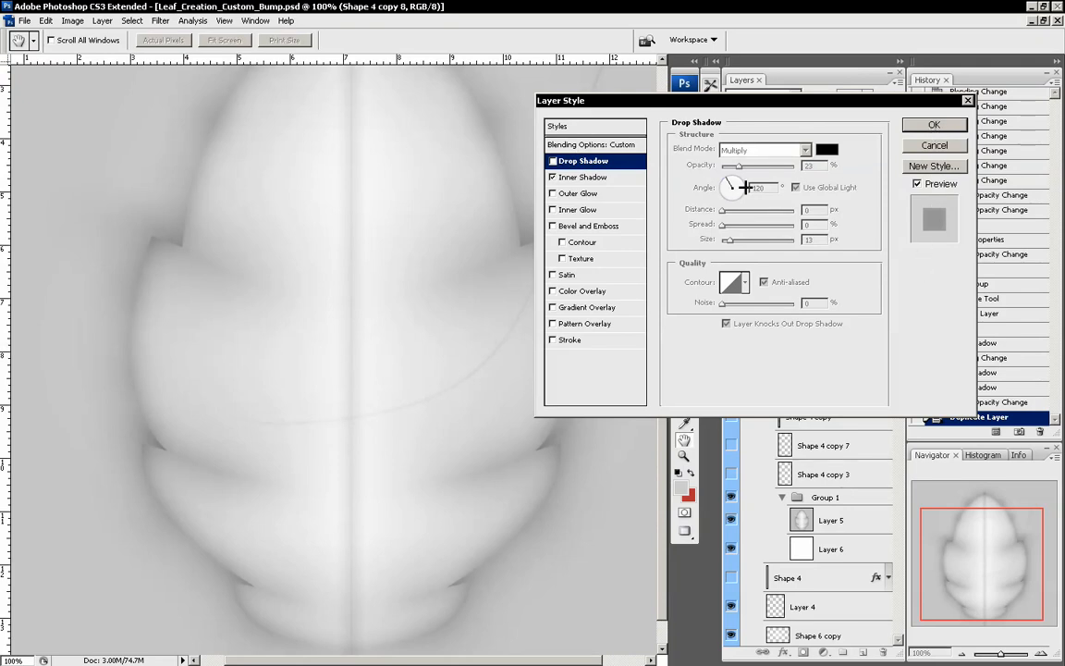
click(598, 177)
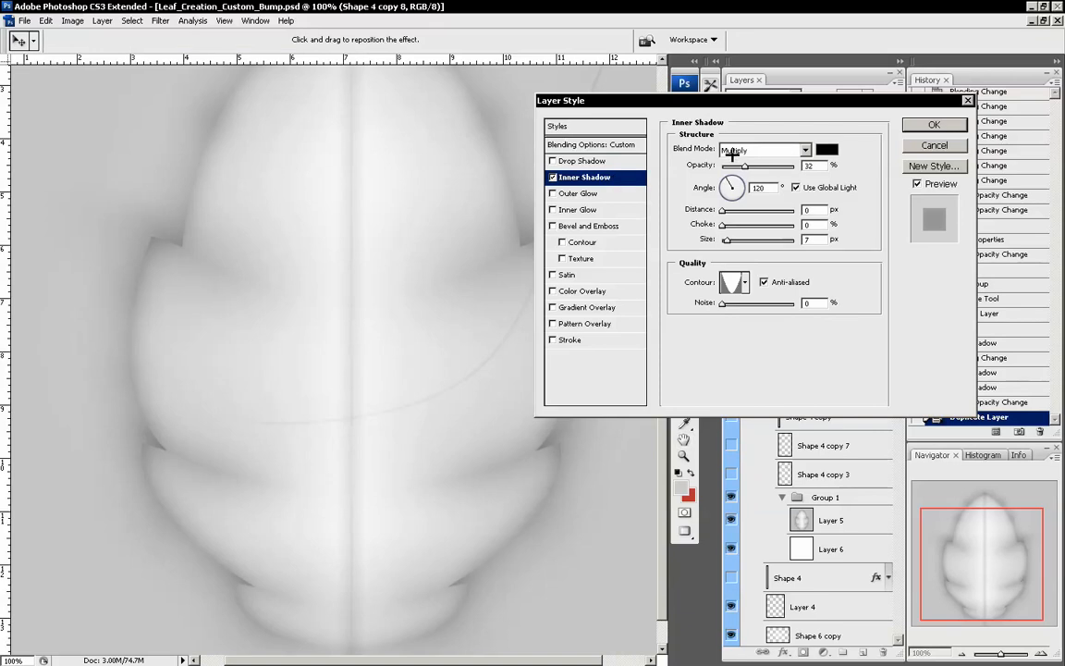
click(571, 161)
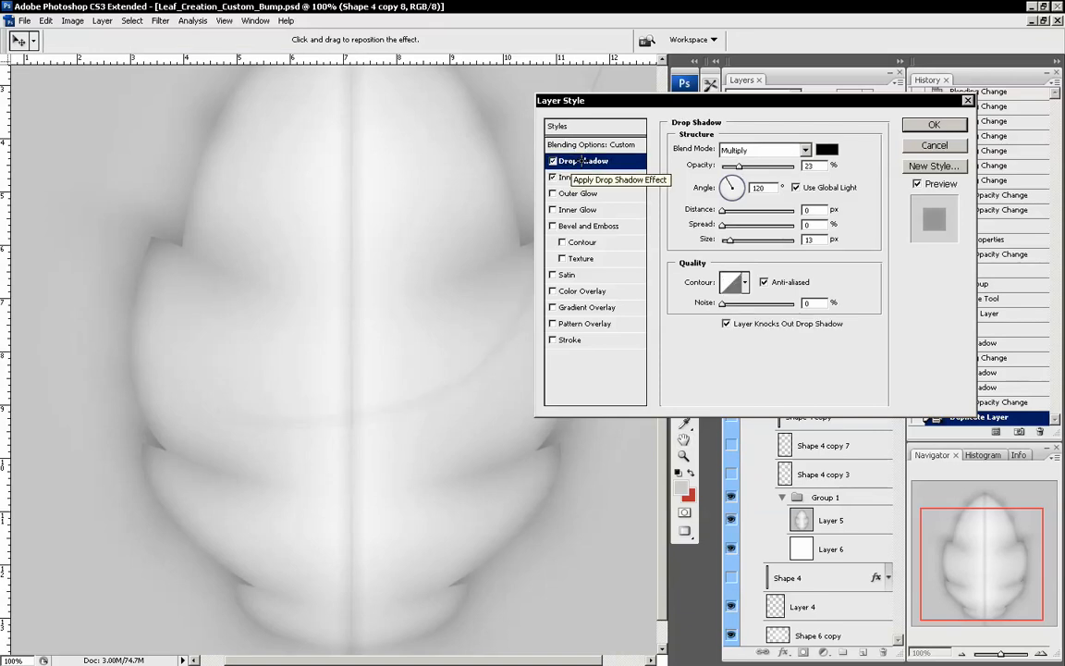
click(582, 160)
click(552, 161)
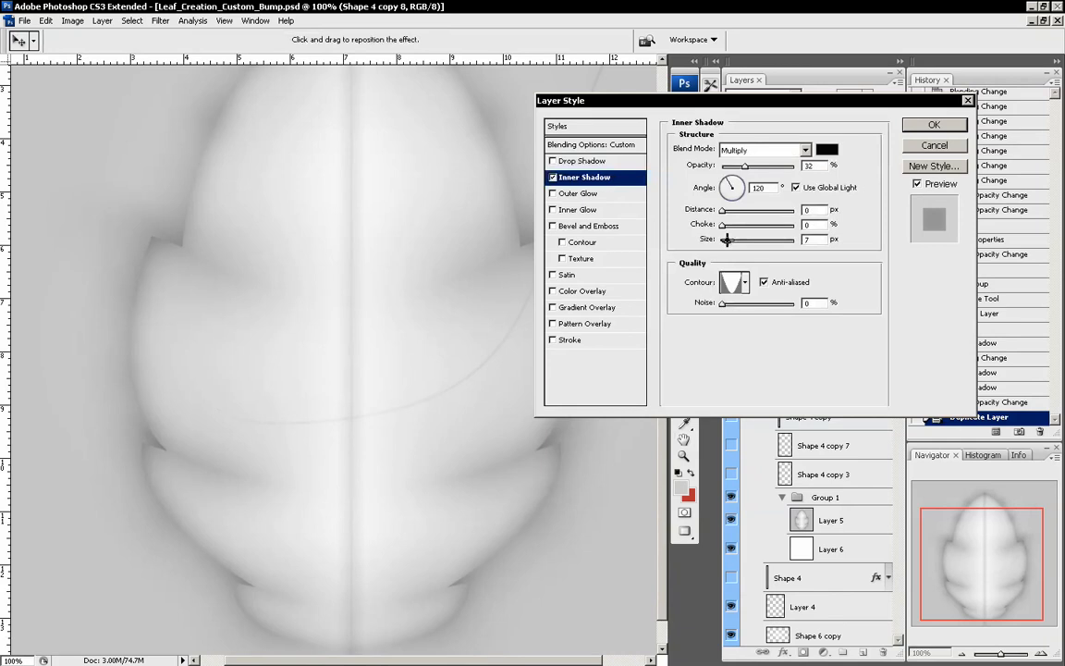
Try enlarging Shape 4 copy 8's inner shadow to a size of 13 px
drag(727, 241, 730, 243)
mouse_move(728, 243)
mouse_down()
mouse_move(769, 247)
mouse_move(706, 243)
mouse_move(732, 253)
mouse_up()
drag(730, 252, 728, 252)
drag(727, 252, 730, 253)
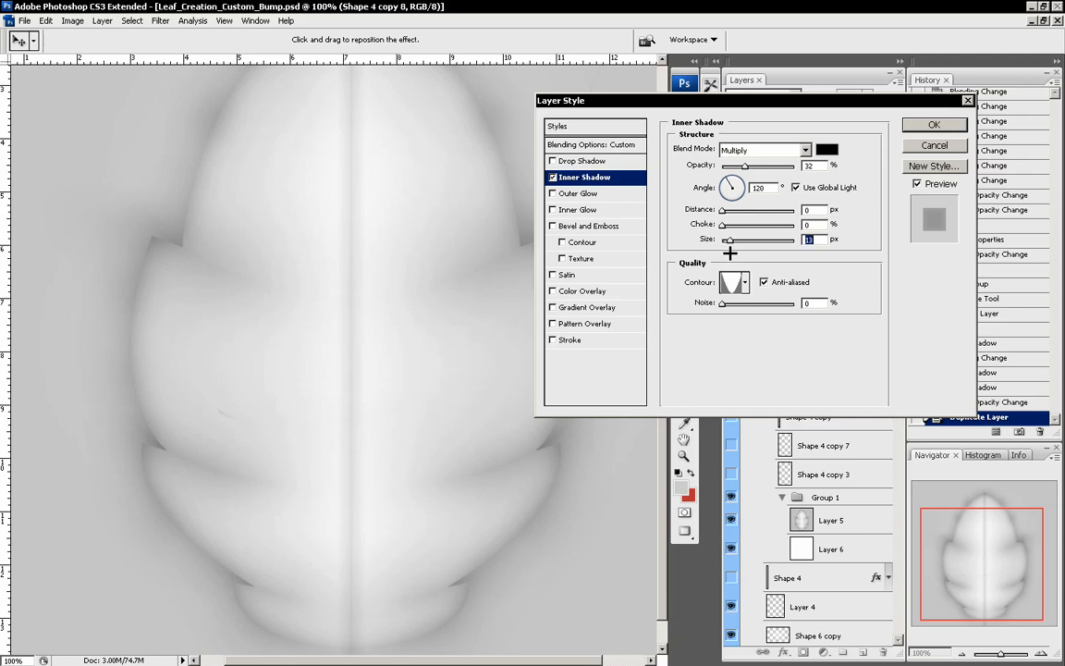
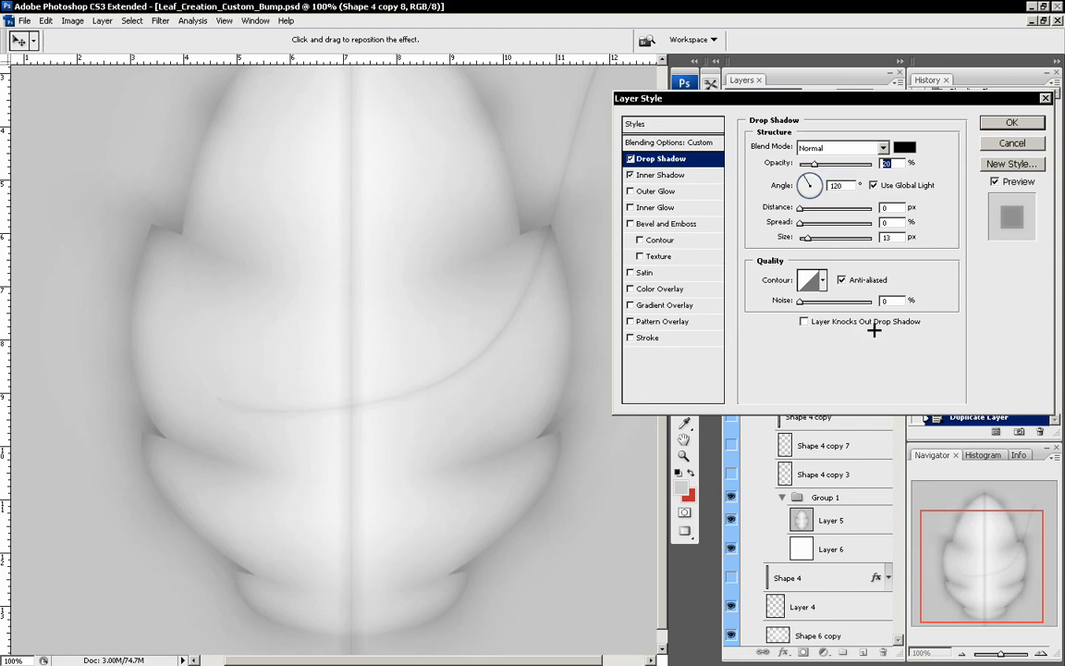
Leave the drop shadow's knockout option off, slightly enlarge the inner shadow, and apply the style to Shape 4 copy 8
click(805, 321)
click(805, 320)
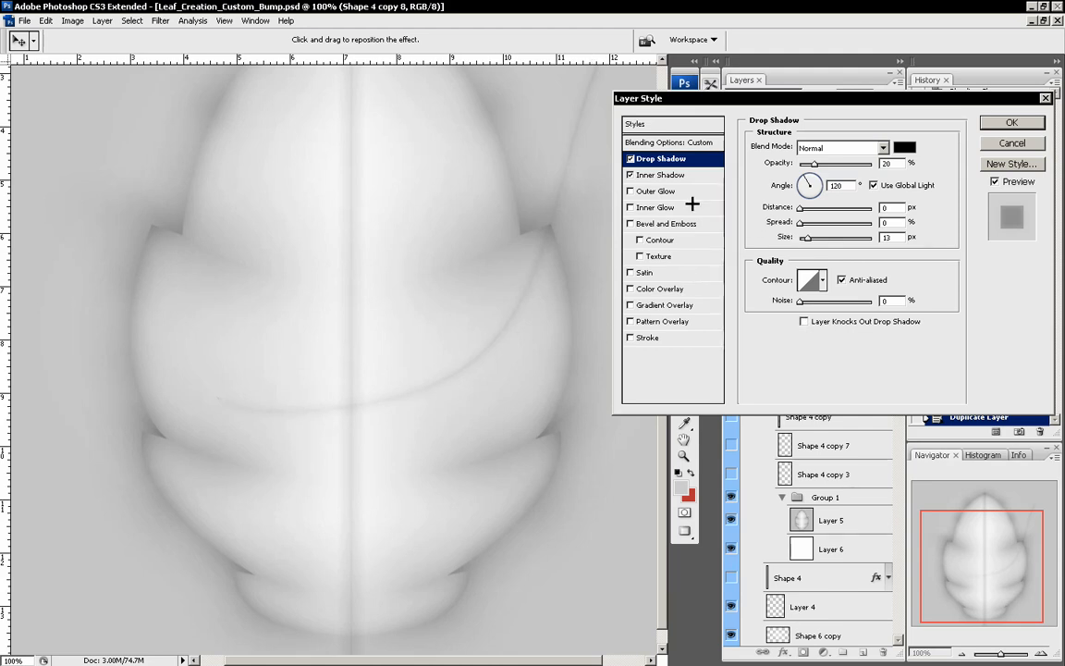
click(661, 176)
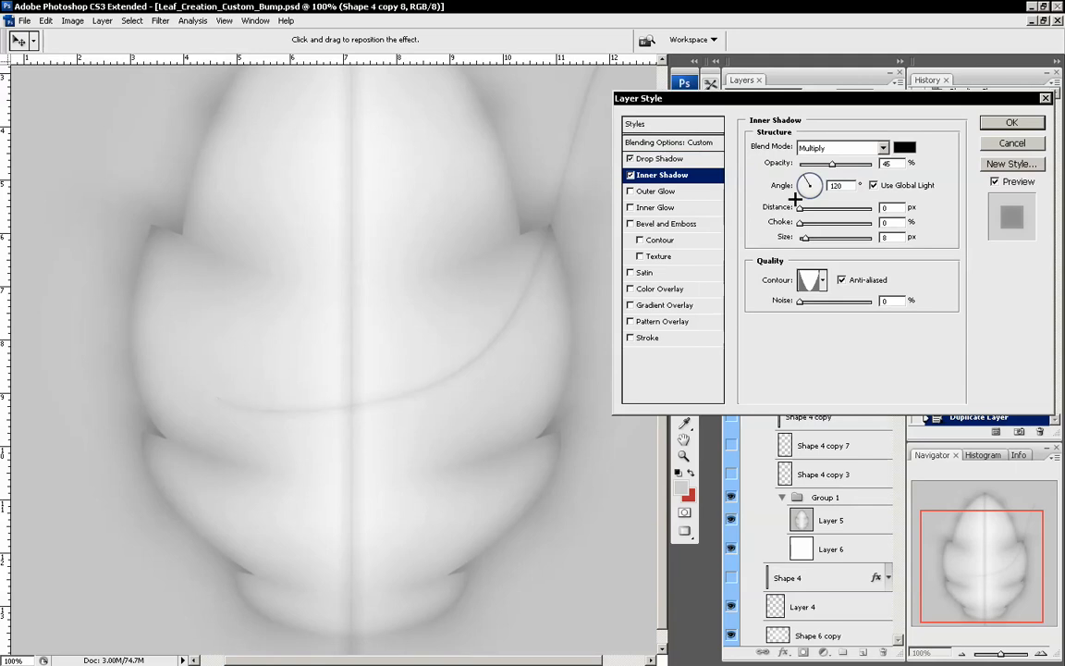
drag(806, 236, 806, 235)
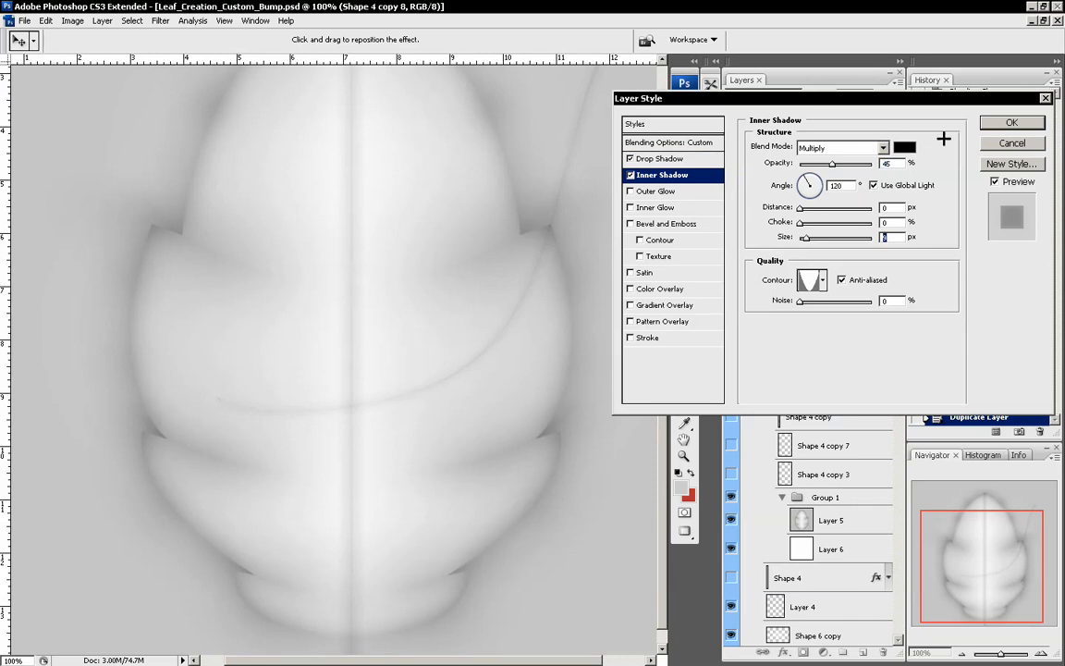
click(994, 122)
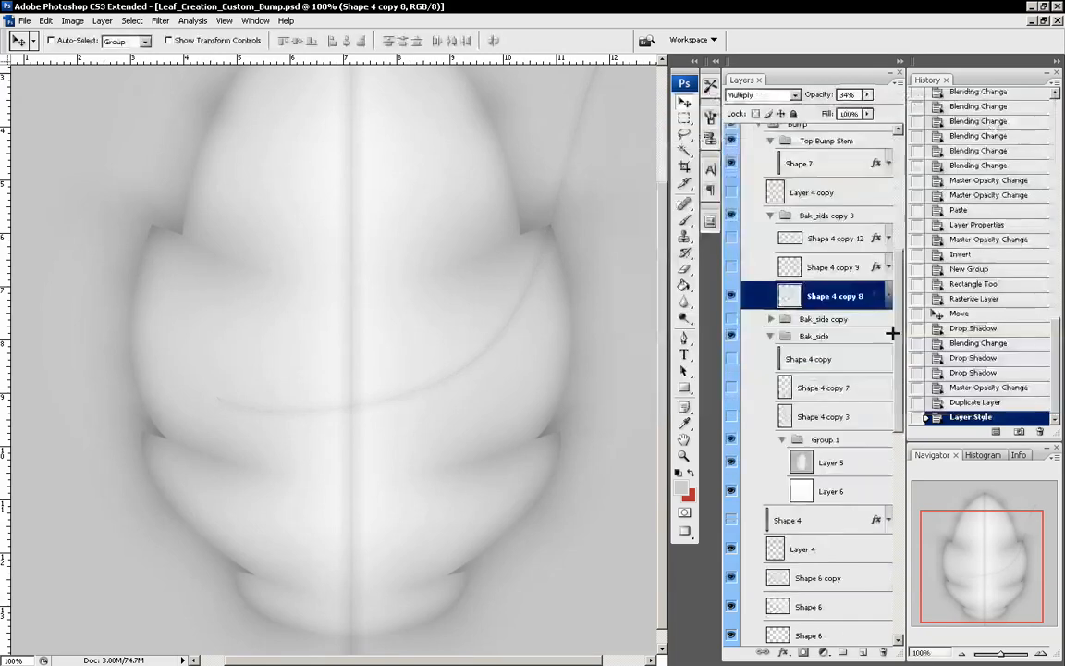
Copy Shape 4 copy 8's layer style onto Shape 4 copy 9 and Shape 4 copy 12, with both layers shown
scroll(894, 332, down, 2)
right_click(829, 295)
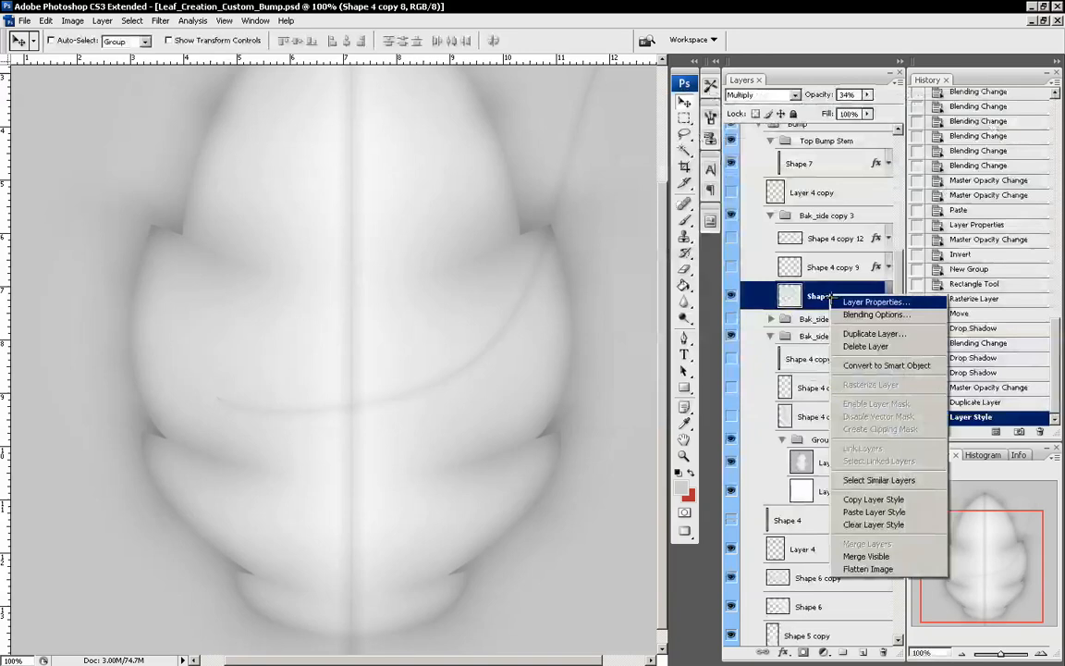
click(874, 499)
click(824, 277)
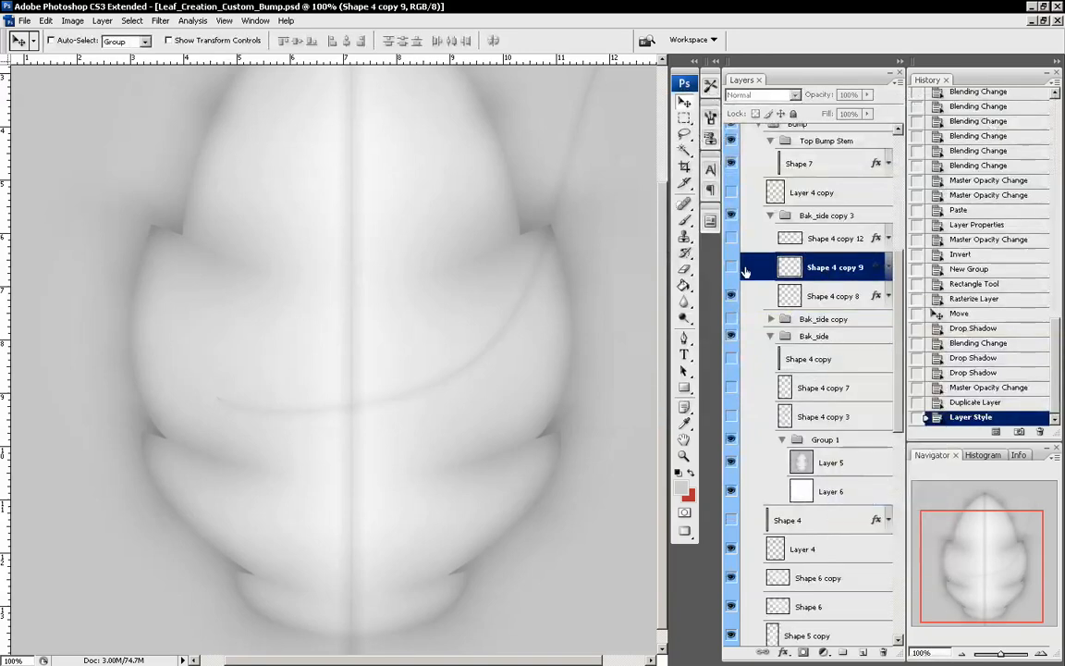
ctrl+click(826, 238)
right_click(825, 238)
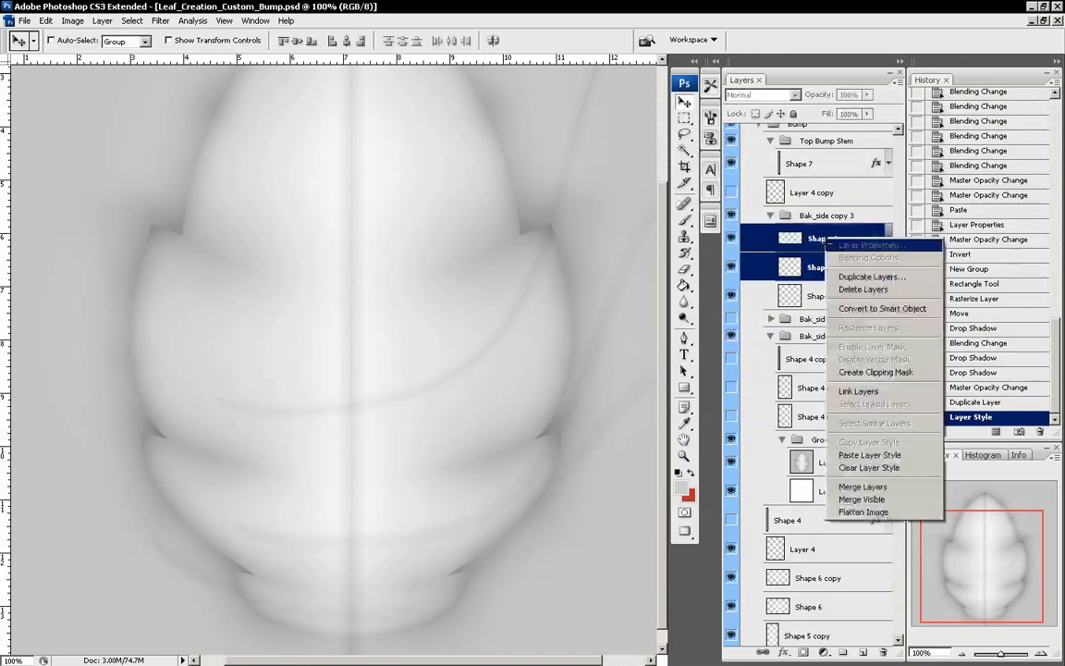
click(865, 454)
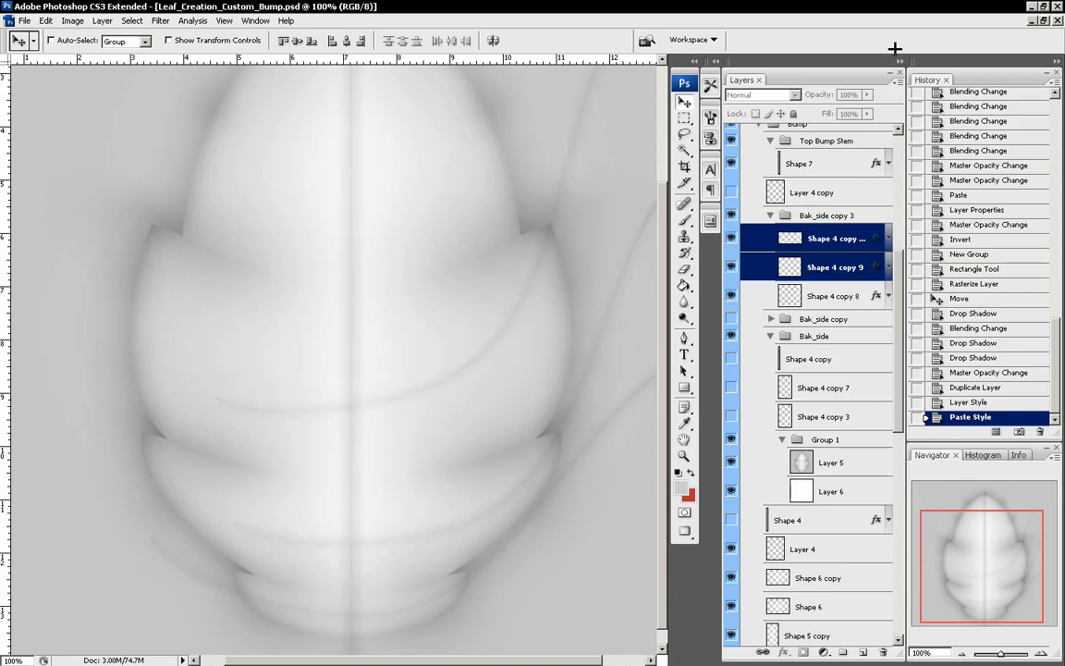
Merge the three side vein layers with a new empty layer beneath them, and set the merged layer's blend mode to Multiply
click(788, 294)
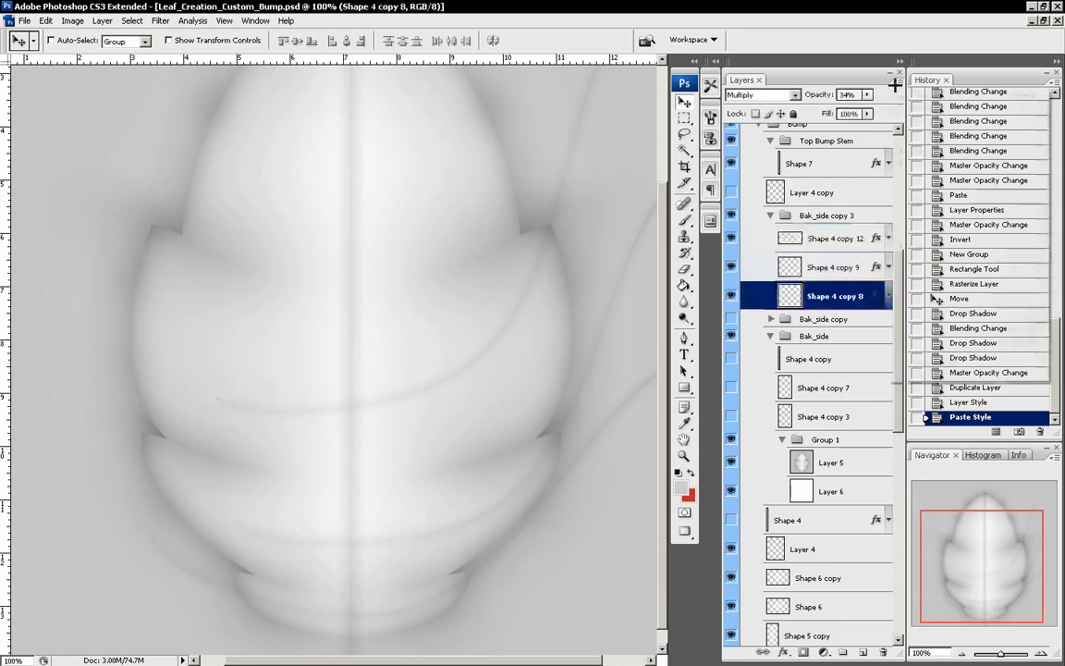
click(899, 82)
click(924, 95)
click(822, 279)
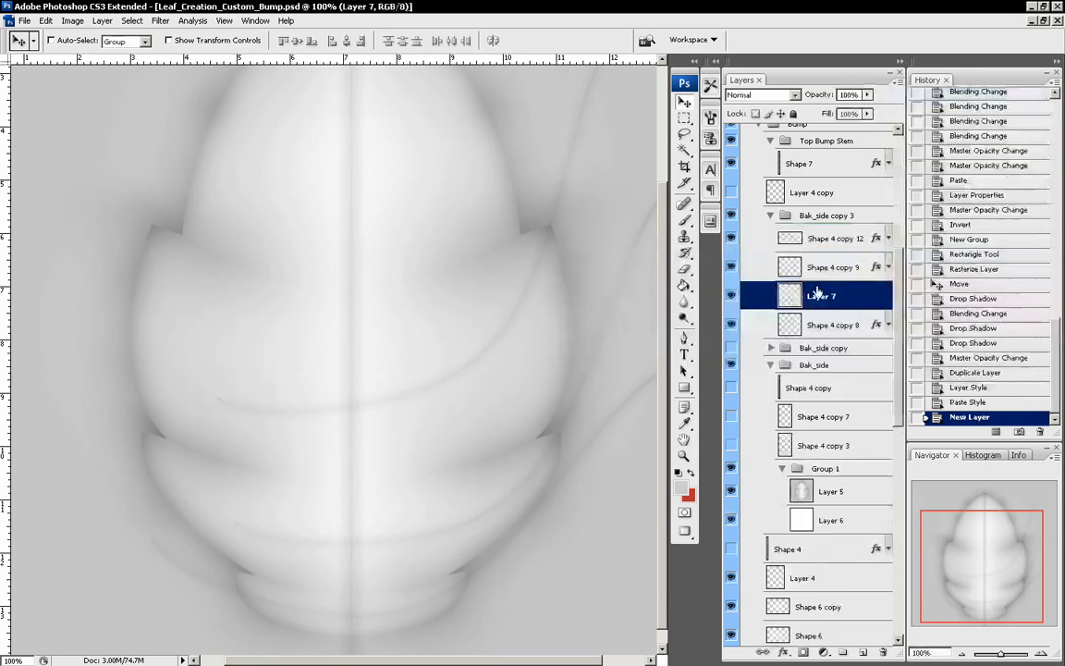
drag(813, 296, 786, 322)
shift+click(817, 242)
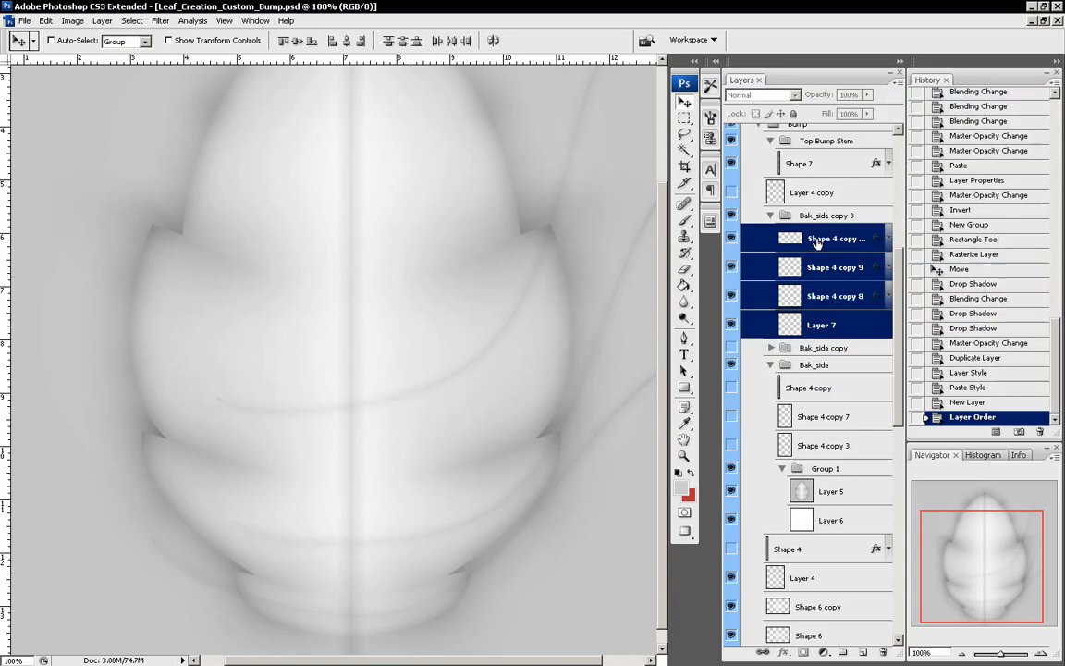
key(ctrl+e)
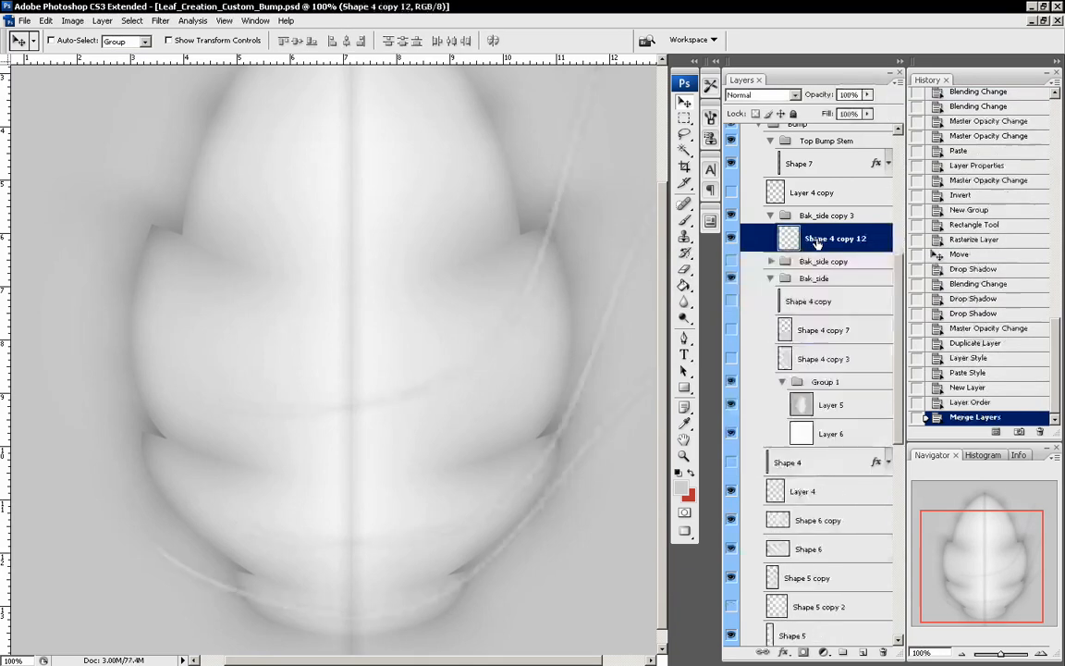
click(740, 95)
click(784, 157)
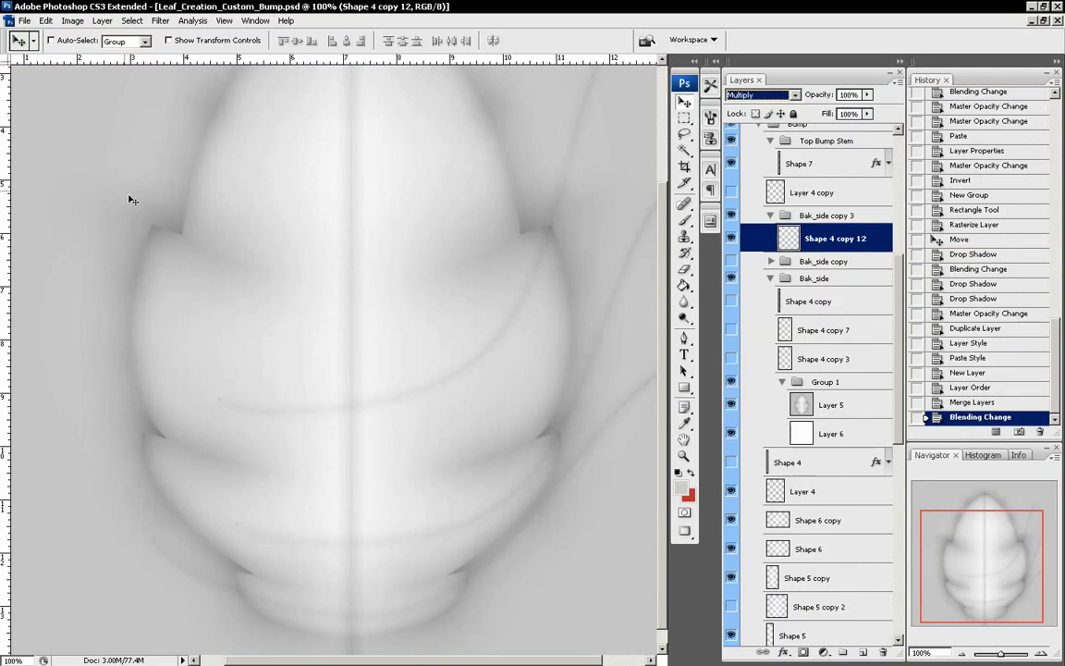
Delete the left half of the merged side veins up to the central stem line and clear the selection
click(683, 119)
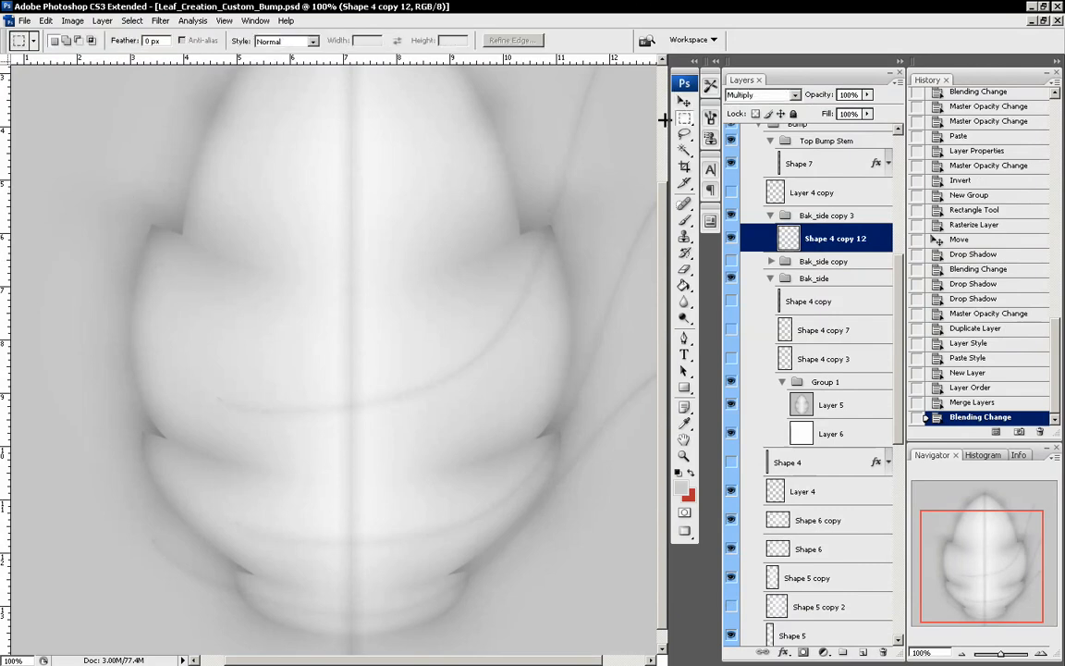
drag(65, 157, 351, 652)
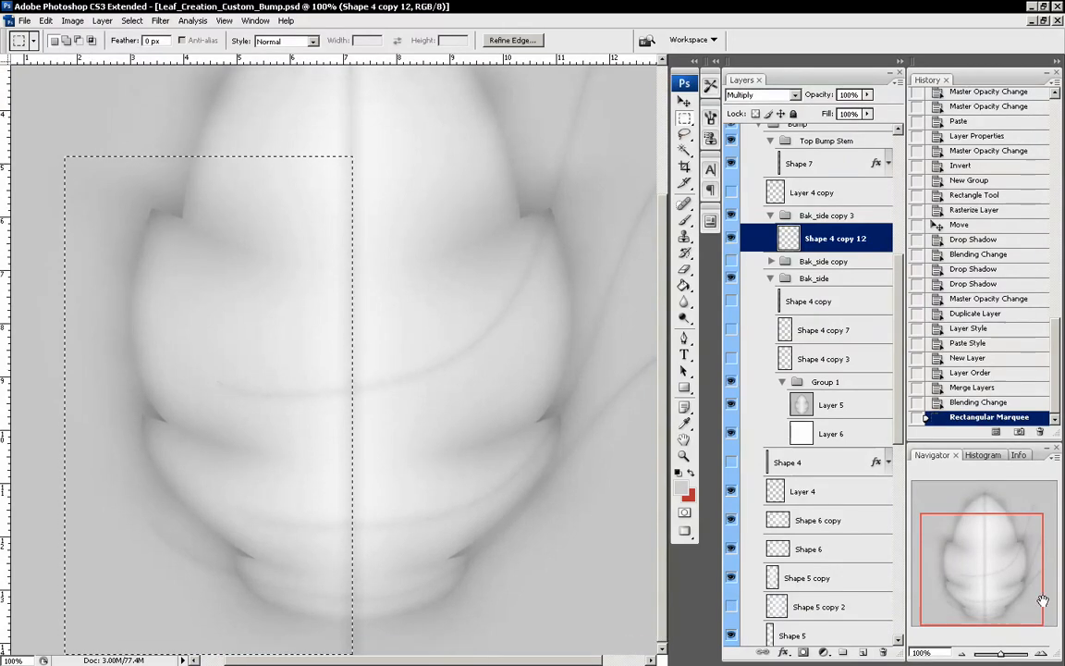
click(1041, 654)
click(1040, 653)
click(1041, 653)
click(1041, 653)
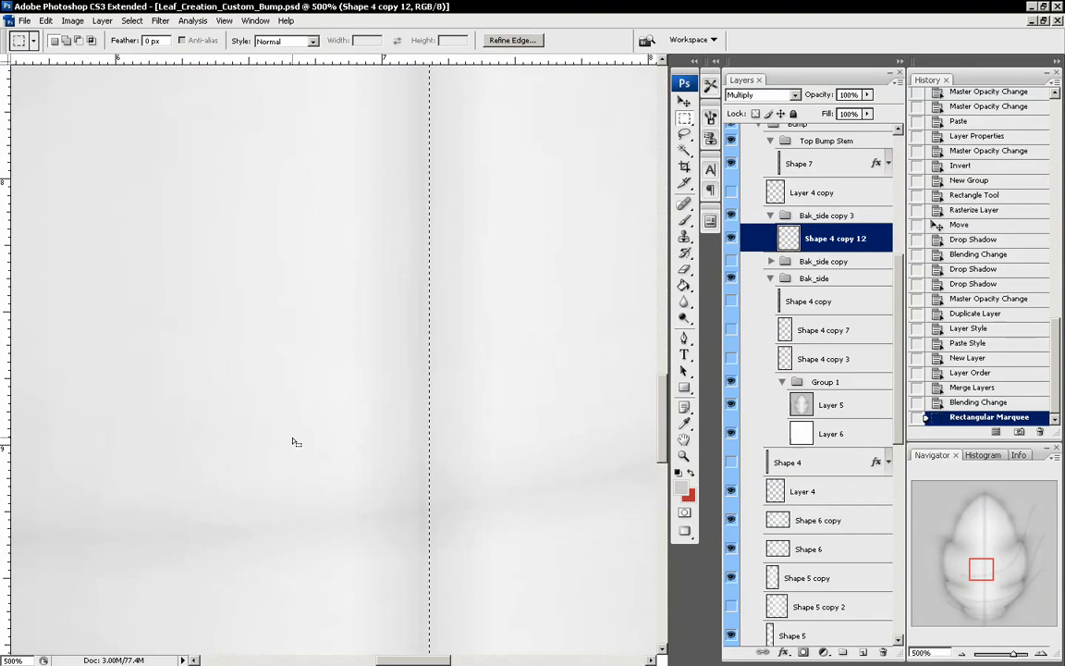
drag(288, 439, 287, 439)
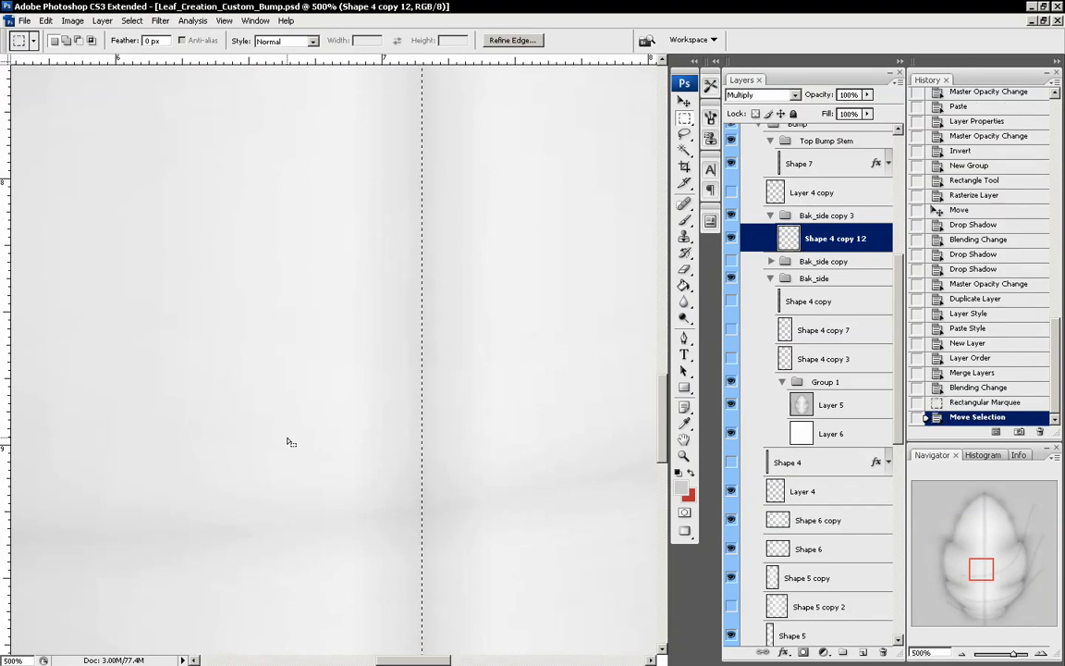
key(Delete)
right_click(359, 408)
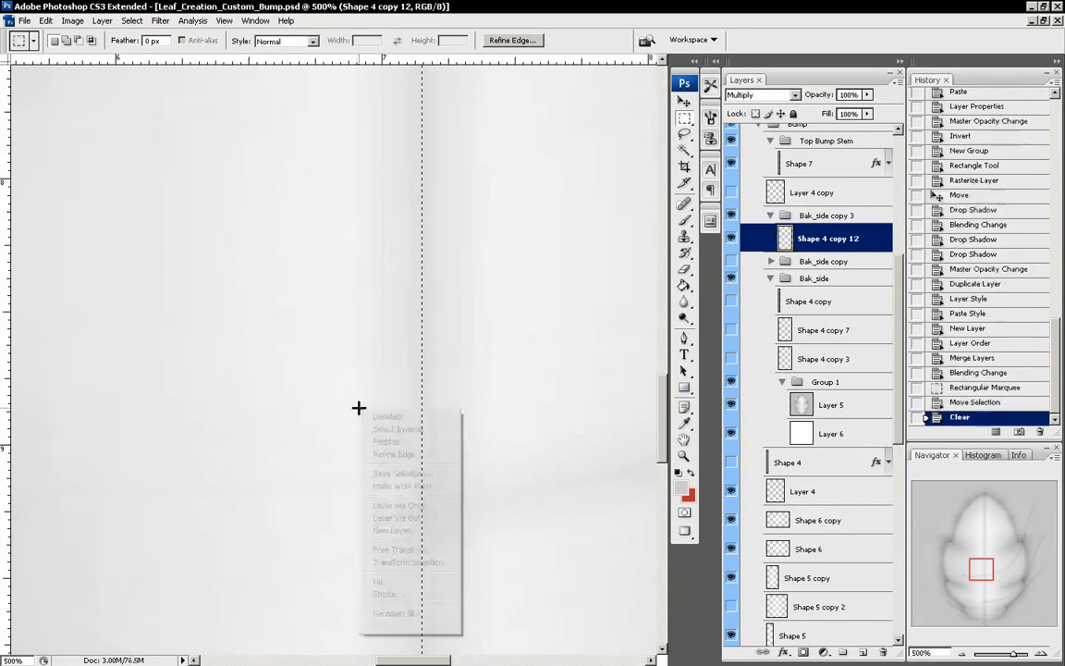
click(370, 413)
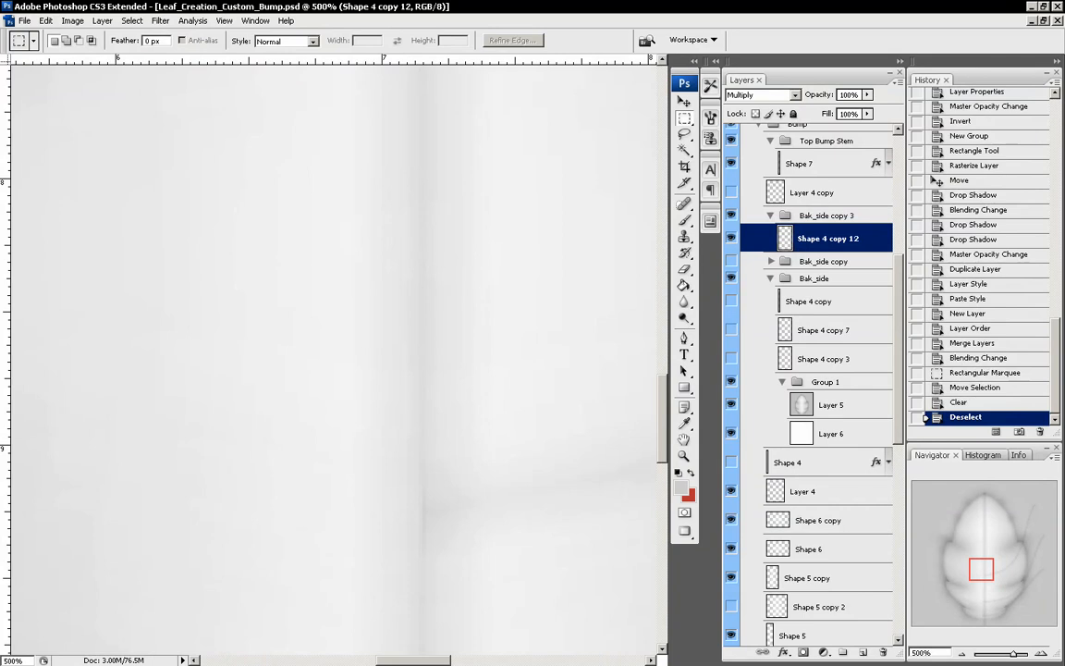
Erase the side vein ends that extend past the leaf's right edge with the Eraser tool
click(963, 652)
click(963, 652)
click(963, 652)
click(964, 652)
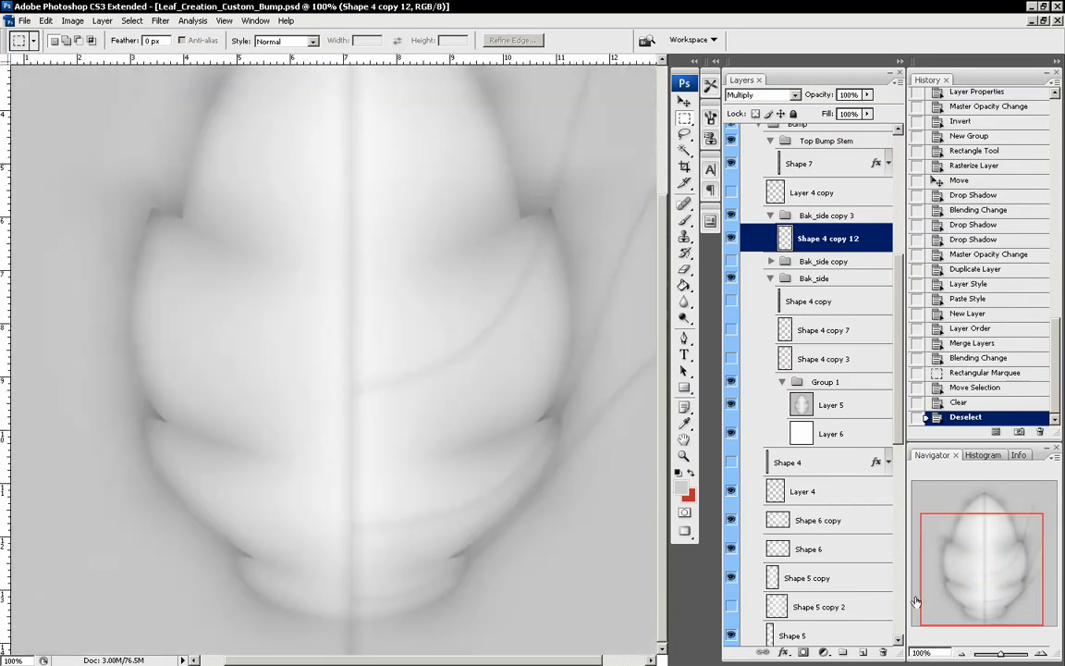
drag(955, 536, 967, 526)
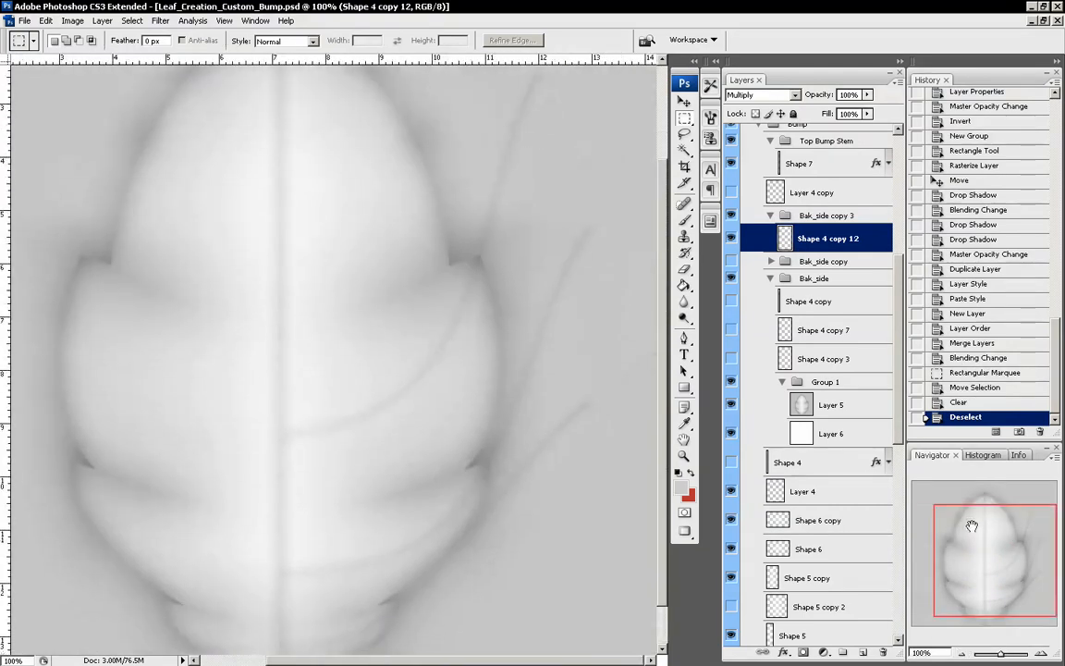
key(e)
mouse_move(514, 138)
mouse_down()
mouse_move(506, 195)
mouse_move(519, 233)
mouse_move(541, 221)
mouse_move(569, 309)
mouse_move(580, 435)
mouse_move(541, 452)
mouse_move(552, 432)
mouse_move(504, 421)
mouse_move(546, 491)
mouse_move(448, 613)
mouse_move(434, 600)
mouse_move(488, 571)
mouse_move(524, 515)
mouse_move(566, 326)
mouse_move(559, 296)
mouse_up()
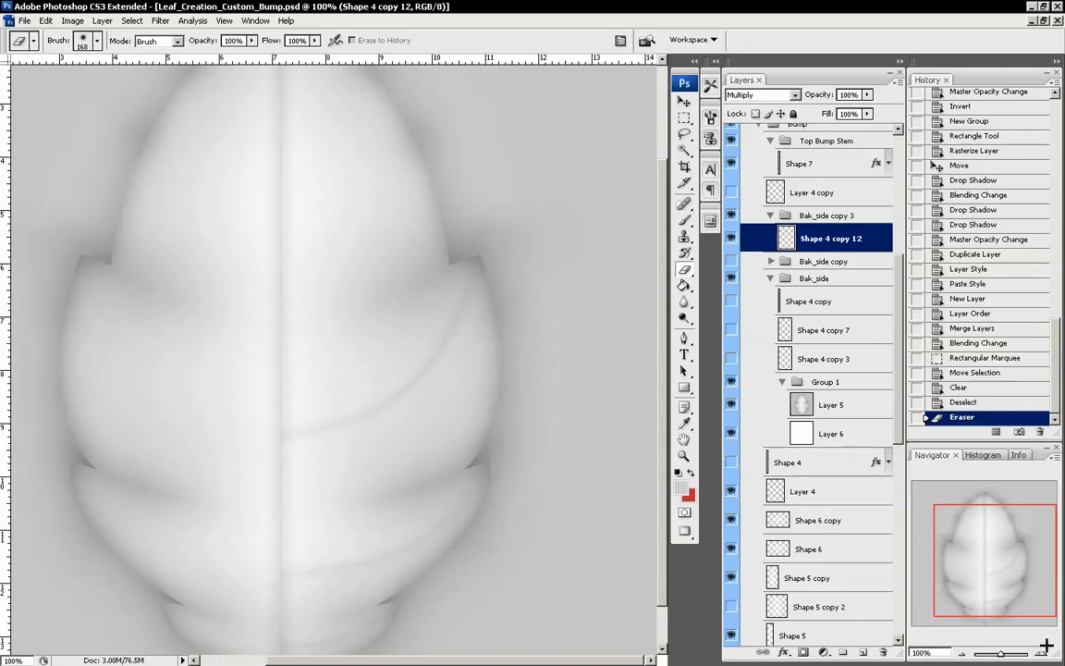
Duplicate the right-hand side veins, flip the copy horizontally and place it on the left half so both meet at the stem
key(ctrl+plus)
key(ctrl+plus)
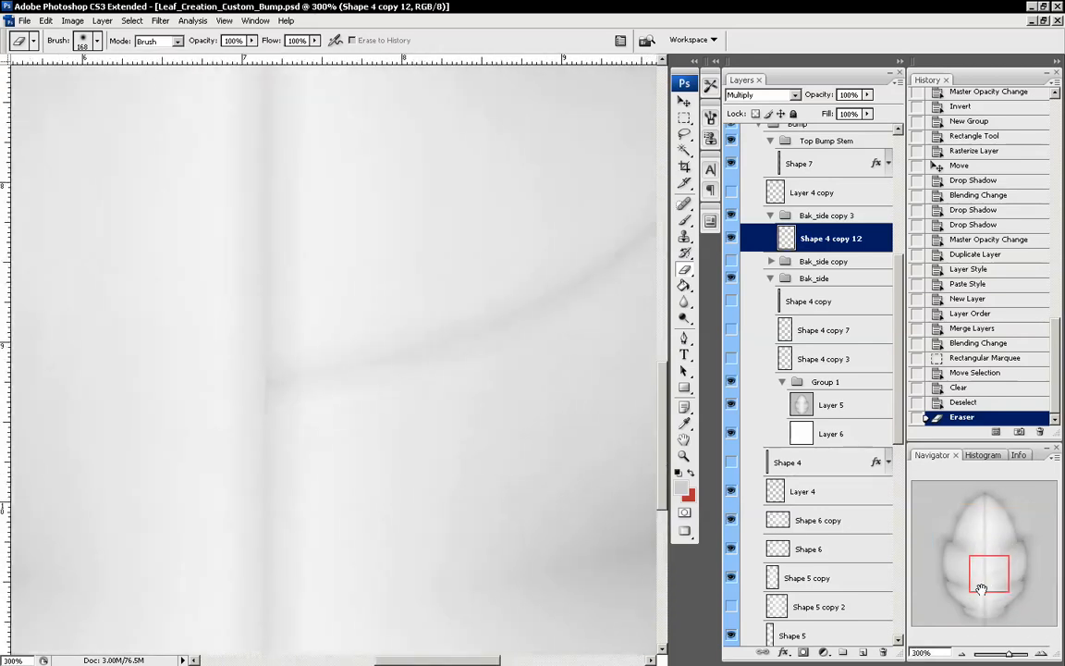
click(960, 653)
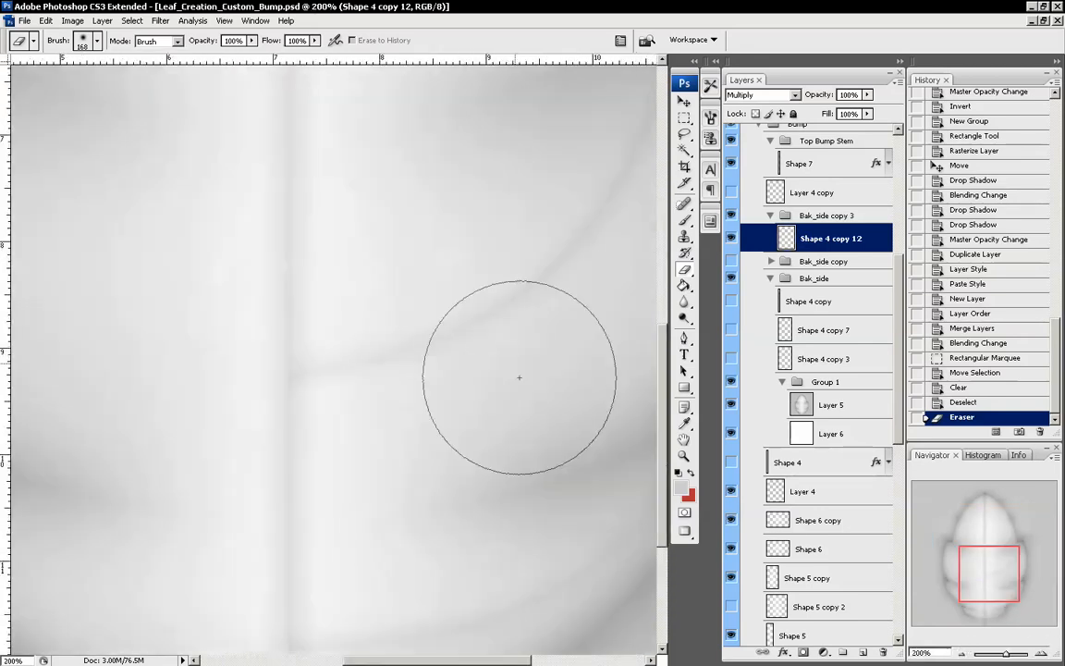
key(v)
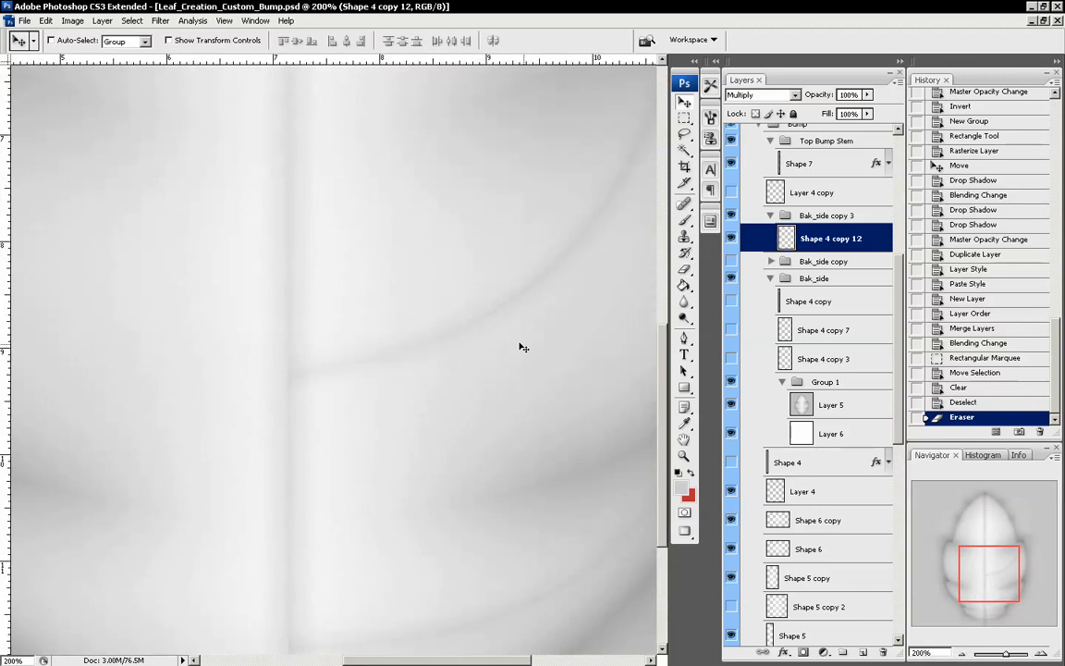
drag(569, 382, 416, 378)
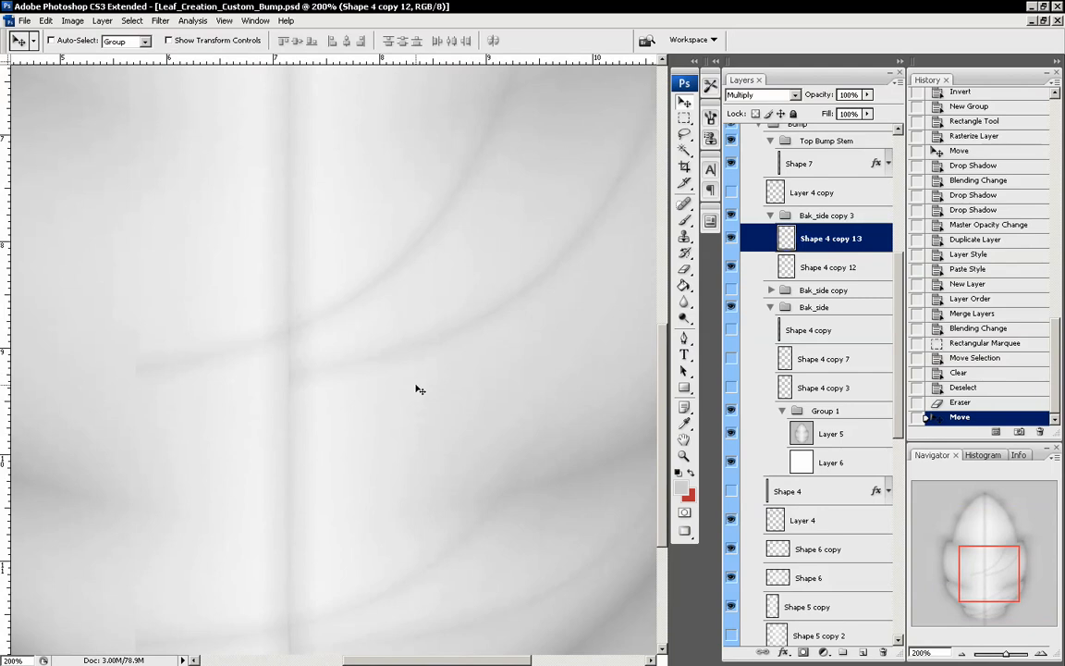
key(ctrl+t)
right_click(364, 340)
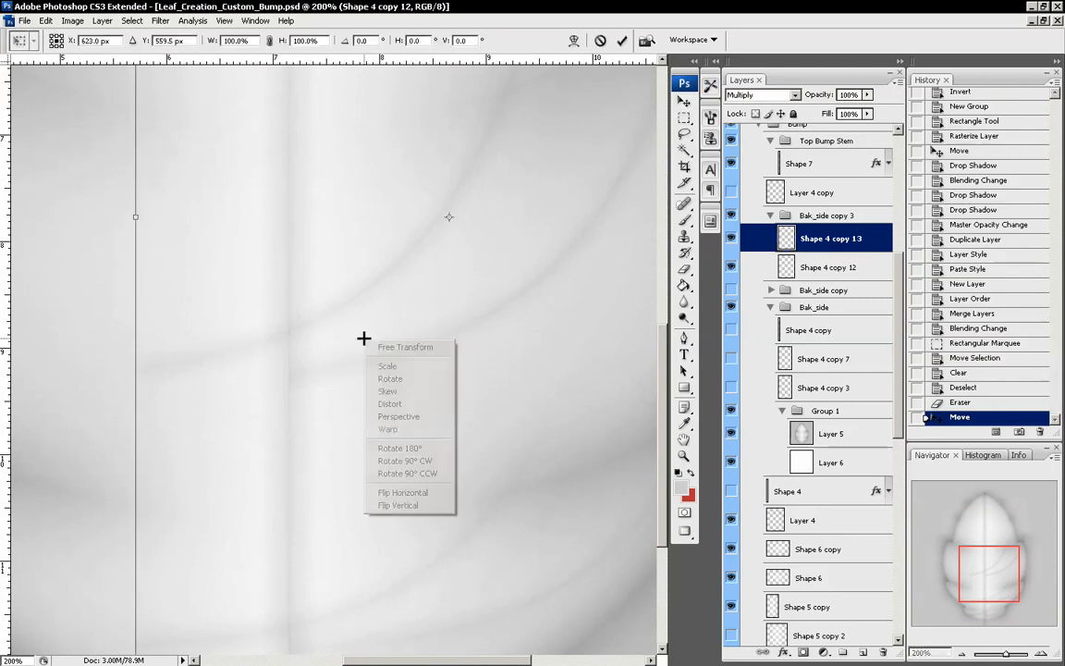
click(441, 493)
drag(518, 380, 239, 371)
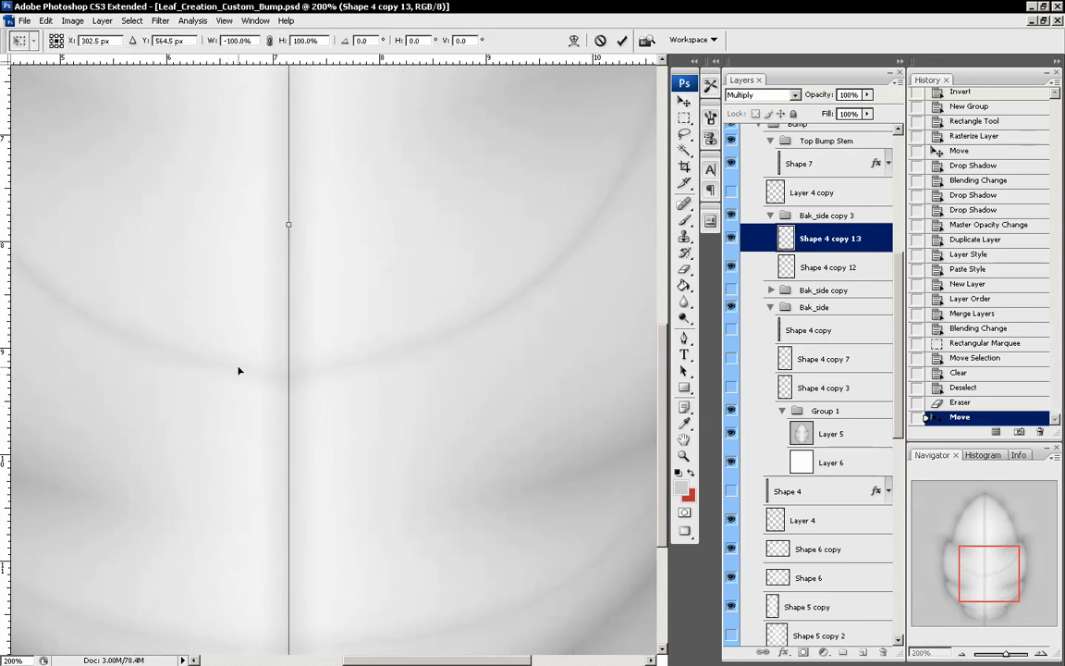
key(Return)
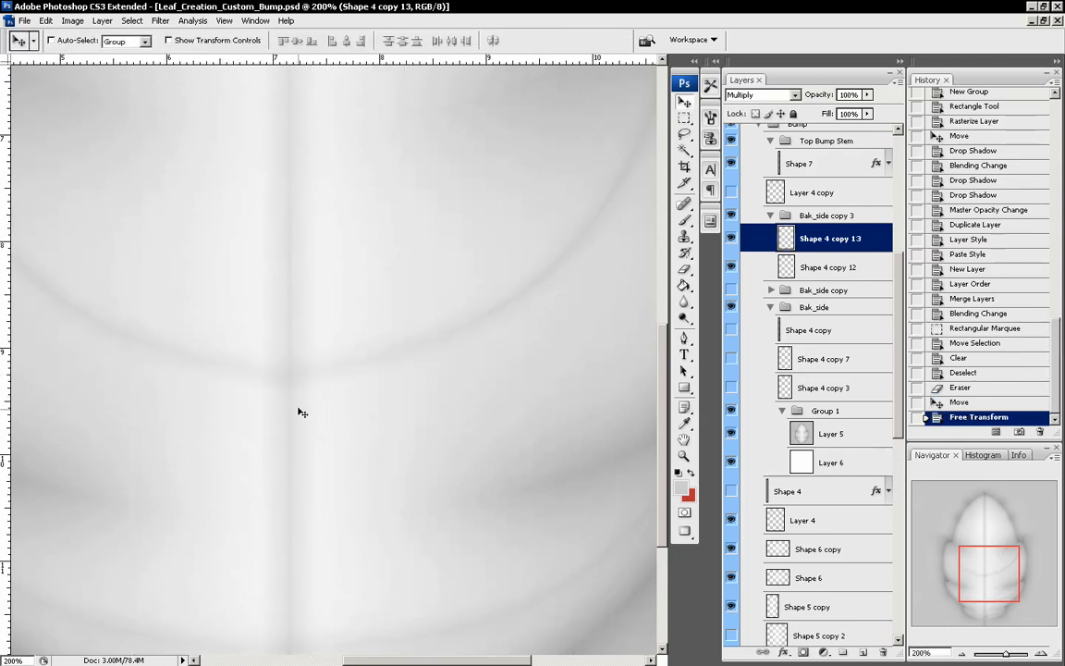
Check the mirrored veins at the stem seam and show the Med layer in the Middle Shadow group
click(1042, 653)
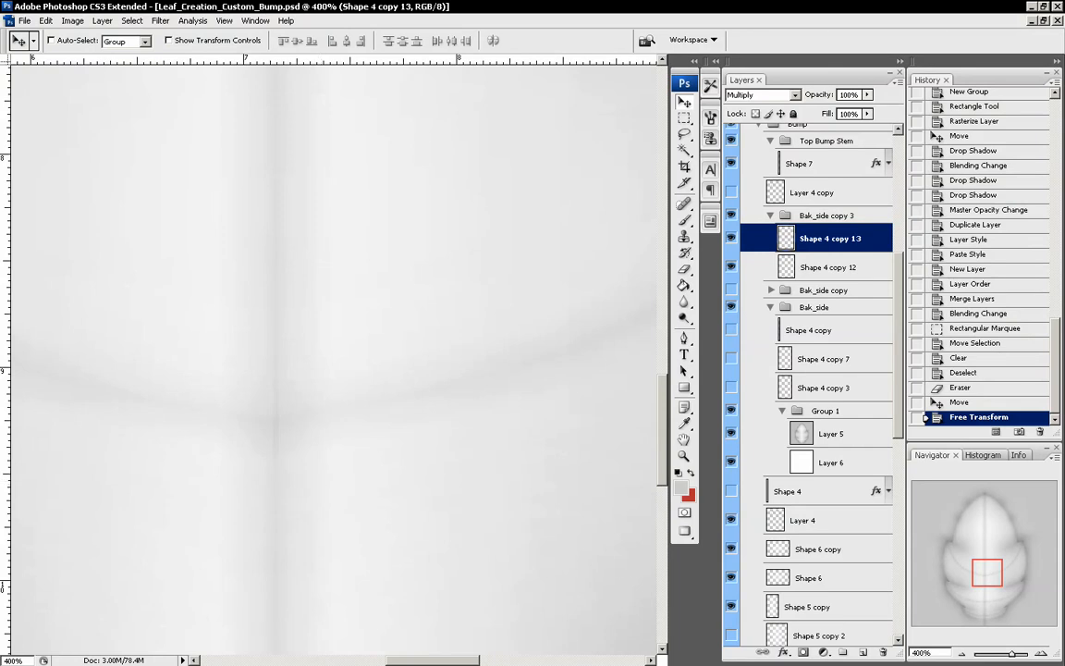
click(962, 653)
click(962, 652)
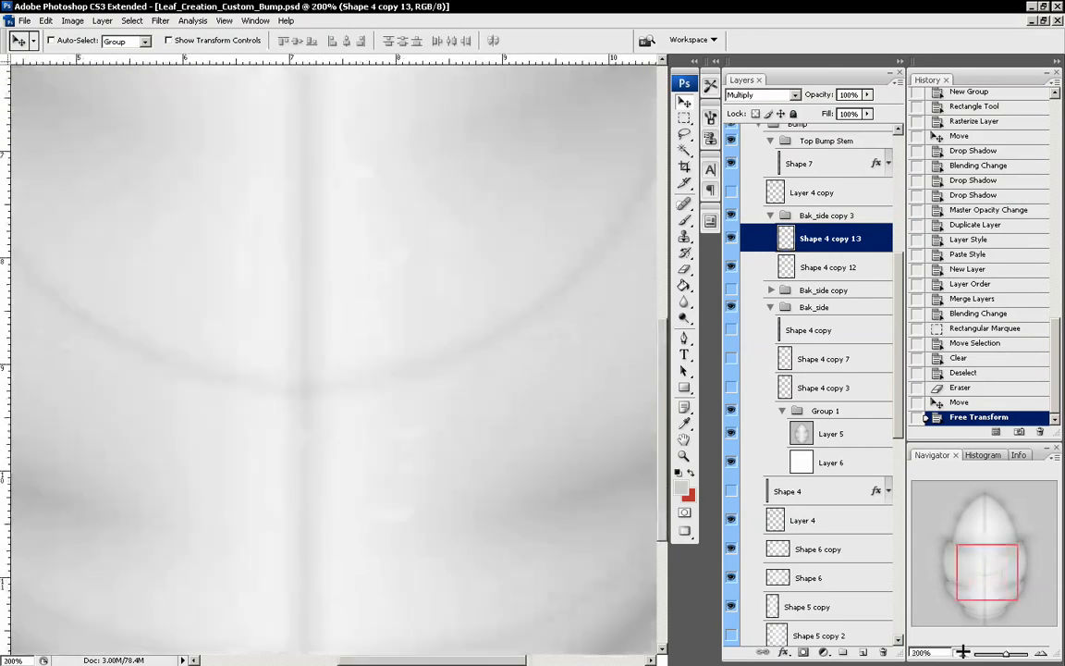
click(962, 652)
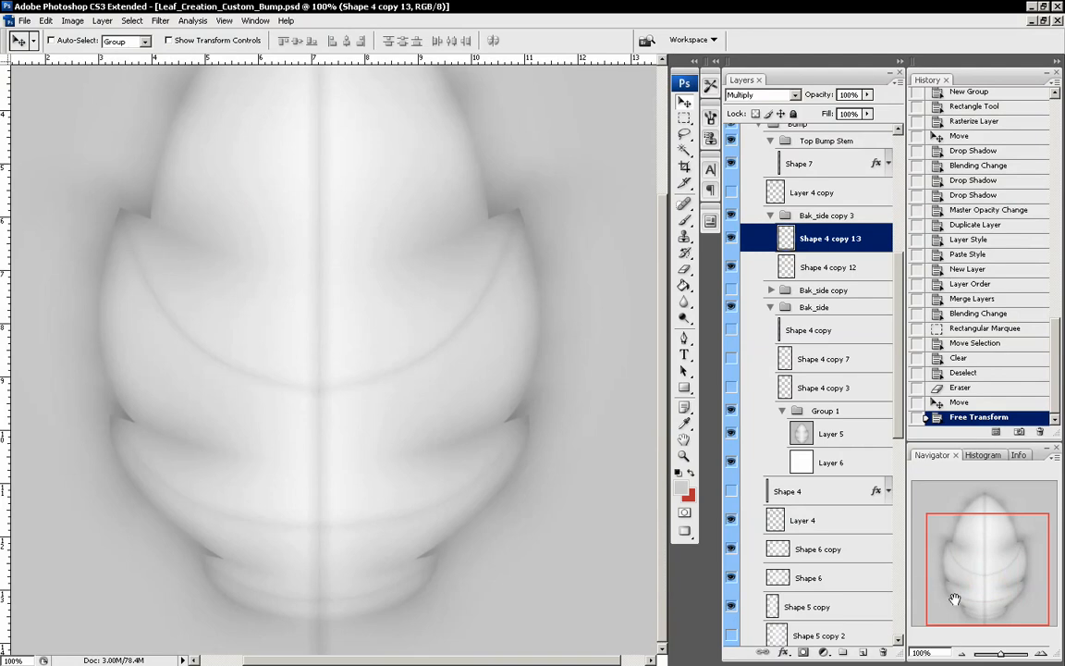
click(961, 653)
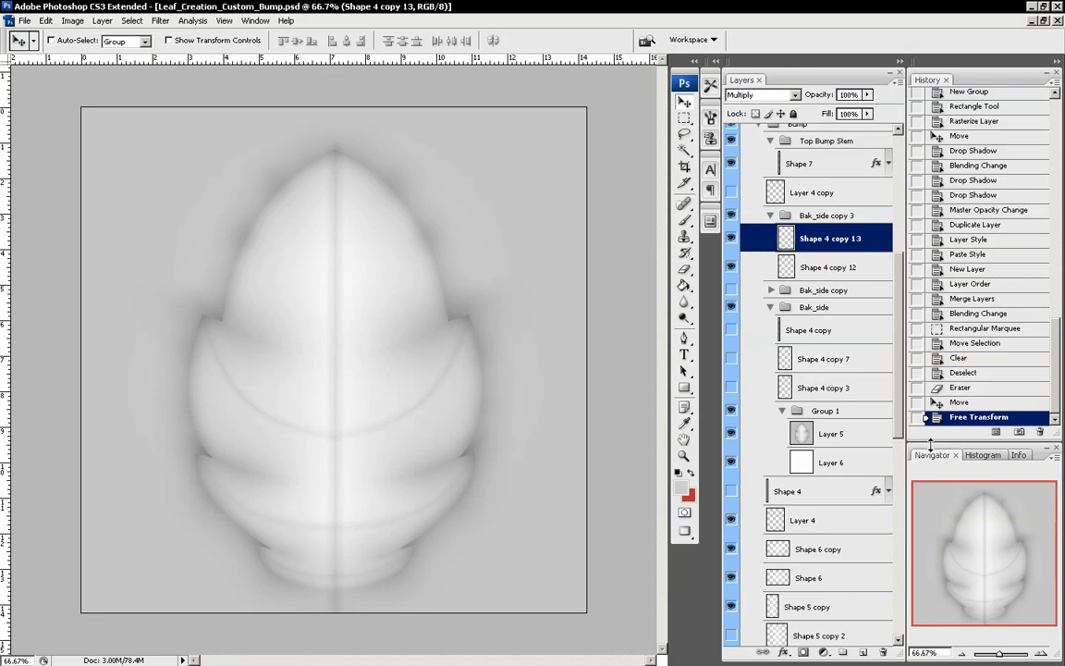
drag(899, 408, 896, 231)
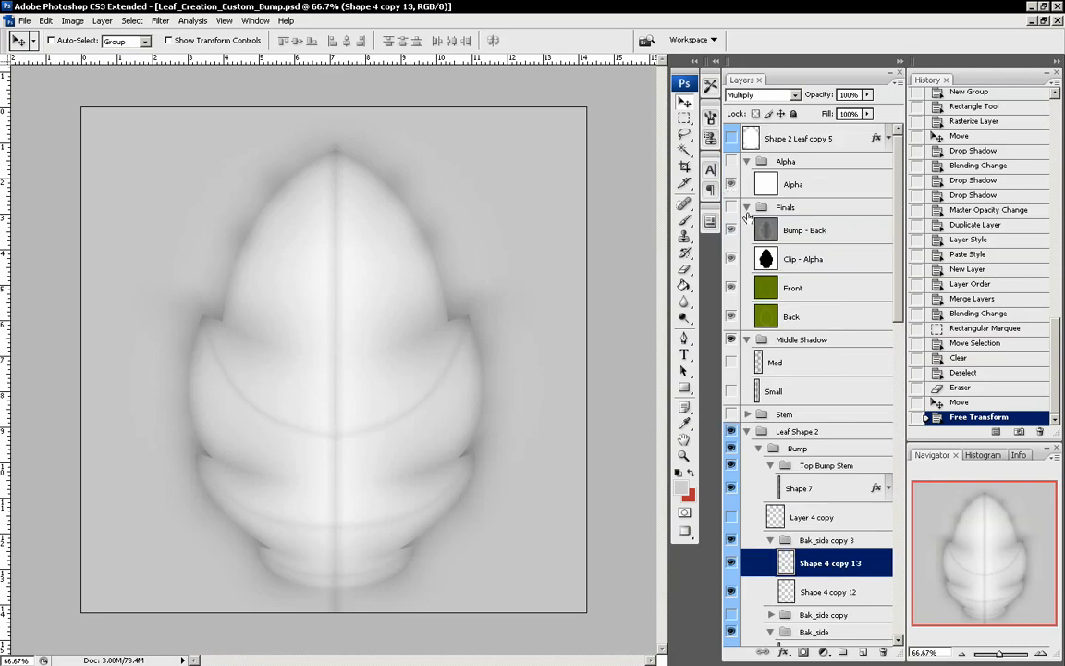
click(731, 362)
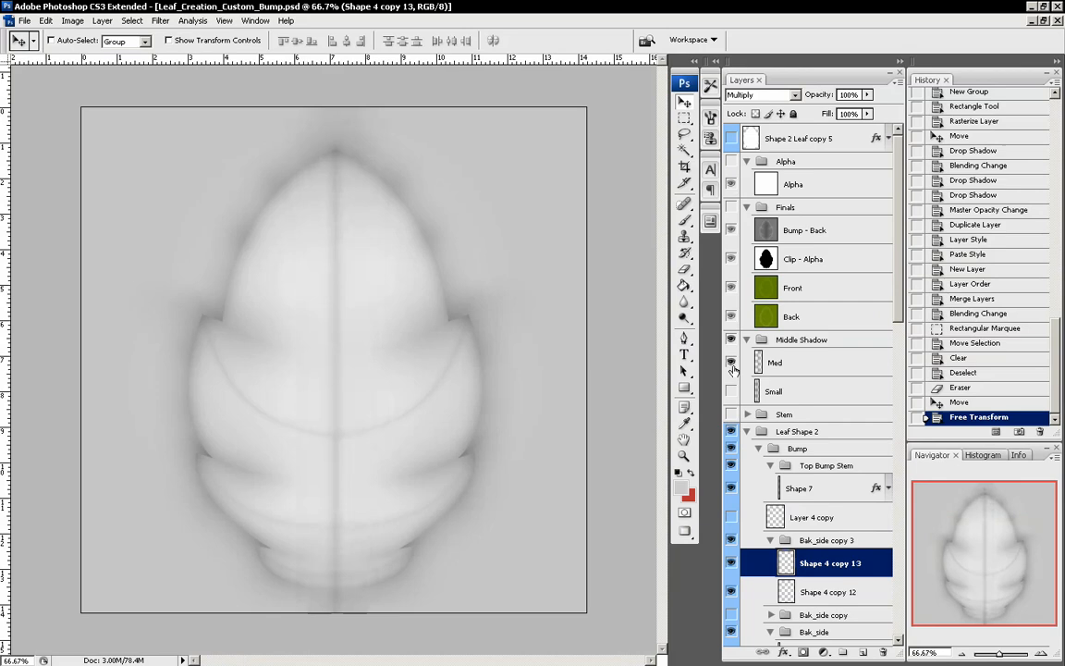
Lower the opacity of the Med layer in the Middle Shadow group to 9%
click(787, 364)
click(868, 95)
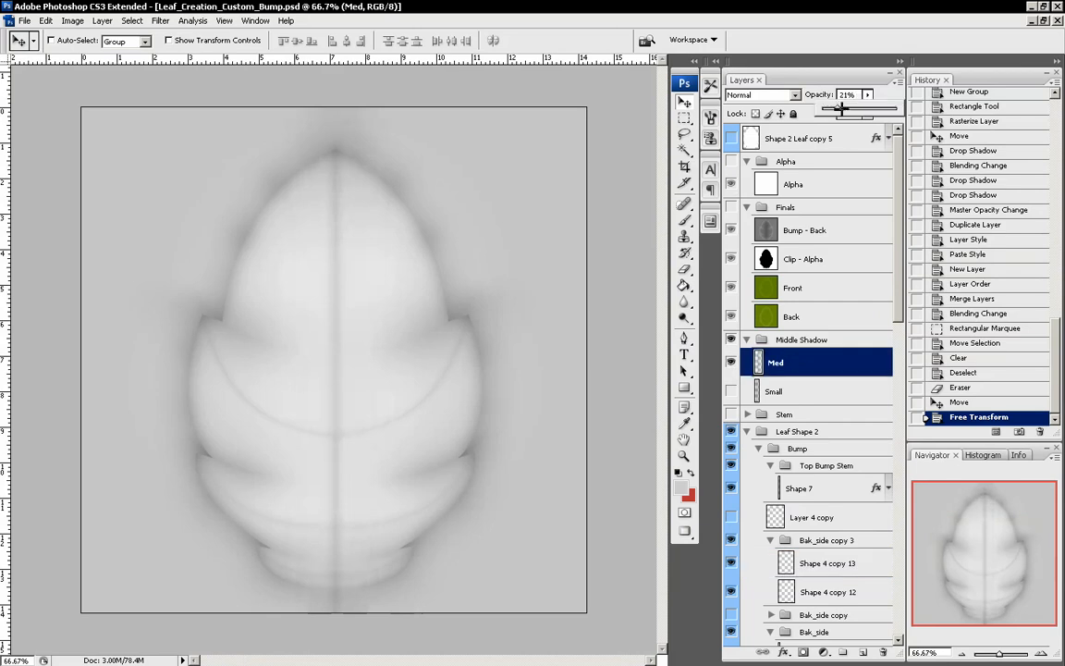
drag(842, 109, 829, 128)
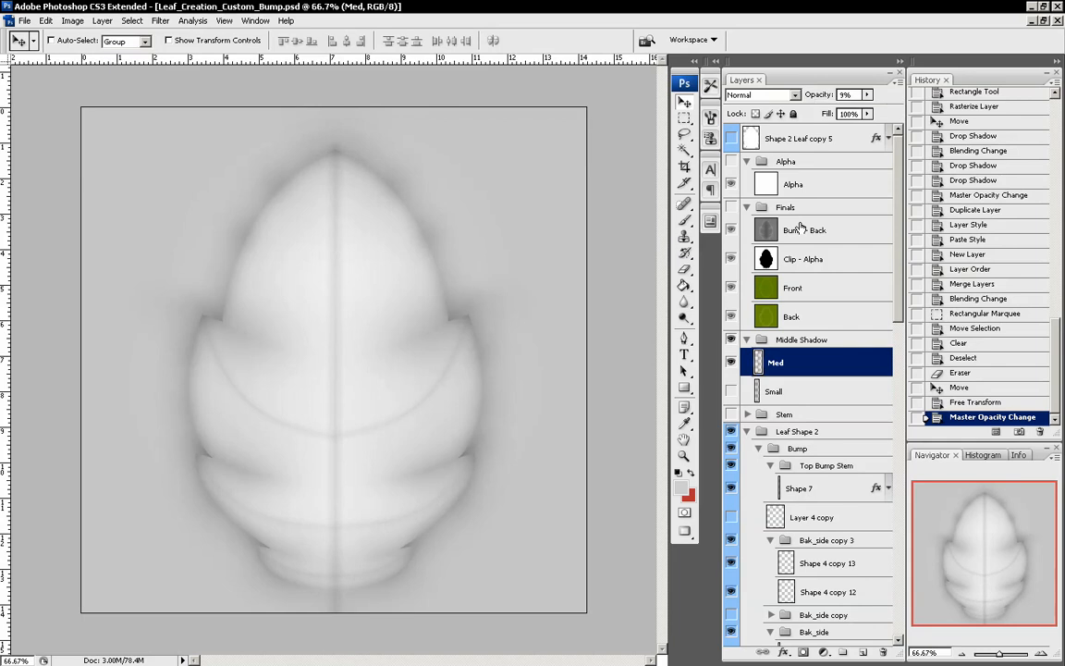
Hide the Med layer, show the Small layer in the Middle Shadow group instead and set its opacity to 37%
click(731, 362)
click(732, 392)
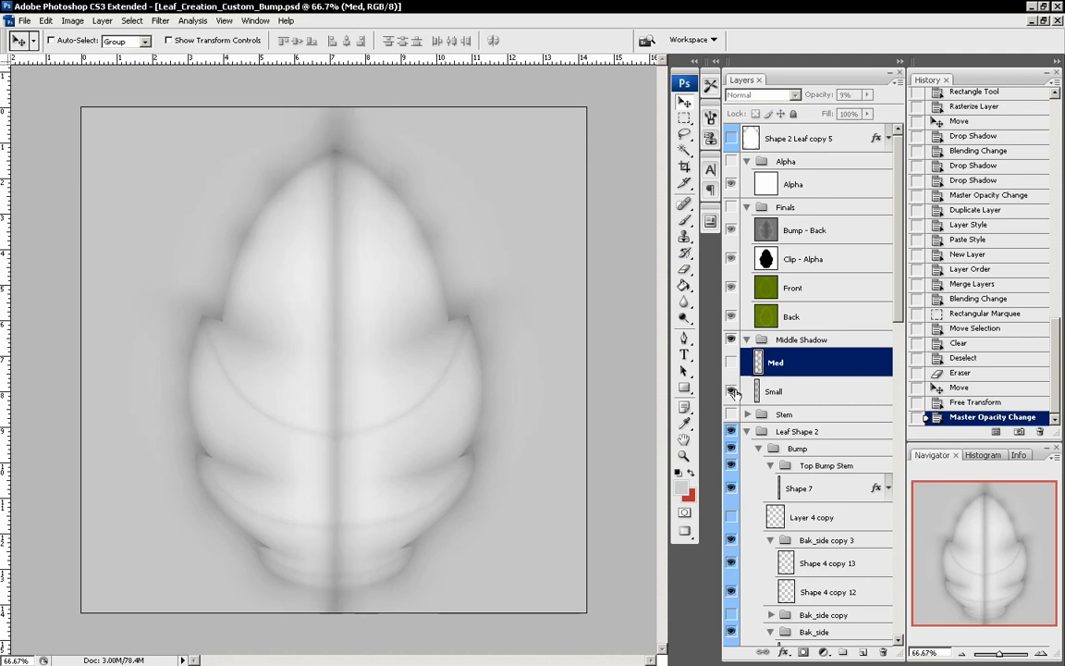
click(781, 393)
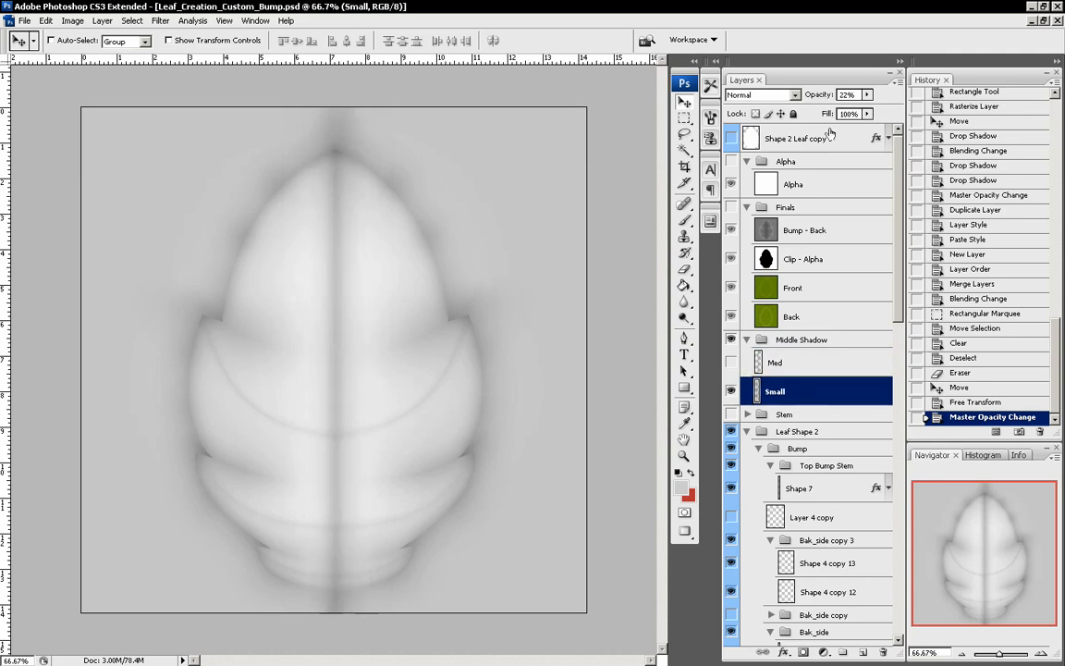
mouse_move(867, 94)
mouse_down()
mouse_move(822, 102)
mouse_move(849, 106)
mouse_up()
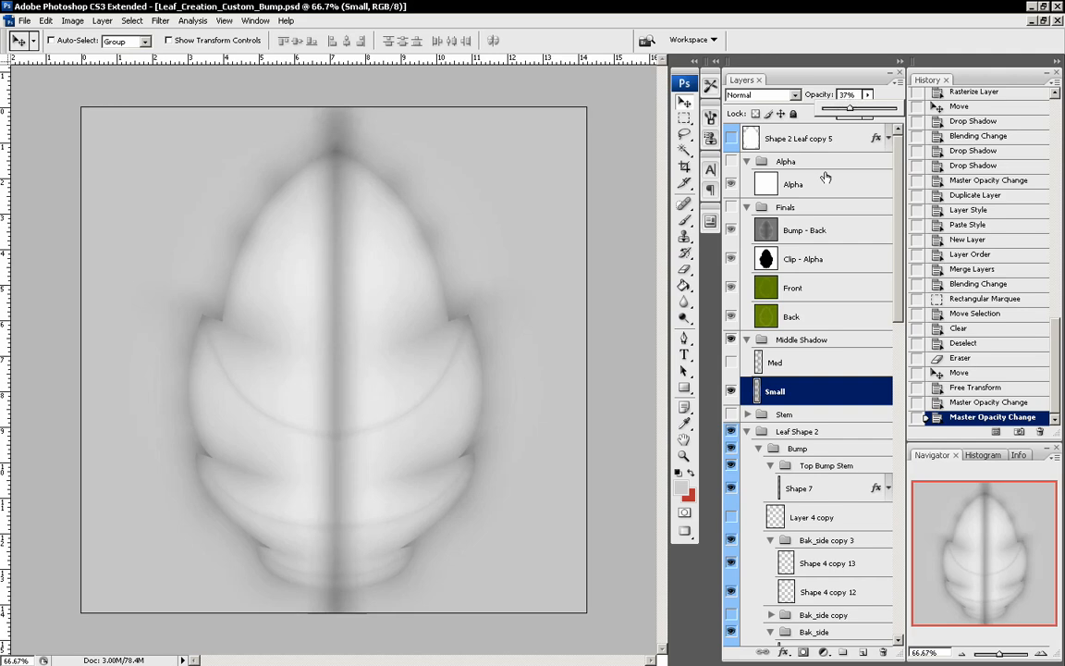
Soften the Small middle shadow with a Gaussian Blur of 30.8 pixels, comparing it with the unblurred version before applying
click(161, 20)
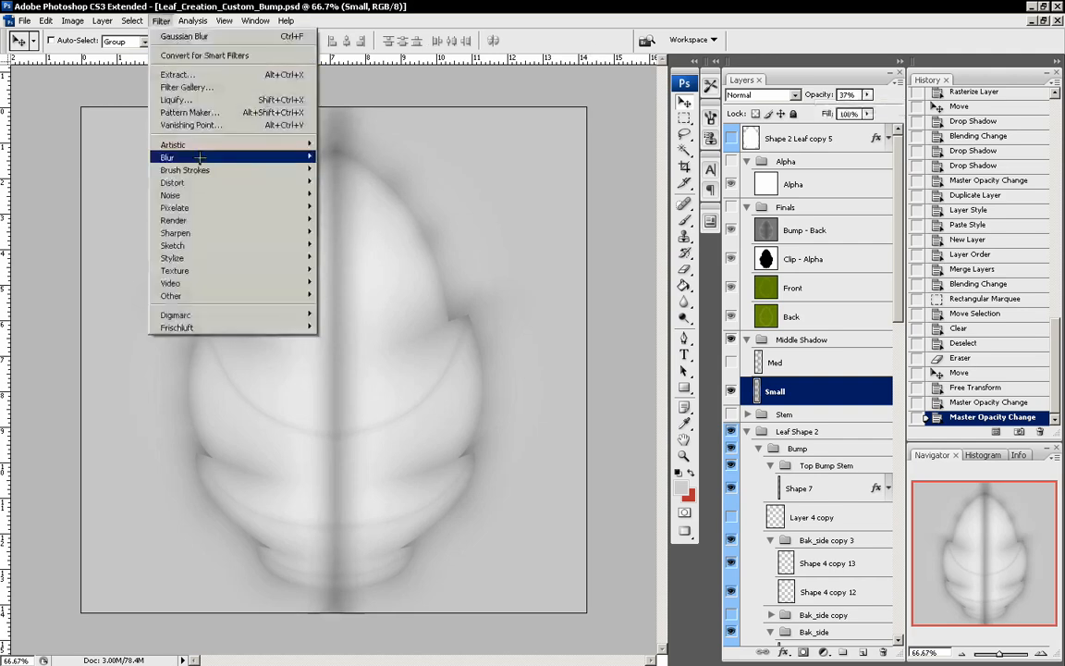
mouse_move(278, 157)
click(359, 207)
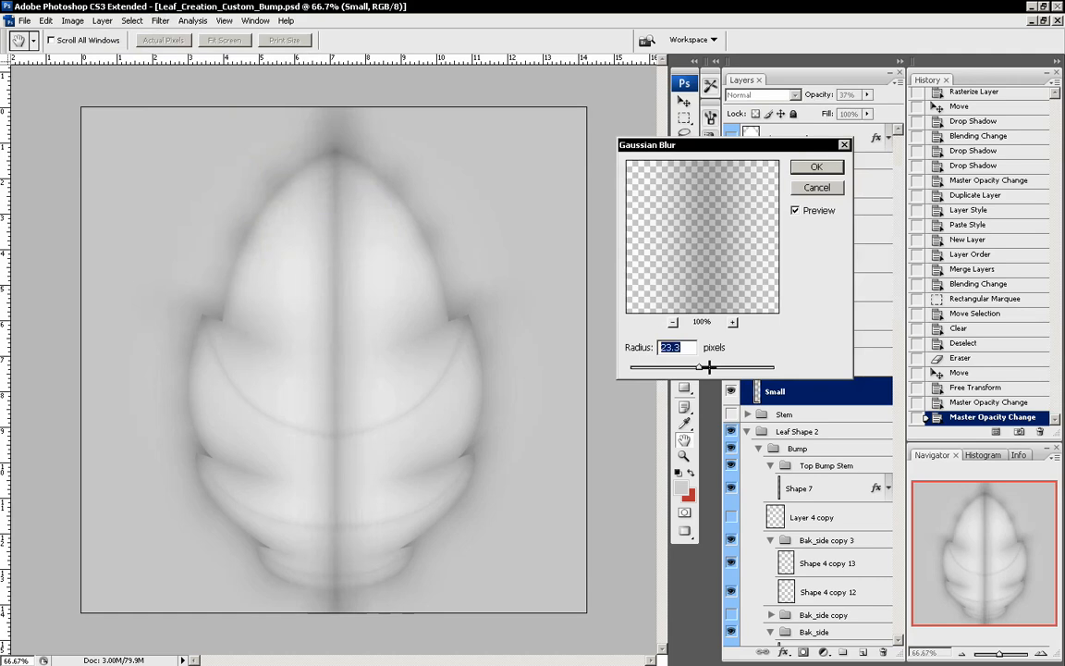
drag(709, 367, 705, 366)
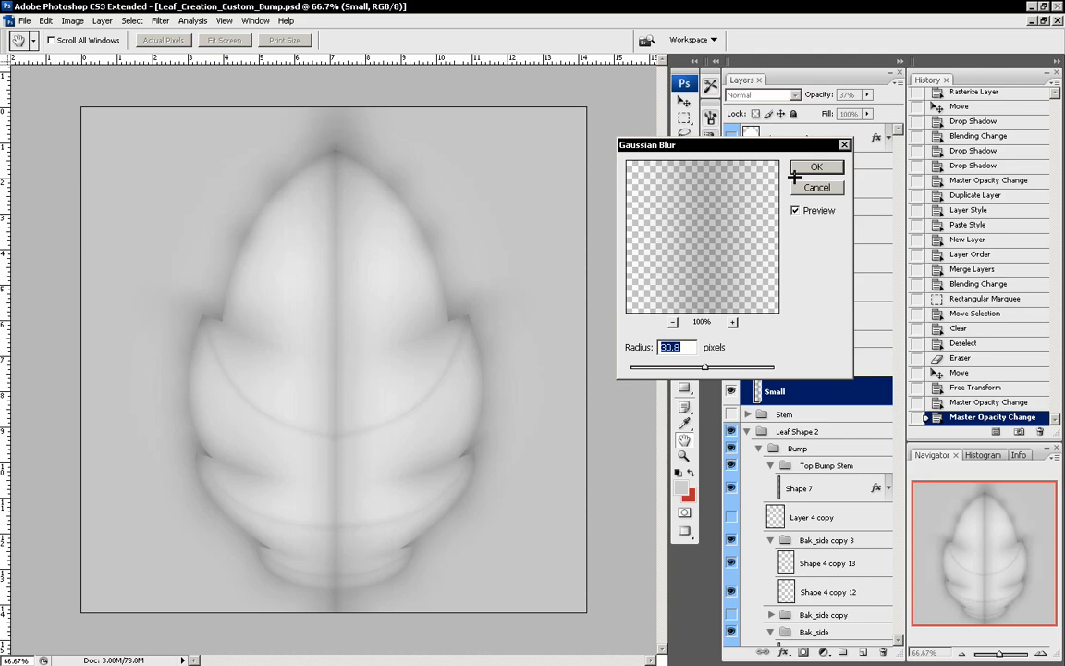
click(795, 210)
click(794, 209)
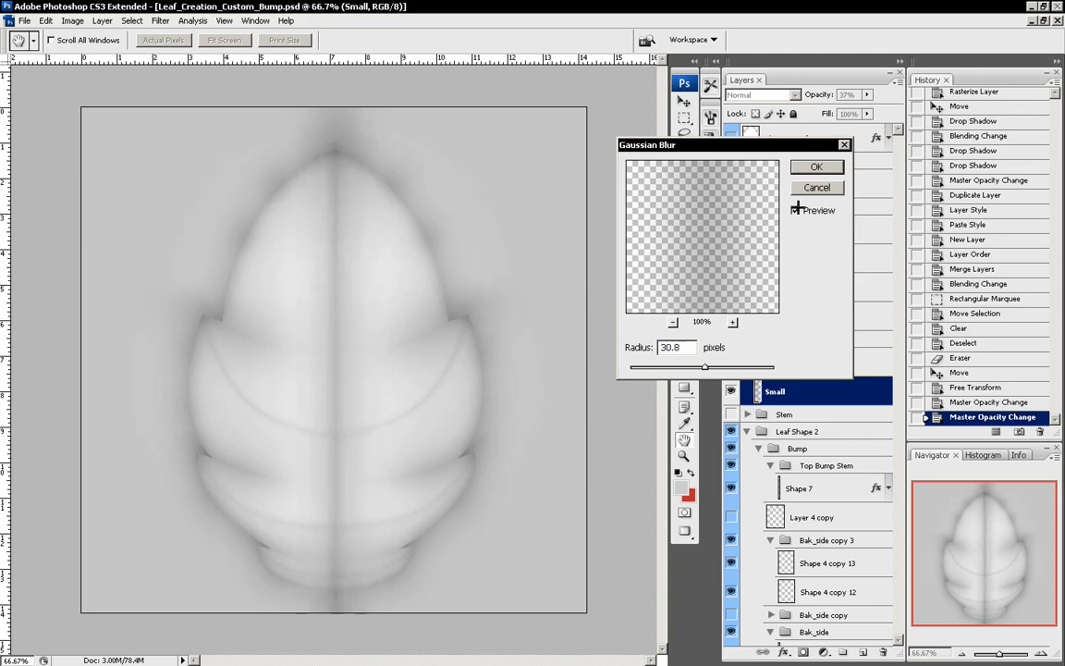
click(815, 164)
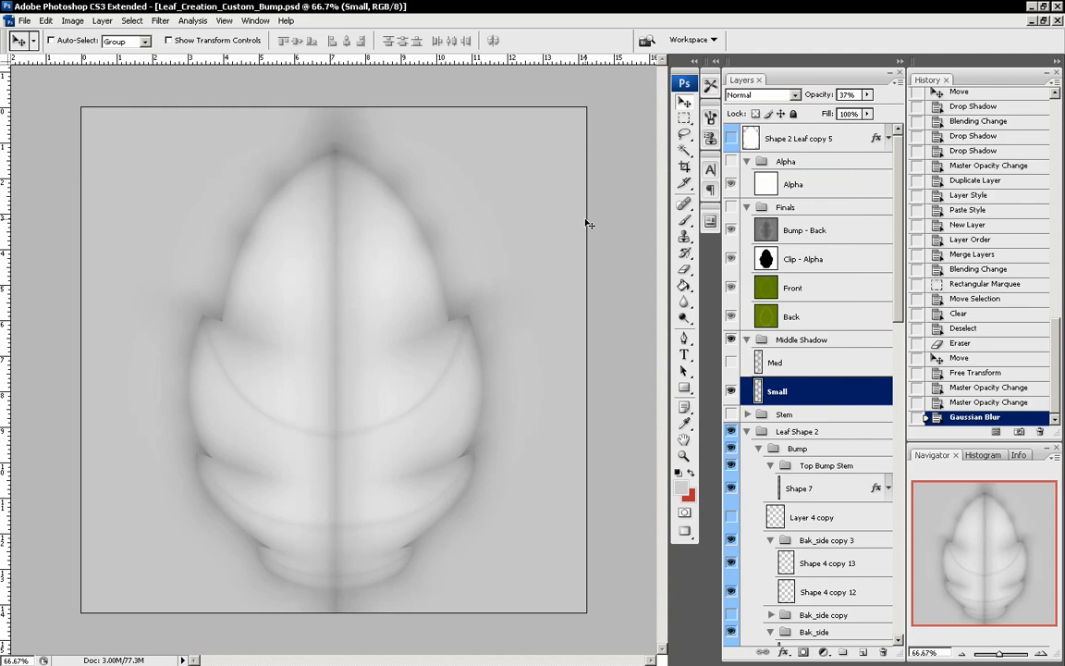
Flatten the image, discarding the hidden layers, and select the entire canvas for copying
click(72, 20)
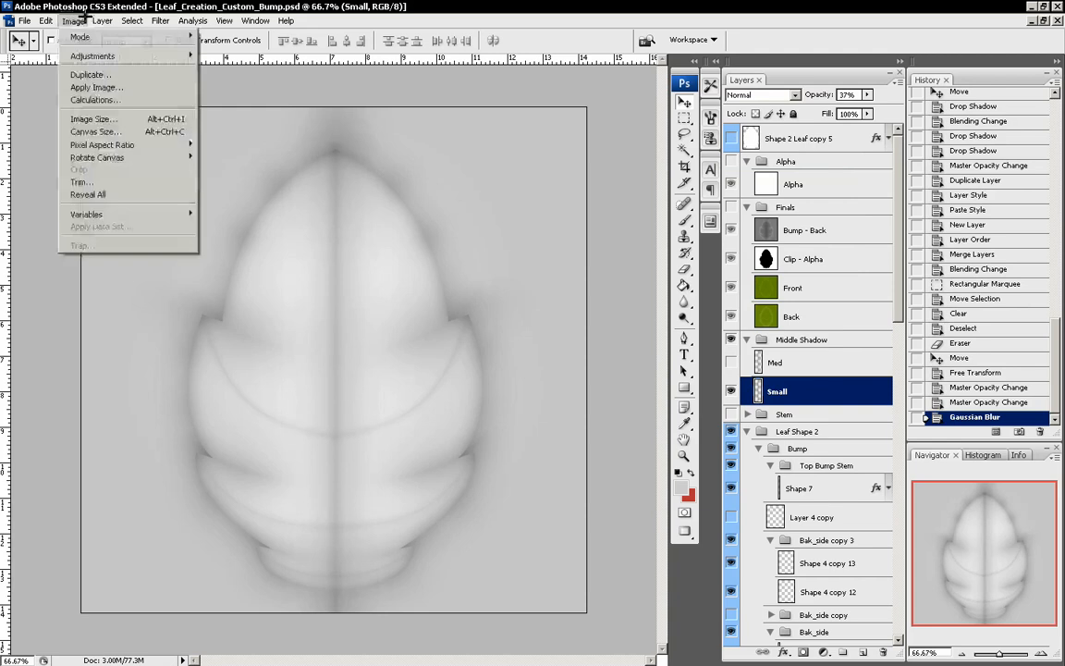
click(127, 487)
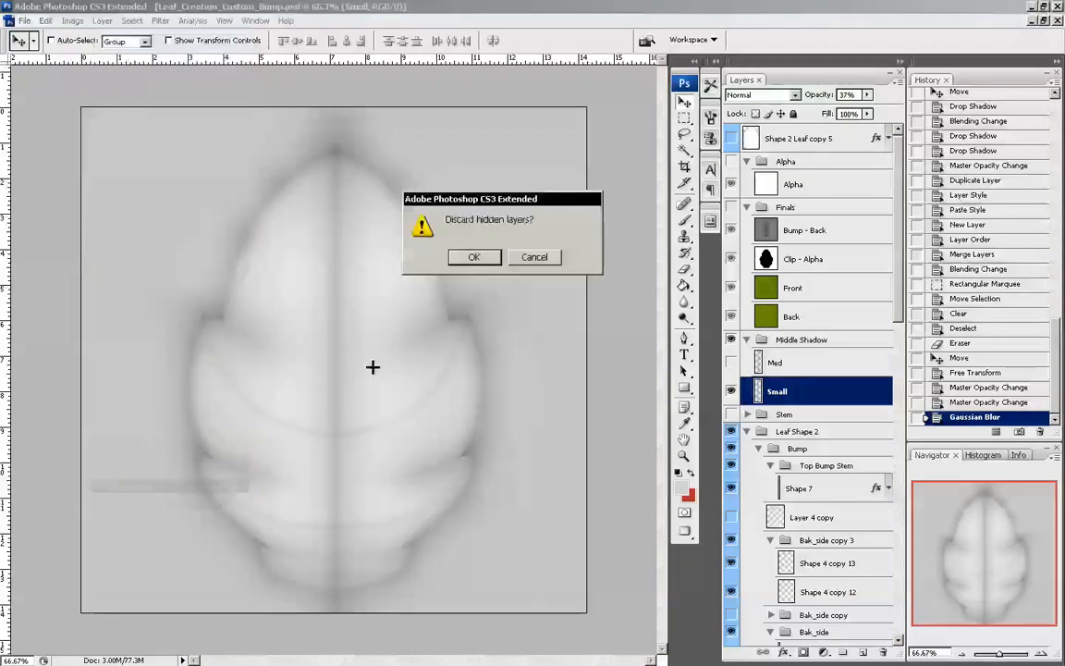
click(470, 258)
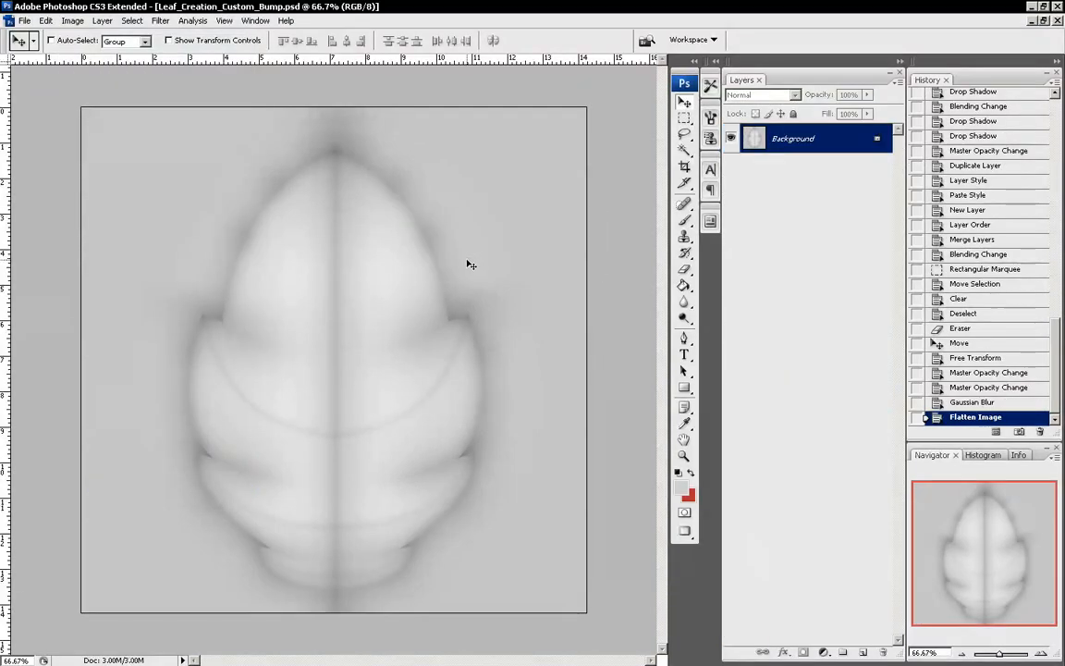
key(ctrl+a)
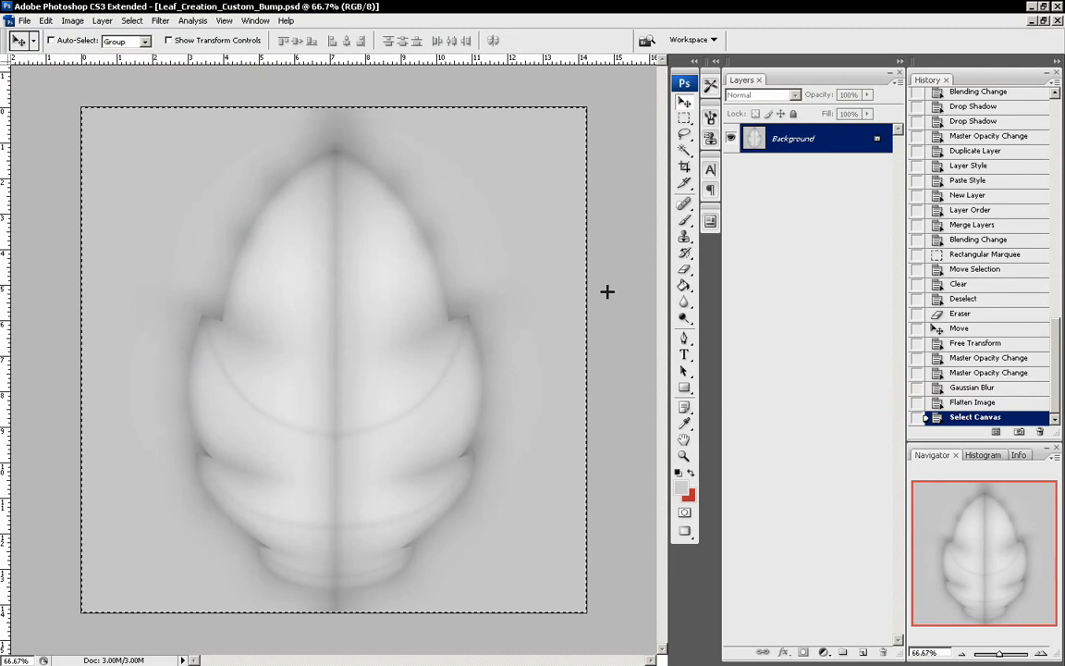
Remove the flattening from the history to restore the layers, and paste the flattened copy into the Finals group
right_click(1005, 402)
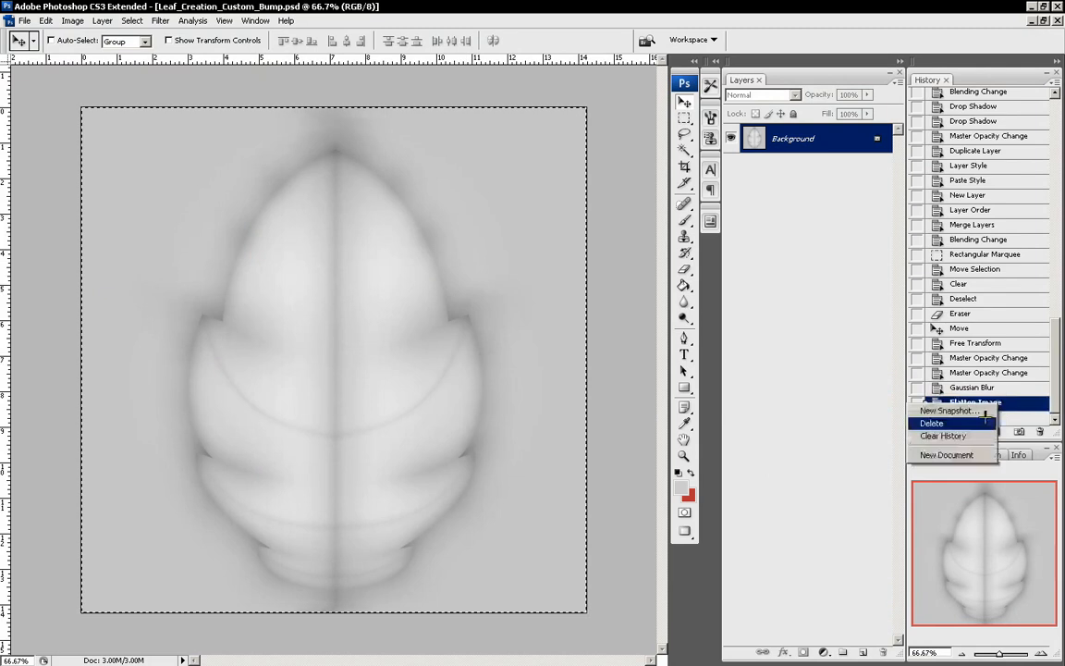
click(952, 420)
click(479, 258)
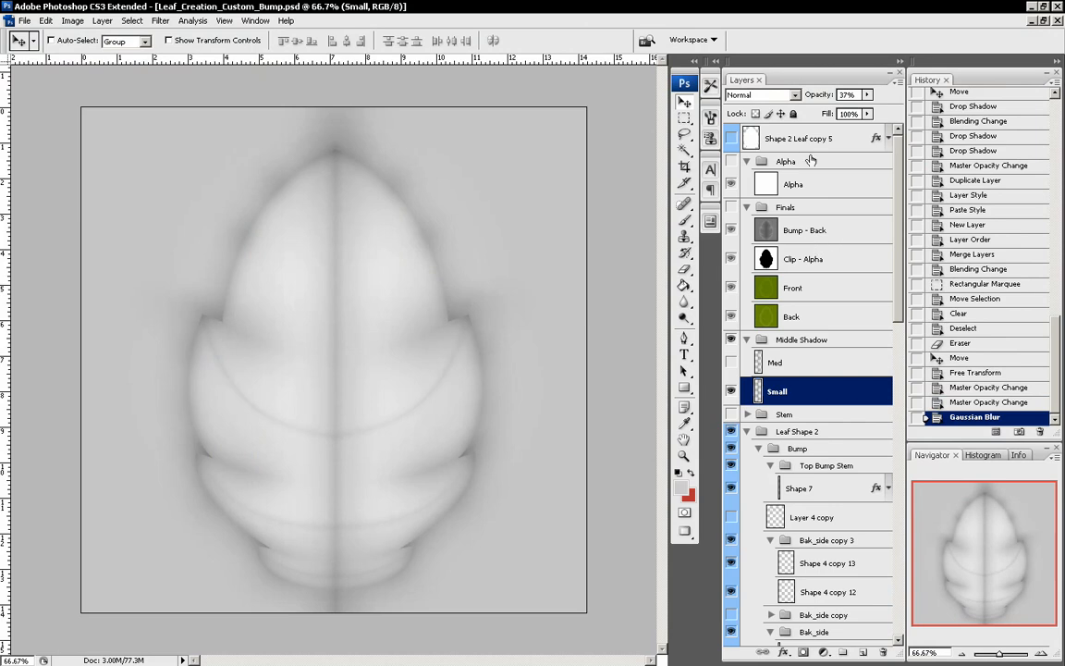
click(816, 208)
key(ctrl+v)
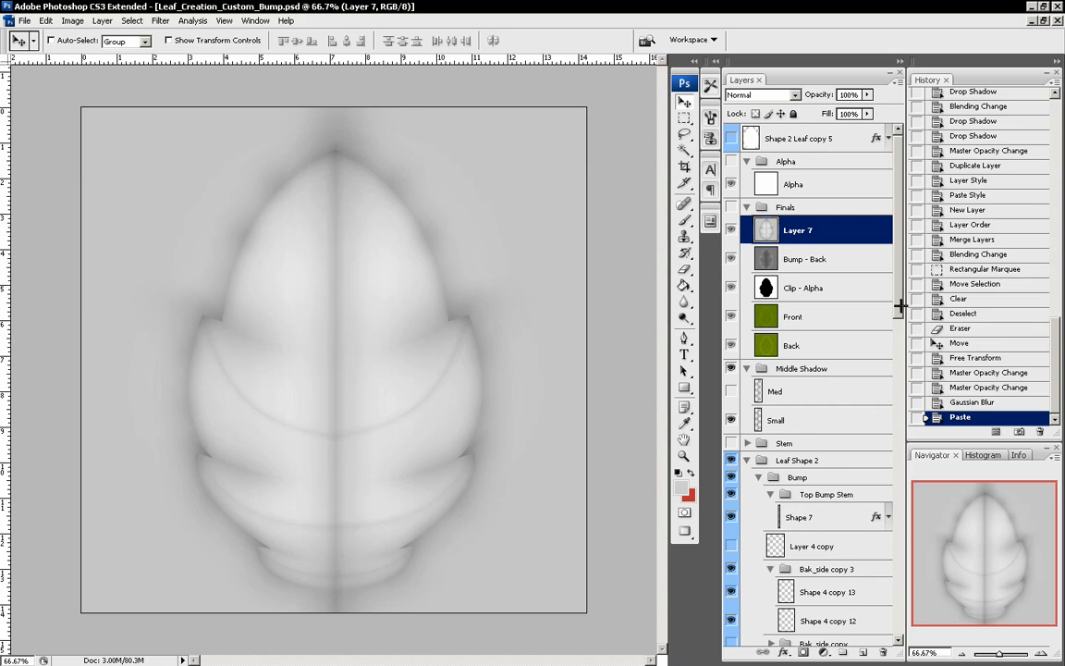
Hide the whole Middle Shadow group
drag(900, 305, 900, 623)
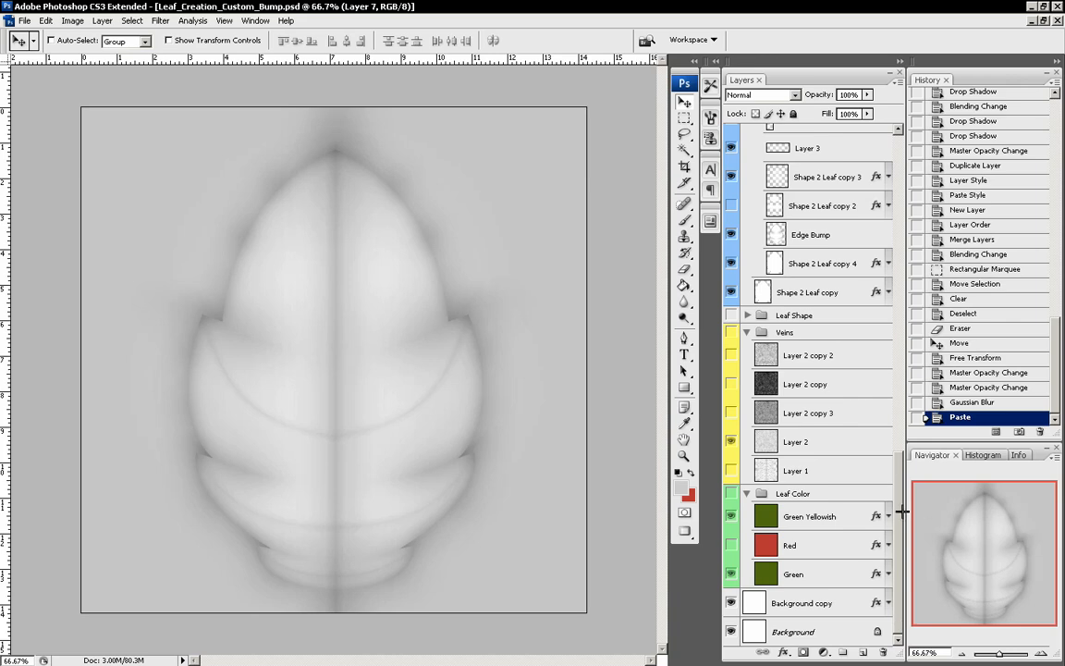
drag(899, 507, 896, 288)
scroll(744, 222, up, 4)
scroll(758, 255, down, 4)
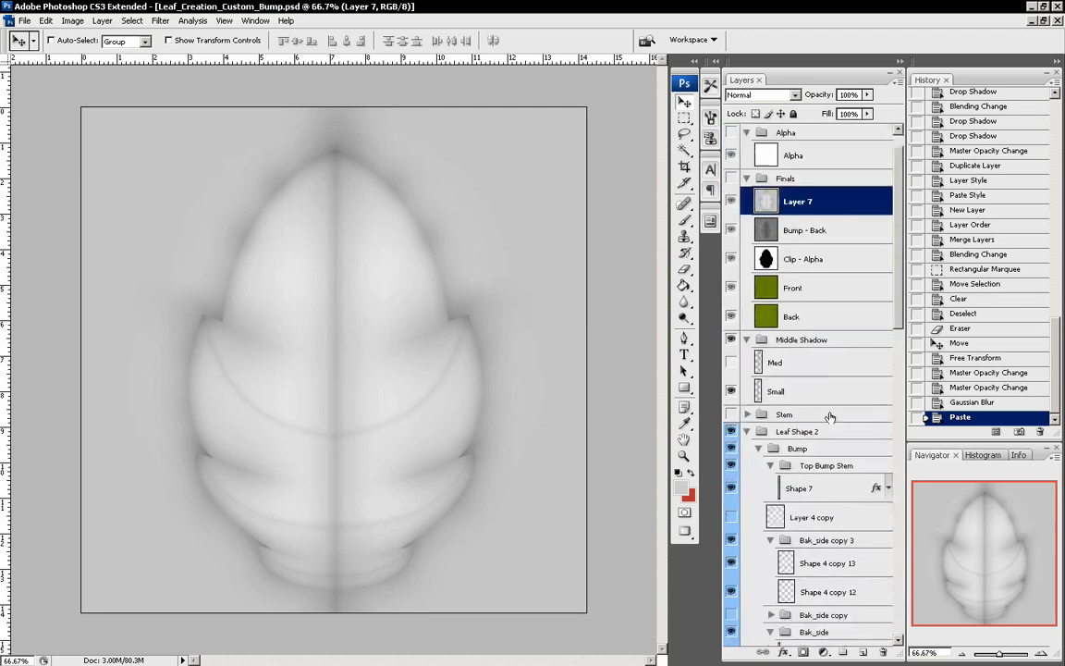
scroll(823, 416, down, 3)
scroll(823, 413, down, 1)
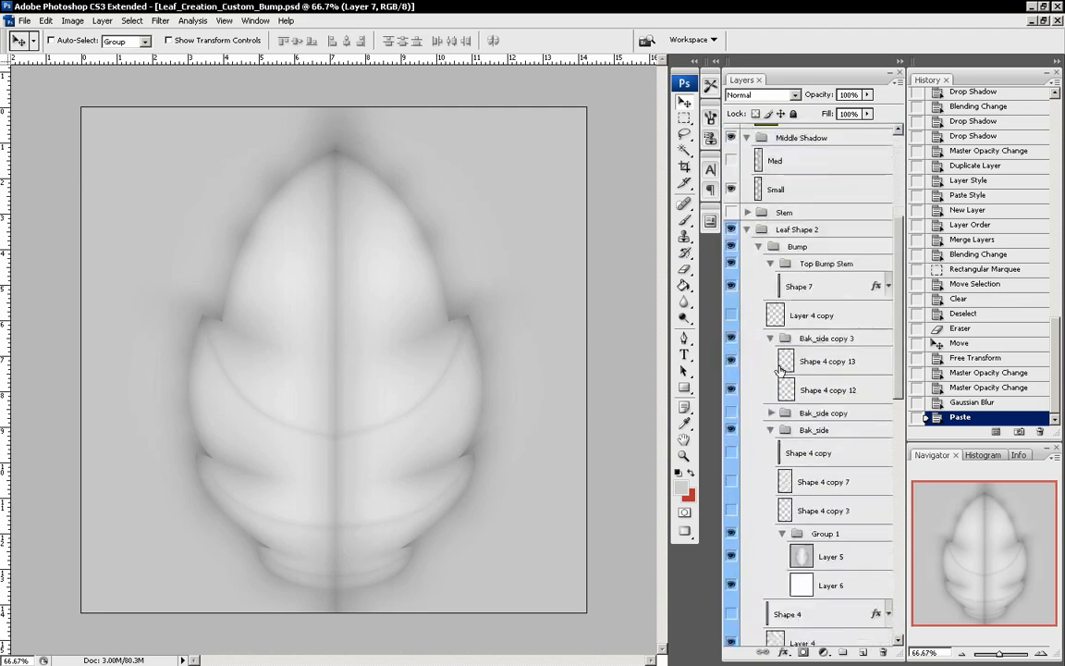
scroll(790, 393, up, 1)
scroll(781, 368, up, 2)
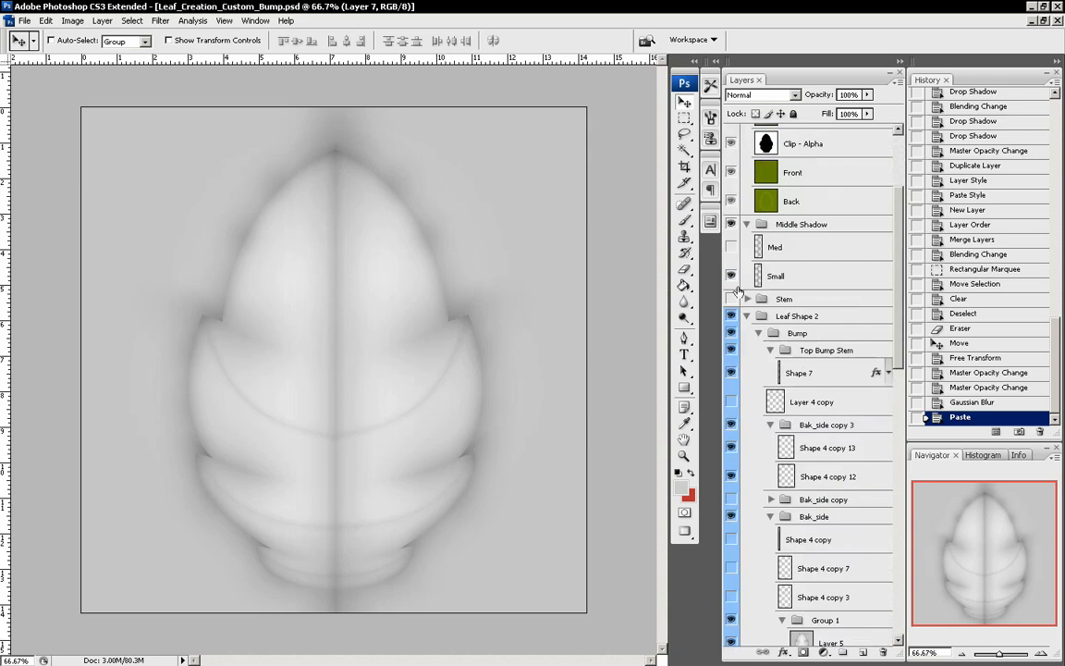
click(730, 224)
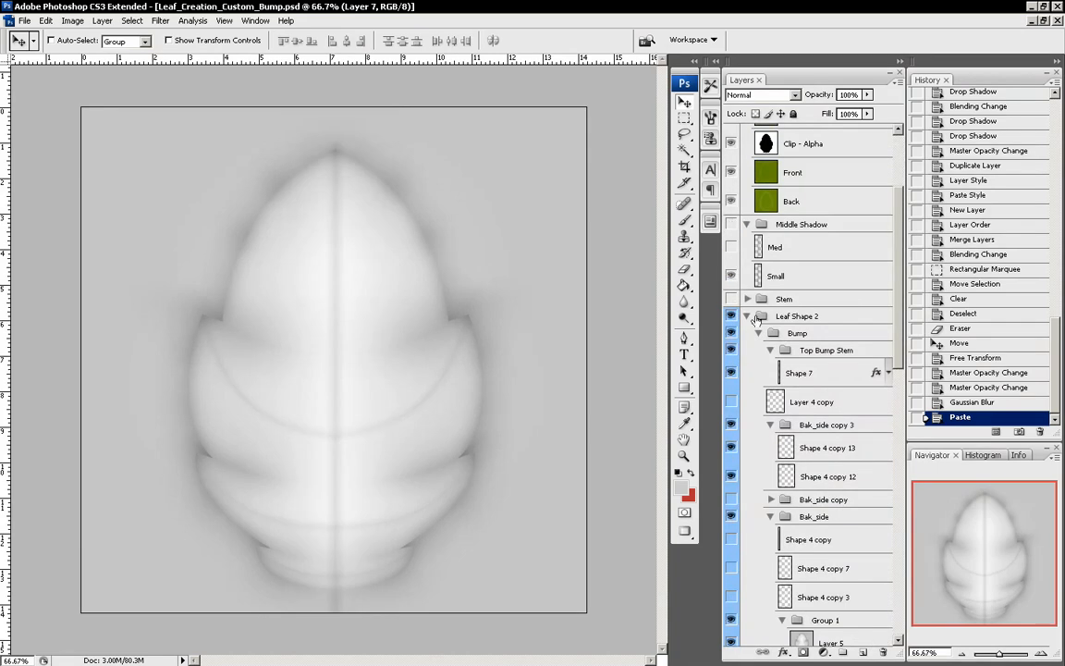
Hide Layer 5 in Group 1 so the veins stand alone on the white layer
scroll(762, 416, down, 4)
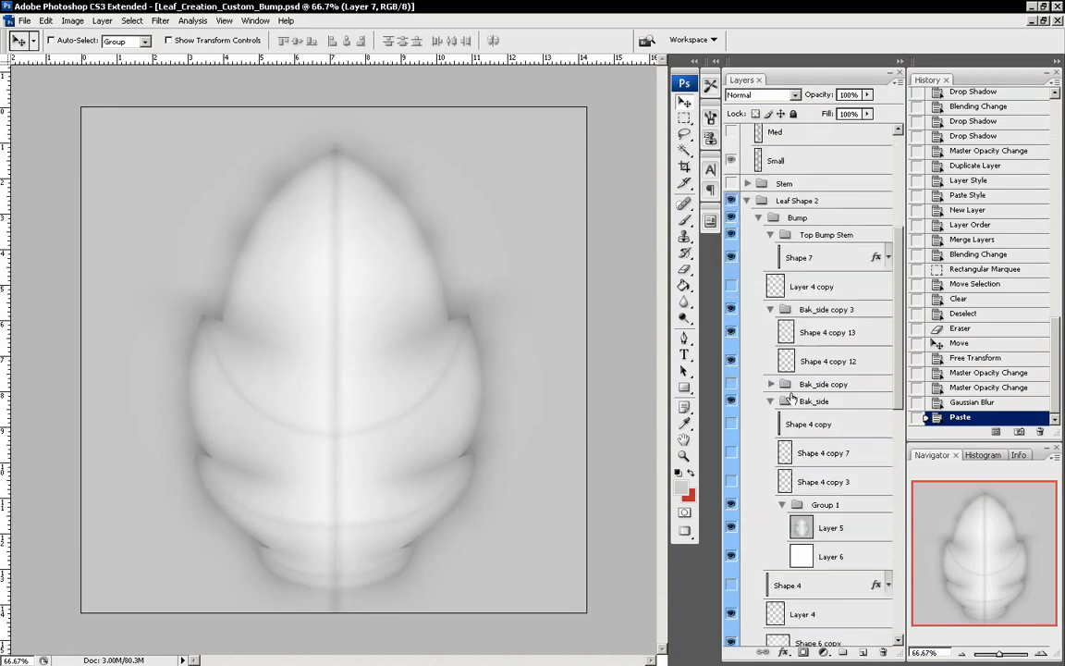
click(731, 527)
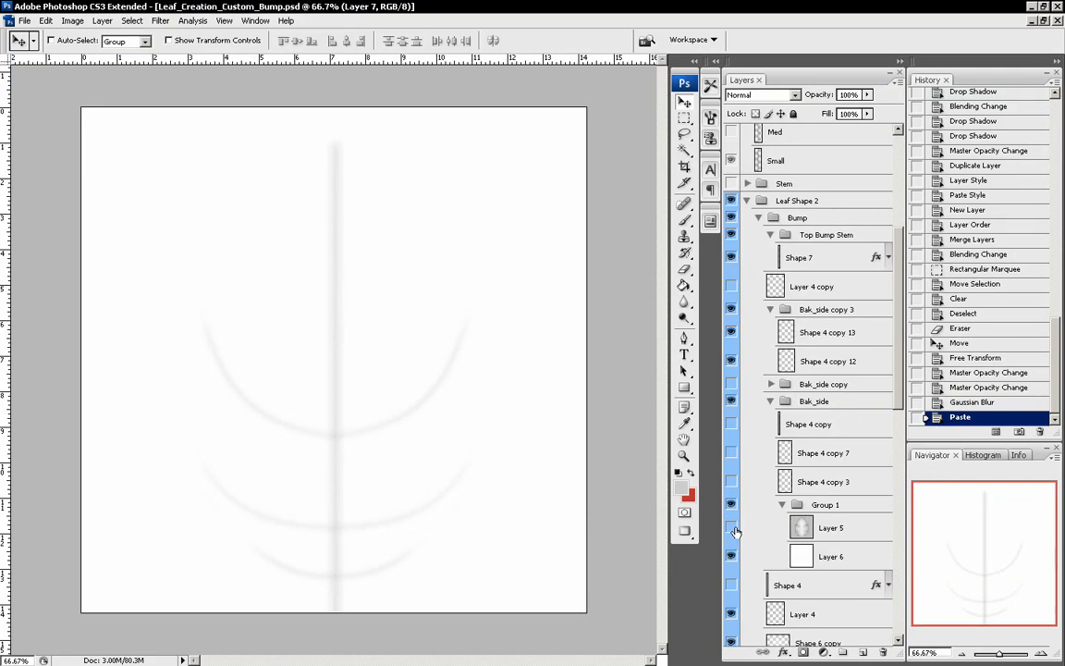
click(731, 527)
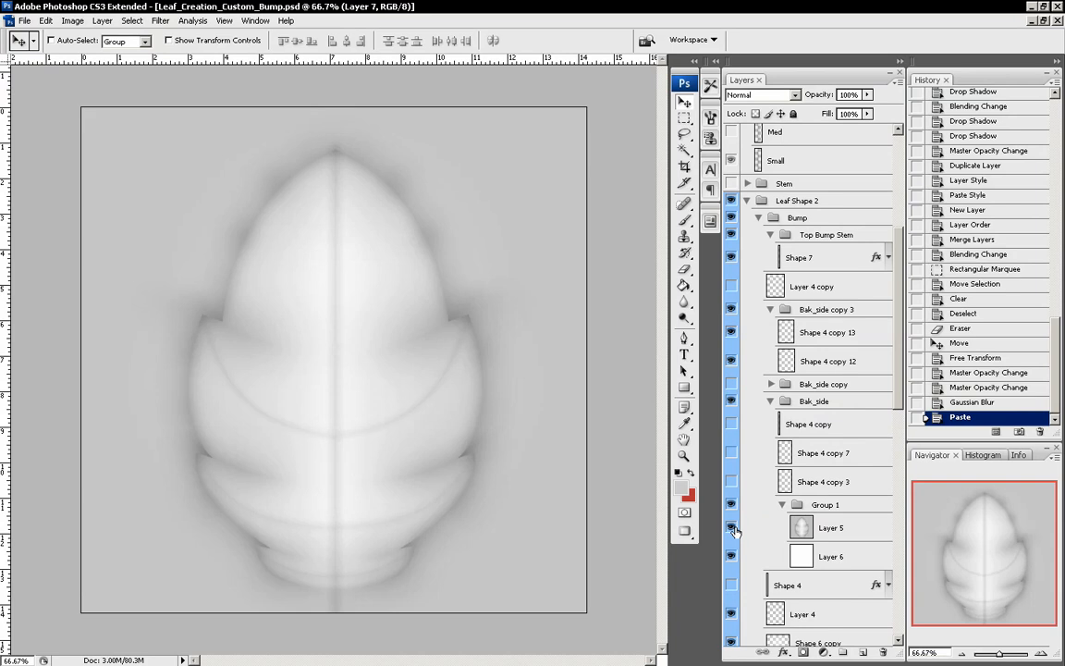
click(731, 527)
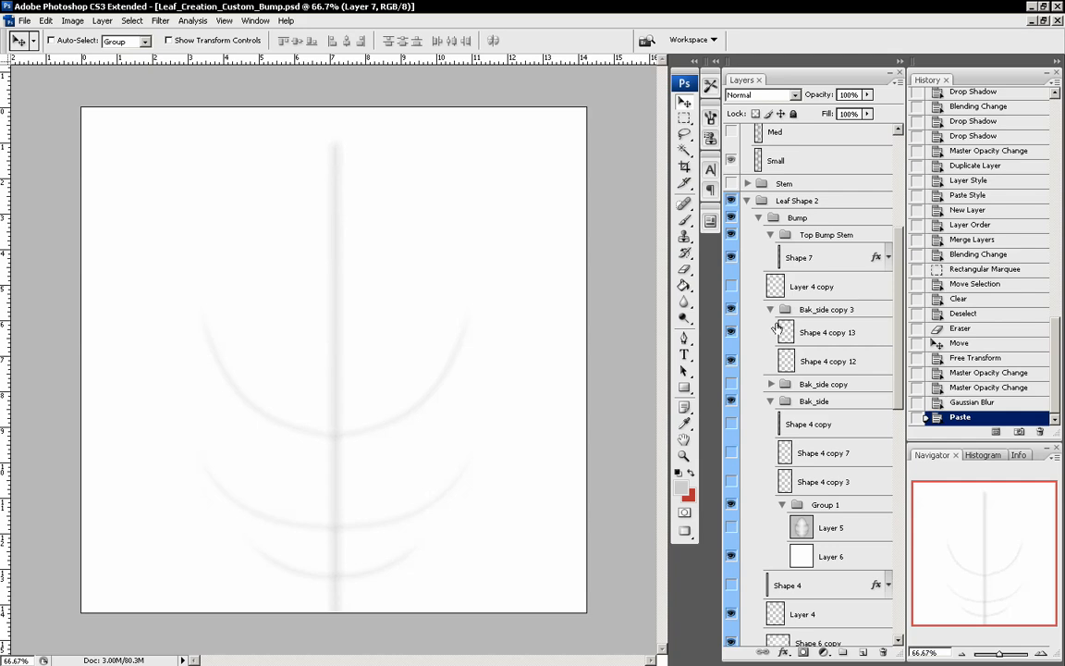
Merge the left and right side vein layers, Shape 4 copy 13 and Shape 4 copy 12, into one layer
click(731, 333)
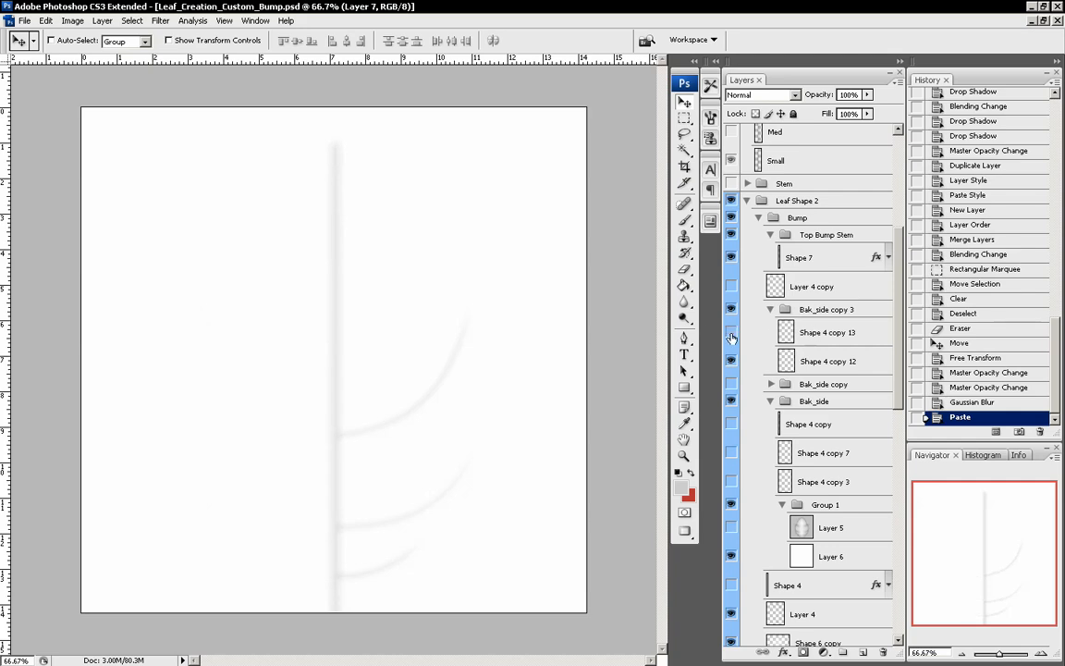
click(731, 335)
click(861, 334)
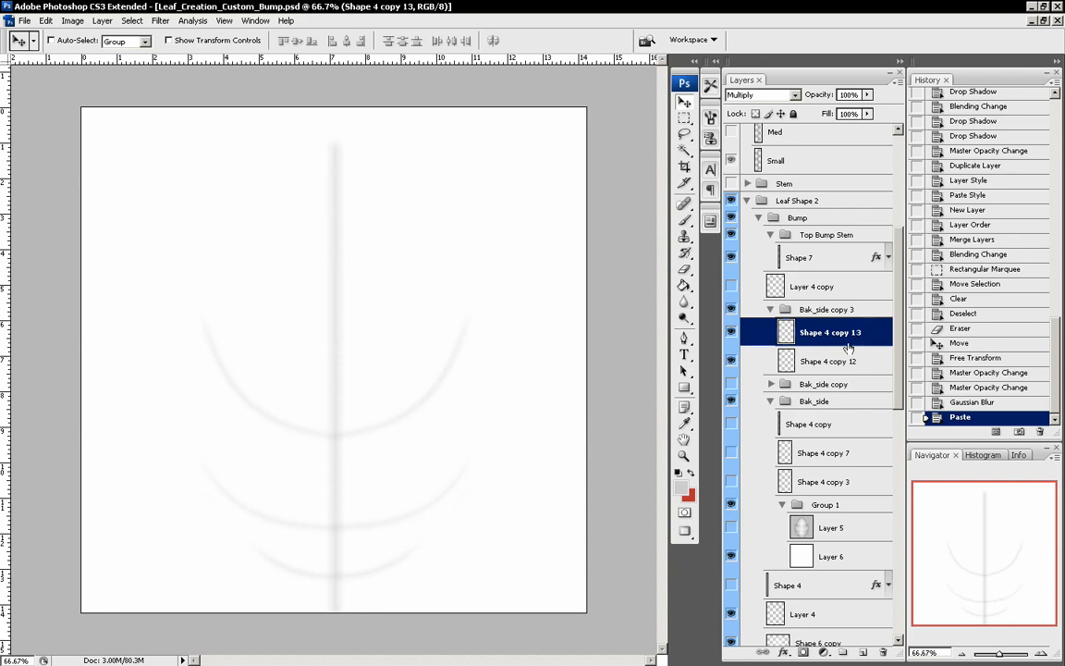
shift+click(842, 358)
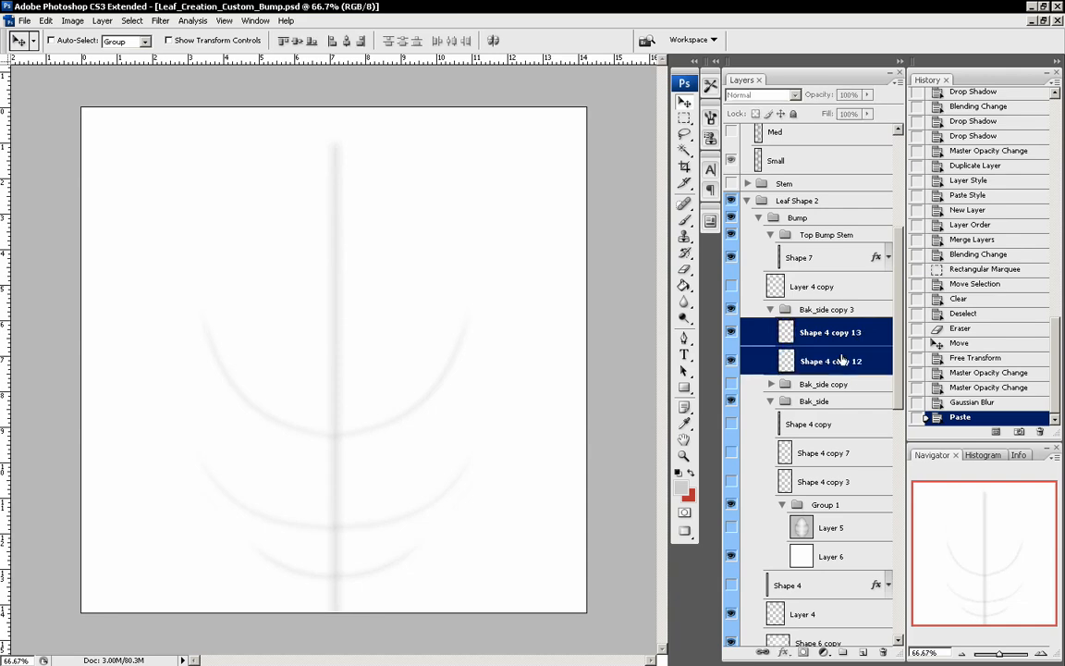
key(ctrl+e)
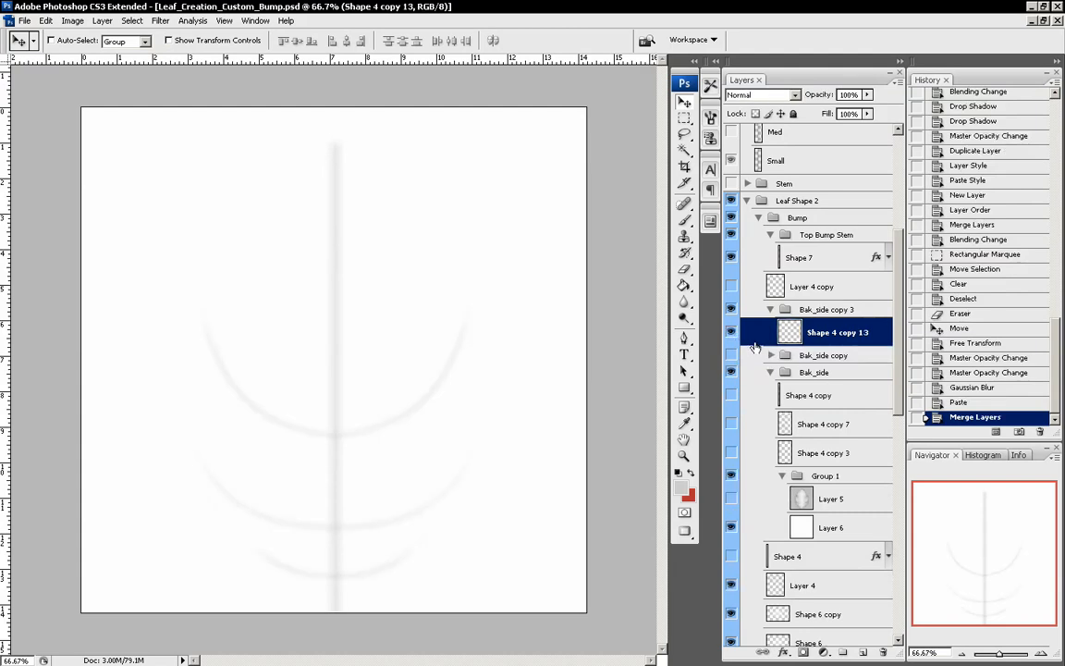
Darken the merged side veins with Levels, using a black input of 89 and a midtone value of 0.35
key(ctrl+l)
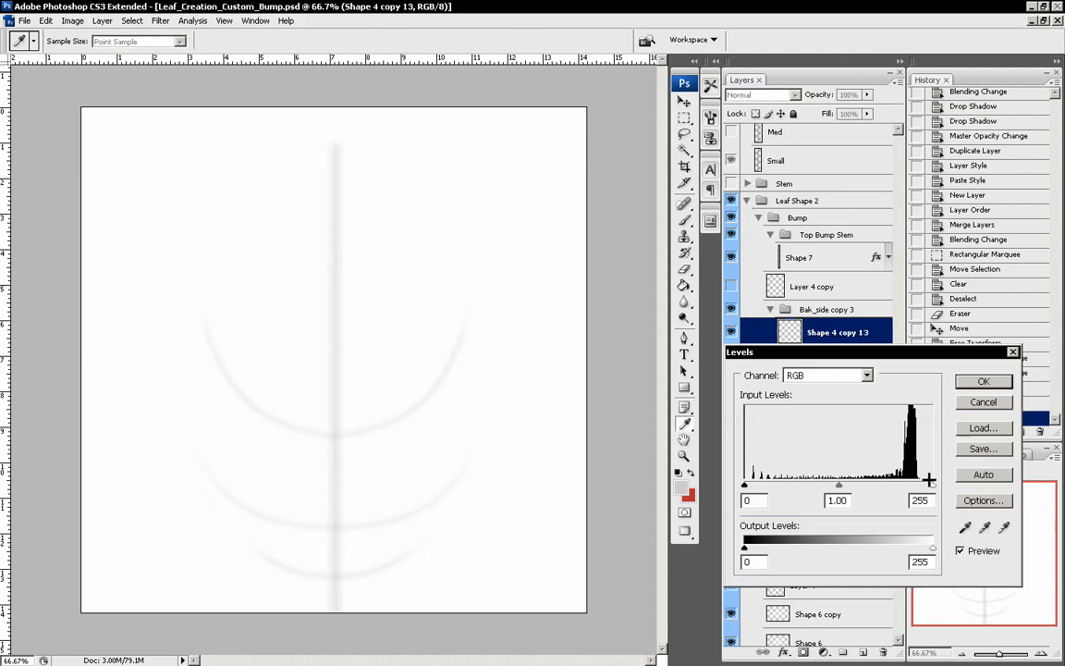
mouse_move(931, 483)
mouse_down()
mouse_move(911, 485)
mouse_move(941, 485)
mouse_up()
drag(747, 485, 905, 482)
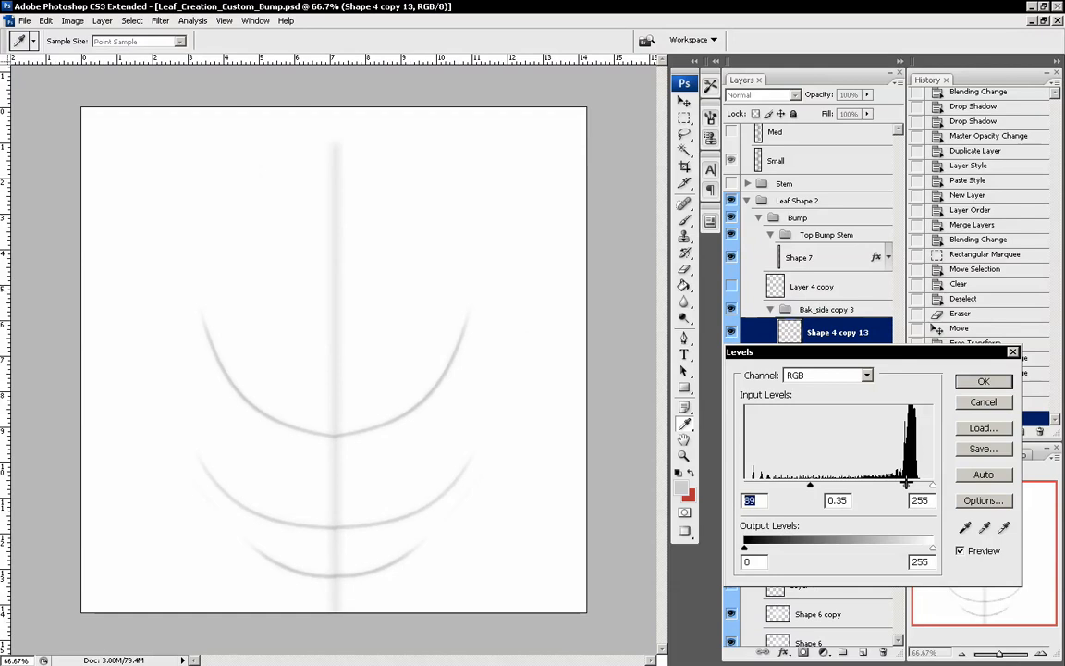
click(983, 381)
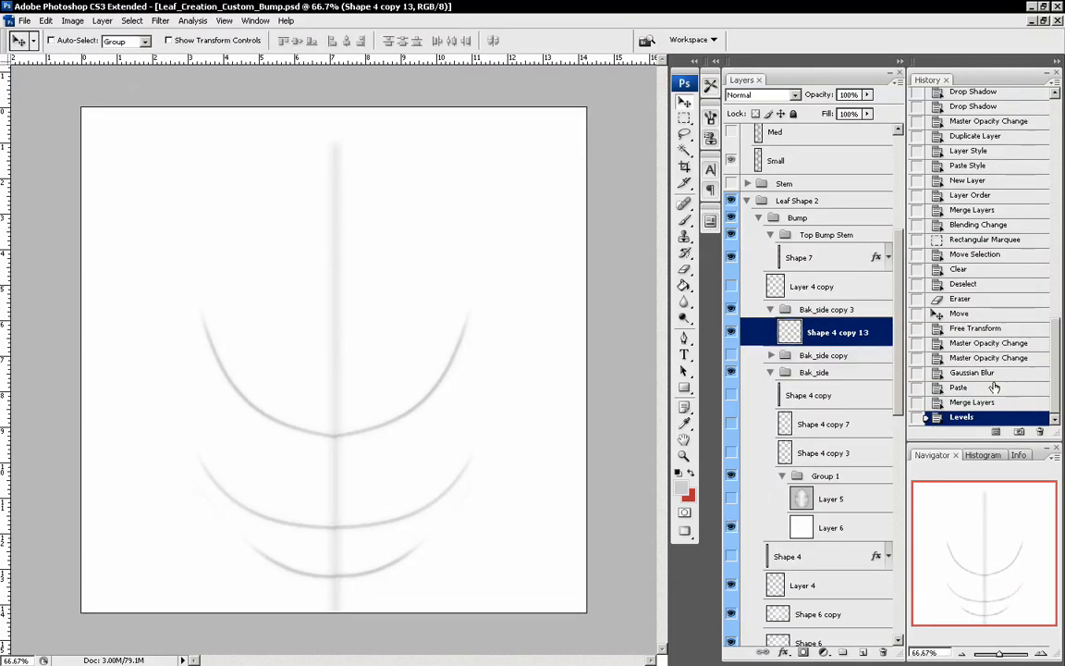
Merge the Shape 7 stem layer with a new empty layer placed beneath it to rasterize its layer style
click(731, 257)
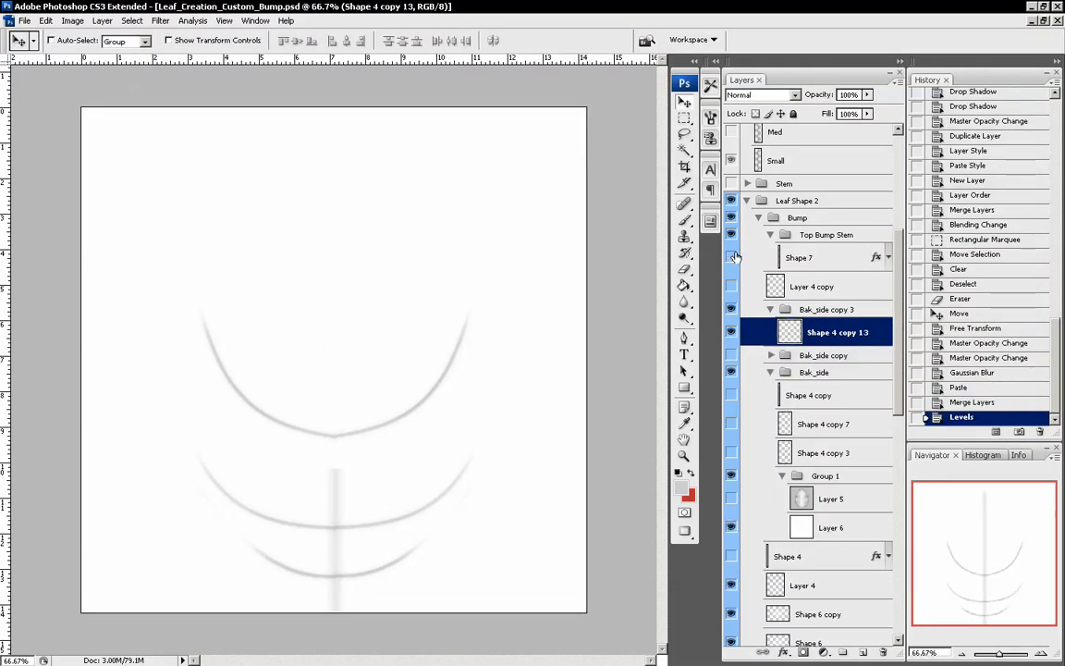
click(731, 257)
click(831, 258)
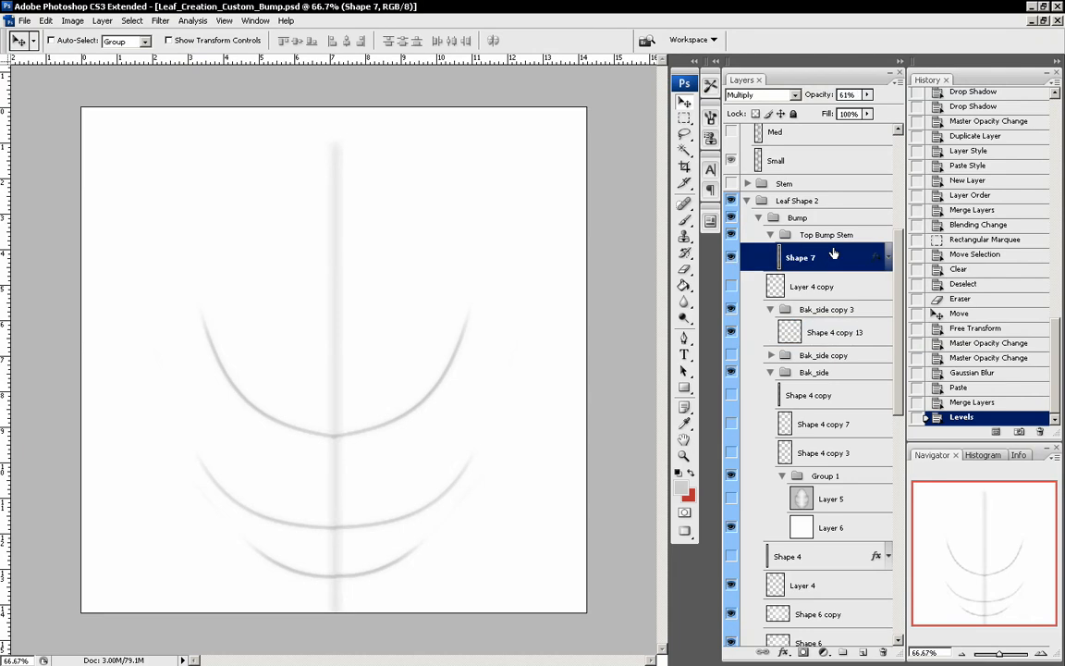
click(899, 81)
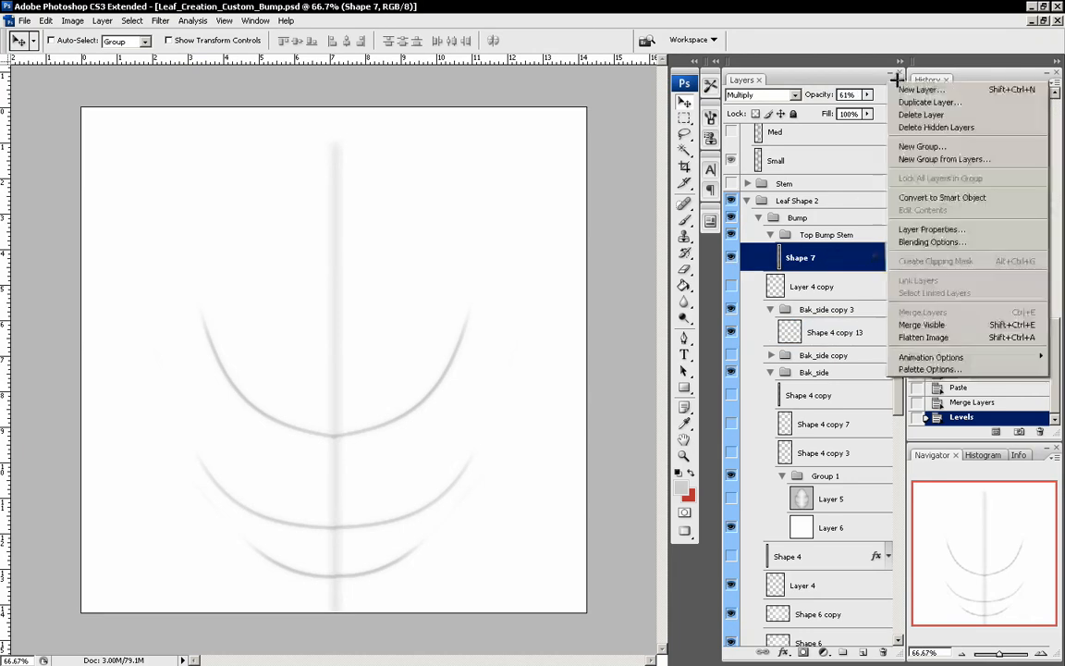
click(901, 90)
click(819, 278)
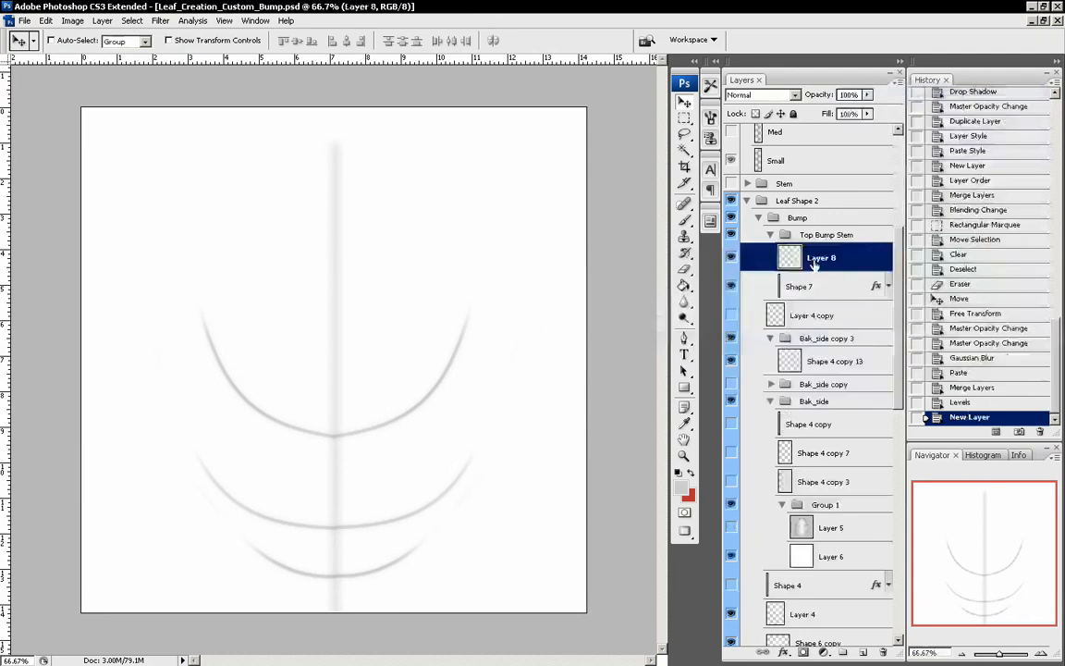
drag(819, 260, 817, 295)
shift+click(816, 258)
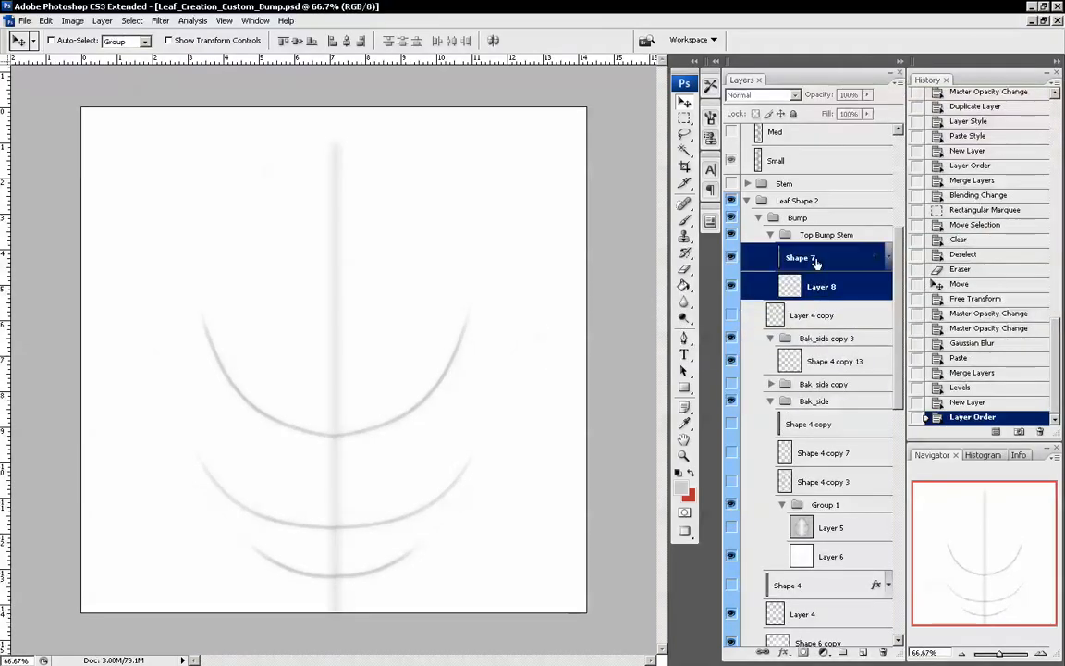
key(ctrl+e)
Darken the merged Shape 7 stem with Levels, using a black input of 64 and a midtone value of 0.34
key(ctrl+l)
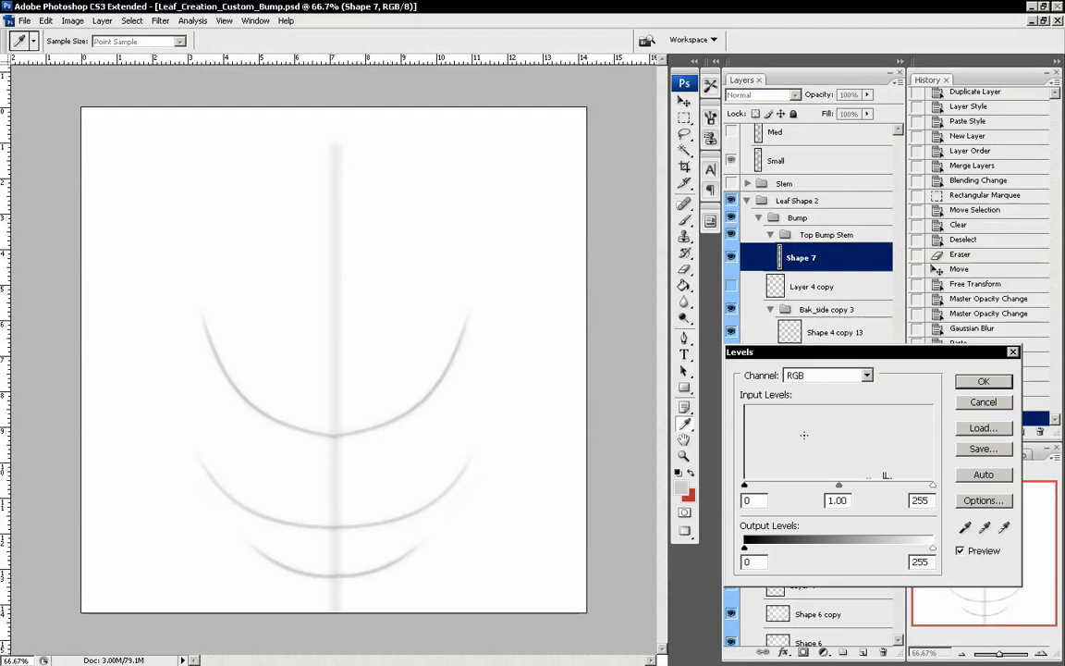
drag(745, 483, 774, 486)
drag(853, 485, 898, 487)
drag(783, 486, 800, 487)
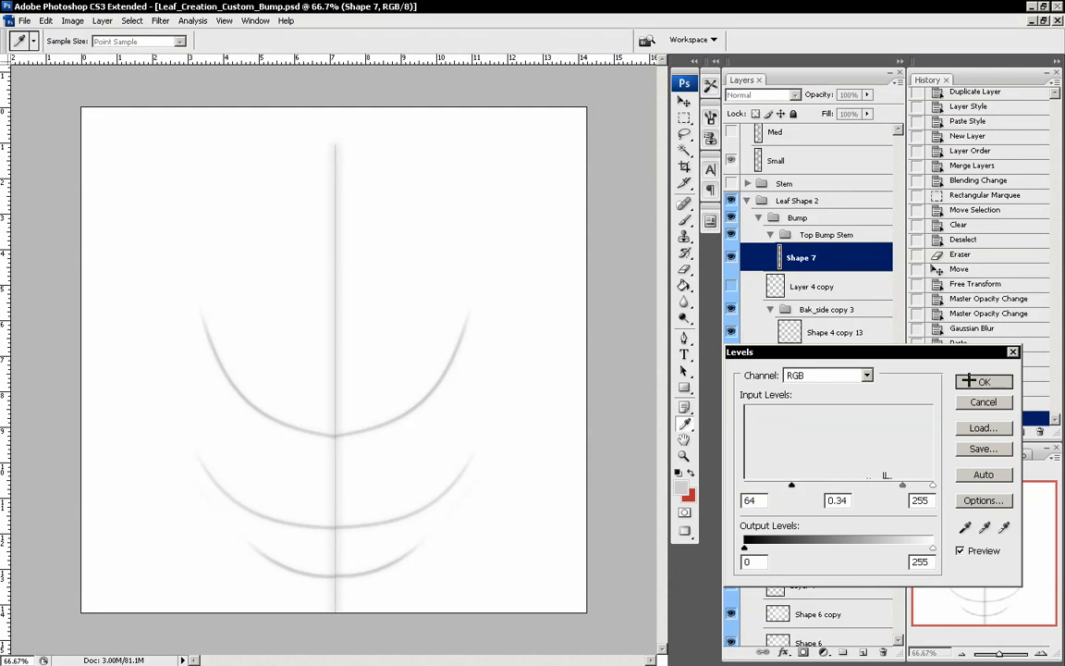
click(977, 381)
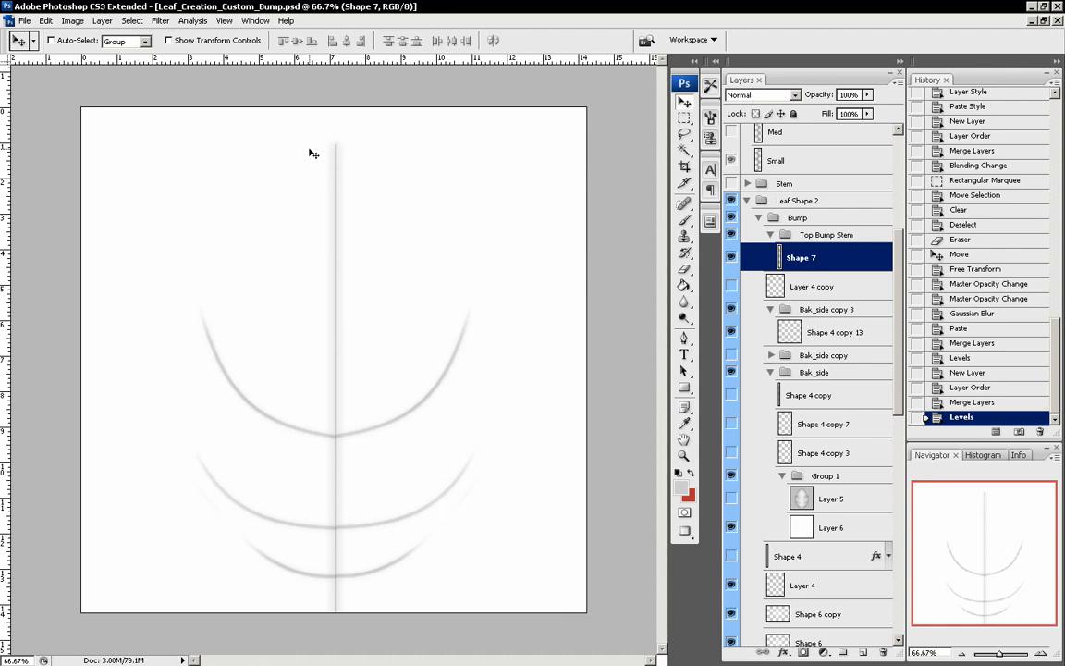
Flatten the image and copy the entire canvas
click(72, 20)
mouse_move(103, 20)
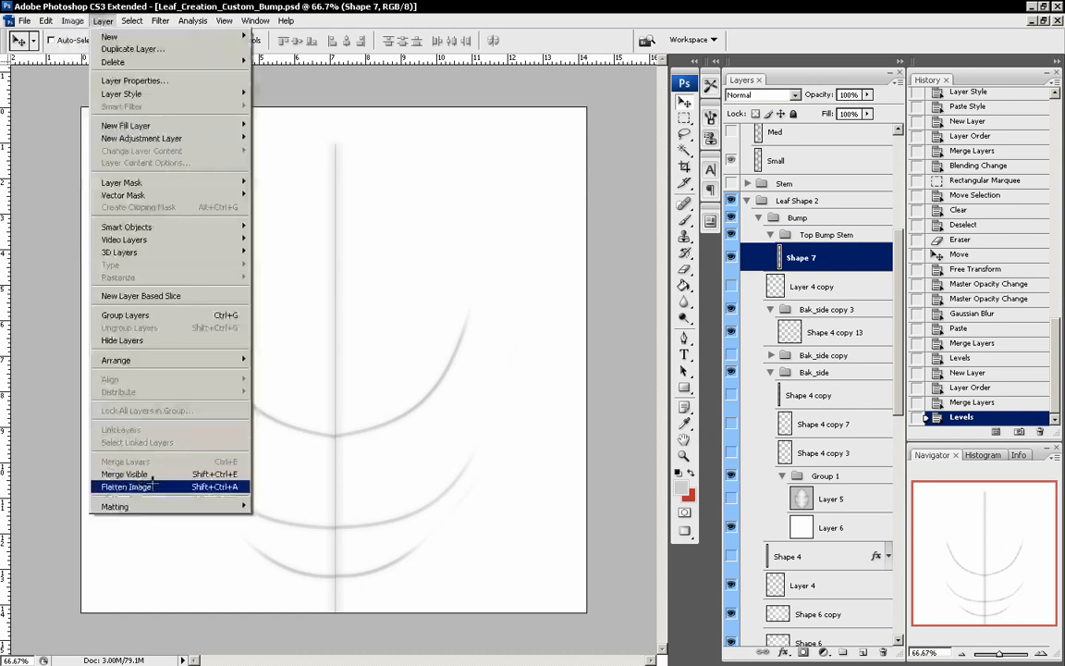
click(115, 438)
click(474, 257)
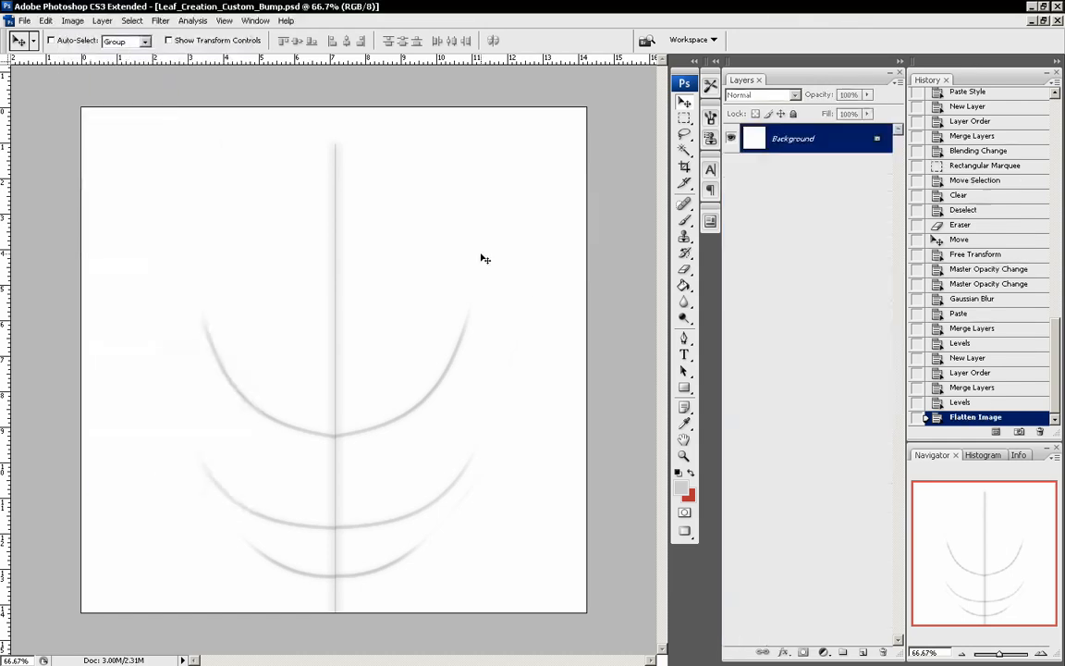
key(ctrl+a)
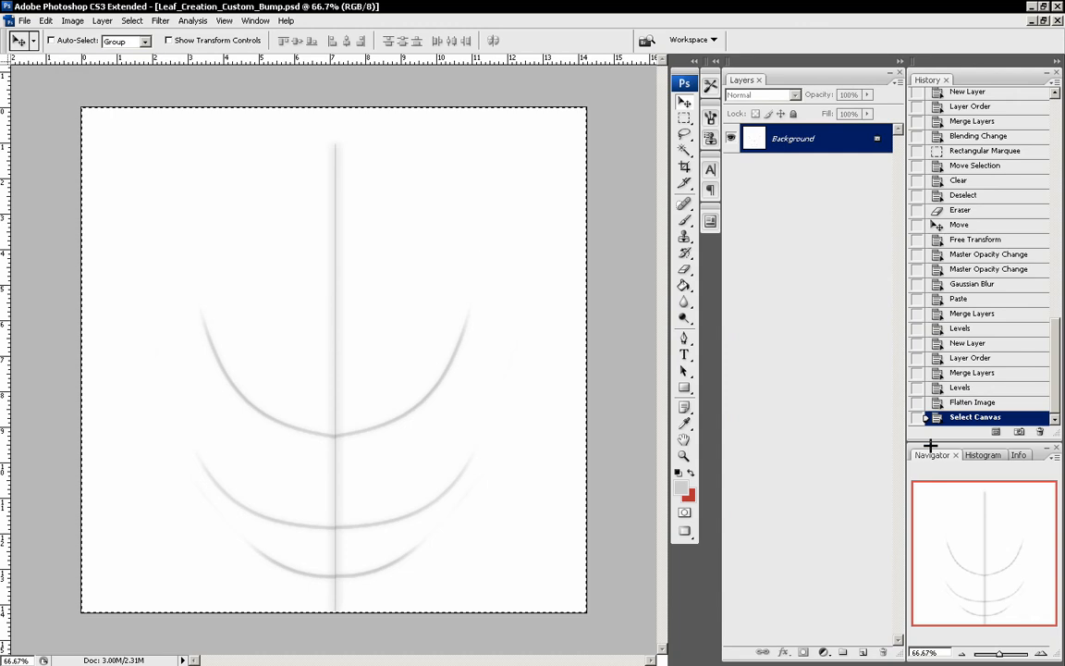
Delete the Flatten Image history state to bring back the separate layers
right_click(924, 402)
click(947, 421)
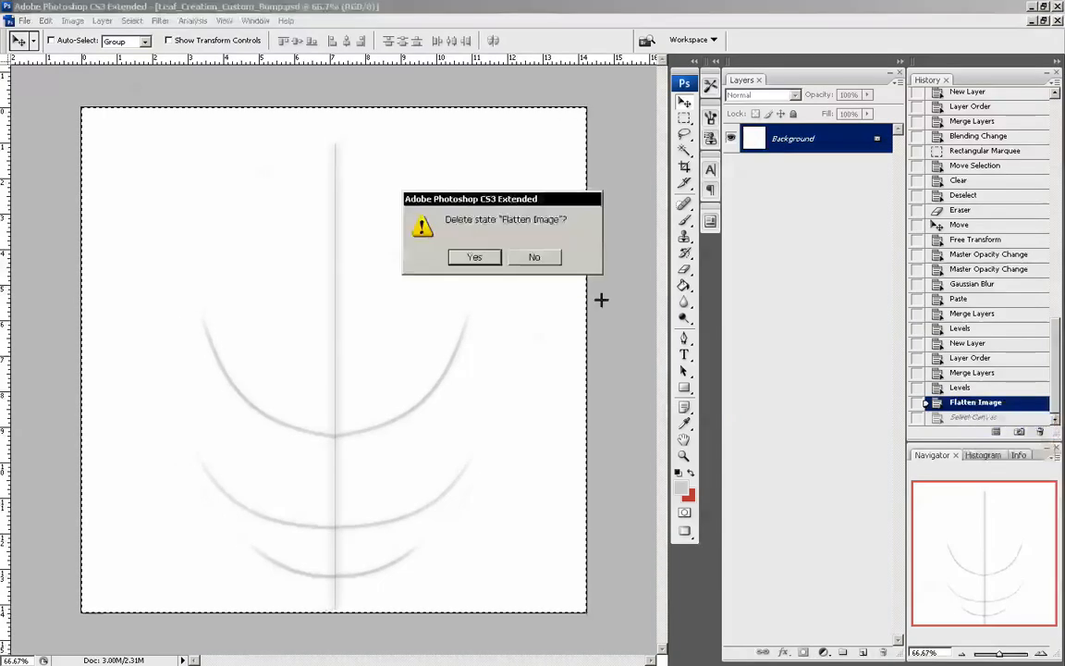
click(465, 257)
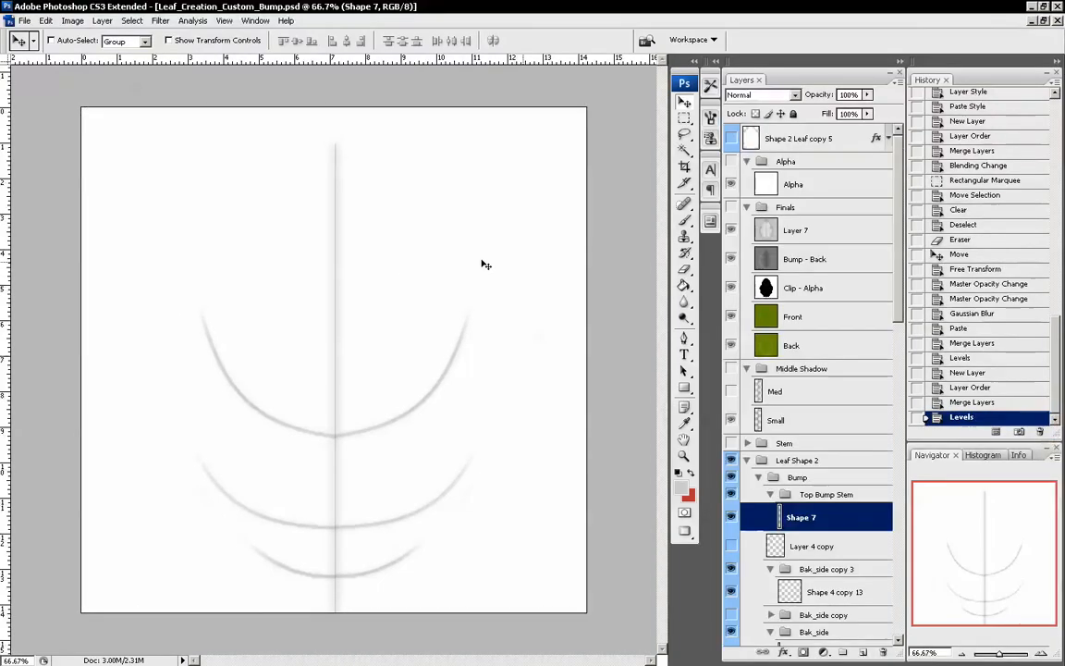
Paste the copied veins image at the top of the Finals group and invert it, with the group shown
click(813, 209)
key(ctrl+v)
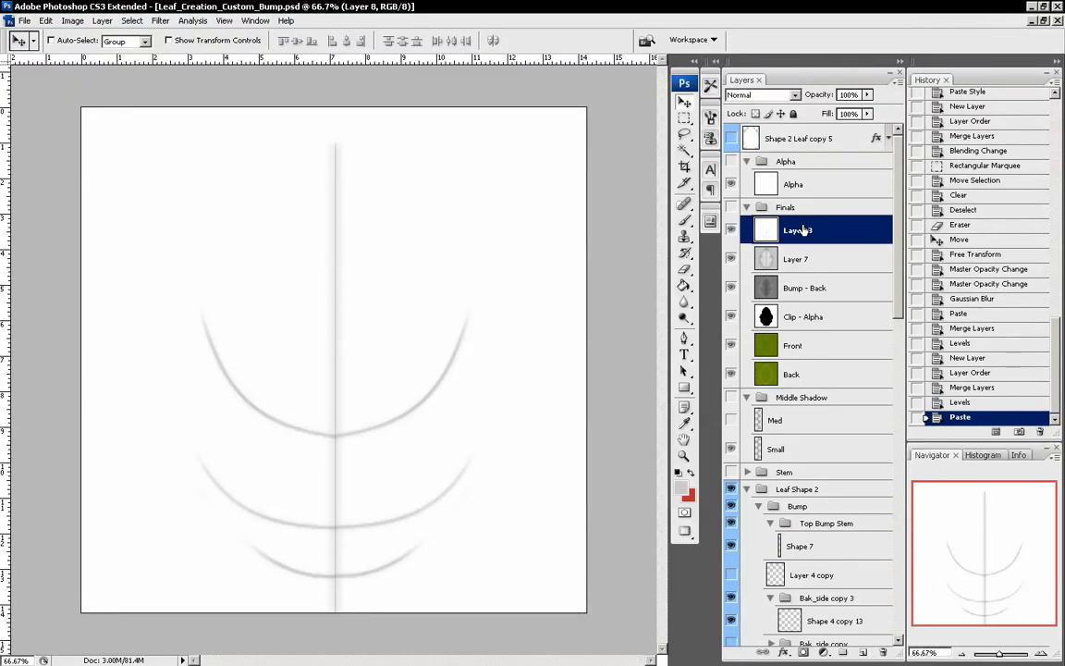
key(ctrl+i)
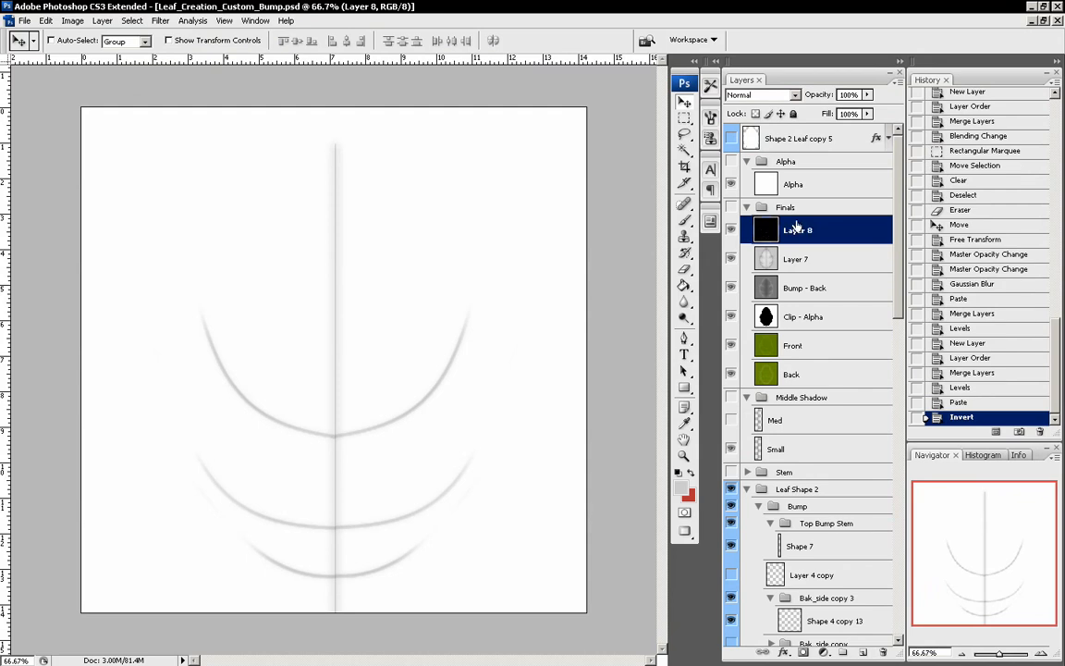
click(731, 207)
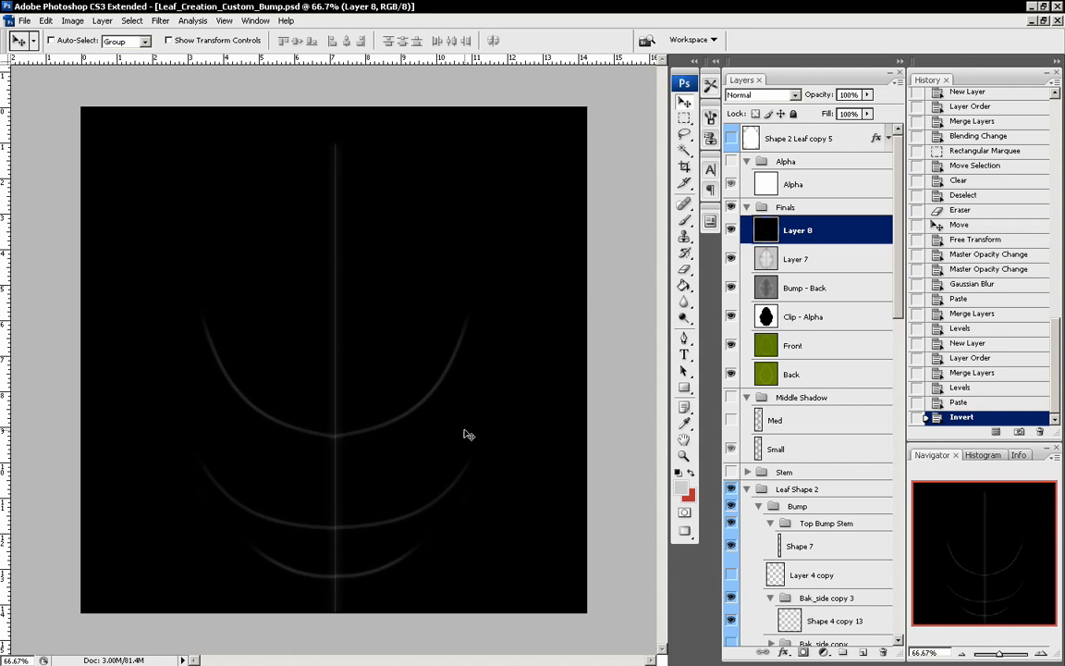
Lighten the inverted veins layer's black background to dark gray with Levels, using a black output of 69
key(ctrl+l)
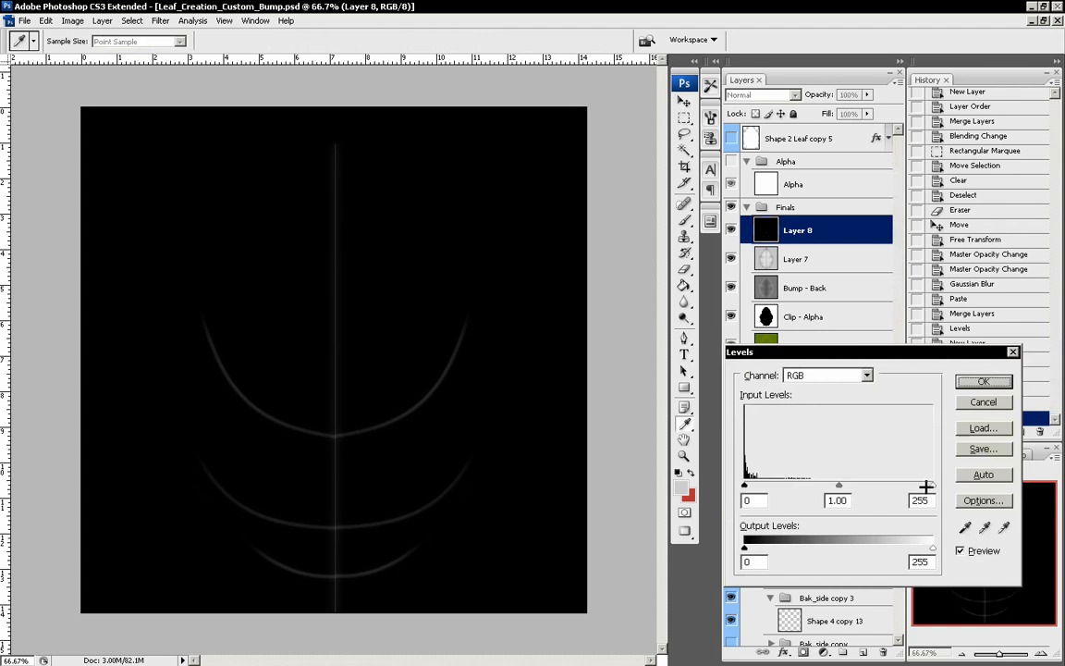
mouse_move(930, 484)
mouse_down()
mouse_move(873, 482)
mouse_move(932, 484)
mouse_up()
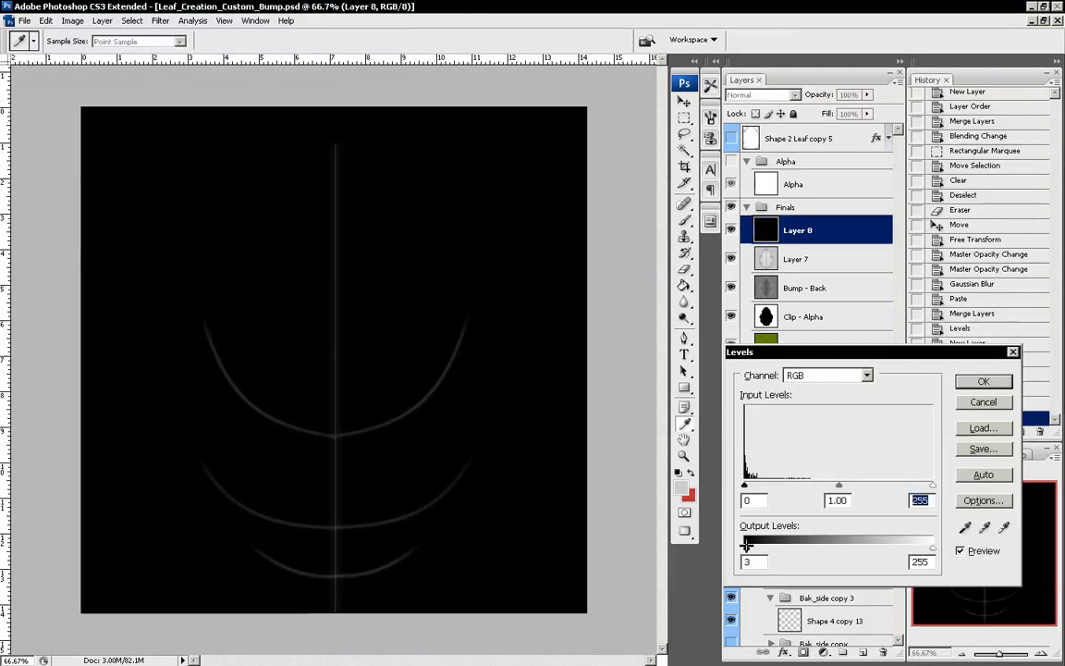
drag(744, 547, 795, 533)
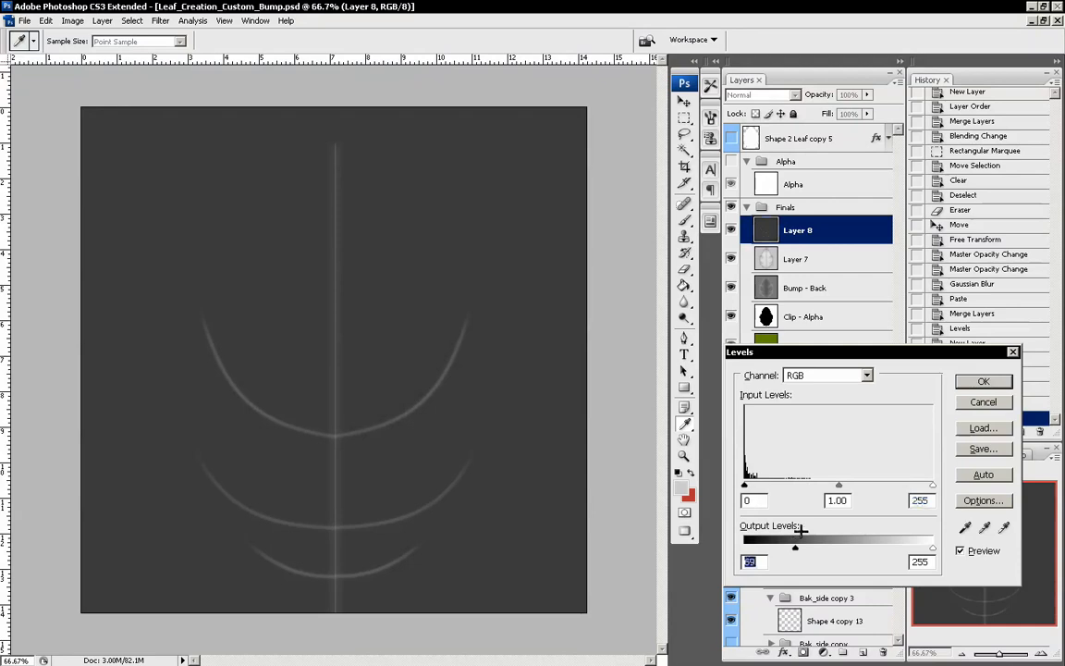
click(964, 380)
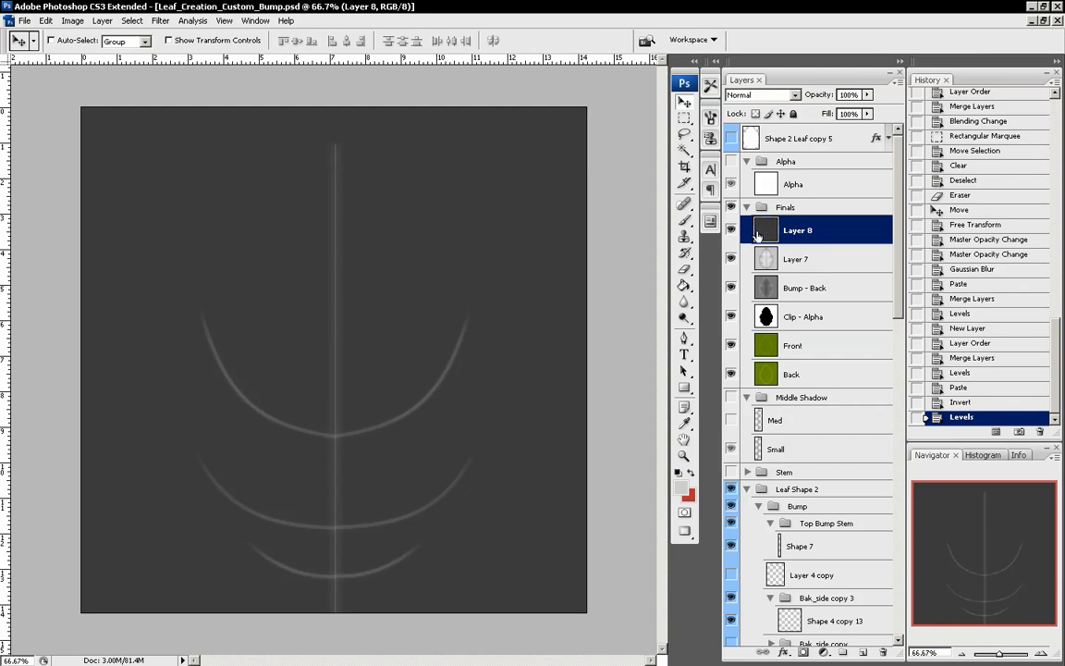
Hide the Finals group and the Top Bump Stem and Bak_side copy 3 groups inside Bump
click(731, 228)
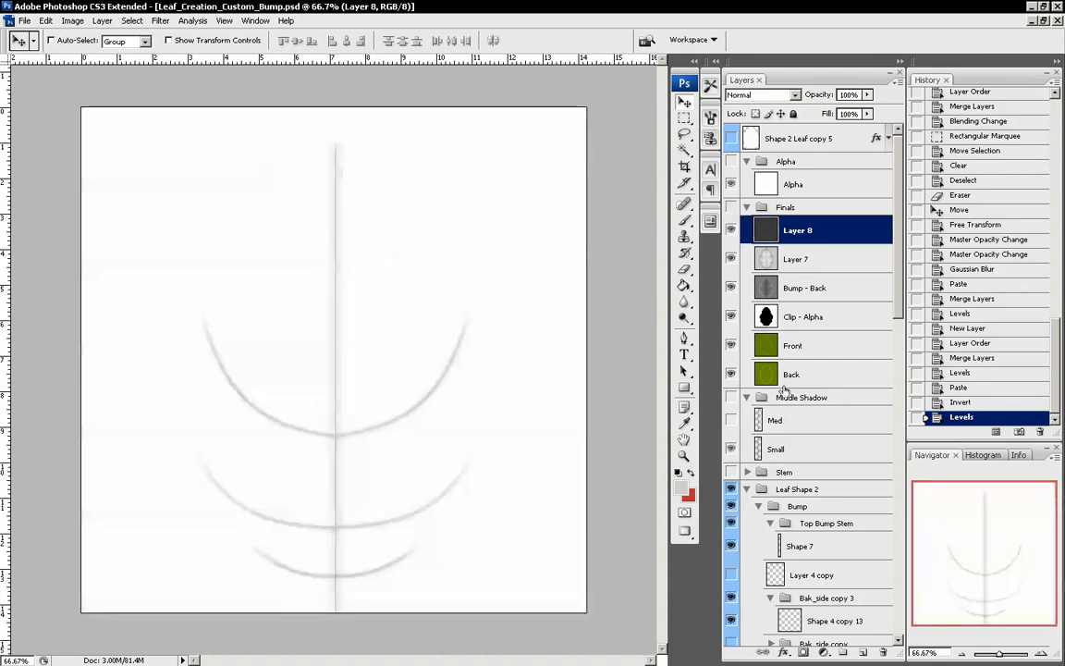
scroll(782, 388, down, 5)
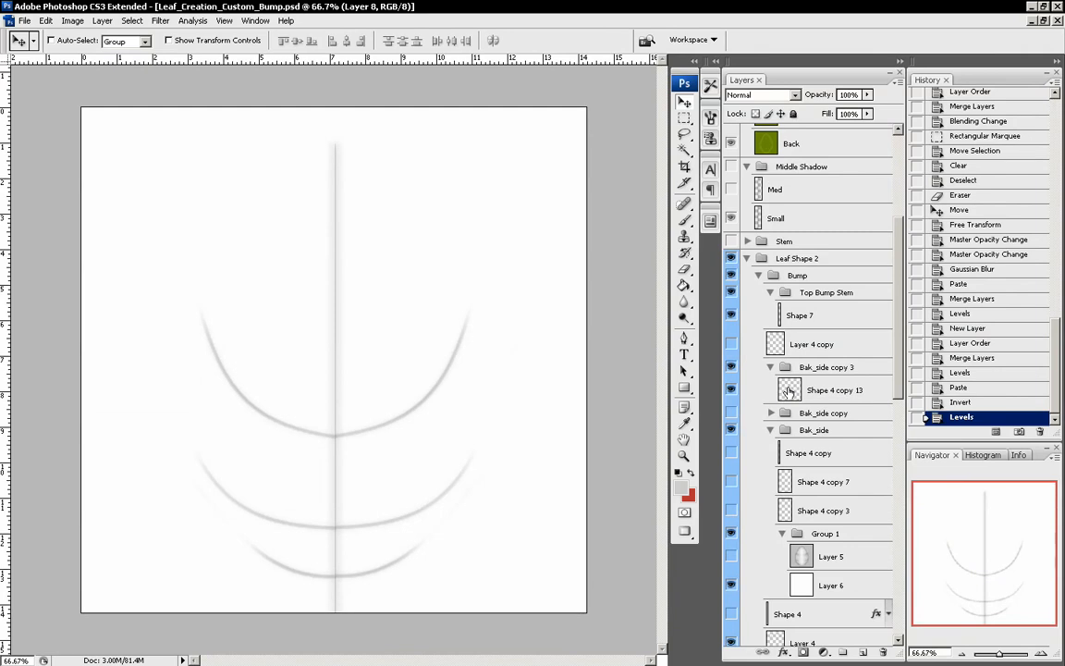
scroll(838, 387, down, 1)
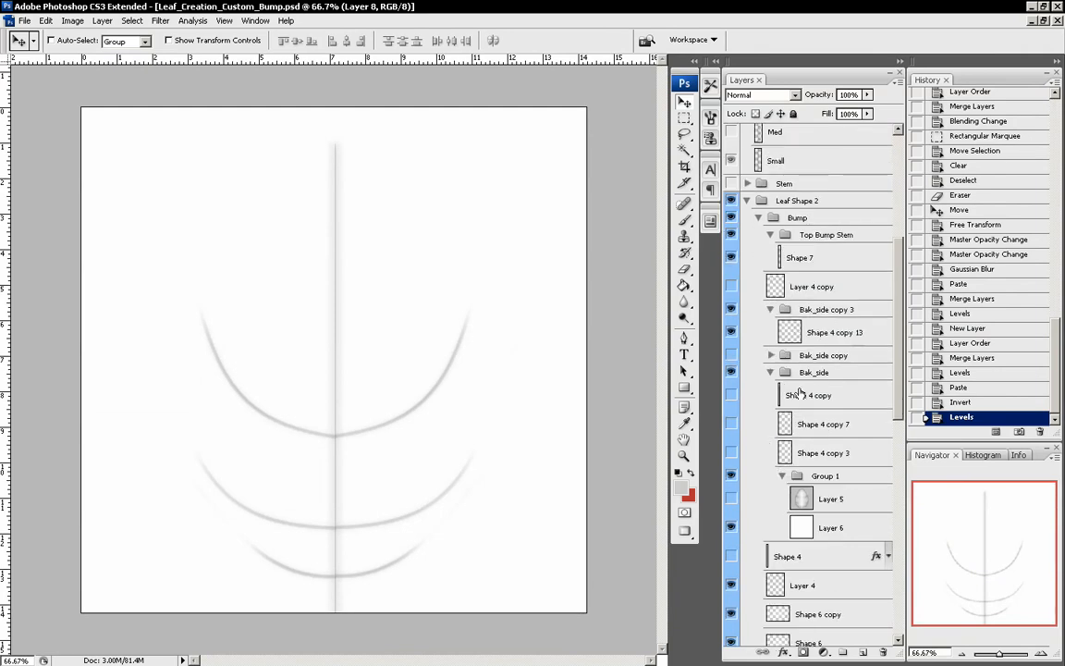
click(730, 236)
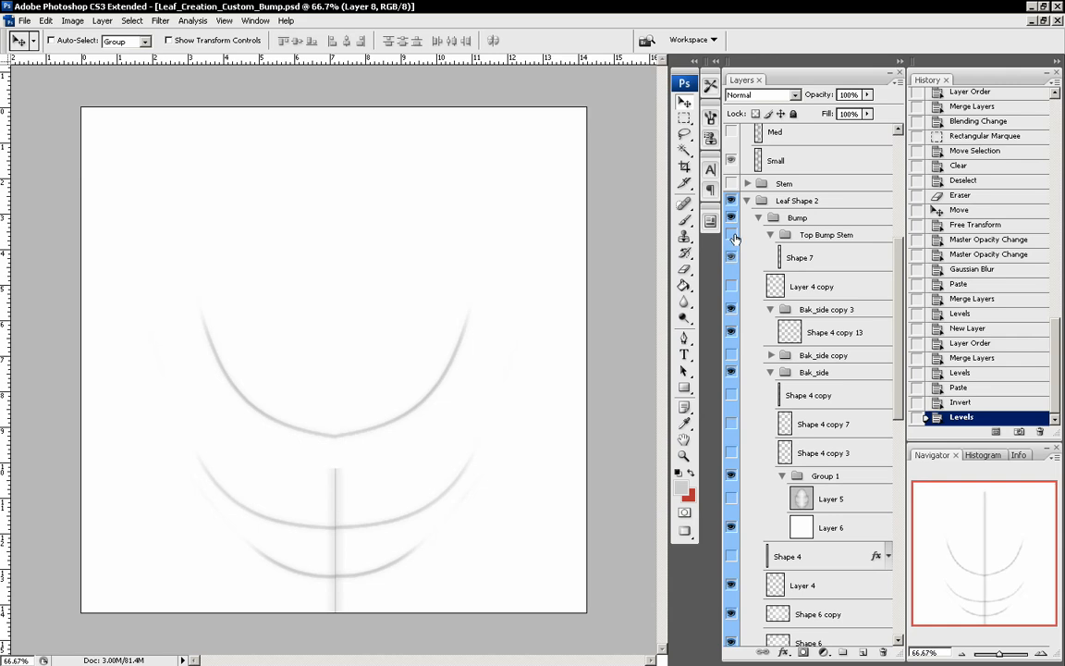
click(731, 311)
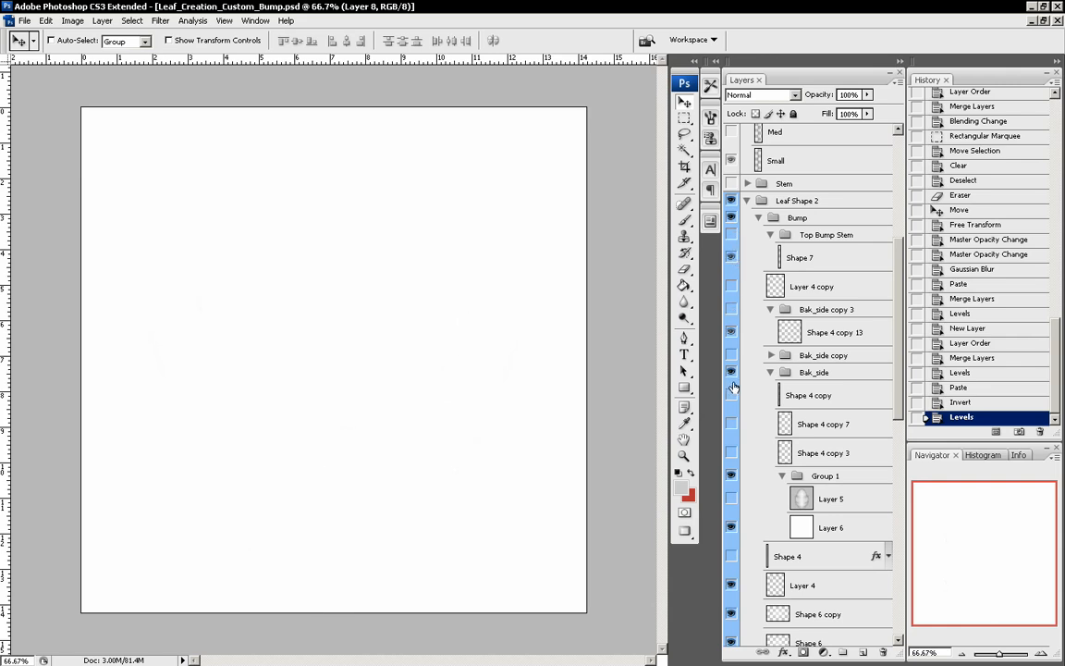
Show the Shape 4 copy, Shape 4 copy 7 and Shape 4 copy 3 layers in the Bak_side group
scroll(732, 387, down, 2)
click(733, 366)
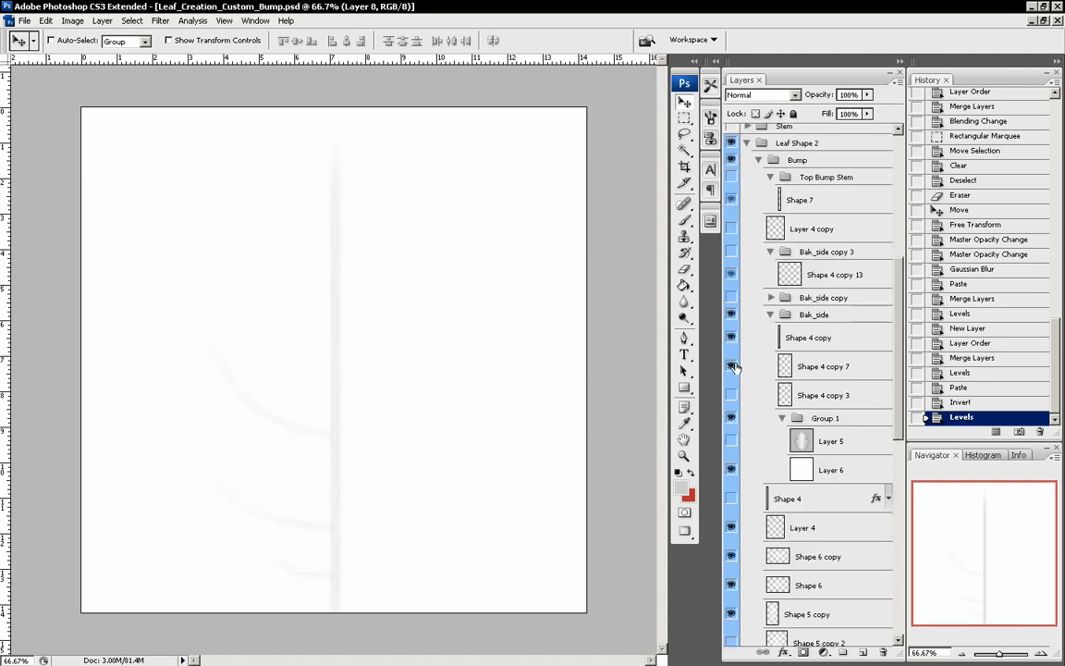
click(732, 394)
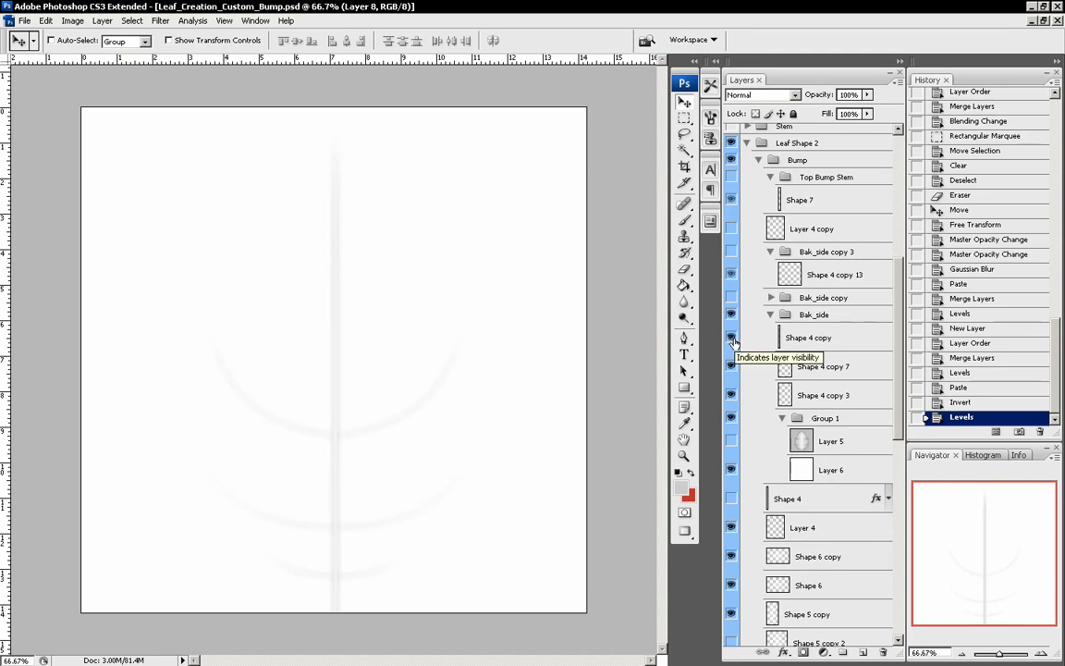
Duplicate the Shape 4 copy stem layer to the top of the Finals group and show that group
drag(800, 340, 835, 181)
scroll(822, 404, up, 6)
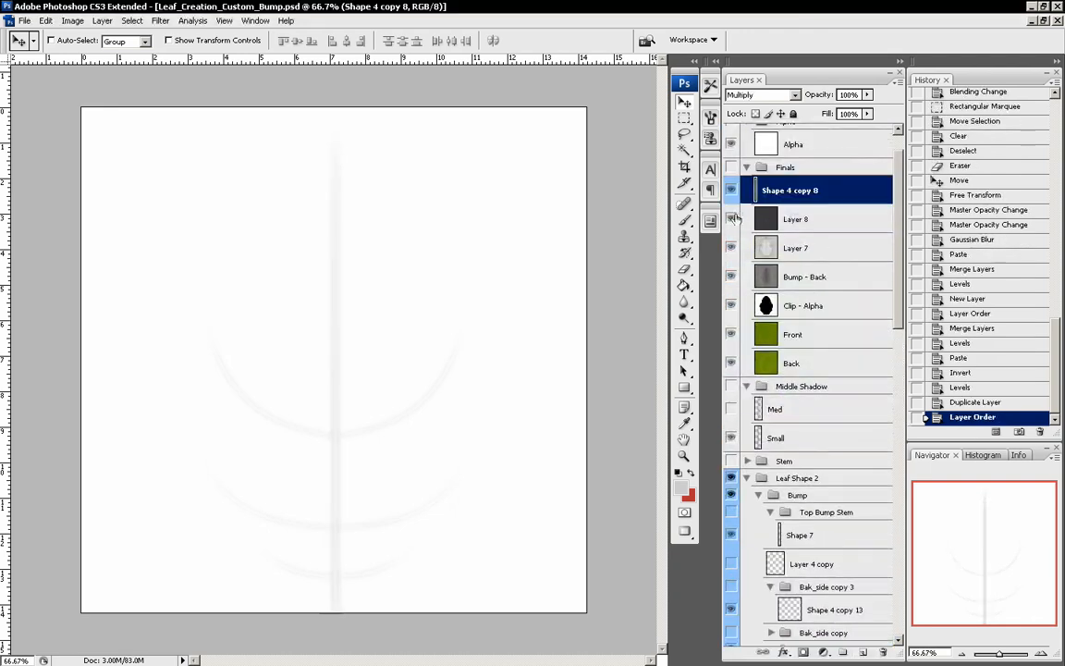
click(730, 168)
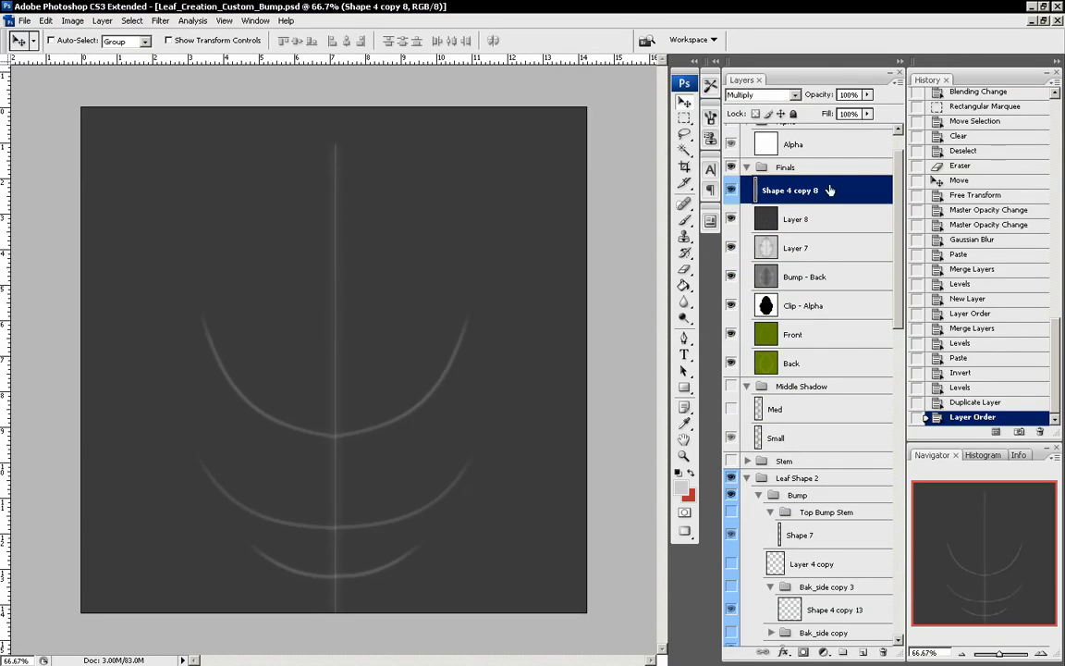
Adjust the duplicated stem with Levels, using a midtone of 0.94, a white input of 98 and a black output of 194
key(ctrl+l)
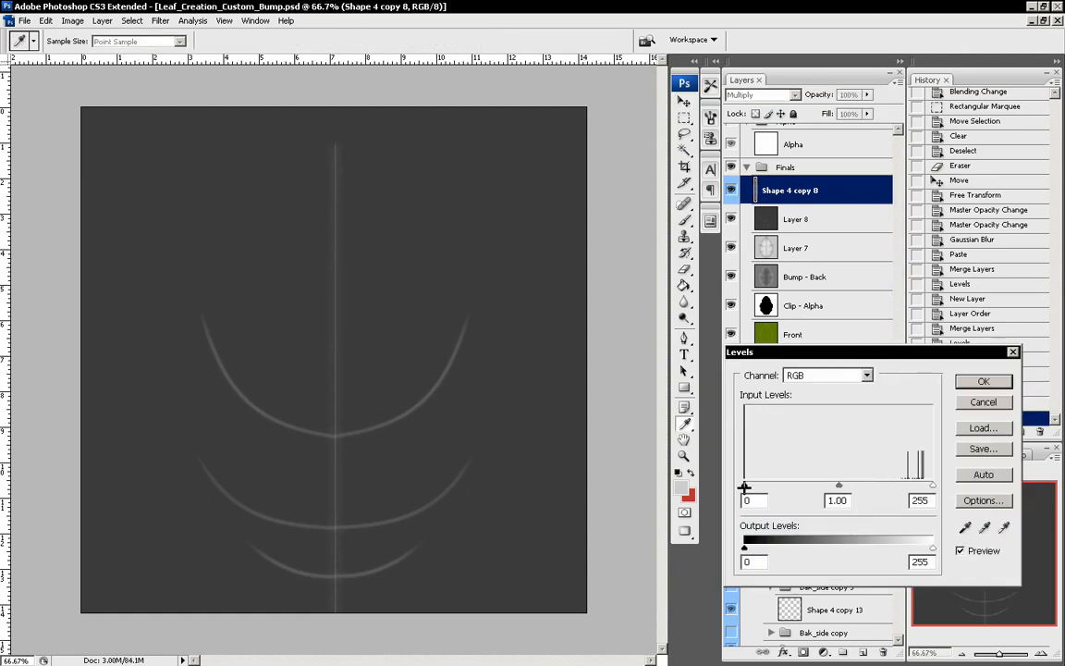
drag(745, 481, 724, 487)
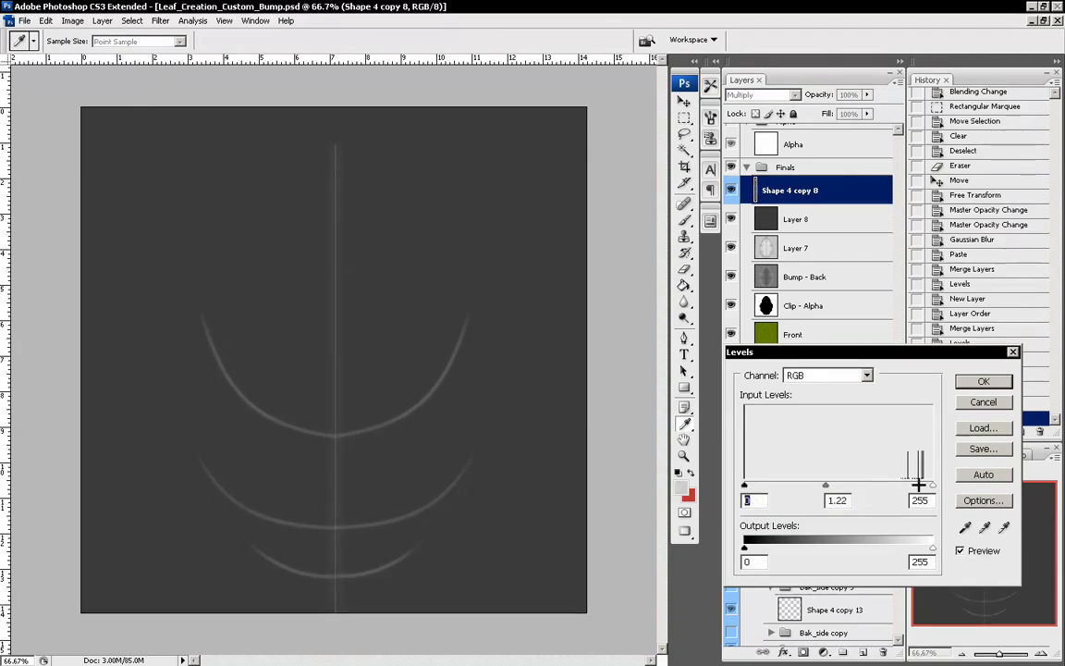
drag(918, 485, 782, 485)
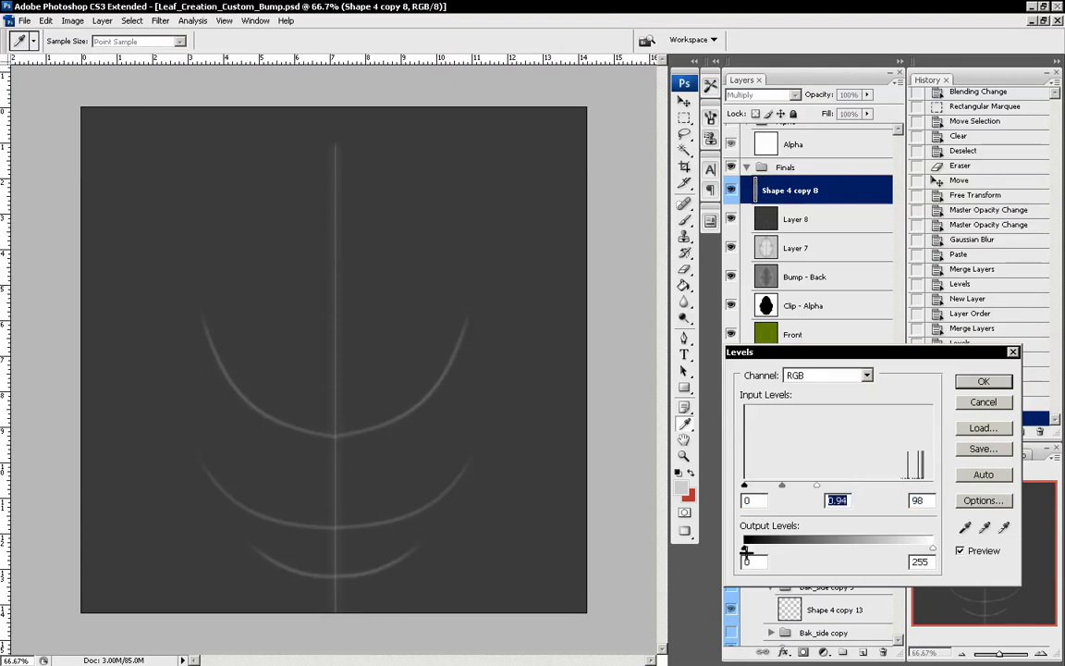
drag(747, 547, 886, 547)
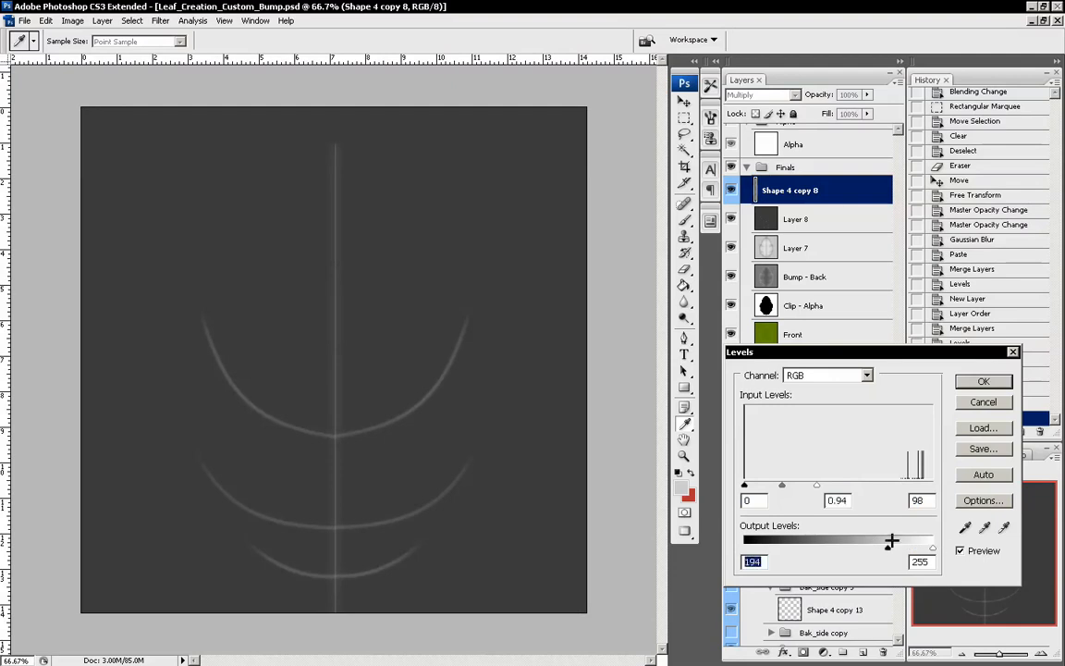
click(984, 382)
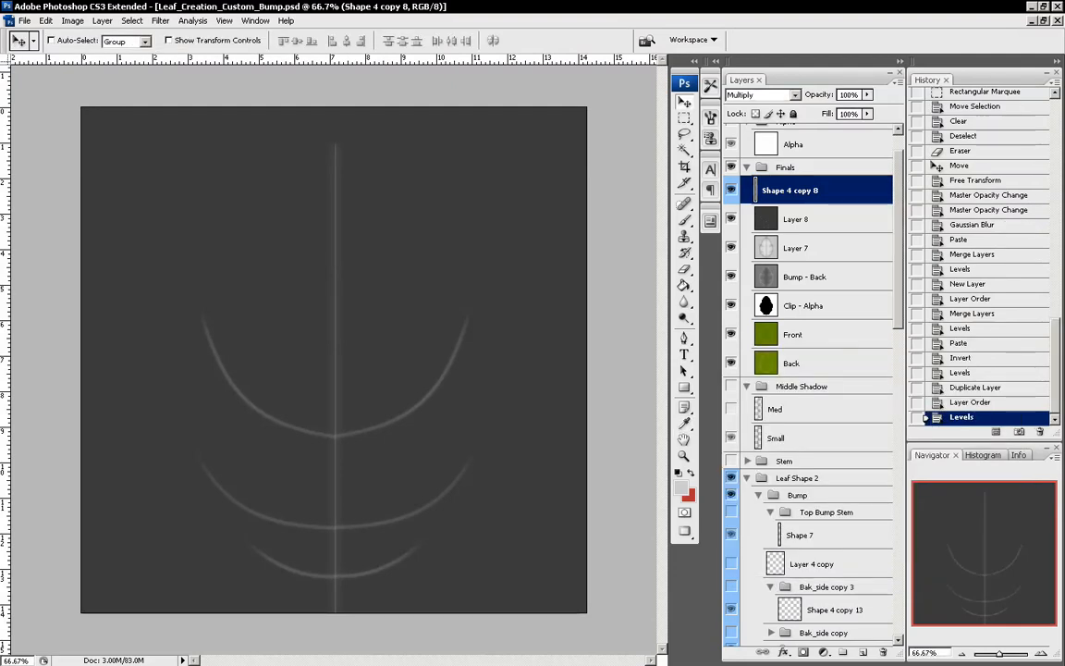
click(72, 20)
mouse_move(92, 55)
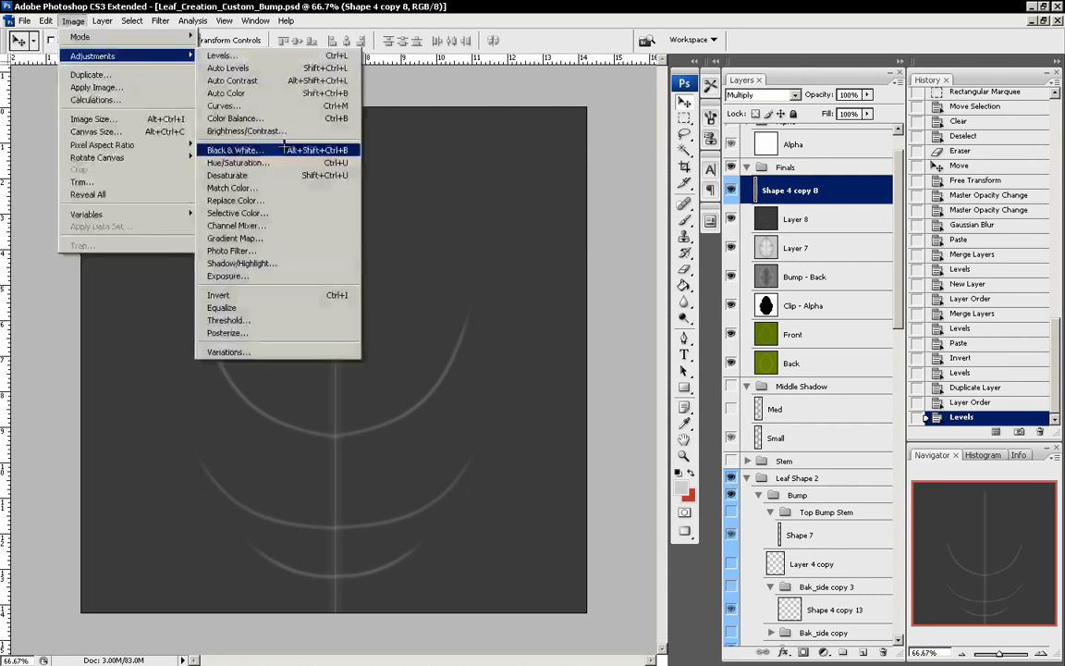
click(268, 130)
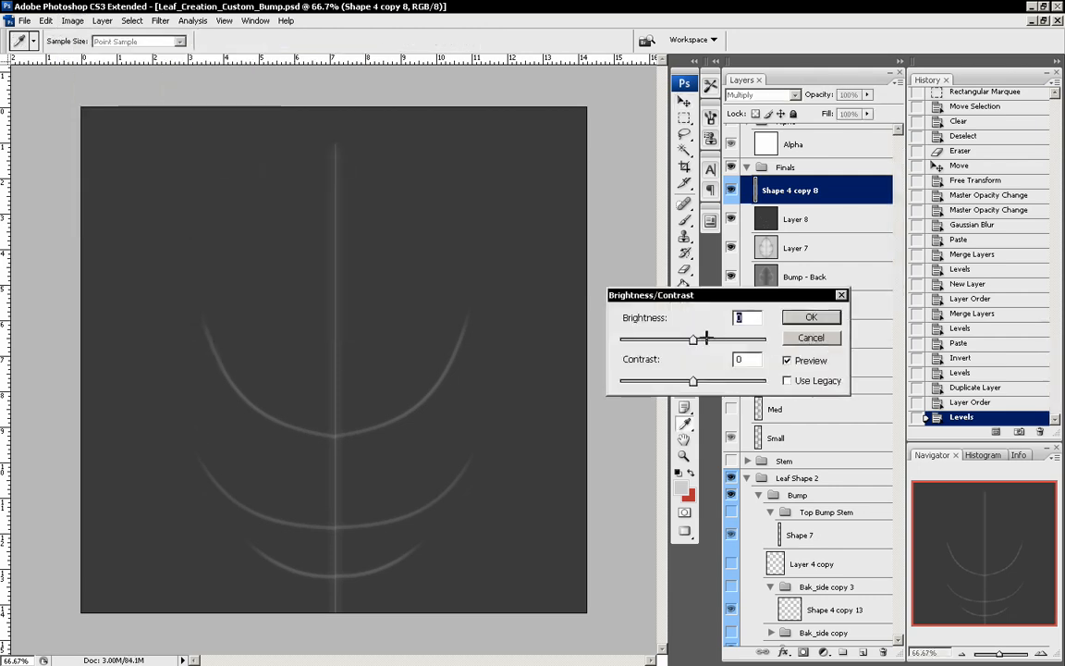
drag(706, 338, 732, 339)
drag(694, 381, 762, 385)
drag(731, 339, 781, 349)
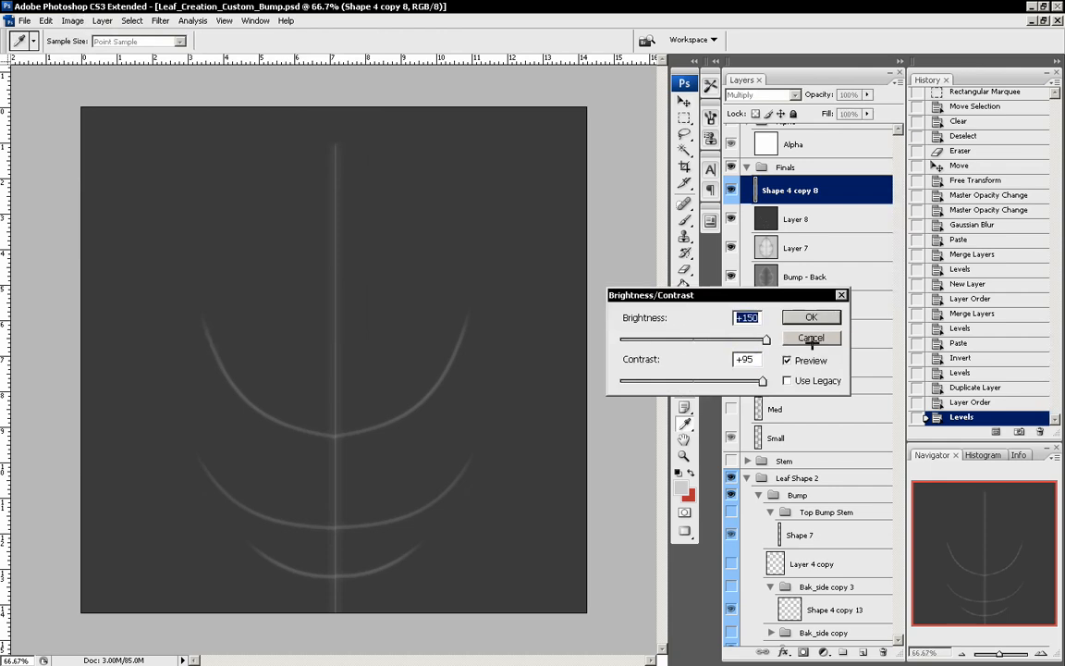
click(793, 339)
Hide and delete the Shape 4 copy 8 layer at the top of the Finals group
click(731, 191)
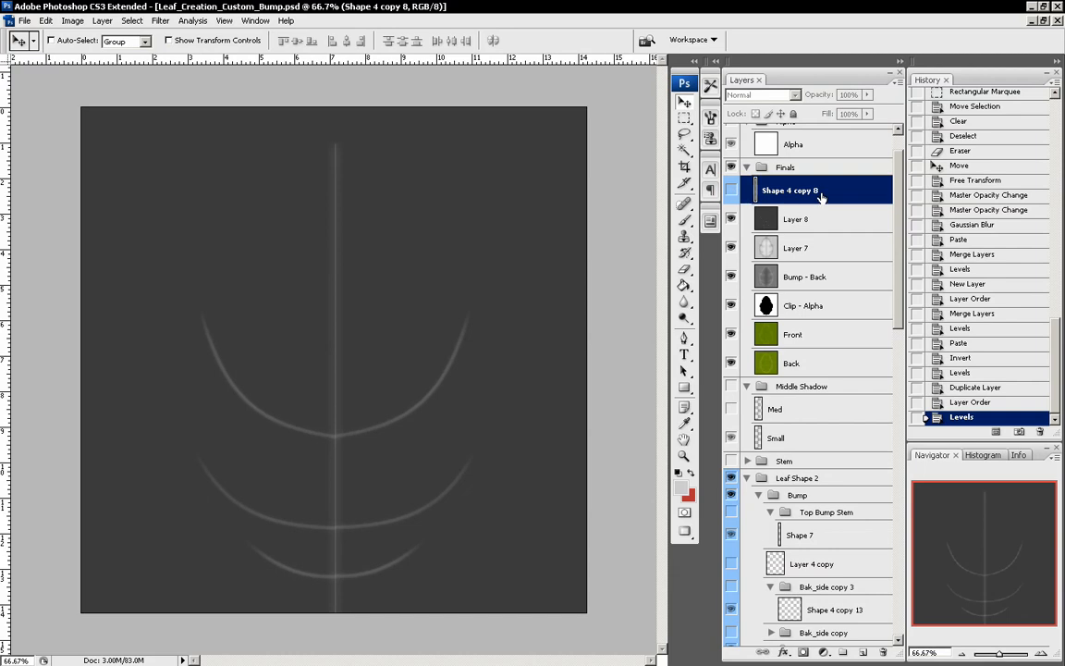
right_click(775, 205)
click(774, 242)
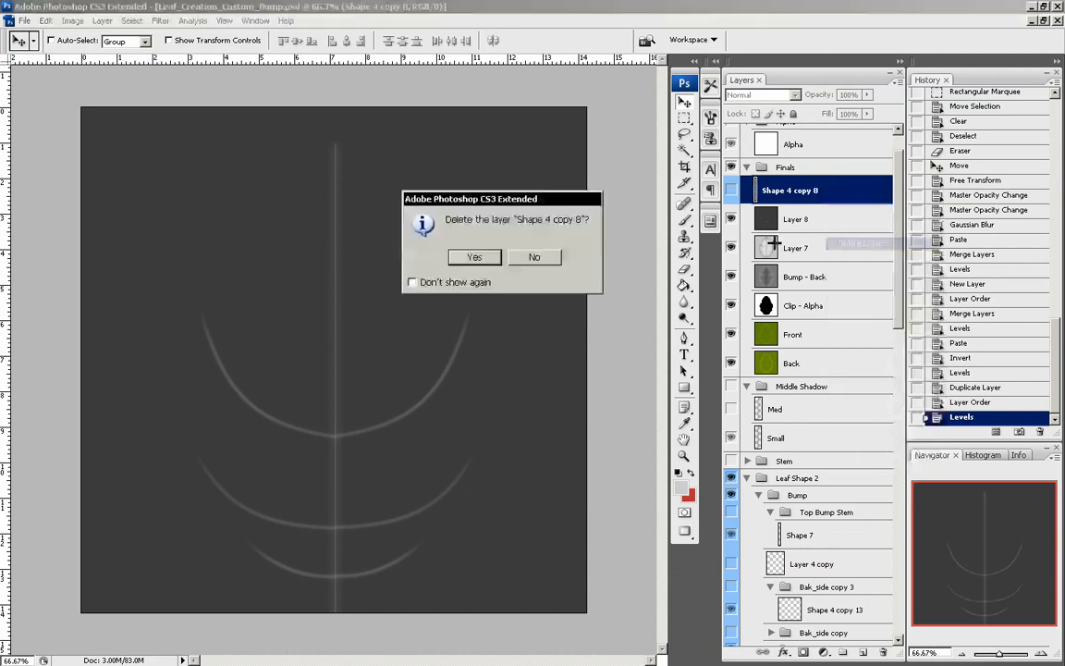
click(474, 256)
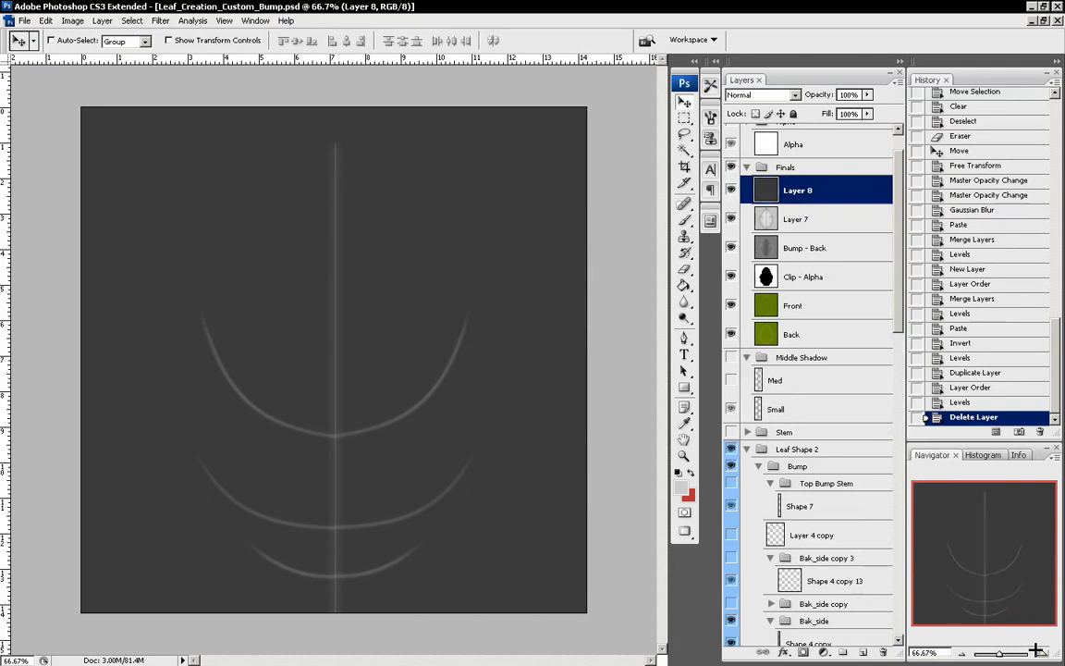
Draw a narrow vertical rectangle shape over the central stem down to the canvas's lower edge and rasterize it
key(ctrl+plus)
key(ctrl+plus)
drag(964, 535, 960, 492)
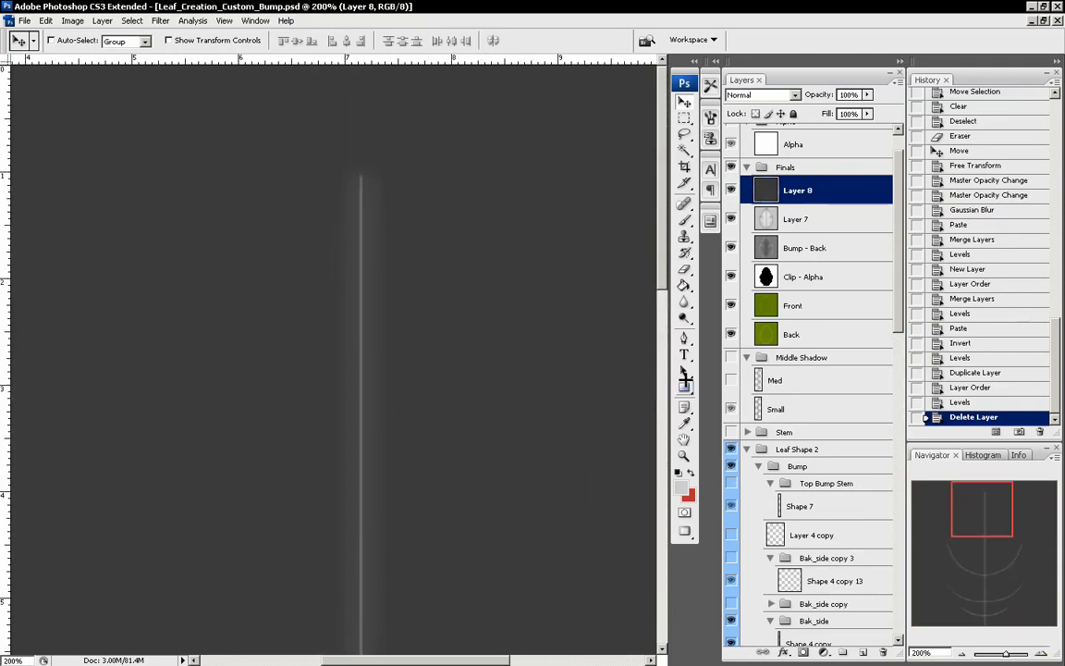
click(684, 388)
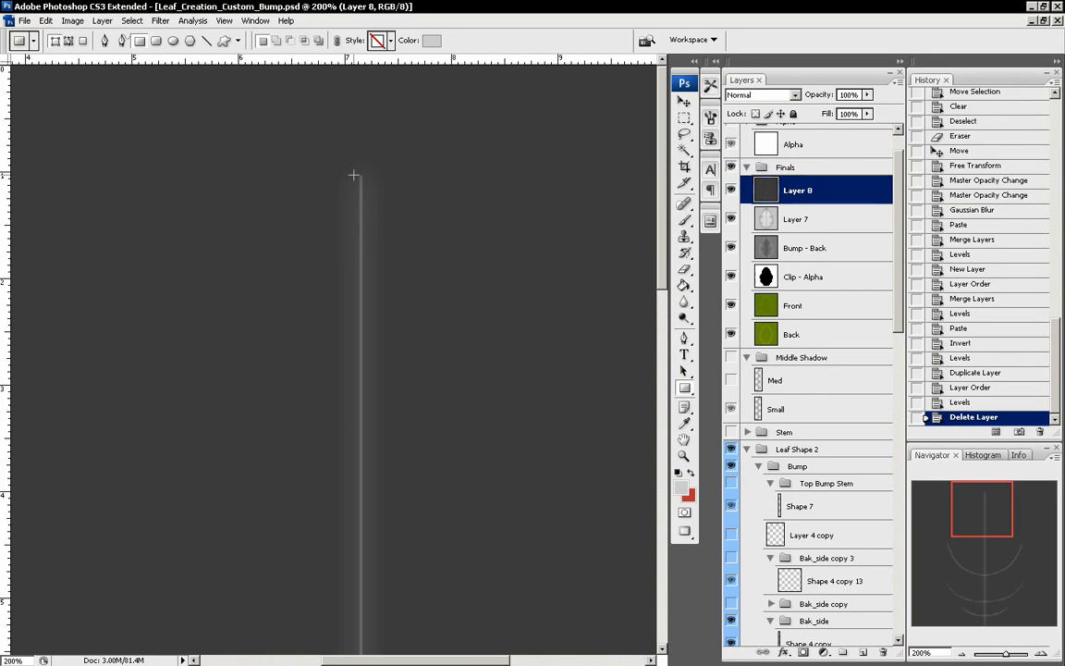
drag(353, 174, 368, 658)
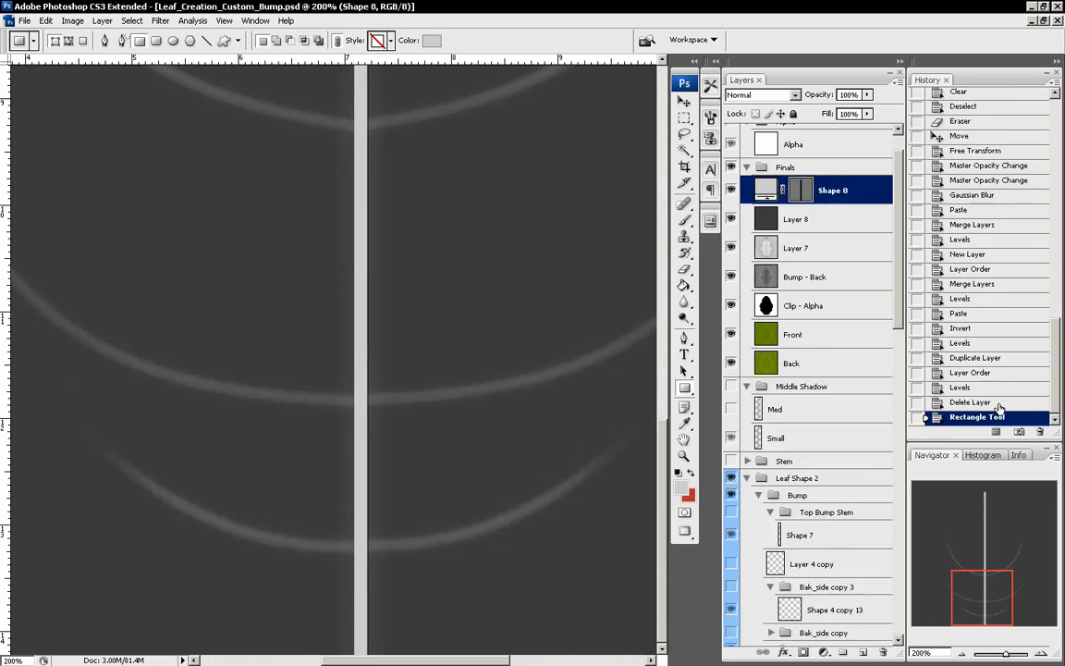
right_click(873, 189)
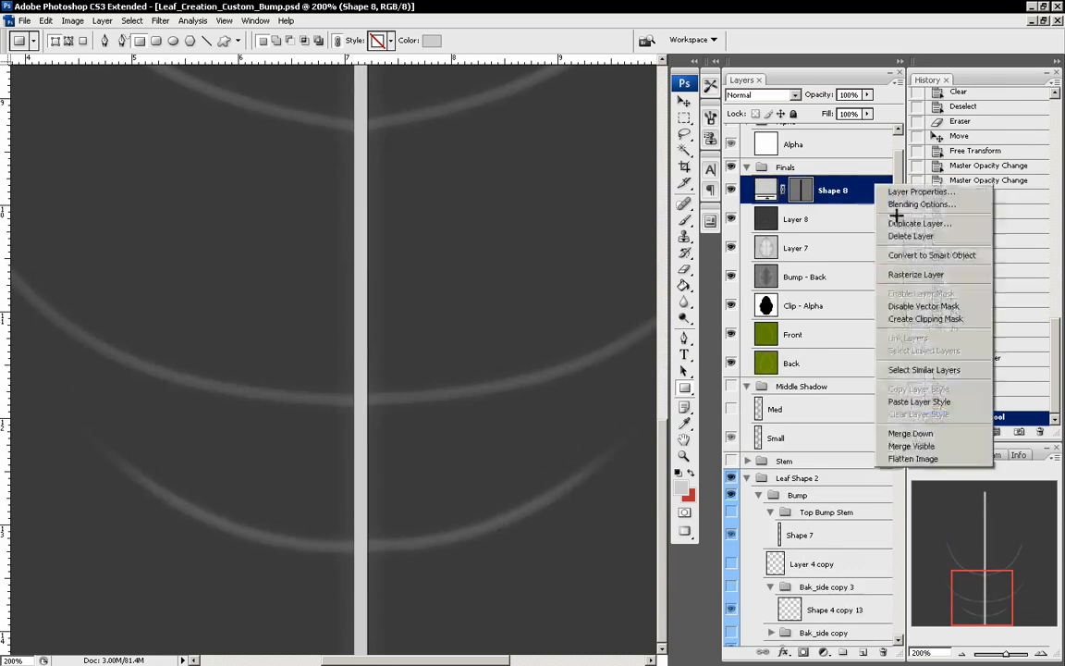
click(892, 274)
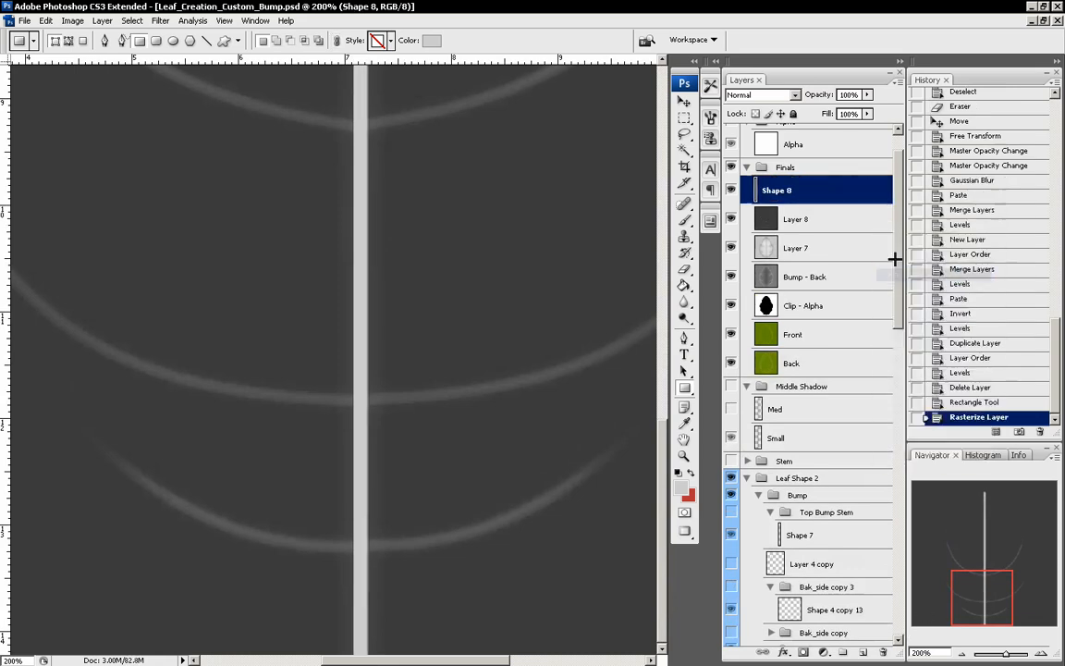
Soften the rasterized stem bar with a 1.2-pixel Gaussian Blur and set its layer opacity to 100%
click(866, 95)
drag(867, 106, 889, 112)
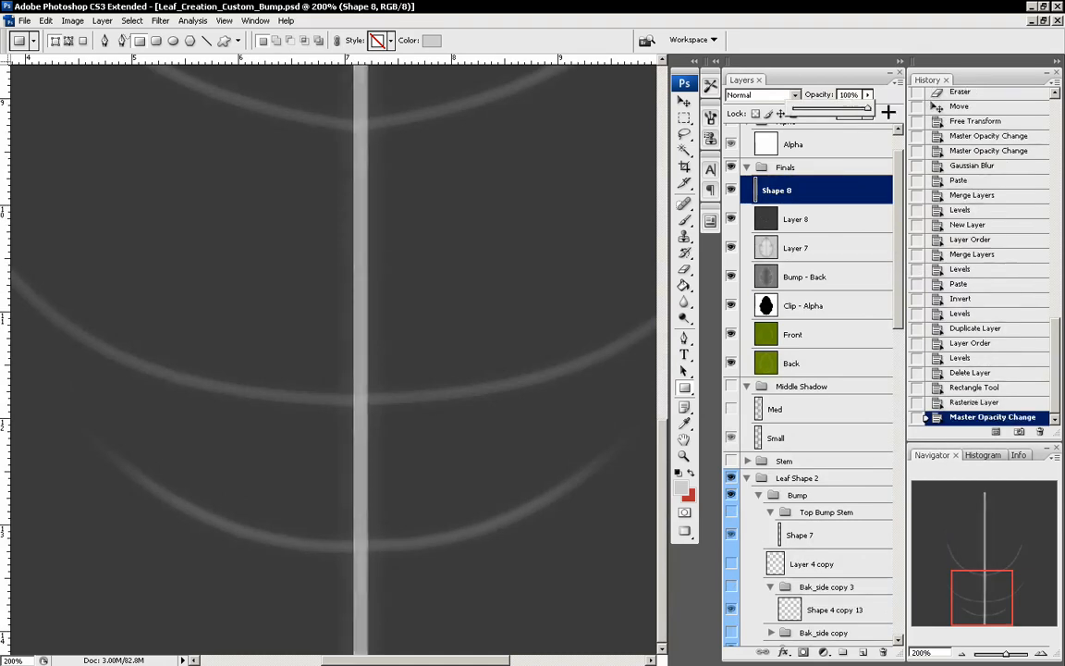
click(108, 18)
mouse_move(160, 20)
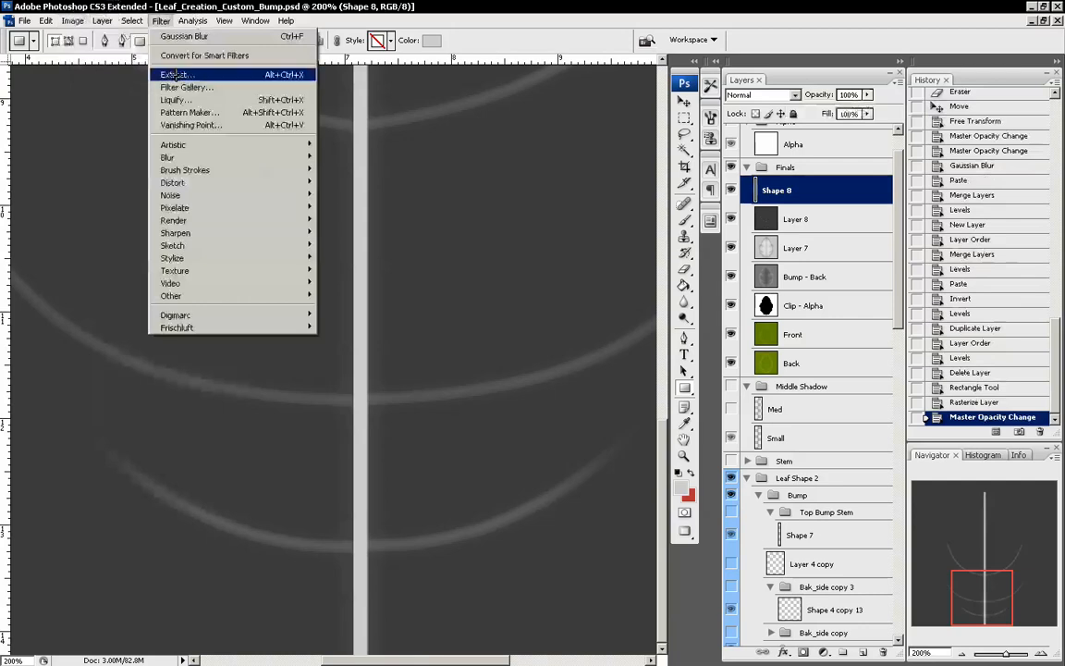
mouse_move(185, 158)
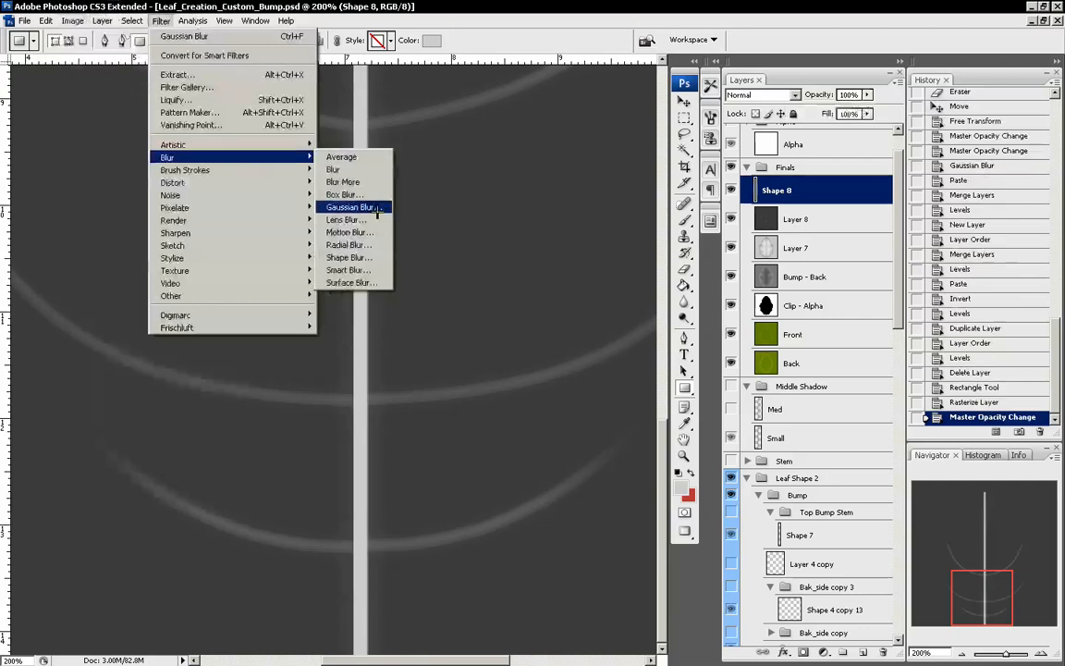
click(374, 208)
drag(650, 366, 638, 367)
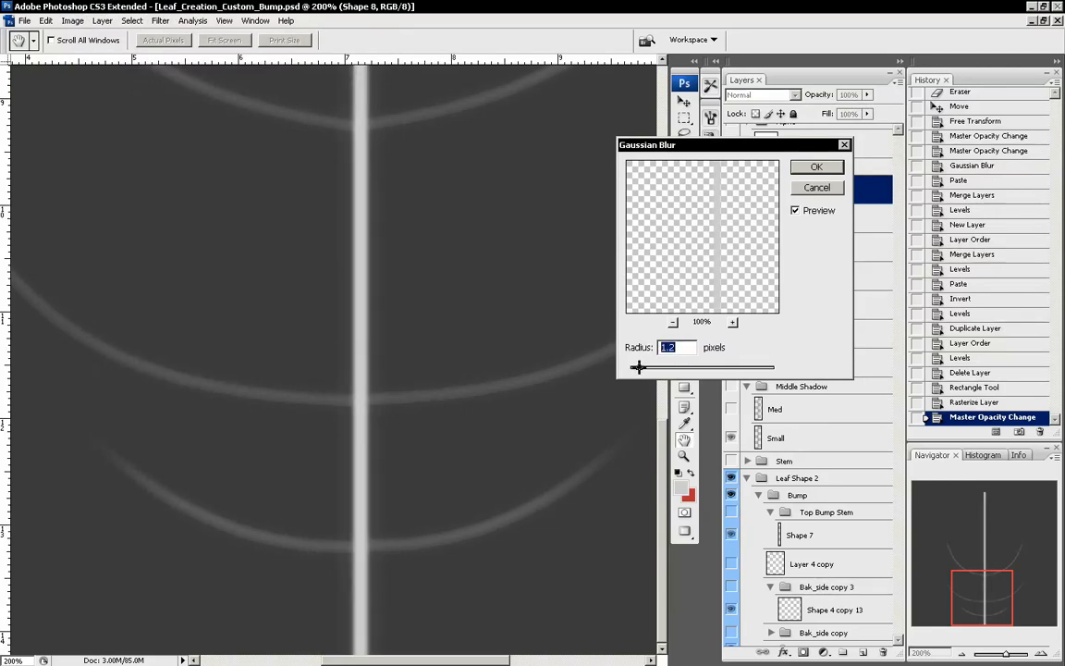
click(815, 166)
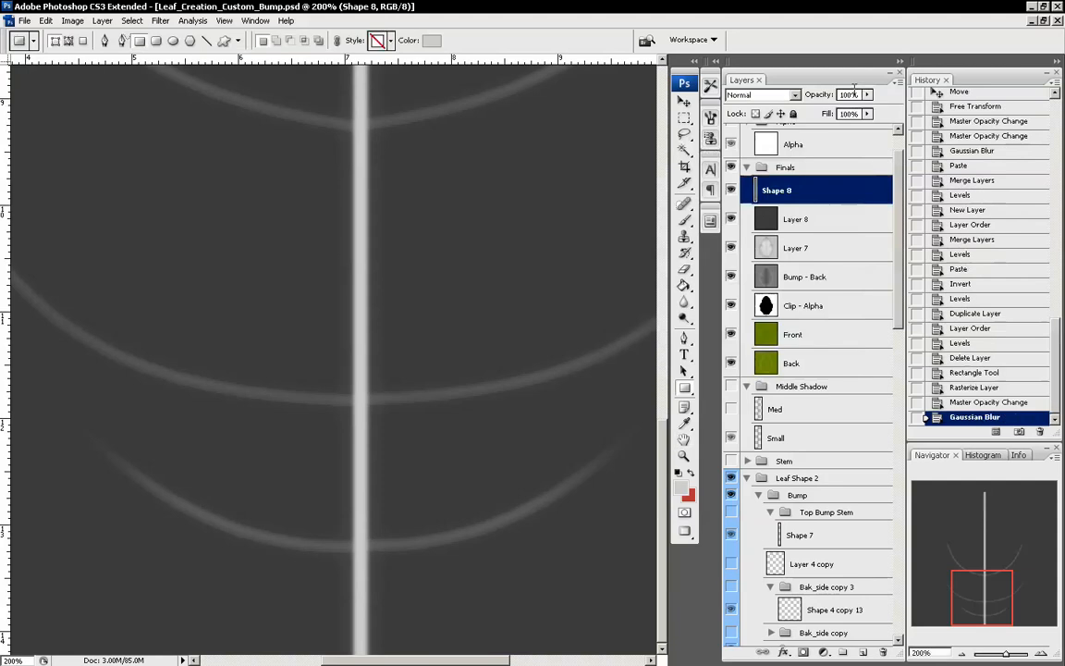
drag(865, 94, 896, 118)
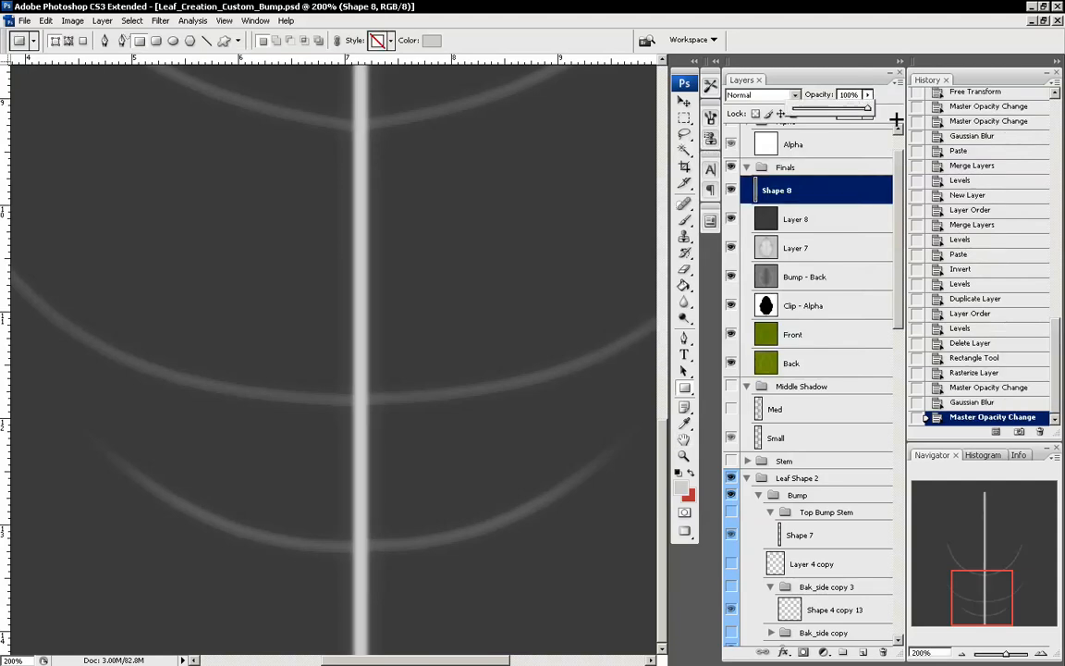
Apply a Color Overlay to the Shape 8 stem bar using a gray sampled from the side veins
double_click(844, 188)
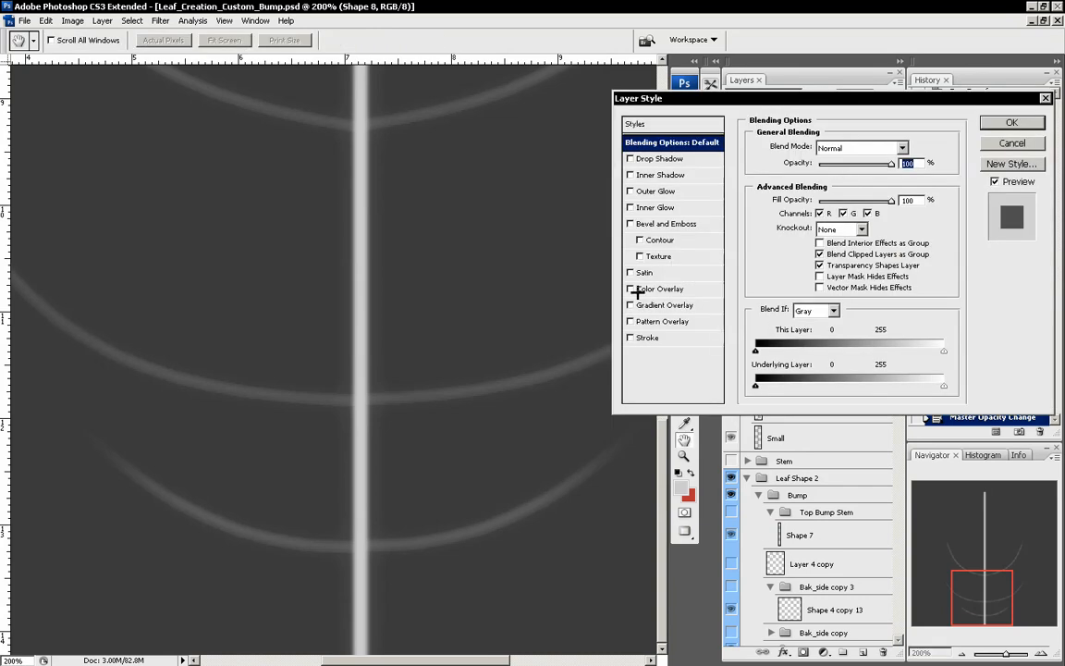
click(630, 289)
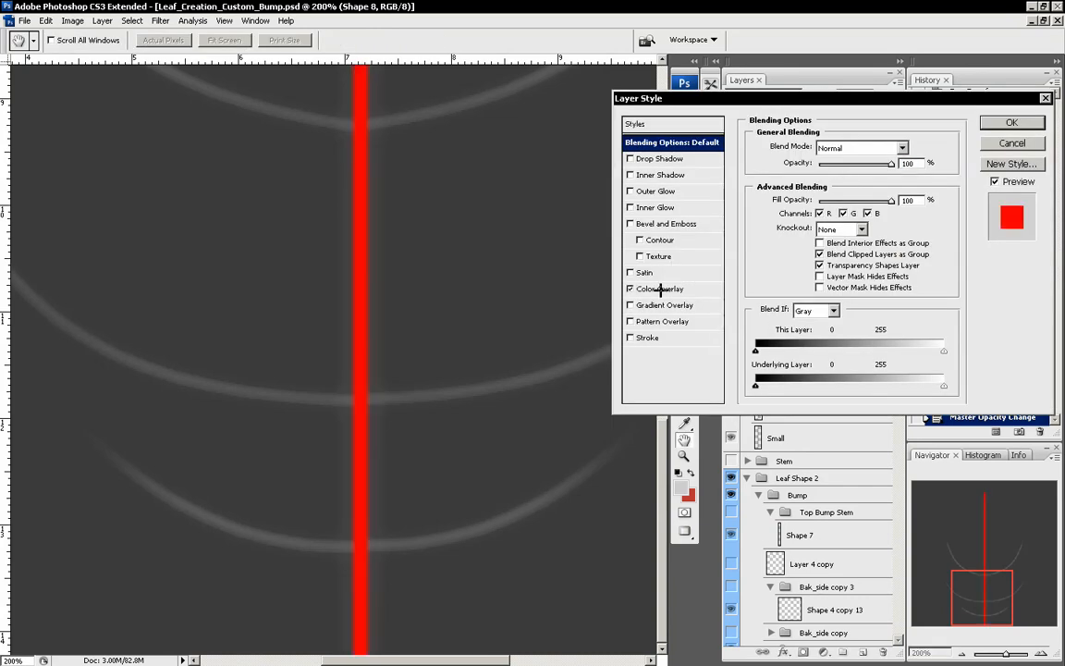
click(650, 289)
click(906, 149)
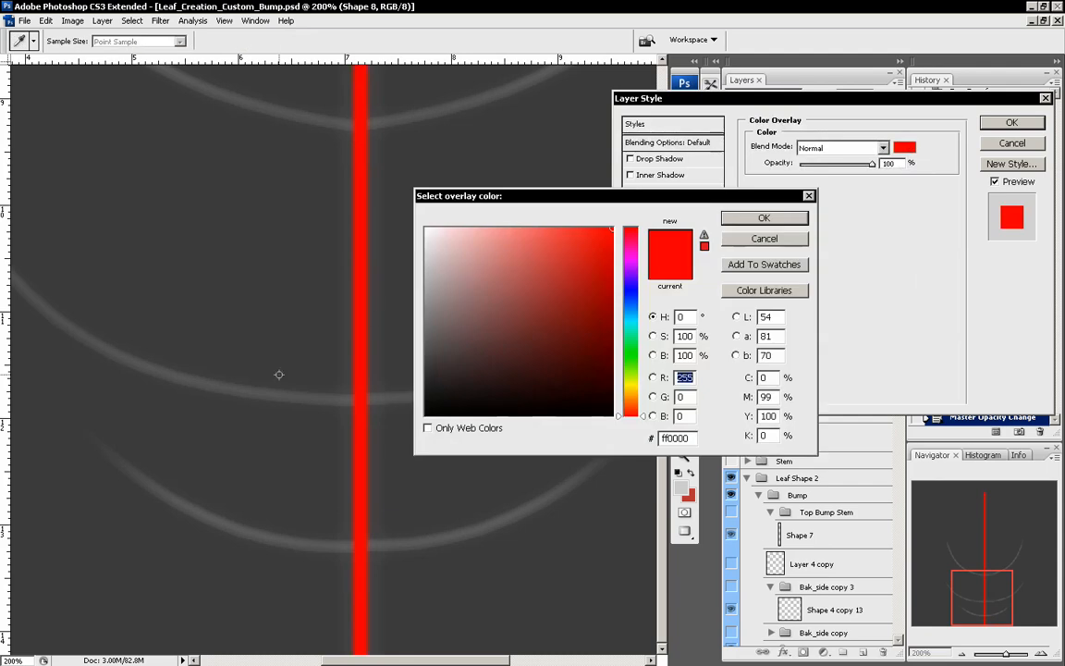
click(221, 386)
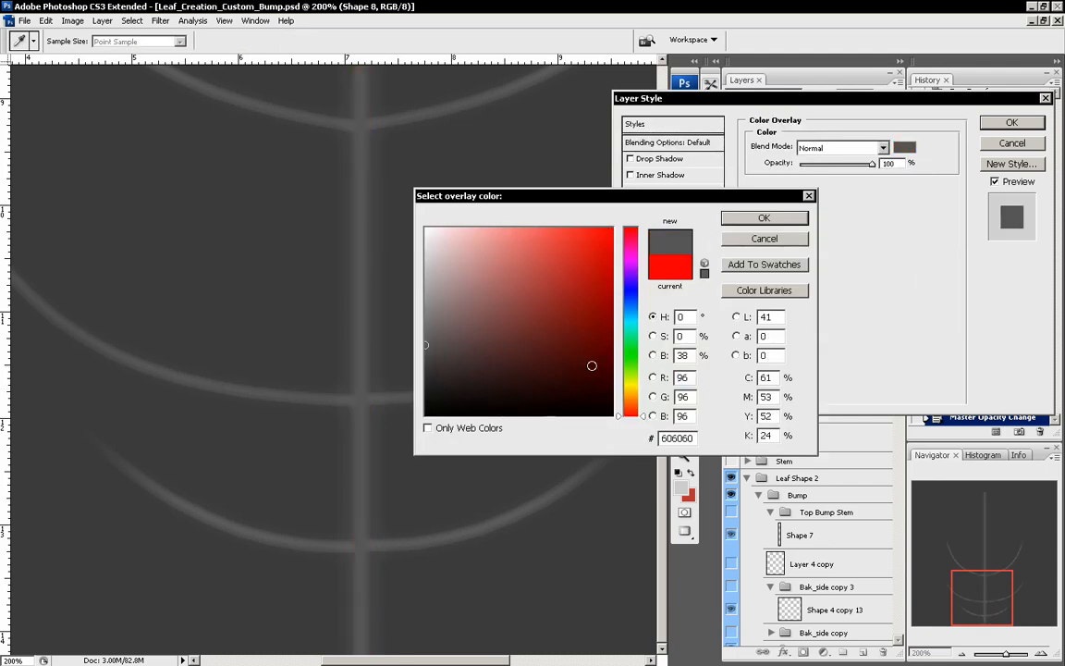
click(288, 397)
click(284, 393)
click(283, 396)
mouse_move(427, 346)
mouse_down()
mouse_move(424, 329)
mouse_move(426, 337)
mouse_up()
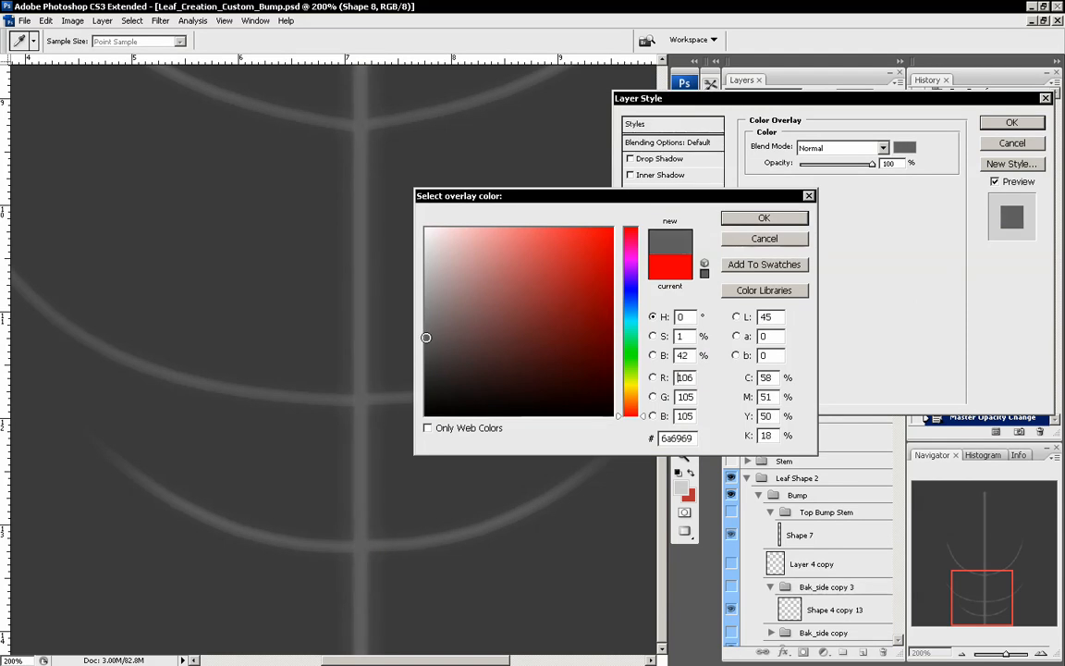
click(255, 388)
click(782, 219)
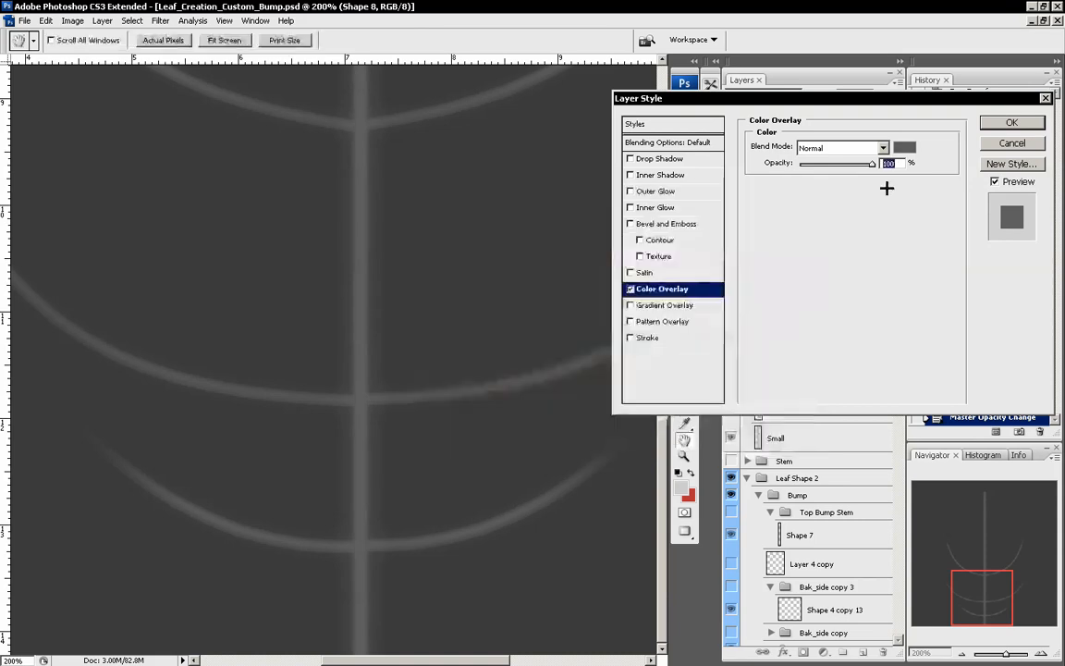
click(1011, 122)
Flatten the image, discarding hidden layers, and copy the entire canvas
key(ctrl+minus)
key(ctrl+minus)
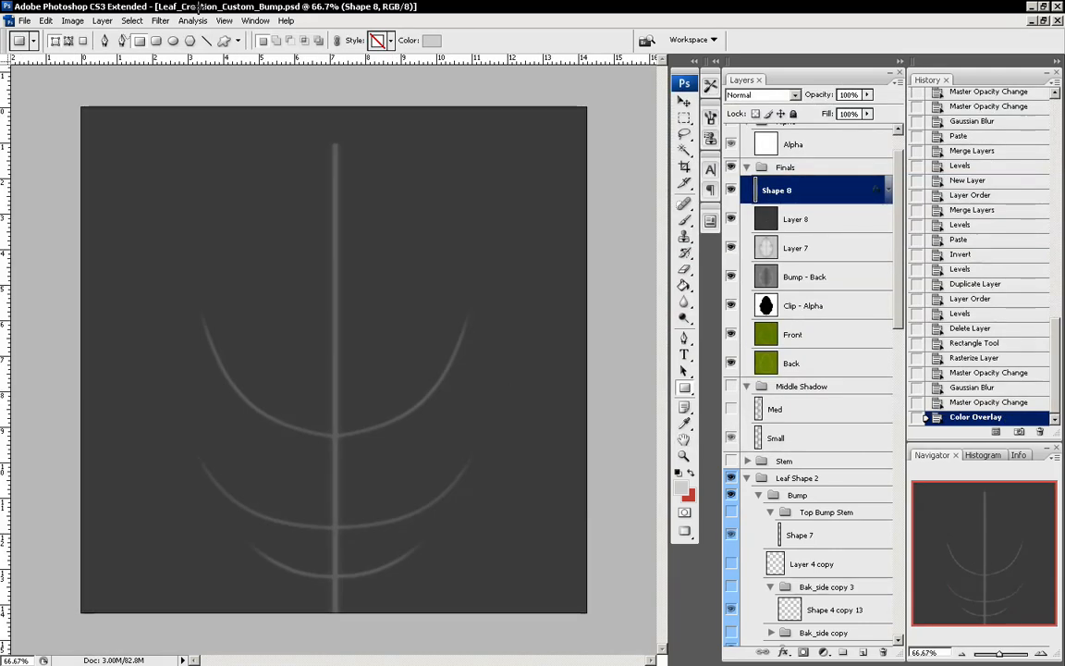
click(72, 20)
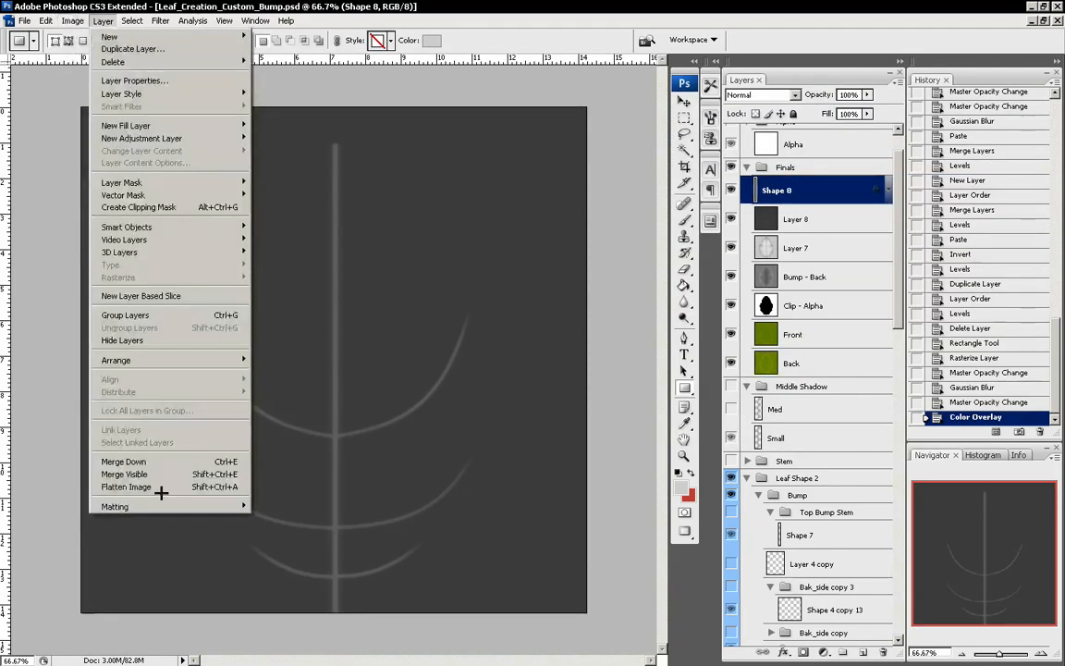
click(163, 486)
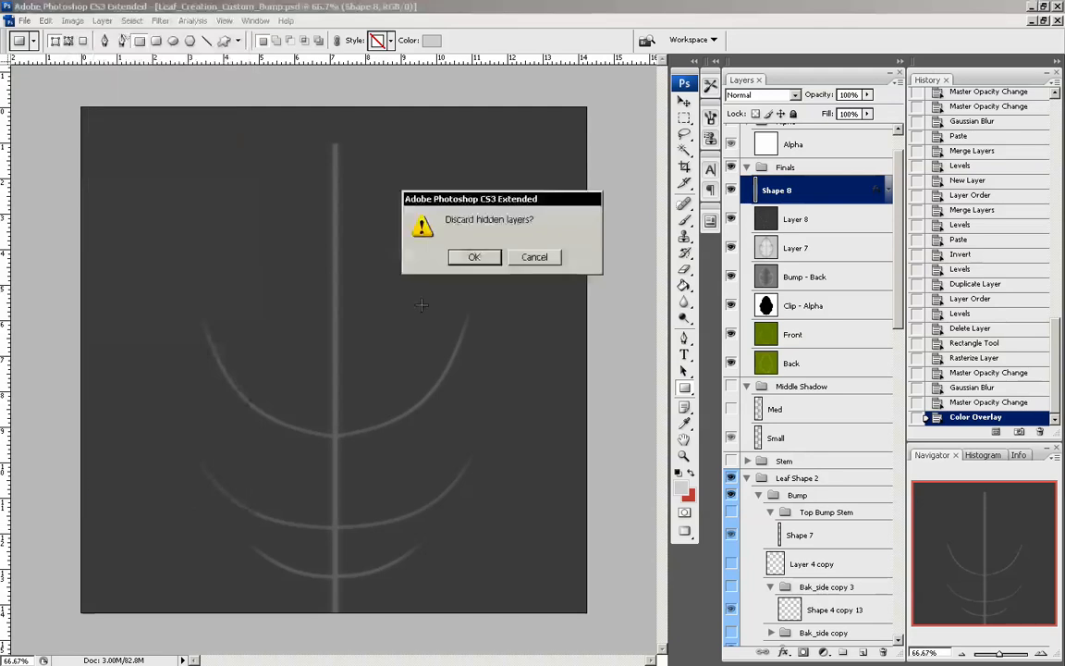
click(400, 243)
key(ctrl+a)
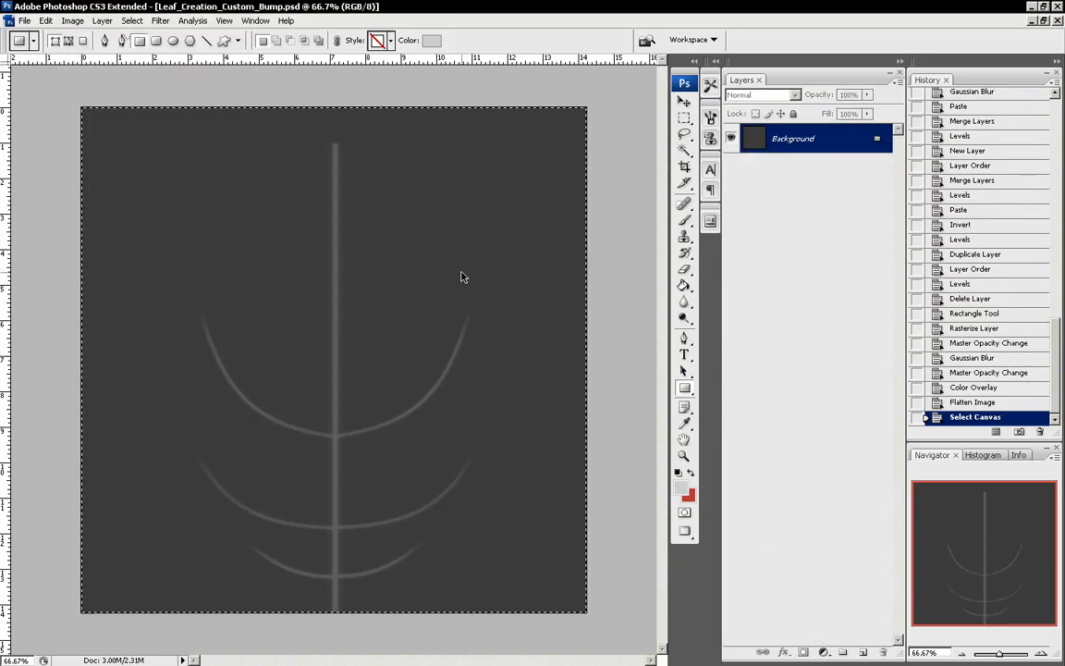
Remove the Flatten Image state from the history to restore the layers, and paste the copied canvas above Shape 8 in Finals
right_click(998, 403)
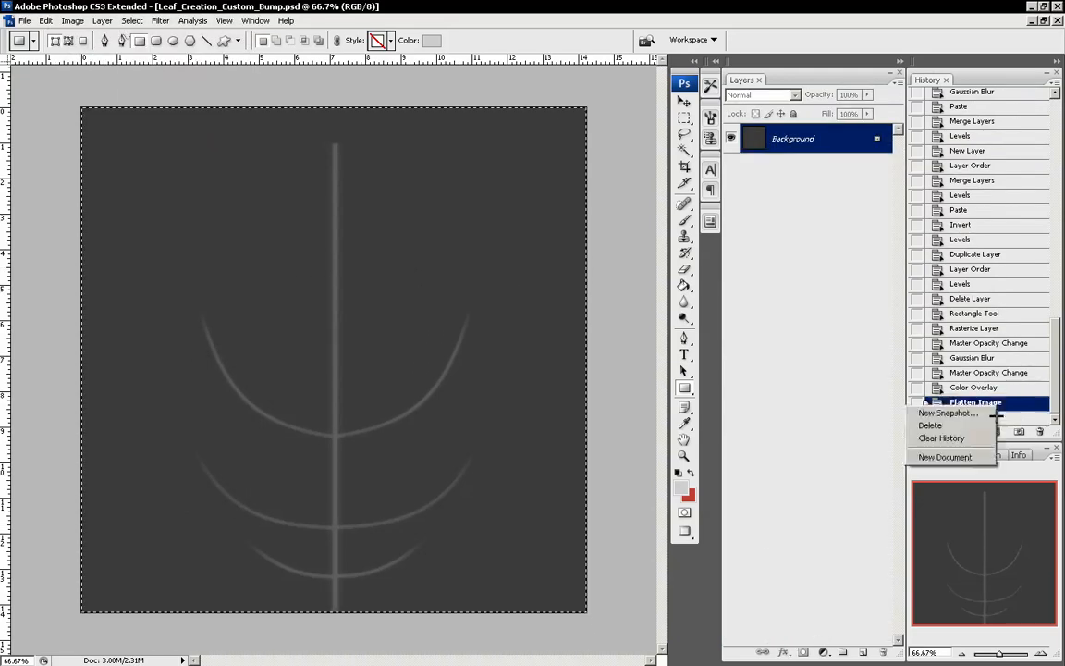
click(944, 424)
click(481, 258)
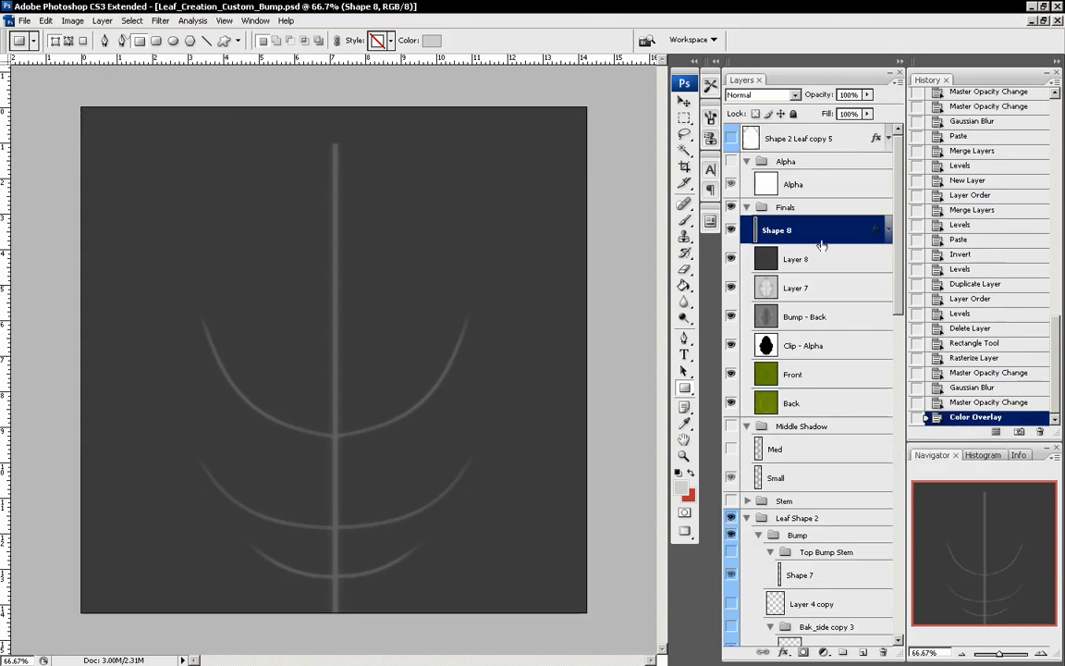
key(ctrl+v)
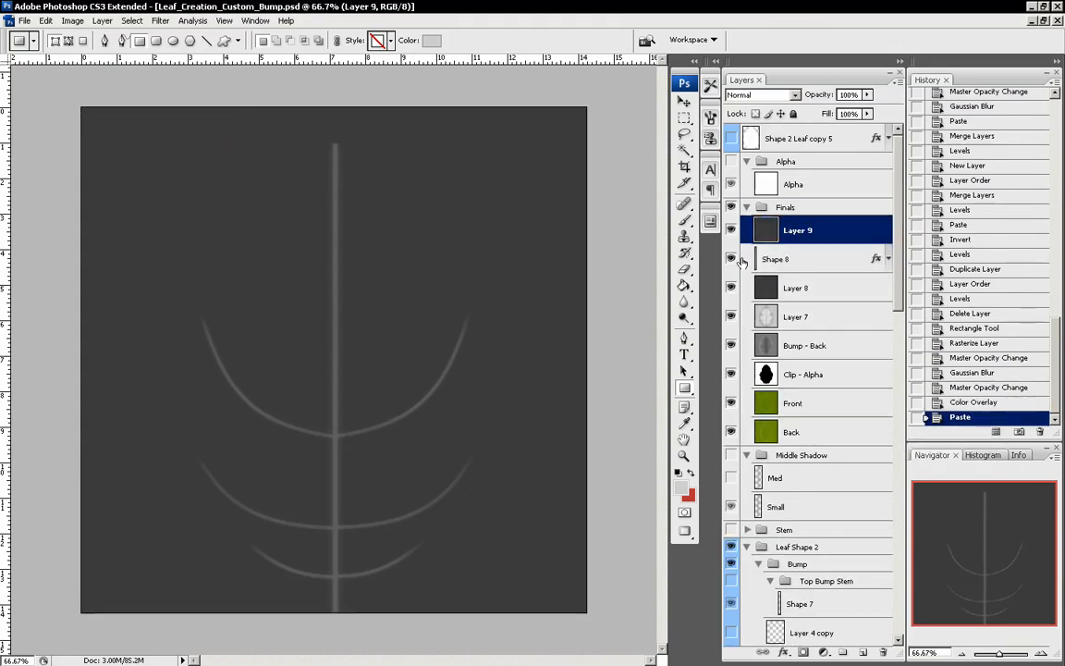
Delete the Shape 8 layer from the Finals group
click(812, 262)
right_click(814, 263)
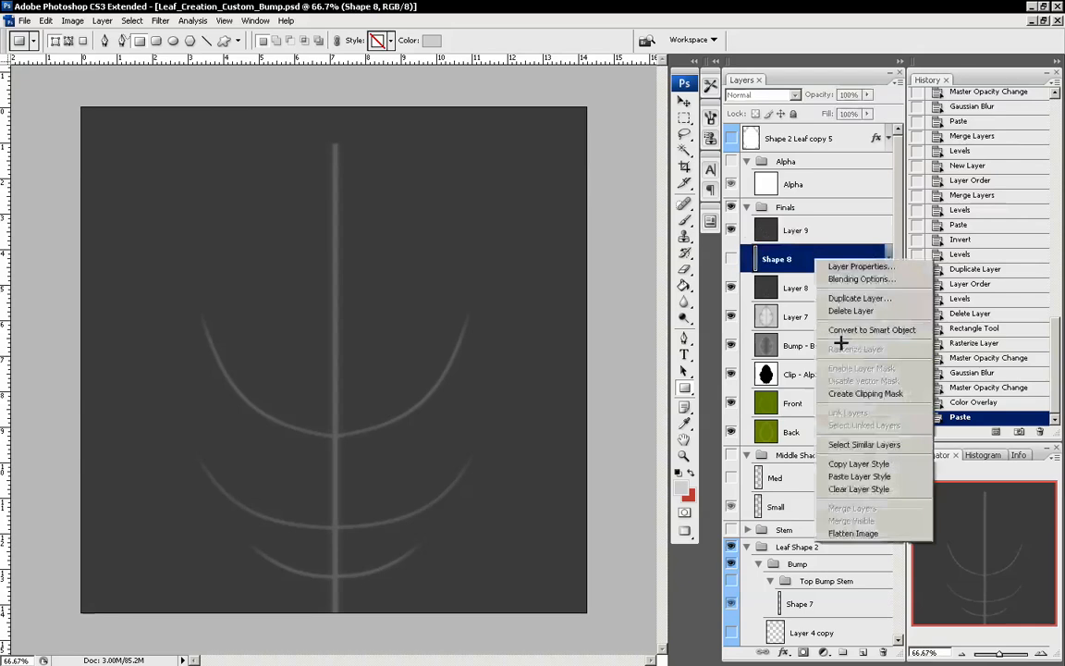
click(786, 281)
click(429, 232)
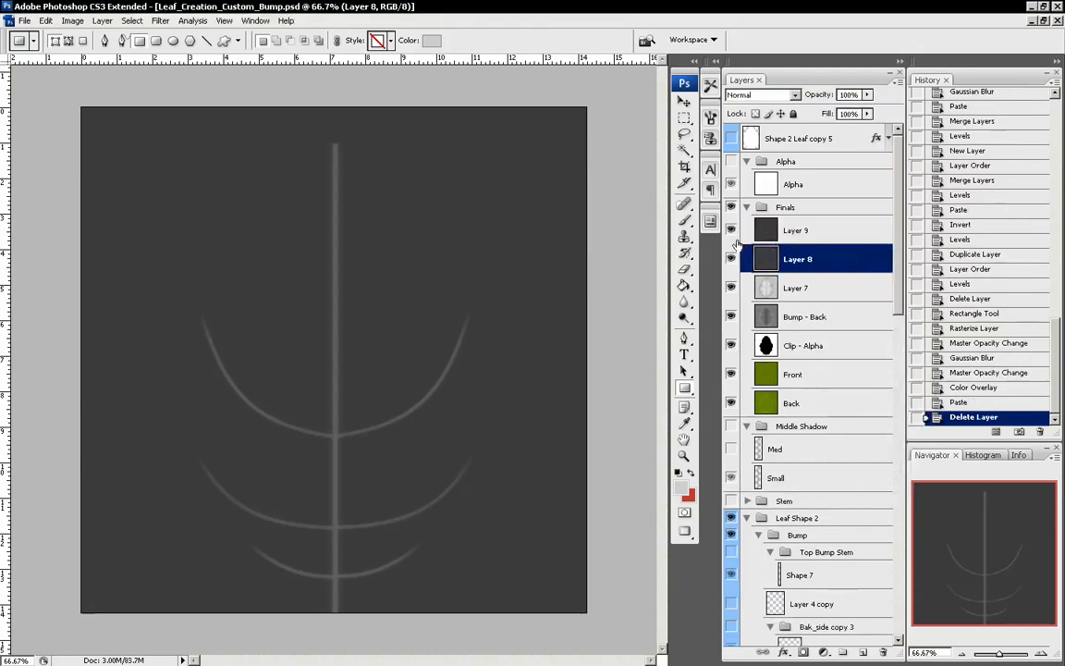
Toggle the visibility of Layer 9 and Layer 8 to compare the two vein maps, leaving Layer 9 selected
click(730, 230)
click(731, 230)
click(731, 263)
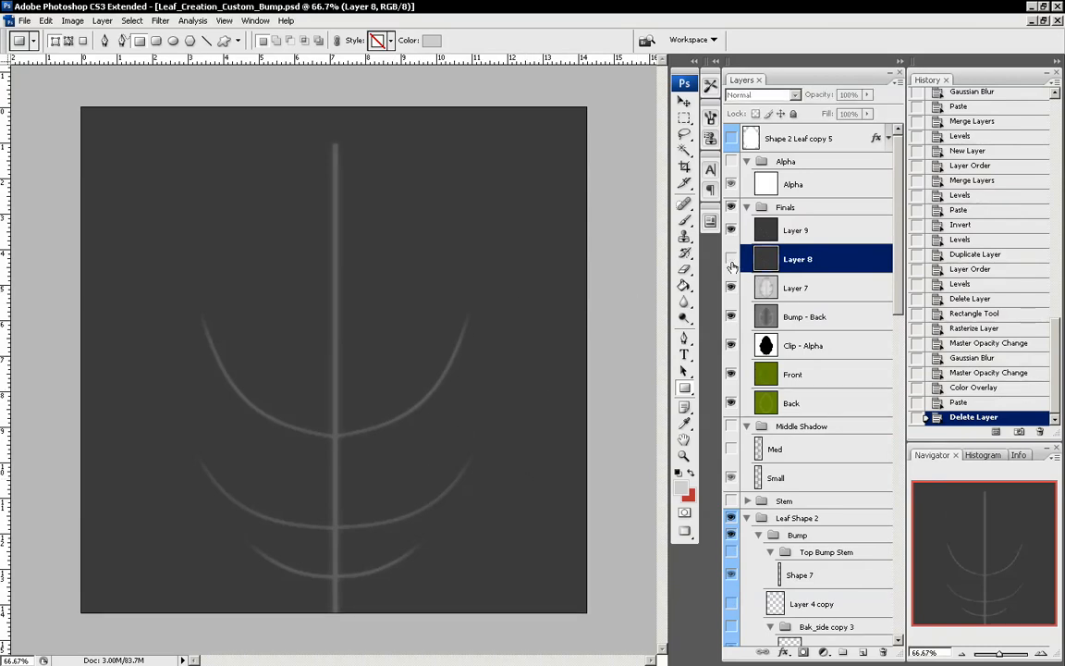
click(731, 259)
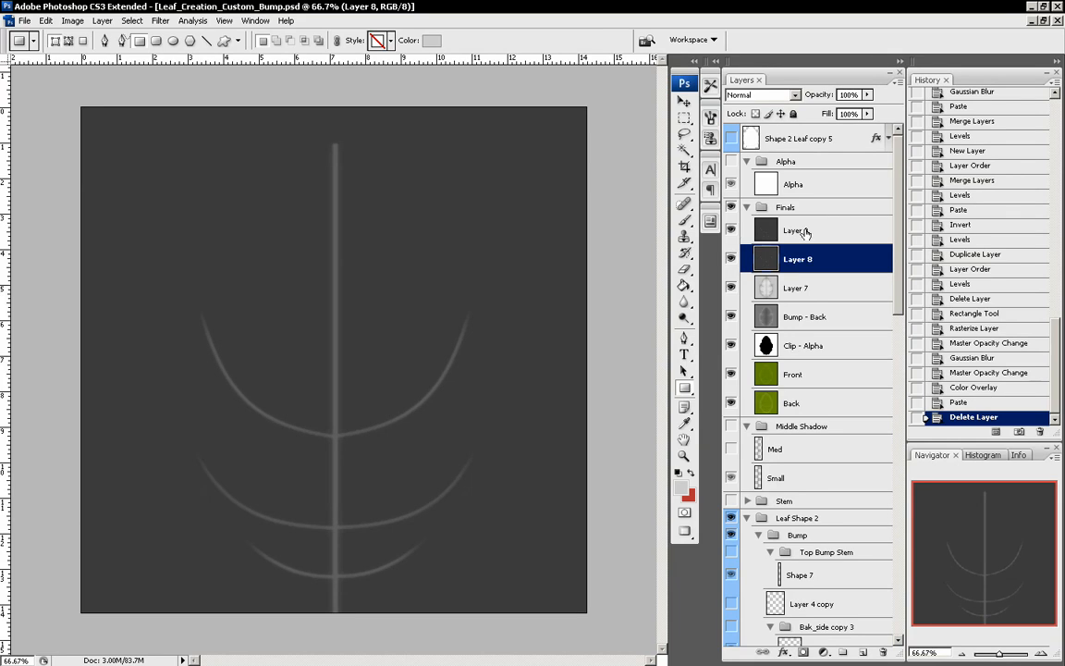
click(740, 231)
click(732, 230)
click(732, 230)
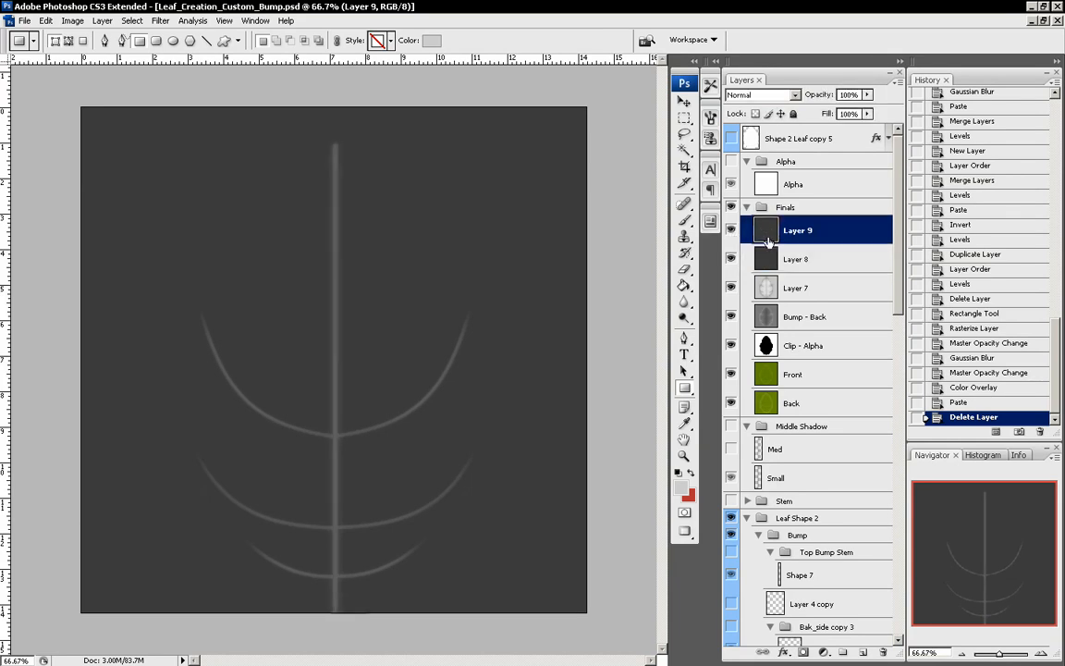
Rename Layer 9 in the Finals group as Spec_Top
click(801, 261)
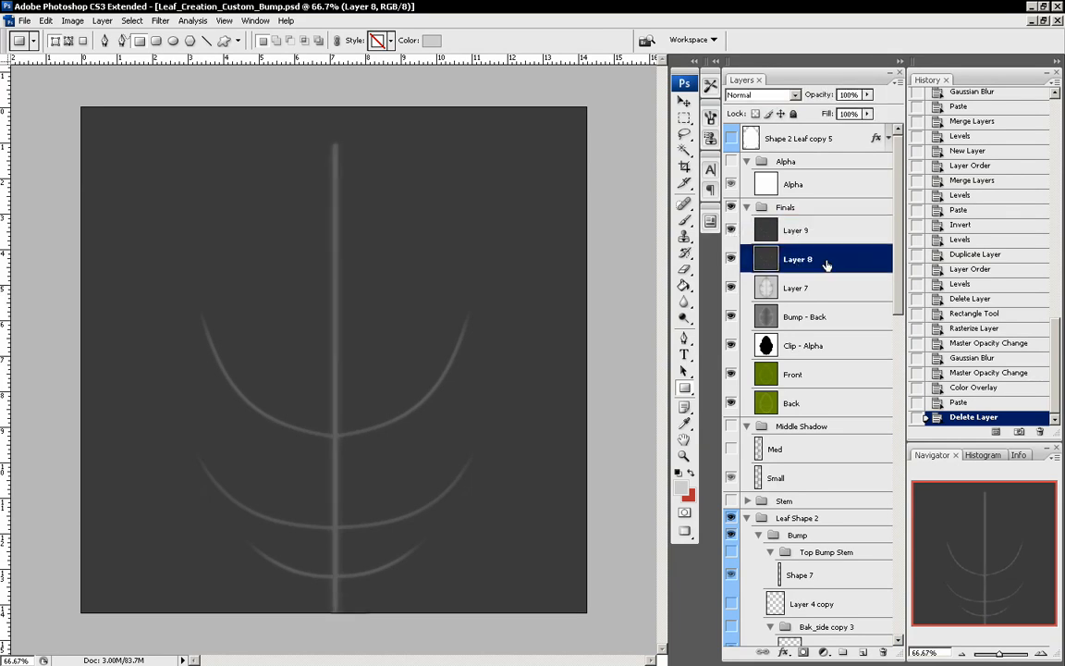
click(772, 231)
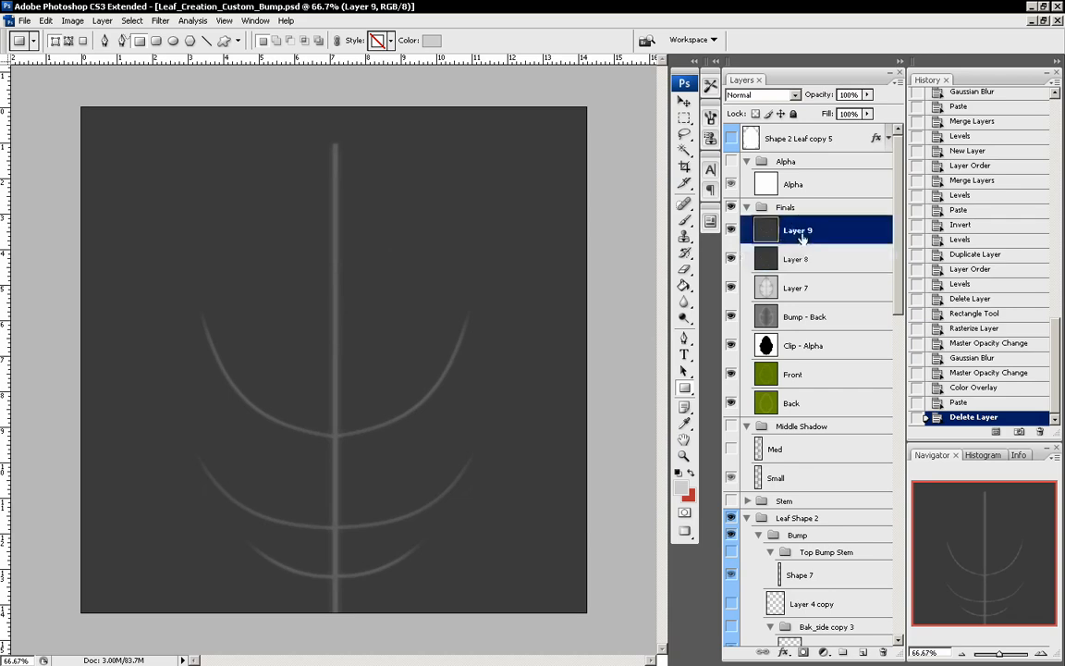
right_click(731, 220)
click(767, 228)
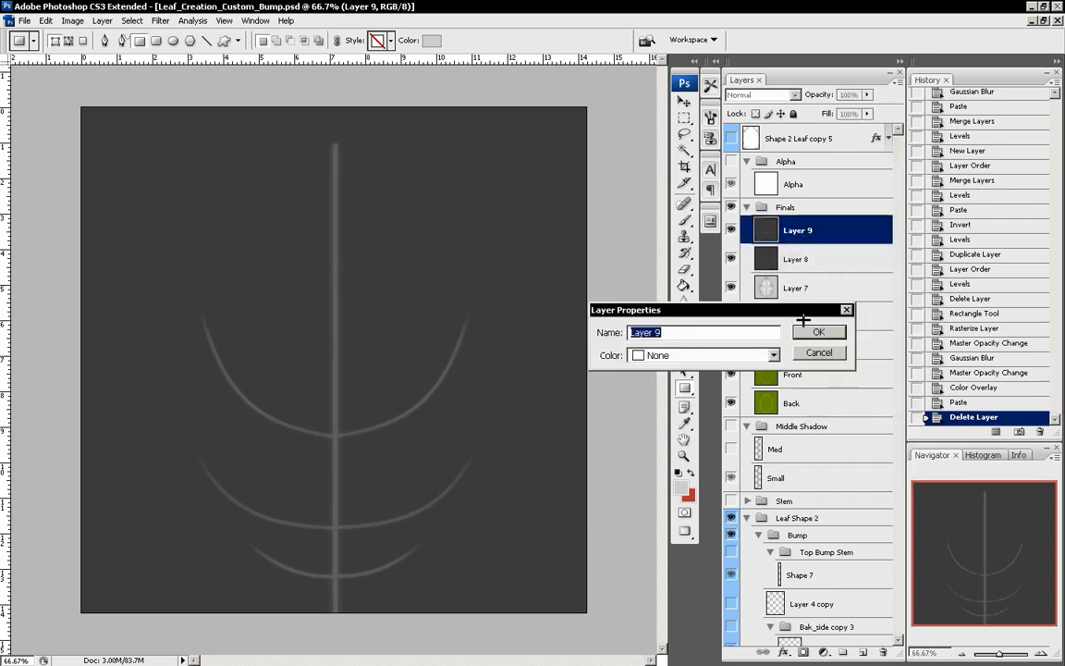
text(Spec_Top)
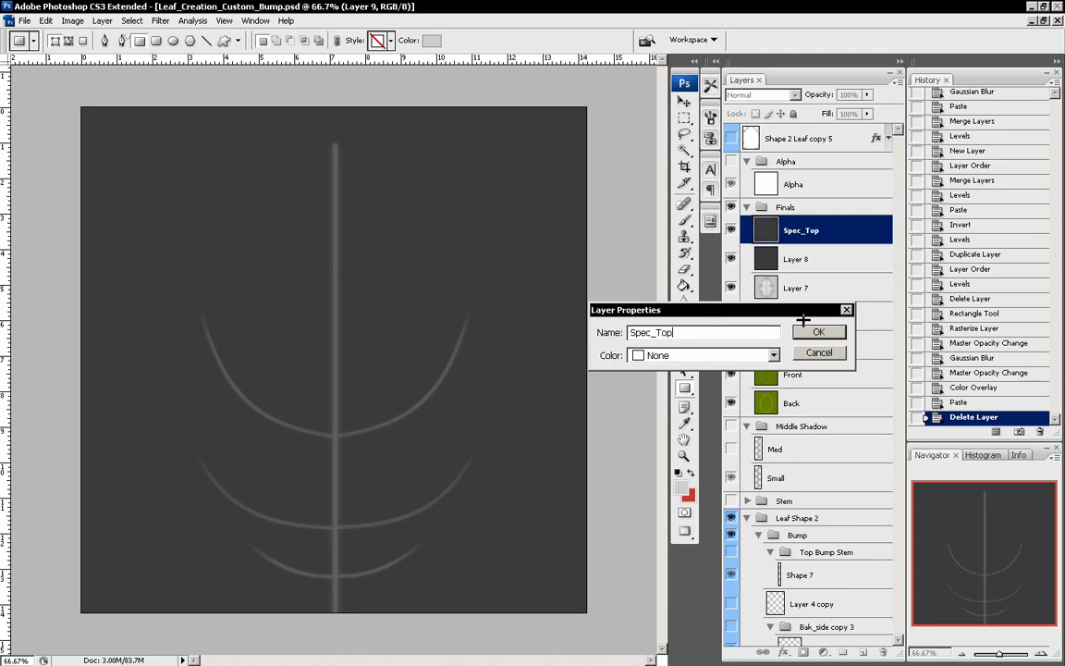
click(806, 326)
Rename the Spec_Top layer as Spec_Back
click(831, 263)
right_click(838, 264)
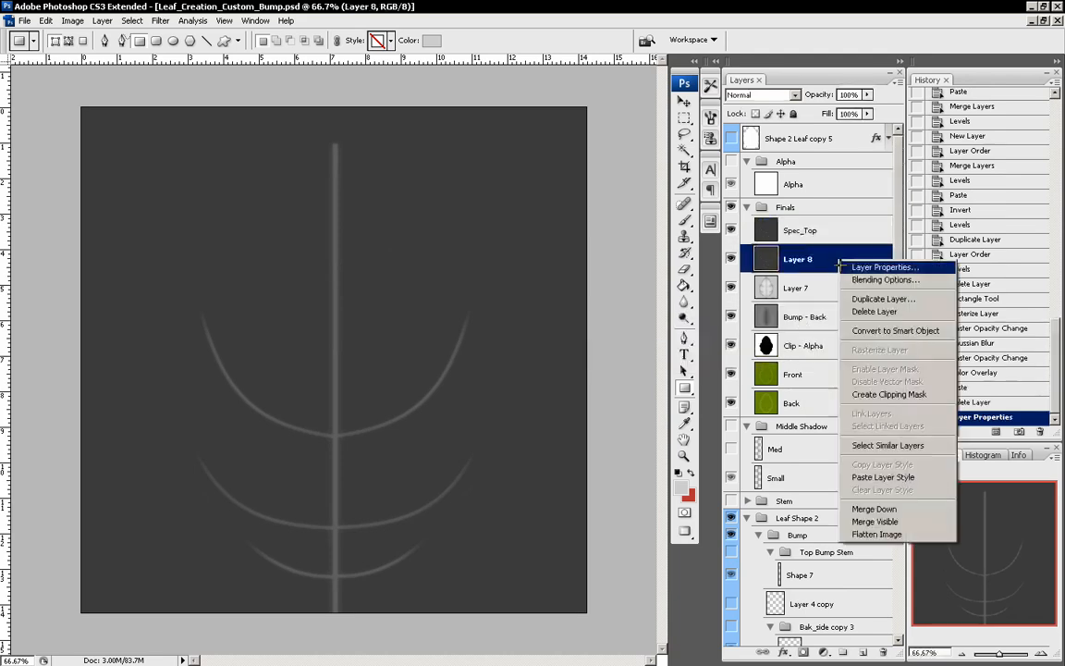
click(824, 240)
right_click(825, 231)
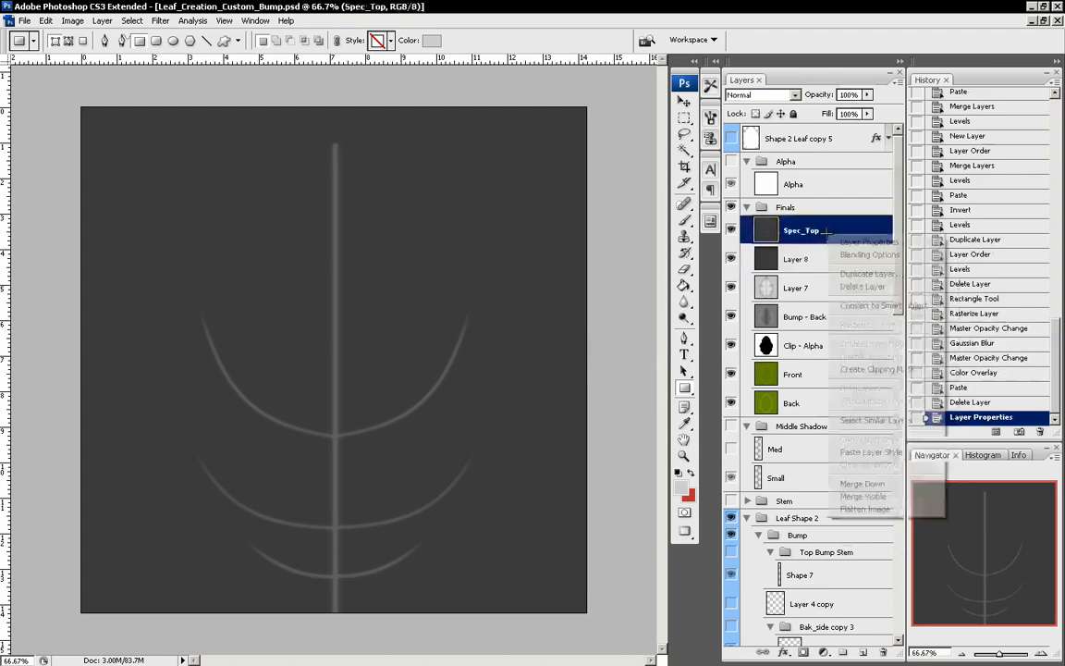
click(880, 234)
drag(686, 332, 655, 333)
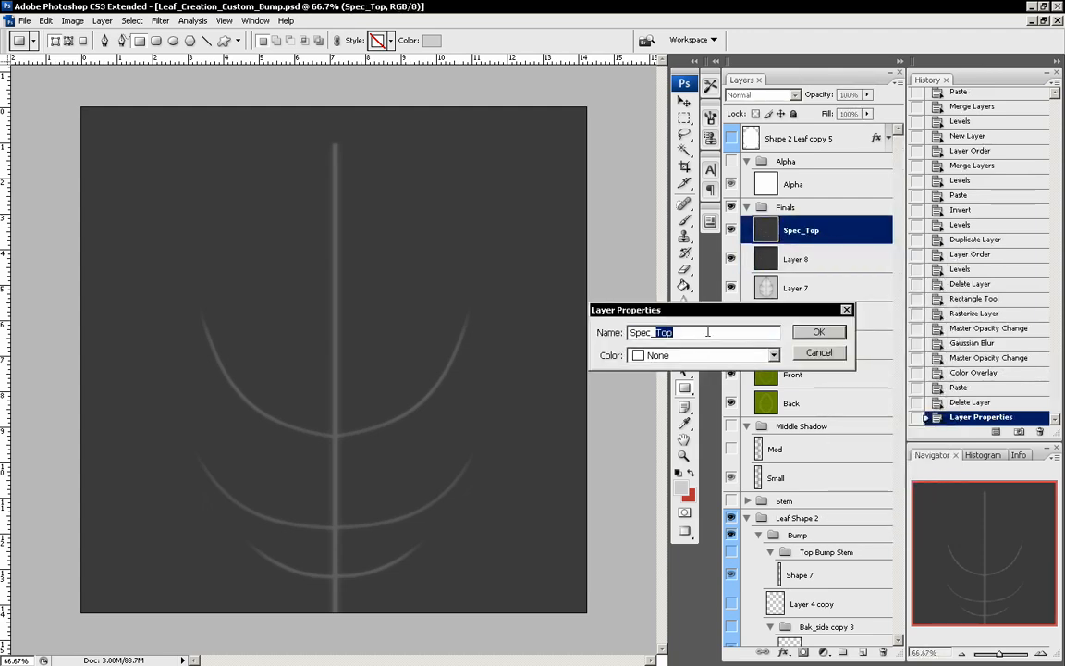
text(Back)
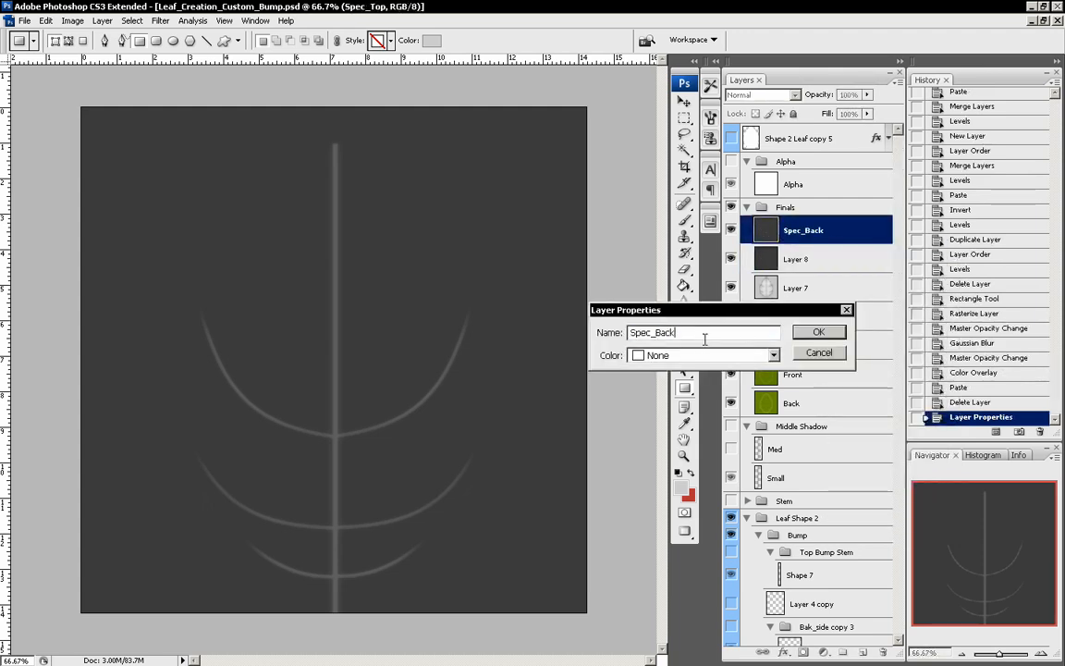
click(817, 331)
Rename Layer 8 in the Finals group as Spec_Front
right_click(814, 262)
click(869, 266)
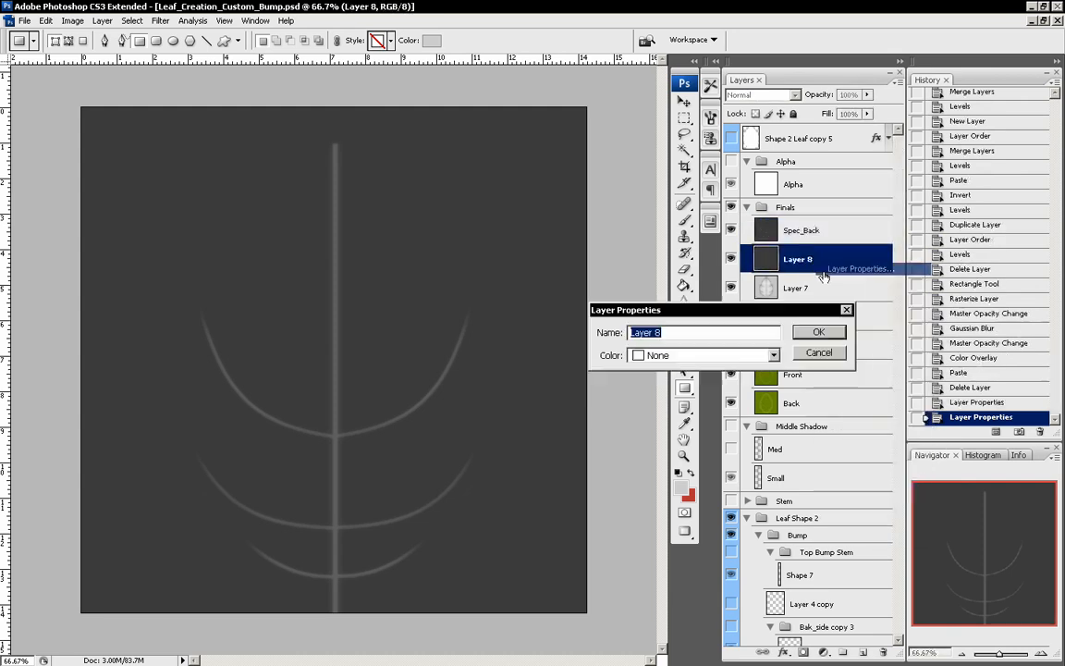
text(Spec)
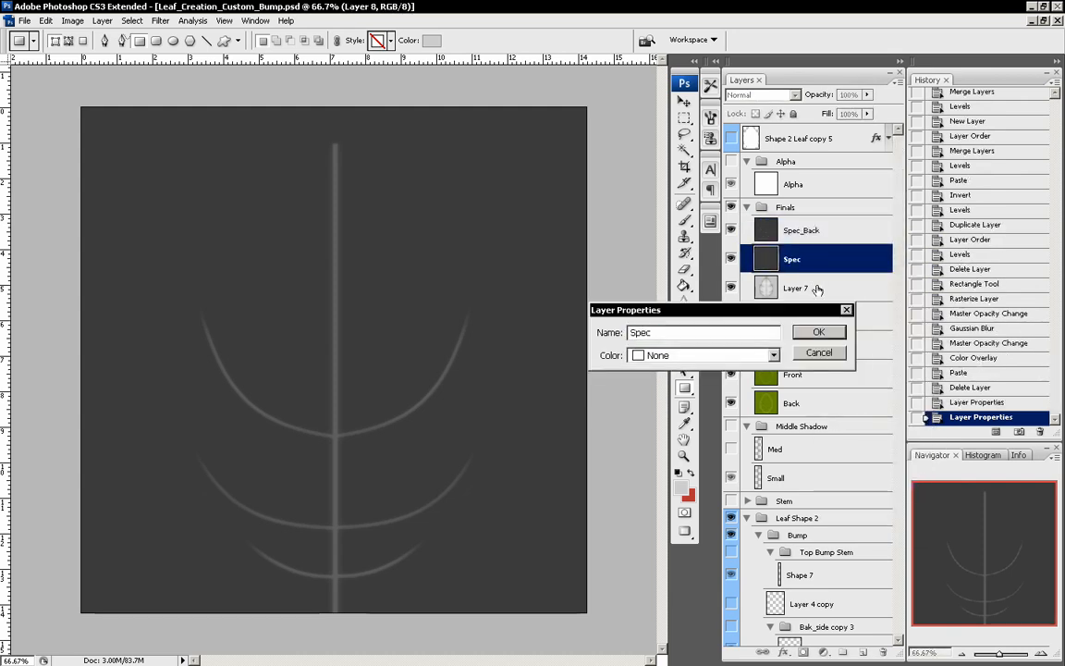
text(_Front)
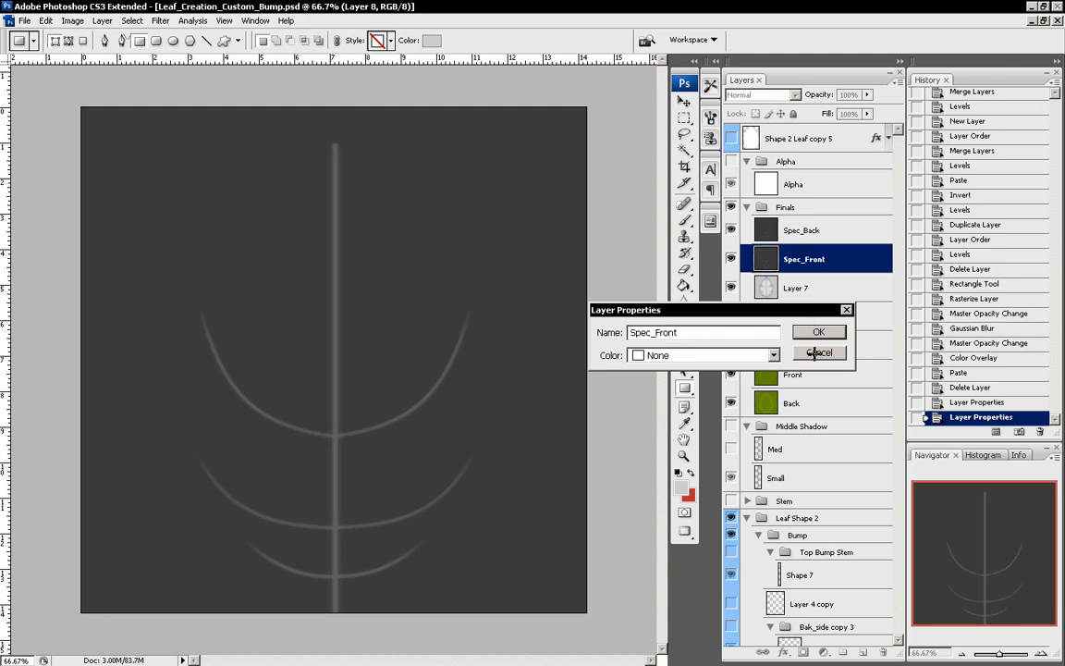
click(819, 332)
Duplicate the Spec_Back layer, invert the copy's colours and name it Backlight_back
drag(817, 232, 862, 651)
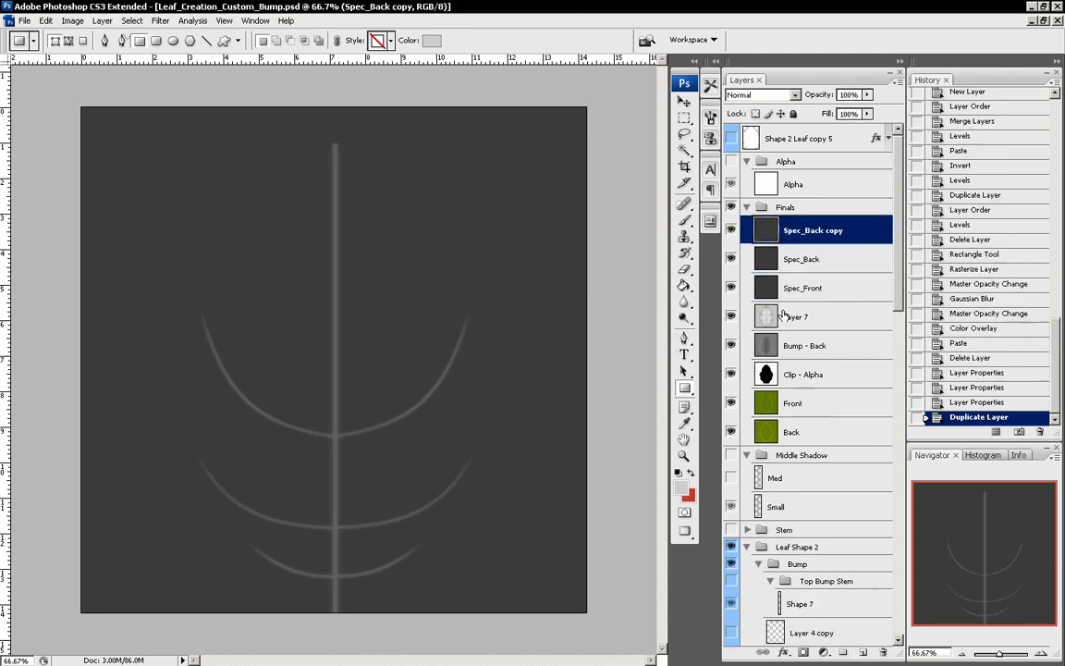
key(ctrl+i)
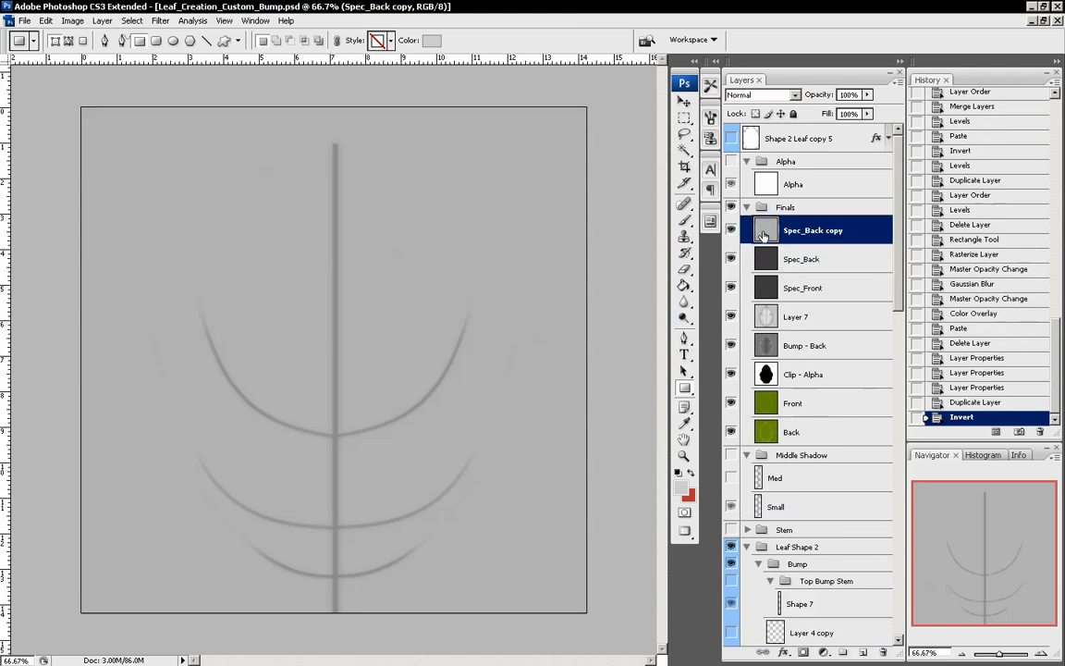
right_click(818, 230)
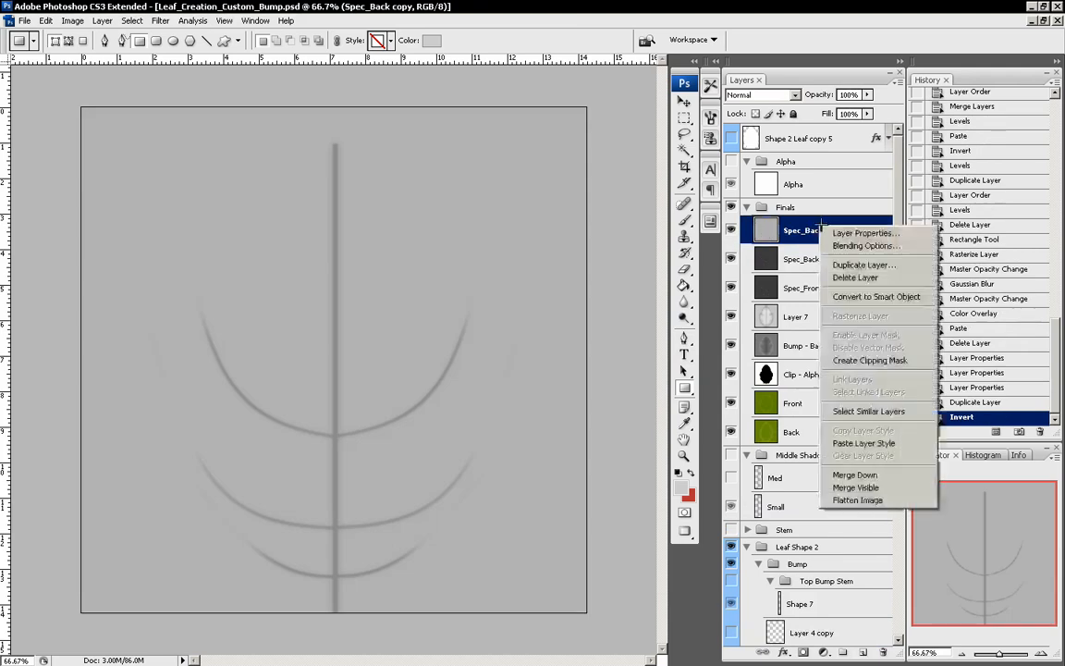
click(776, 205)
text(Ba)
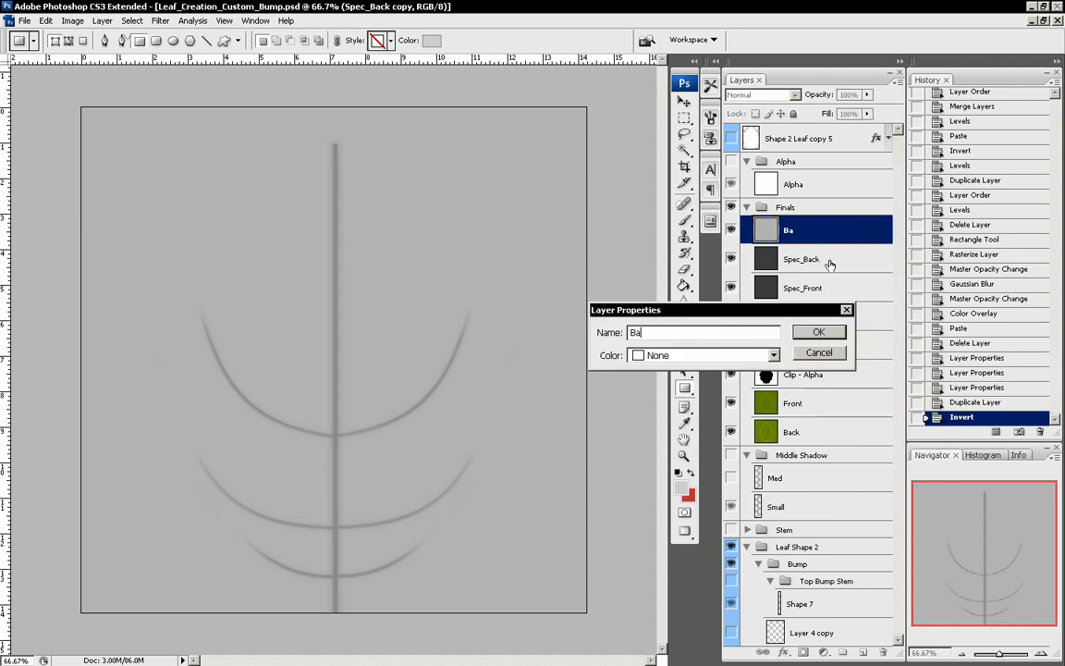
text(cklight_back)
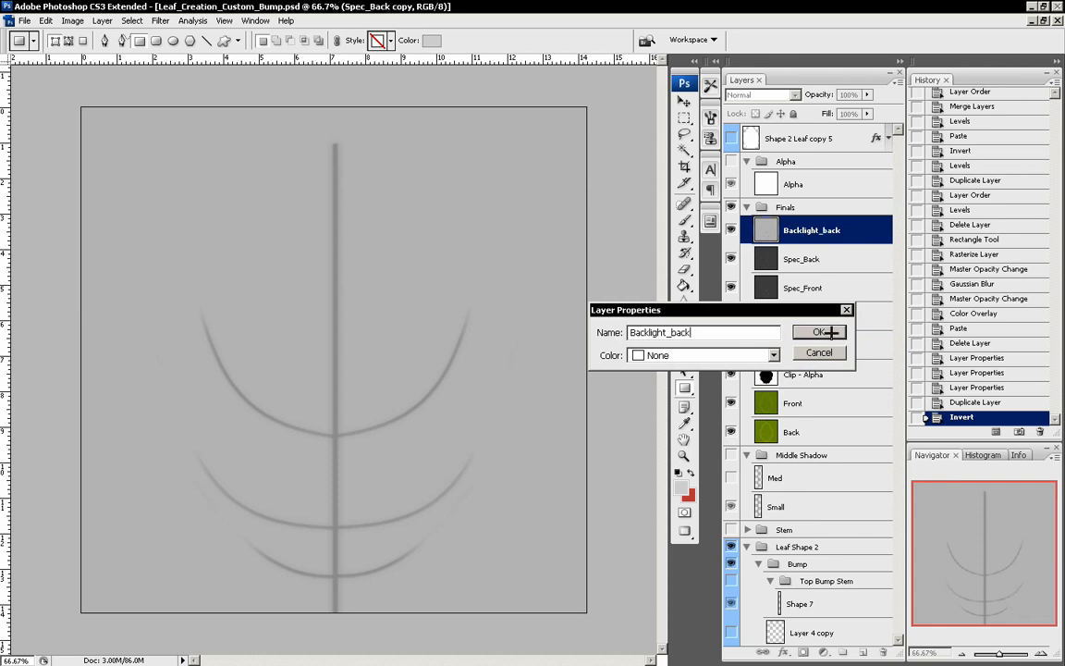
click(819, 331)
Lighten Backlight_back with Levels, using input levels of 7, 1.27 and 209
key(ctrl+l)
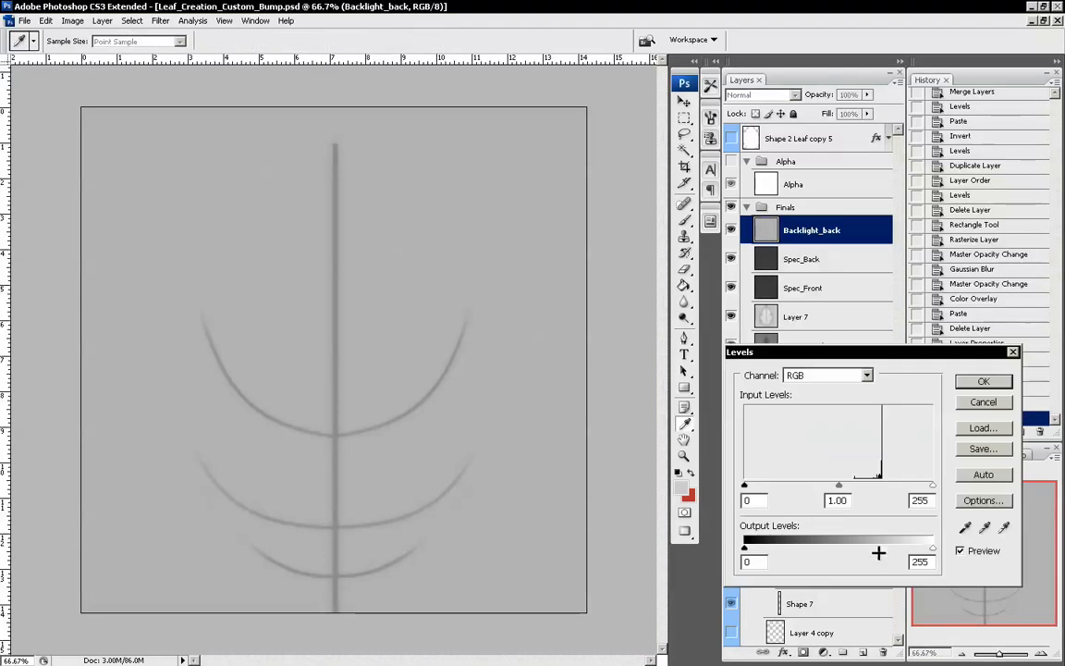
mouse_move(839, 486)
mouse_down()
mouse_move(855, 485)
mouse_move(827, 485)
mouse_up()
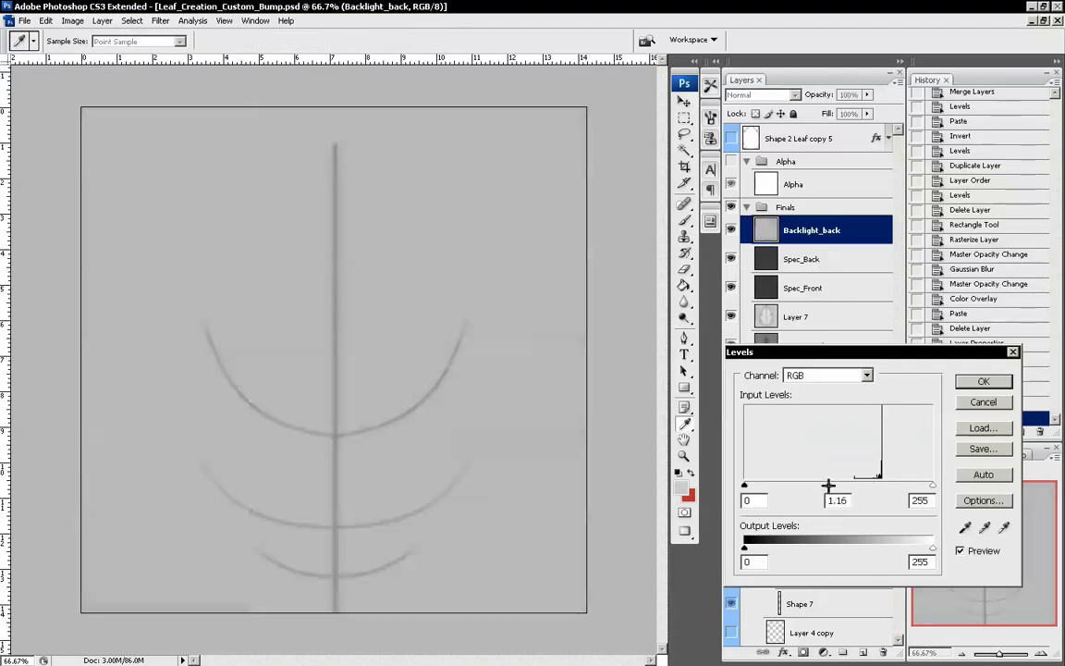
drag(927, 484, 897, 490)
mouse_move(745, 486)
mouse_down()
mouse_move(781, 485)
mouse_move(749, 487)
mouse_up()
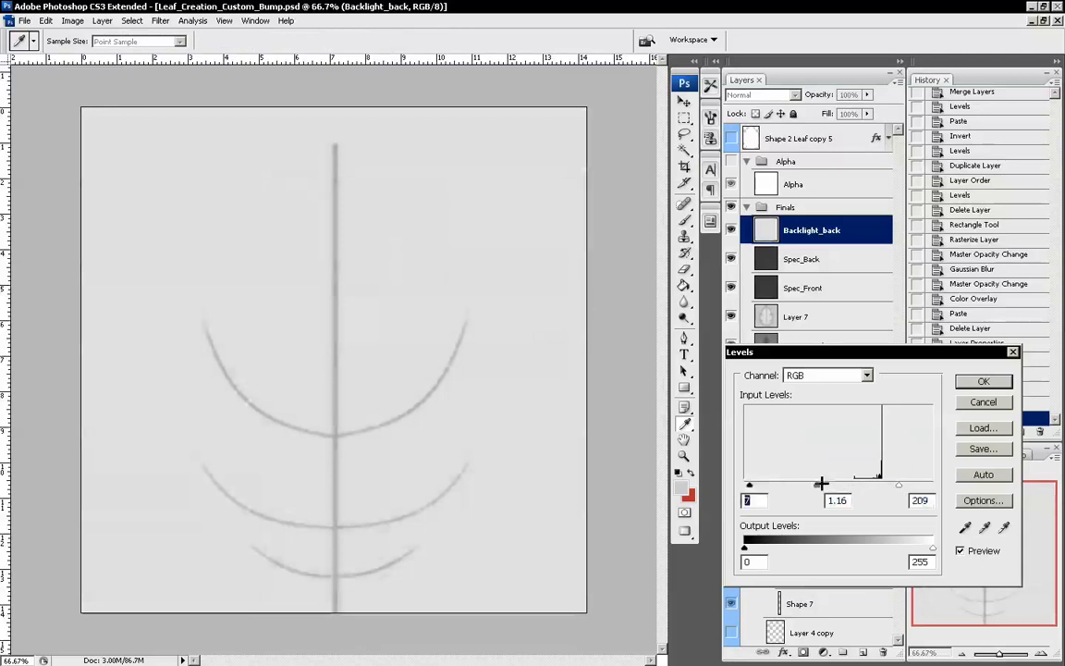
mouse_move(818, 485)
mouse_down()
mouse_move(837, 486)
mouse_move(802, 485)
mouse_move(815, 486)
mouse_up()
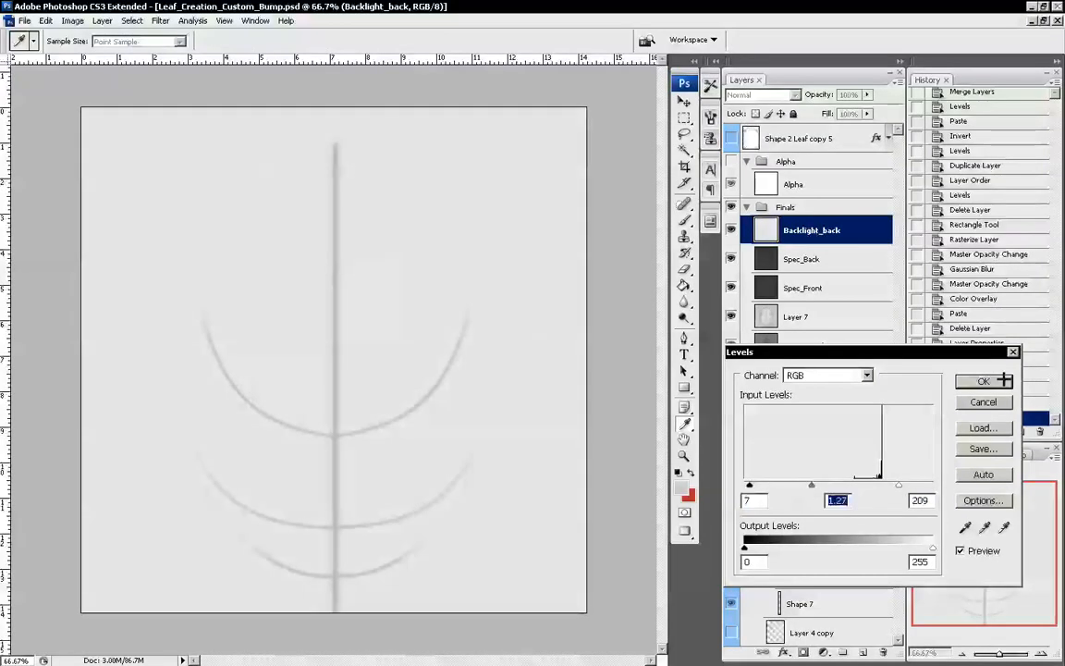
click(1001, 381)
Apply Brightness/Contrast to Backlight_back with brightness 0 and contrast +28
click(72, 21)
mouse_move(139, 57)
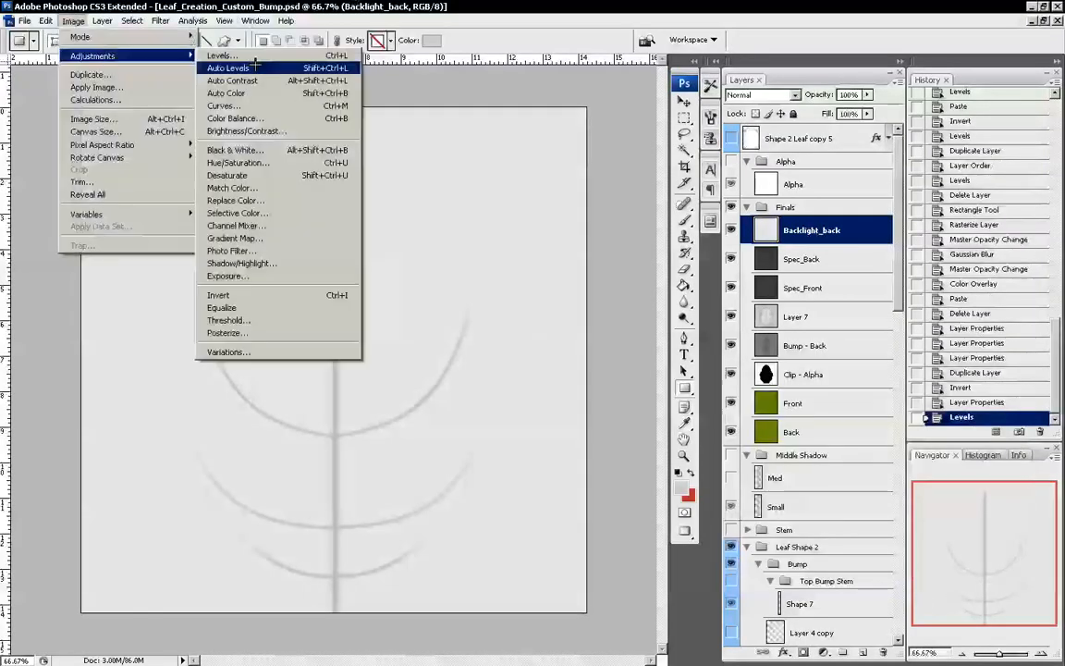
click(260, 131)
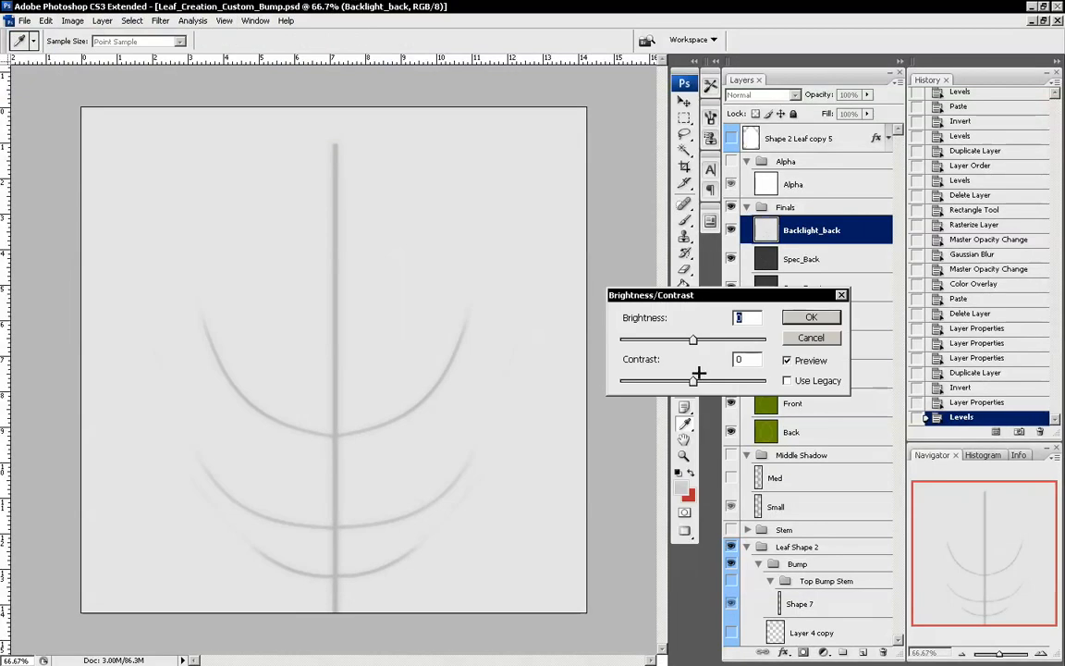
mouse_move(692, 380)
mouse_down()
mouse_move(727, 381)
mouse_move(714, 380)
mouse_up()
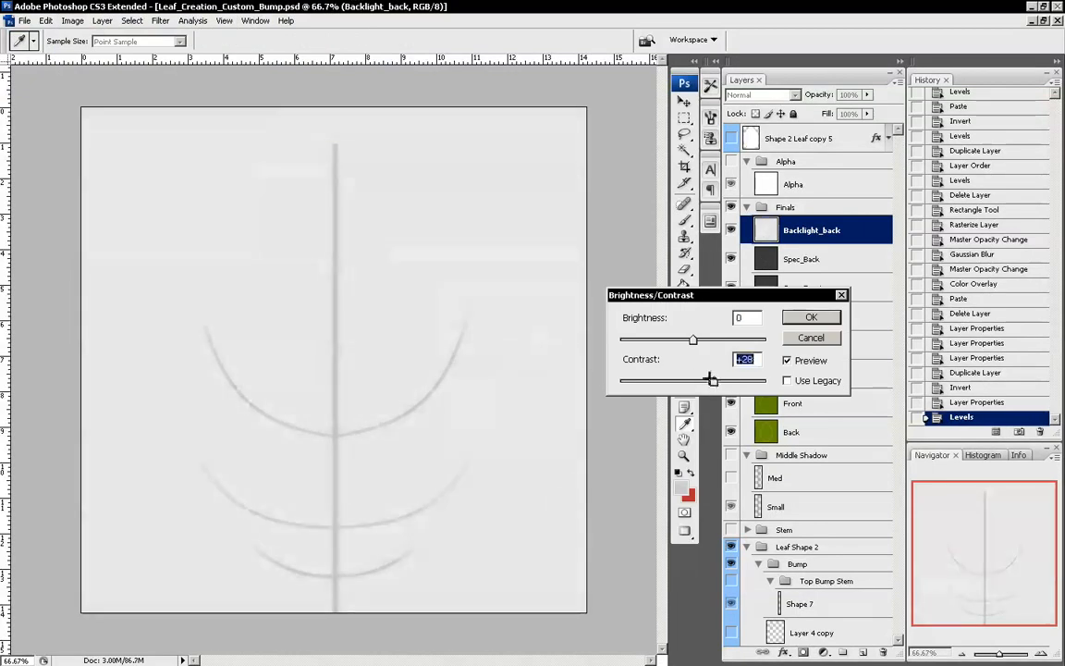
mouse_move(693, 339)
mouse_down()
mouse_move(734, 338)
mouse_move(697, 349)
mouse_up()
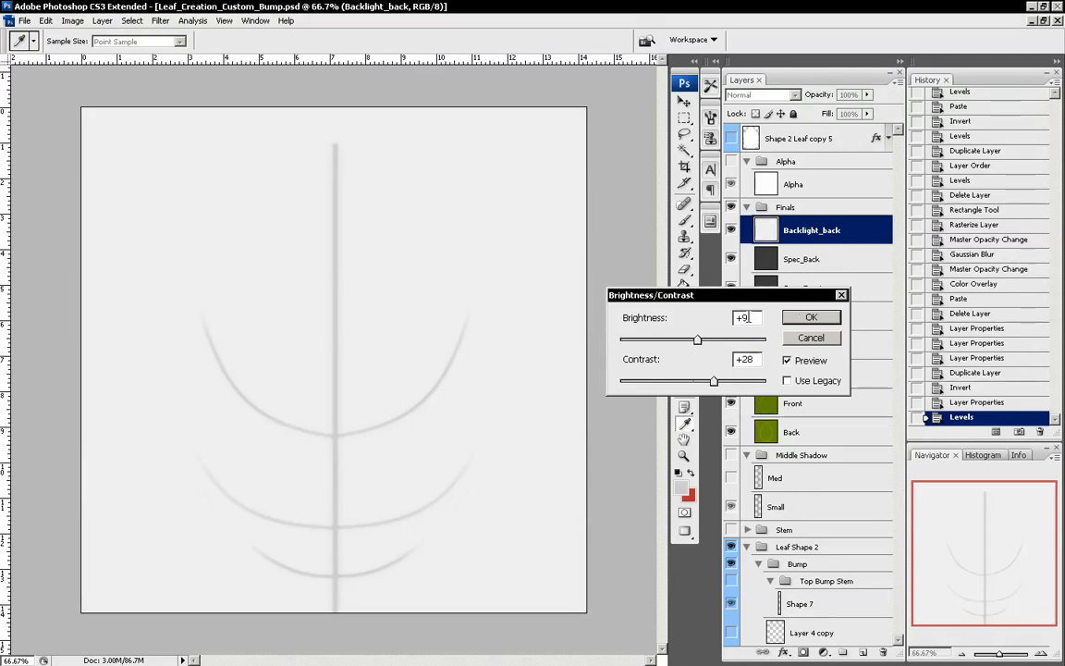
text(0)
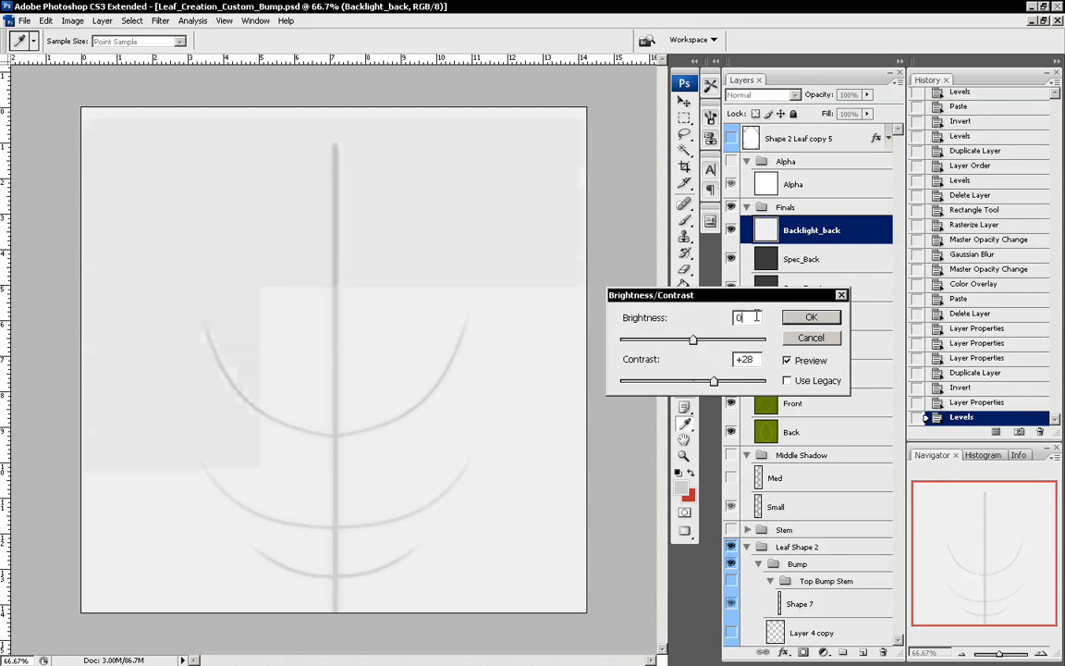
click(795, 325)
key(u)
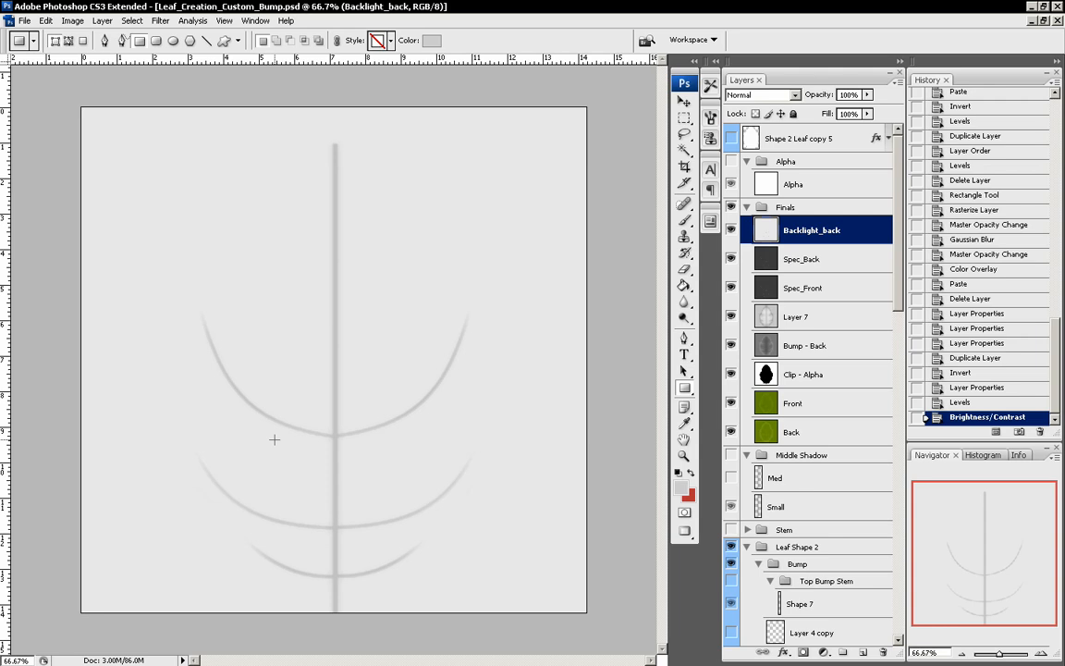
Hide the Backlight_back, Spec_Back and Spec_Front layers in Finals, keeping Layer 7 visible
drag(899, 268, 918, 578)
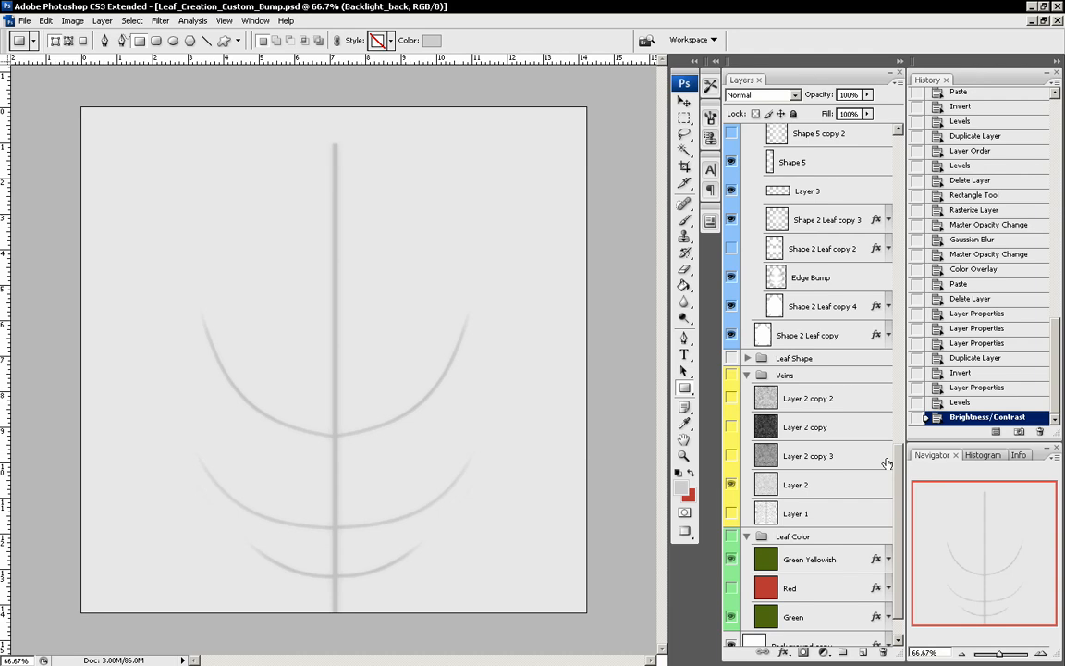
drag(896, 462, 898, 163)
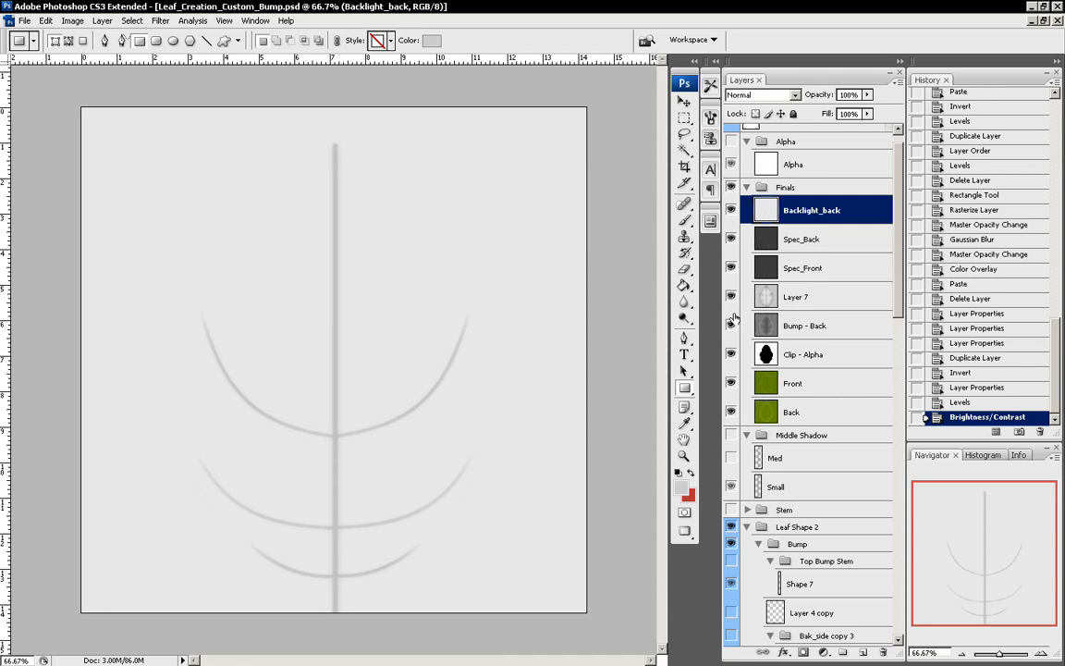
click(728, 209)
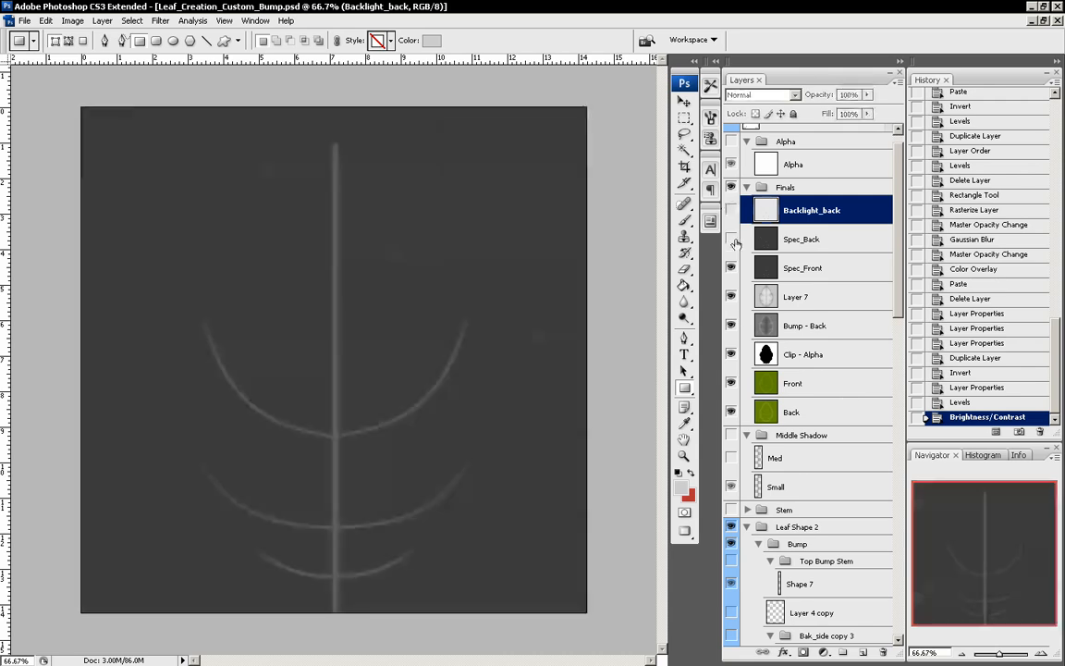
click(730, 238)
click(730, 267)
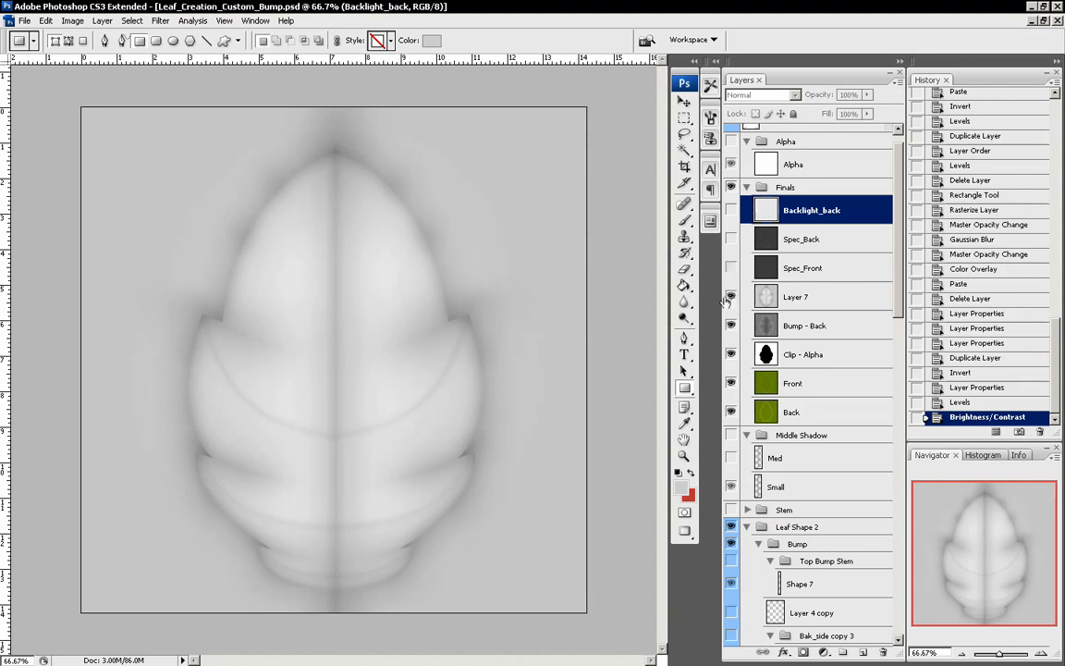
click(730, 296)
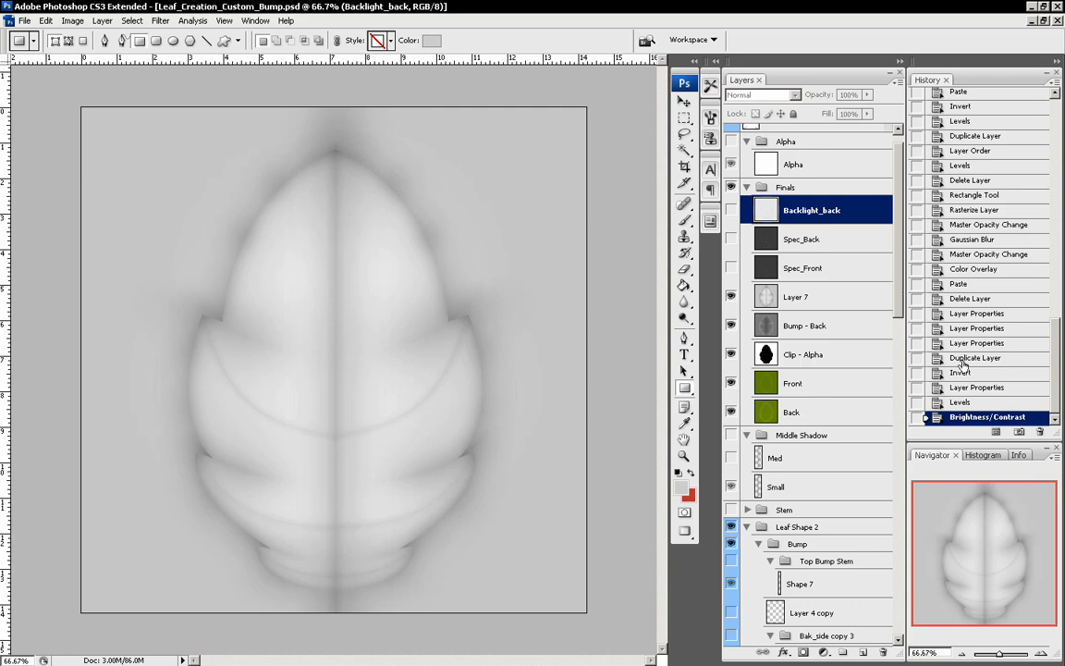
Rename Layer 7 in the Finals group as Bump Front
click(837, 298)
right_click(841, 297)
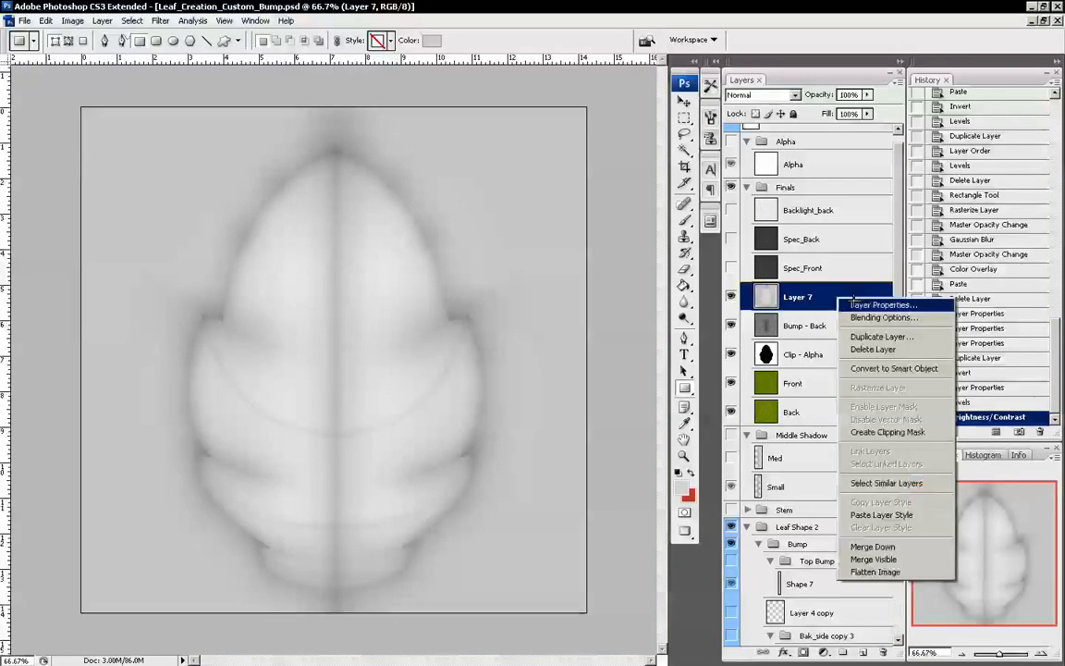
click(855, 302)
text(B)
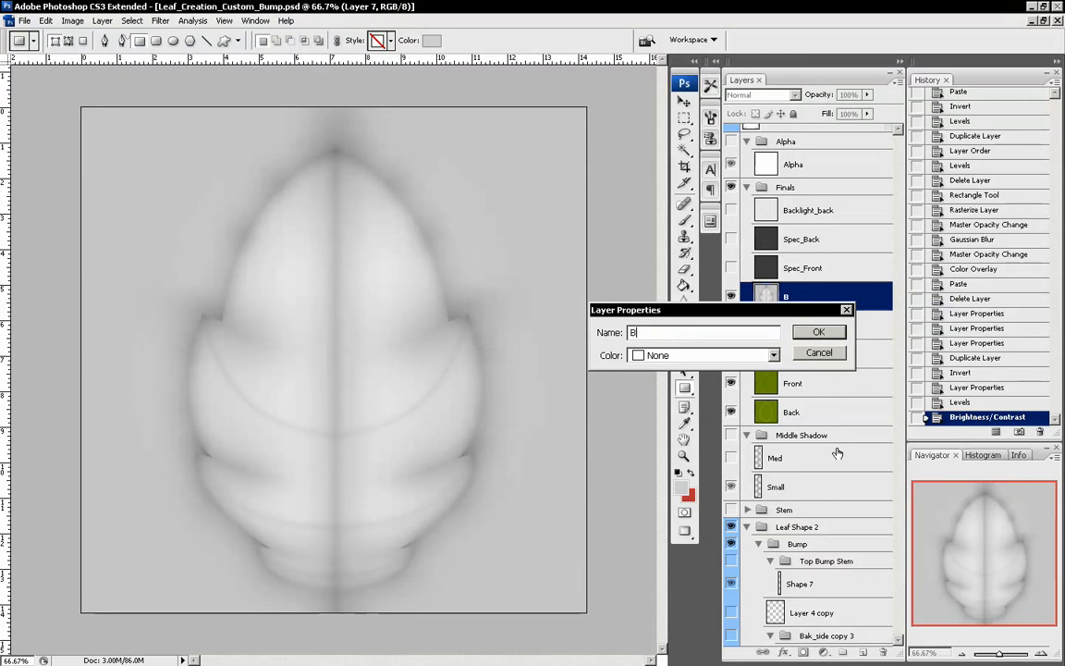
text(ump Front)
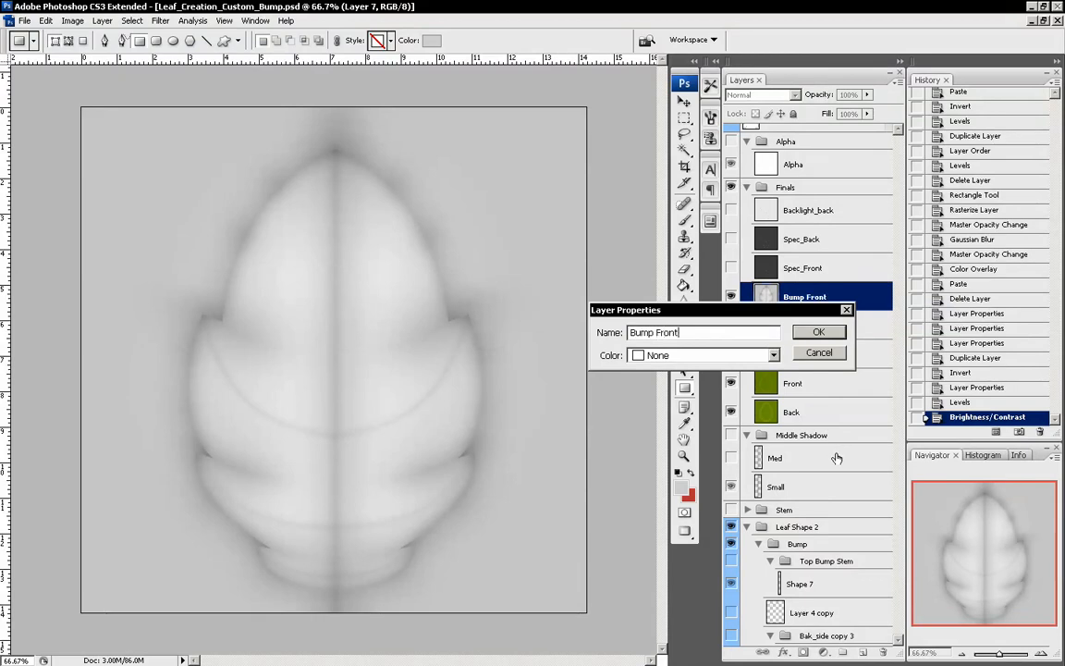
key(Return)
Duplicate Front above Bump Front in Finals and convert the copy with Black & White at reds 55, yellows 148 and greens 185%
drag(822, 386, 862, 654)
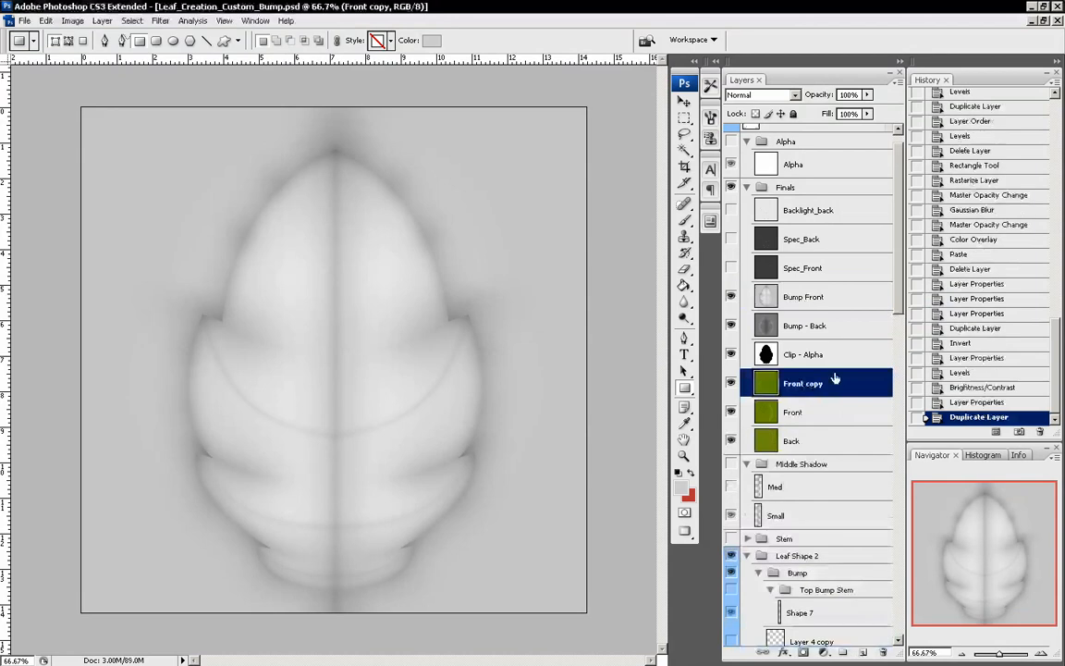
drag(767, 382, 818, 324)
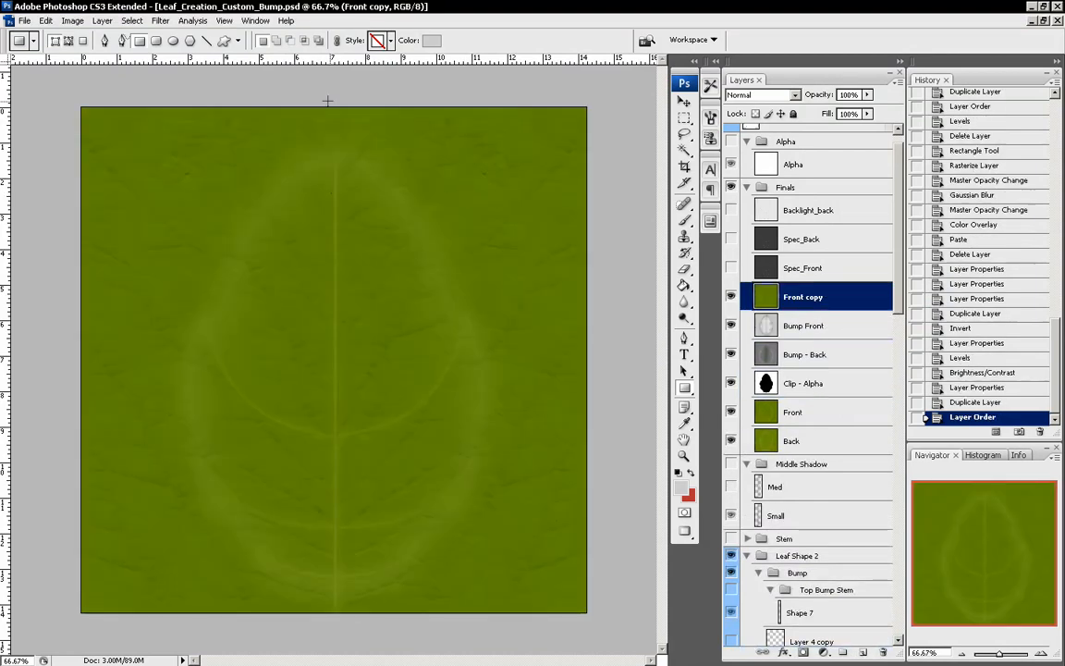
click(73, 21)
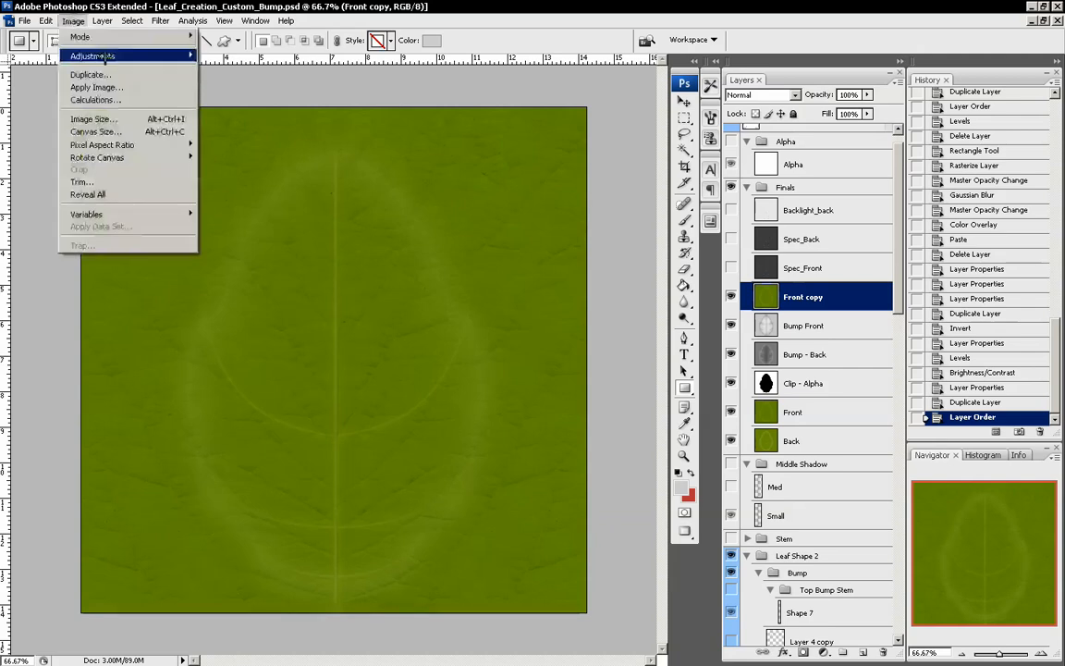
mouse_move(104, 56)
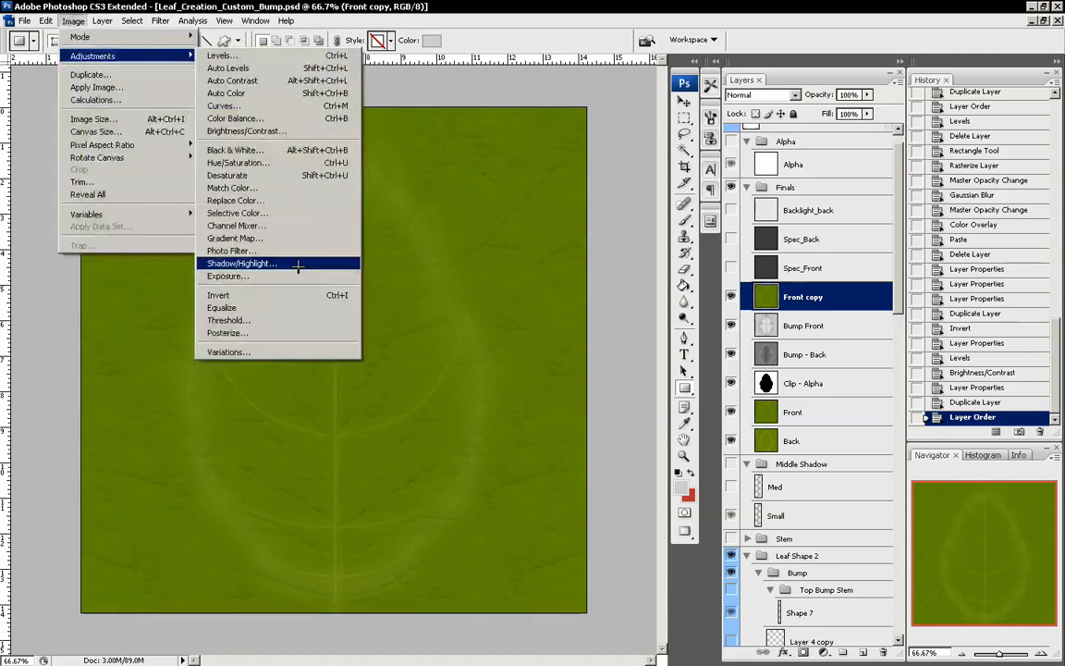
click(277, 150)
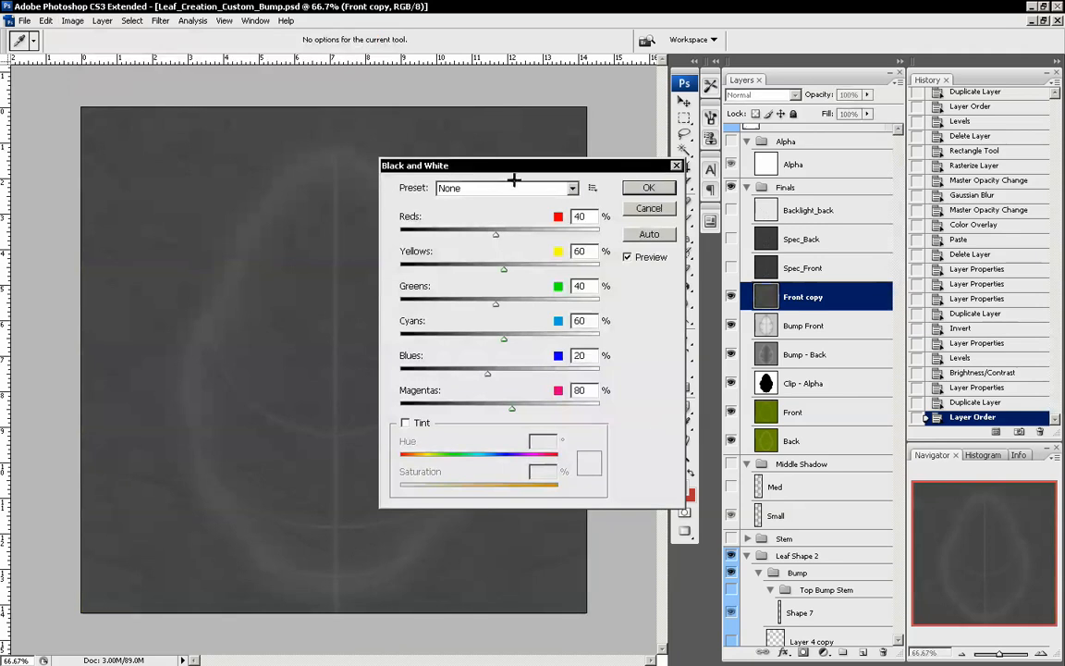
drag(514, 165, 604, 151)
mouse_move(596, 254)
mouse_down()
mouse_move(572, 255)
mouse_move(611, 254)
mouse_up()
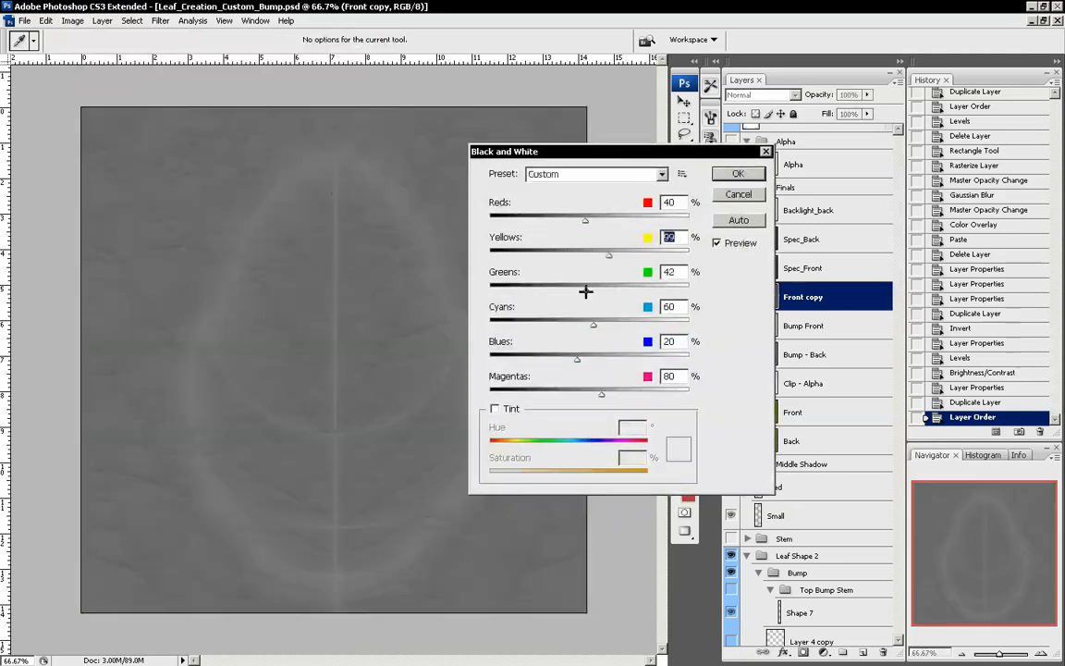
drag(587, 292, 630, 295)
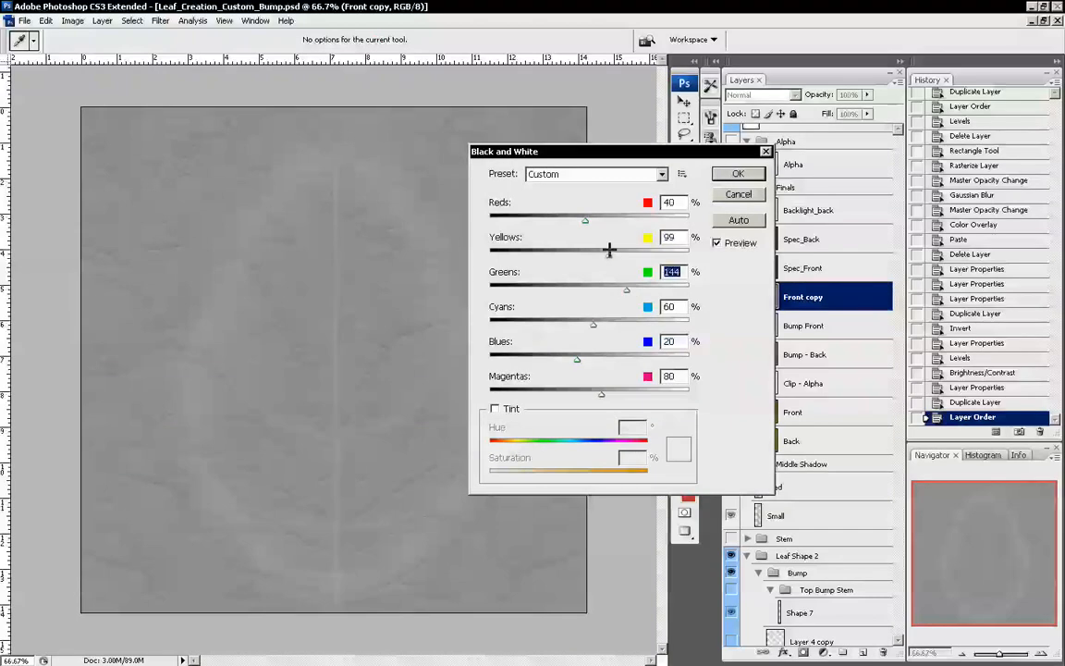
drag(608, 249, 630, 266)
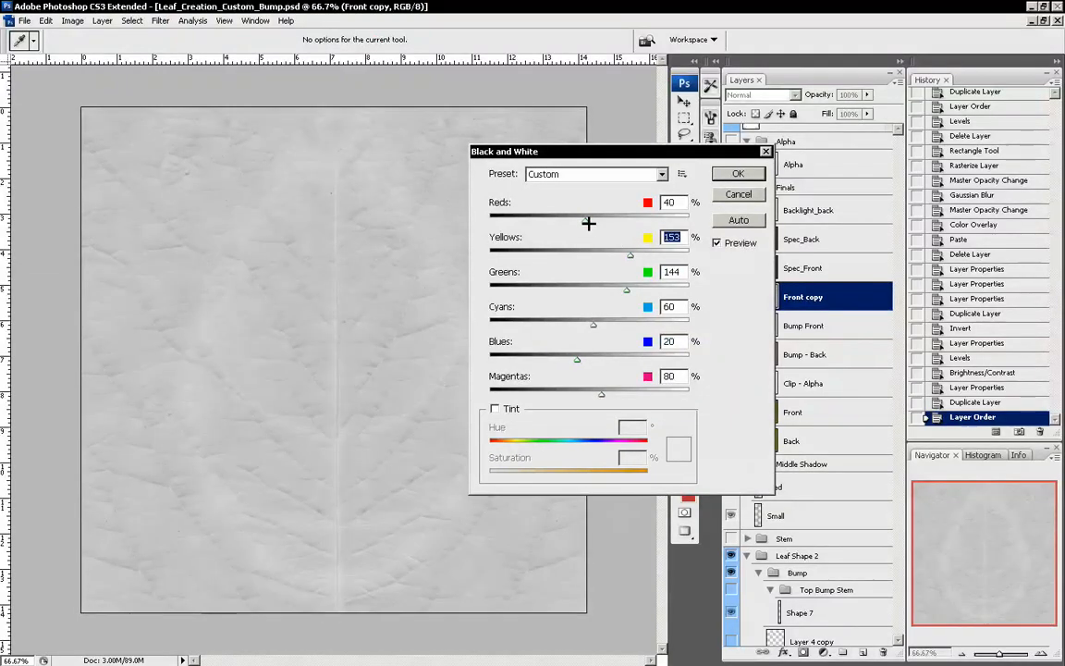
drag(585, 216, 591, 220)
mouse_move(630, 254)
mouse_down()
mouse_move(640, 287)
mouse_move(620, 252)
mouse_move(628, 257)
mouse_up()
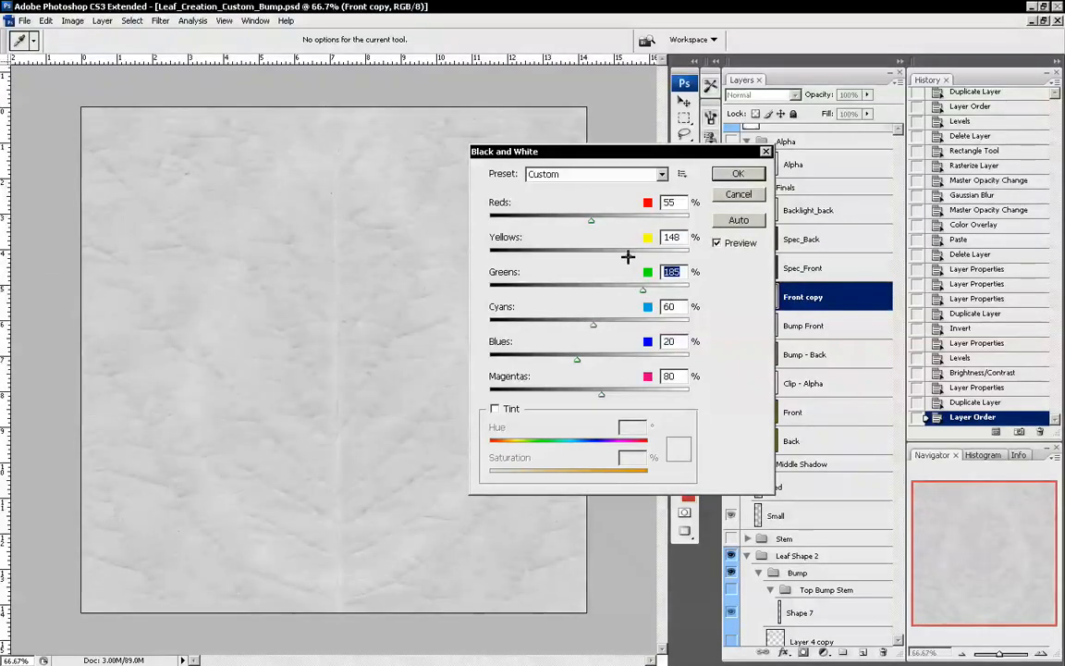
click(742, 174)
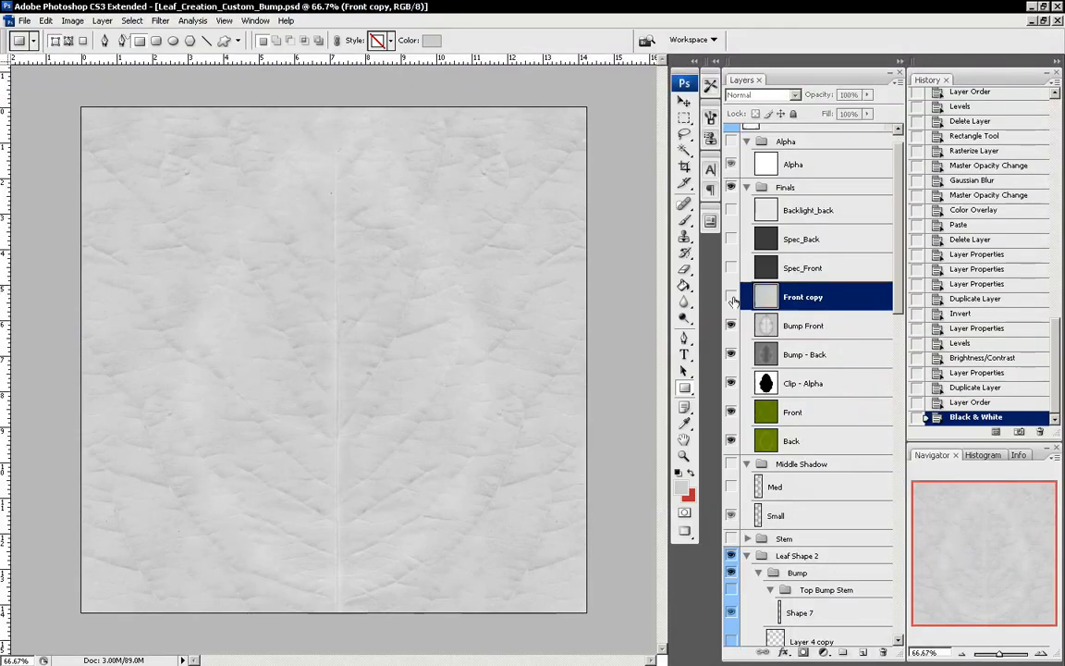
Set the Front copy layer to Multiply blending at 23% opacity and hide it
click(731, 297)
click(731, 297)
click(773, 93)
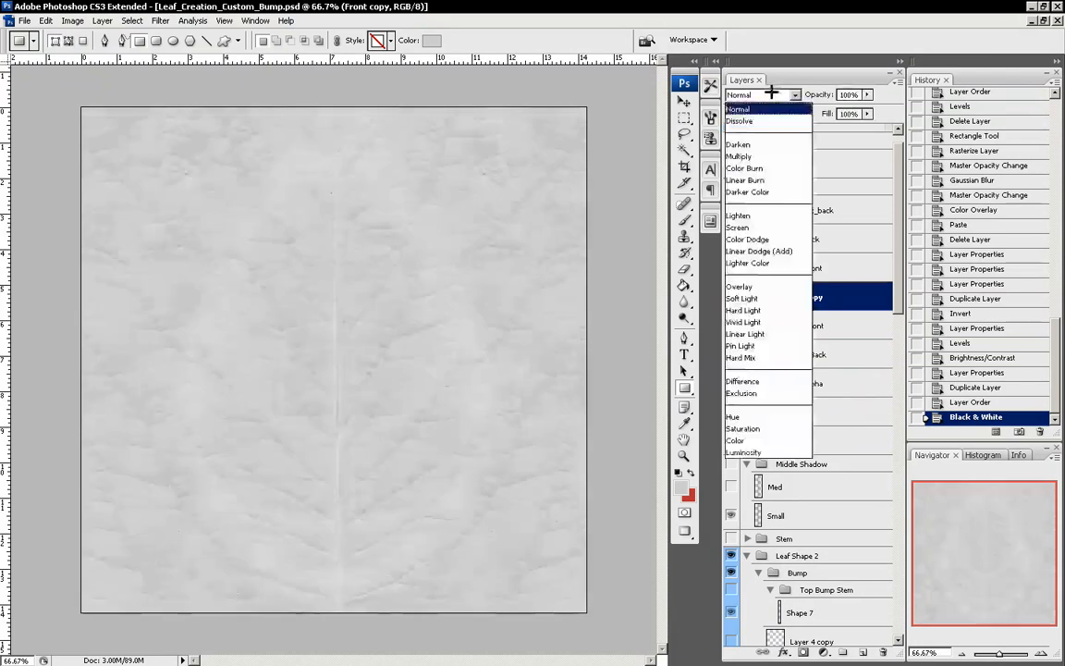
click(767, 142)
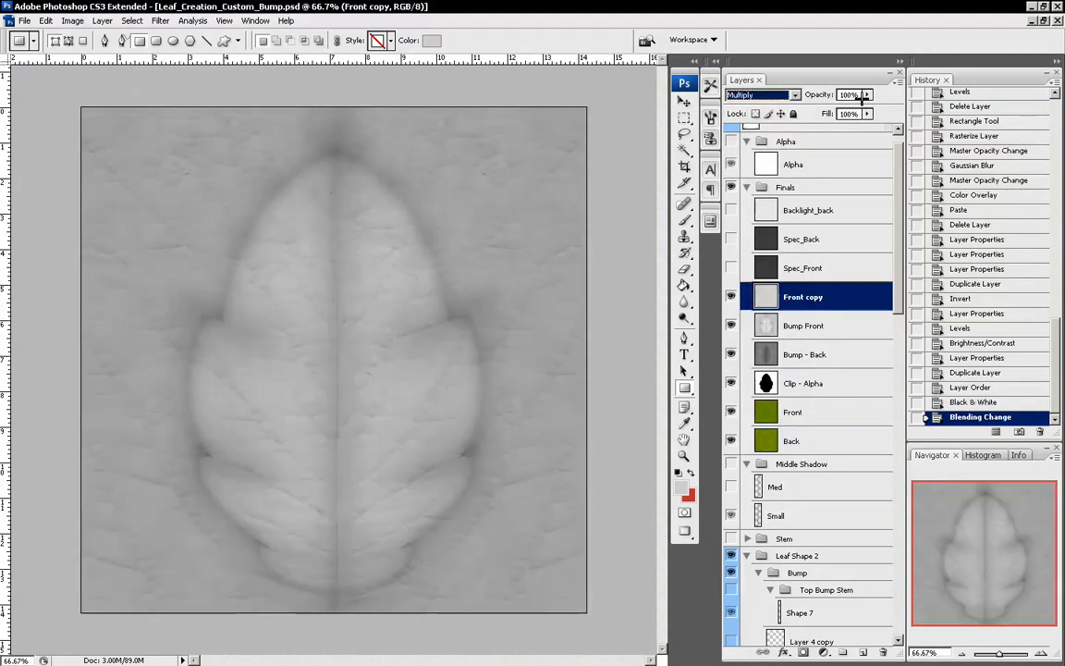
drag(867, 94, 814, 111)
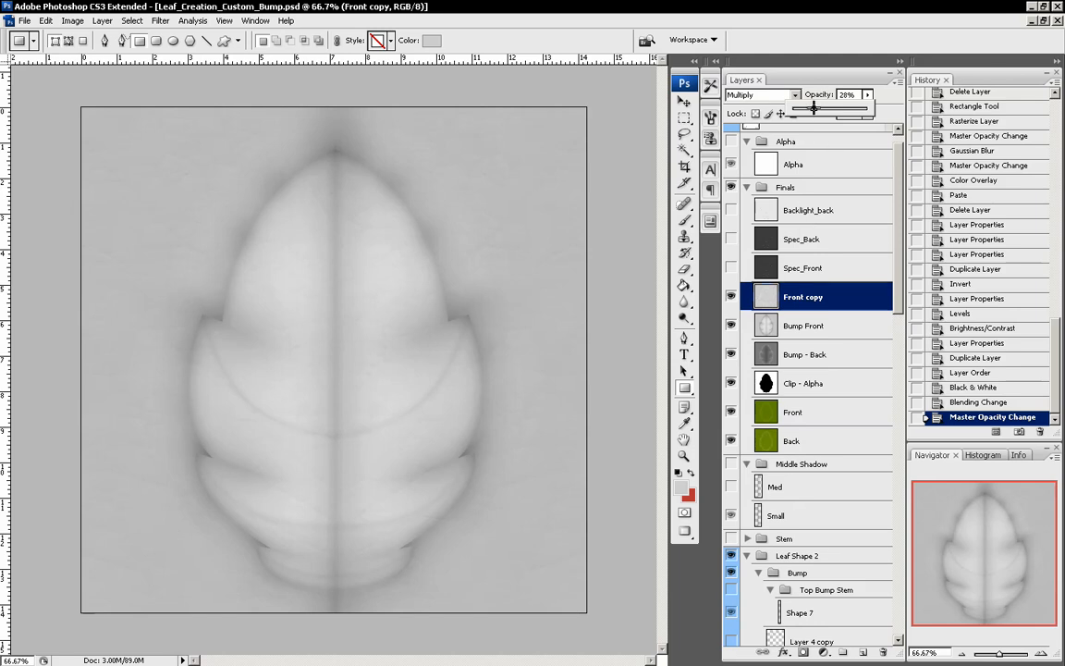
drag(813, 107, 806, 107)
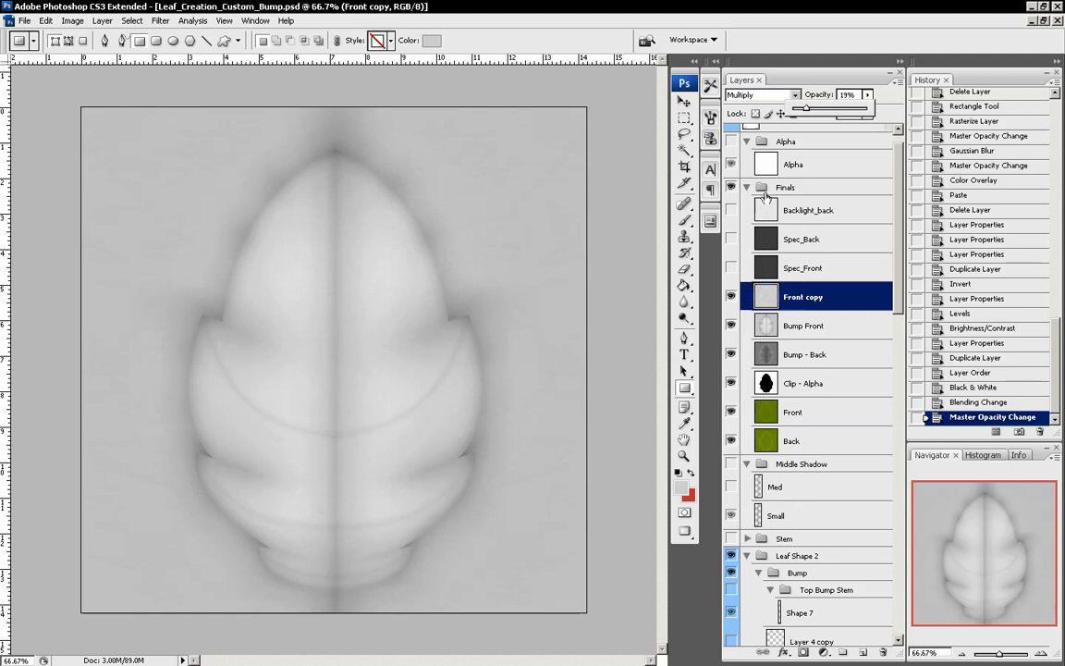
drag(808, 106, 809, 106)
click(731, 296)
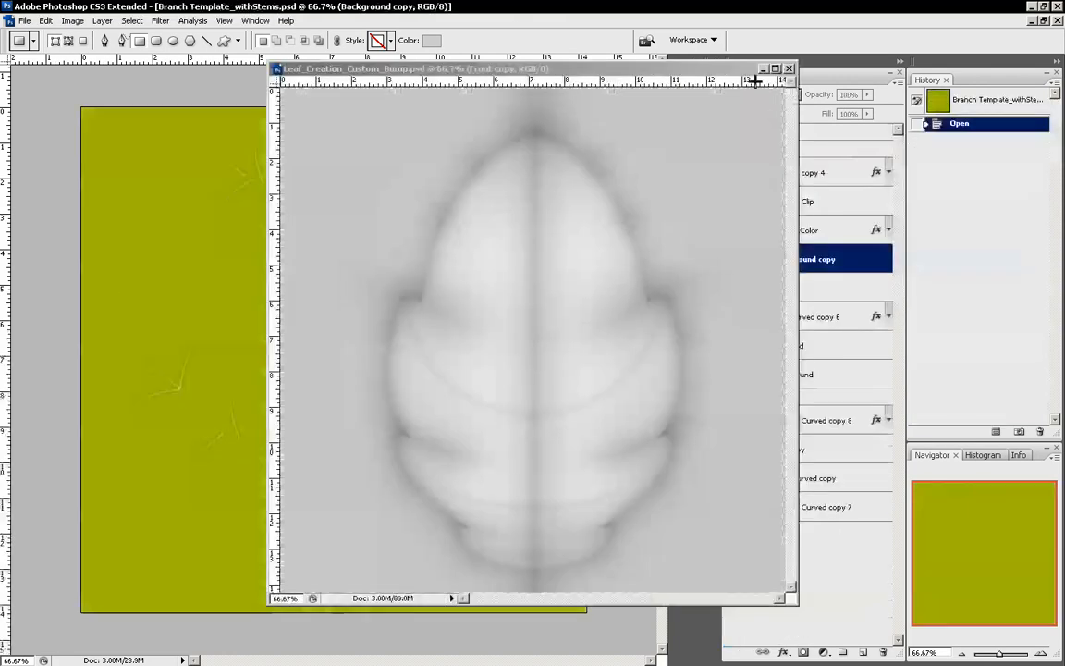
Float the document windows, bring Branch Template_withStems.psd forward, and hide its Stems group and Layer 2
click(777, 70)
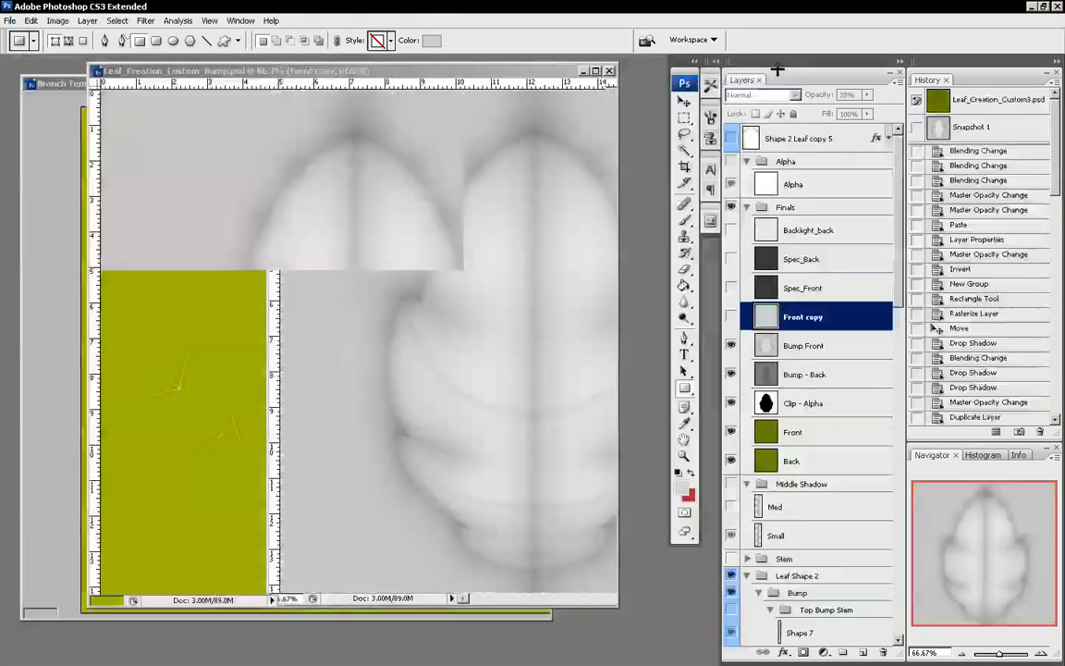
drag(463, 70, 487, 81)
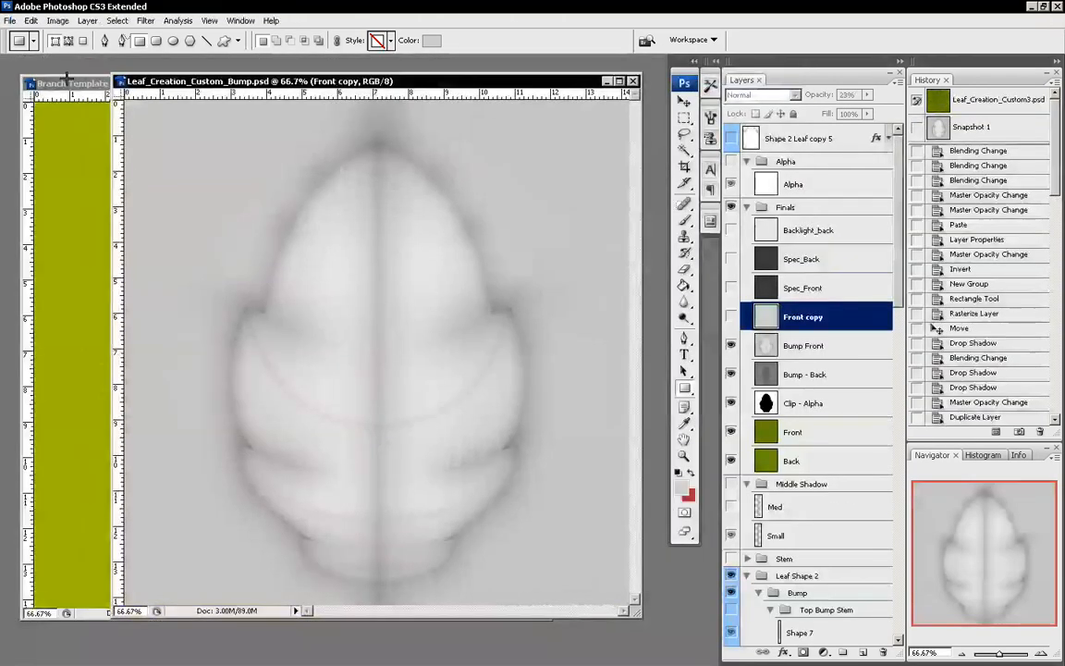
drag(67, 78, 88, 87)
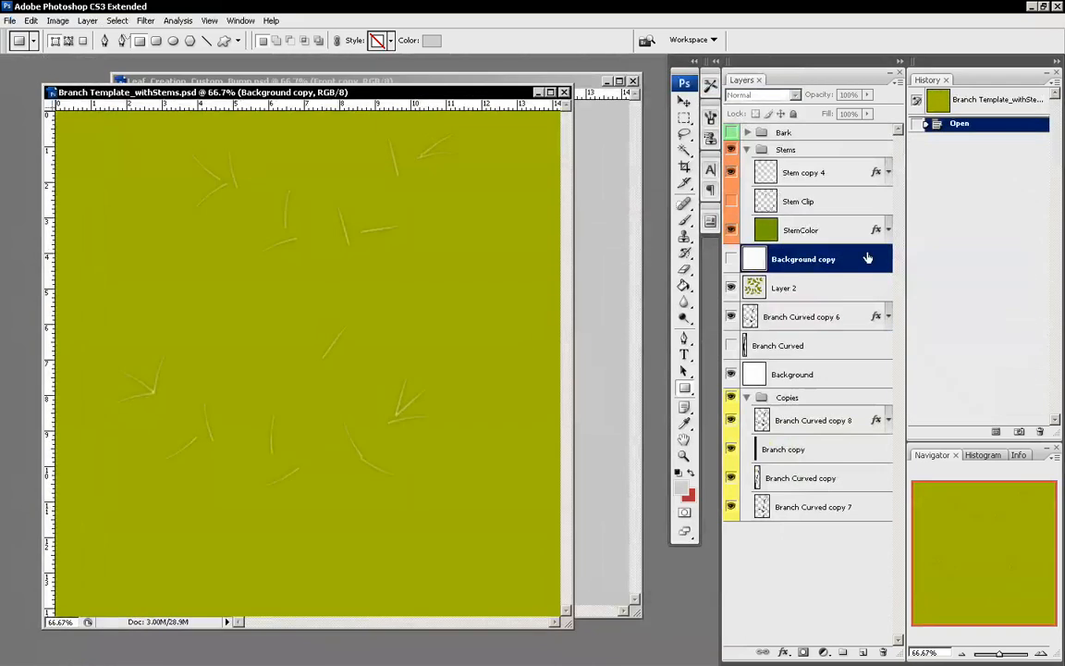
click(731, 150)
click(731, 287)
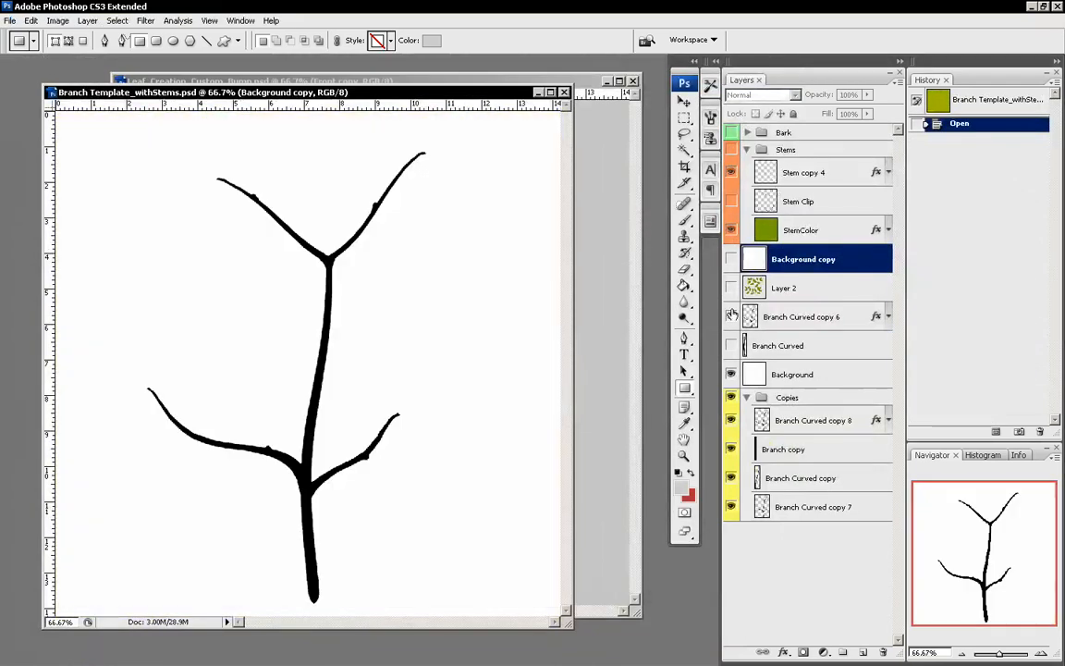
Duplicate the Branch Curved copy 6 layer and hide the original
click(751, 319)
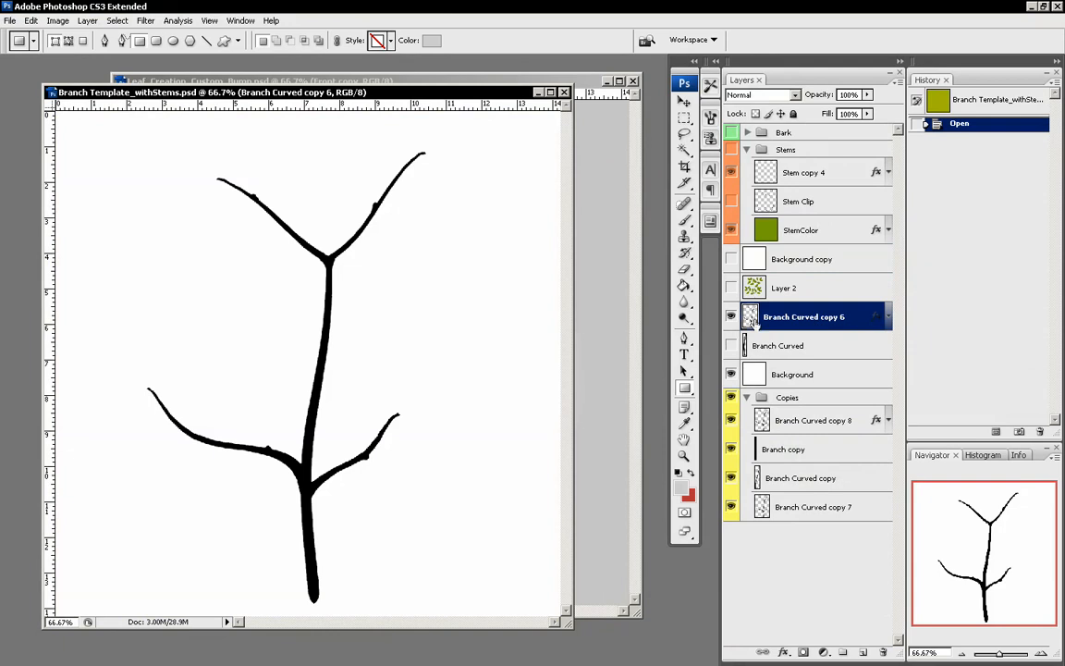
click(732, 317)
click(732, 317)
drag(821, 317, 862, 652)
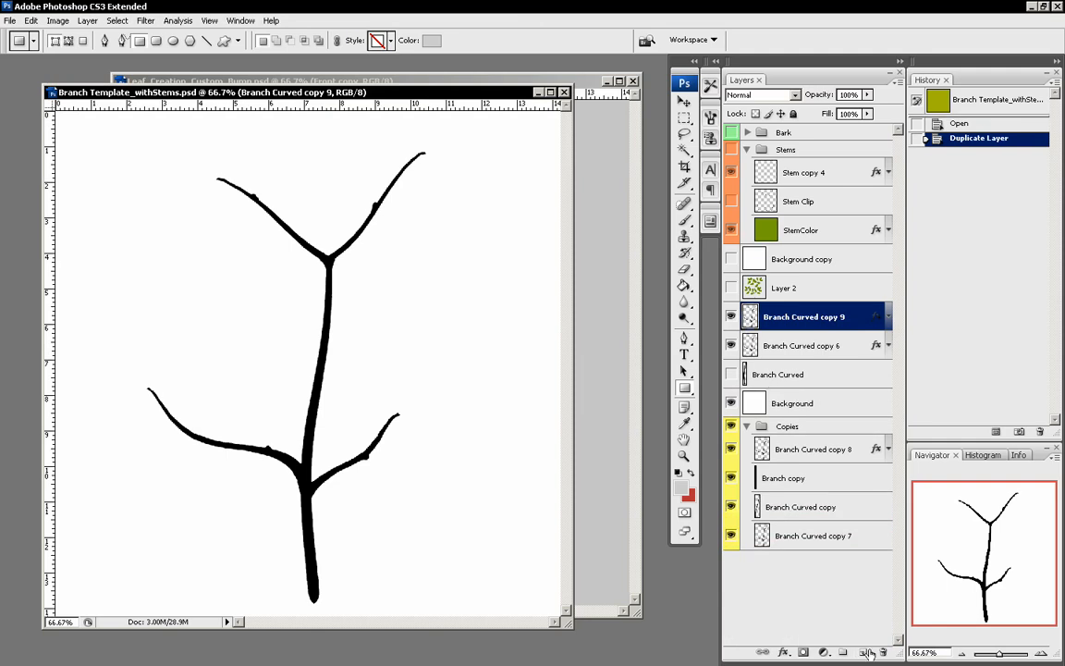
click(732, 345)
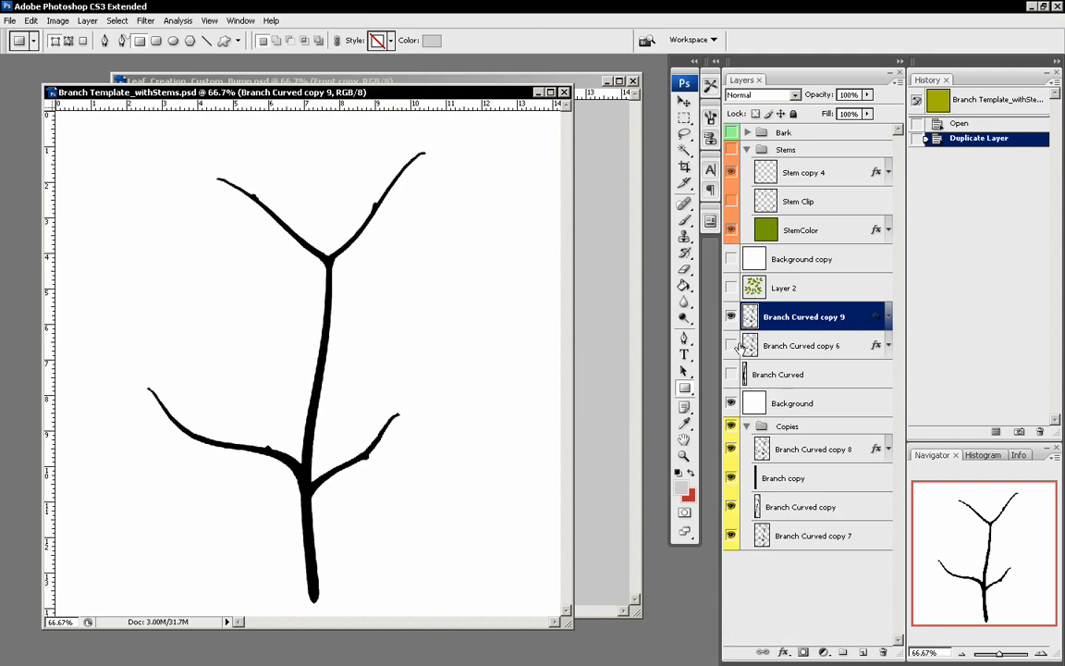
Remove the Stroke effect from the duplicated branch layer and give it a white Color Overlay
double_click(812, 313)
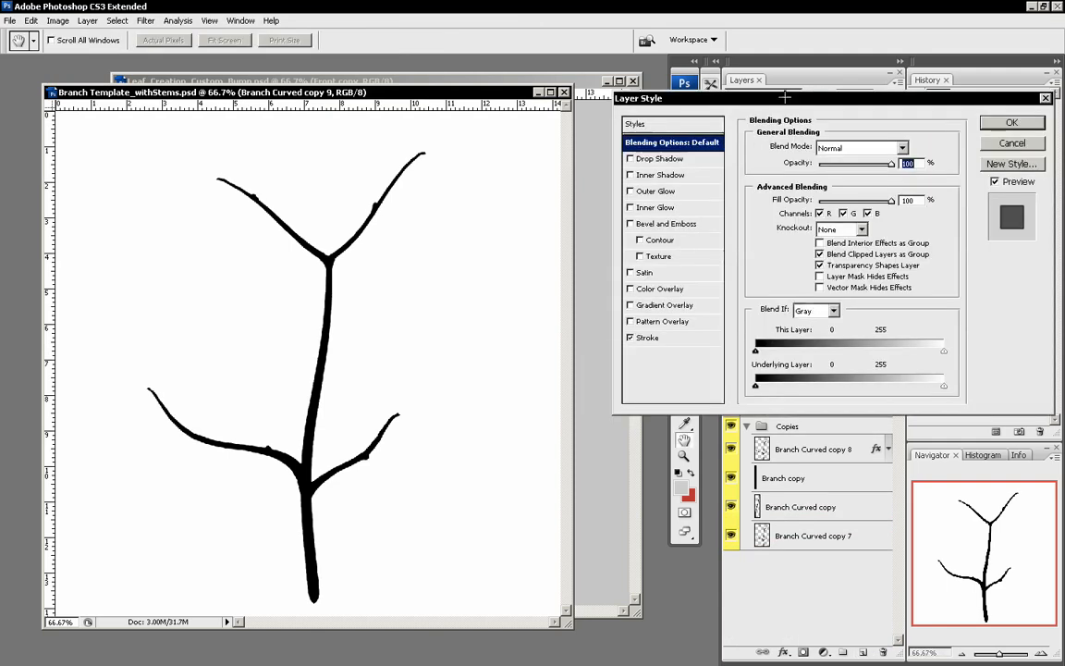
mouse_move(791, 90)
mouse_down()
mouse_move(749, 115)
mouse_move(643, 135)
mouse_up()
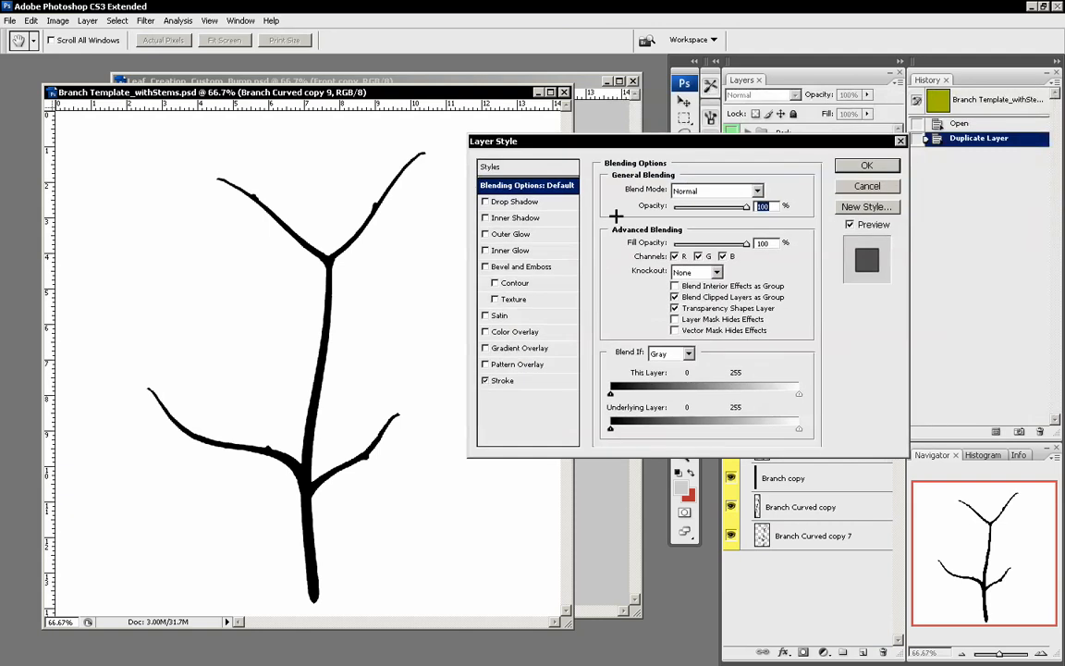
click(487, 382)
click(486, 380)
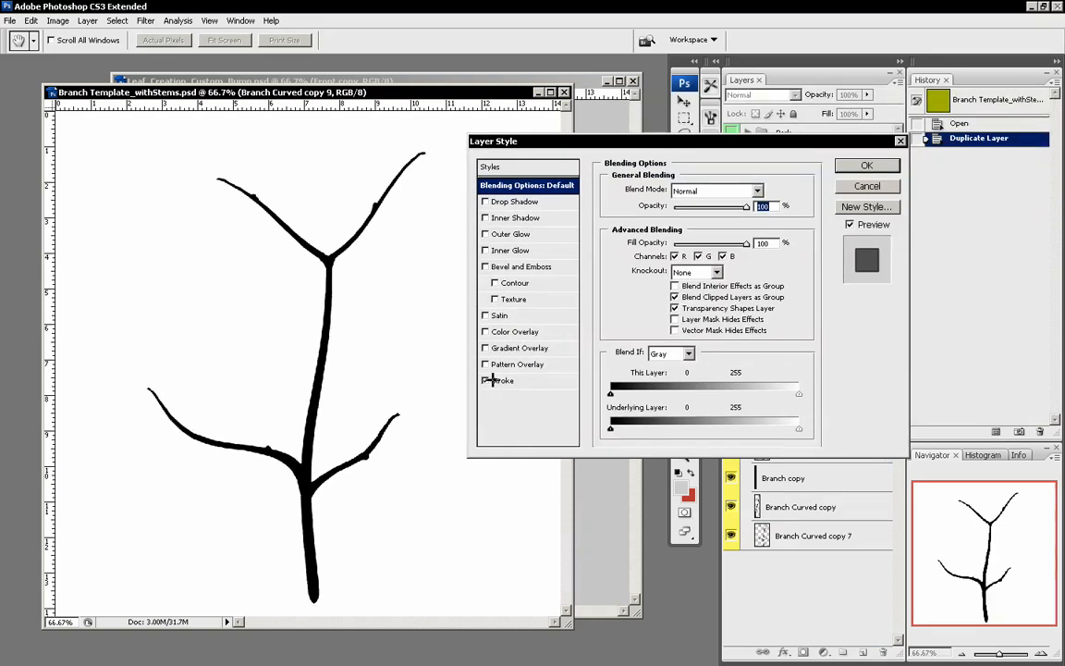
click(486, 380)
click(494, 331)
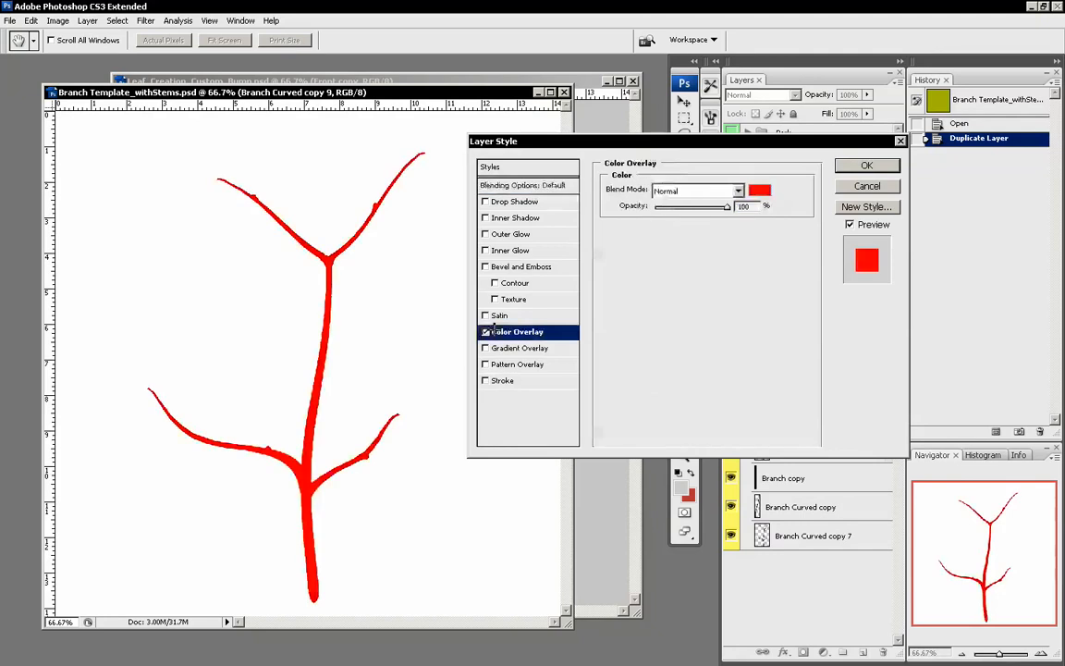
click(758, 189)
click(450, 227)
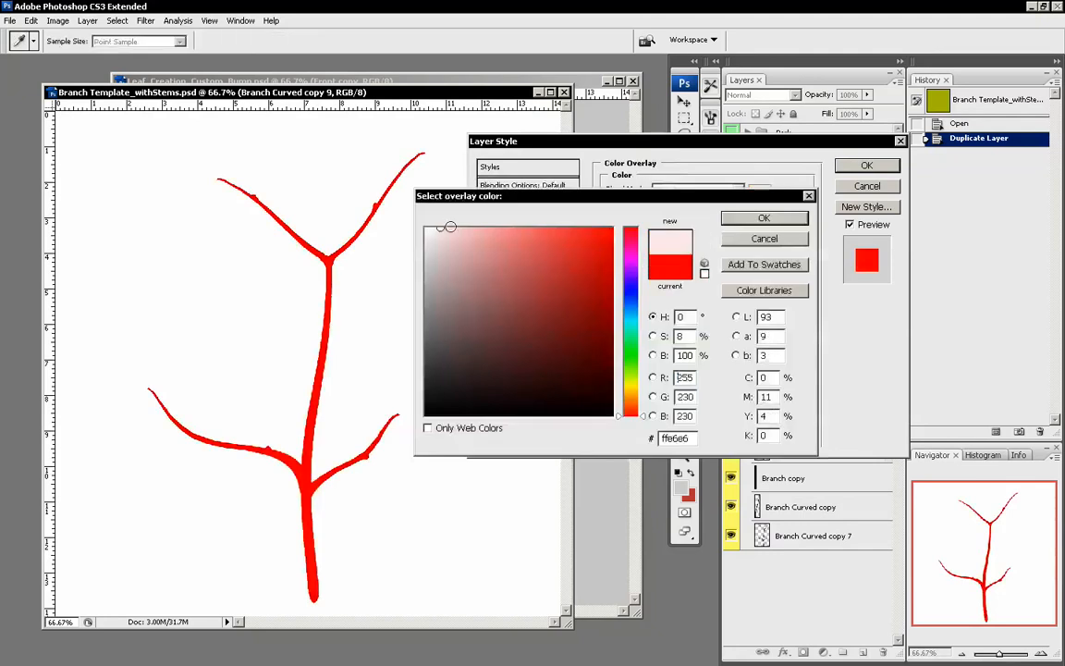
click(764, 217)
Add a Multiply Inner Shadow to the duplicated branch with distance 0 px and a slightly increased size
click(499, 217)
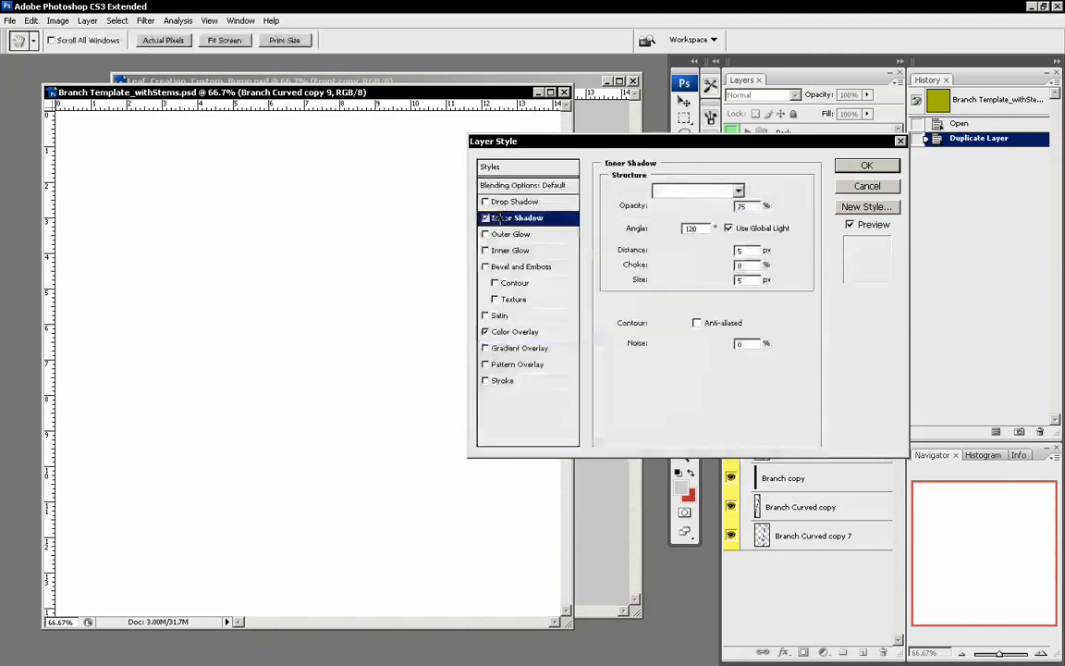
drag(657, 251, 624, 251)
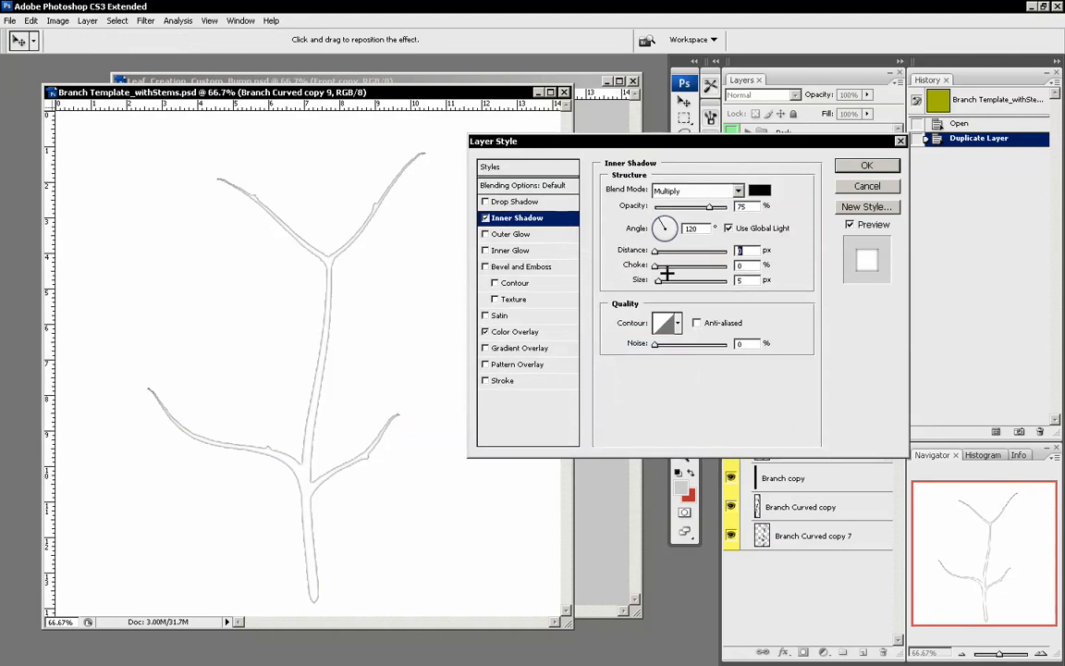
drag(659, 279, 660, 280)
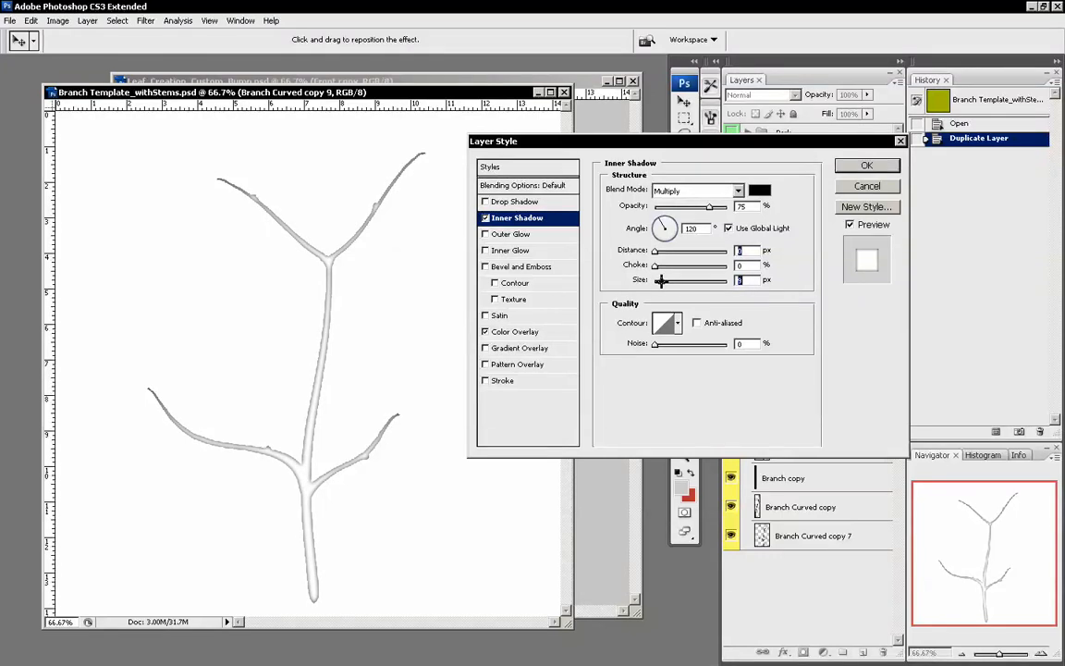
Add a Drop Shadow to the duplicated branch with distance 0 px, a slight spread and size 16 px
click(488, 202)
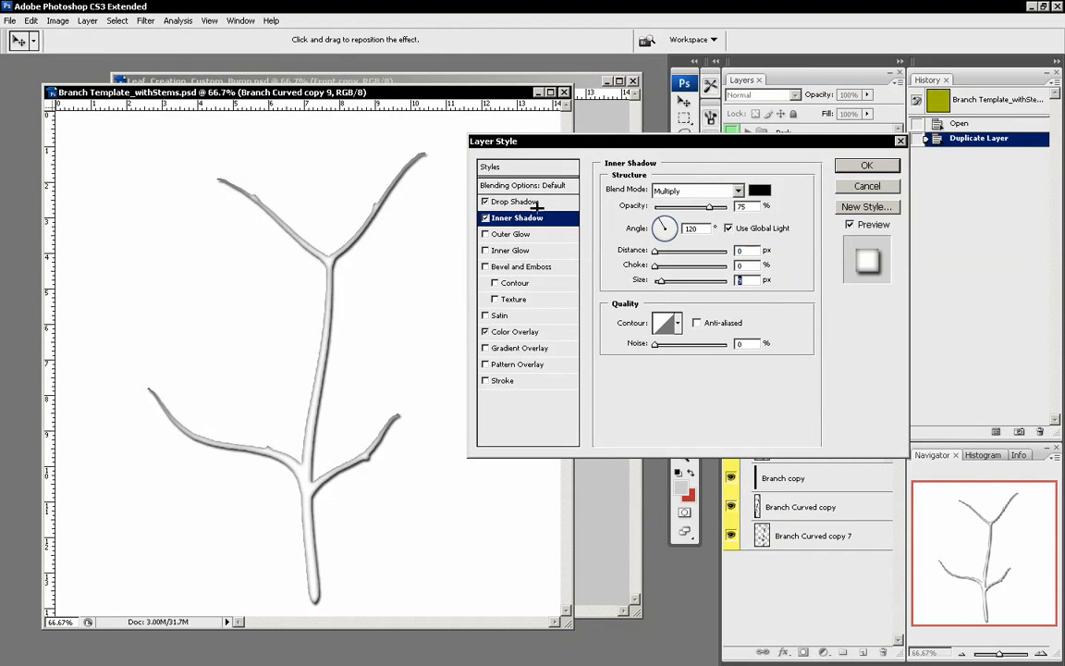
click(537, 201)
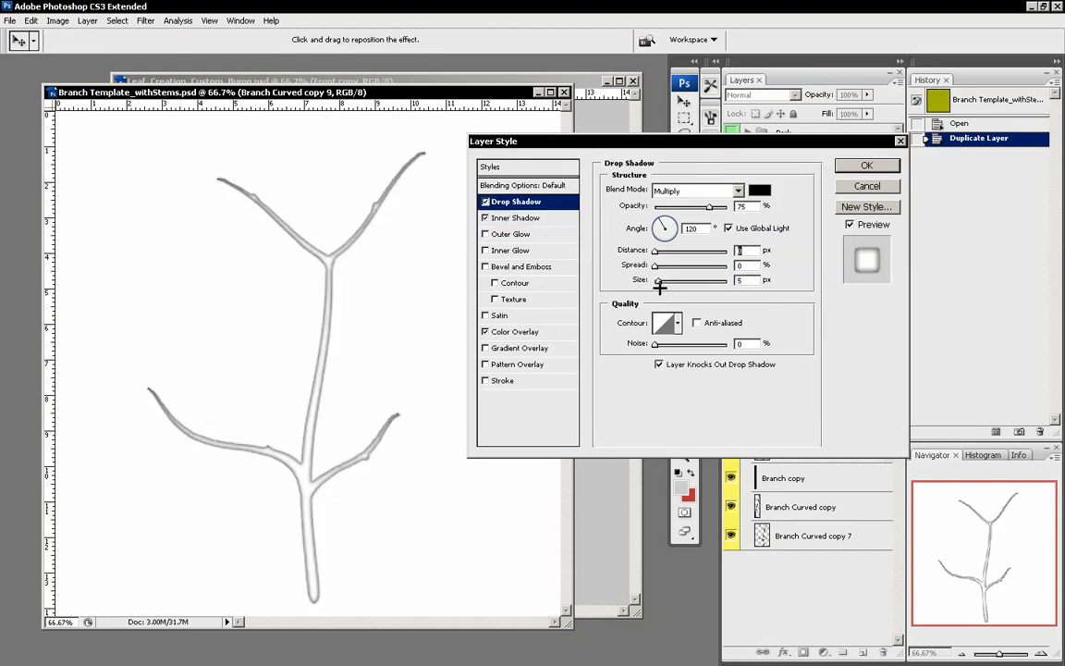
drag(656, 281, 663, 279)
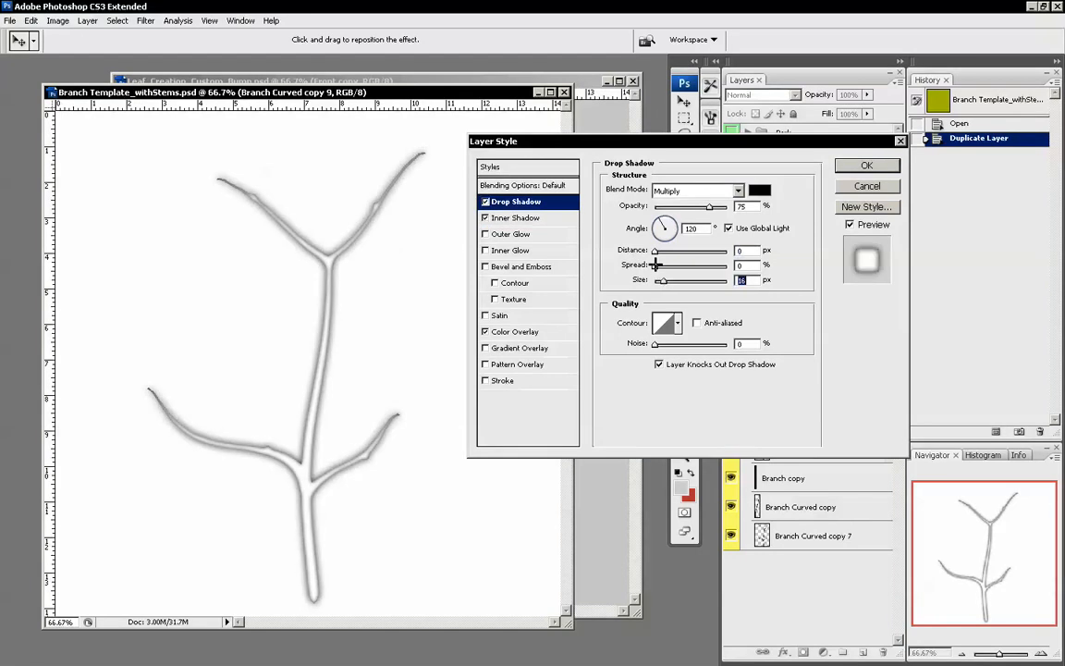
drag(655, 265, 658, 266)
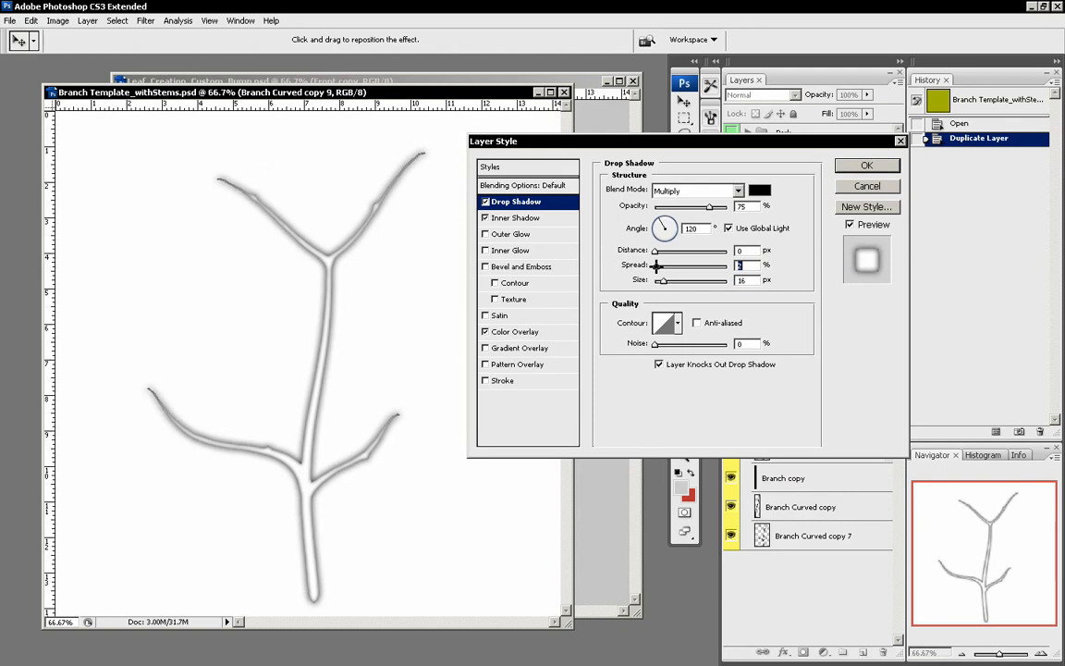
Set the branch's Inner Shadow size to 10 px, apply the layer style, and switch back to Leaf_Creation_Custom_Bump.psd
click(513, 217)
click(663, 280)
drag(663, 279, 662, 279)
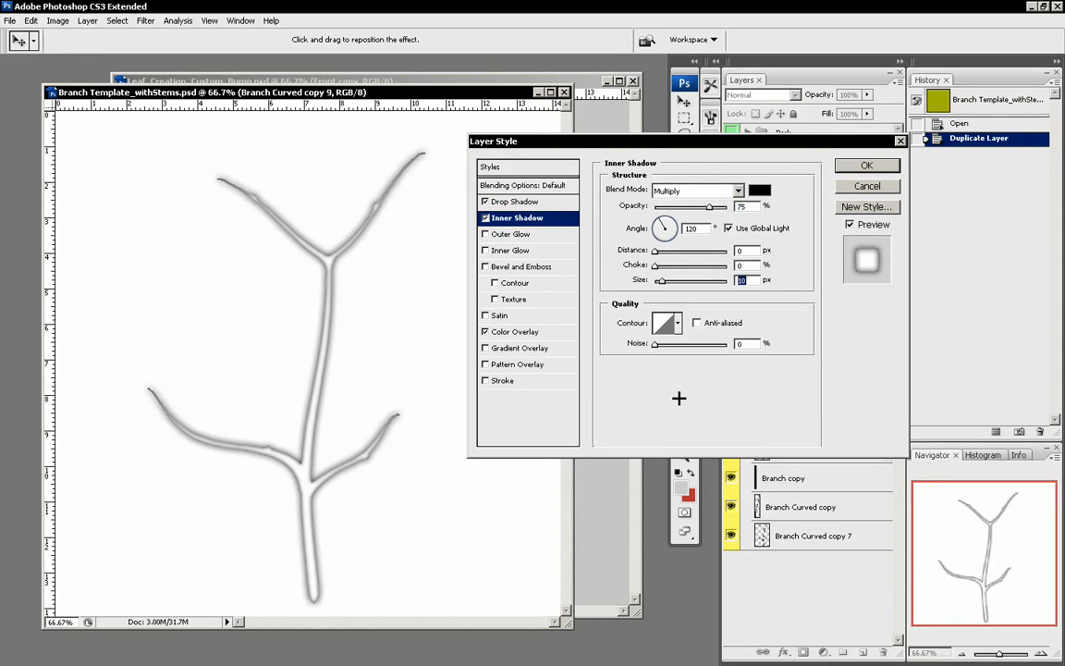
click(863, 165)
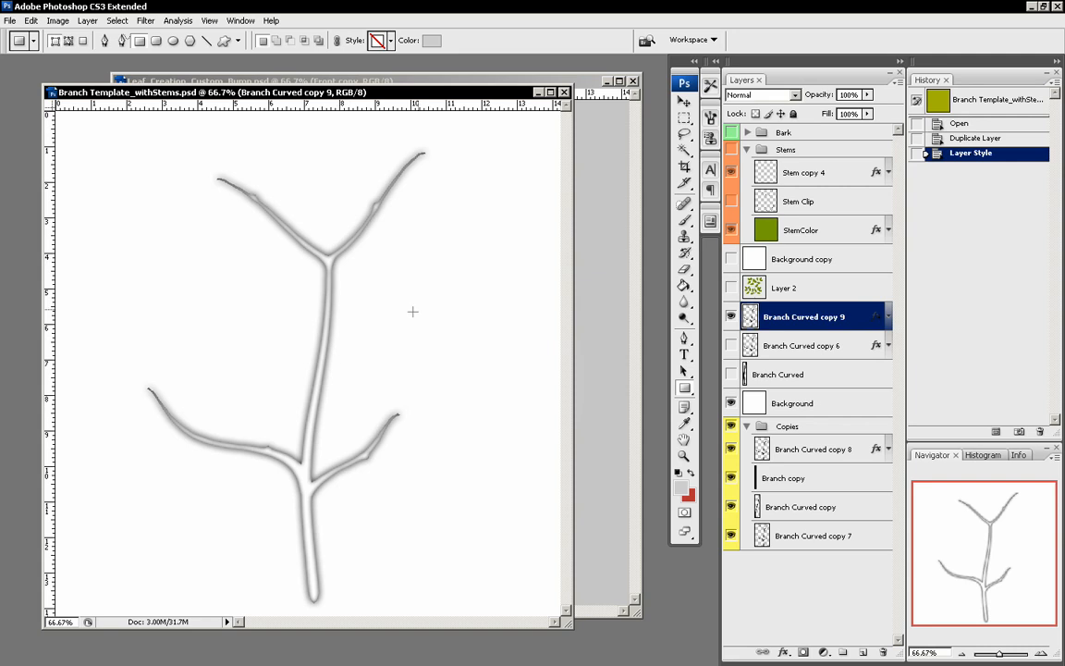
click(393, 81)
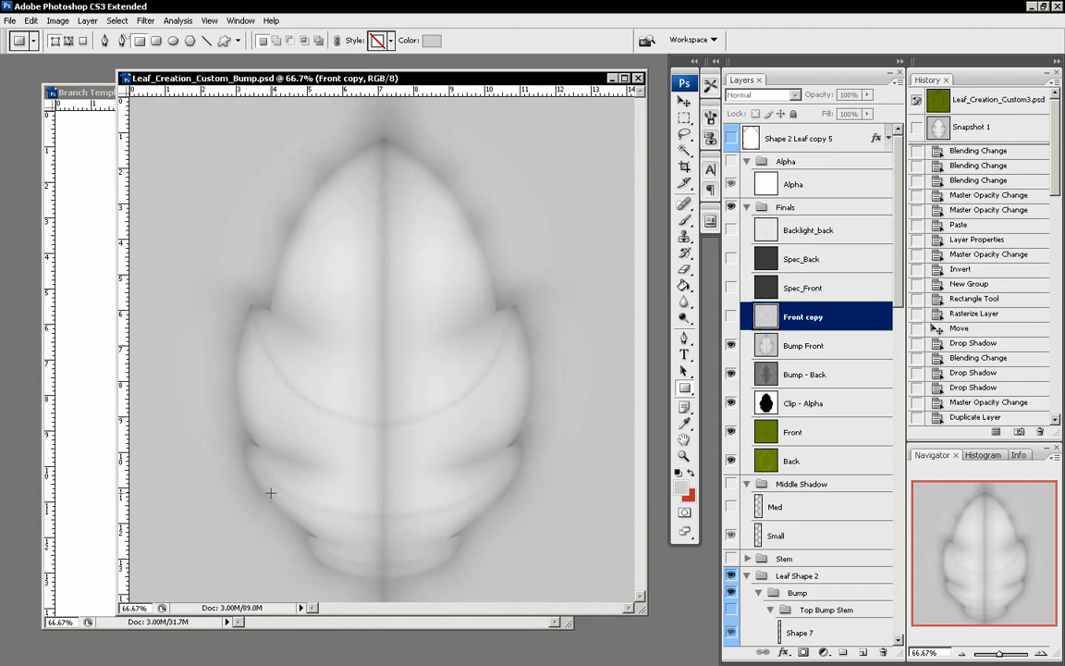